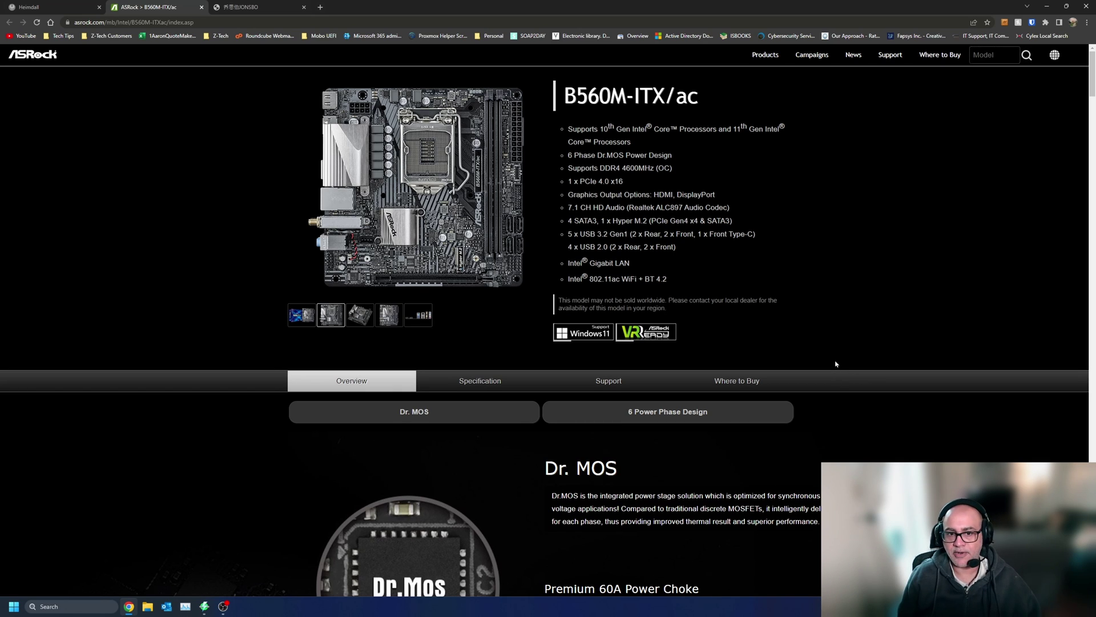
- Zoom the ASRock B560M-ITX/ac board photo, then switch to the Jonsbo N1 case page
mouse_move(420, 123)
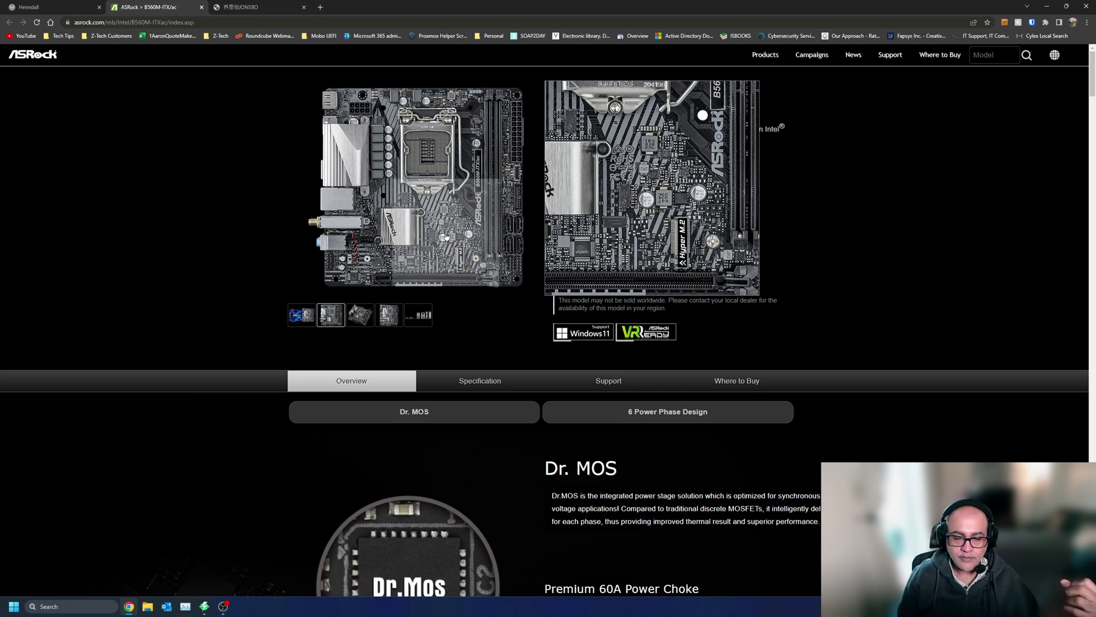
click(279, 6)
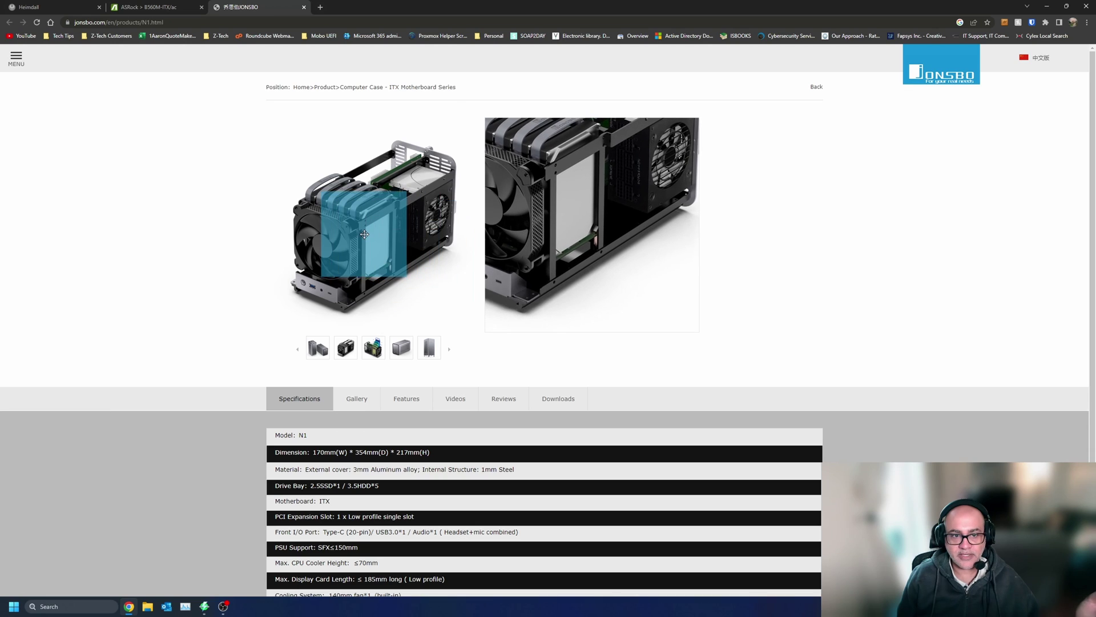
- Show the N1's exploded drive-bay image, glance at the ASRock board, and return to Jonsbo
click(379, 353)
mouse_move(401, 254)
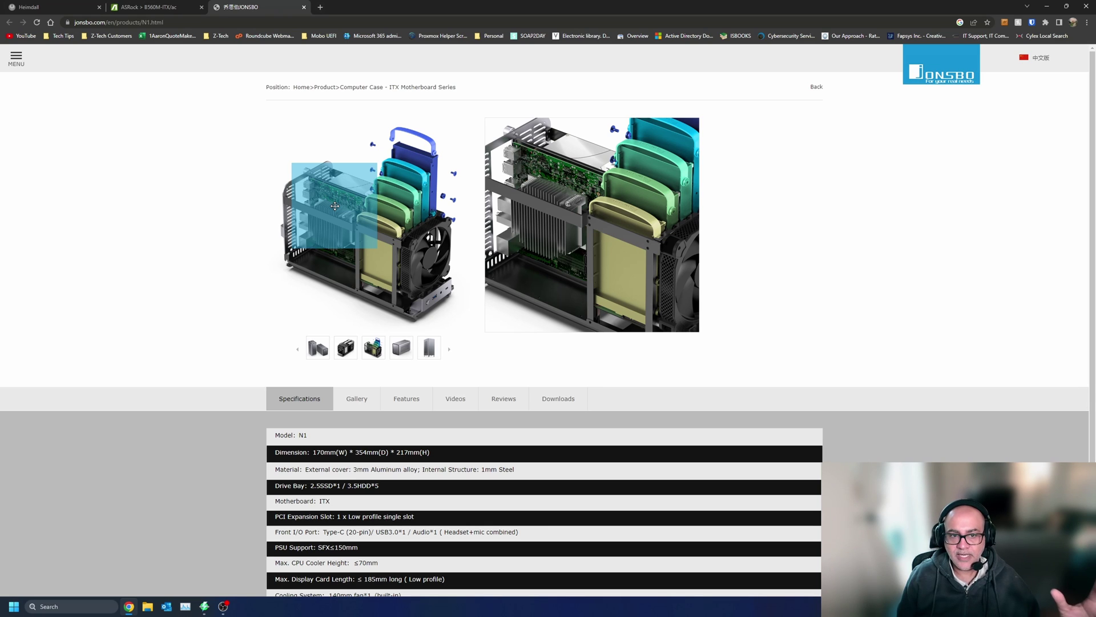
click(151, 6)
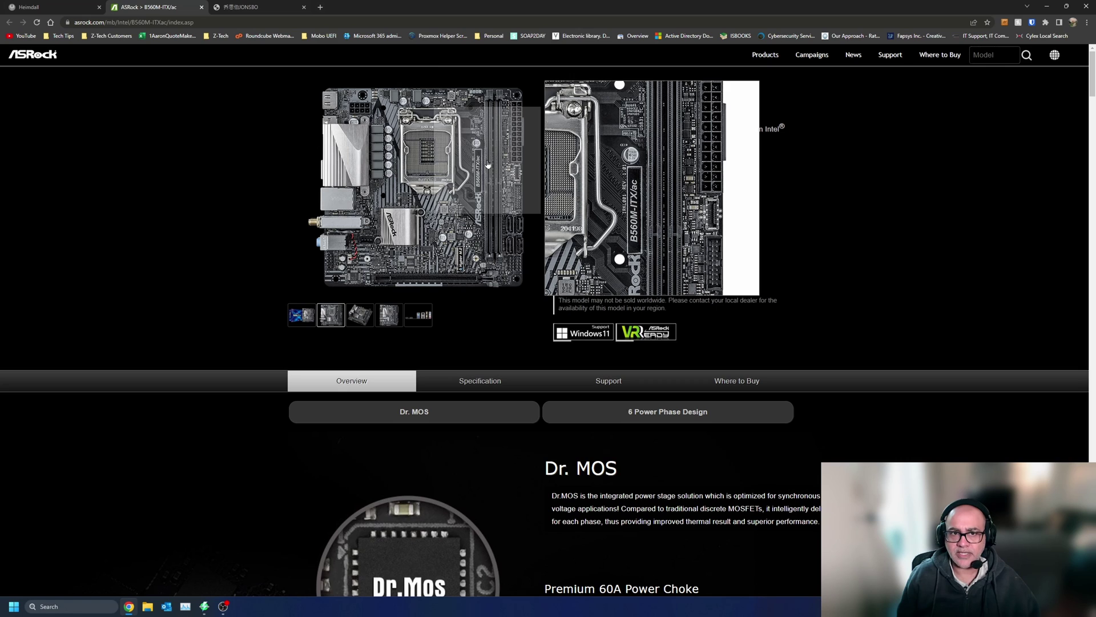
click(269, 7)
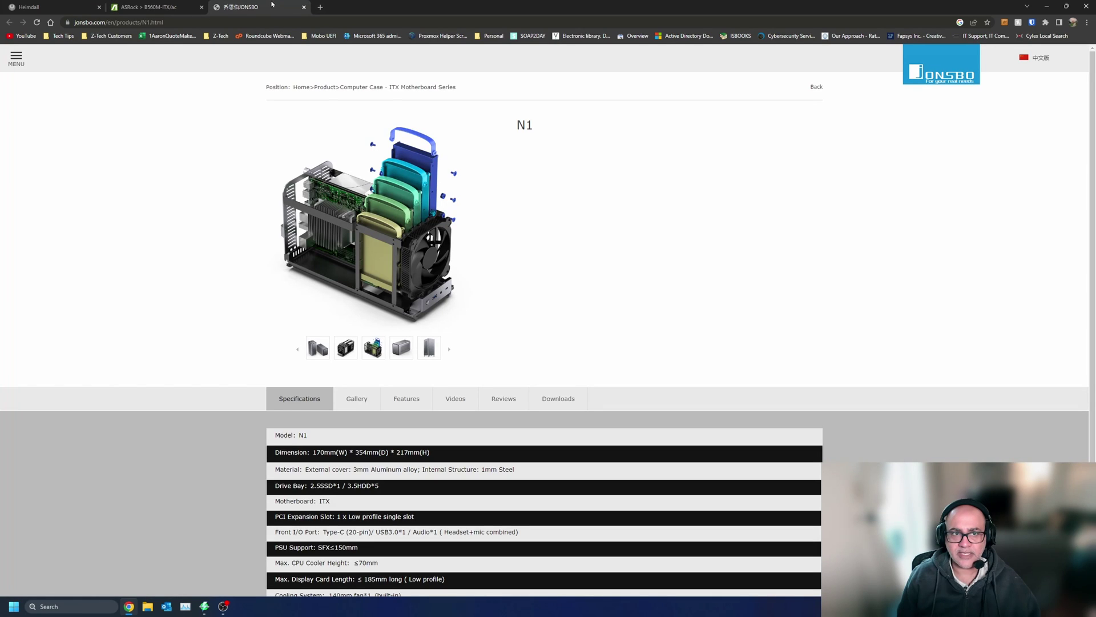
- Open the FSP DAGGER PRO 750W page in a new tab, view its cable photo, and return to Jonsbo
click(318, 6)
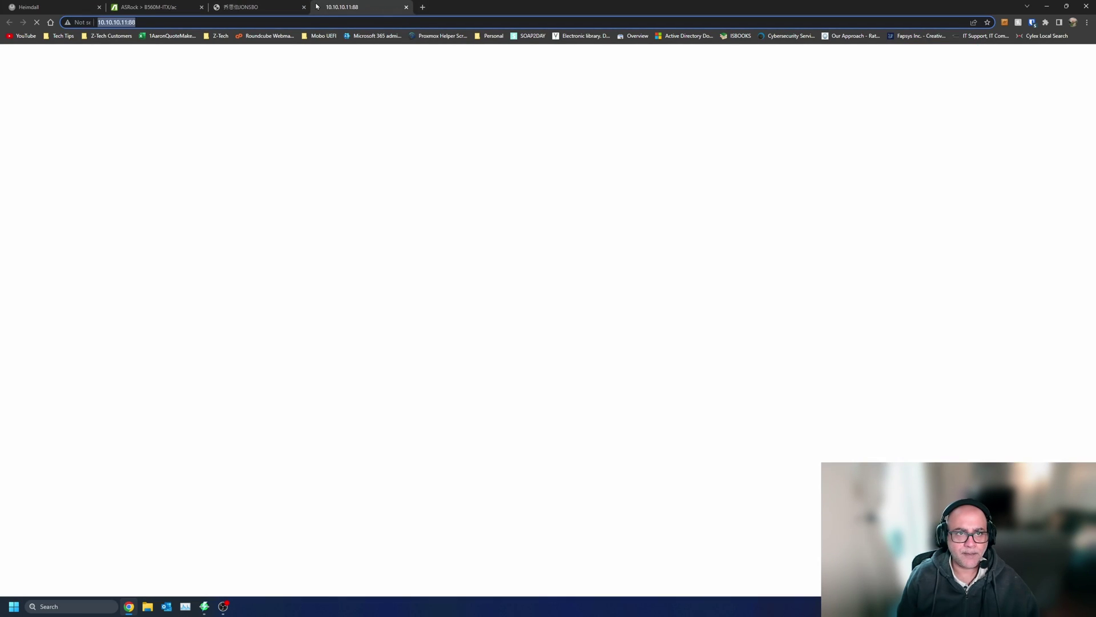
text(fsp)
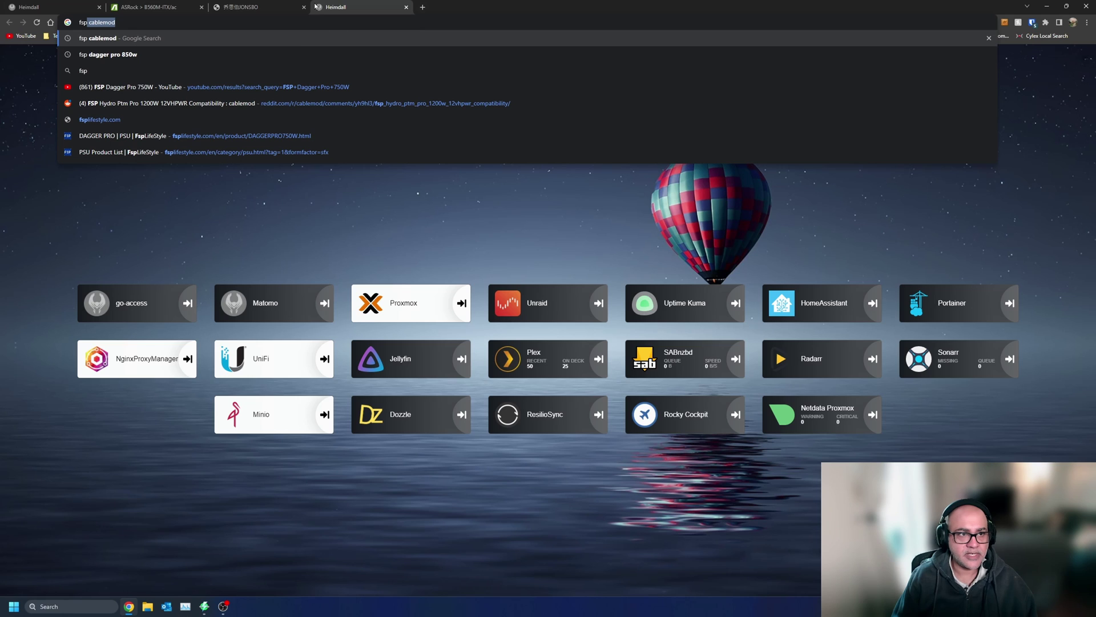
key(Down)
key(Down)
key(Down)
key(Down)
key(Down)
key(Down)
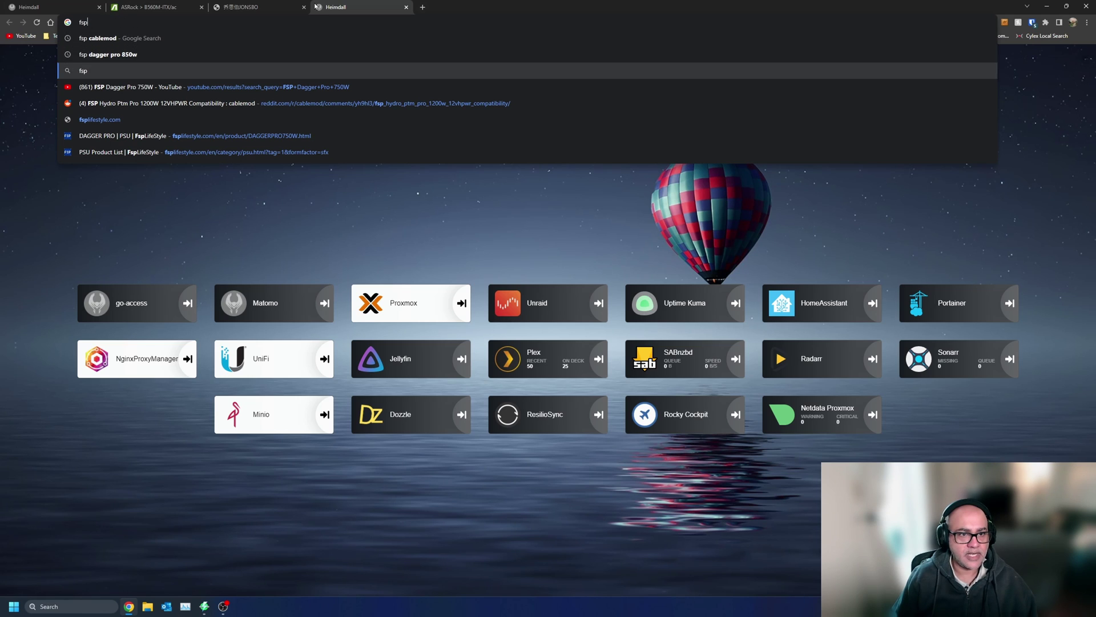
key(Return)
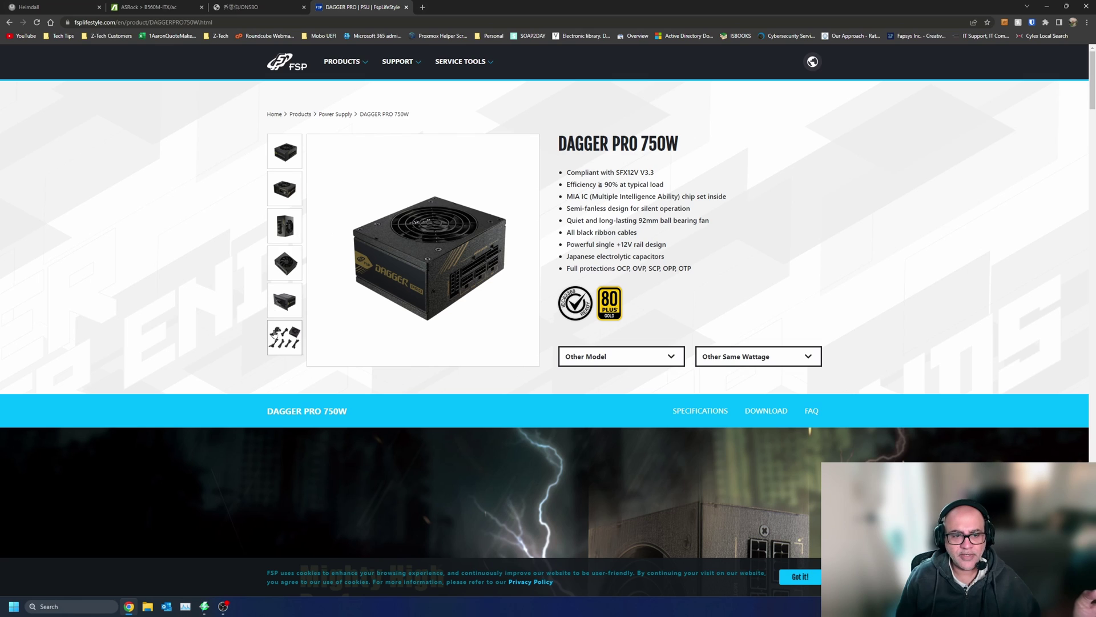
click(292, 350)
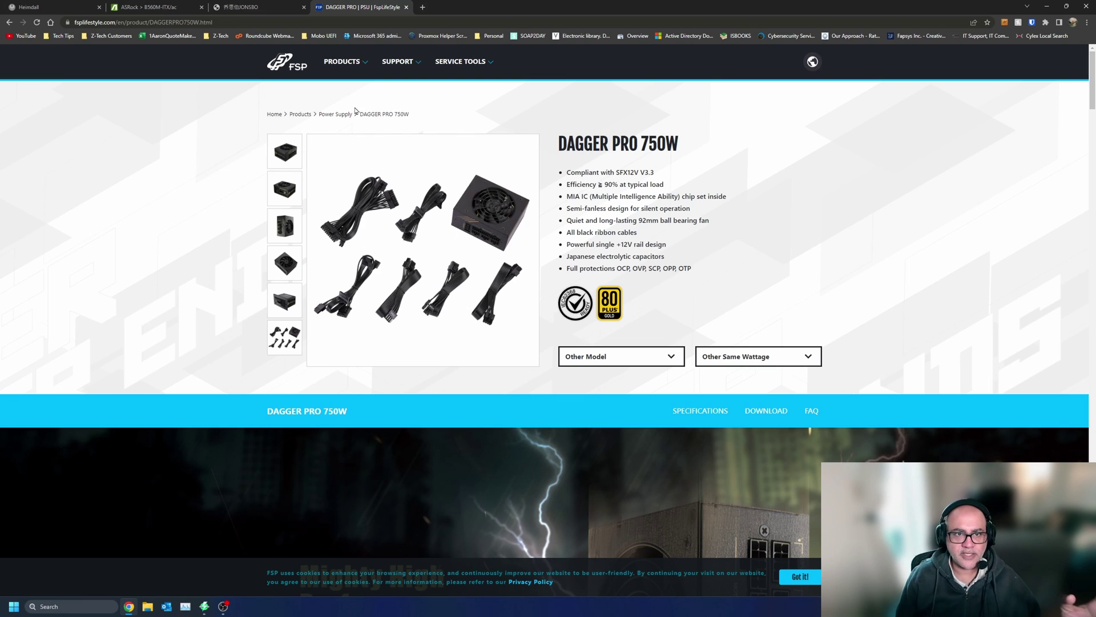
click(252, 6)
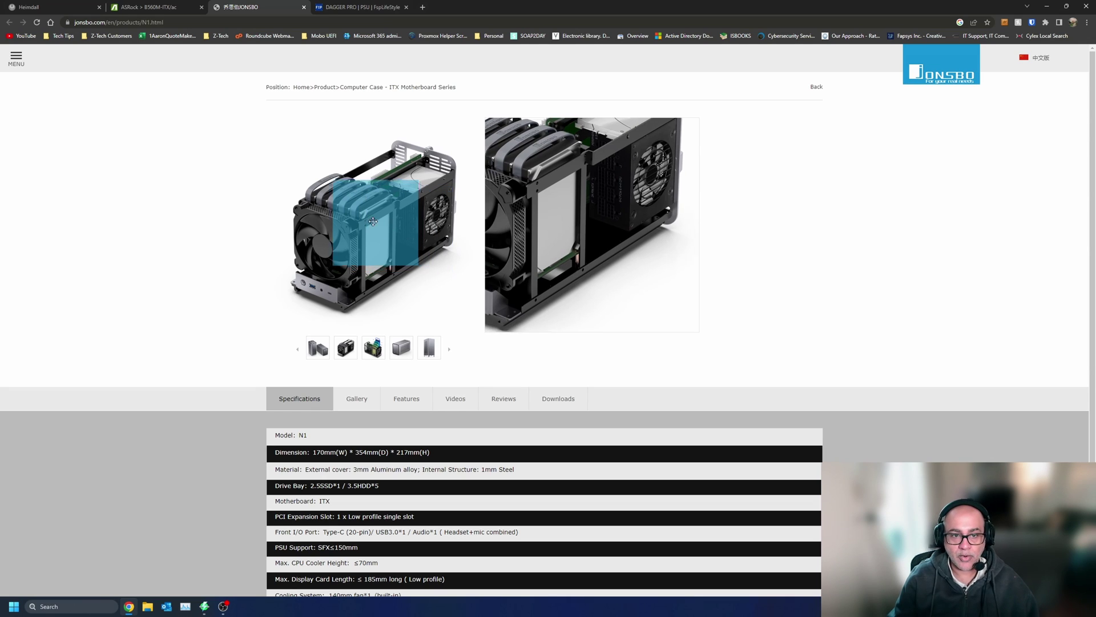
- Recheck the ASRock board, show the N1's exploded drive-bay view, and open a new tab
click(152, 6)
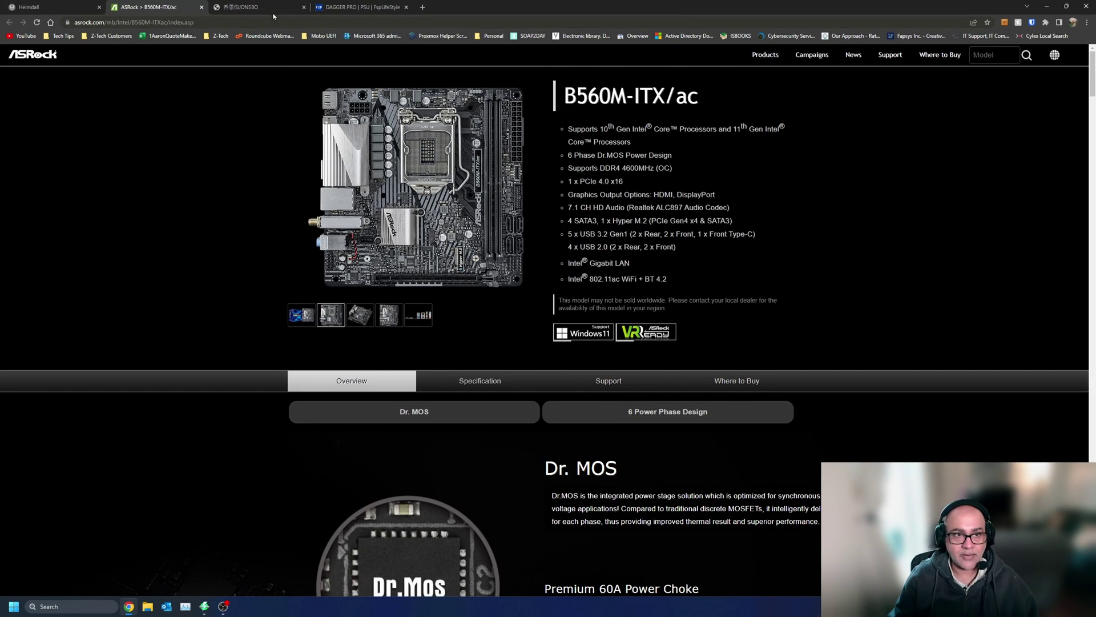
click(257, 7)
click(375, 346)
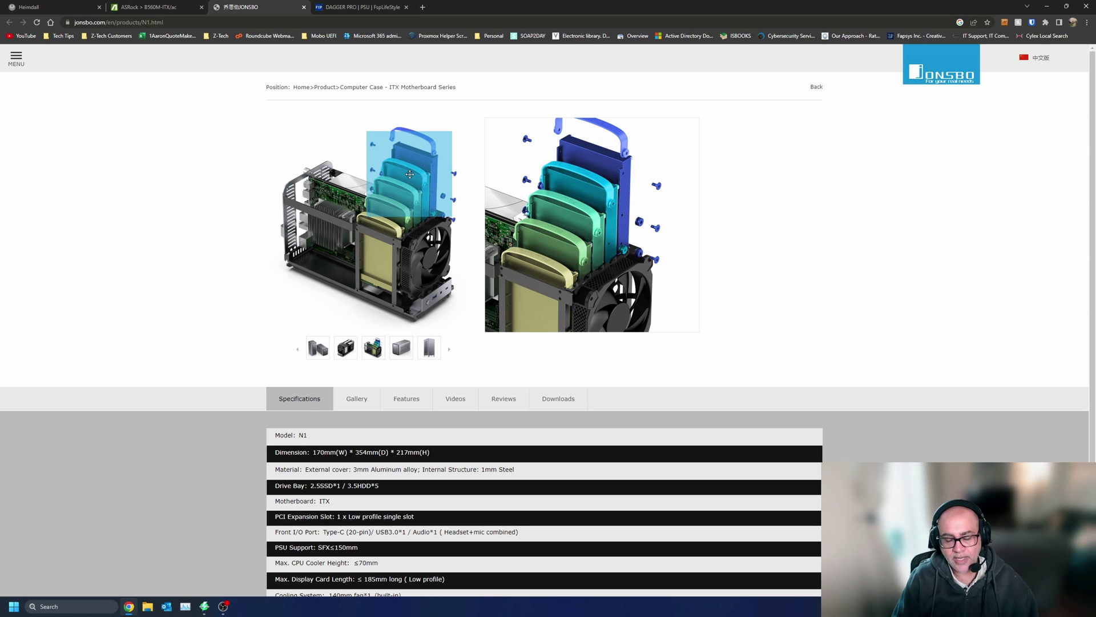
key(ctrl+t)
- Search 'synology raid' to open Synology's RAID Calculator, then open Unraid's login from the dashboard
text(synol)
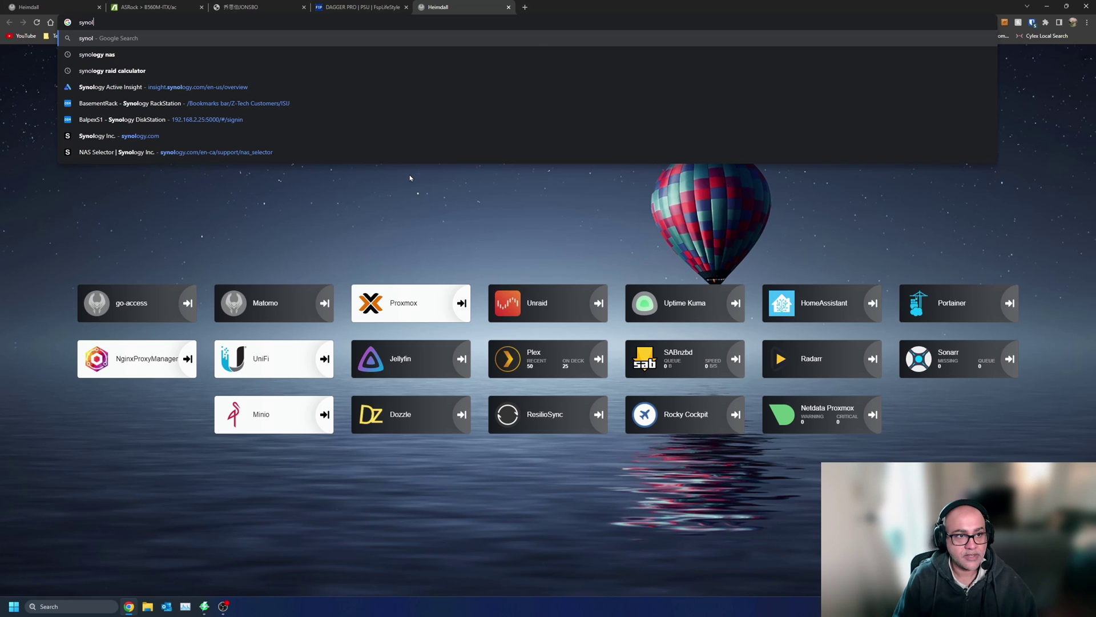
text(ogy raid)
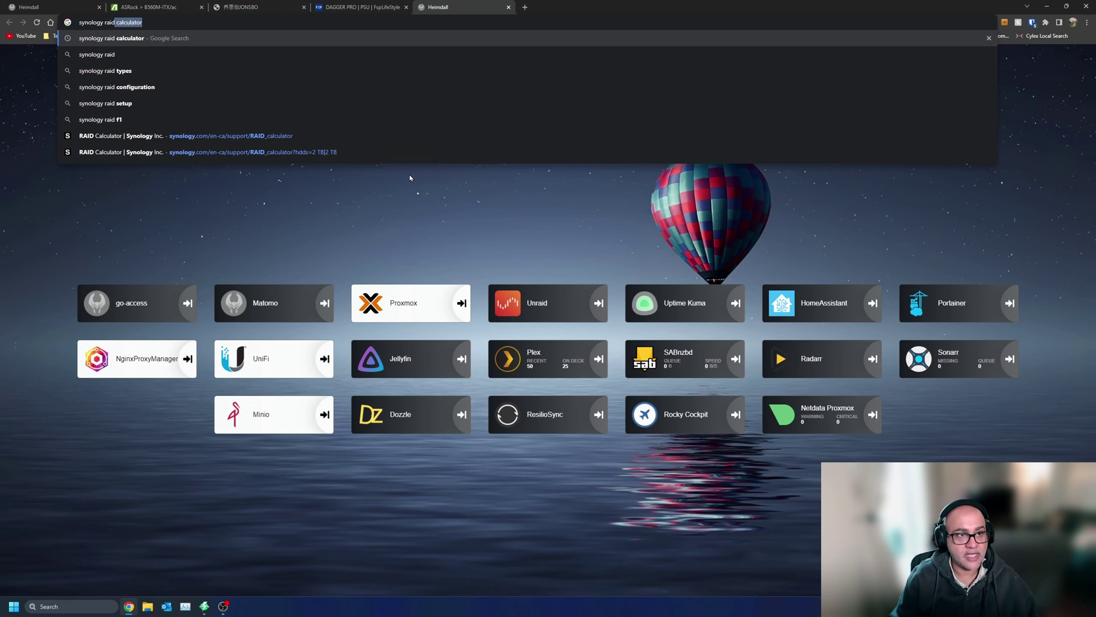
key(Return)
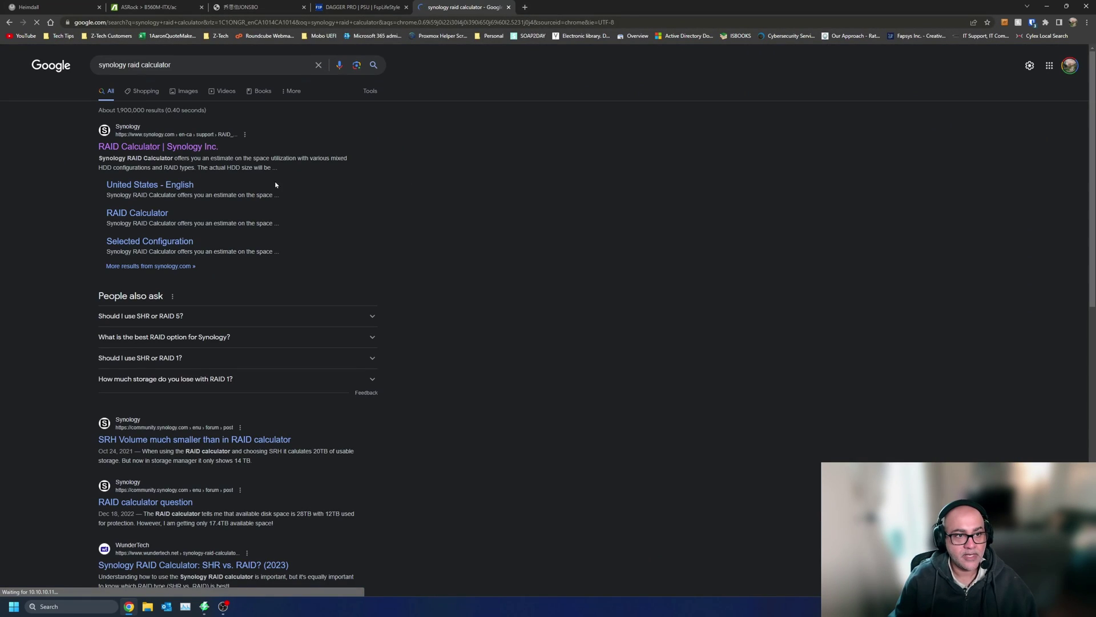
click(197, 150)
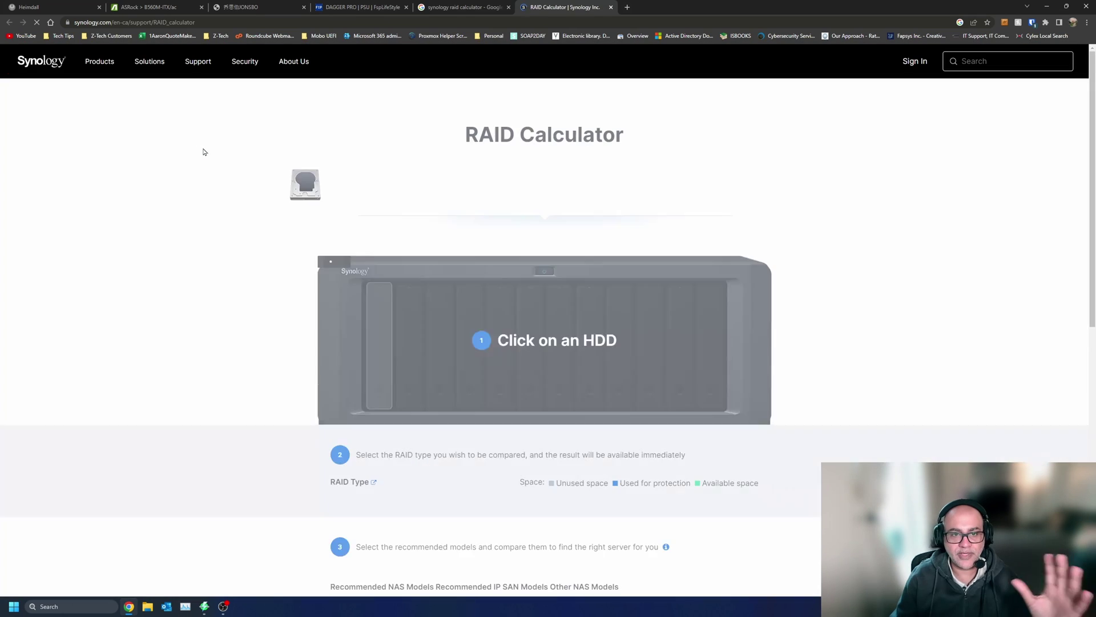
scroll(544, 247, down, 2)
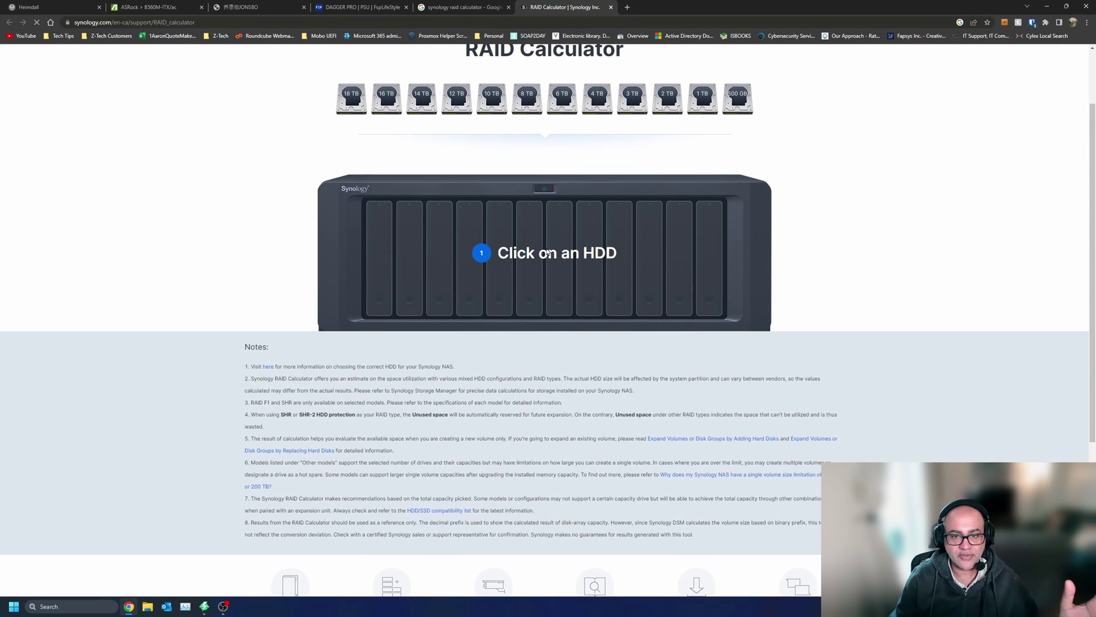
click(630, 7)
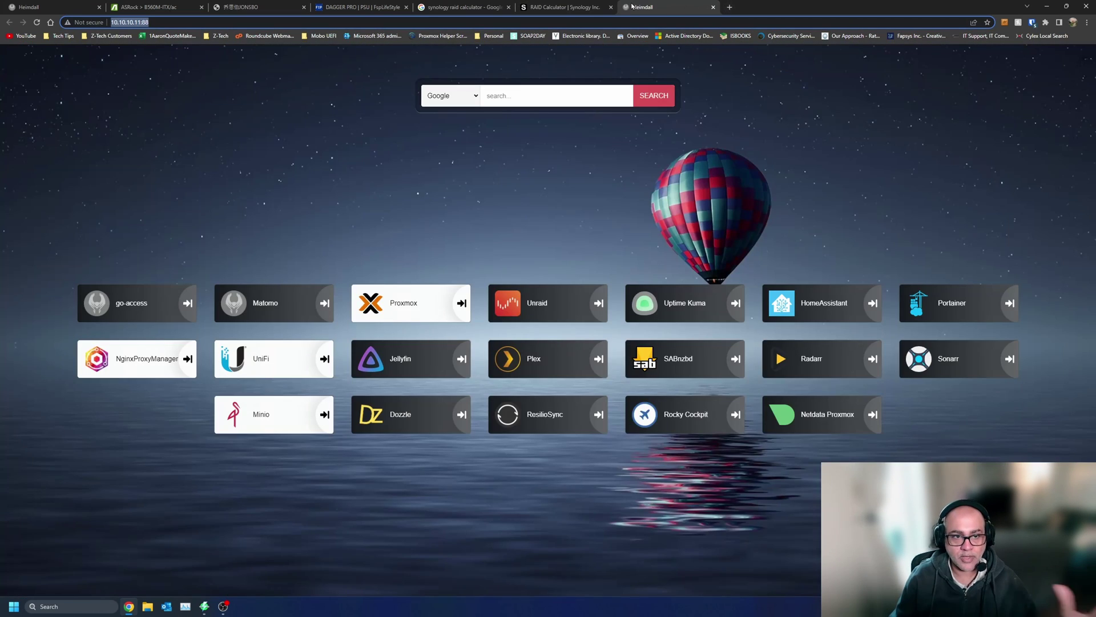
click(511, 314)
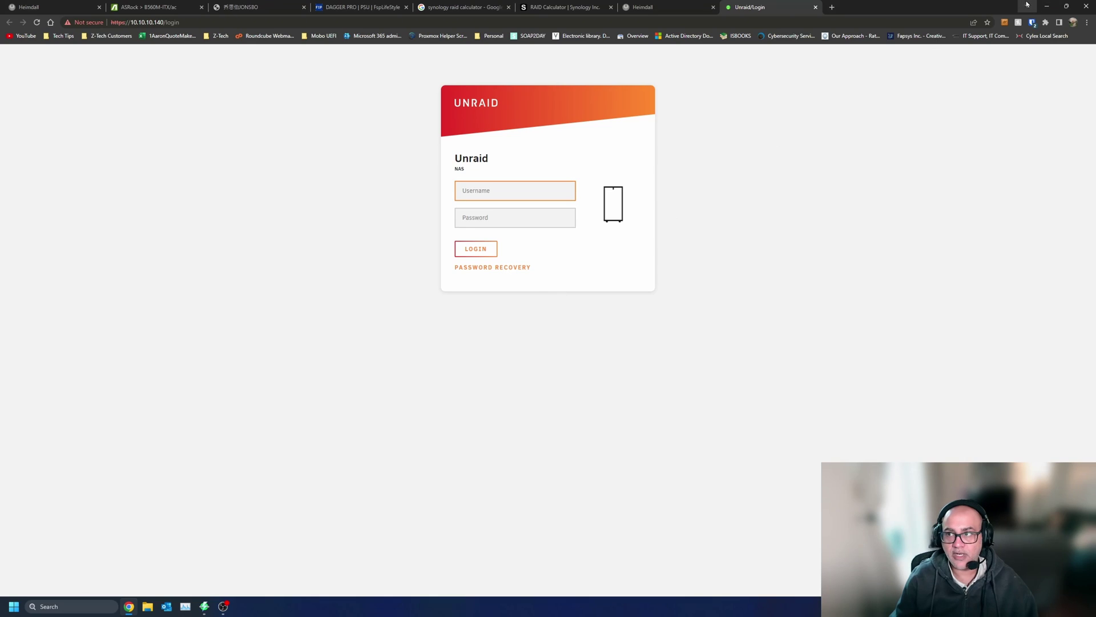
- Sign in to Unraid with the saved login and dismiss all notifications
click(1033, 22)
click(923, 73)
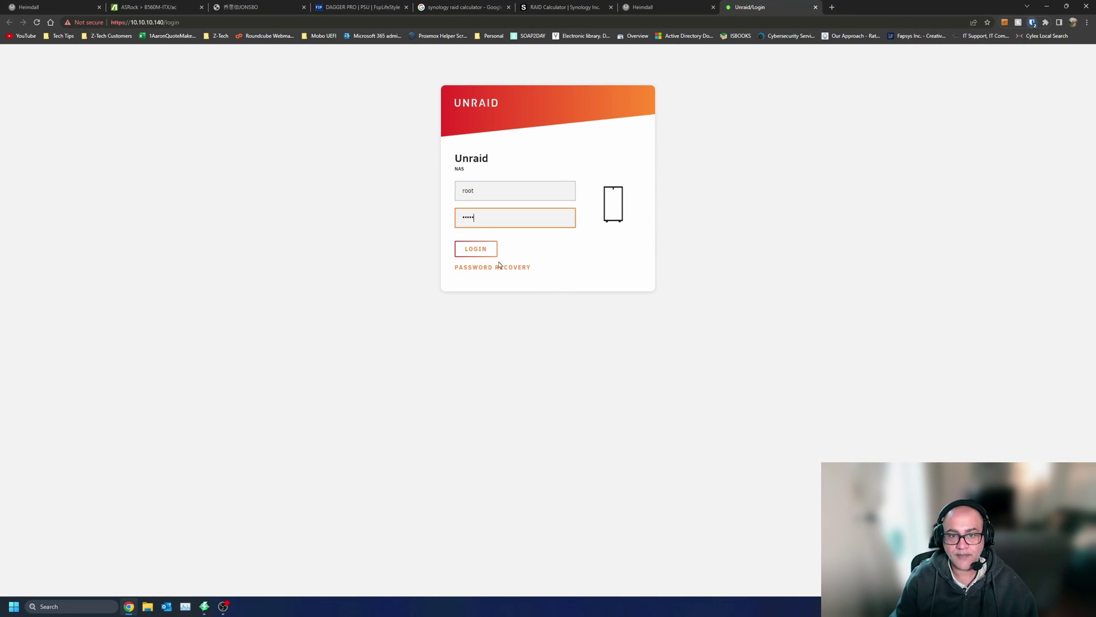
click(478, 248)
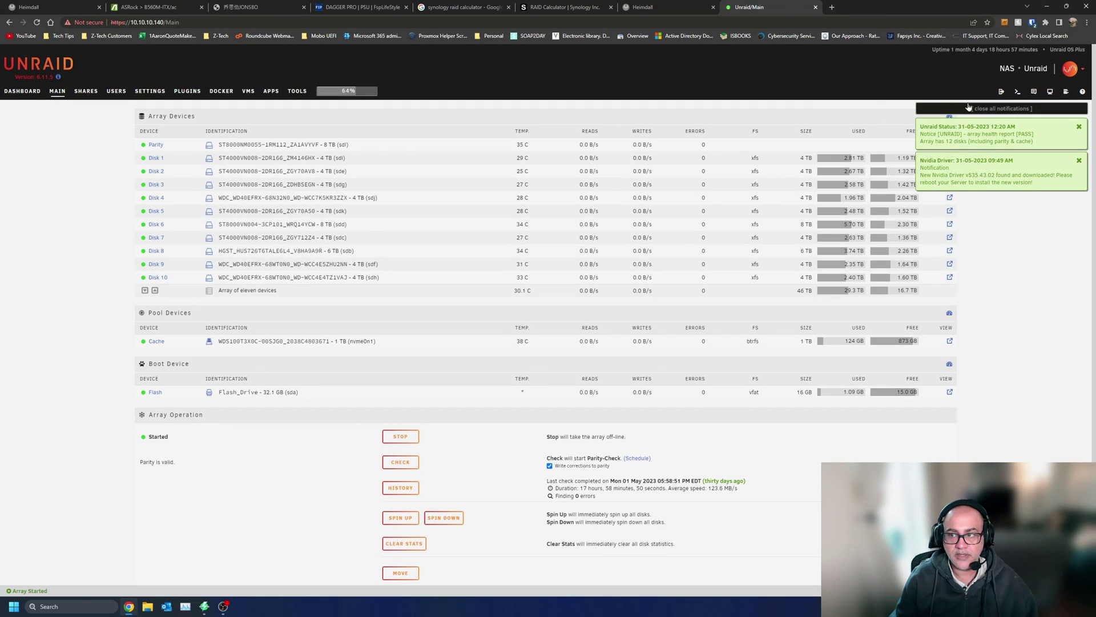
click(969, 108)
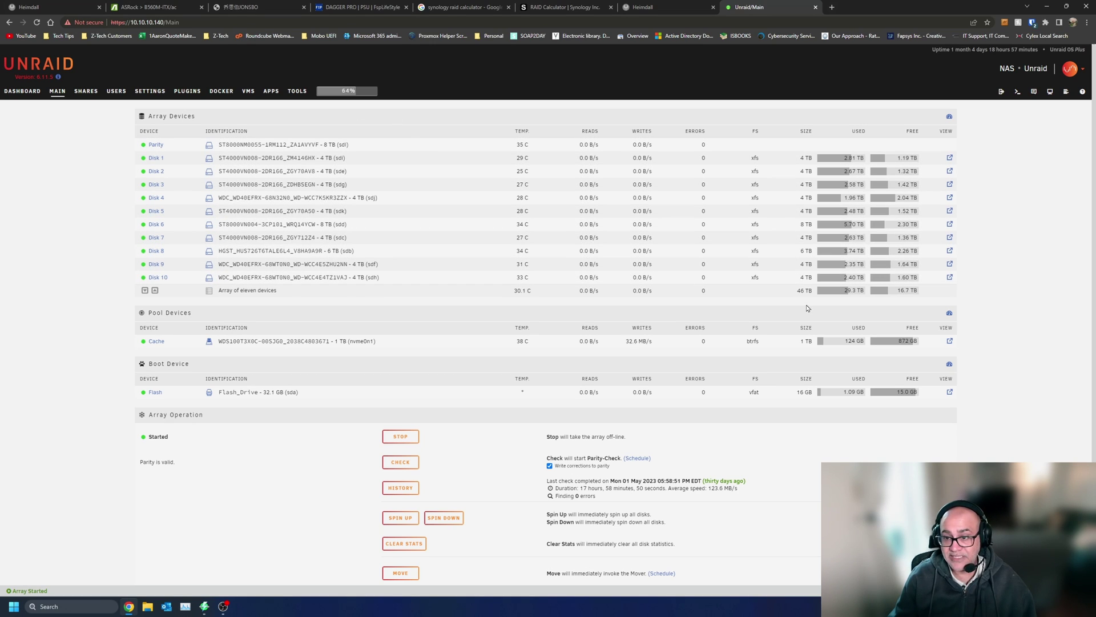
- Highlight the array's 46 TB total, then return to the Synology RAID Calculator
drag(797, 291, 809, 291)
click(788, 293)
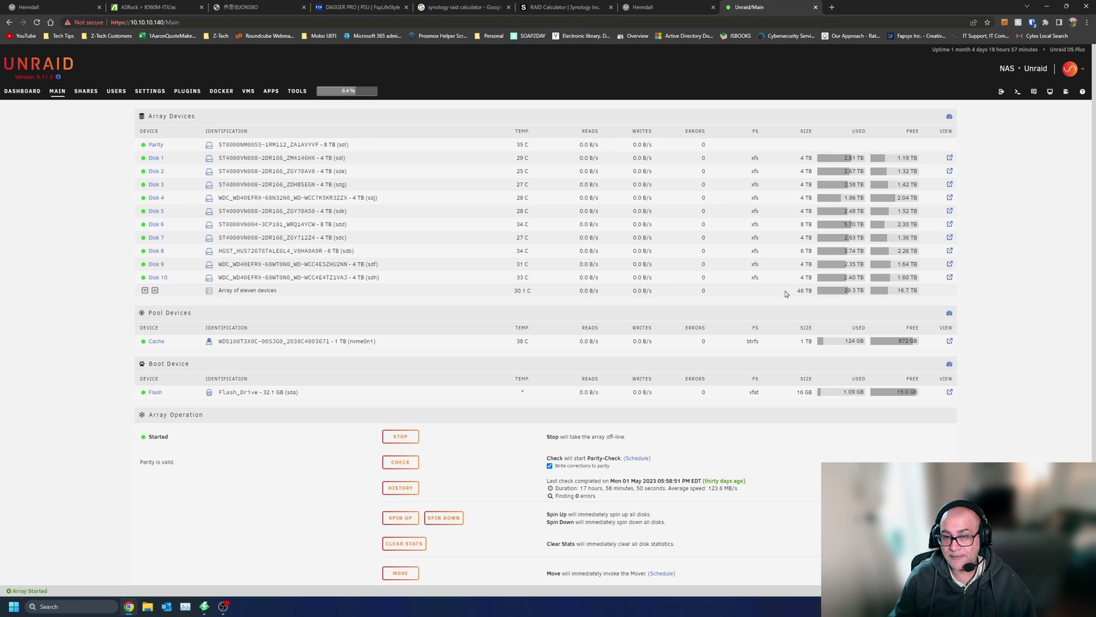
click(573, 5)
scroll(433, 320, down, 4)
scroll(486, 273, up, 5)
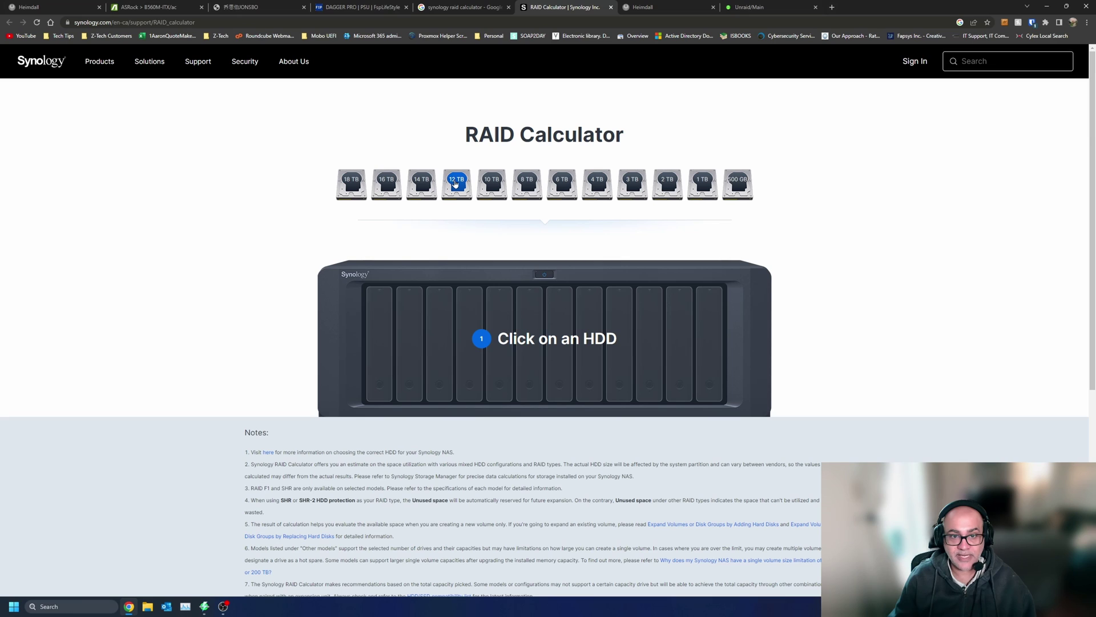
- Fill the NAS with five 12 TB drives and compare against RAID 5
click(455, 184)
click(459, 77)
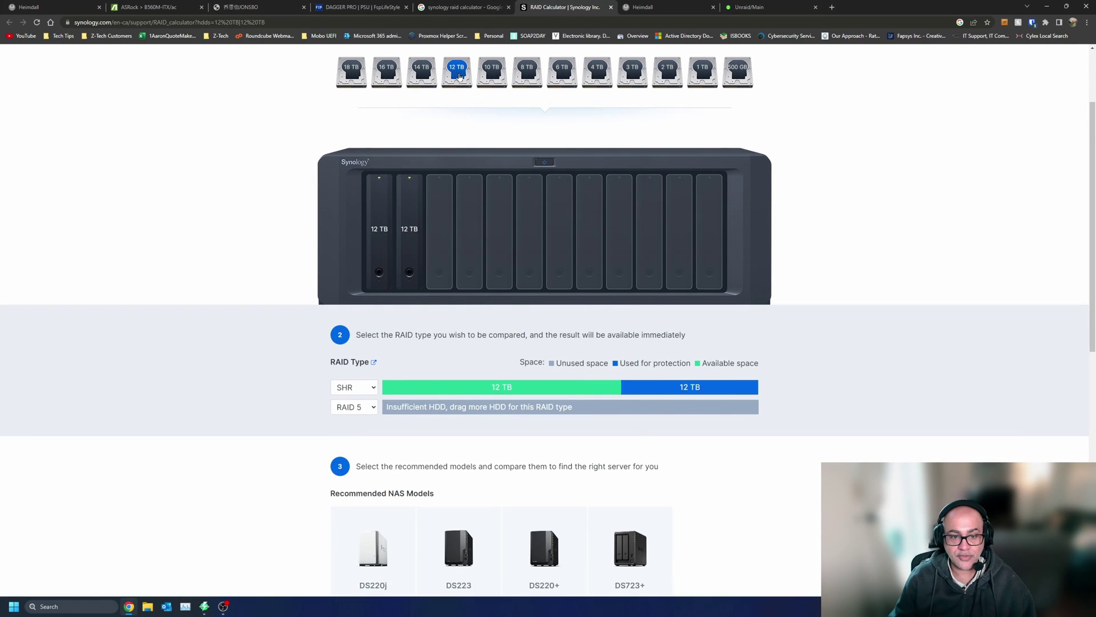
click(460, 77)
click(460, 78)
click(459, 78)
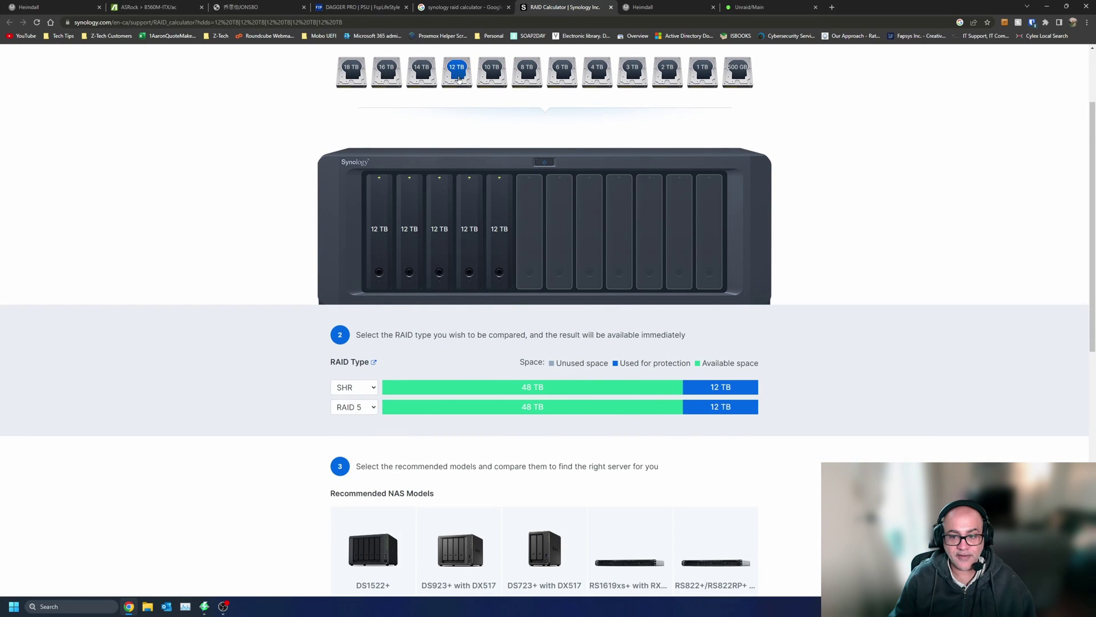
click(369, 409)
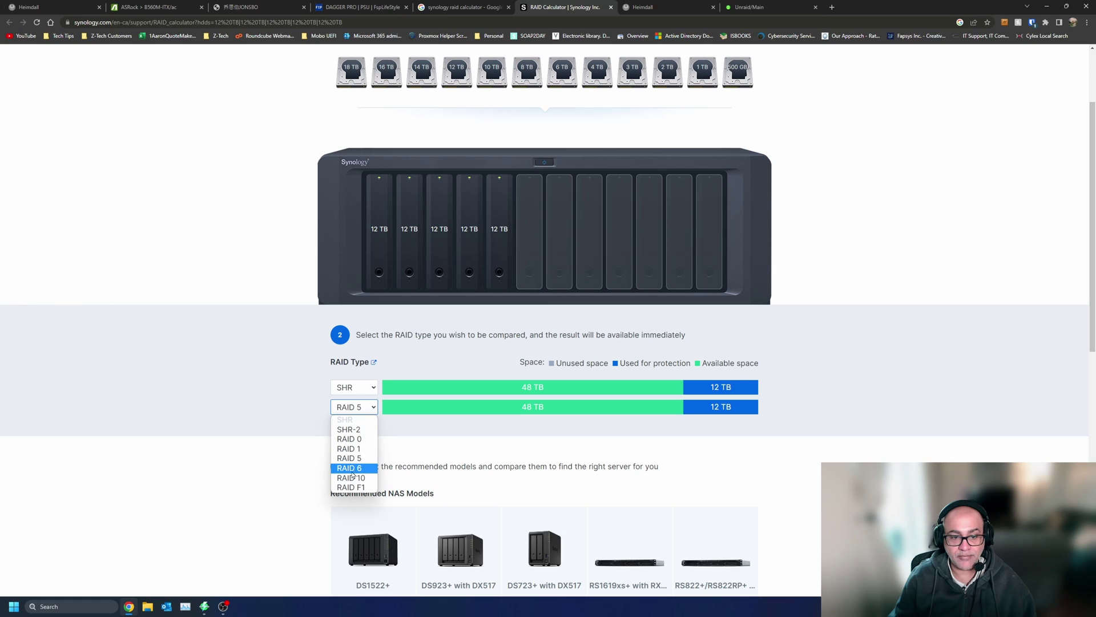
click(228, 435)
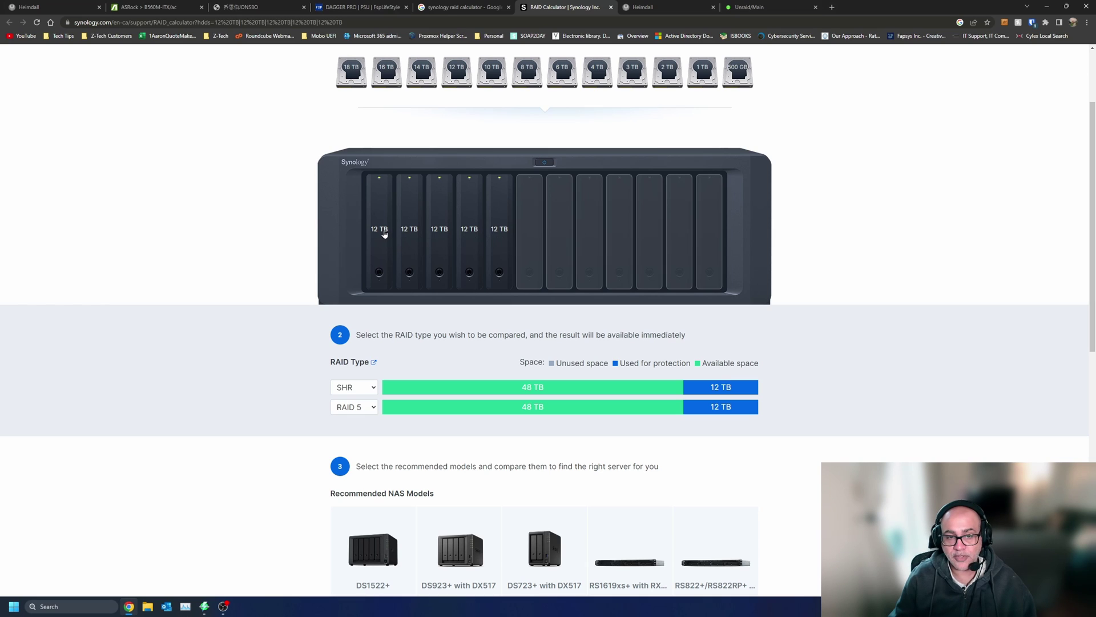
- Swap the 12 TB drives for five 16 TB drives and note the 64 TB usable capacity
click(502, 220)
click(471, 234)
click(441, 239)
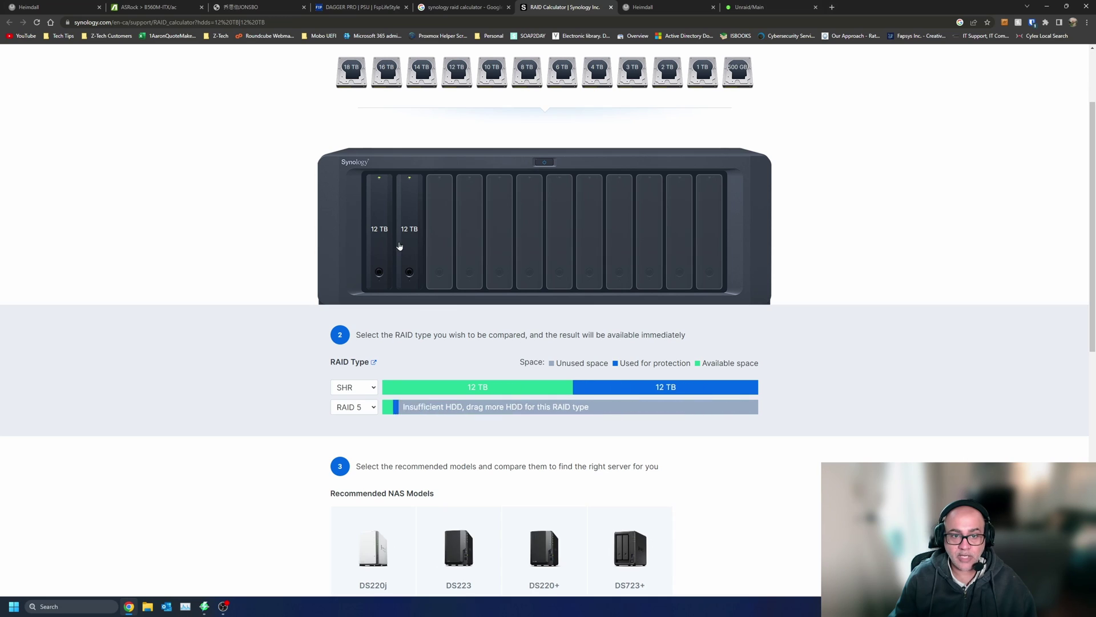
click(410, 245)
click(370, 243)
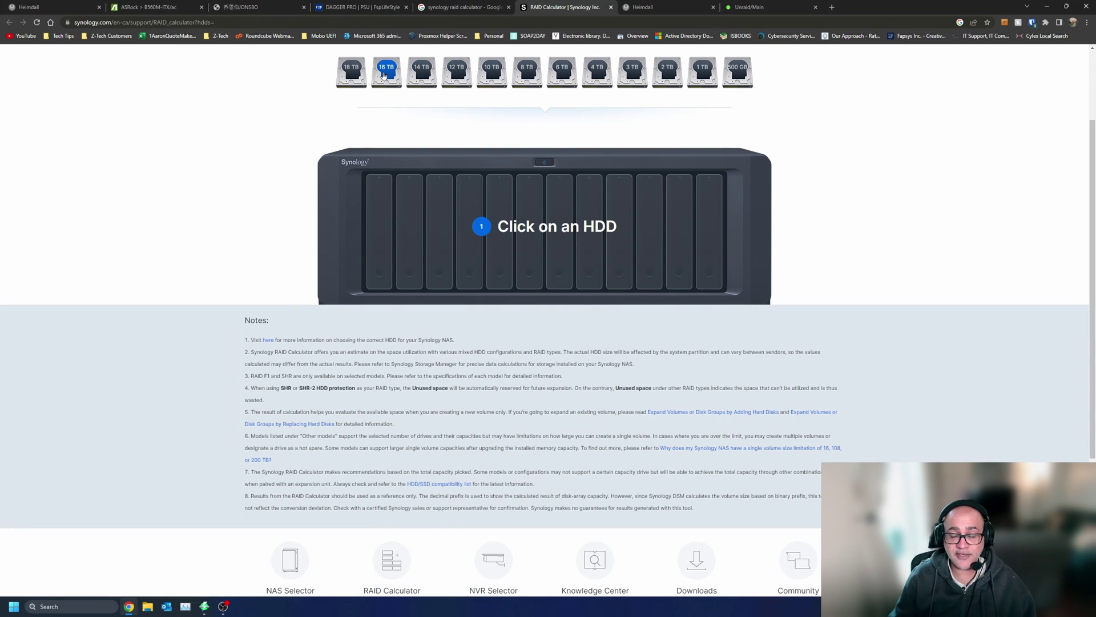
click(384, 75)
click(384, 76)
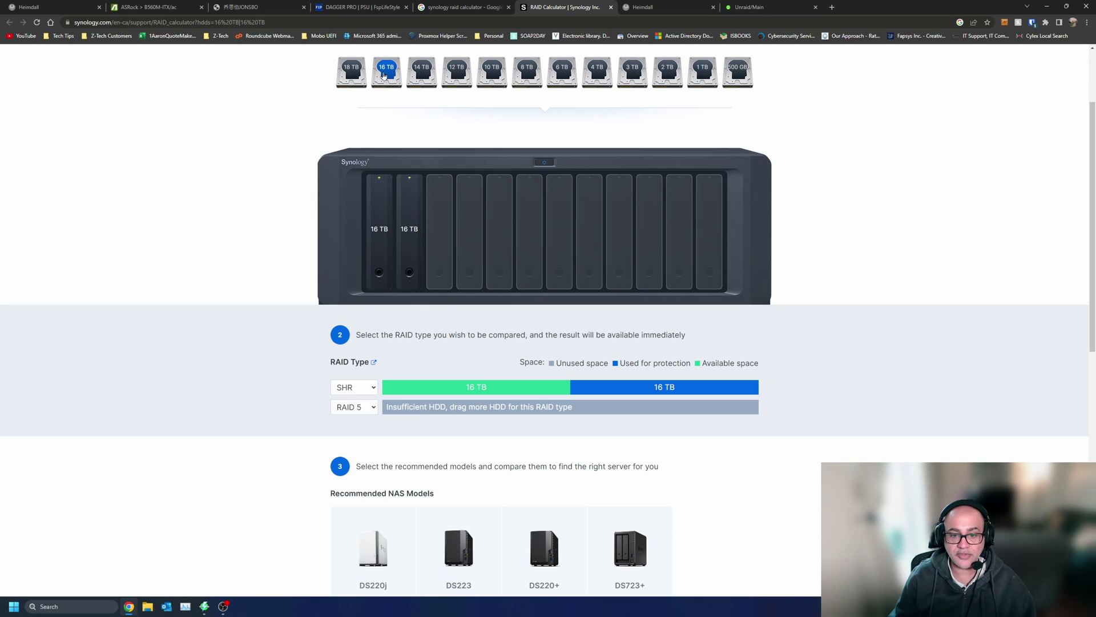
click(384, 75)
click(384, 75)
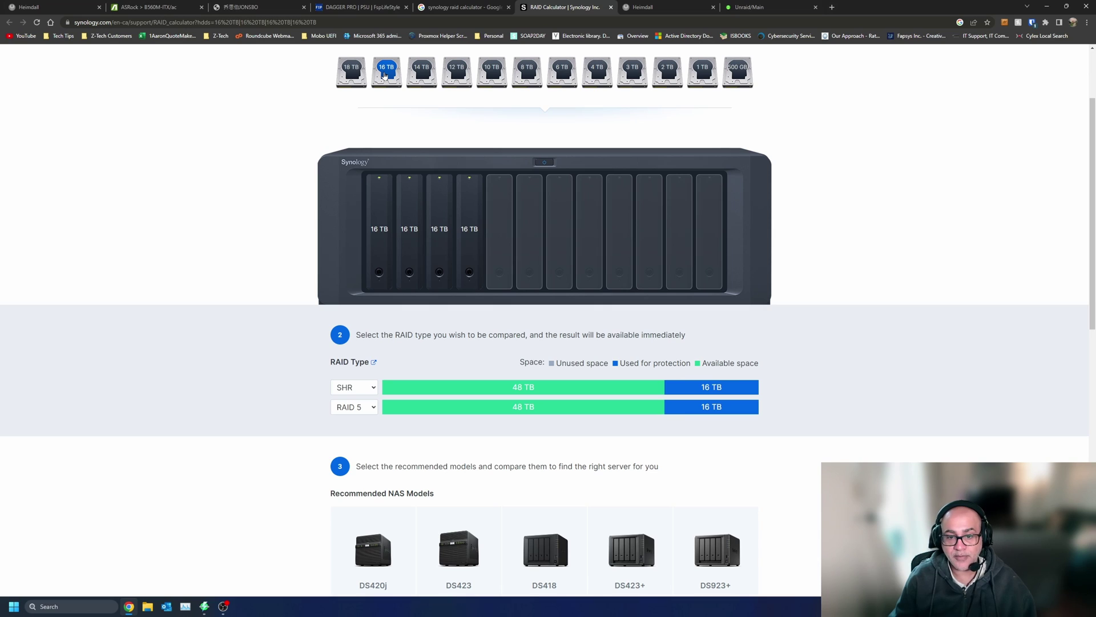
click(384, 75)
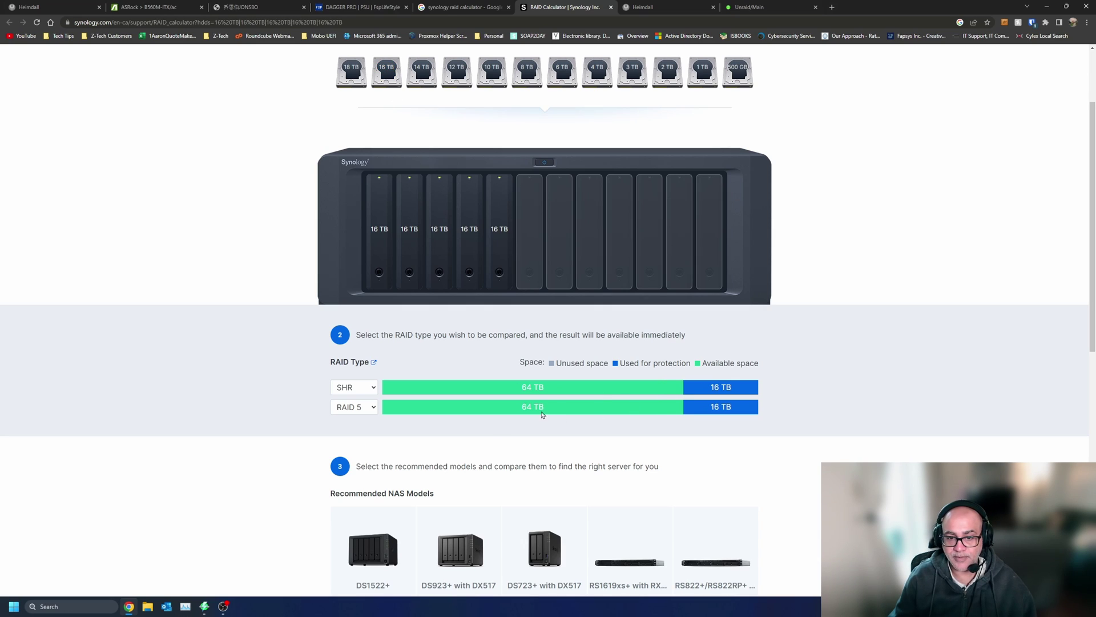
triple_click(524, 409)
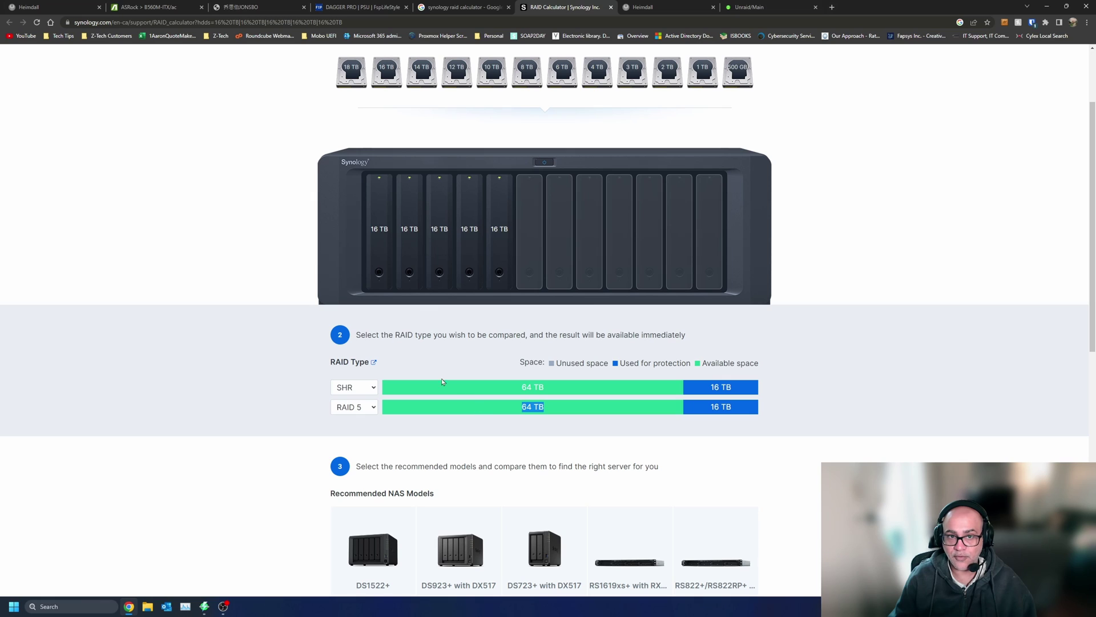
- Replace the 16 TB drives with five 12 TB drives again, giving 48 TB usable in RAID 5
click(505, 244)
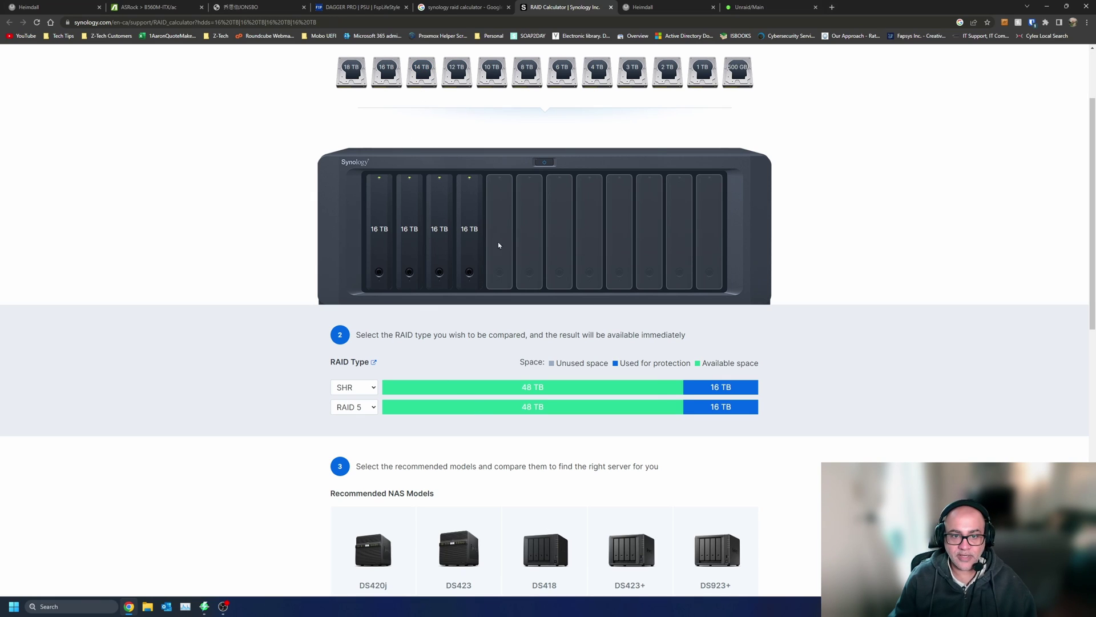
click(469, 245)
click(440, 245)
click(408, 244)
click(379, 244)
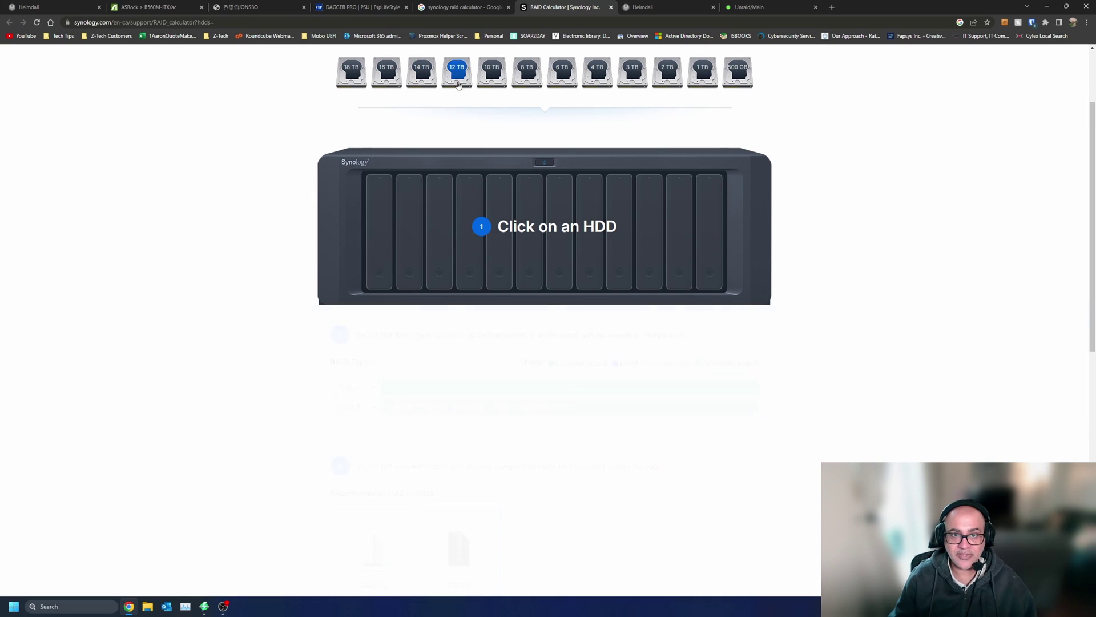
triple_click(460, 80)
click(459, 80)
click(459, 80)
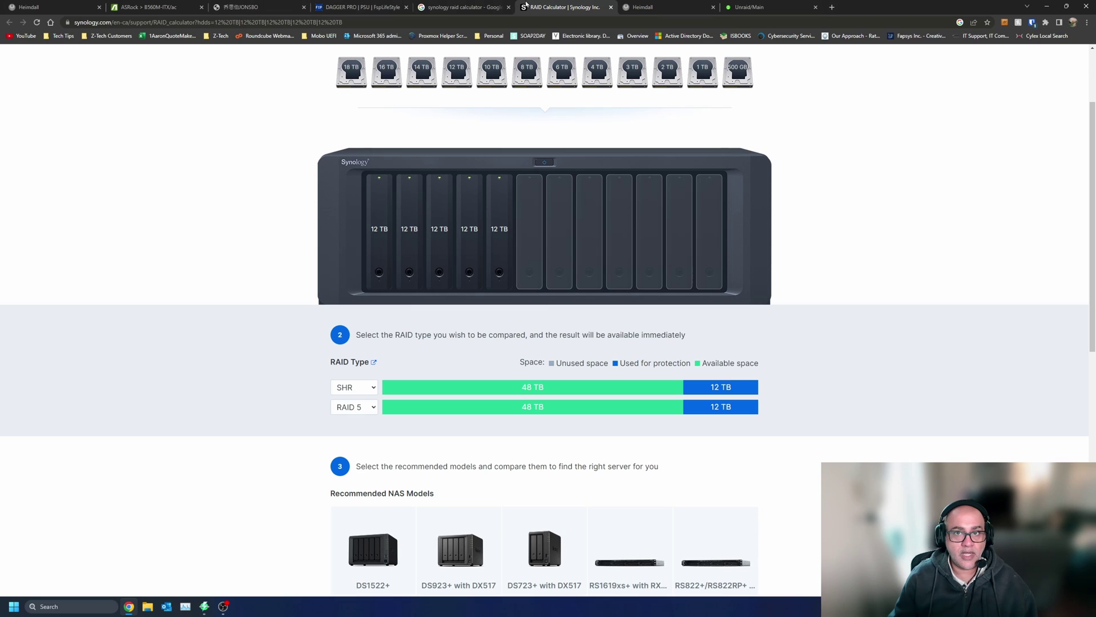
click(832, 7)
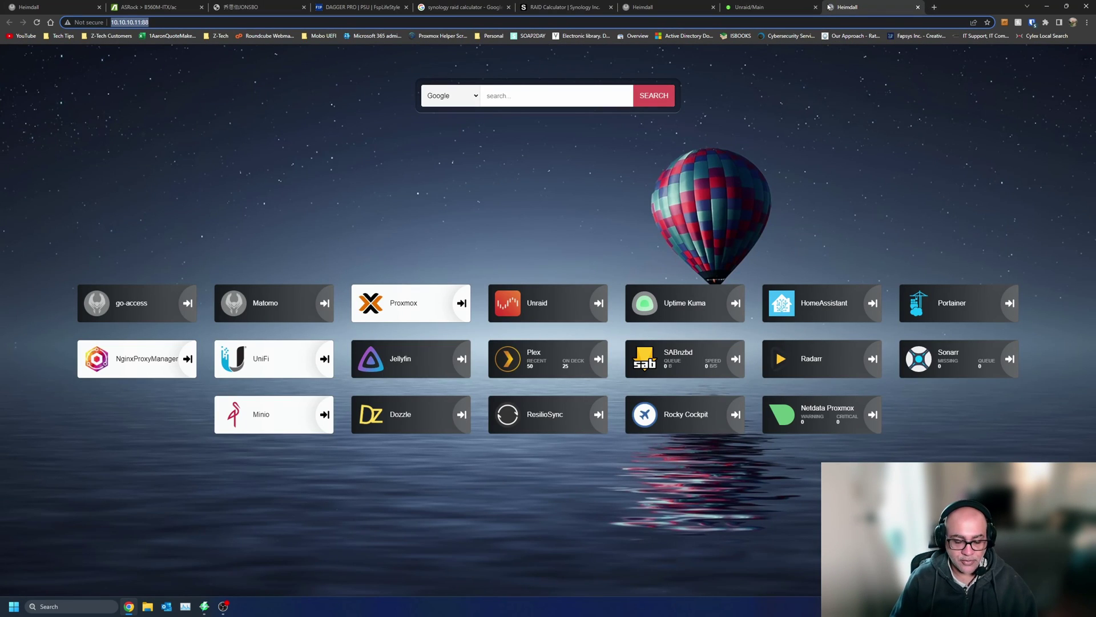
- Go to the amazon.ca homepage
text(amazon)
key(BackSpace)
key(BackSpace)
text(zon)
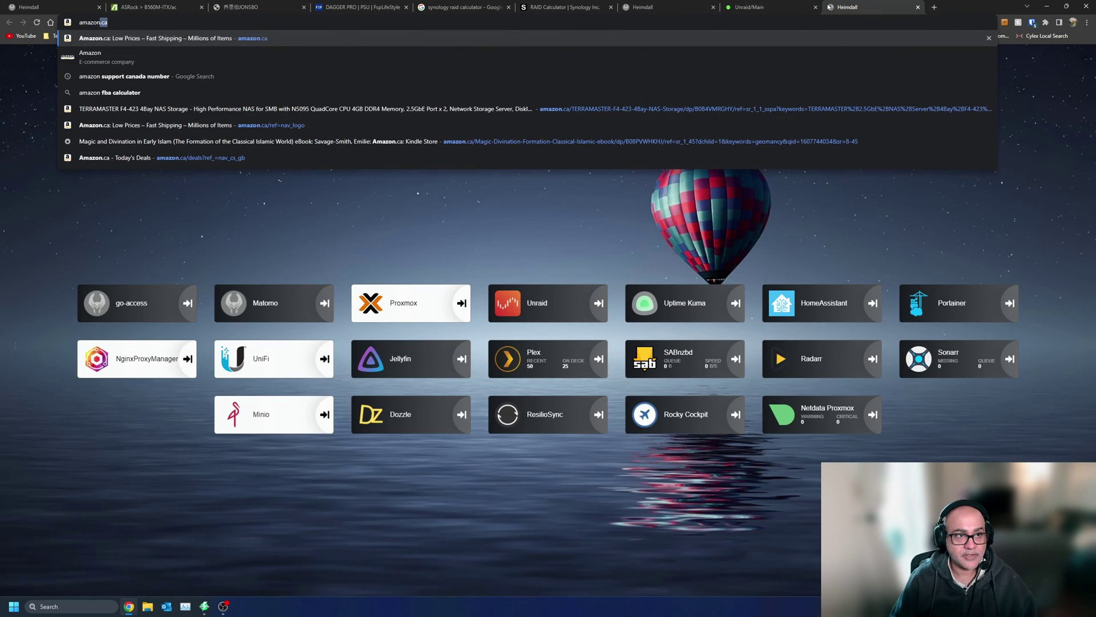
key(Return)
- Search Amazon for 'nvme to sata', open the ChenYang M.2 5-port SATA adapter, then return to Jonsbo
click(314, 62)
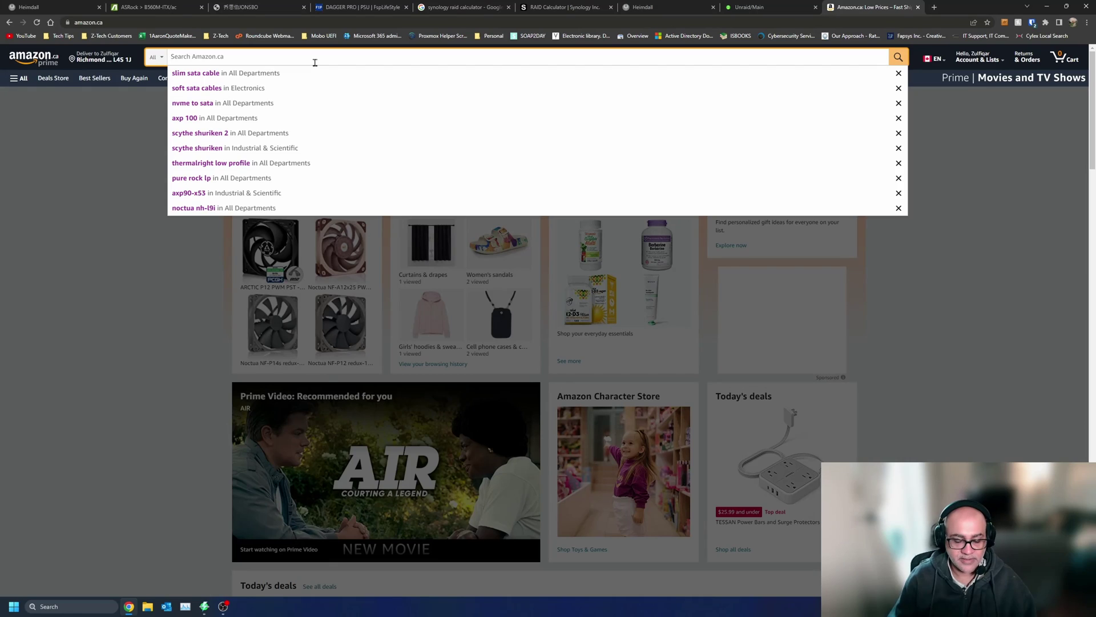
text(nv)
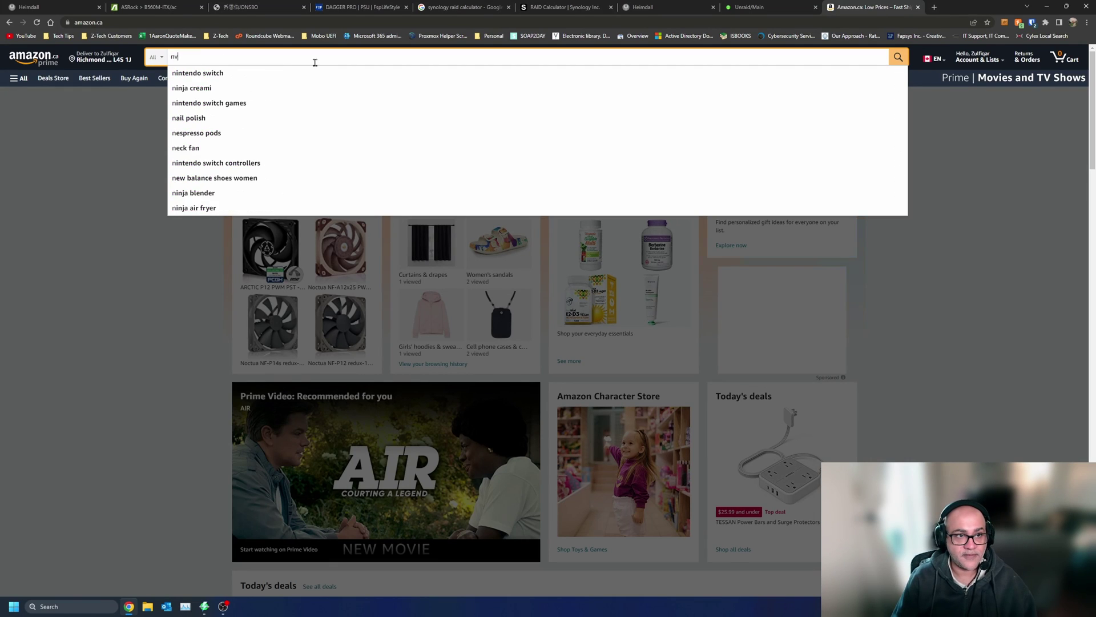
text(me to sata)
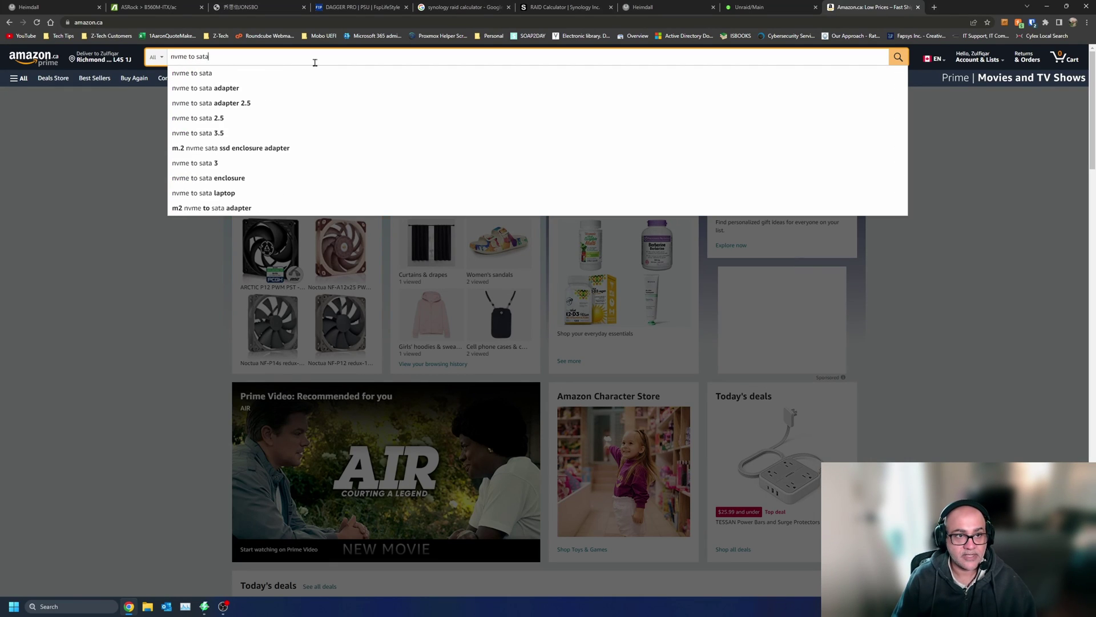
key(Return)
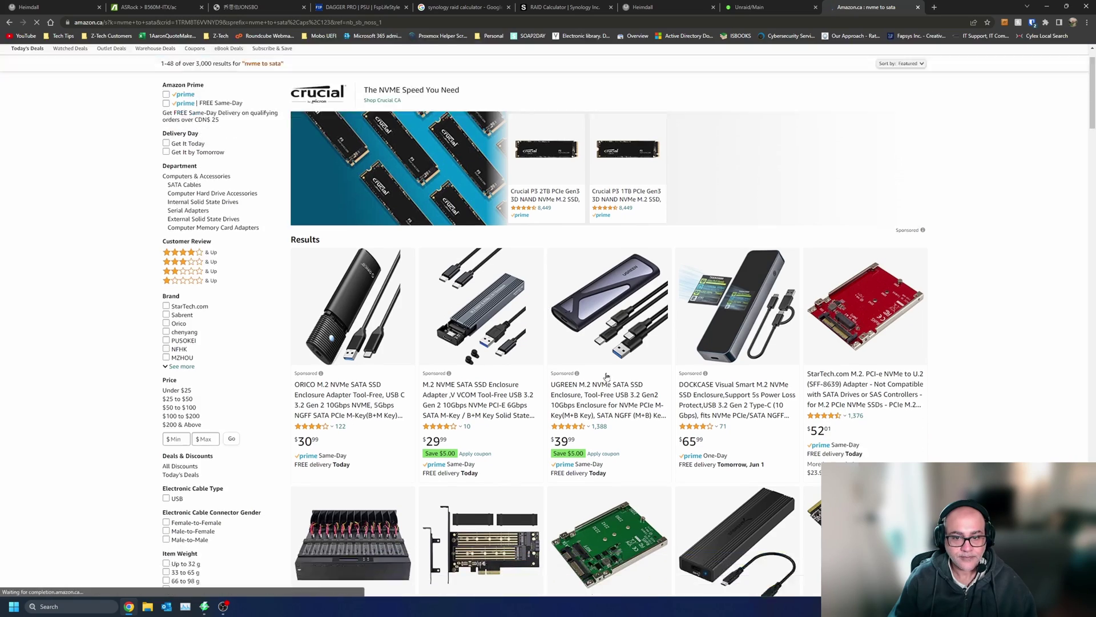
scroll(607, 374, down, 8)
scroll(607, 375, up, 3)
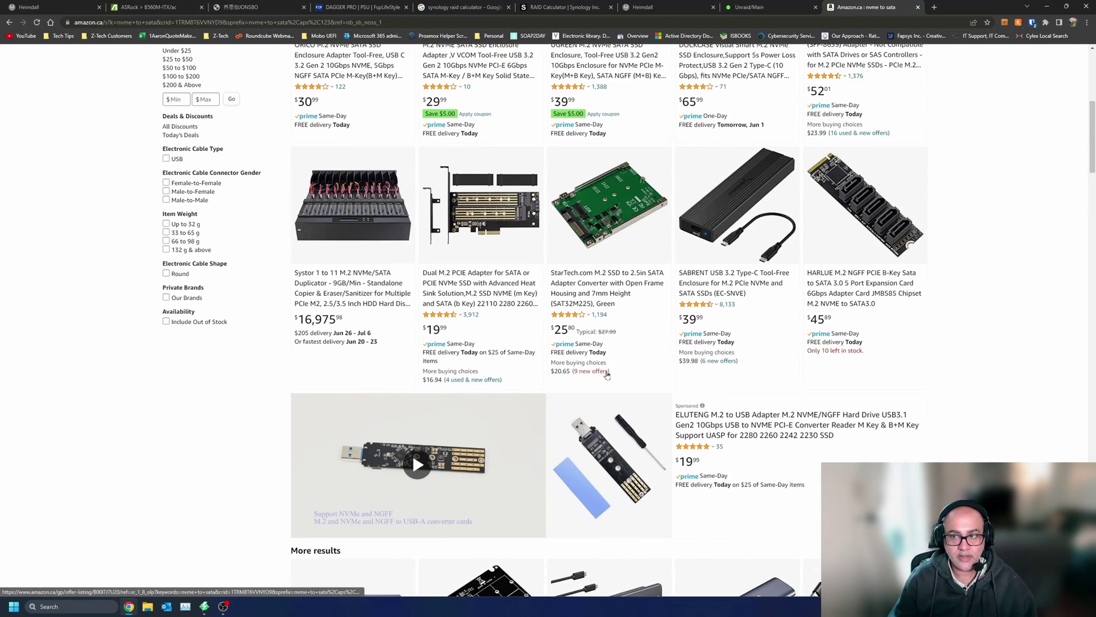
scroll(607, 375, down, 15)
scroll(607, 375, down, 9)
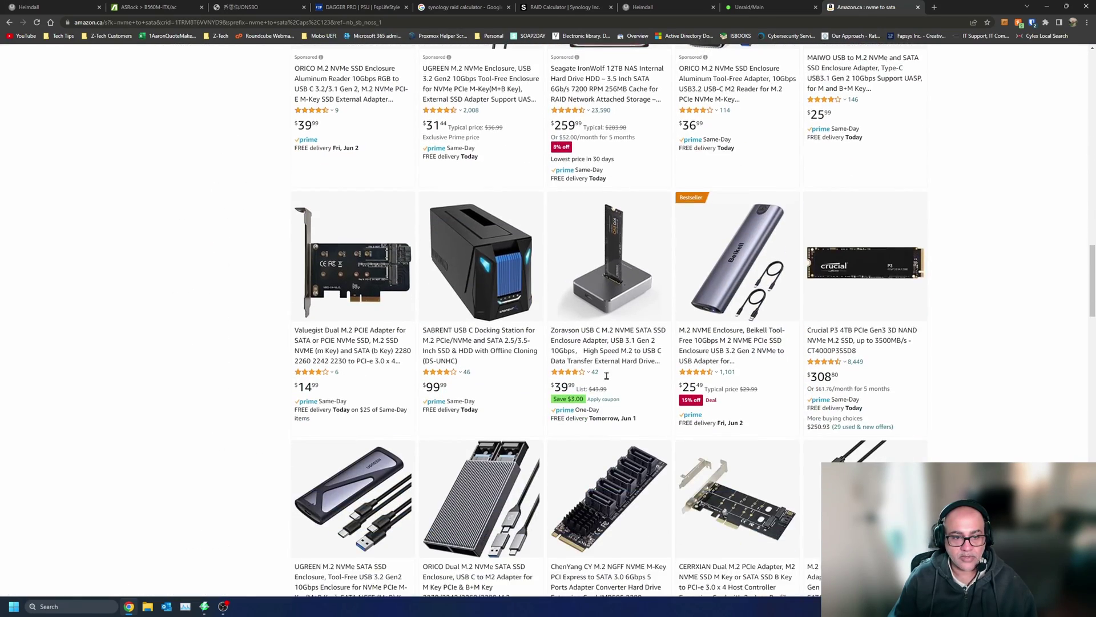
click(608, 209)
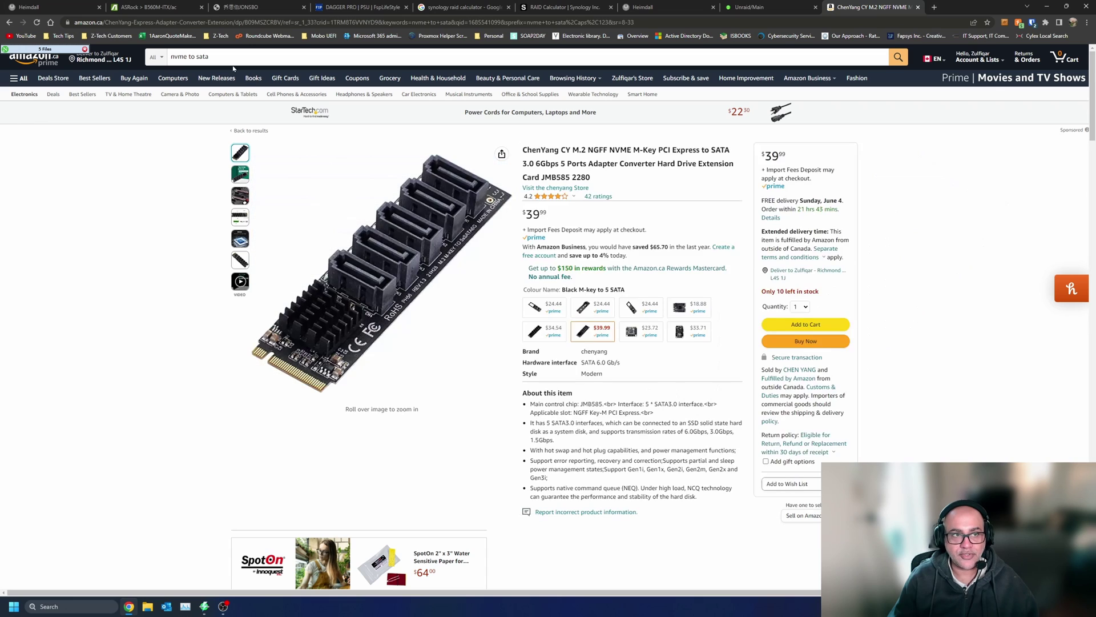
click(261, 4)
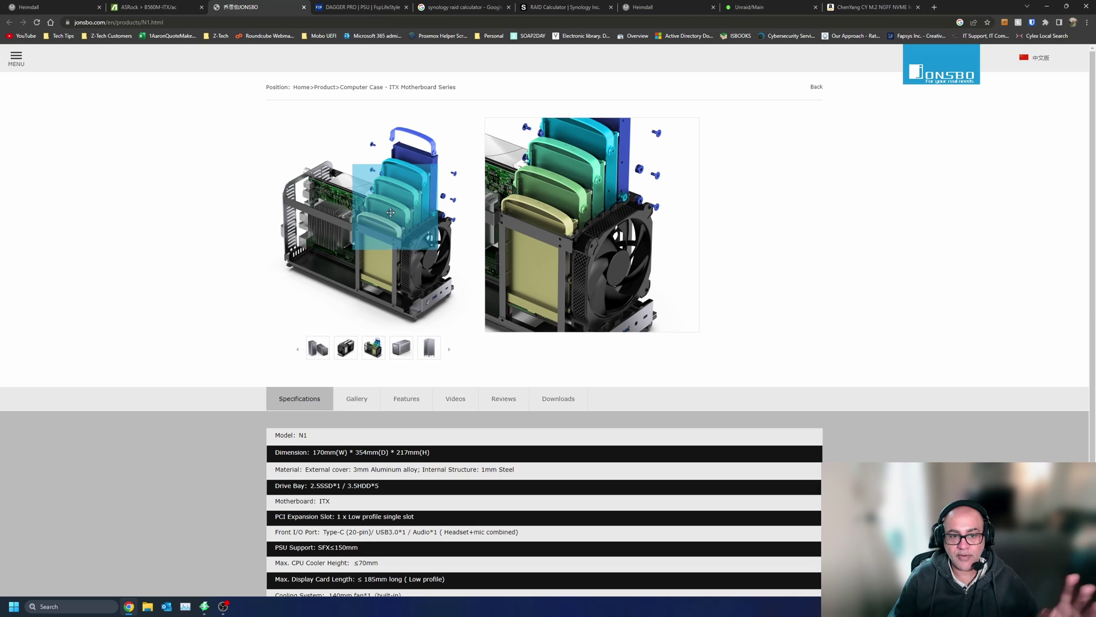
click(141, 5)
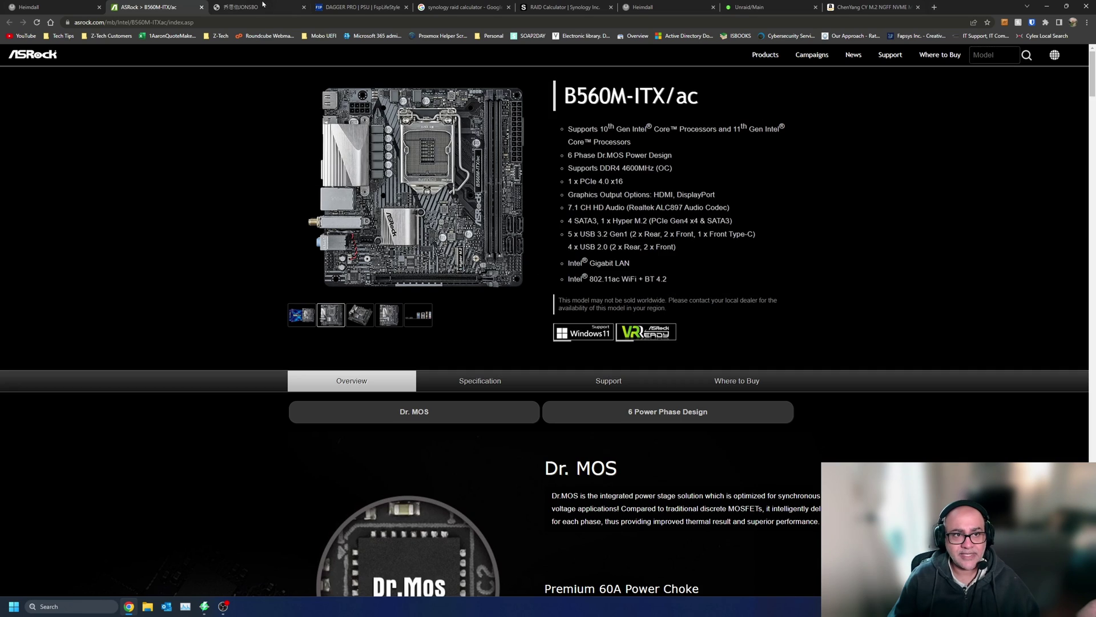
key(ctrl+Tab)
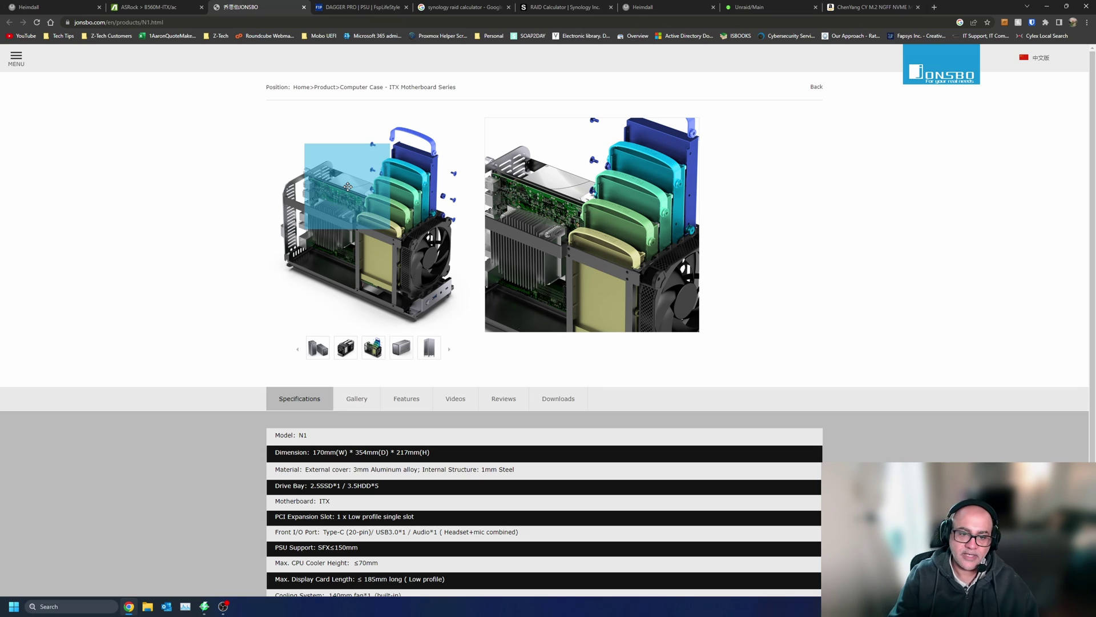
key(ctrl)
key(ctrl)
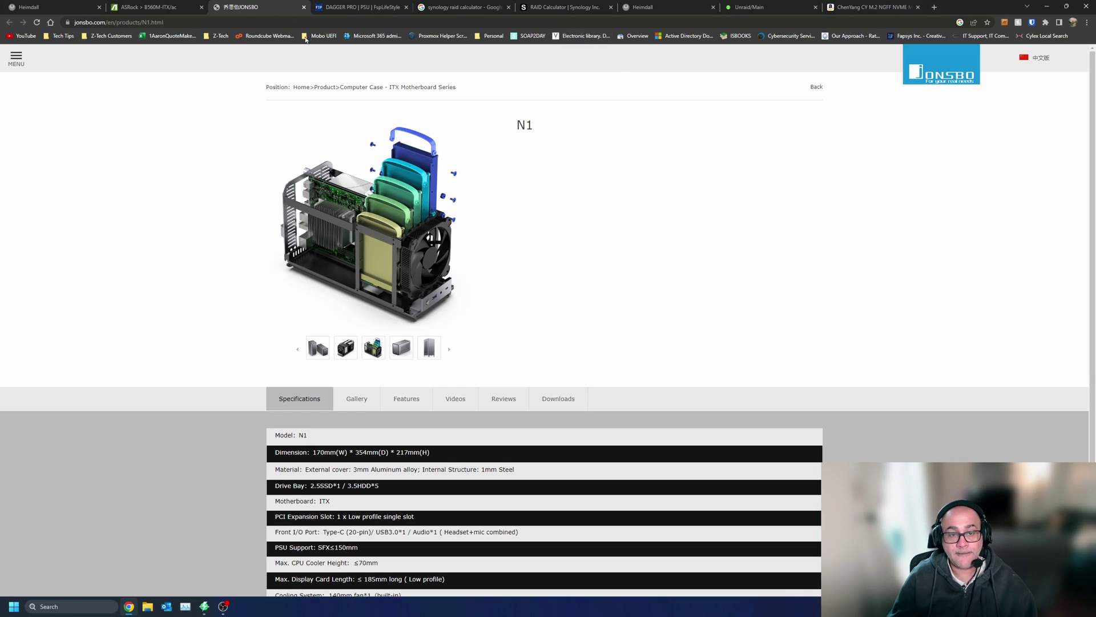
- Switch to Unraid's Main page showing the eleven-device 46 TB array with 16.7 TB free
mouse_move(158, 4)
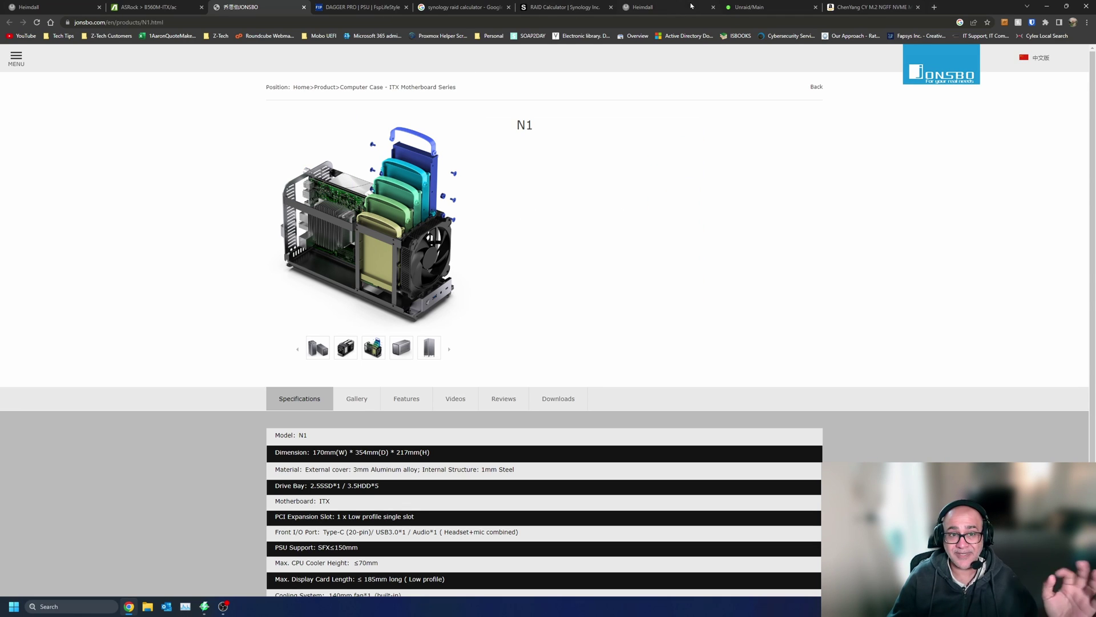
mouse_move(394, 201)
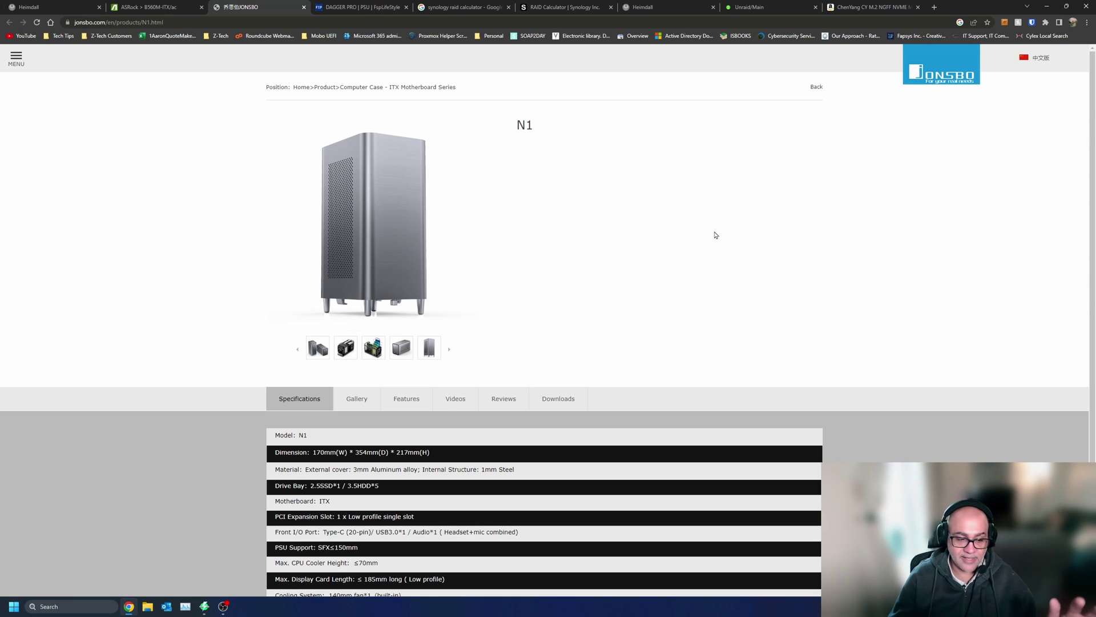
click(759, 5)
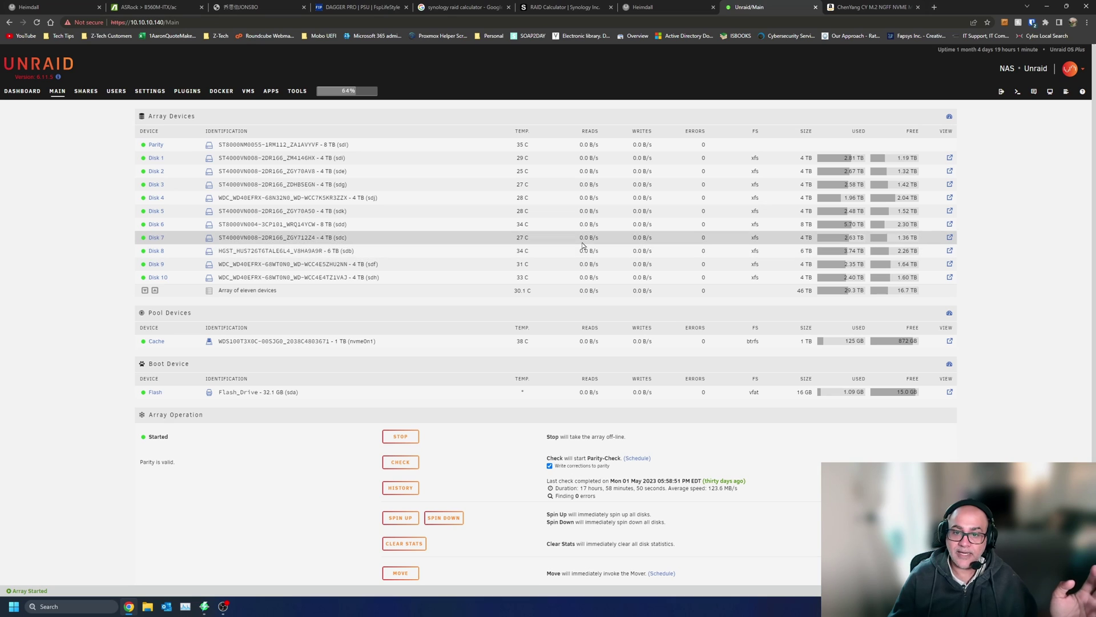
- Launch the resilio-sync WebUI from Unraid's Docker list, then return to the ASRock B560M-ITX/ac page
click(221, 91)
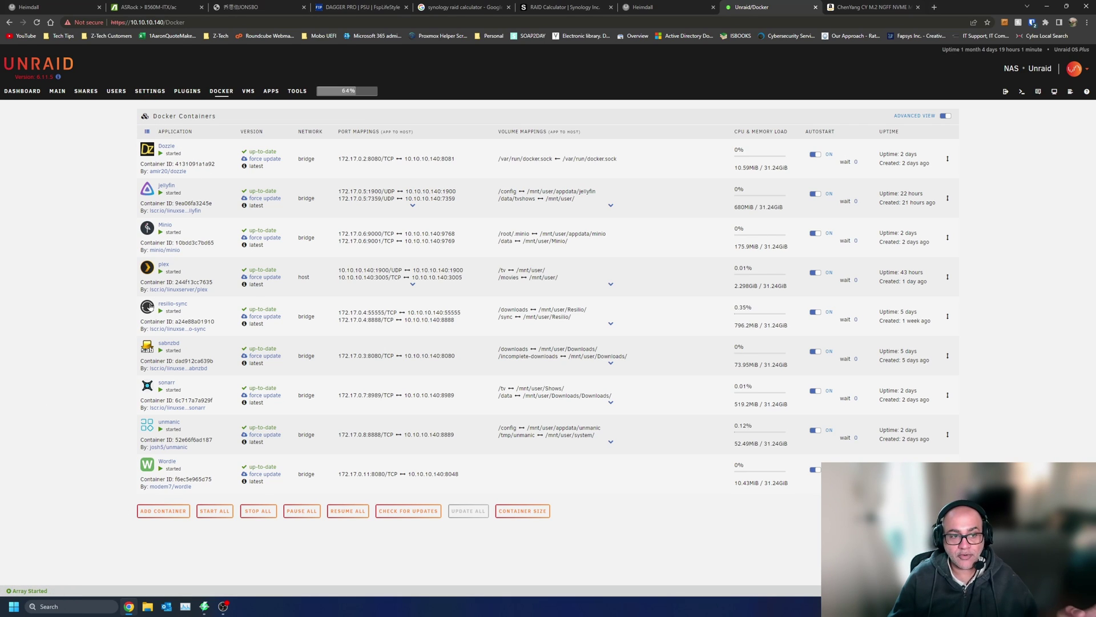
click(146, 310)
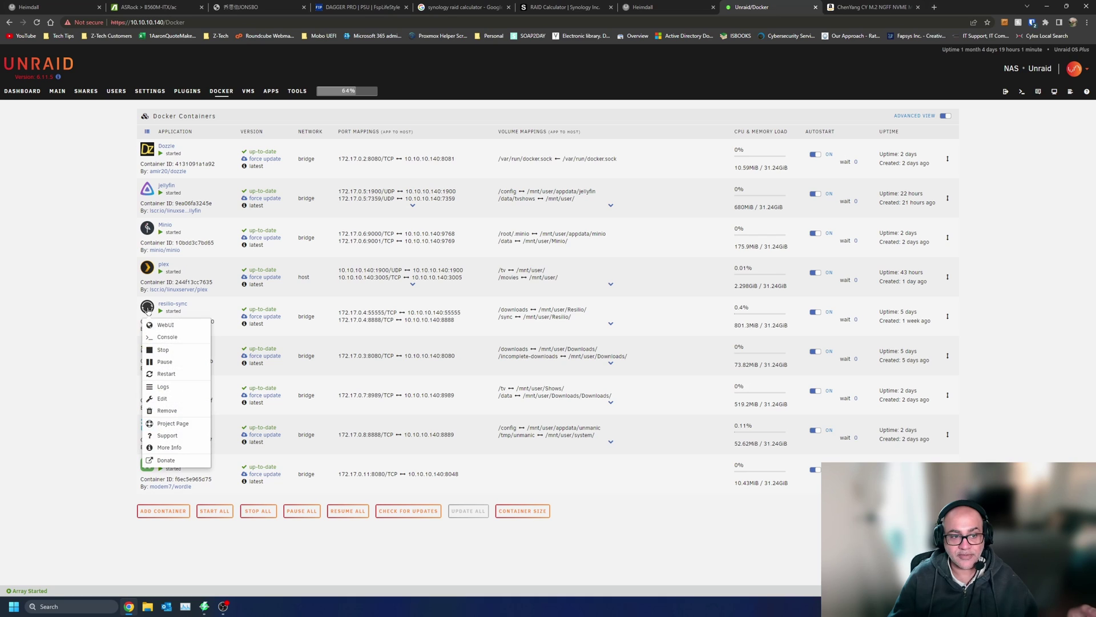
click(162, 325)
click(561, 121)
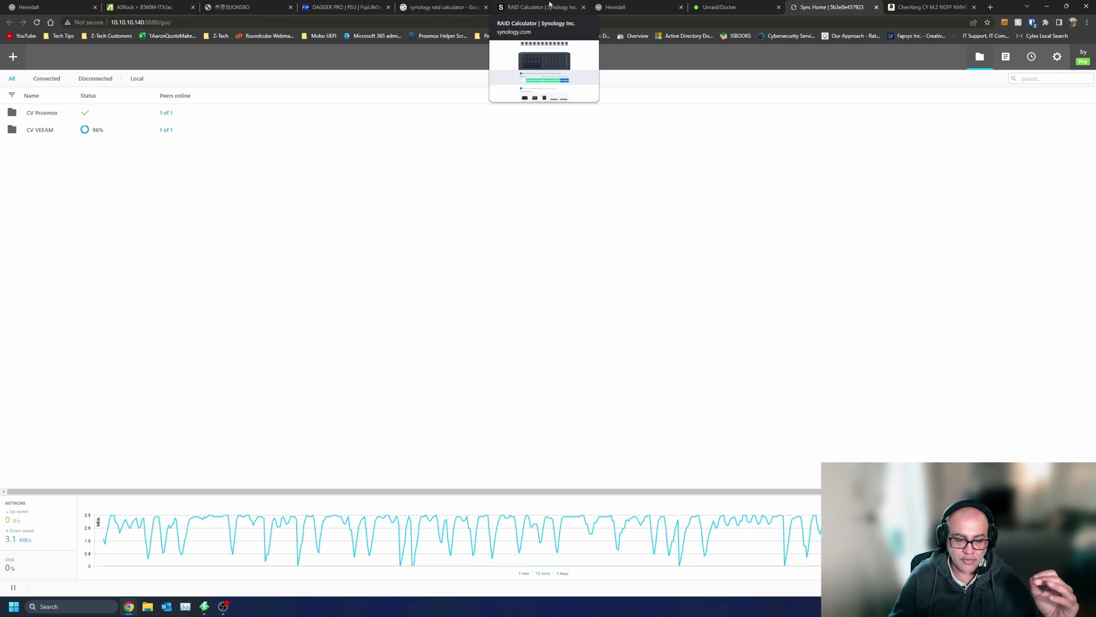
click(738, 10)
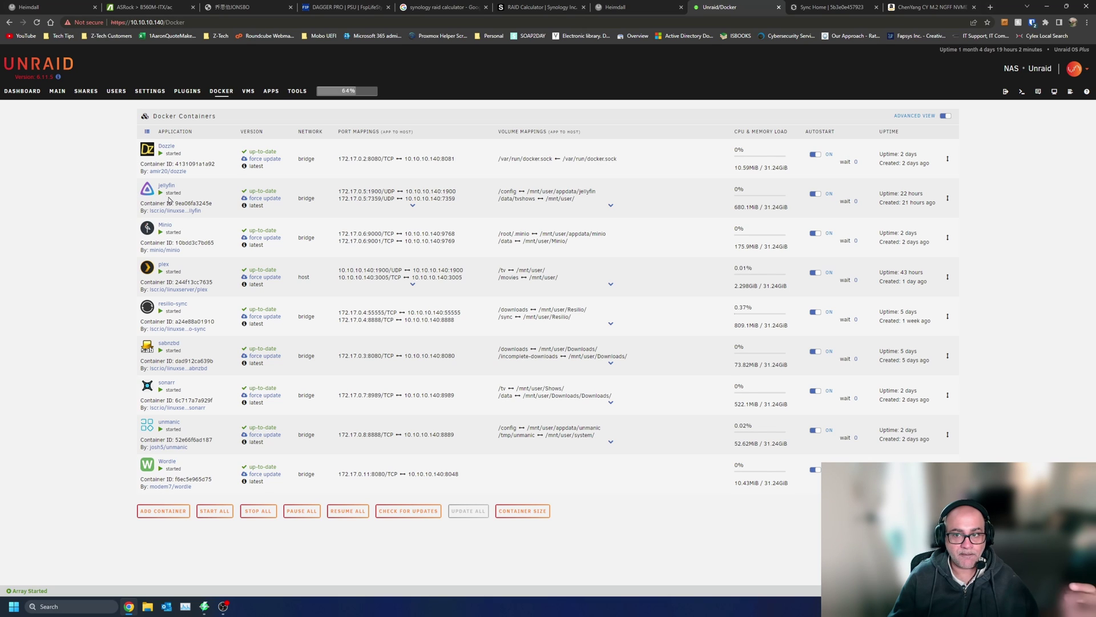
click(177, 7)
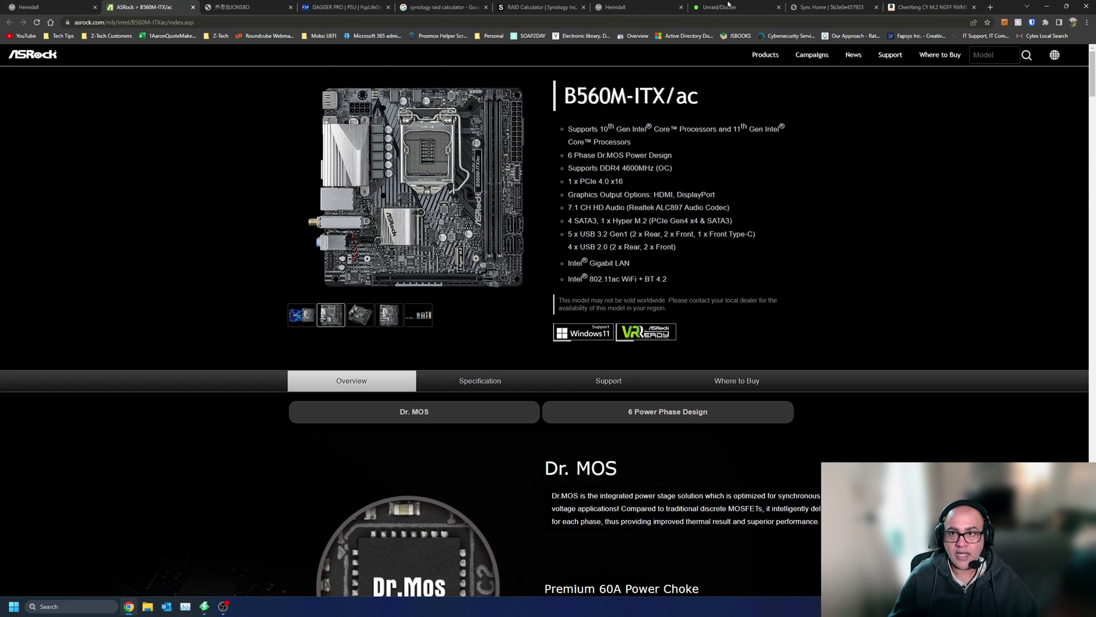
- Check the RTX A2000 GPU and Intel Core i5-11400 CPU on the Unraid dashboard, then close it
key(ctrl+8)
click(34, 93)
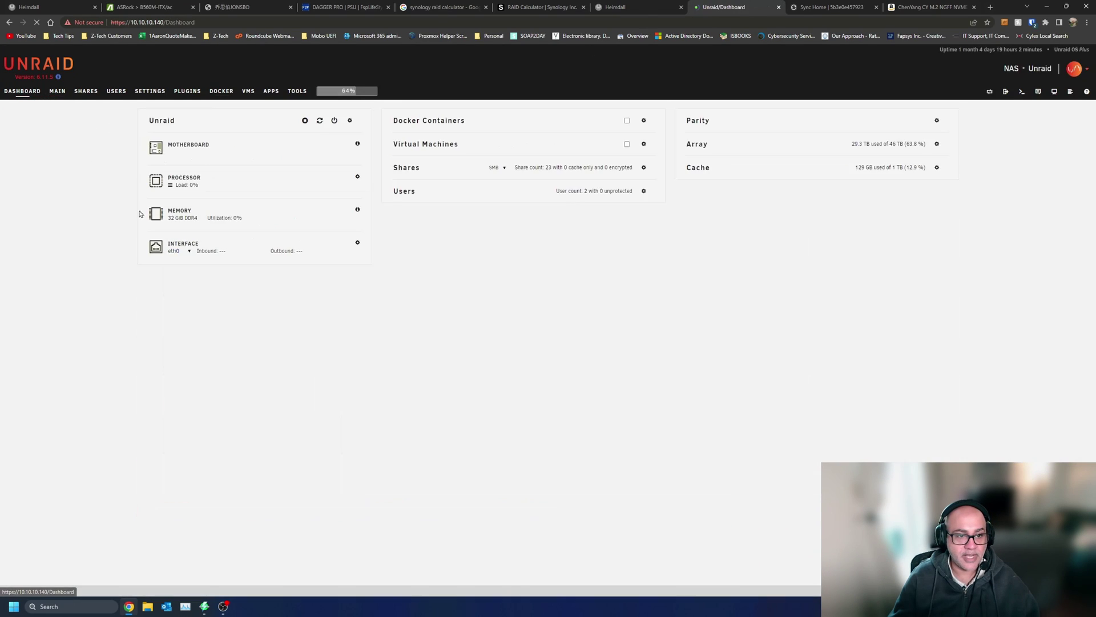
scroll(240, 446, down, 5)
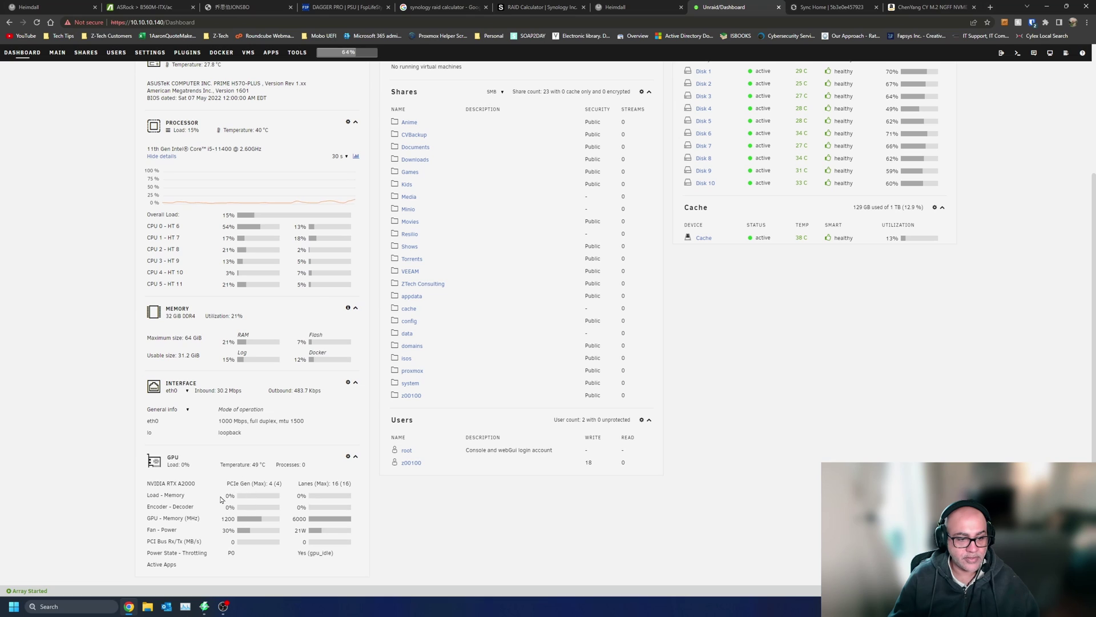
drag(175, 483, 203, 485)
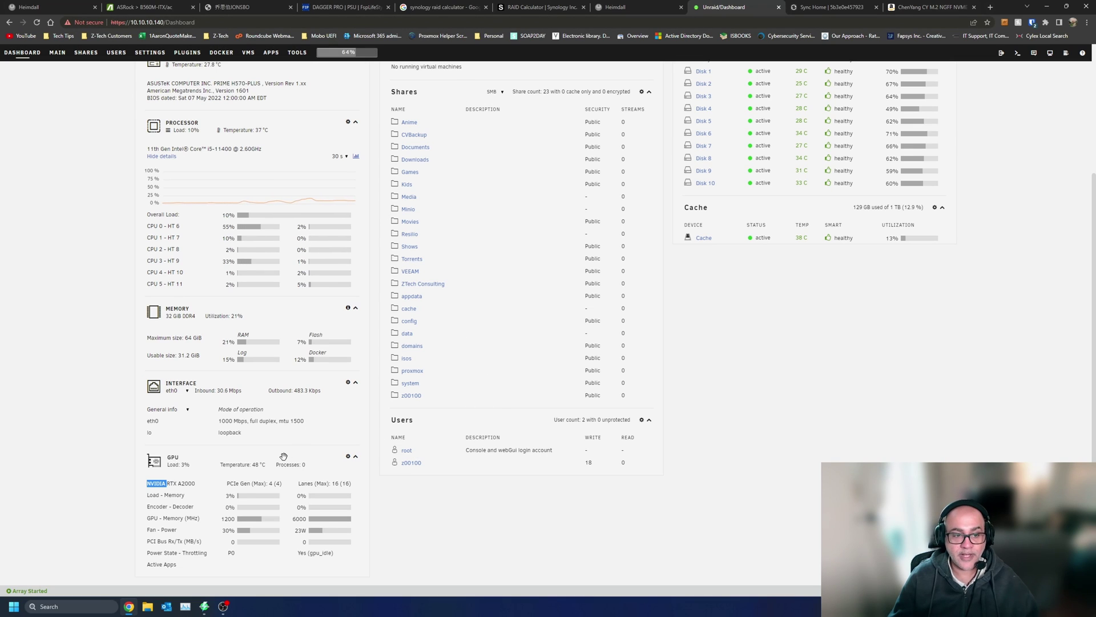
scroll(230, 282, up, 3)
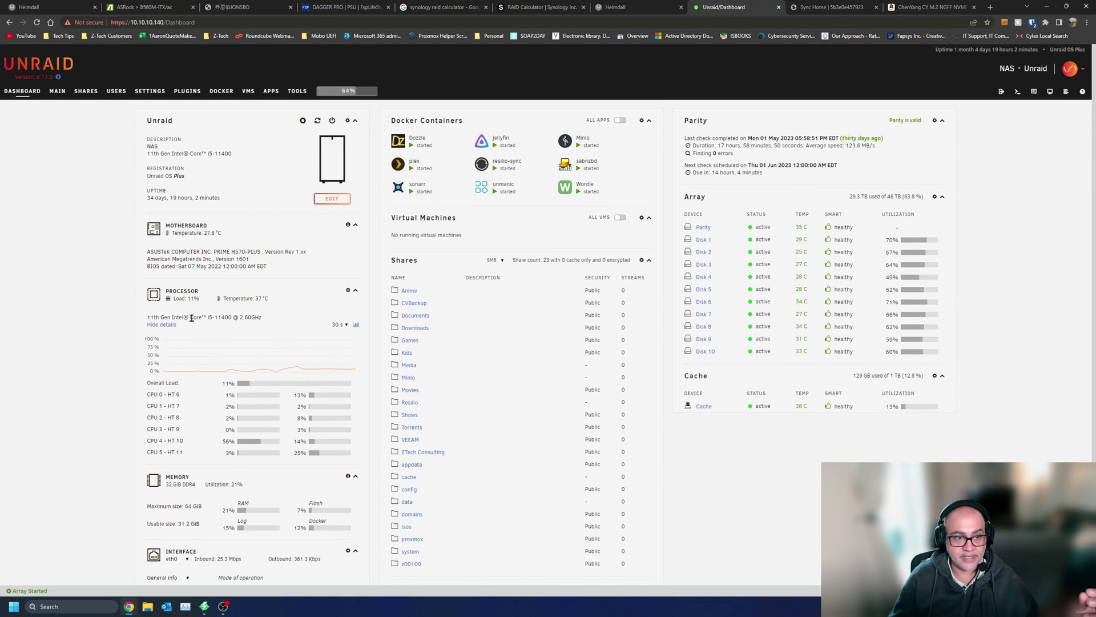
drag(171, 318, 235, 317)
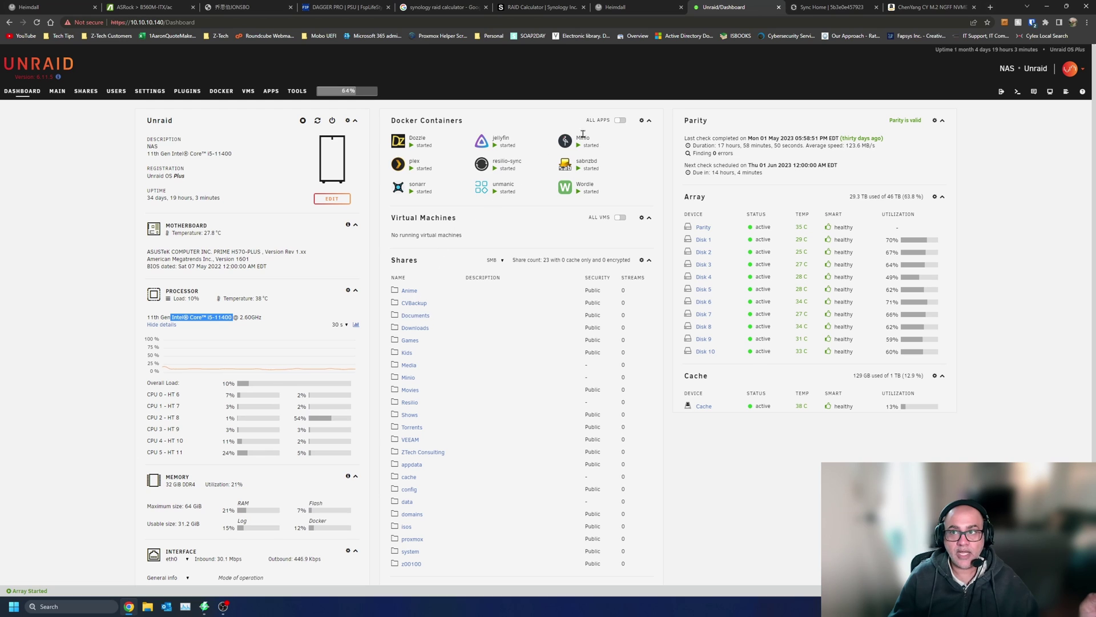
key(ctrl+w)
key(ctrl+w)
key(ctrl+w)
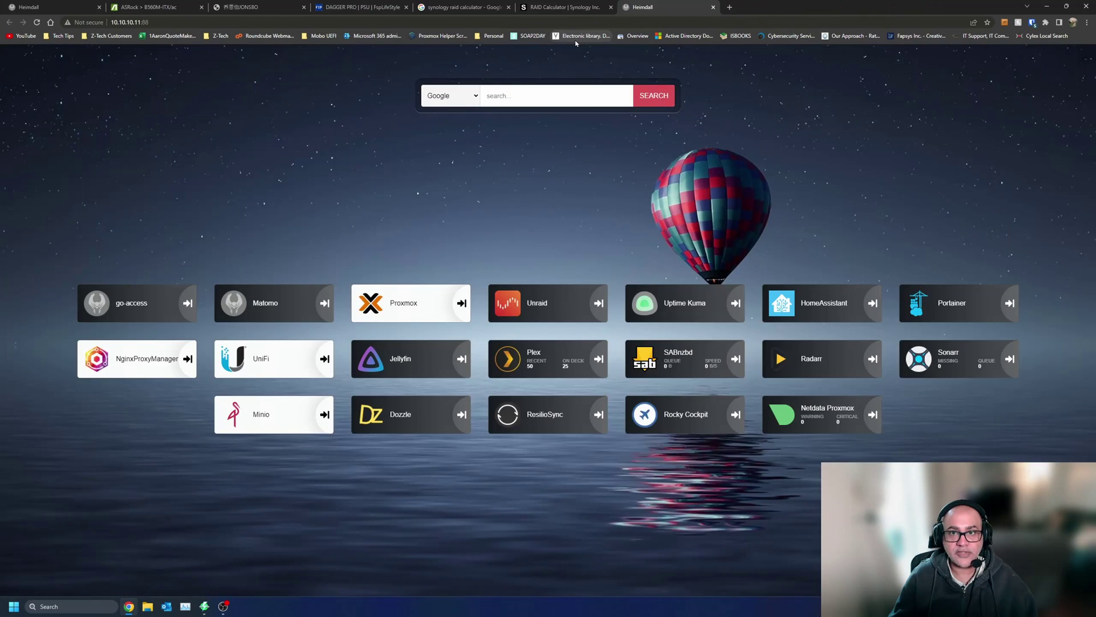
- Close the remaining extra tabs and bring up Angry IP Scanner's 10.10.10.0–10.10.10.255 scan results
key(ctrl+w)
key(ctrl+w)
key(ctrl+w)
key(ctrl+w)
key(ctrl+w)
key(ctrl+w)
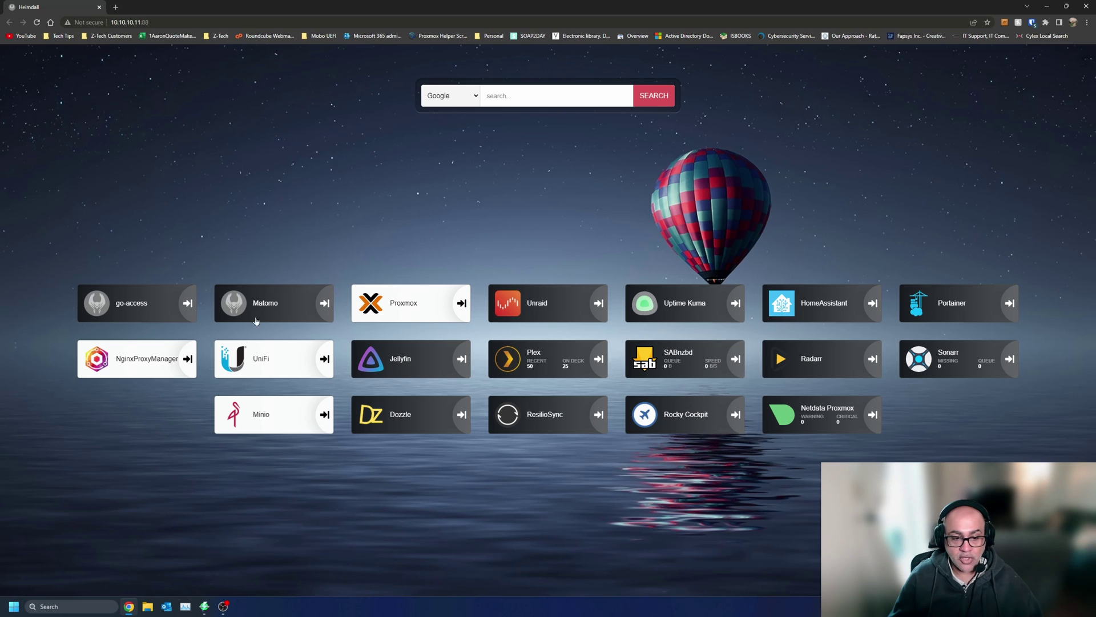
click(205, 606)
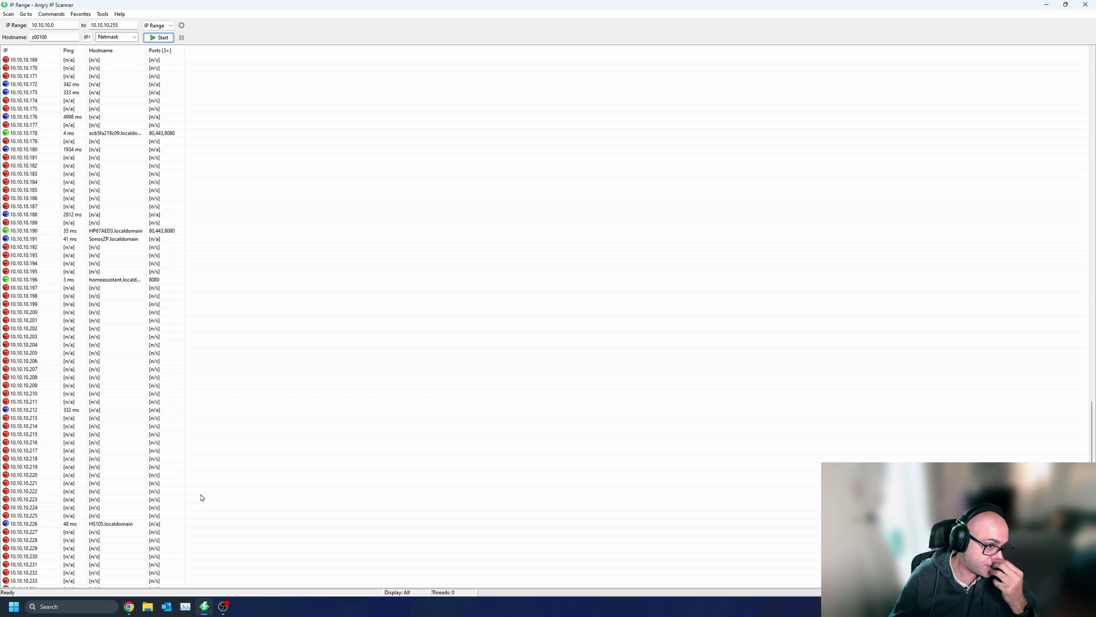
- Copy the openmediavault host's IP 10.10.10.149 from the scan results and switch back to the browser
scroll(199, 312, down, 2)
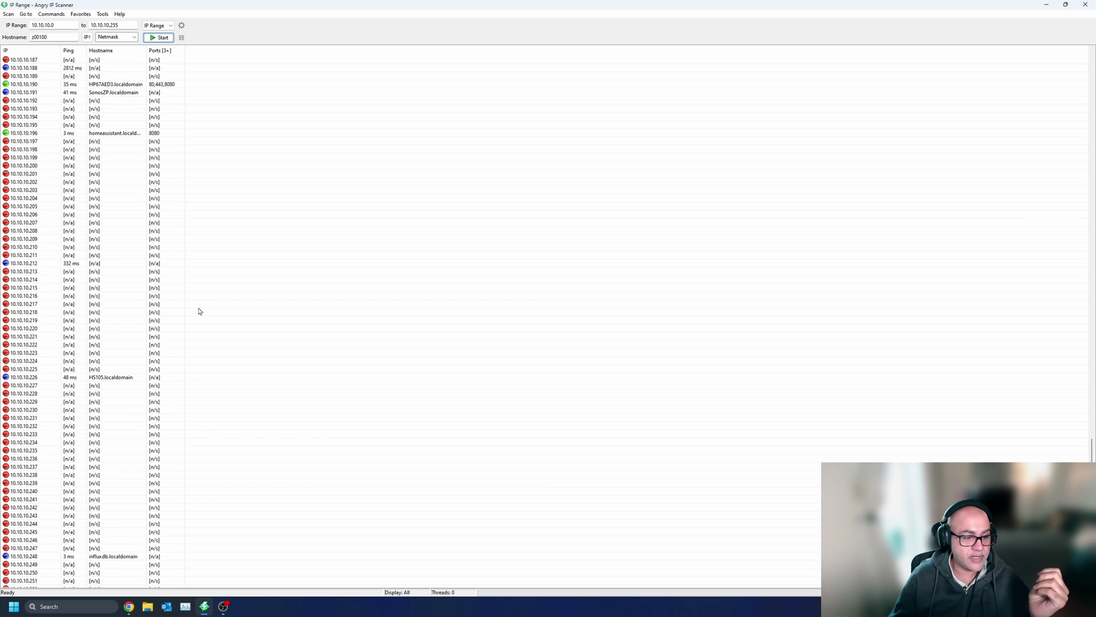
scroll(201, 312, up, 8)
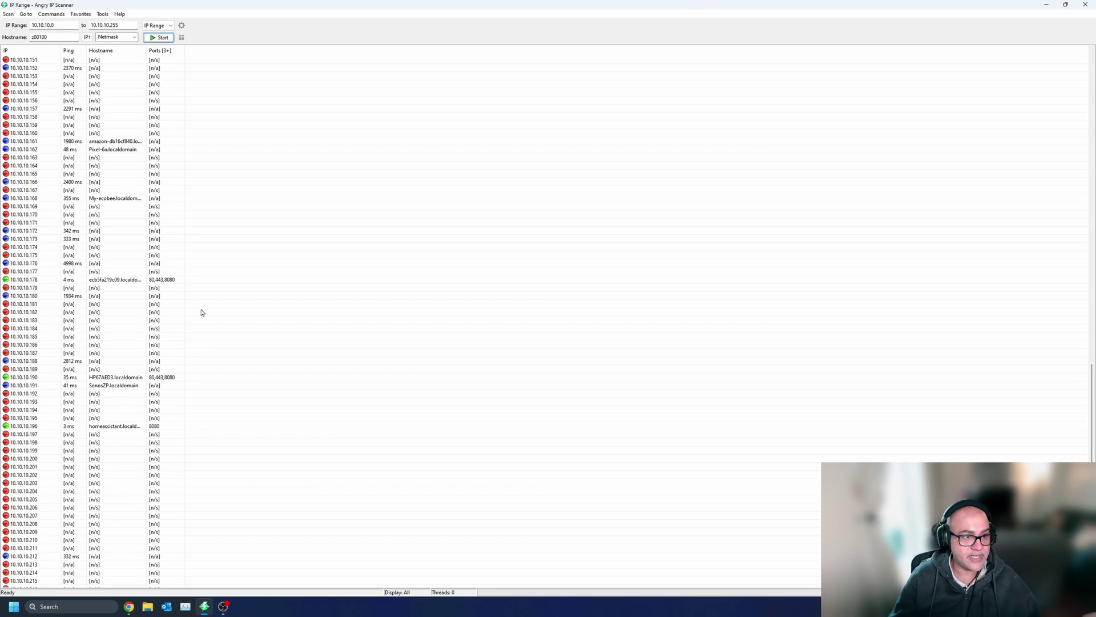
scroll(201, 311, up, 11)
click(104, 313)
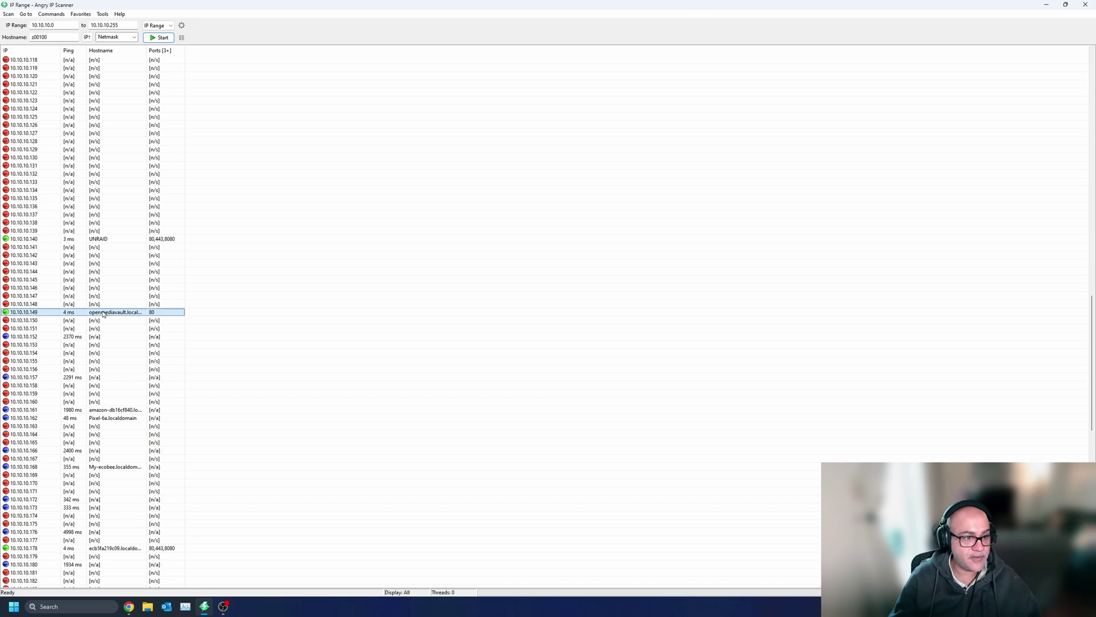
right_click(28, 315)
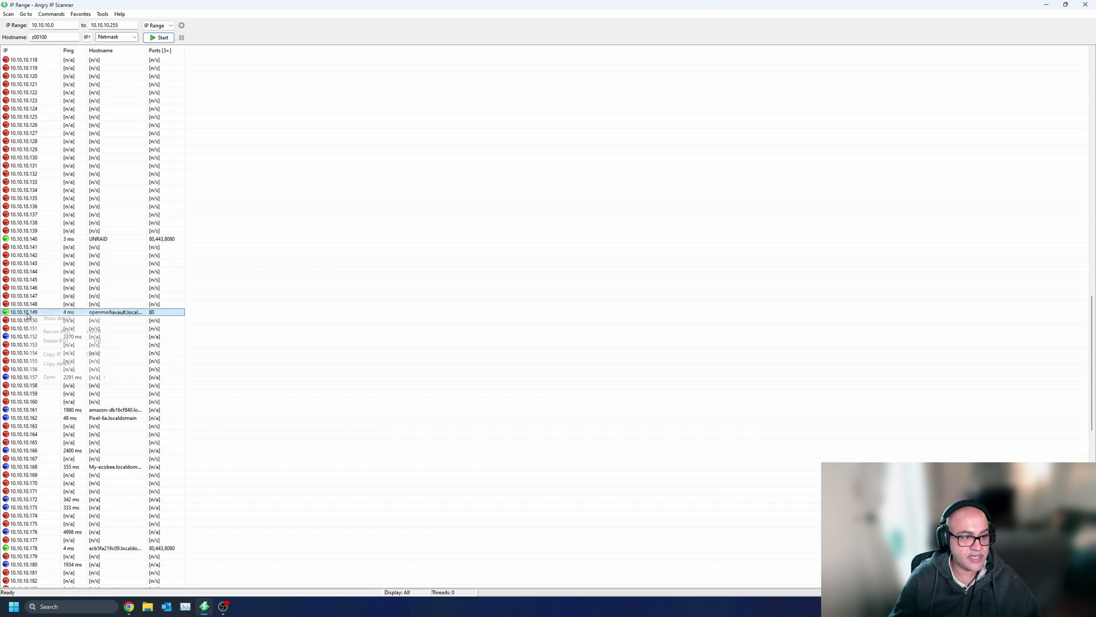
click(75, 356)
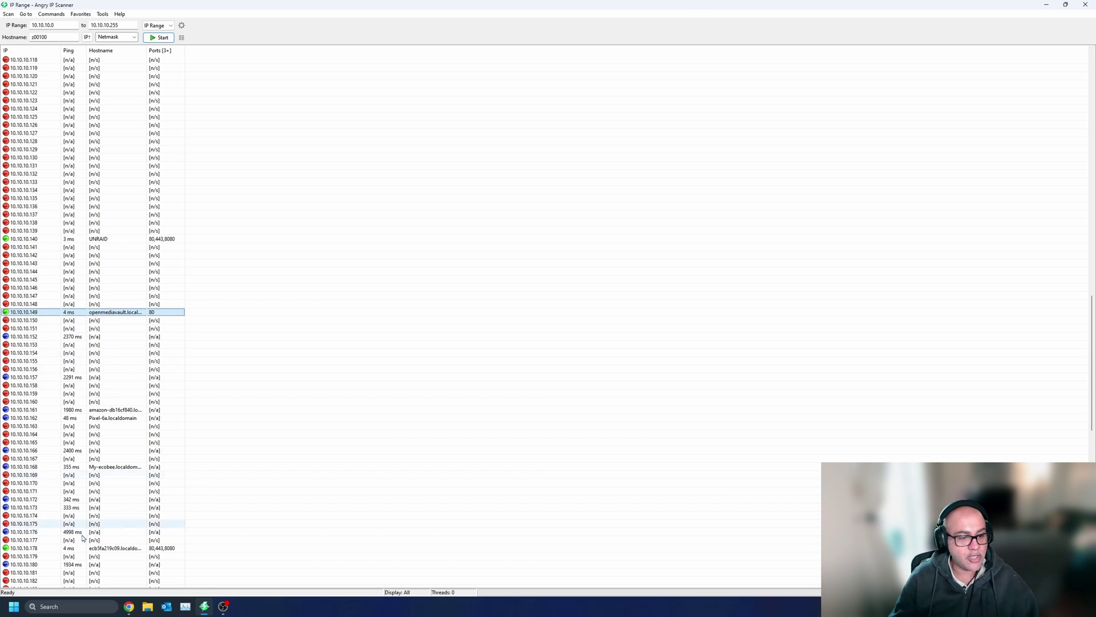
click(128, 606)
- Load 10.10.10.149 in a new browser tab
key(ctrl+t)
key(ctrl+v)
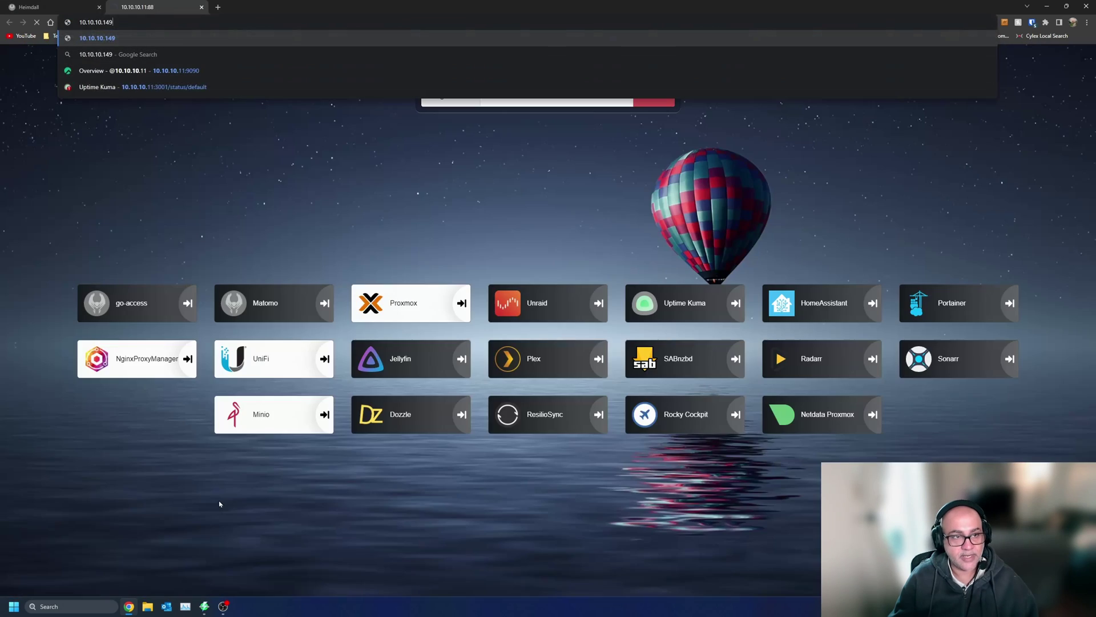
key(Return)
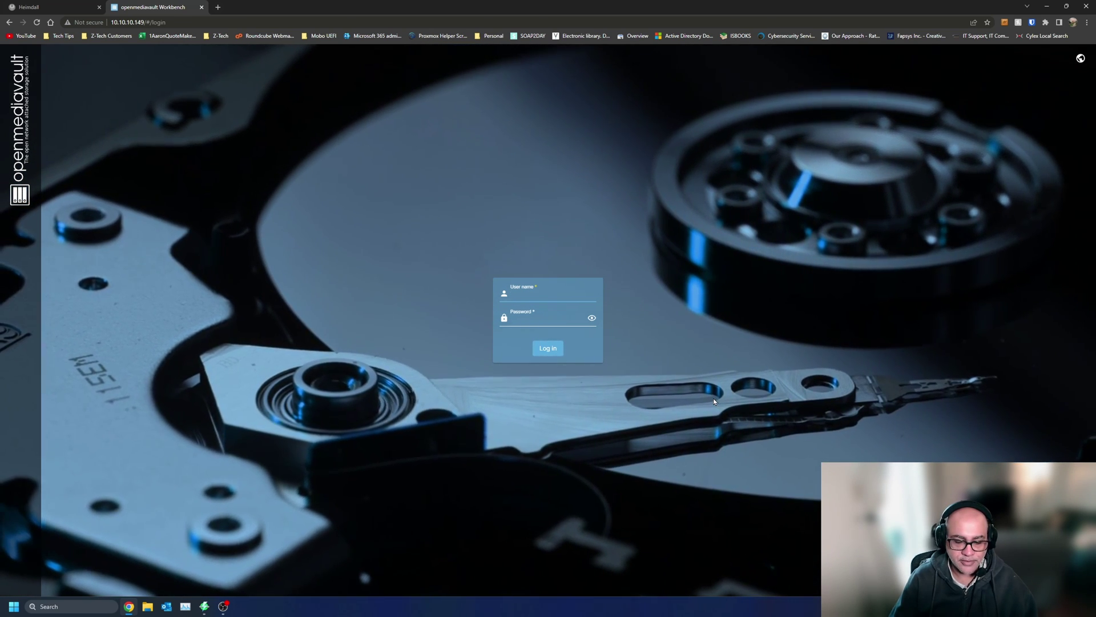
- Try logging in as 'admi' and then 'root'; both are rejected as incorrect credentials
text(admi)
text(********)
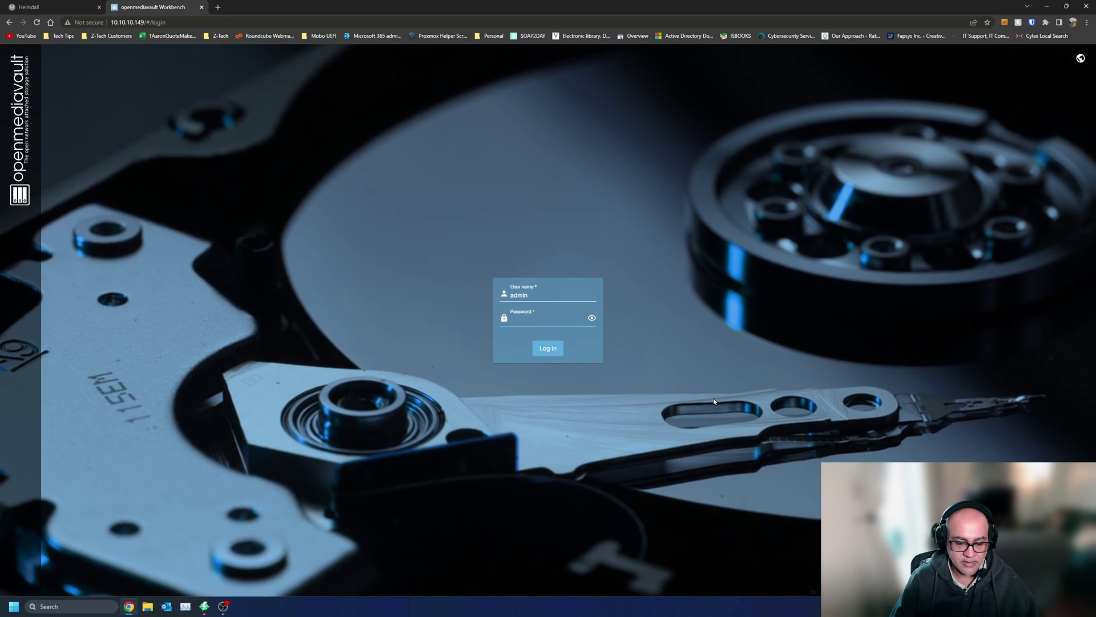
key(Return)
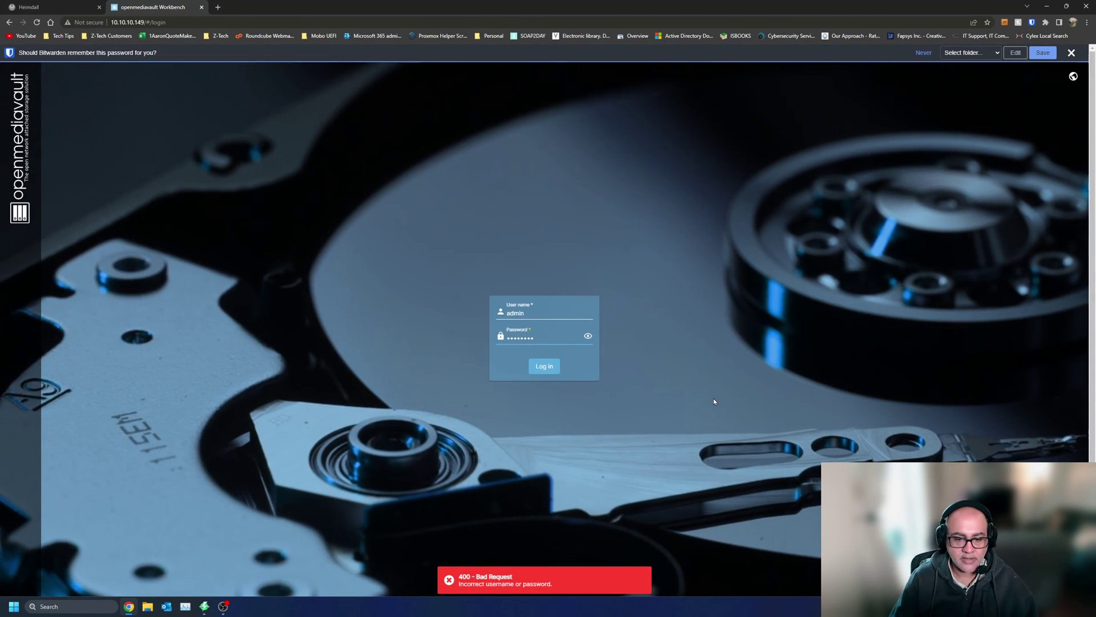
text(root)
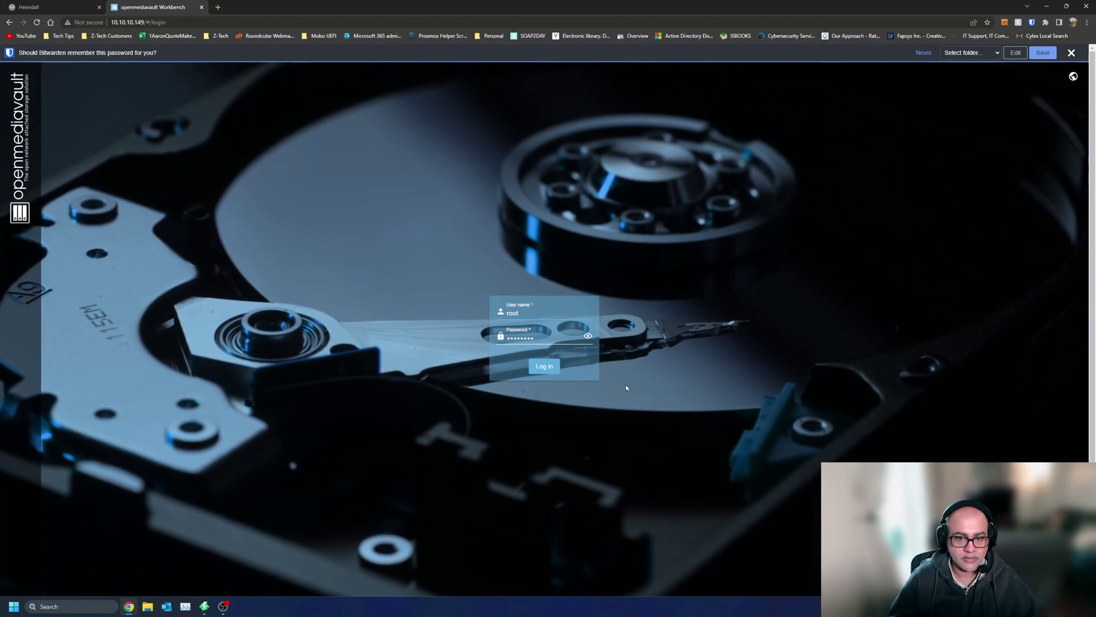
click(545, 369)
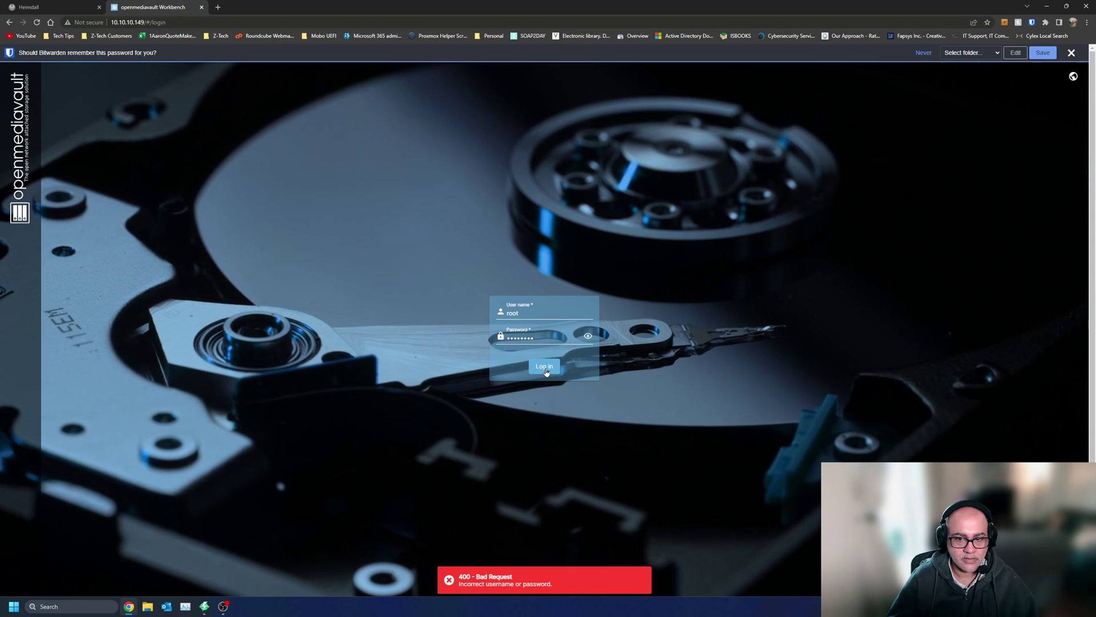
- Google 'openmediavault def…' in a new tab to find the default login
key(ctrl+t)
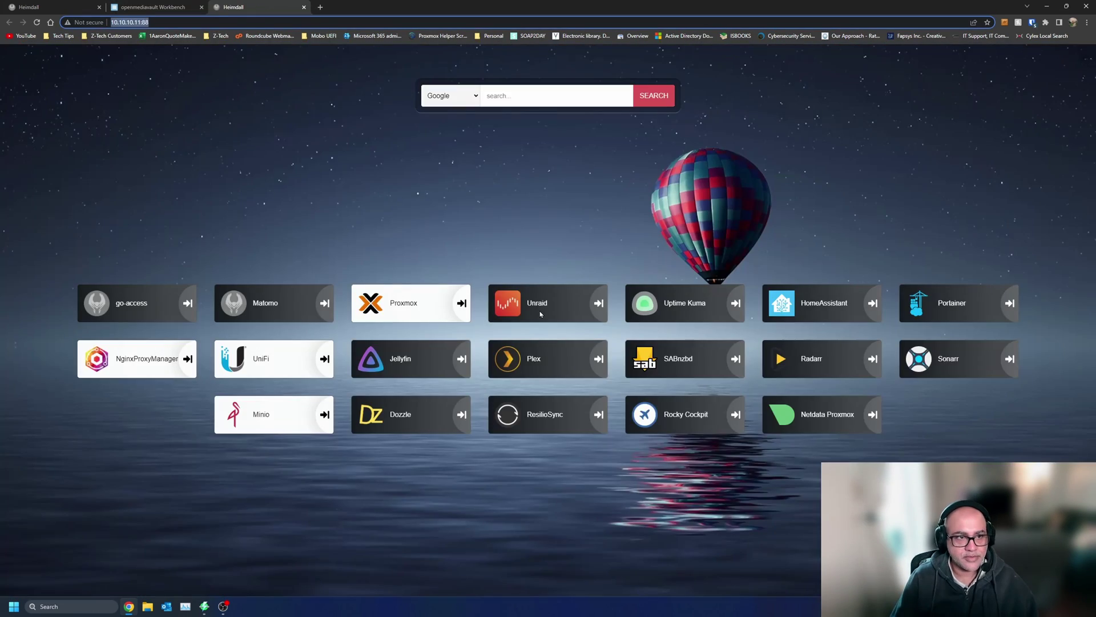
text(open)
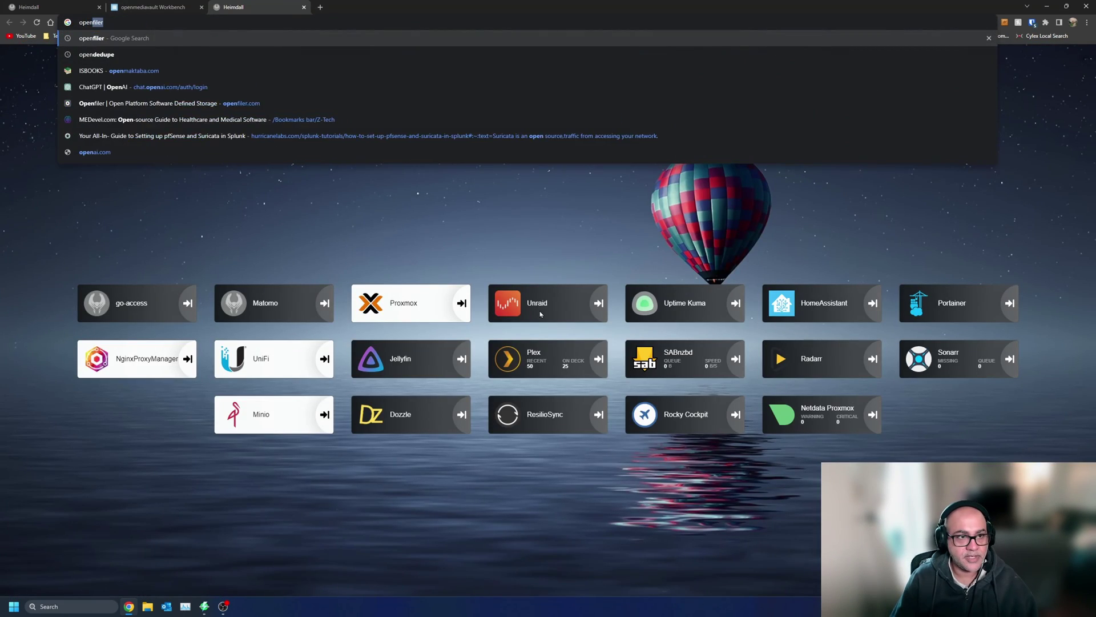
text(mediavault)
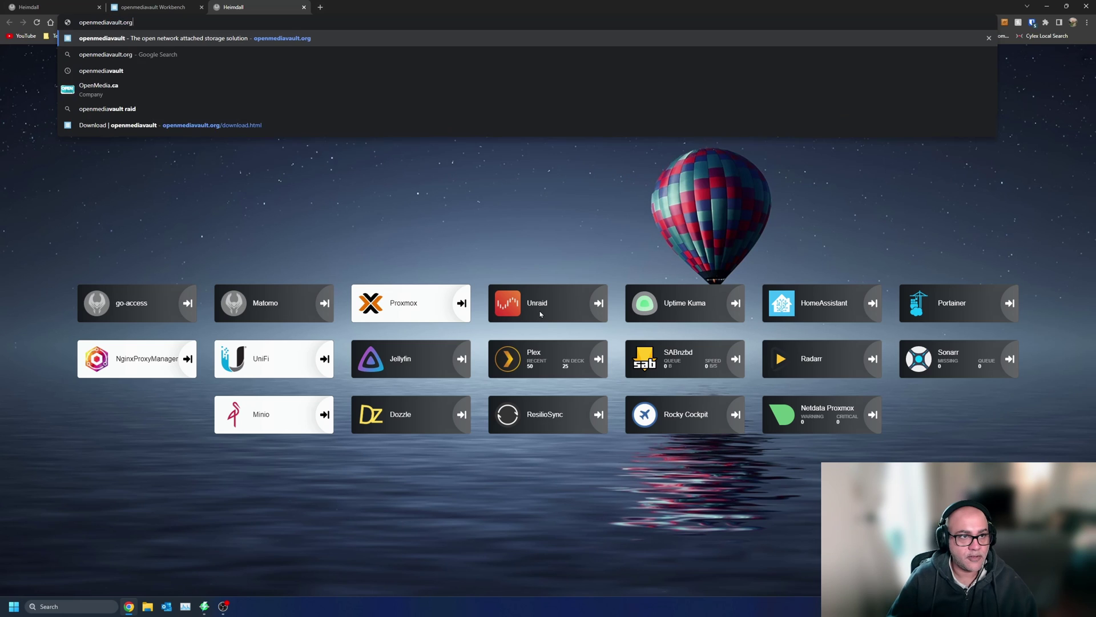
text( def)
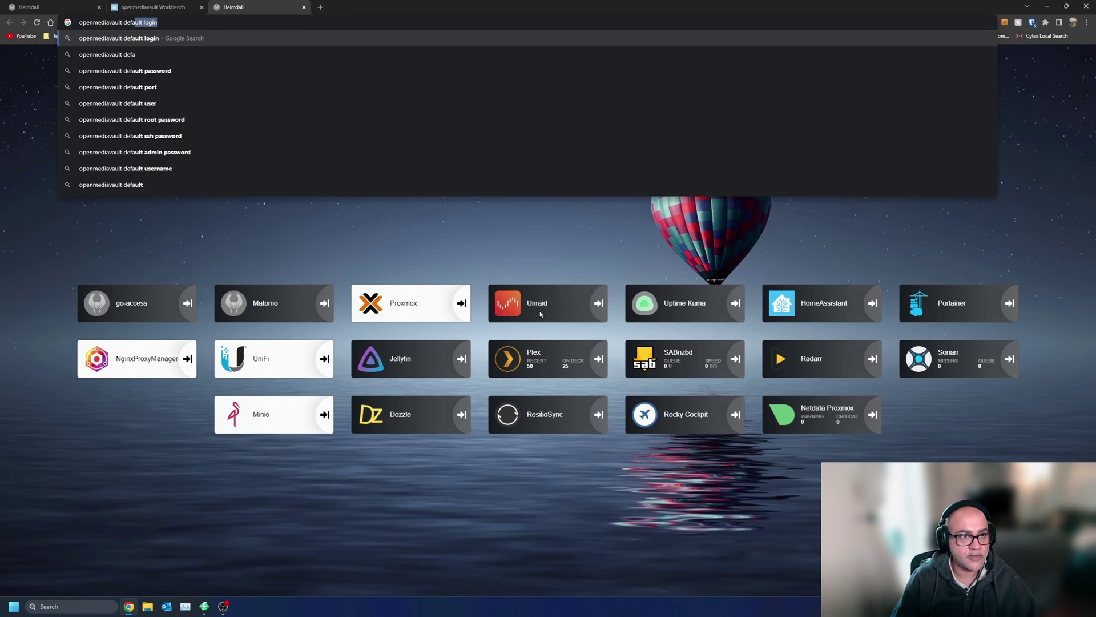
key(Return)
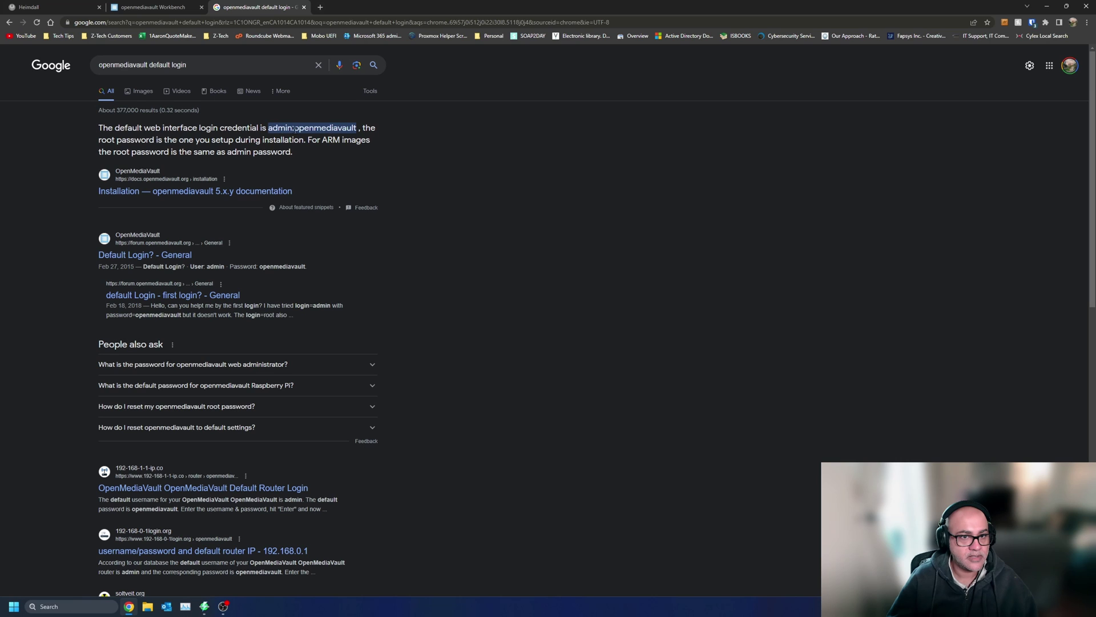
- Back on the login page, enter username admin and the default password
click(110, 6)
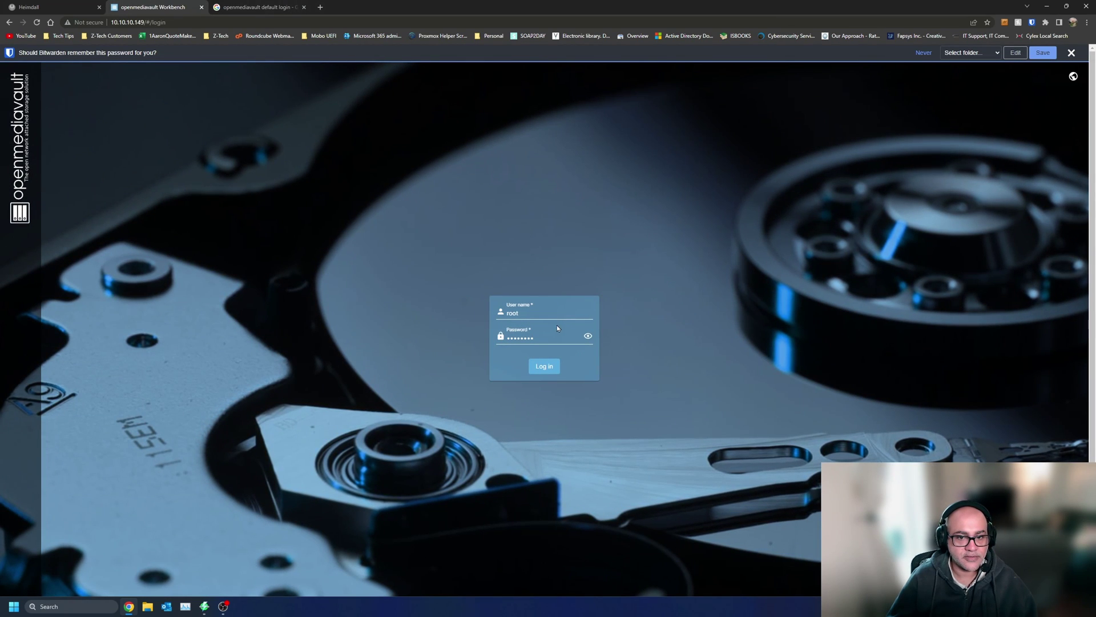
text(admin)
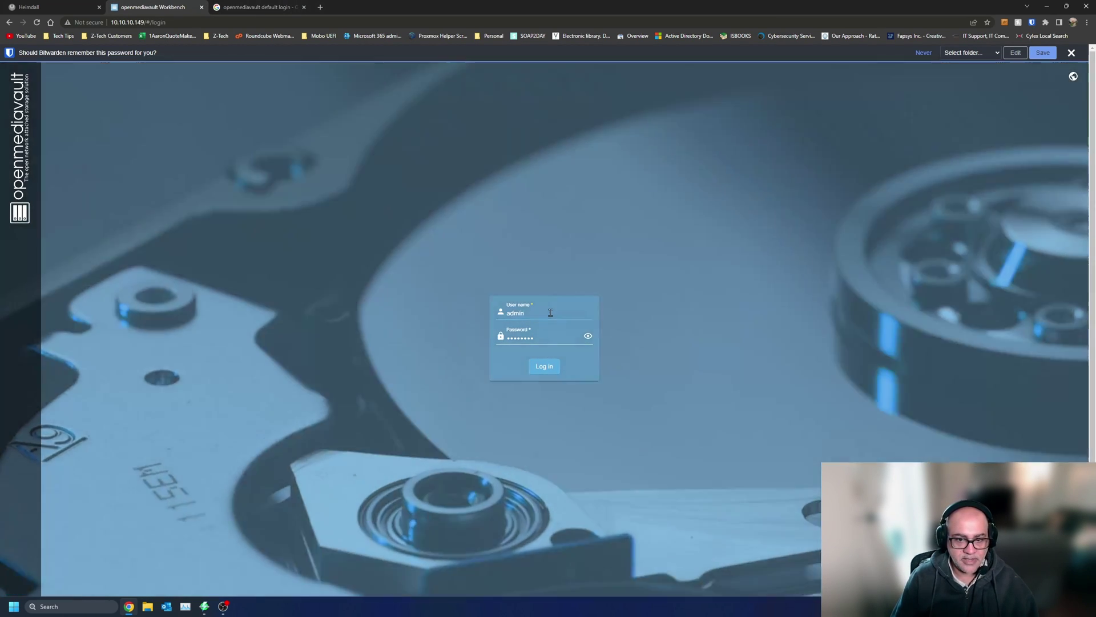
key(Tab)
text(openme)
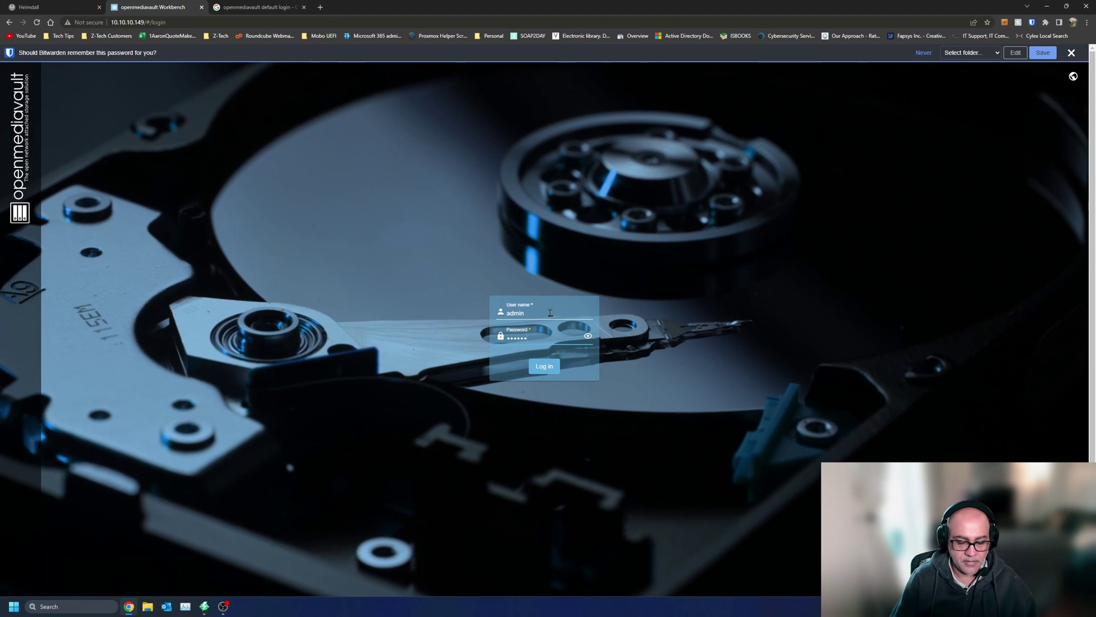
text(diavault)
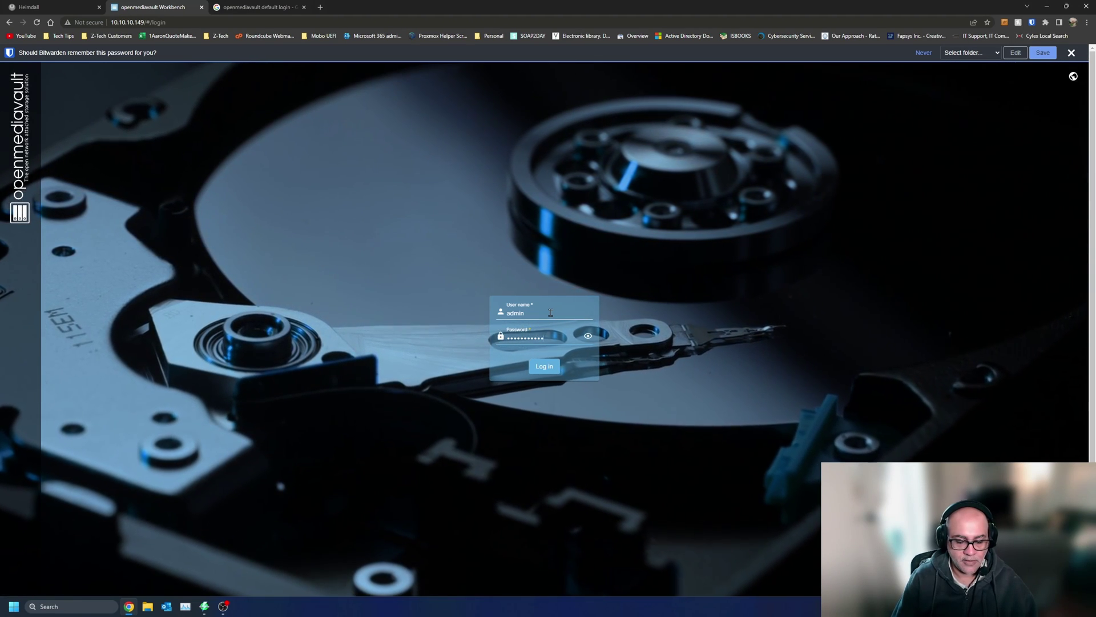
- Log in with the default credentials, dismiss the save-password prompt, and clear the Bad Request notifications
key(Return)
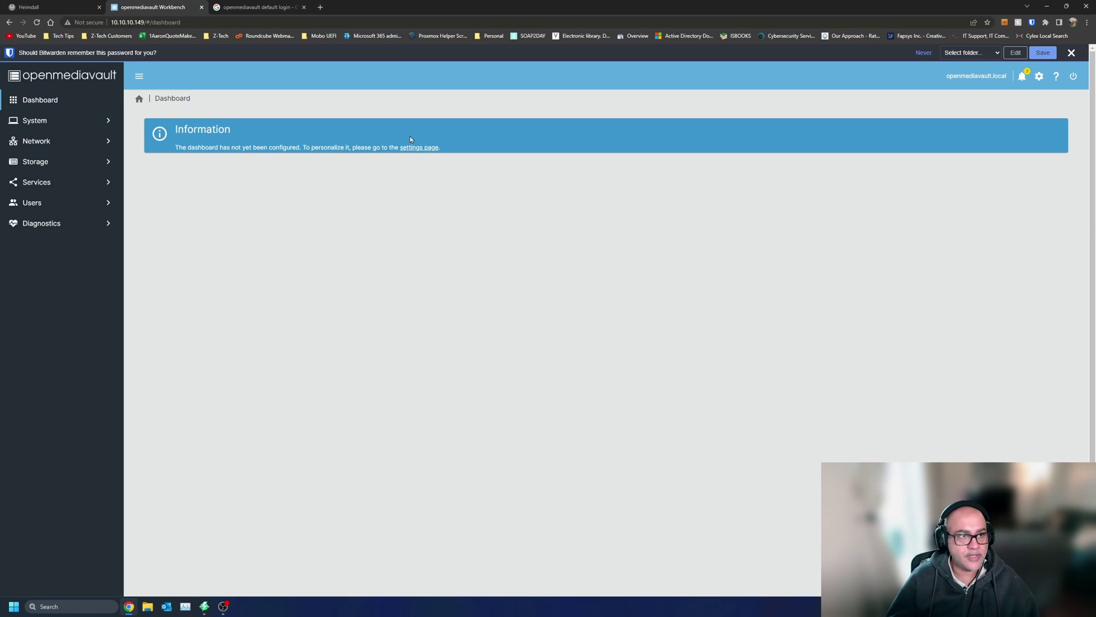
click(1071, 53)
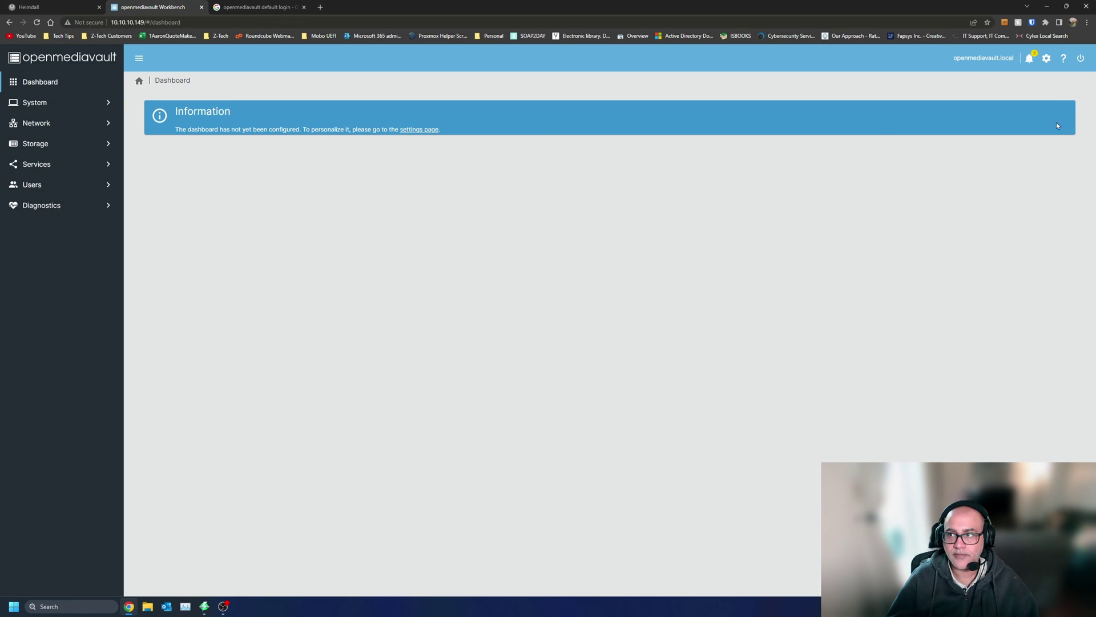
click(1029, 58)
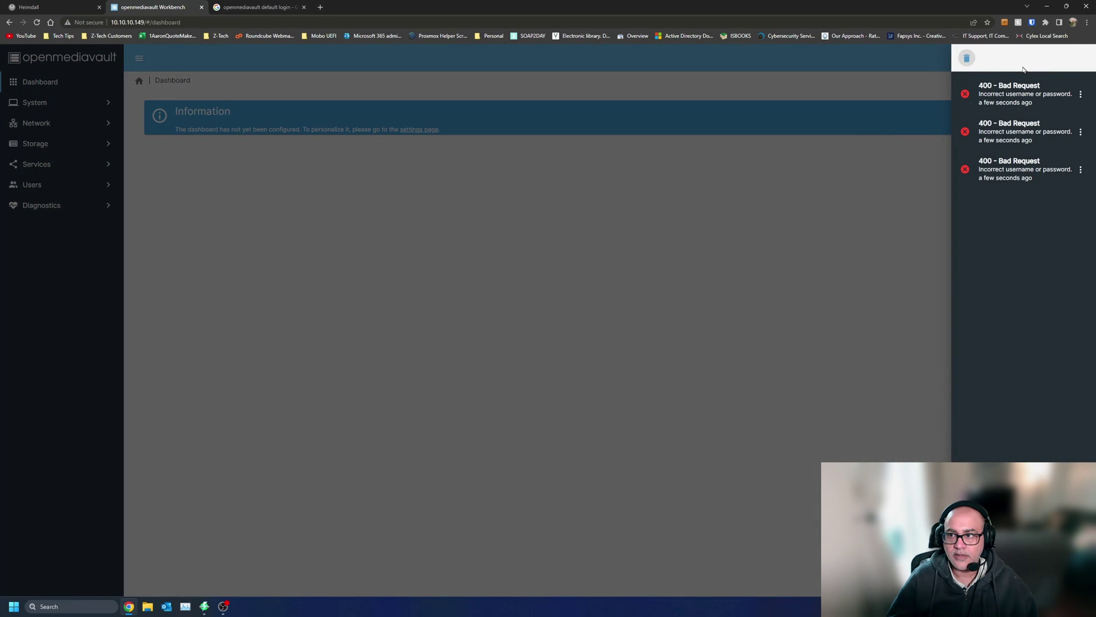
click(967, 57)
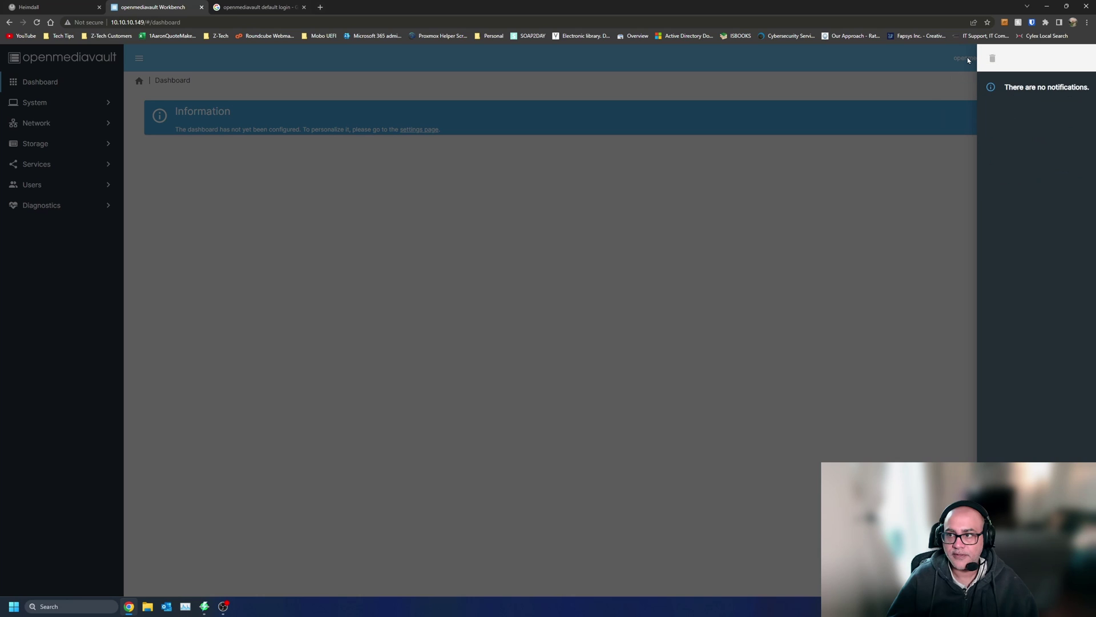
click(852, 218)
click(1046, 58)
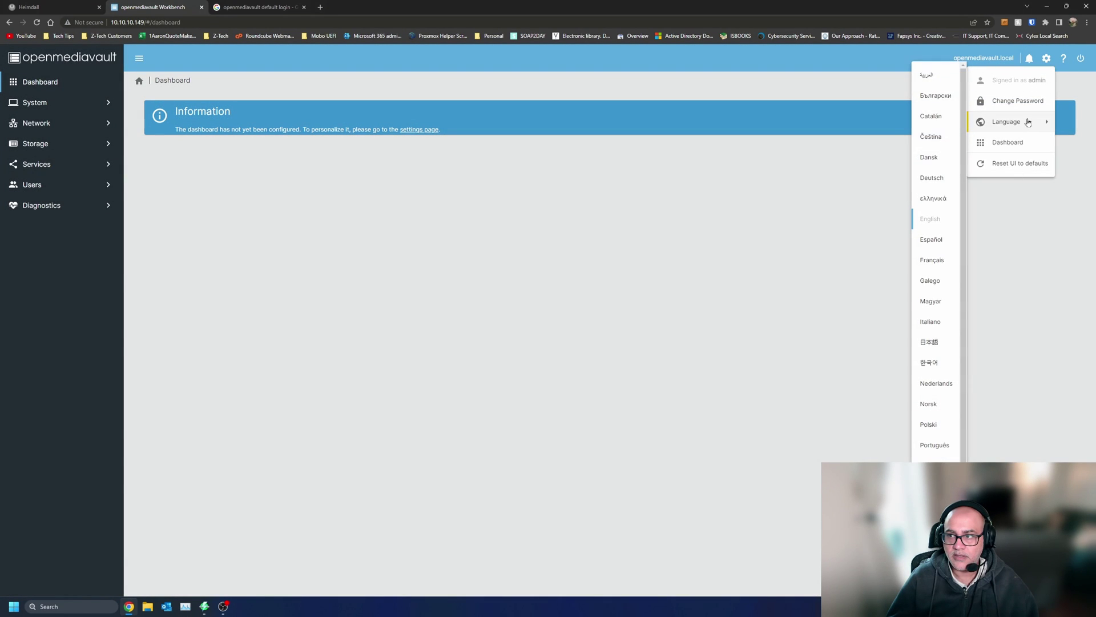
click(368, 254)
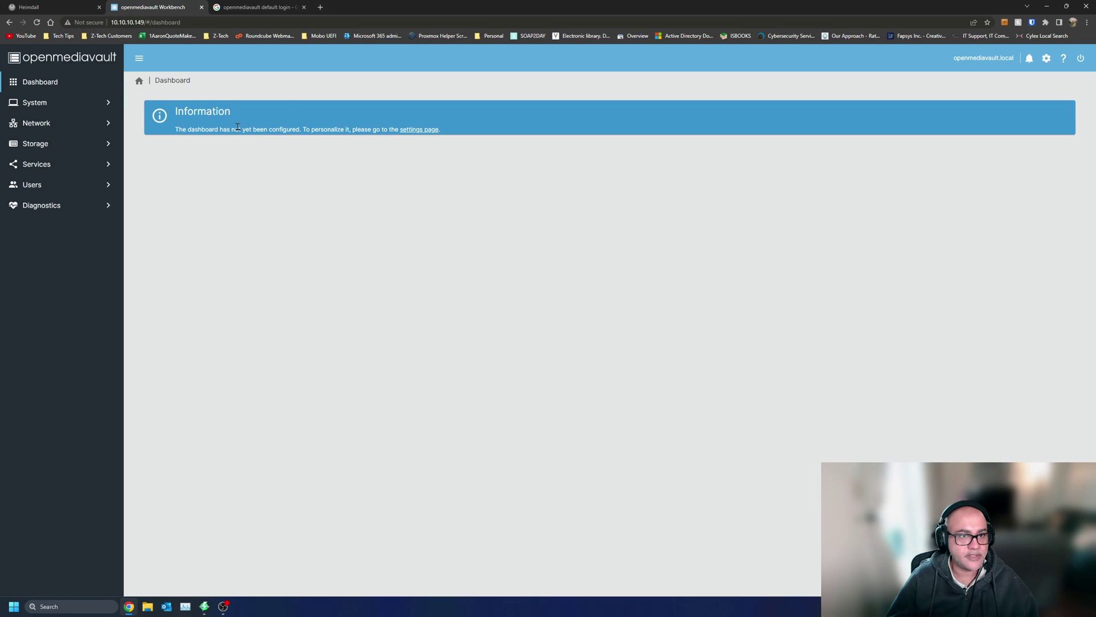
- Enable all twelve dashboard widgets, from CPU through System Information, and save
click(429, 130)
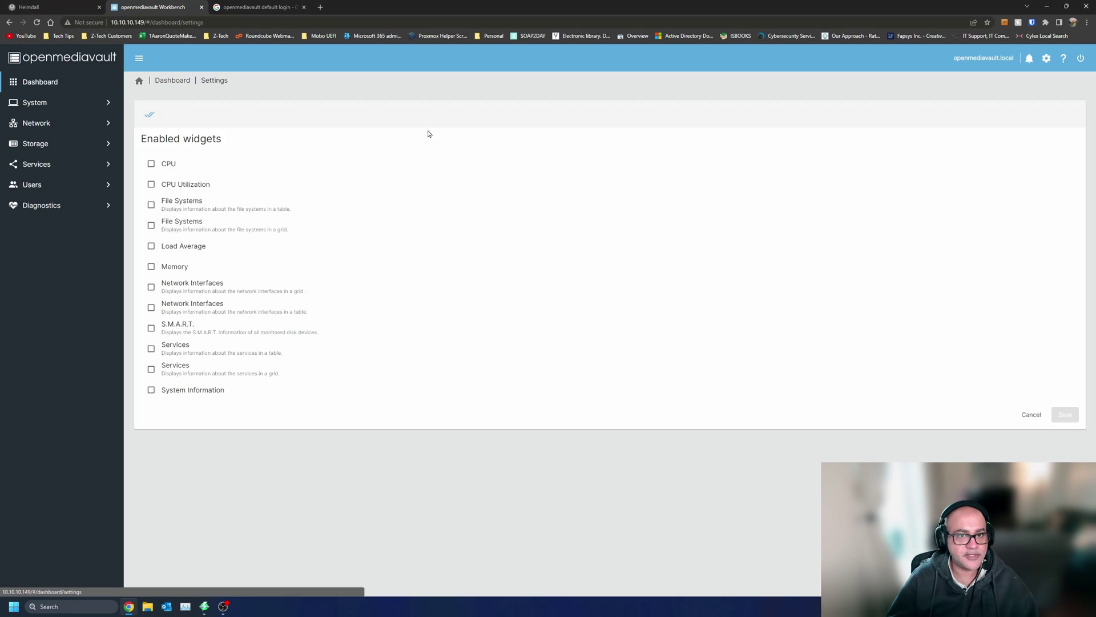
click(152, 165)
click(152, 185)
click(152, 206)
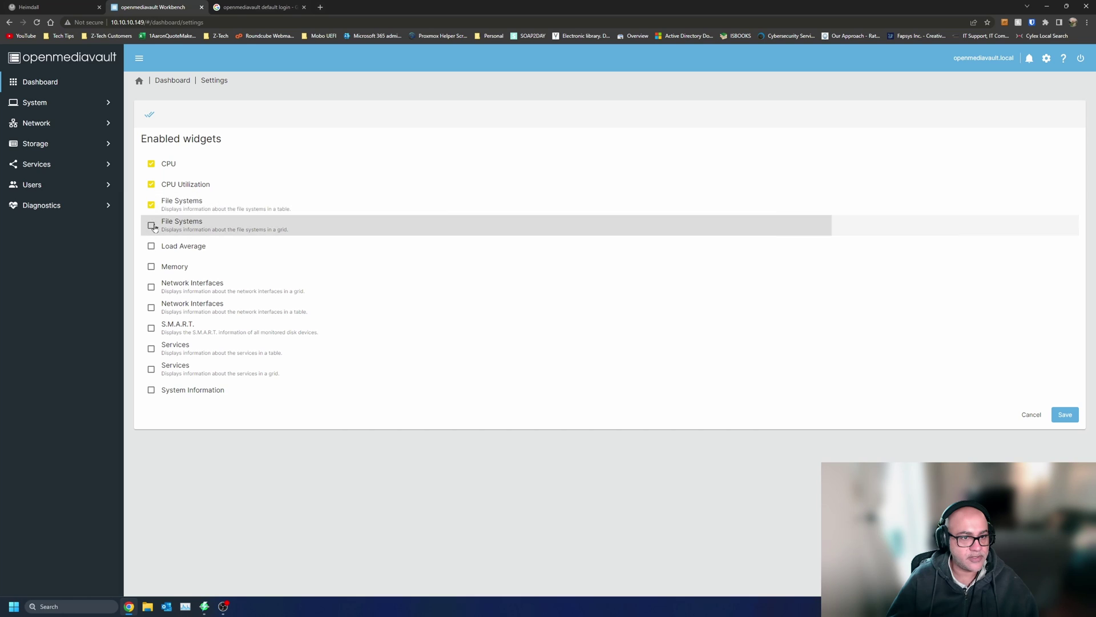
click(152, 226)
click(152, 247)
click(152, 267)
click(152, 288)
click(152, 309)
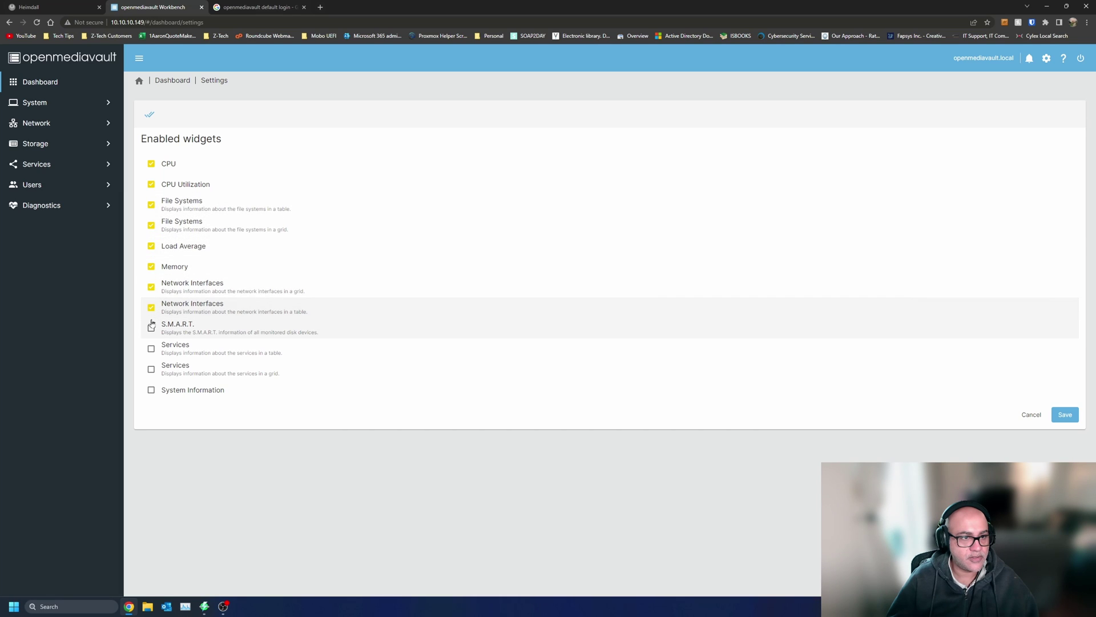
click(152, 328)
click(152, 349)
click(152, 369)
click(152, 390)
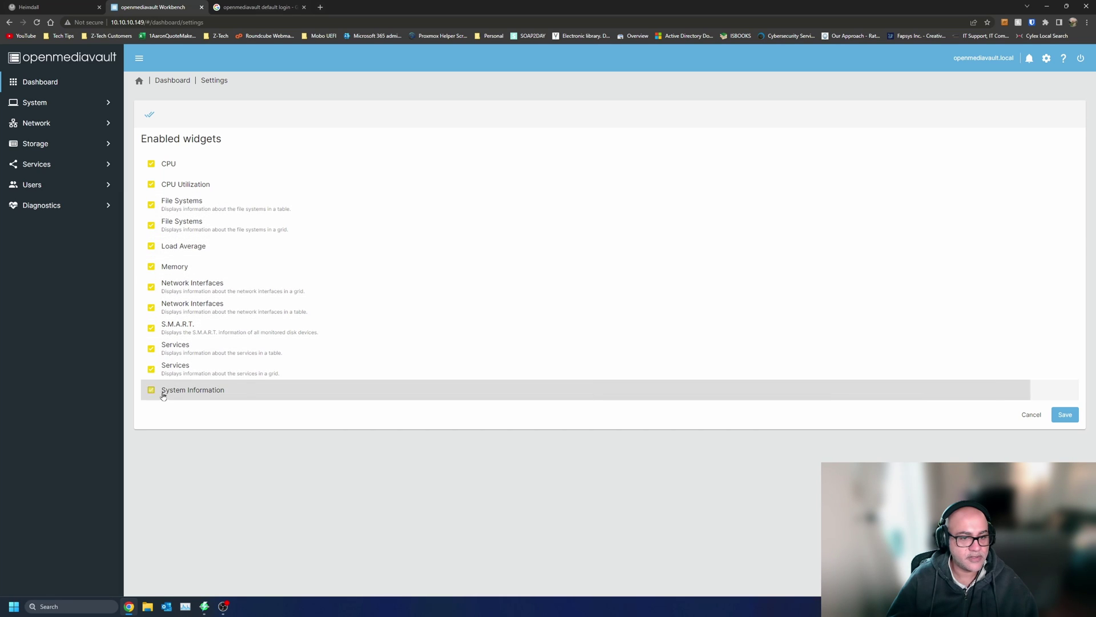
click(1065, 415)
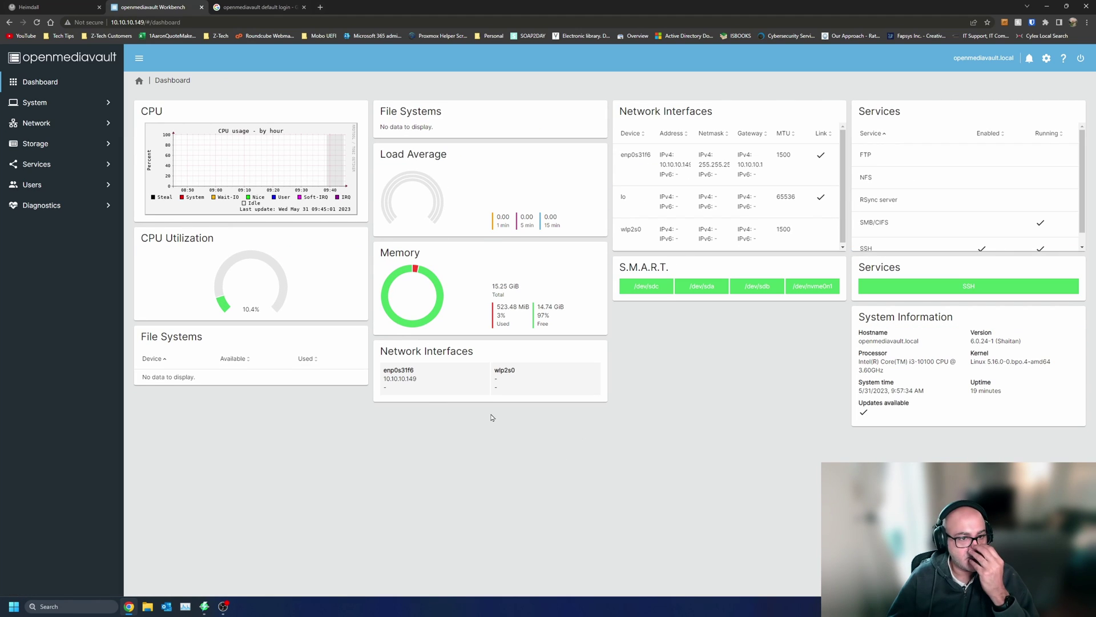
click(648, 287)
click(233, 101)
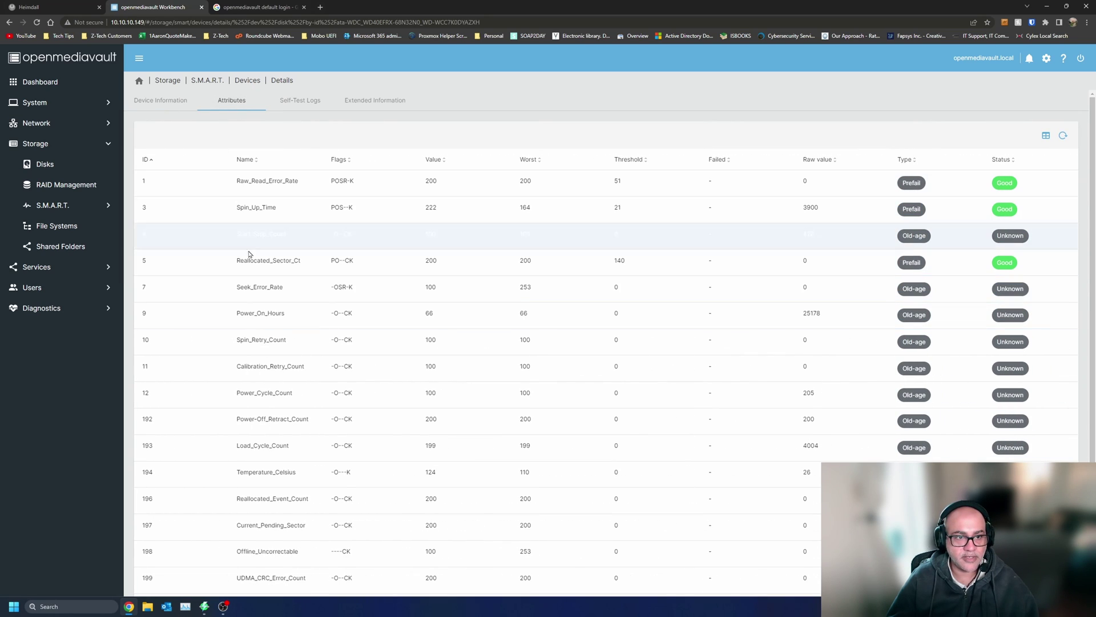
click(331, 179)
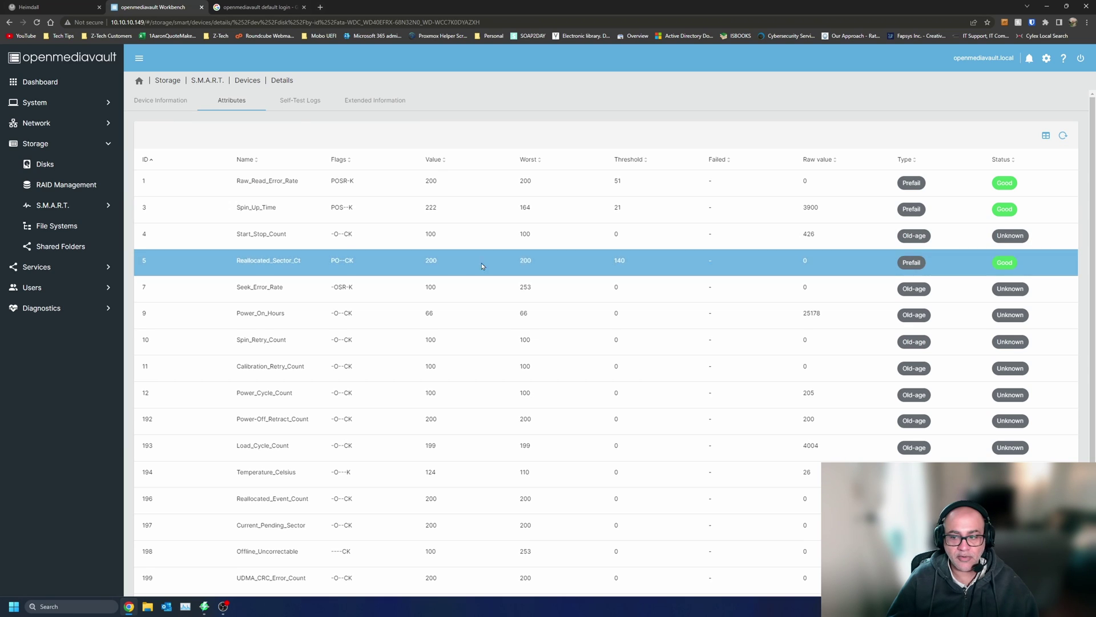
scroll(557, 268, down, 2)
click(326, 389)
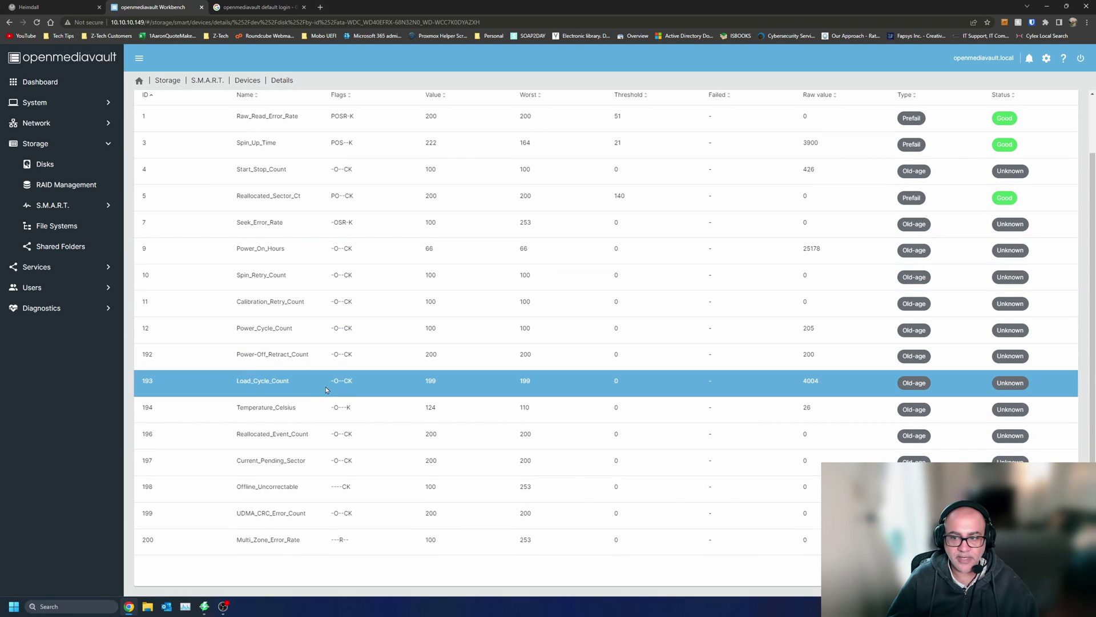
scroll(257, 252, up, 2)
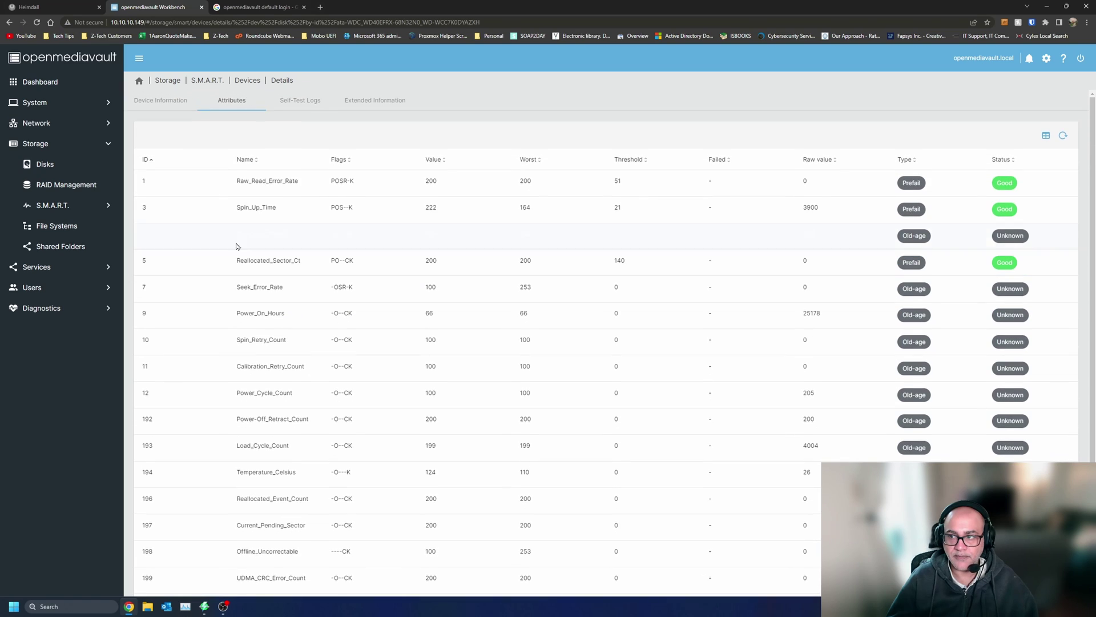
click(155, 98)
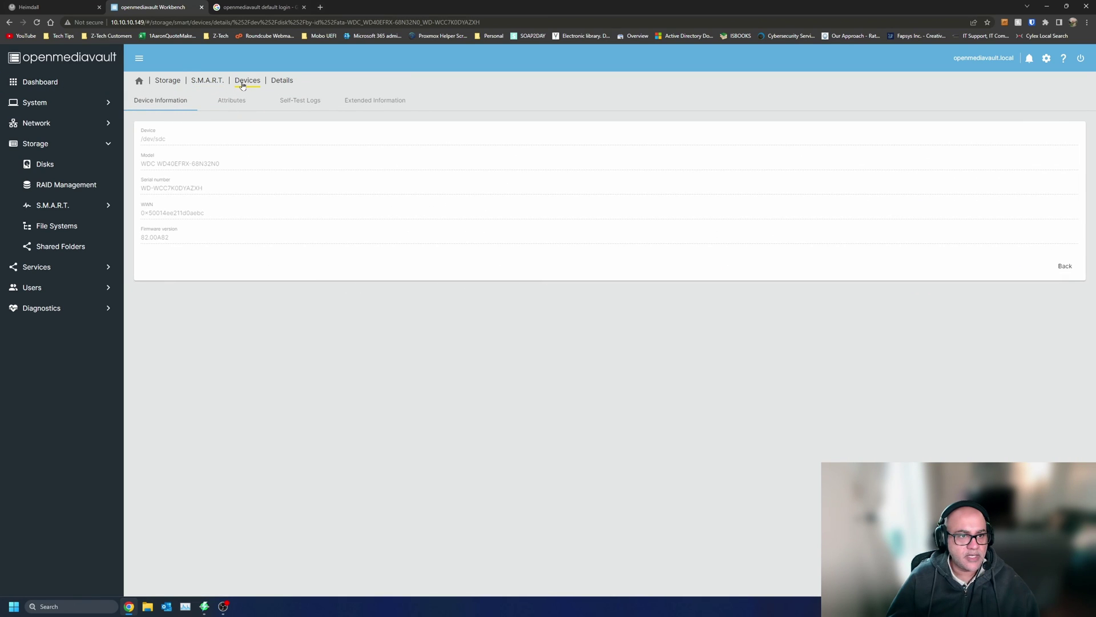
click(242, 84)
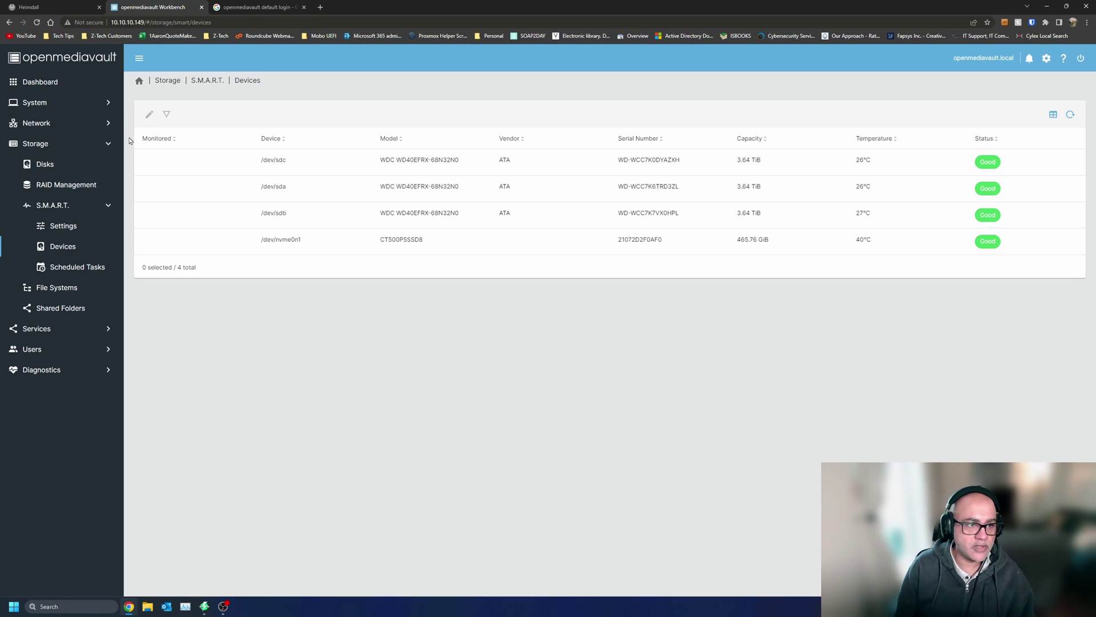
click(93, 167)
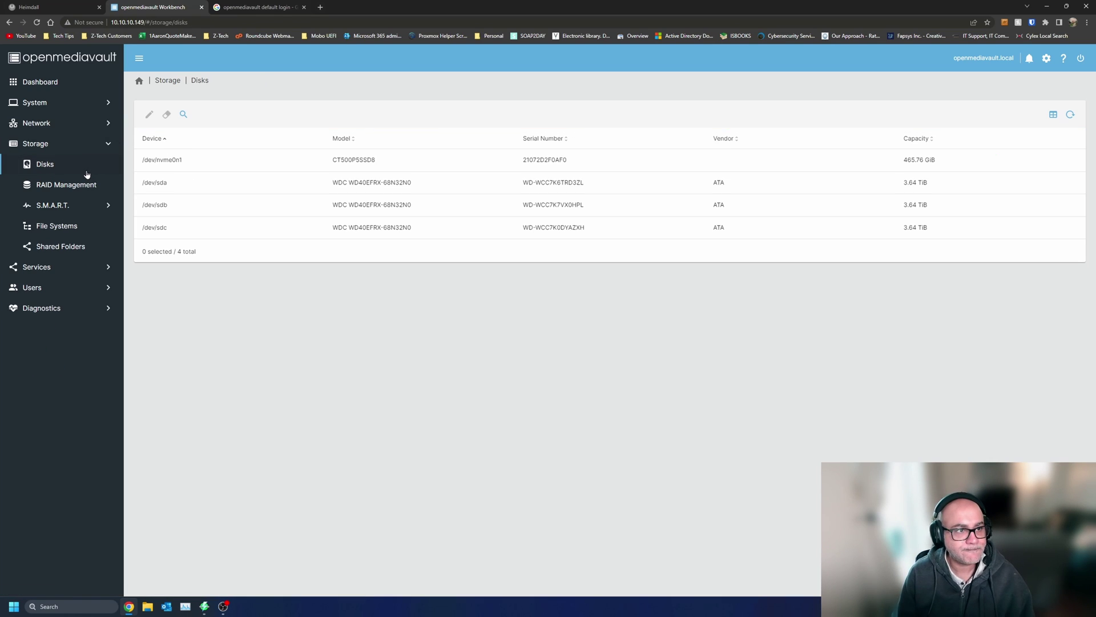
click(60, 86)
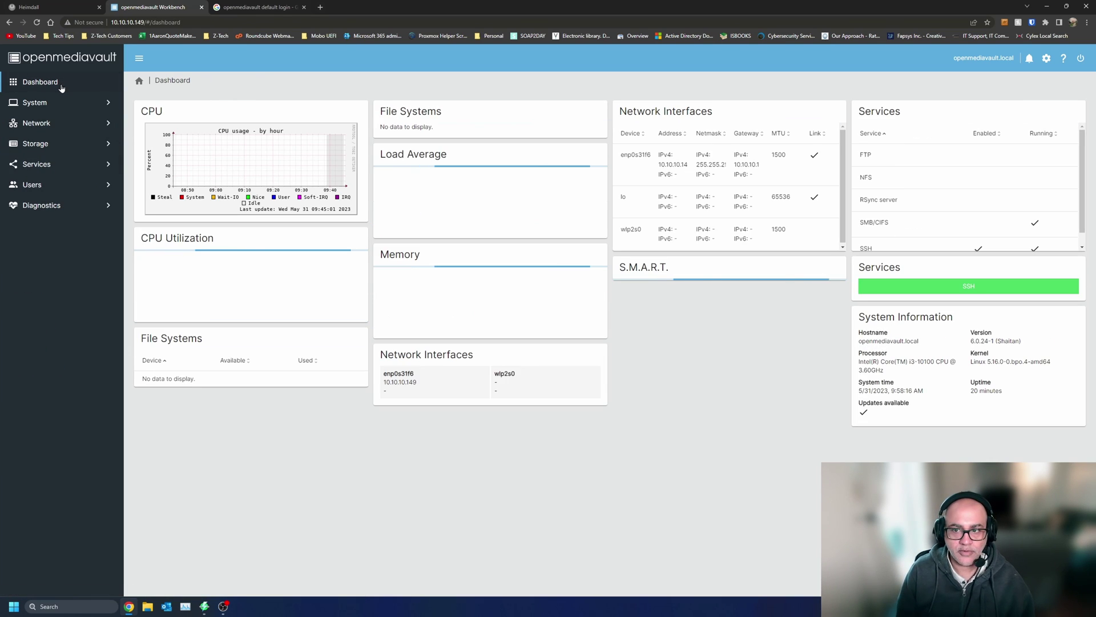
scroll(942, 172, down, 1)
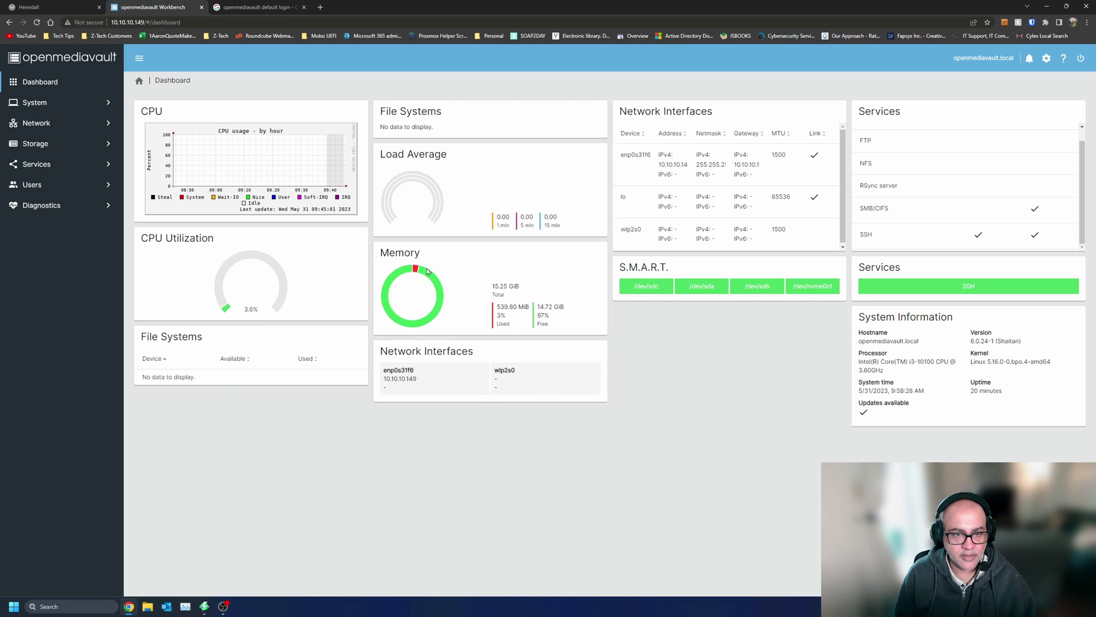
- Review the System Workbench, Date & Time, and Notification settings and events
click(66, 105)
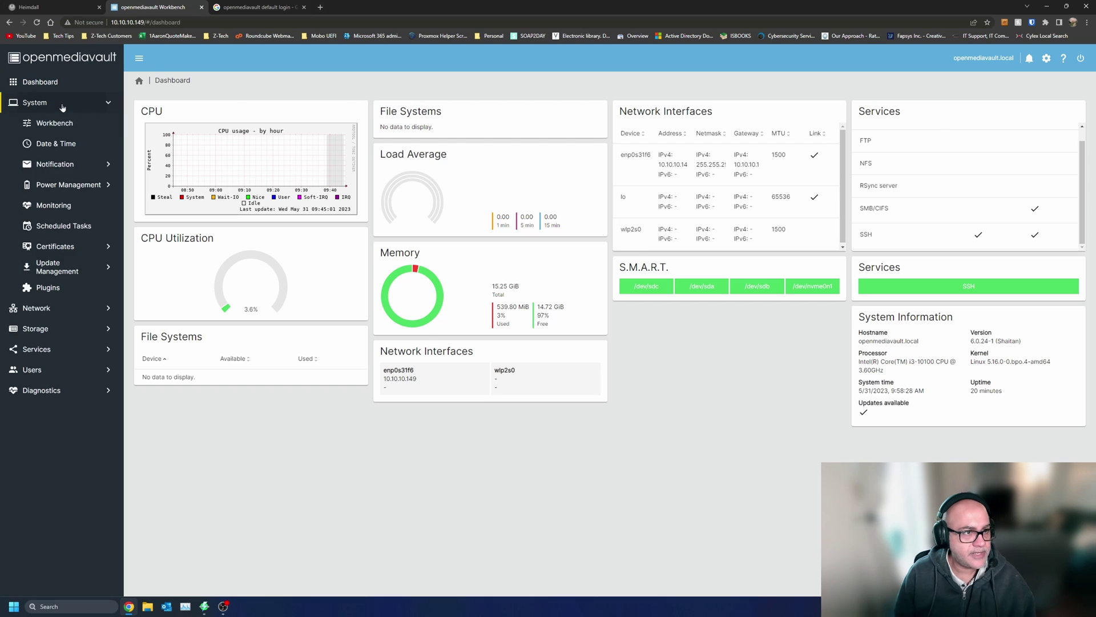
click(58, 125)
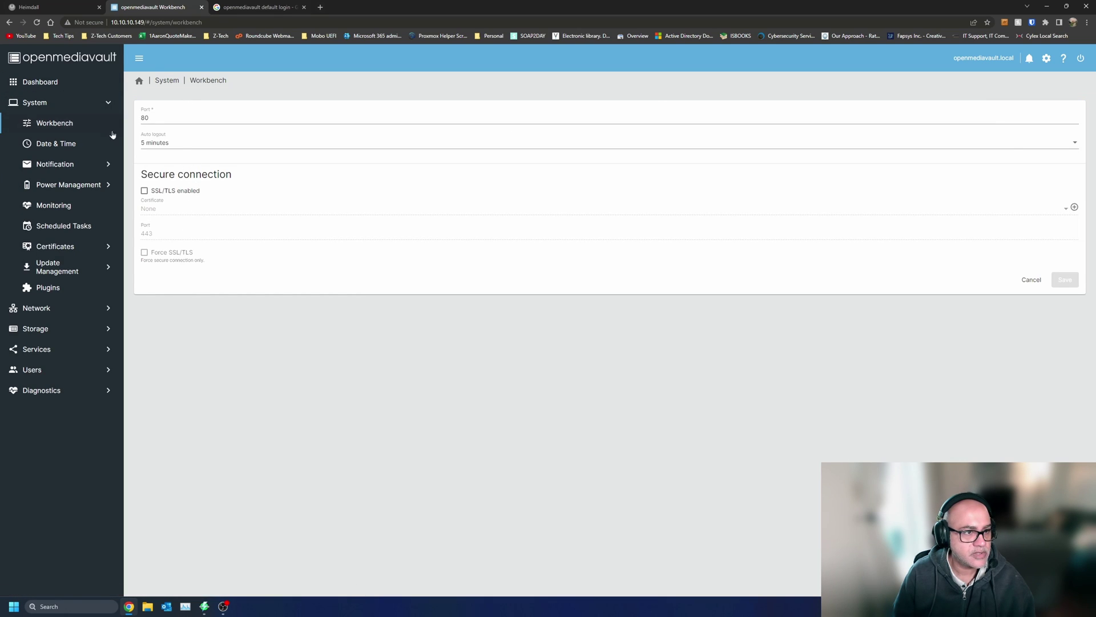
click(69, 145)
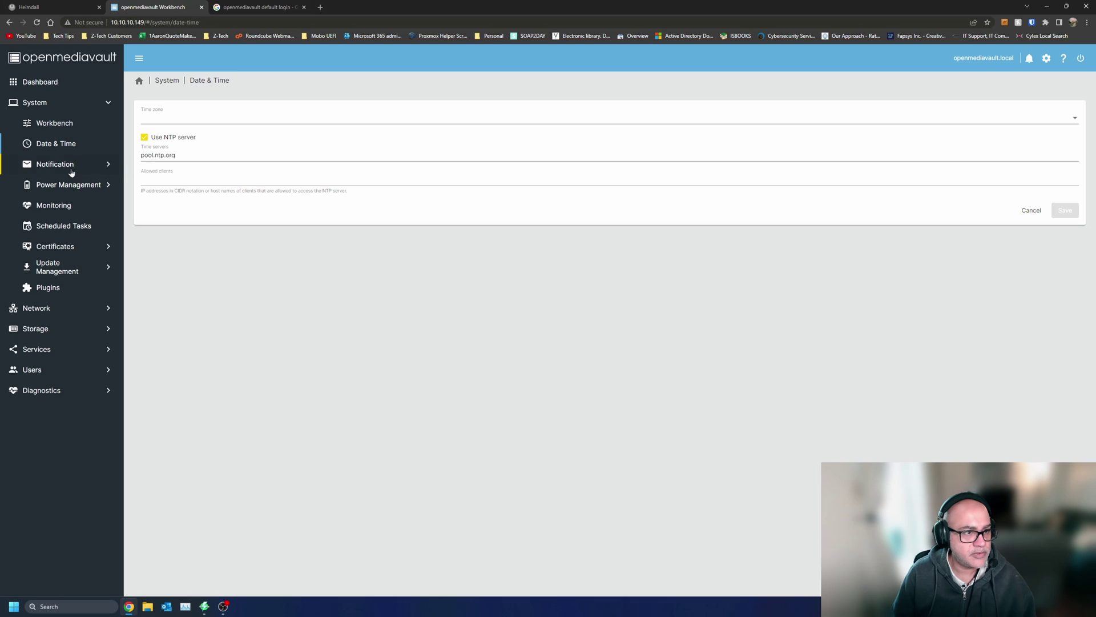
click(71, 171)
click(367, 123)
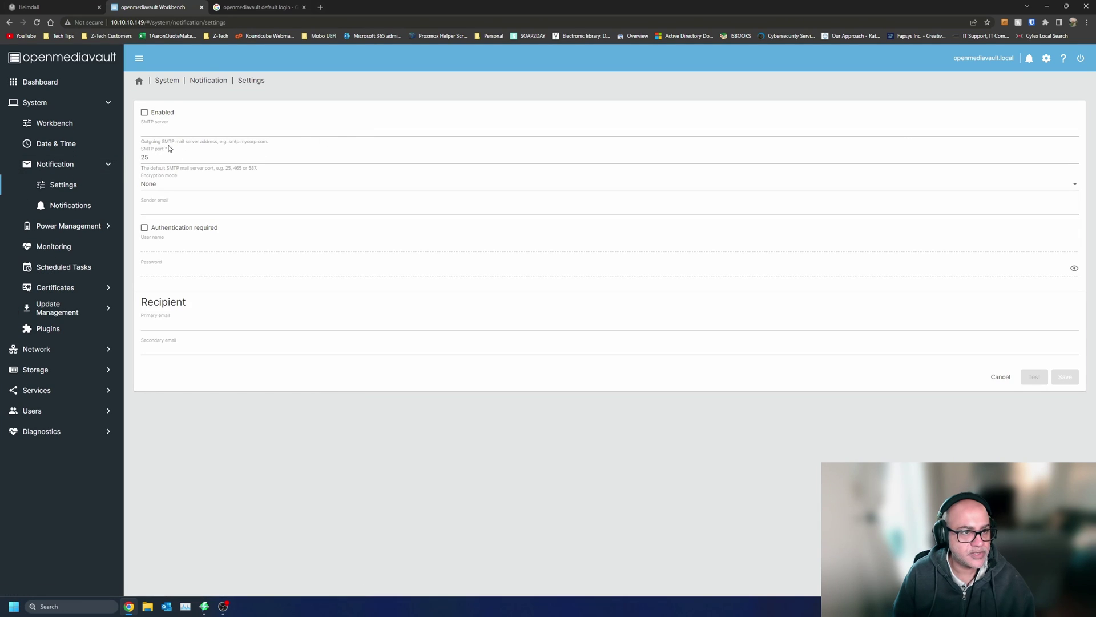
click(194, 80)
click(837, 124)
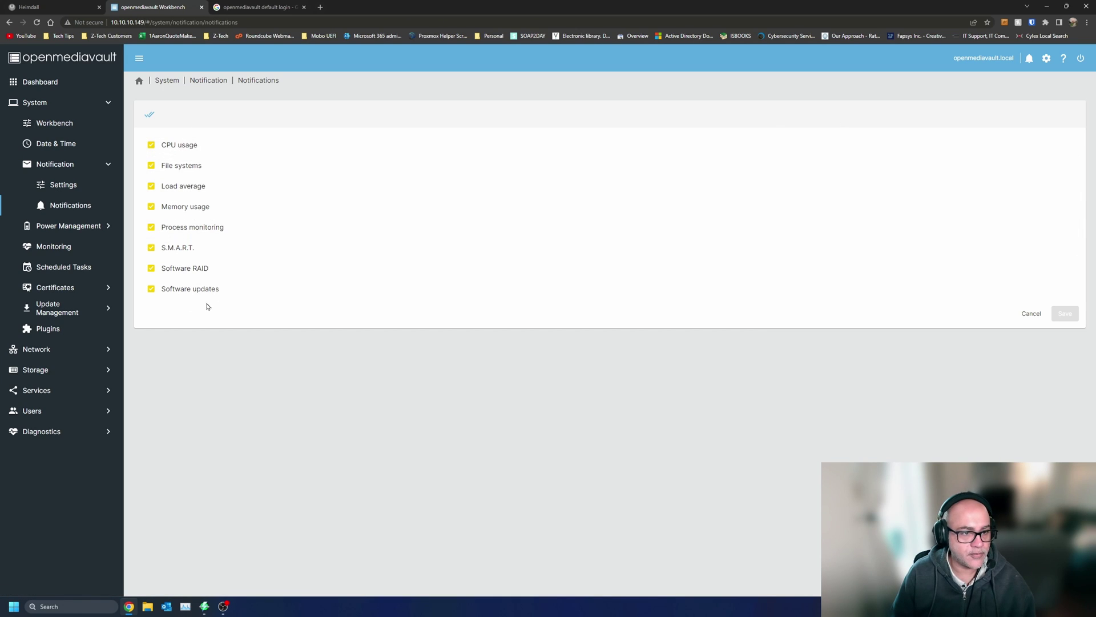
- Review Power Management with the power button left at Nothing, then Monitoring and Scheduled Tasks
click(80, 225)
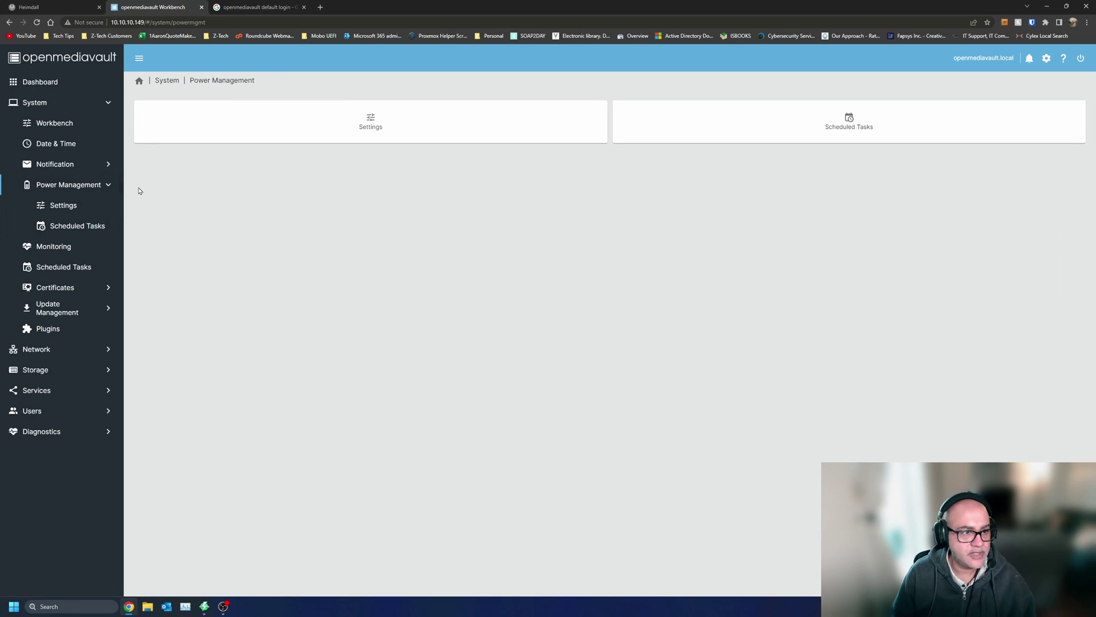
click(105, 203)
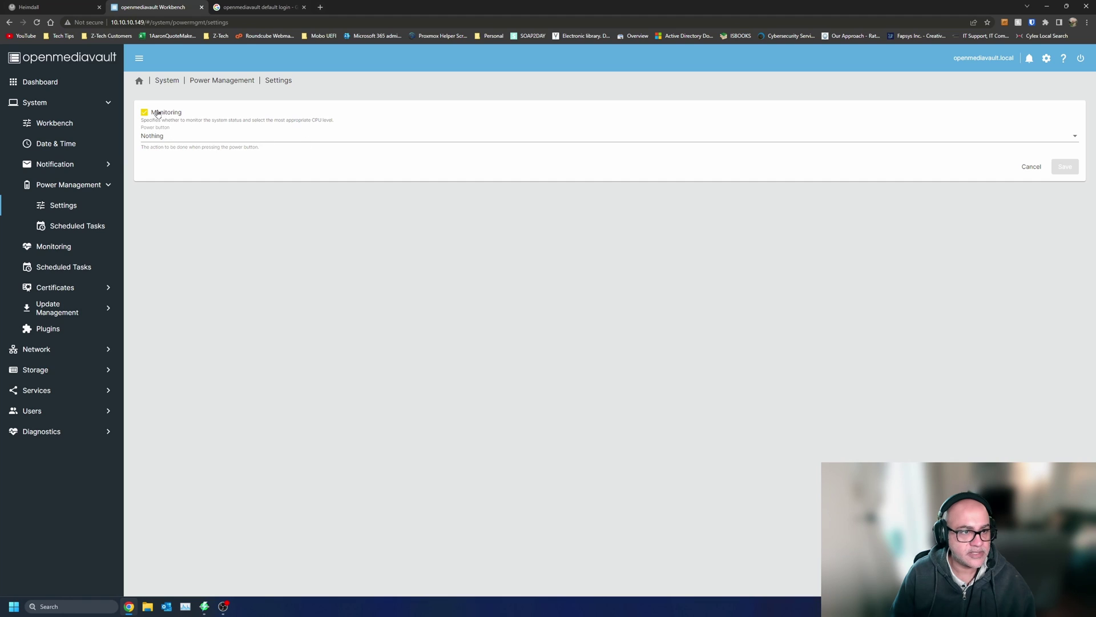
click(197, 140)
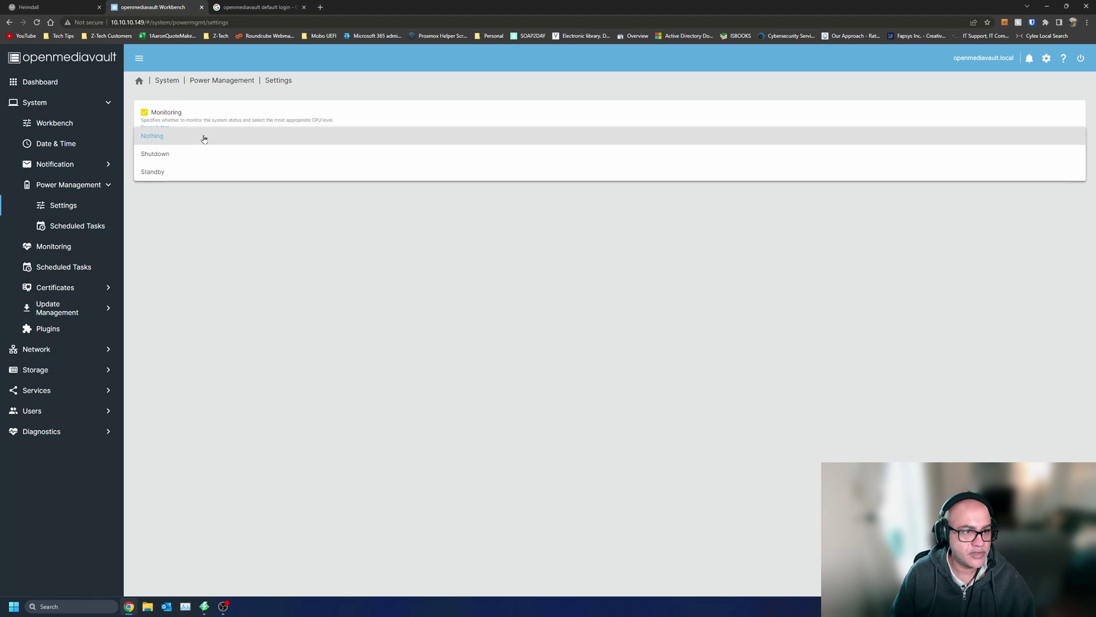
click(249, 285)
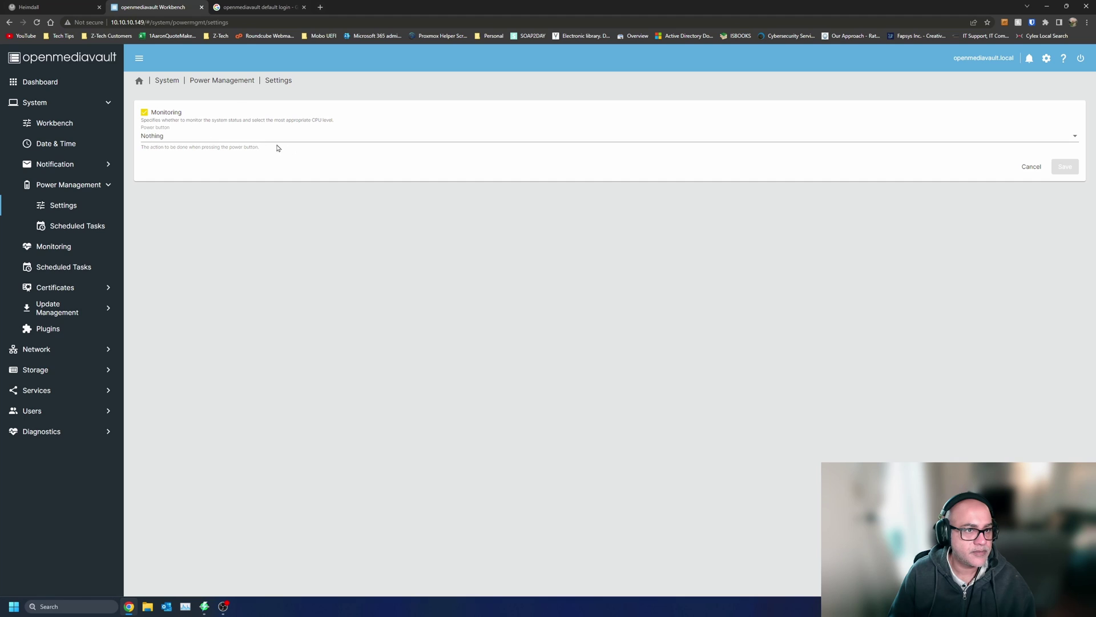
key(alt+Left)
click(858, 119)
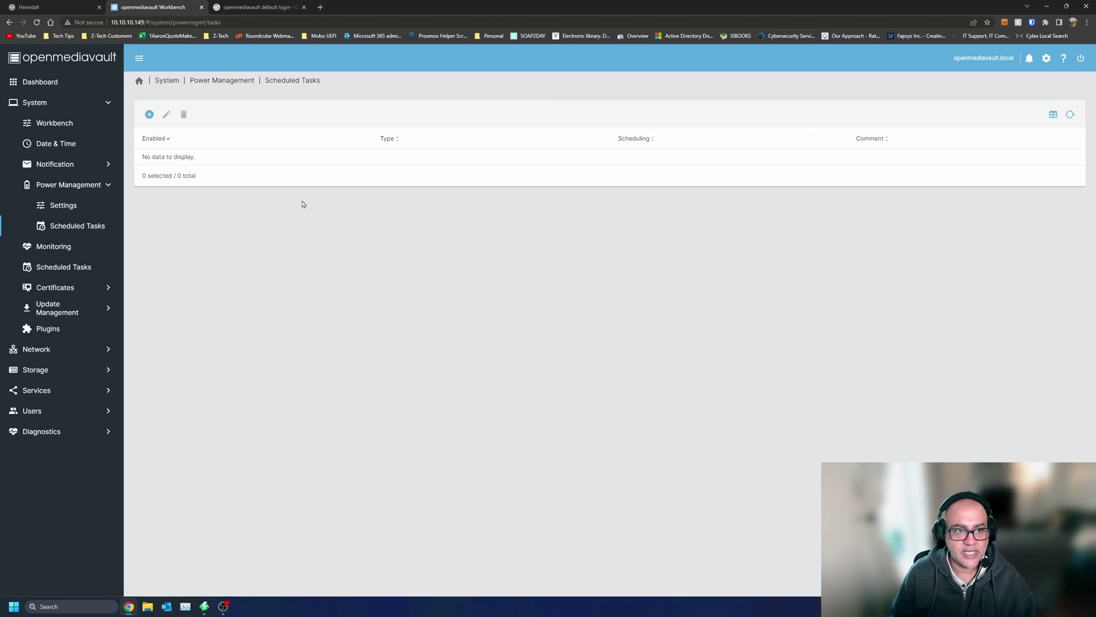
click(57, 246)
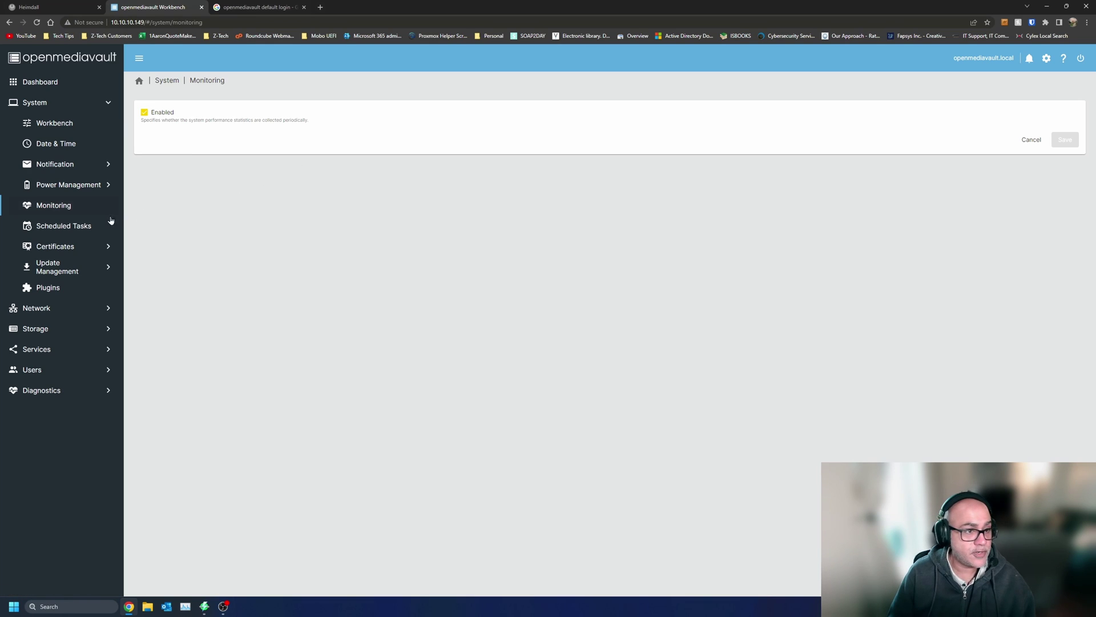
click(93, 226)
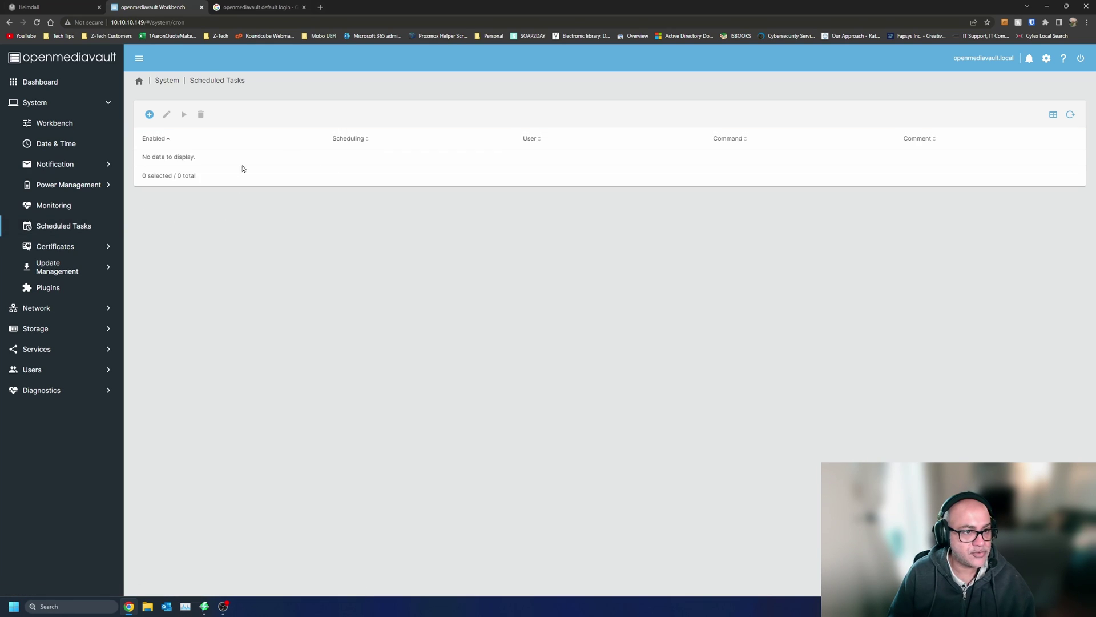
- View the SSH and SSL certificates and update sources, then the Plugins list
click(74, 248)
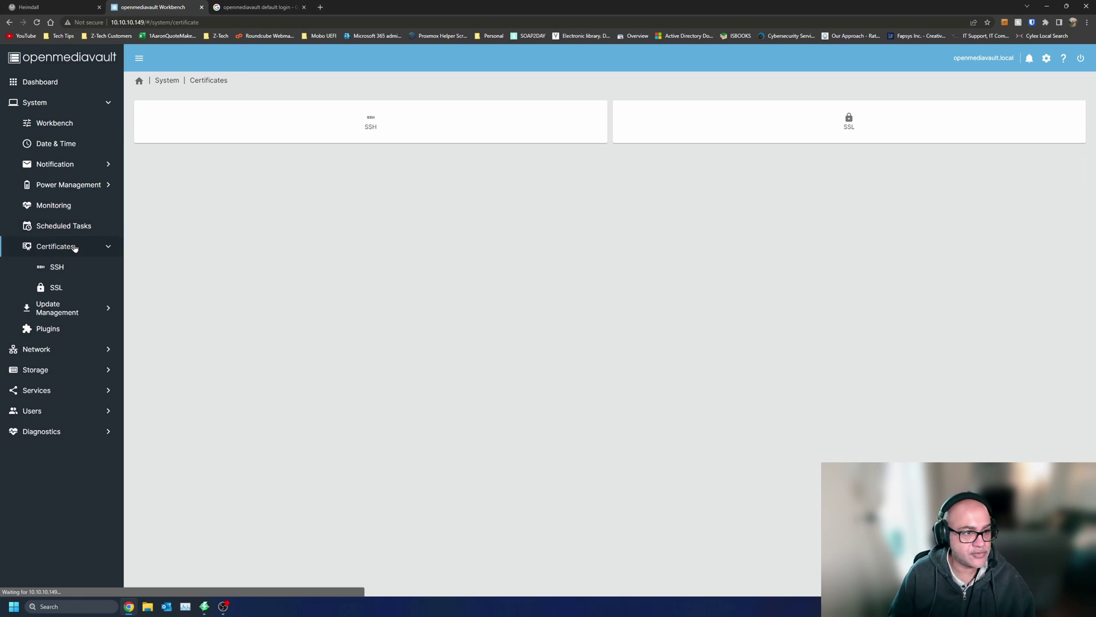
click(82, 272)
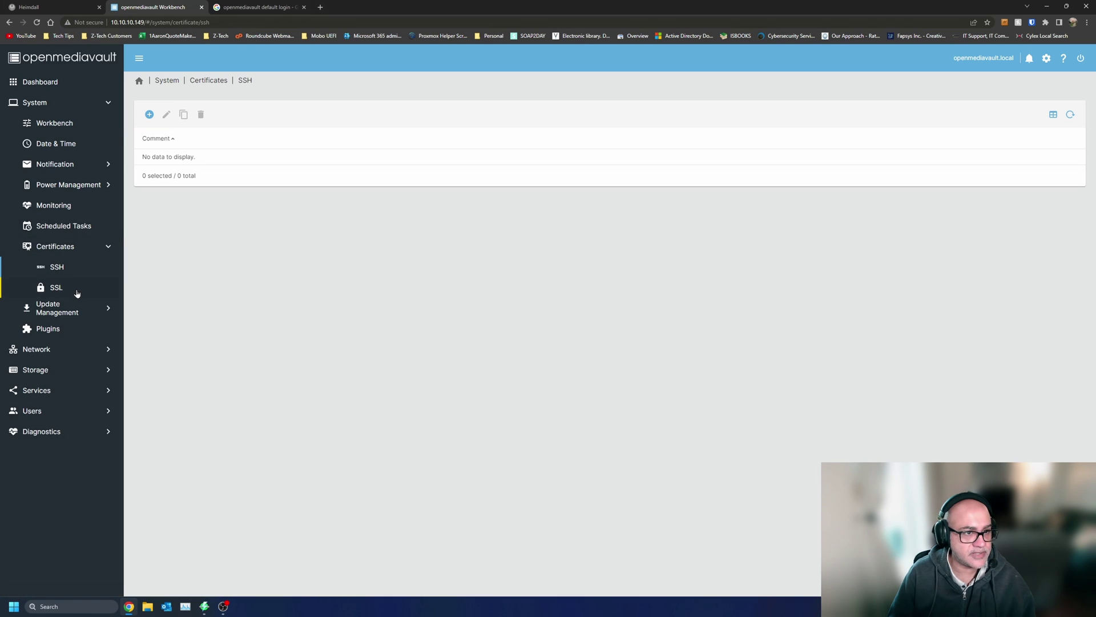
click(76, 291)
click(76, 310)
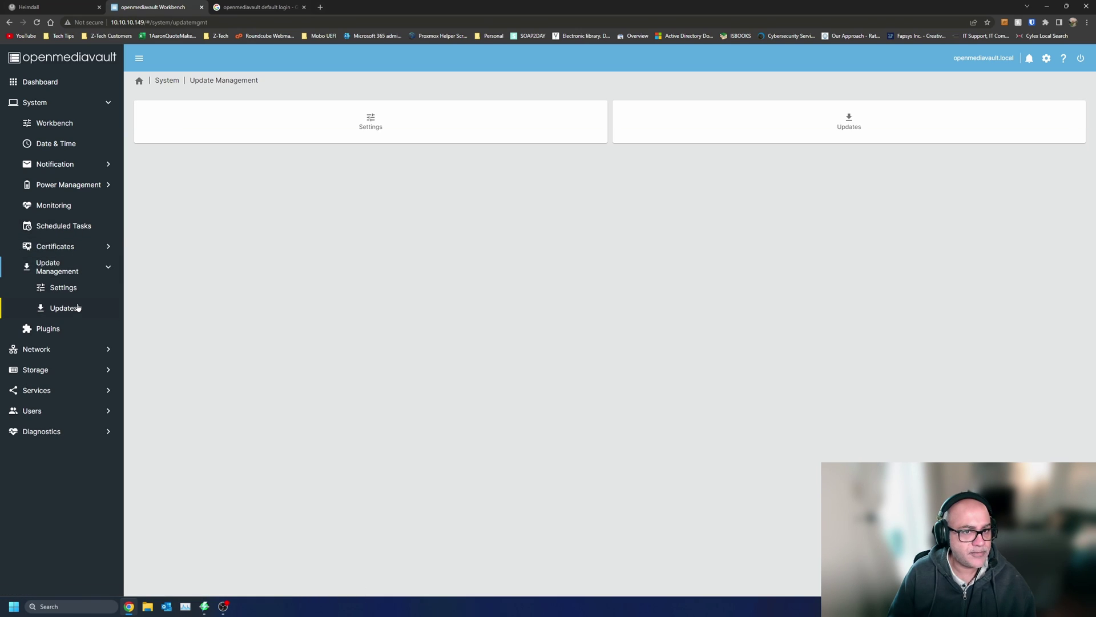
click(402, 121)
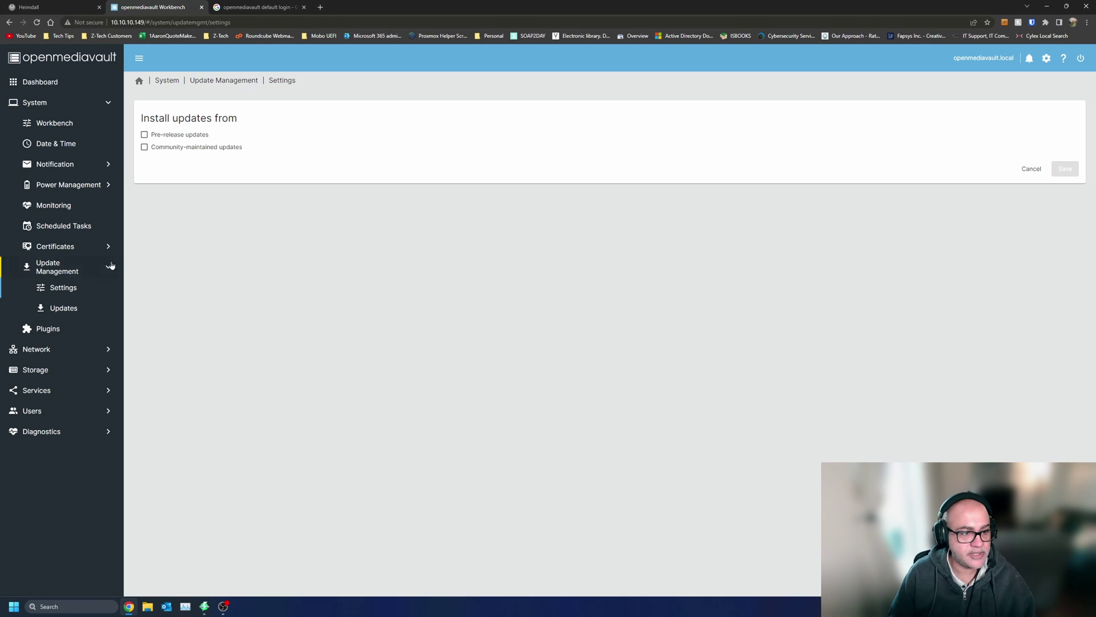
click(60, 330)
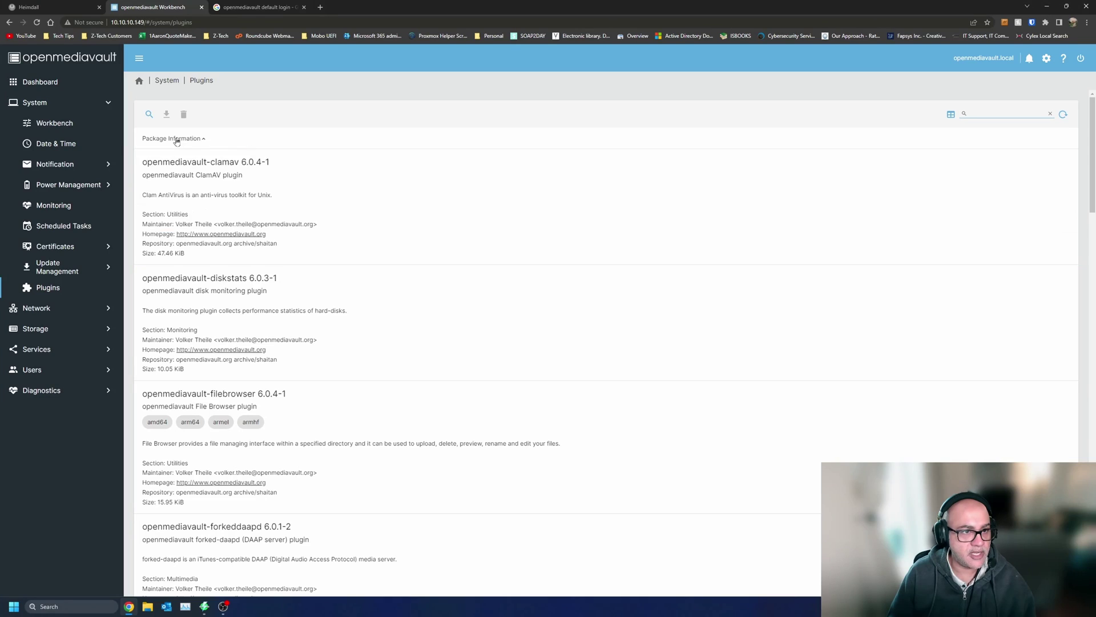
- Scroll through the plugin list and select the s3 and photoprism plugin rows
scroll(342, 257, down, 5)
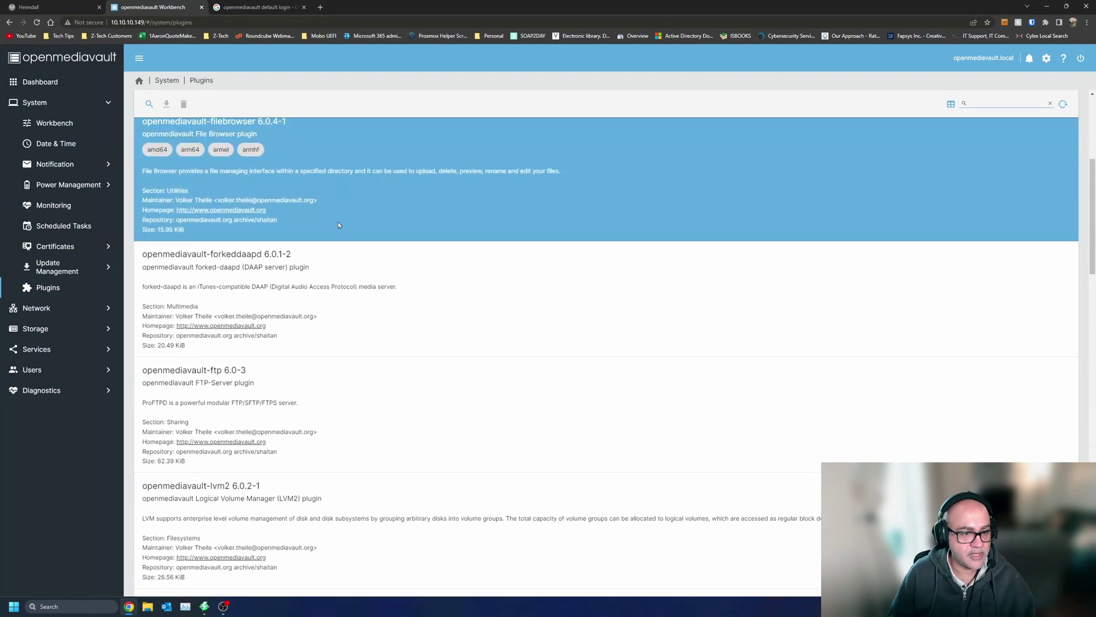
scroll(339, 225, down, 15)
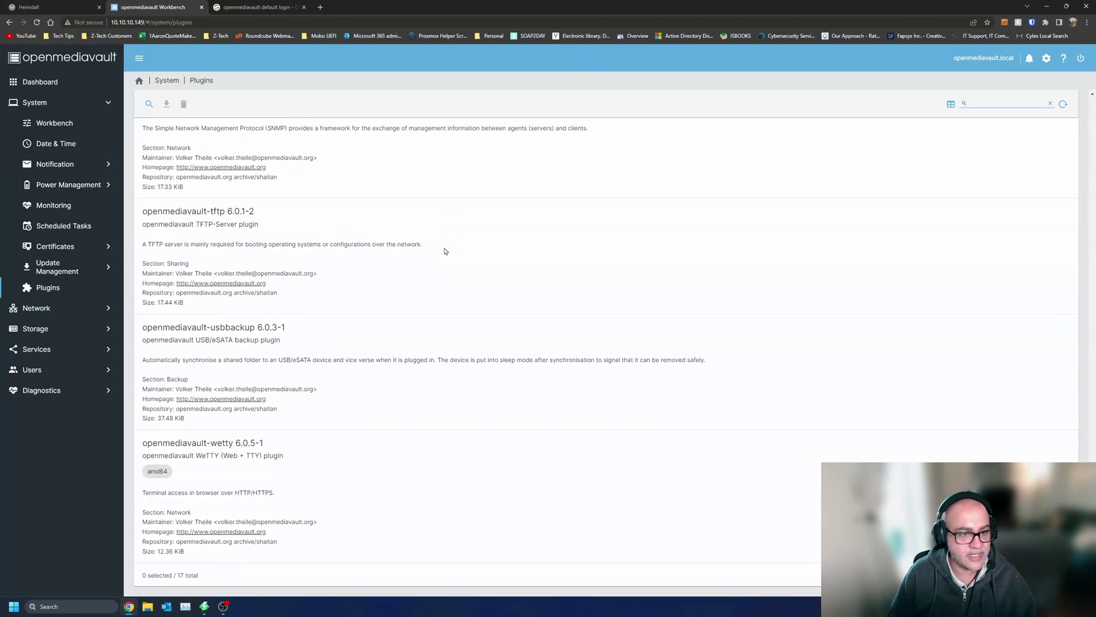
scroll(374, 354, up, 15)
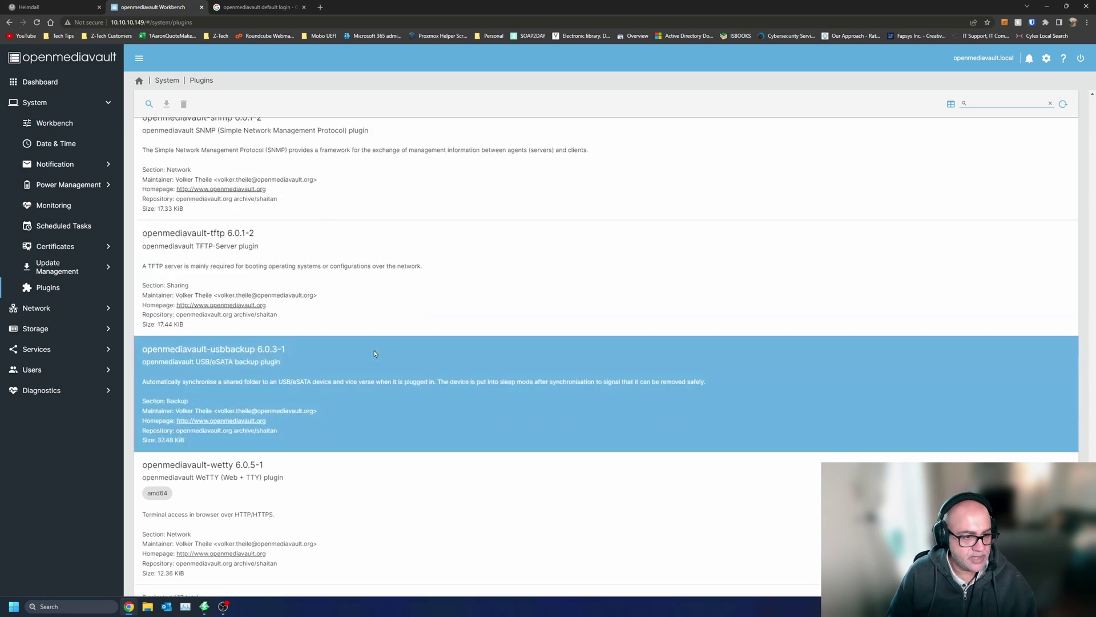
scroll(374, 353, up, 10)
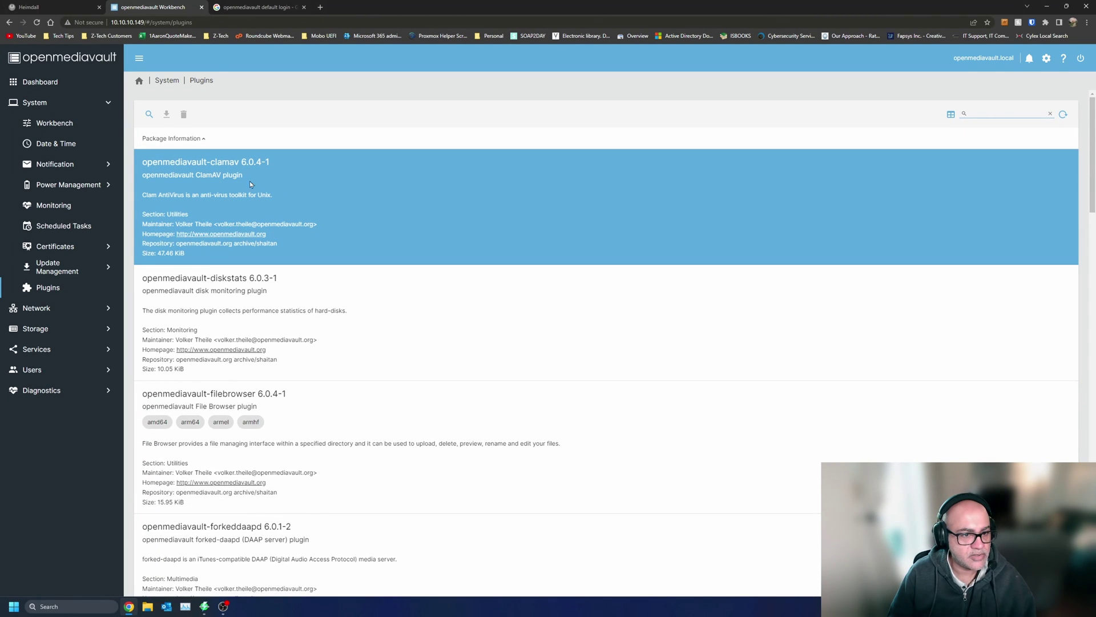
scroll(363, 371, down, 5)
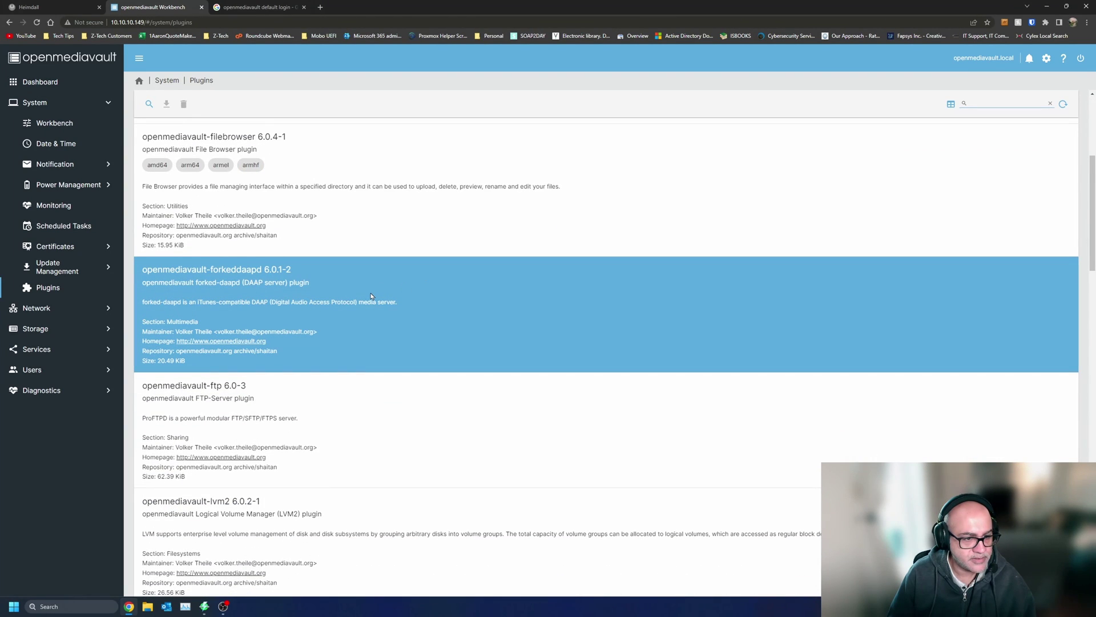
scroll(371, 296, down, 5)
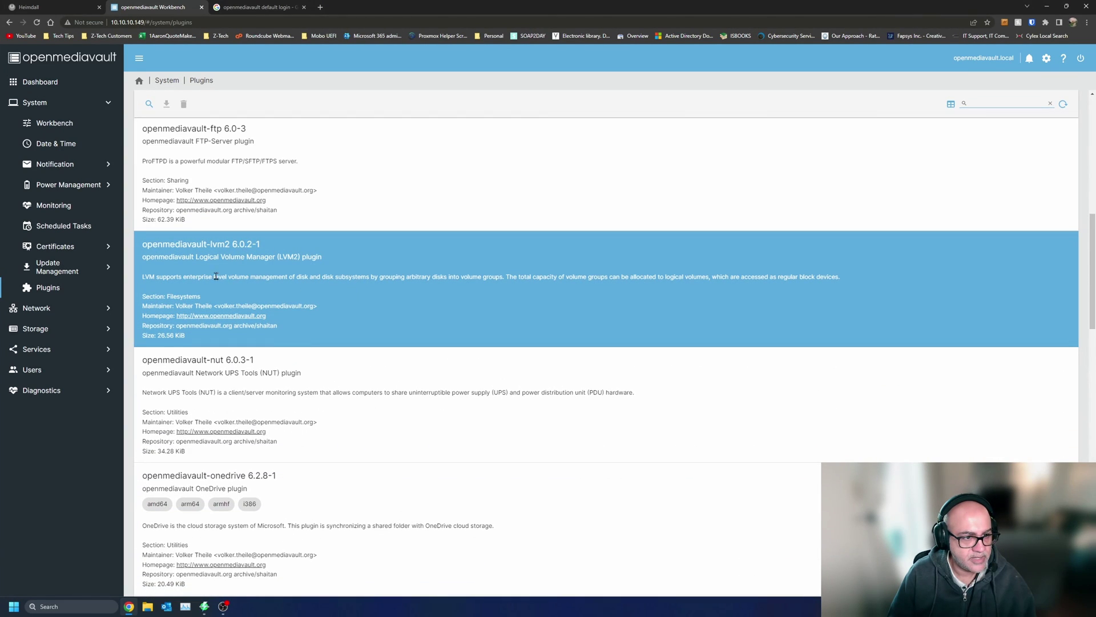
scroll(365, 274, down, 3)
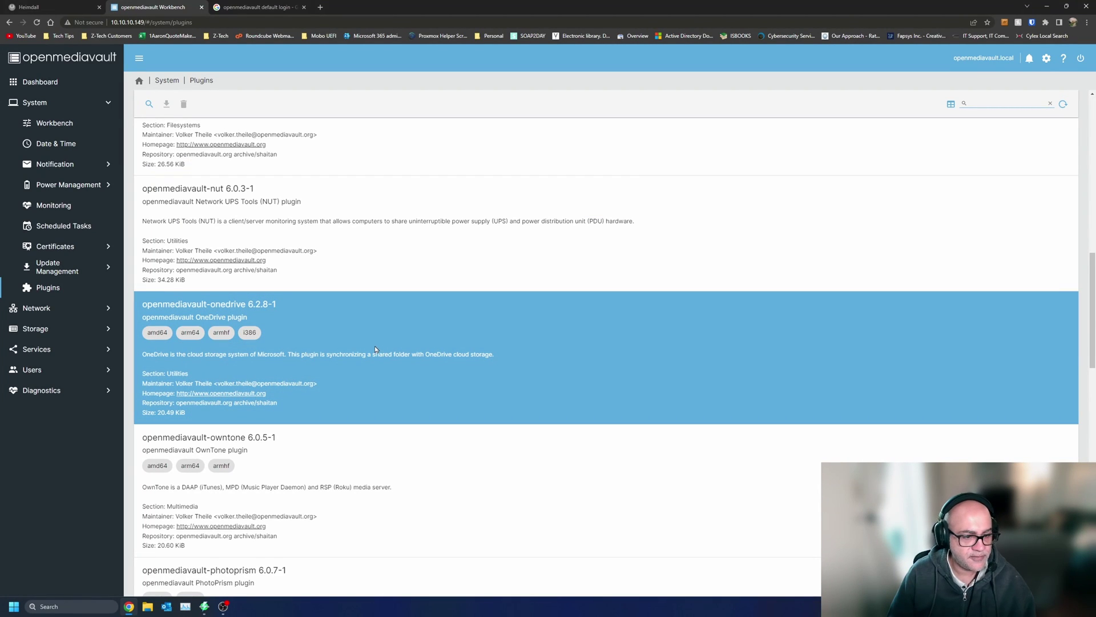
scroll(378, 341, down, 4)
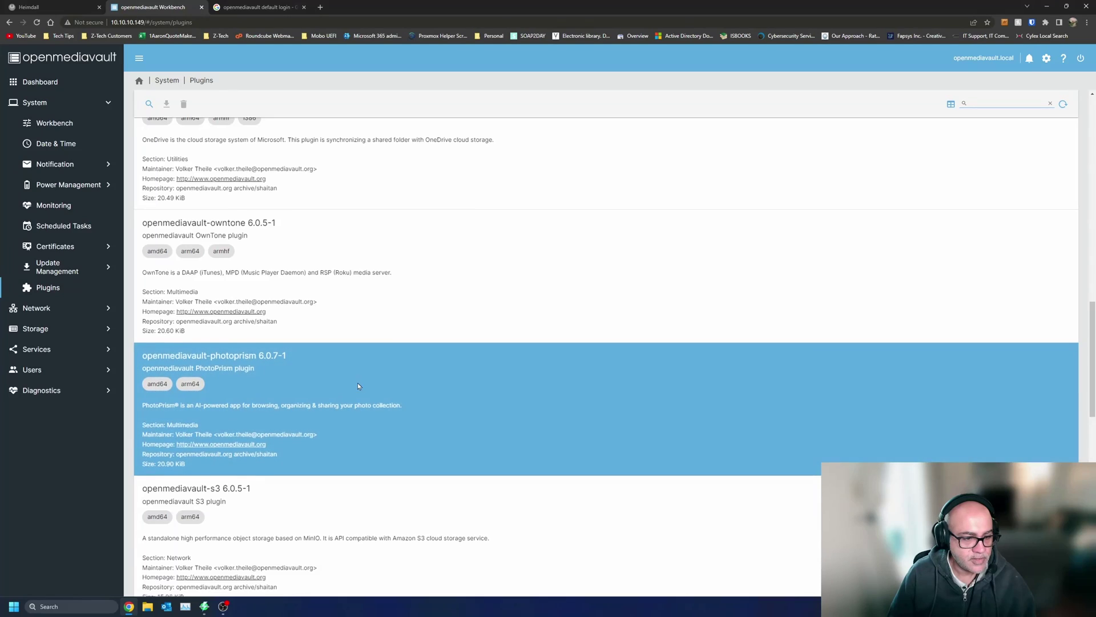
scroll(359, 386, down, 3)
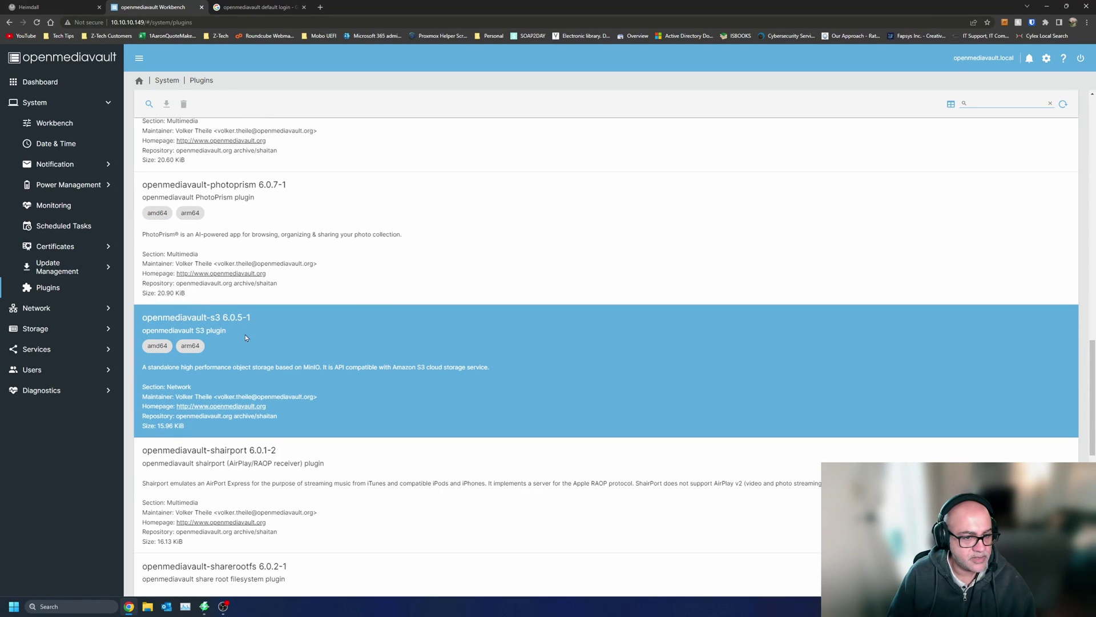
drag(285, 366, 414, 366)
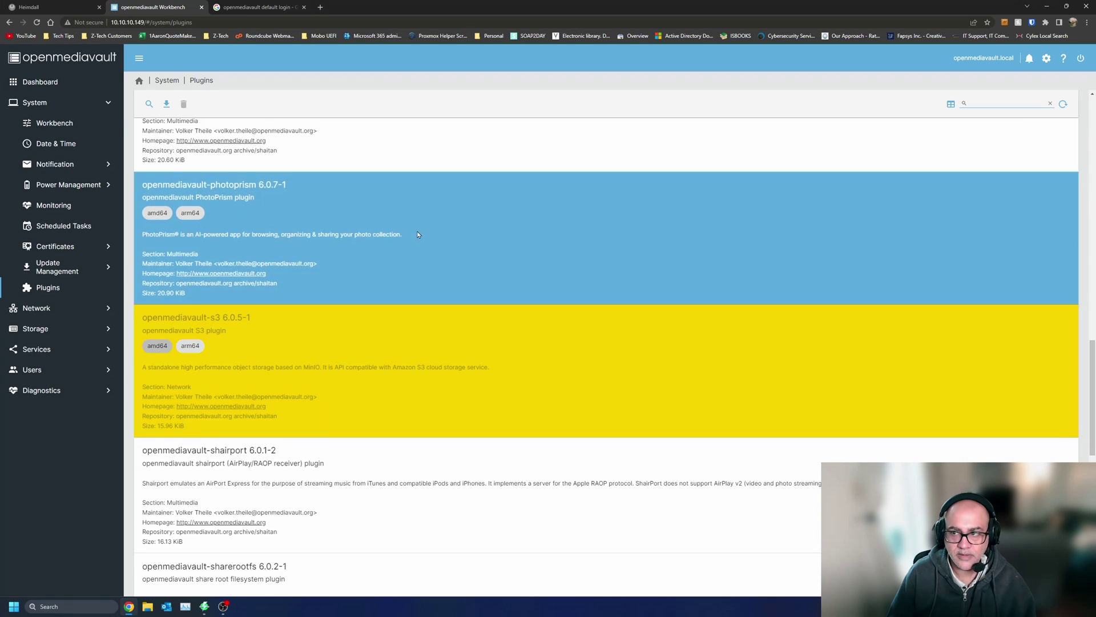
click(416, 230)
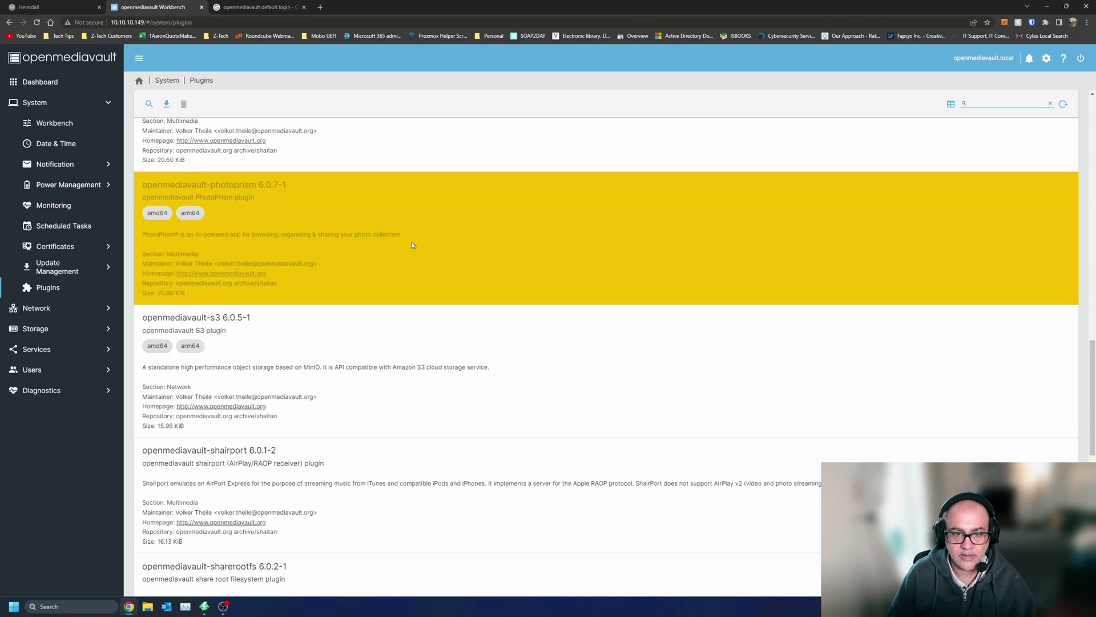
click(383, 378)
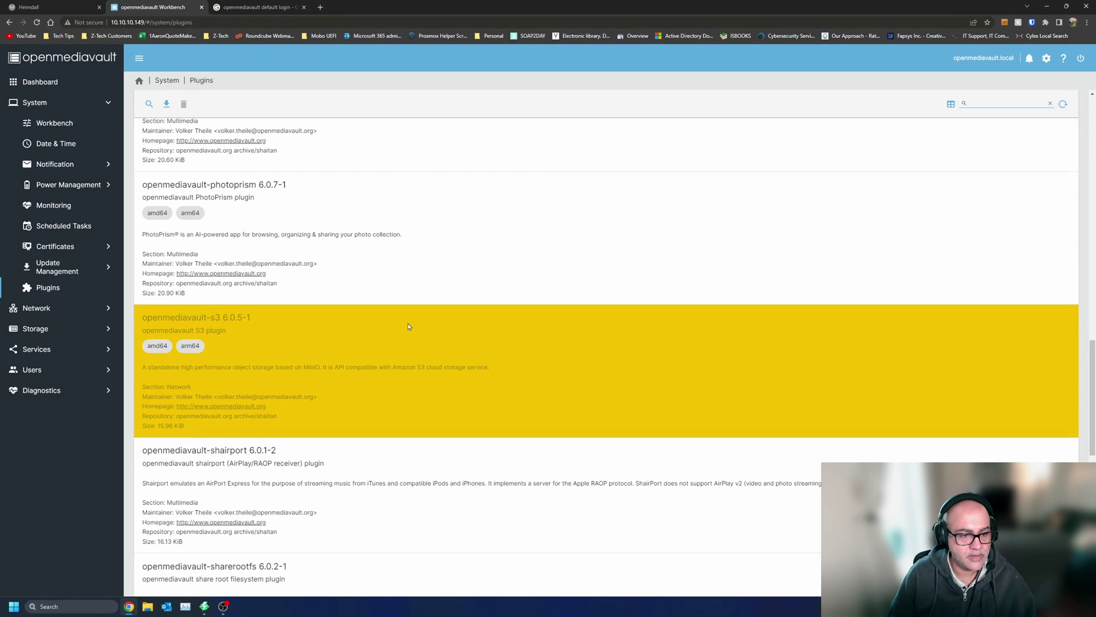
- Scroll down to usbbackup and wetty, then return to the System overview
scroll(408, 326, down, 4)
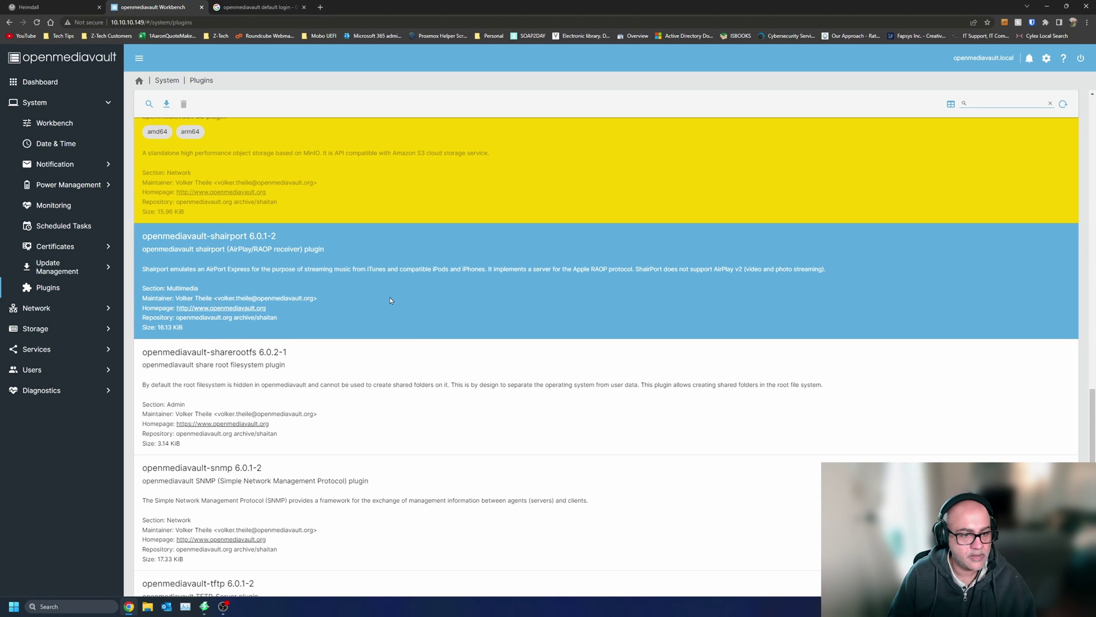
scroll(391, 301, down, 1)
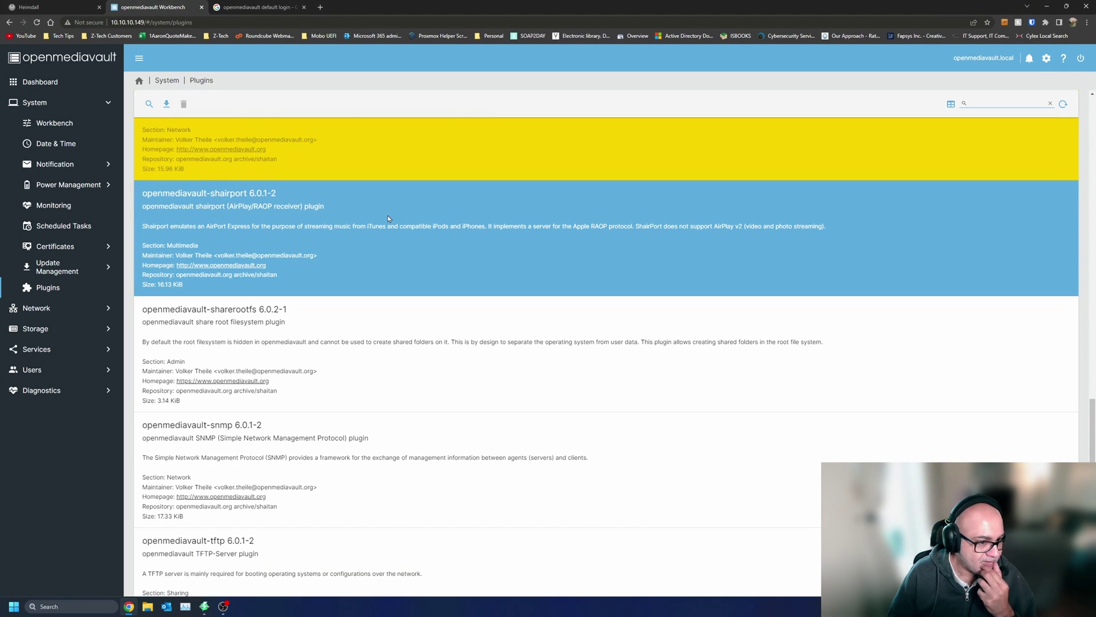
scroll(388, 219, down, 6)
scroll(381, 362, down, 2)
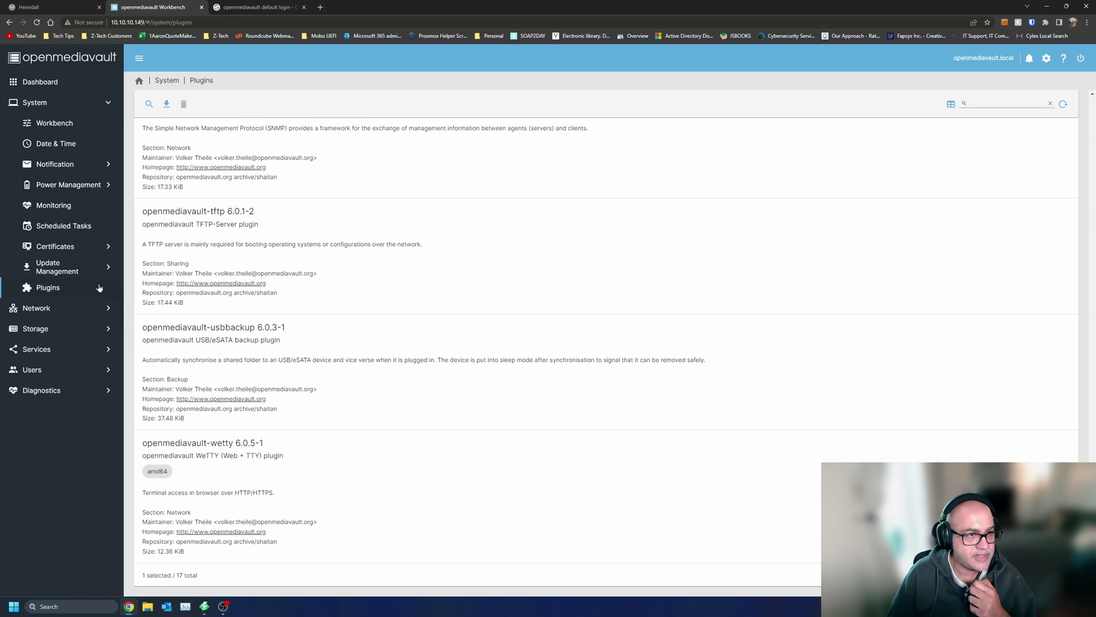
scroll(192, 132, up, 8)
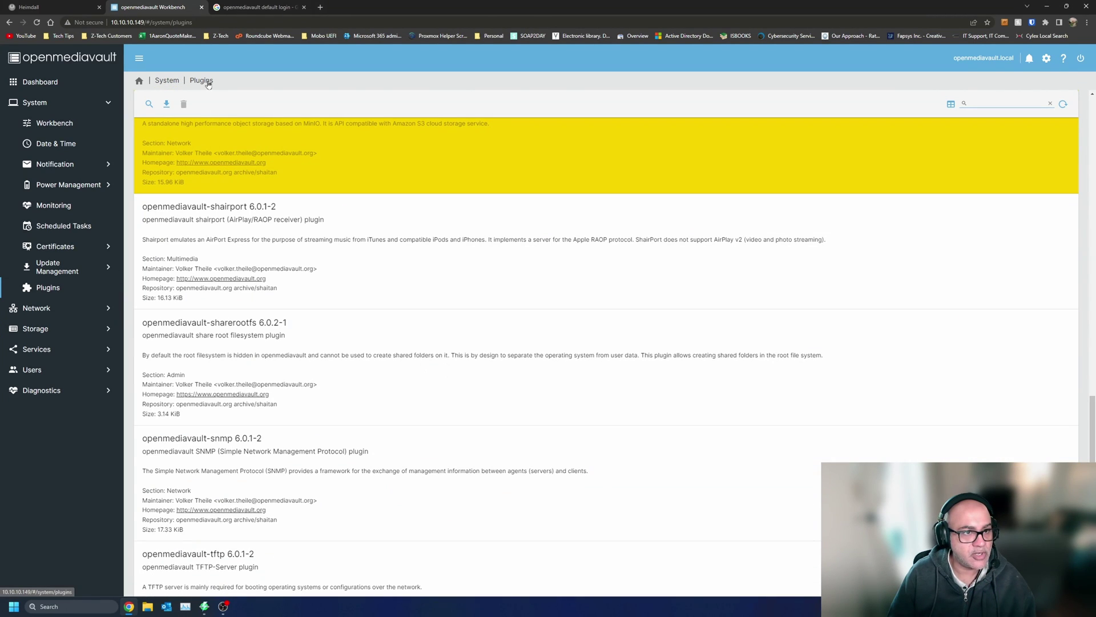
click(171, 84)
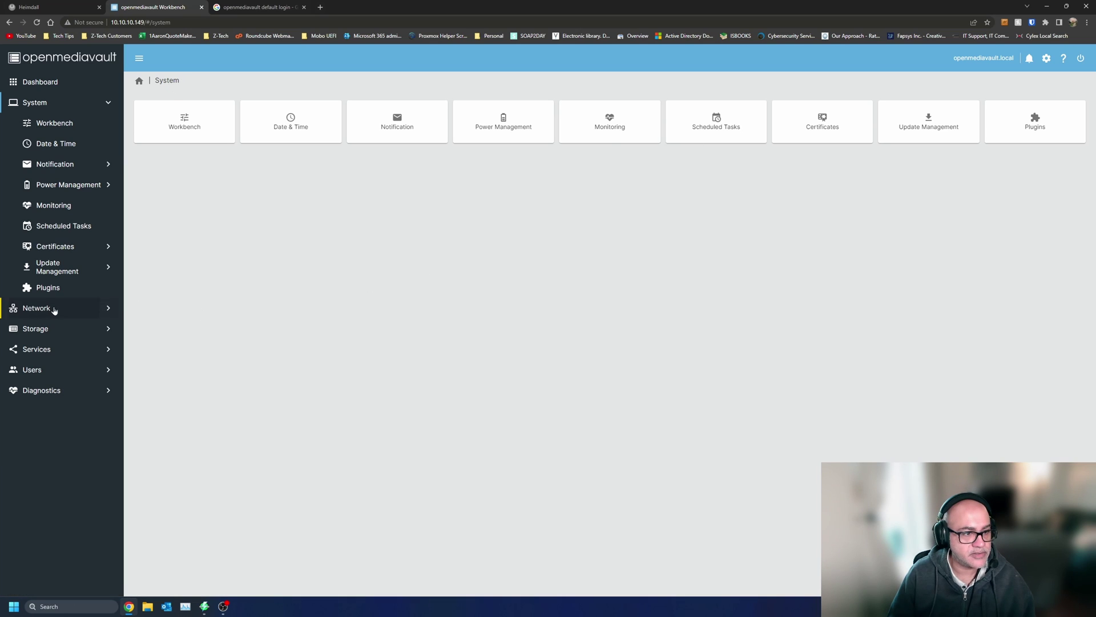
- Check the network hostname, the single DHCP interface, and the empty IPv4 firewall rules
click(109, 307)
click(264, 116)
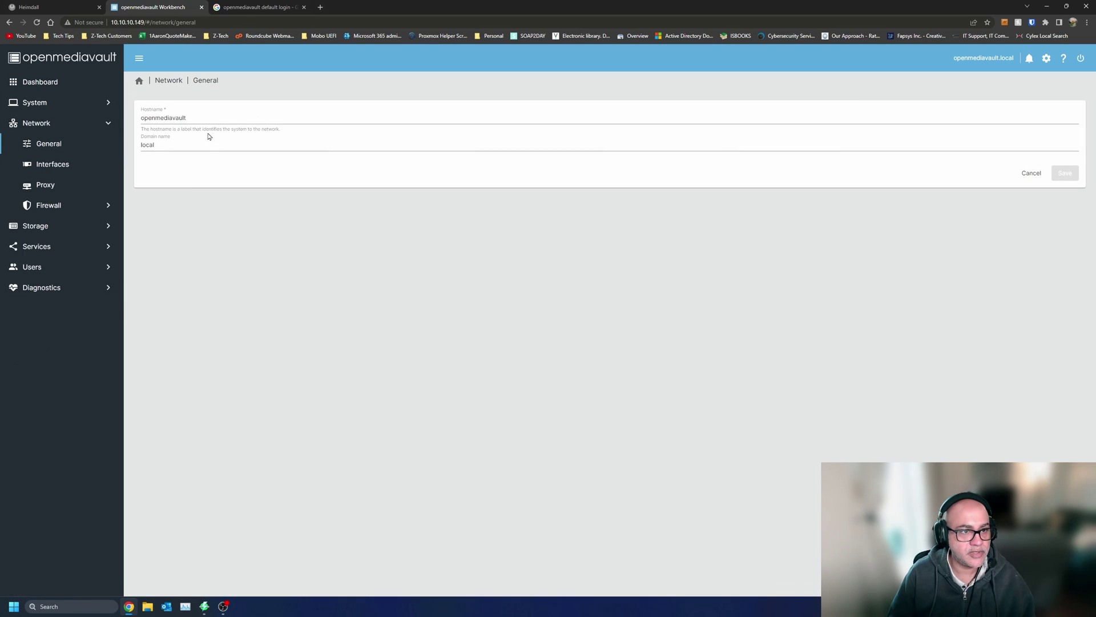
key(alt+Left)
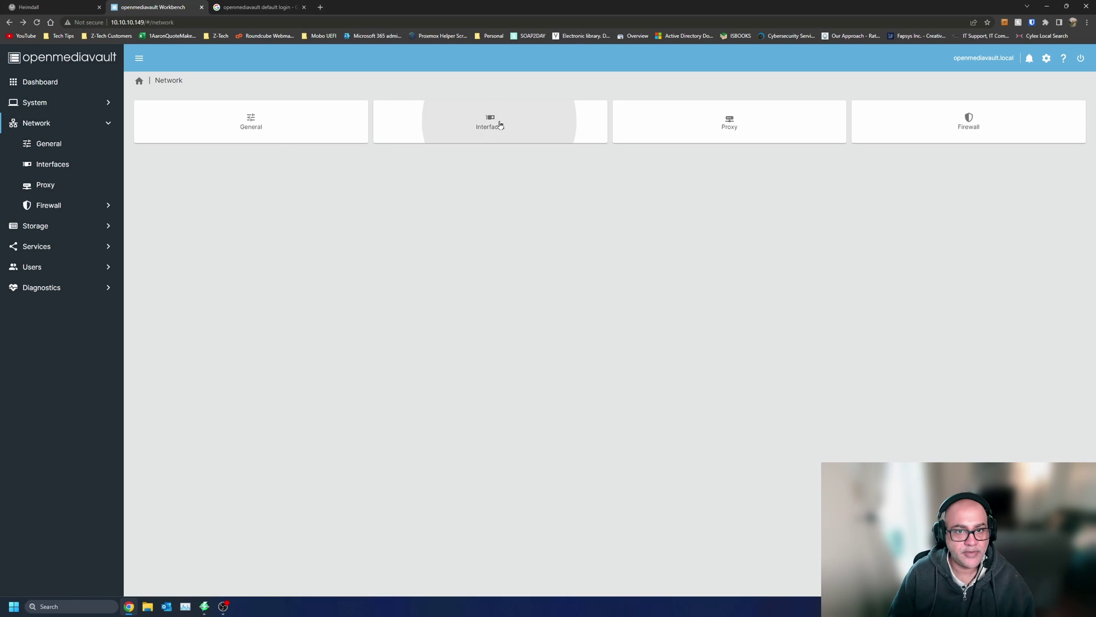
click(501, 121)
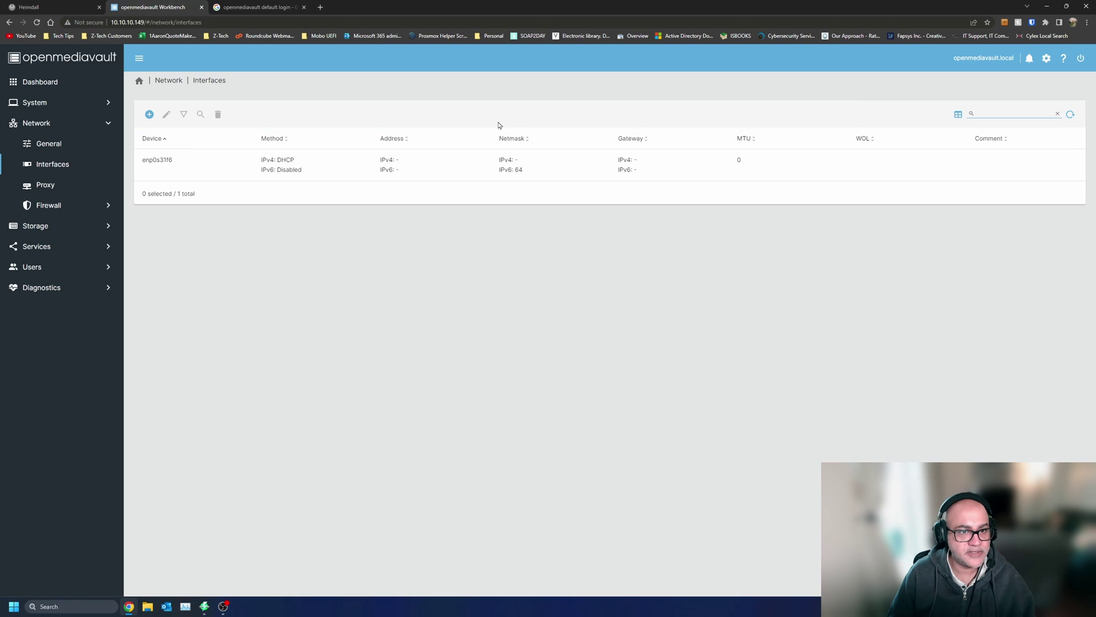
click(286, 158)
double_click(286, 159)
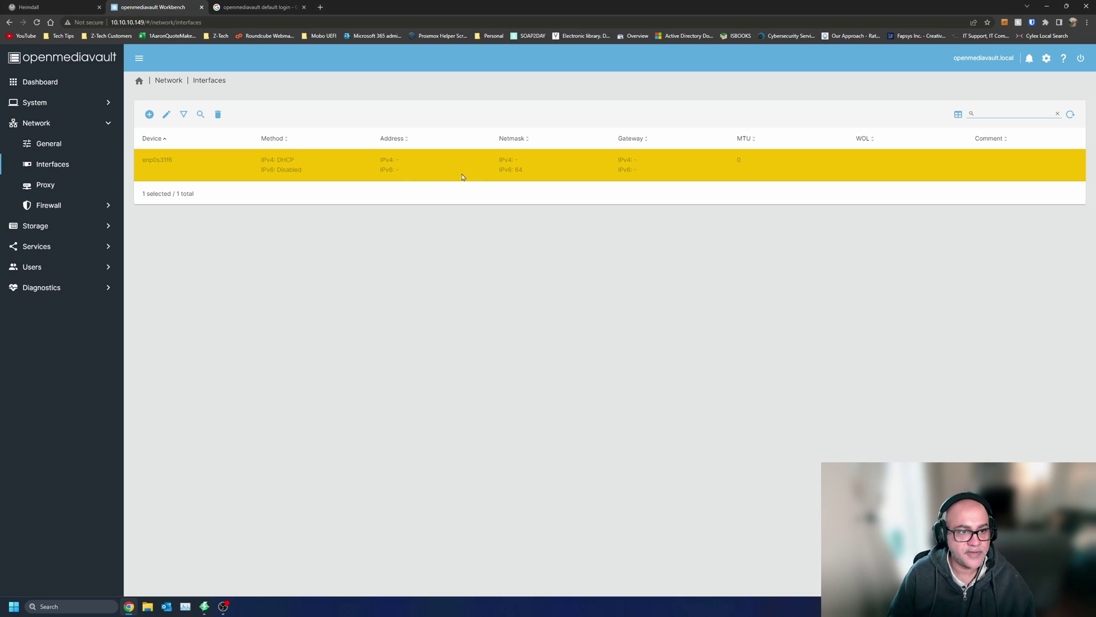
key(alt+Left)
click(986, 122)
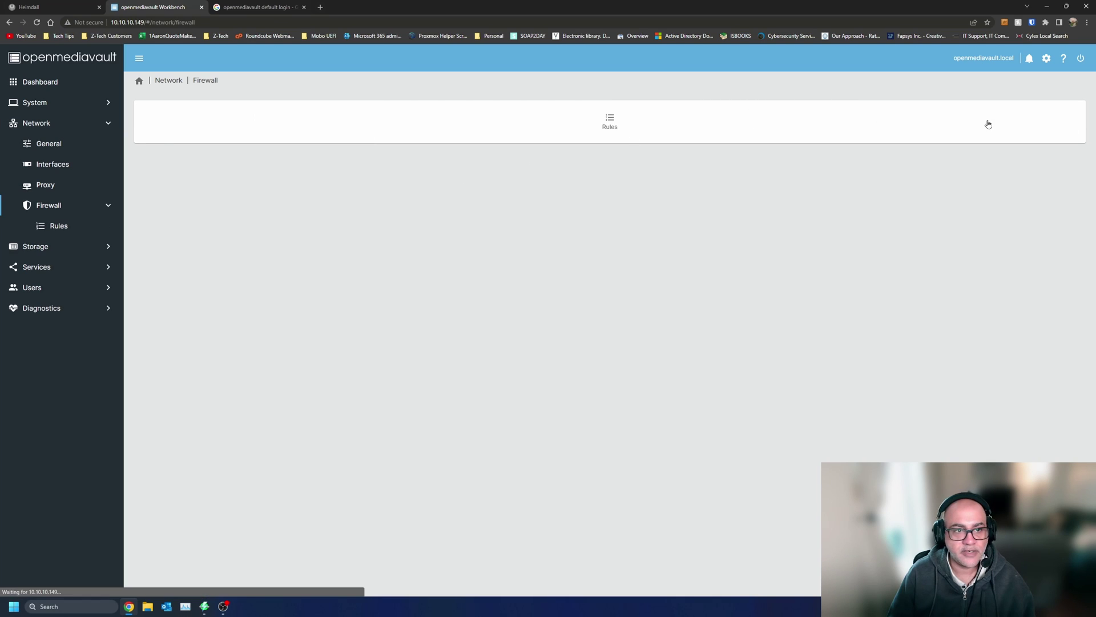
click(630, 125)
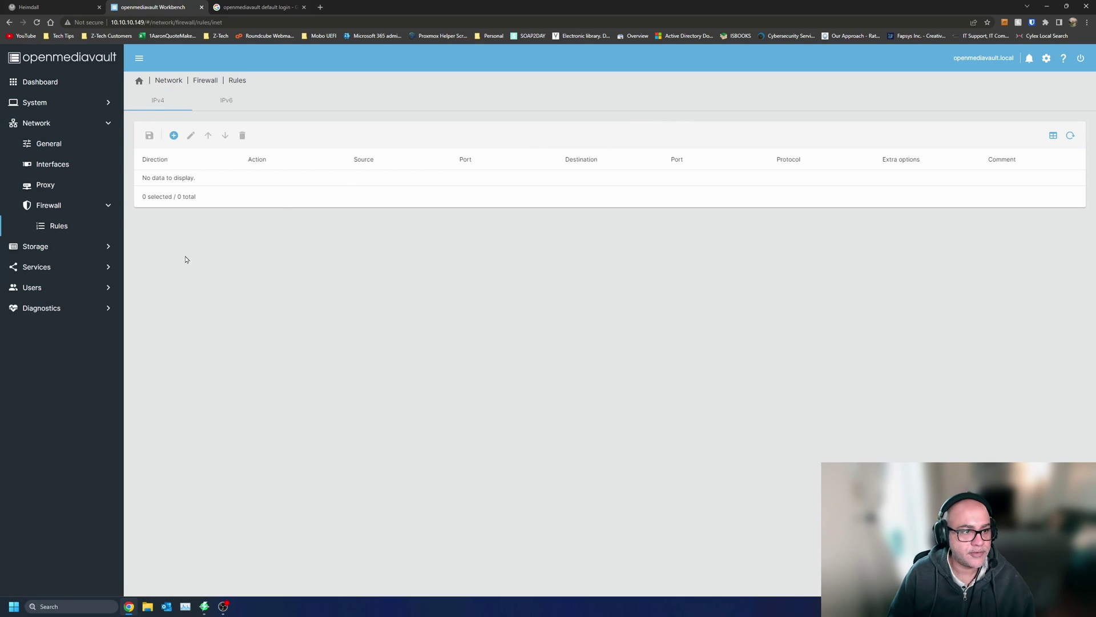
- Check the Disks and RAID Management pages, find no arrays, then go to the S.M.A.R.T. section
click(53, 250)
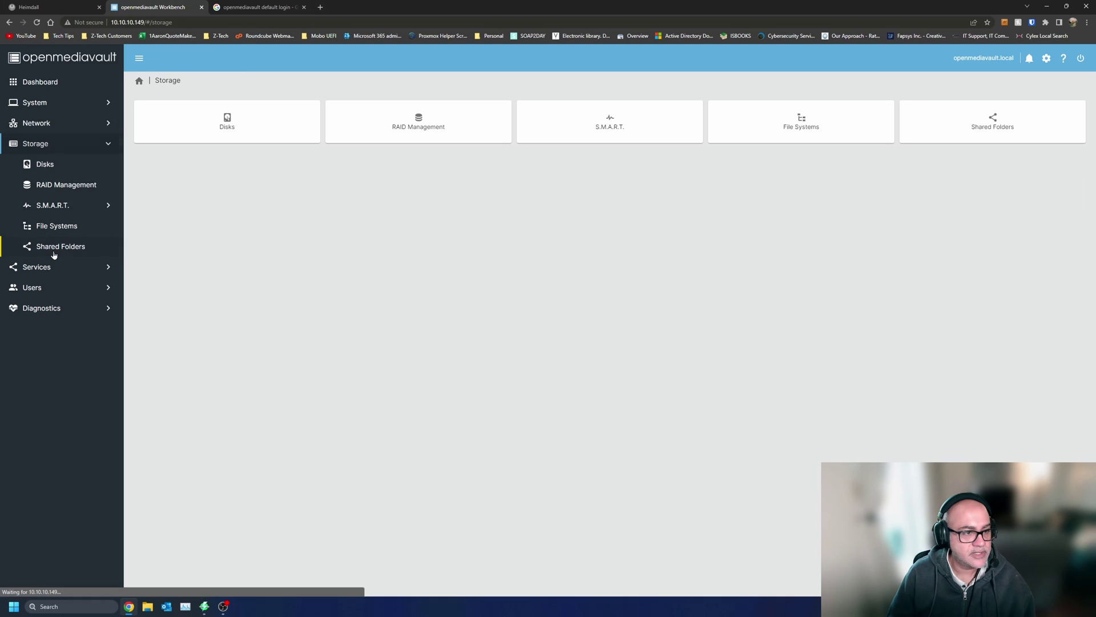
click(259, 120)
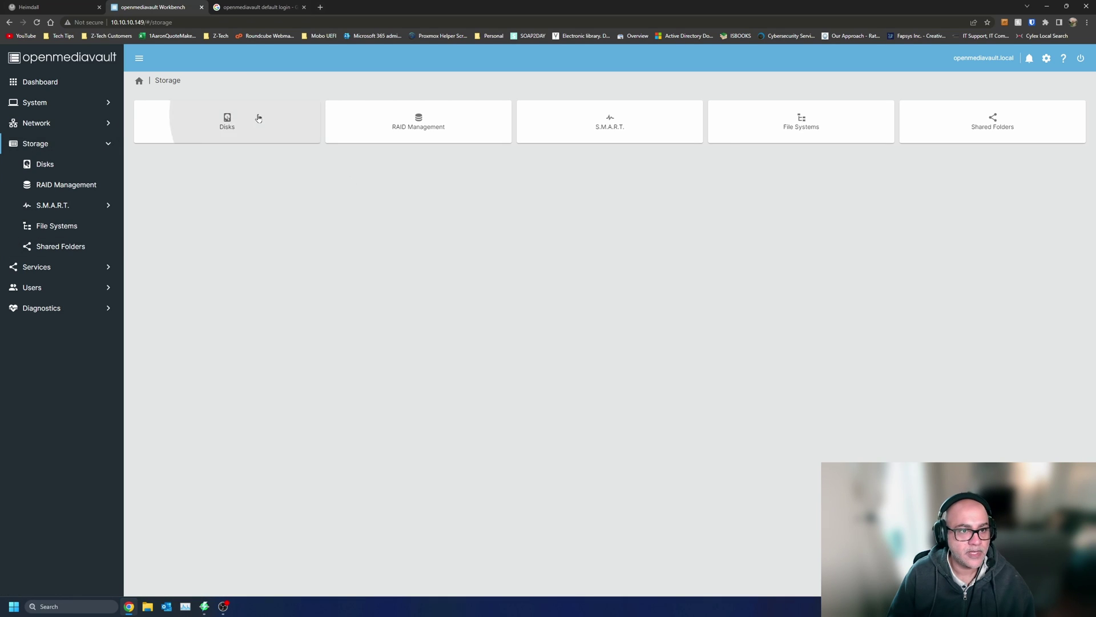
key(alt+Left)
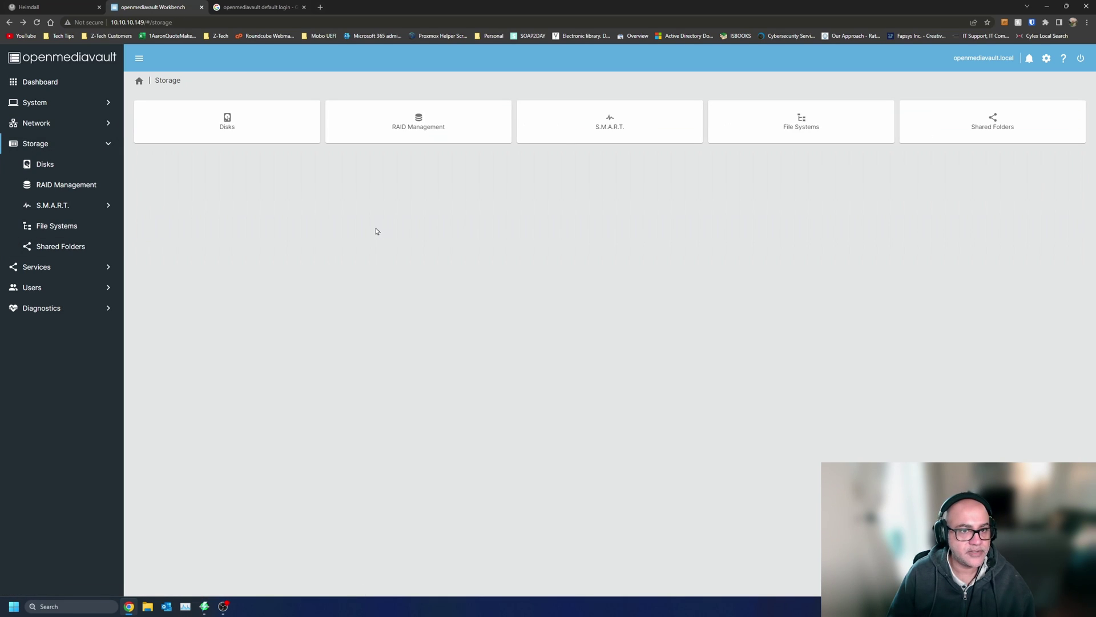
click(439, 119)
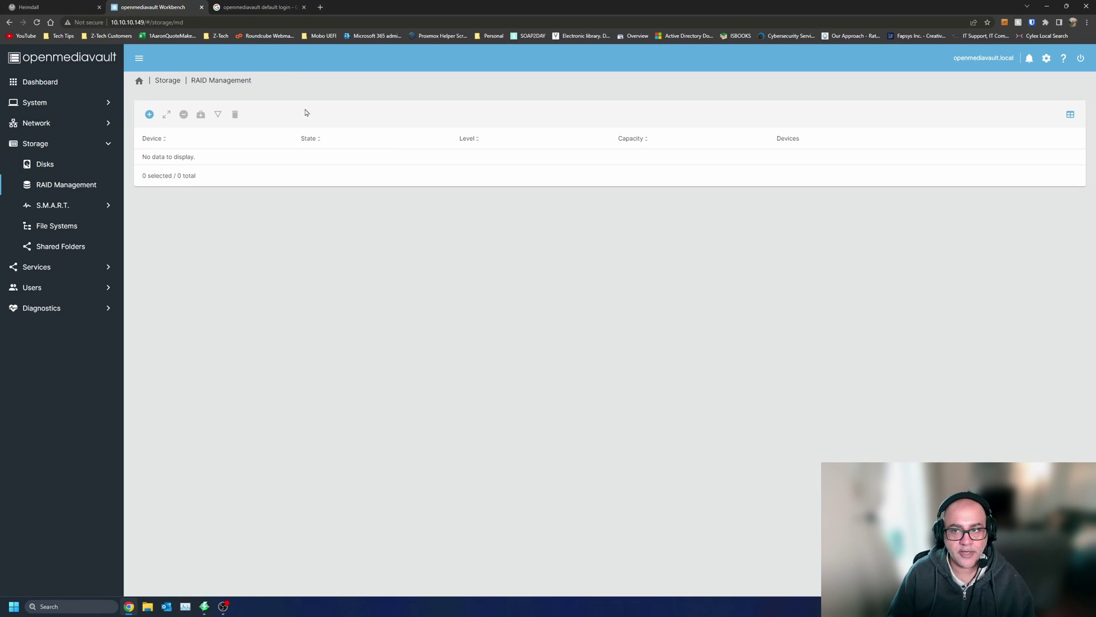
key(alt+Left)
click(610, 119)
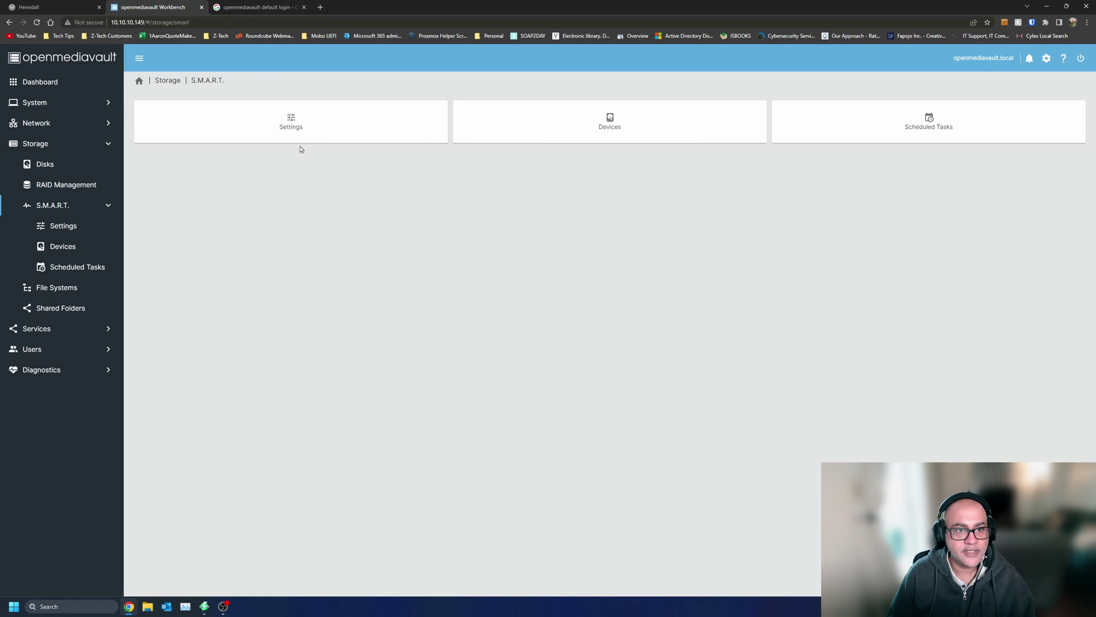
- Enable S.M.A.R.T. monitoring with temperature difference left disabled, save it, and view the four Good drives
click(313, 122)
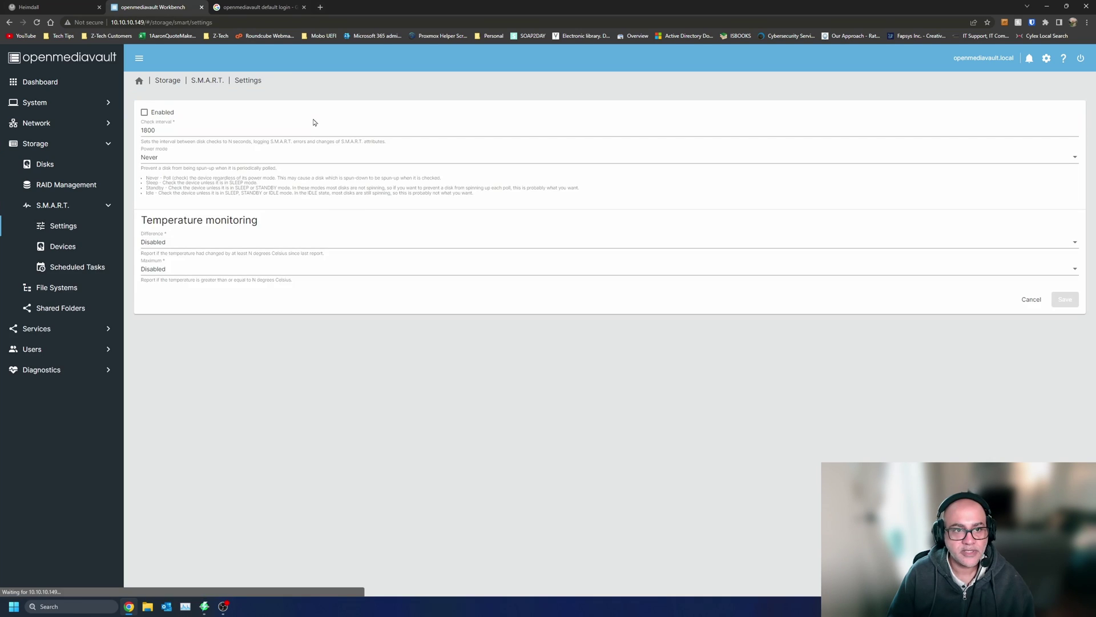
click(145, 113)
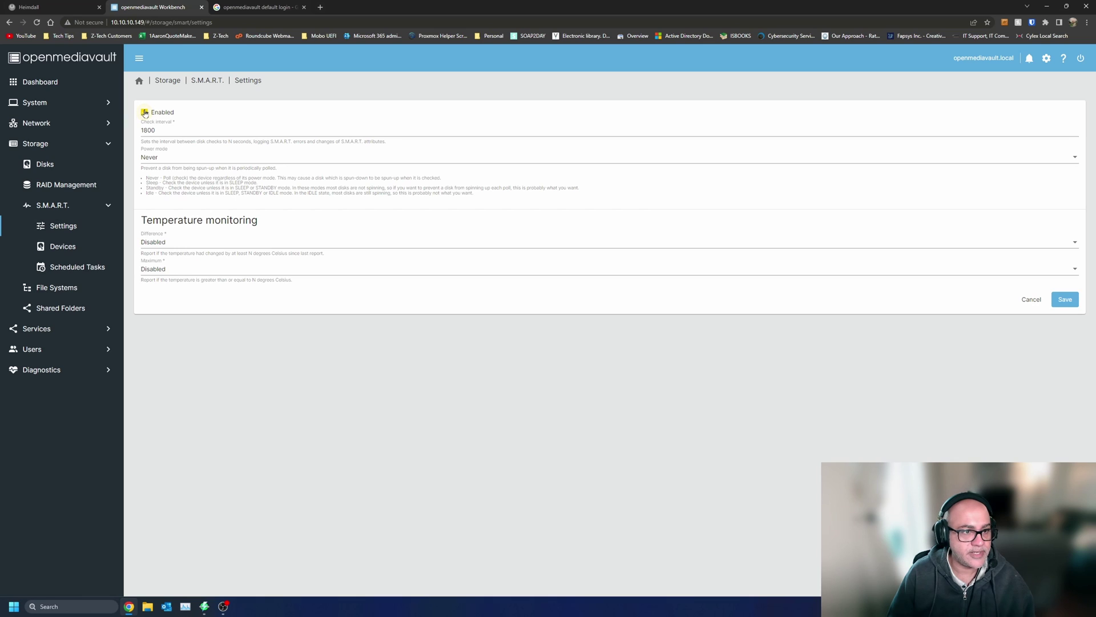
click(225, 245)
click(225, 245)
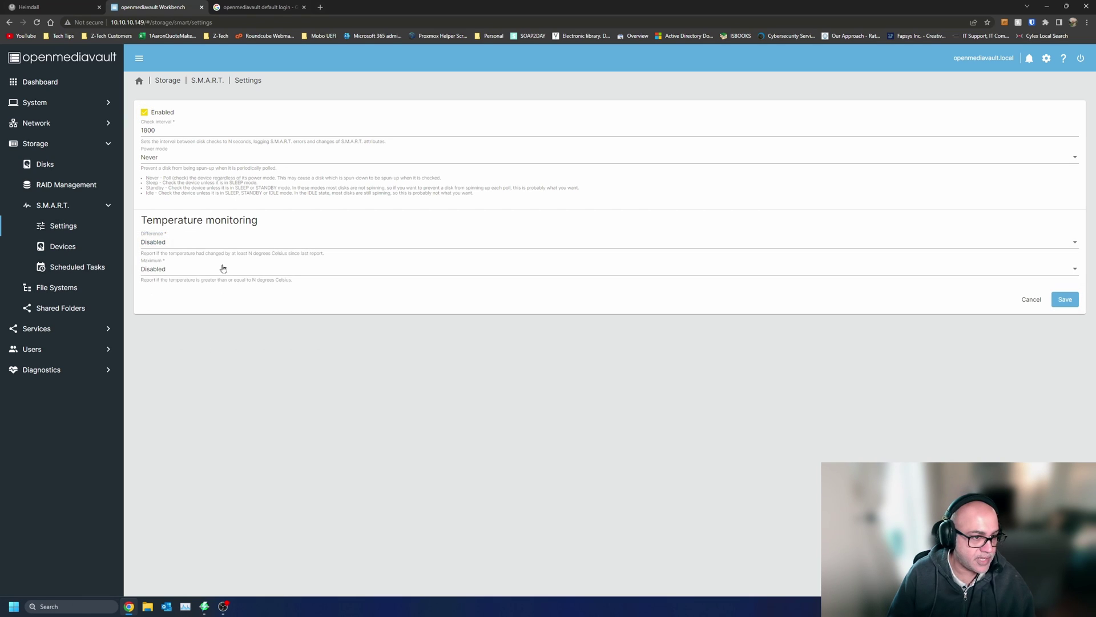
click(1063, 298)
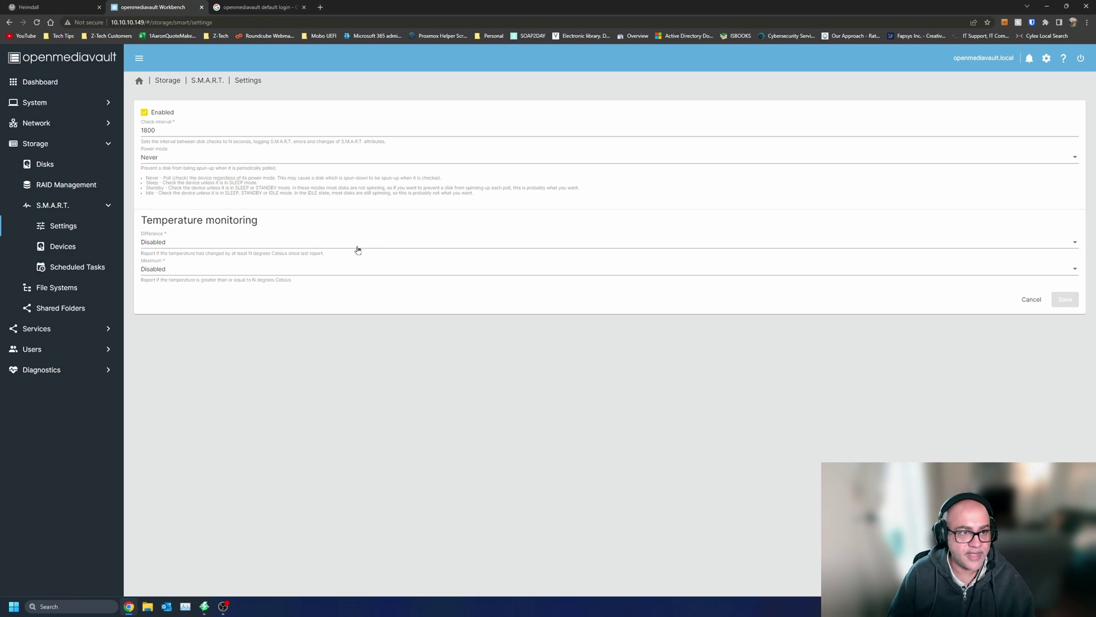
click(216, 85)
click(578, 119)
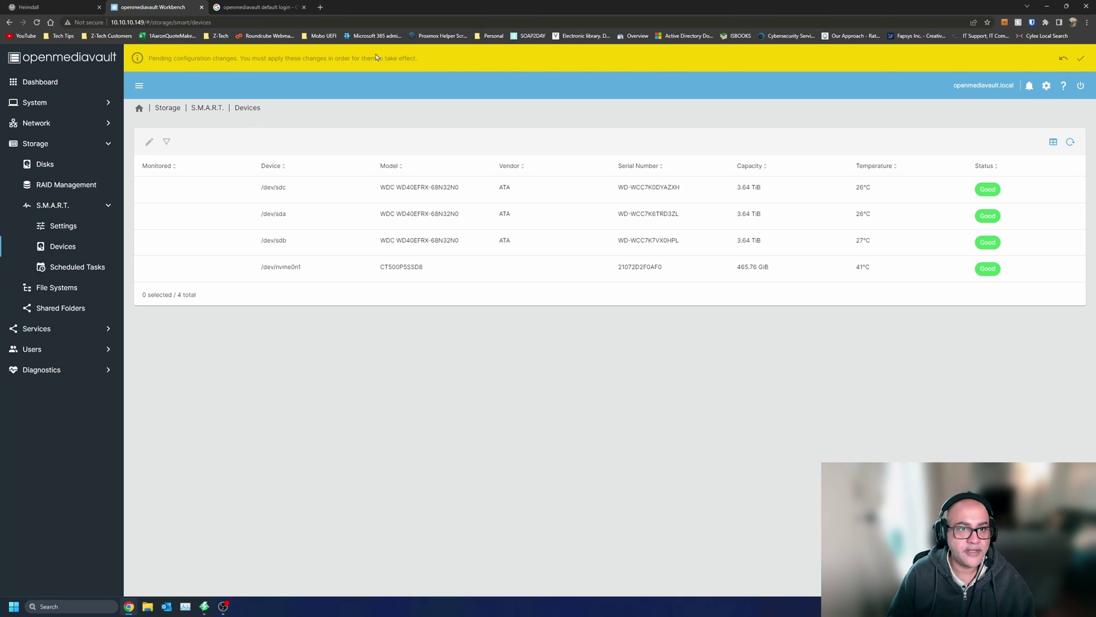
- Apply the pending S.M.A.R.T. configuration changes and return to the S.M.A.R.T. overview
click(1081, 58)
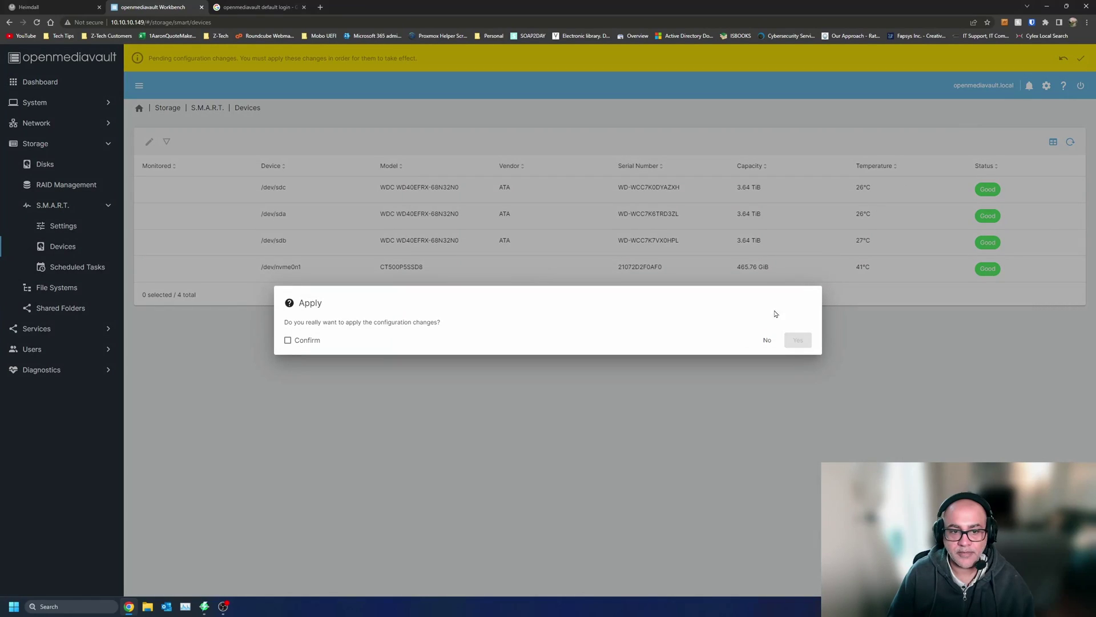
click(313, 340)
click(797, 340)
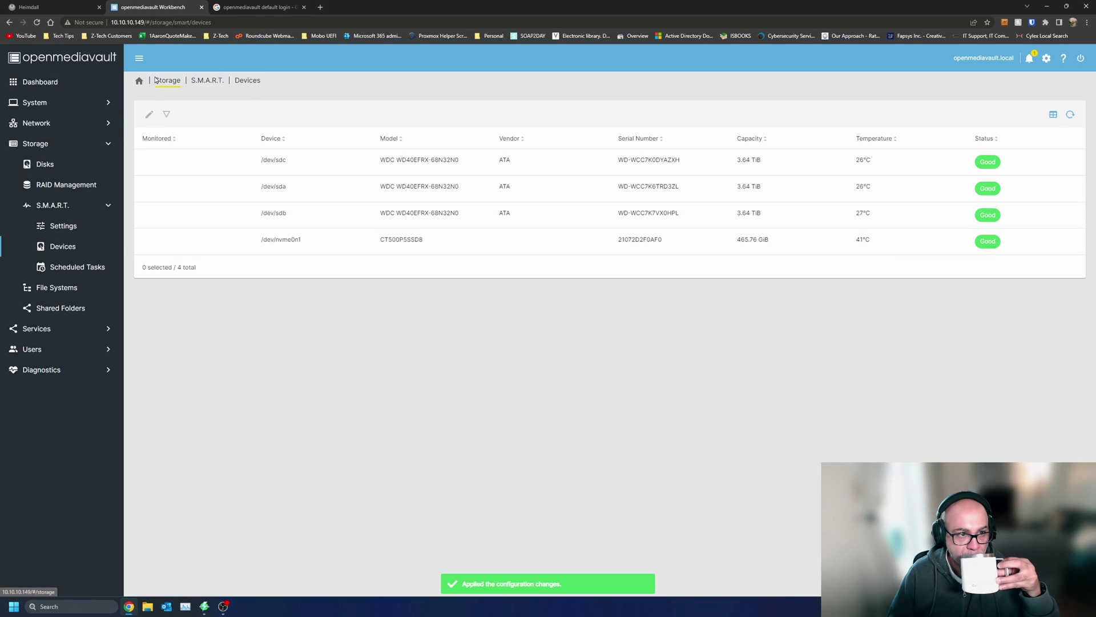
click(207, 80)
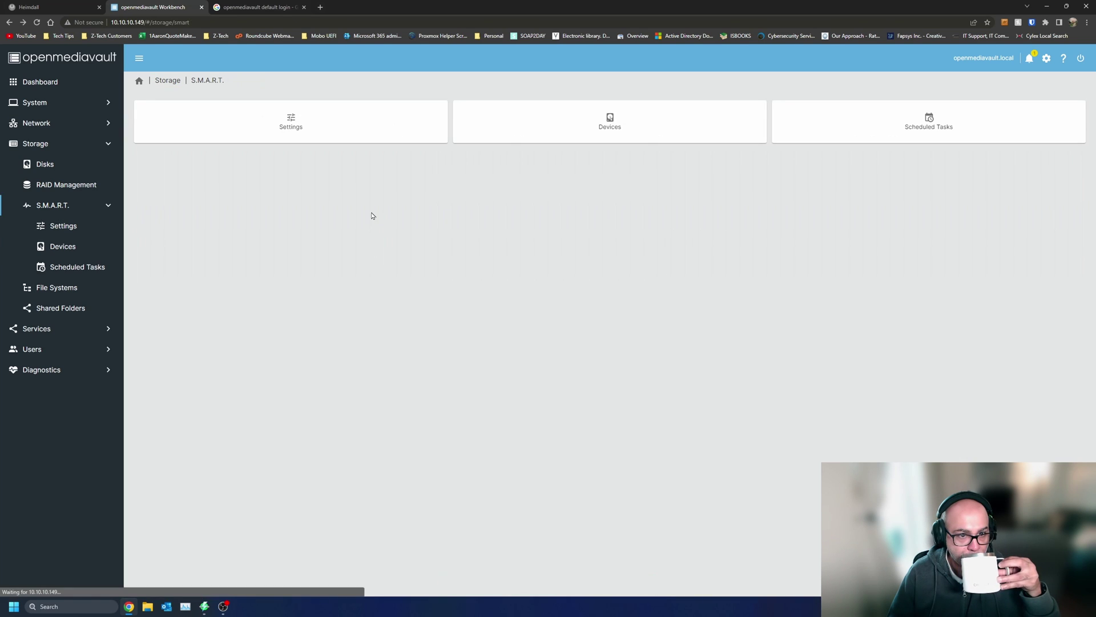
- Browse the empty Scheduled Tasks, File Systems and Shared Folders lists, then go to Services
click(912, 138)
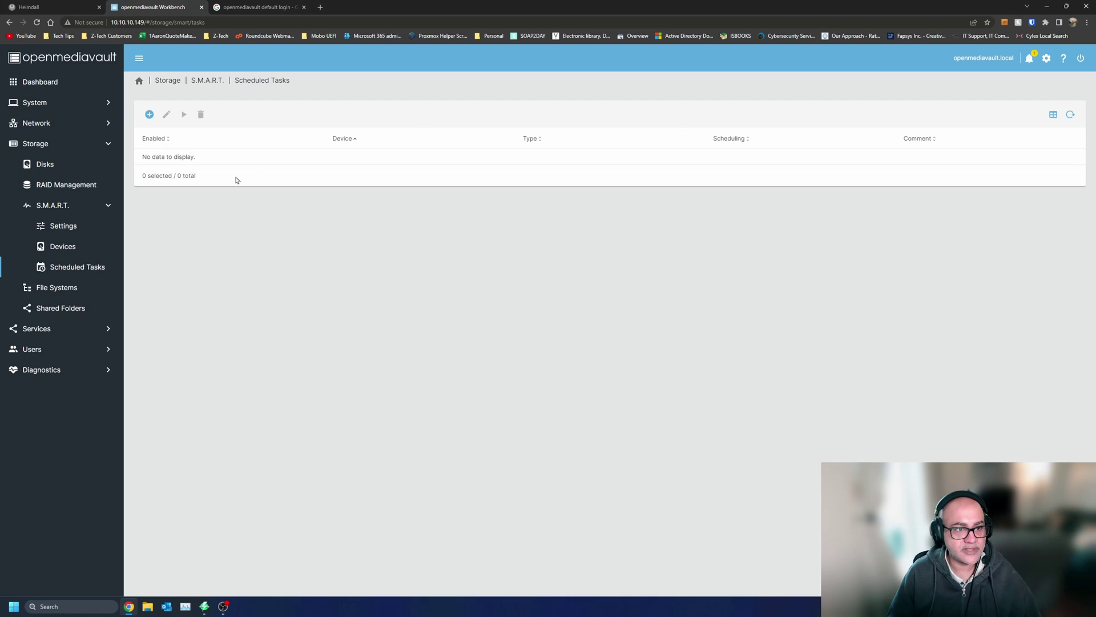
click(61, 289)
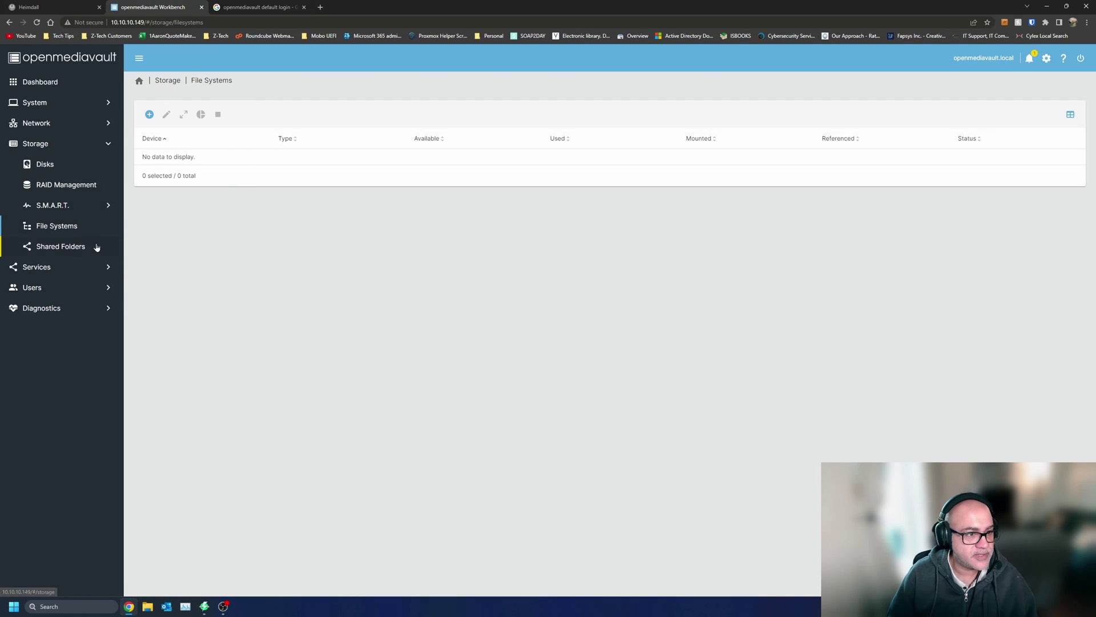
click(79, 247)
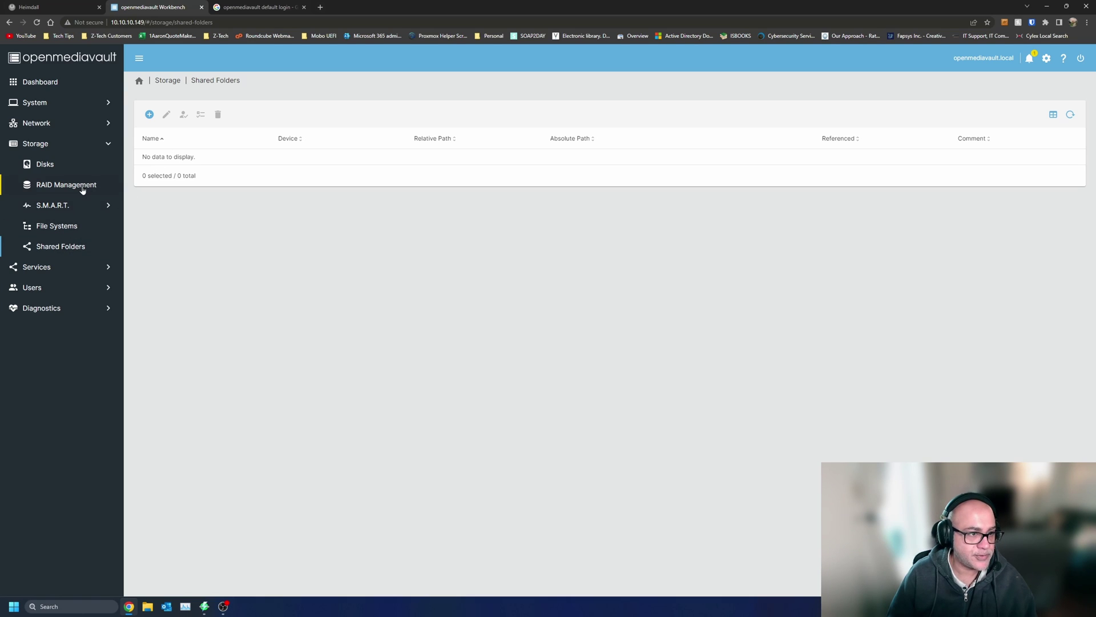
click(51, 268)
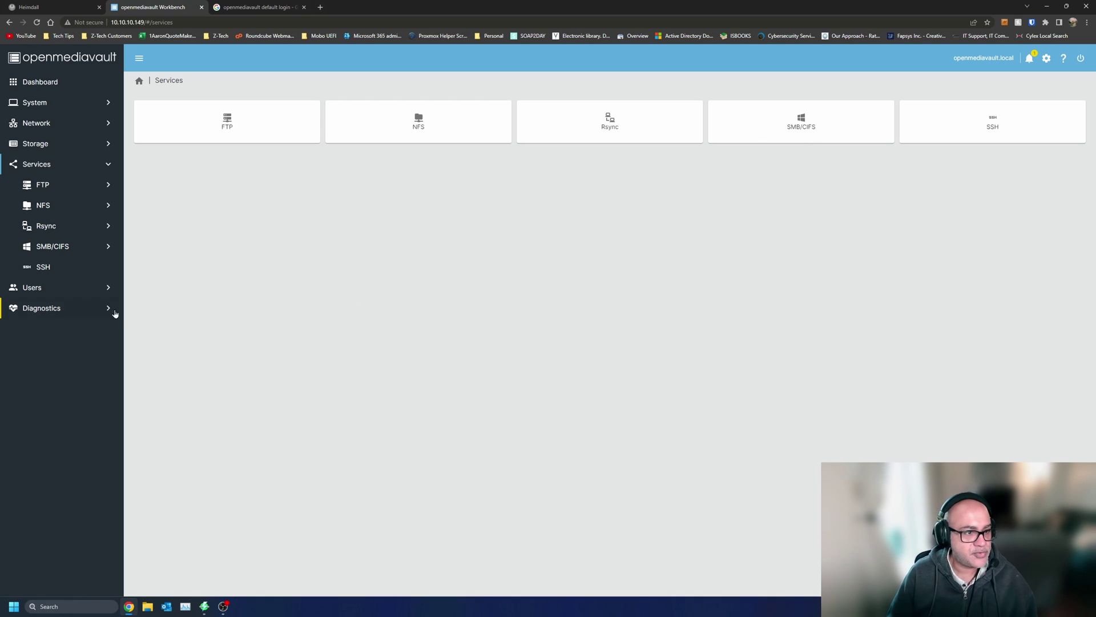
- Review the disabled home directory setting and the empty users and groups lists, then go to Diagnostics
click(65, 289)
click(292, 121)
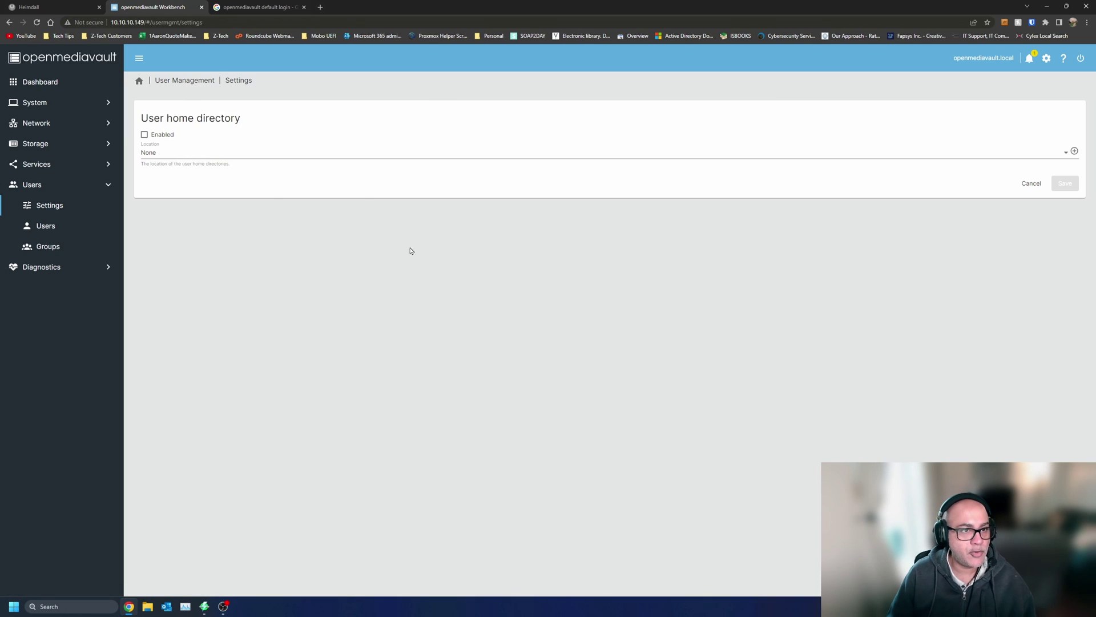
key(alt+Left)
click(583, 114)
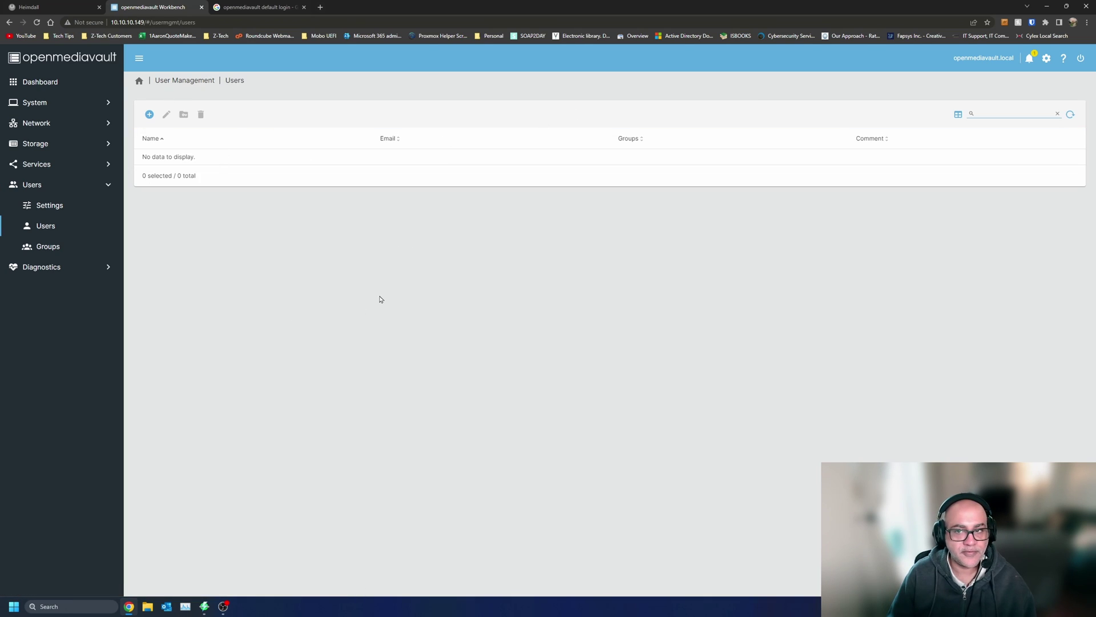
key(alt+Left)
click(921, 137)
key(alt+Left)
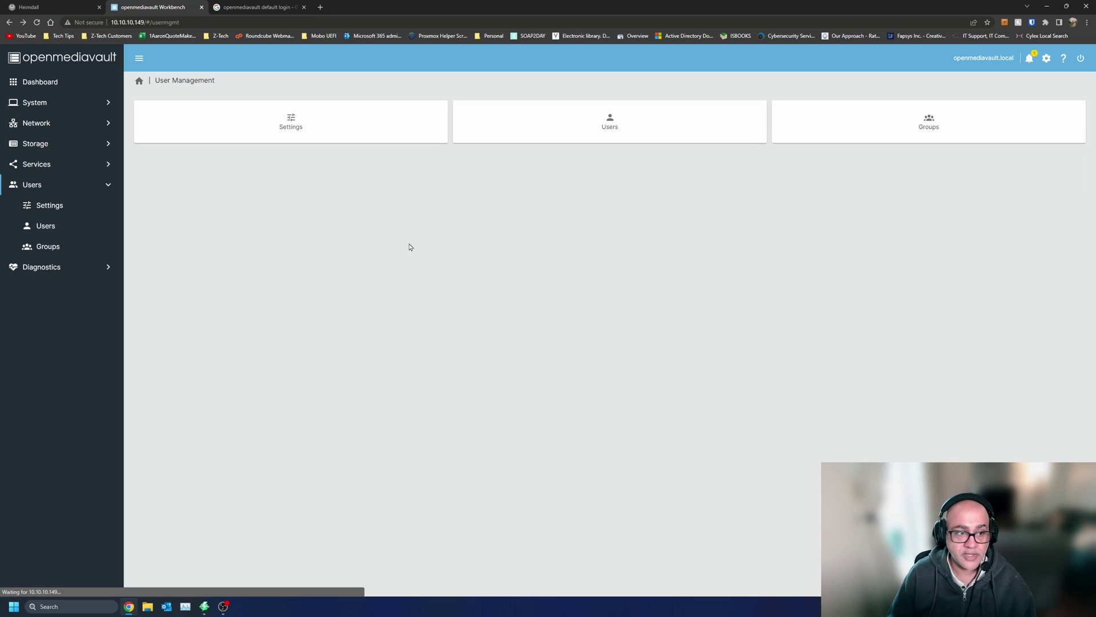
click(26, 269)
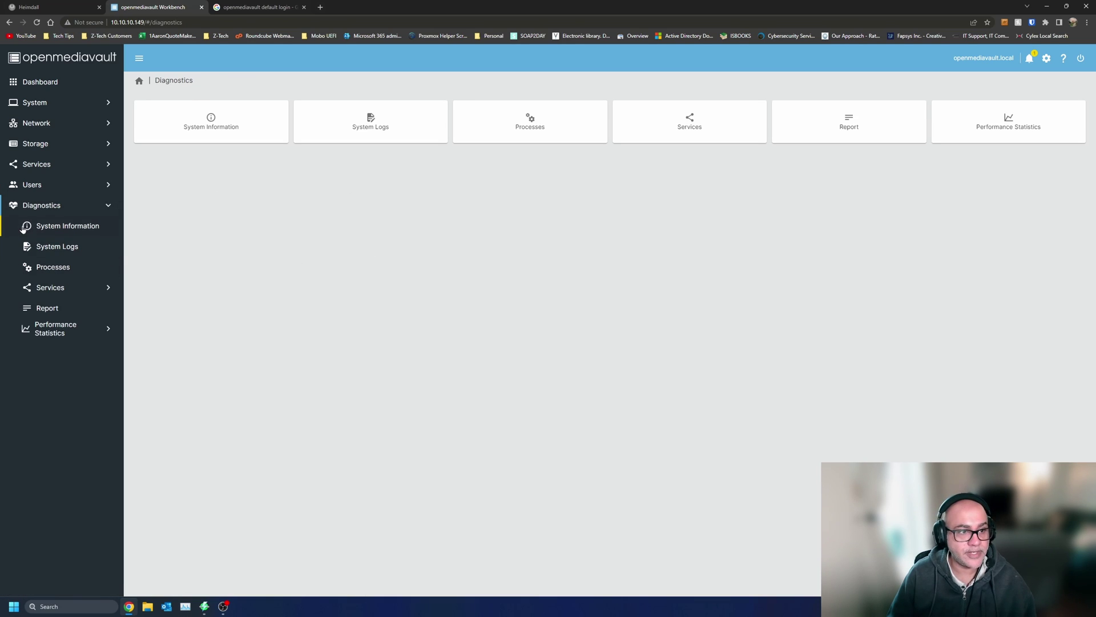
- Look through system information, logs, processes, services and the full diagnostics report
click(41, 228)
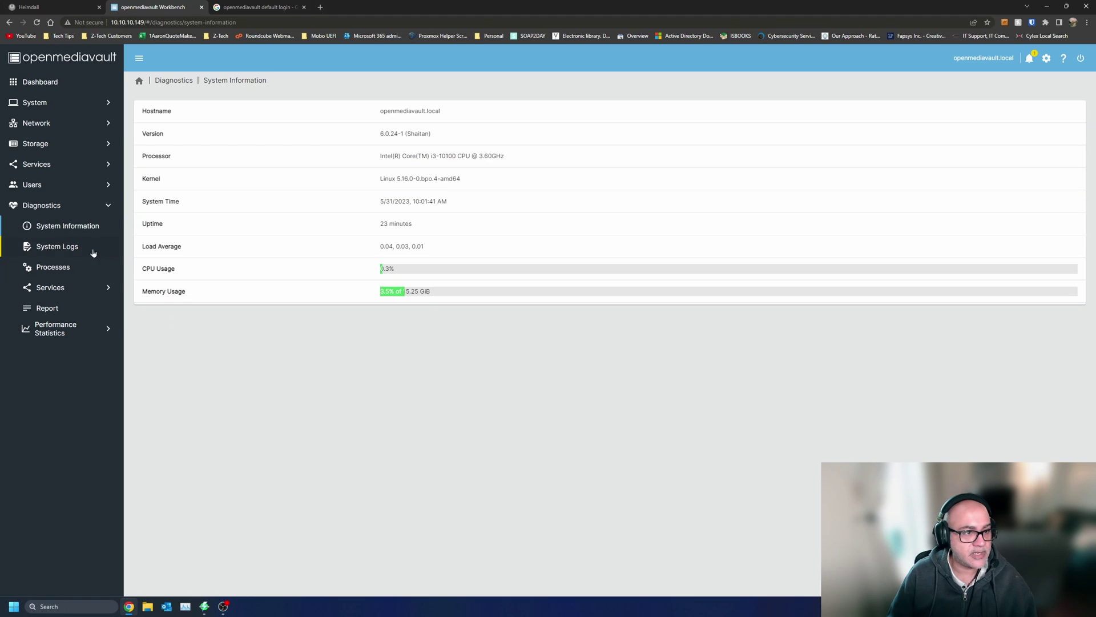
click(78, 250)
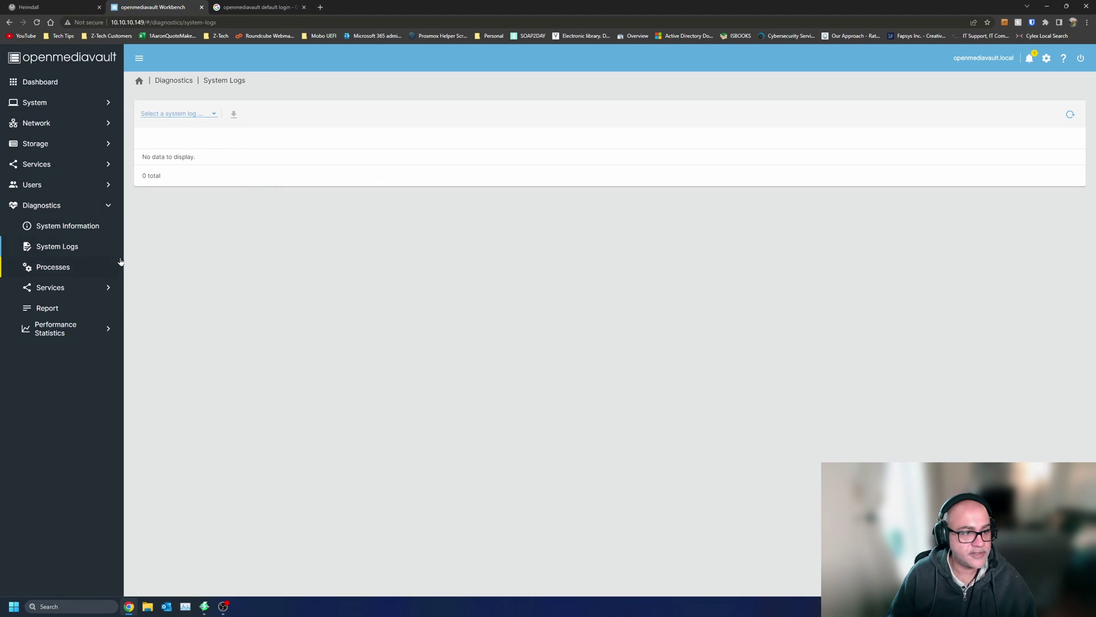
click(79, 272)
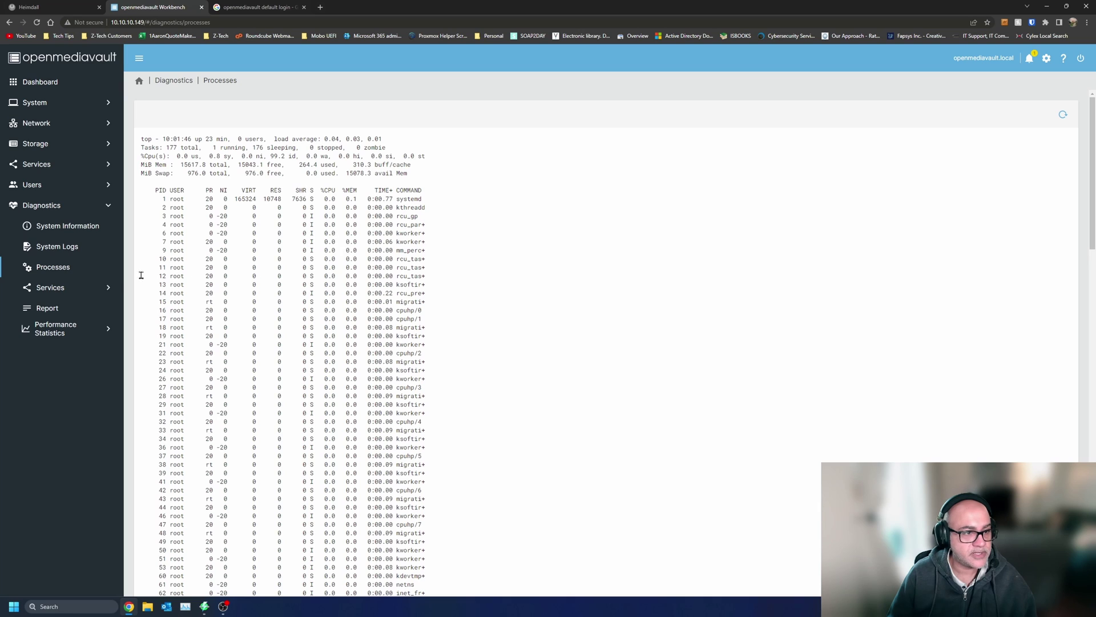
click(73, 289)
click(77, 372)
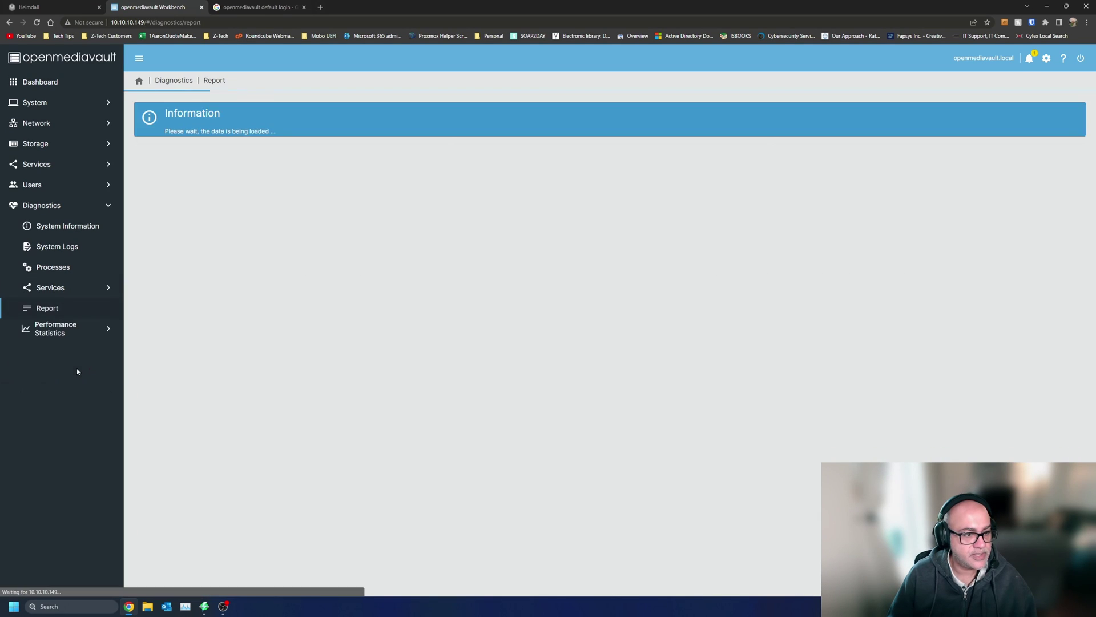
scroll(356, 406, down, 20)
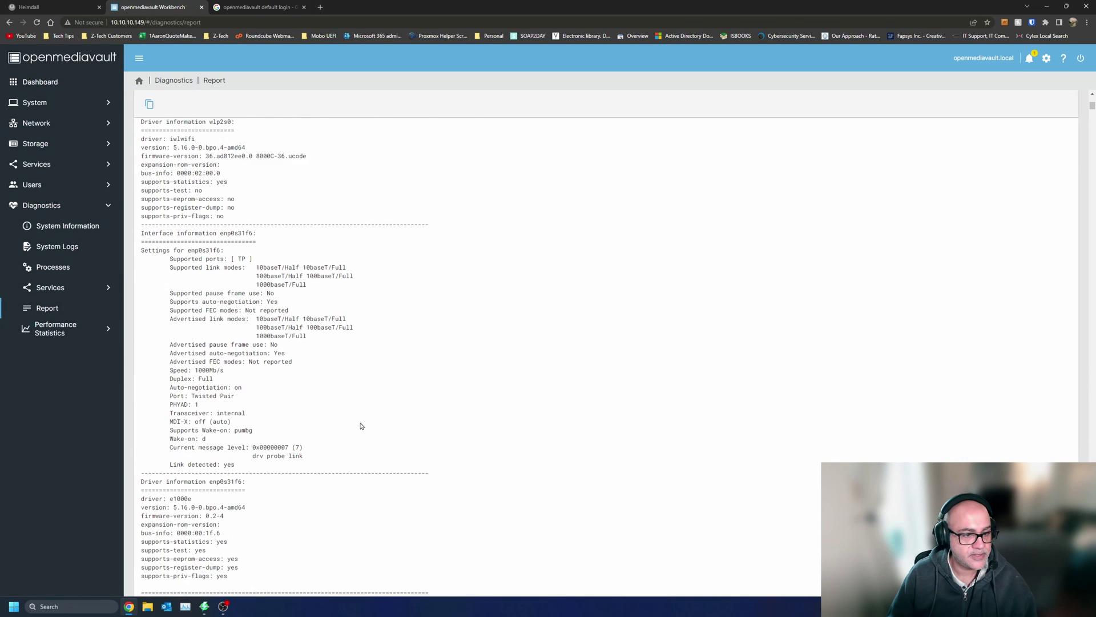
- View the CPU, disk, load, memory, network and uptime performance graphs, then return to Storage
click(71, 333)
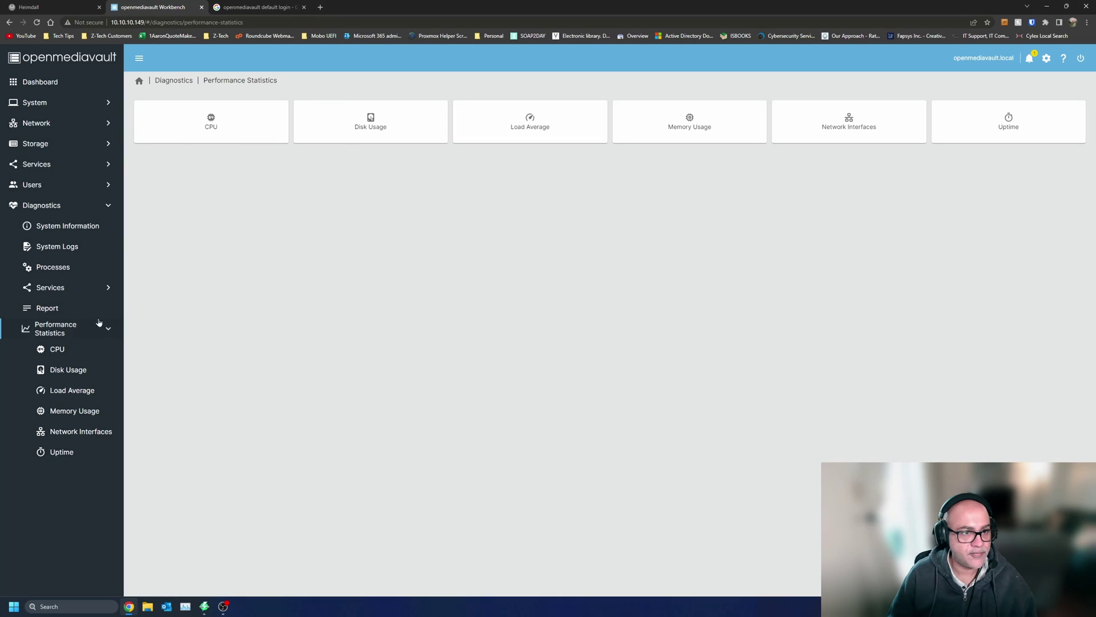
click(230, 140)
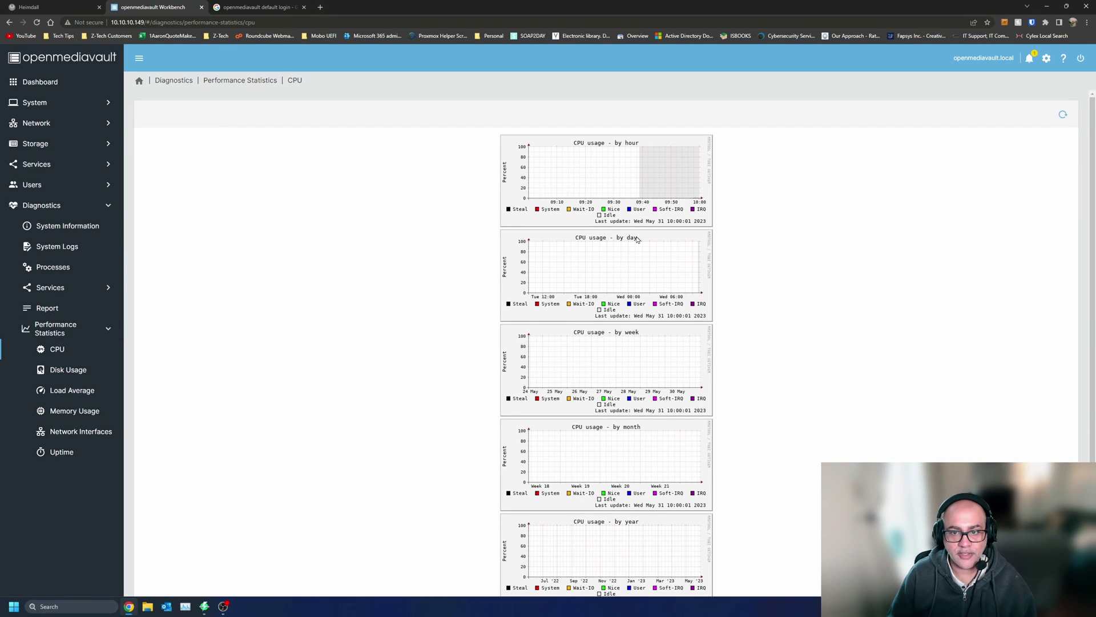
scroll(650, 486, down, 1)
key(alt+Left)
click(399, 107)
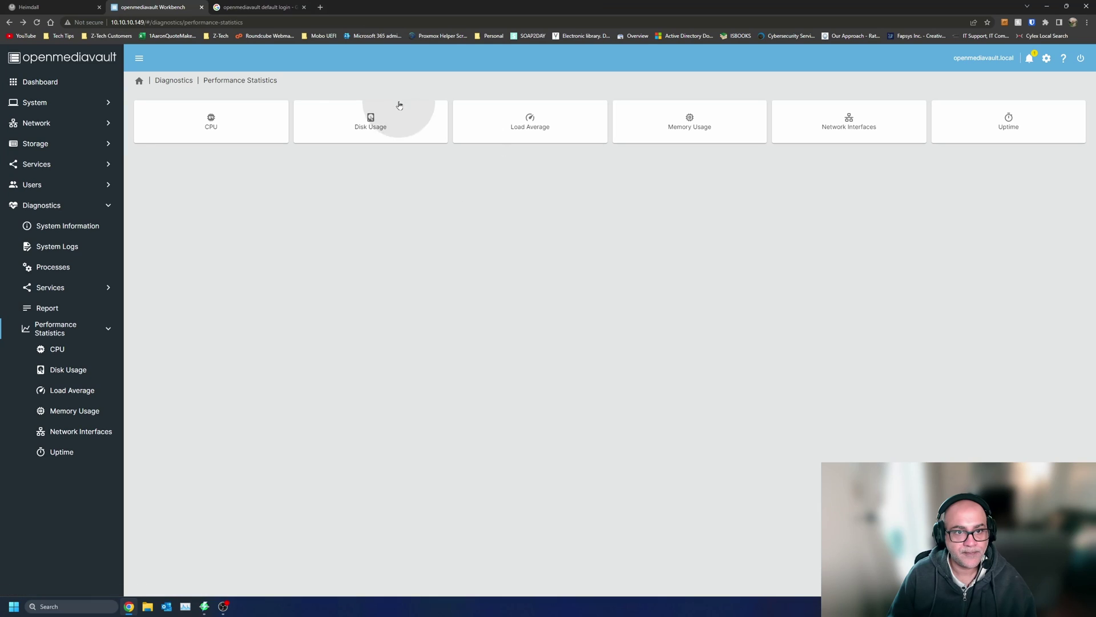
key(alt+Left)
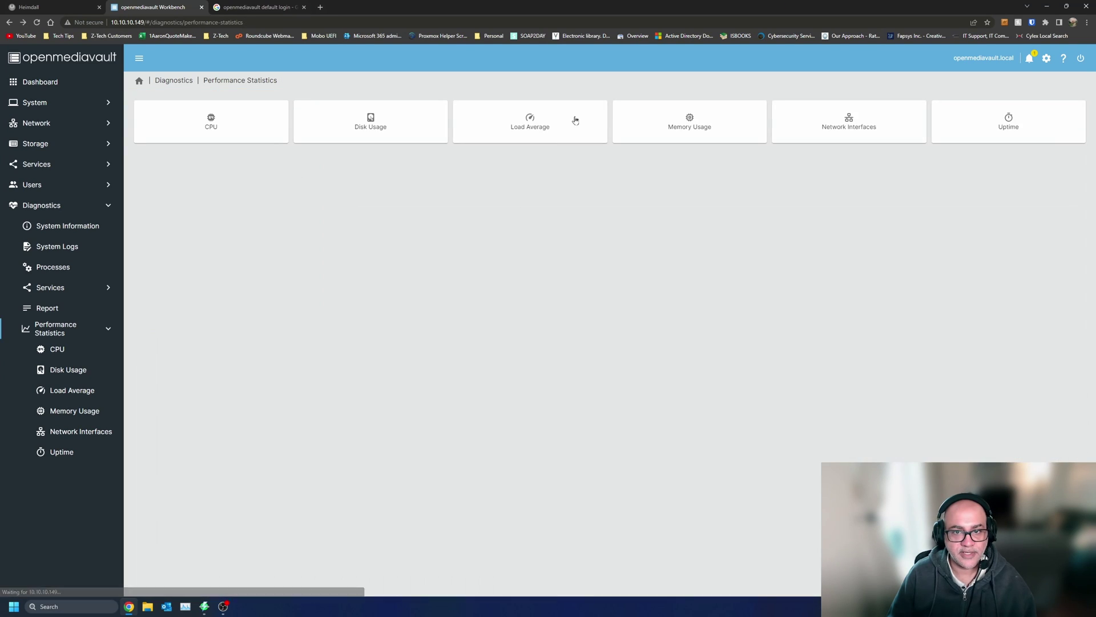
click(571, 120)
key(alt+Left)
click(654, 121)
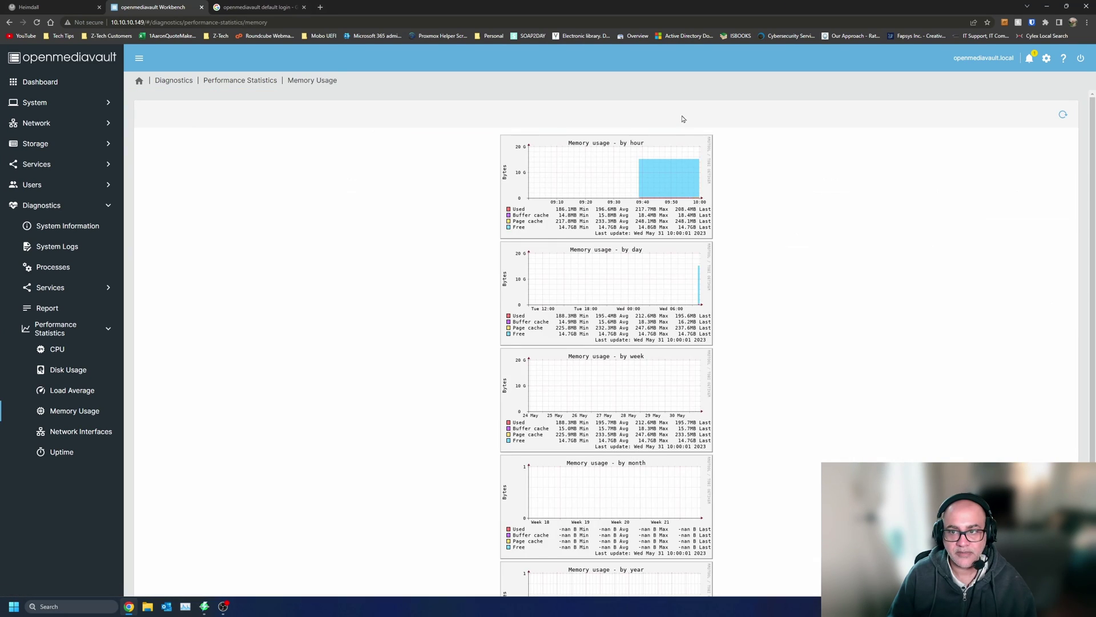
key(alt+Left)
click(853, 128)
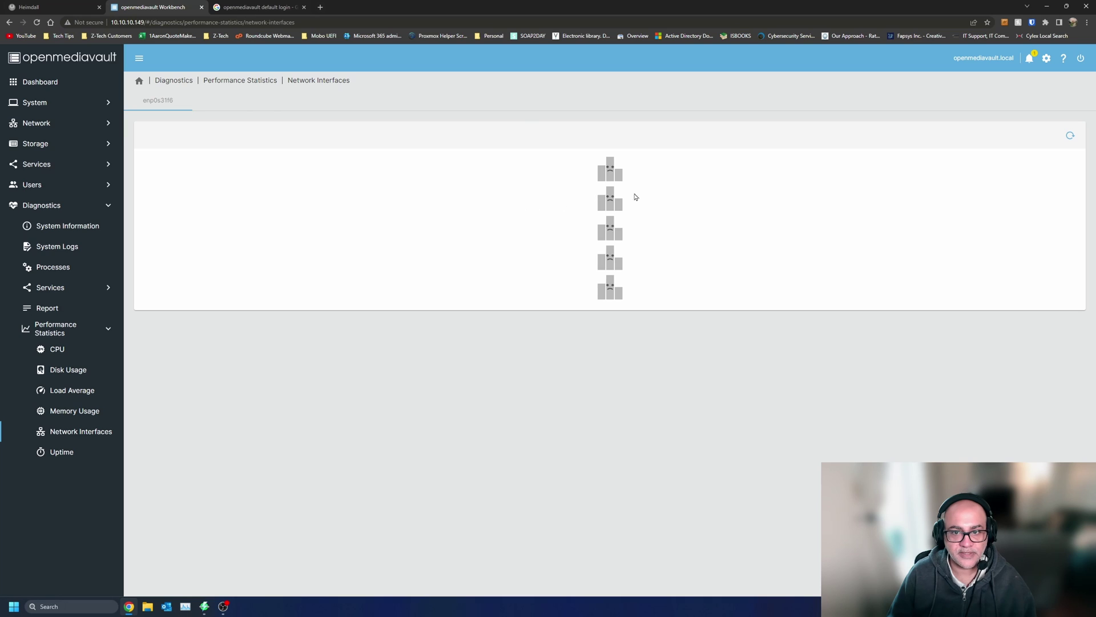
key(alt+Left)
click(986, 119)
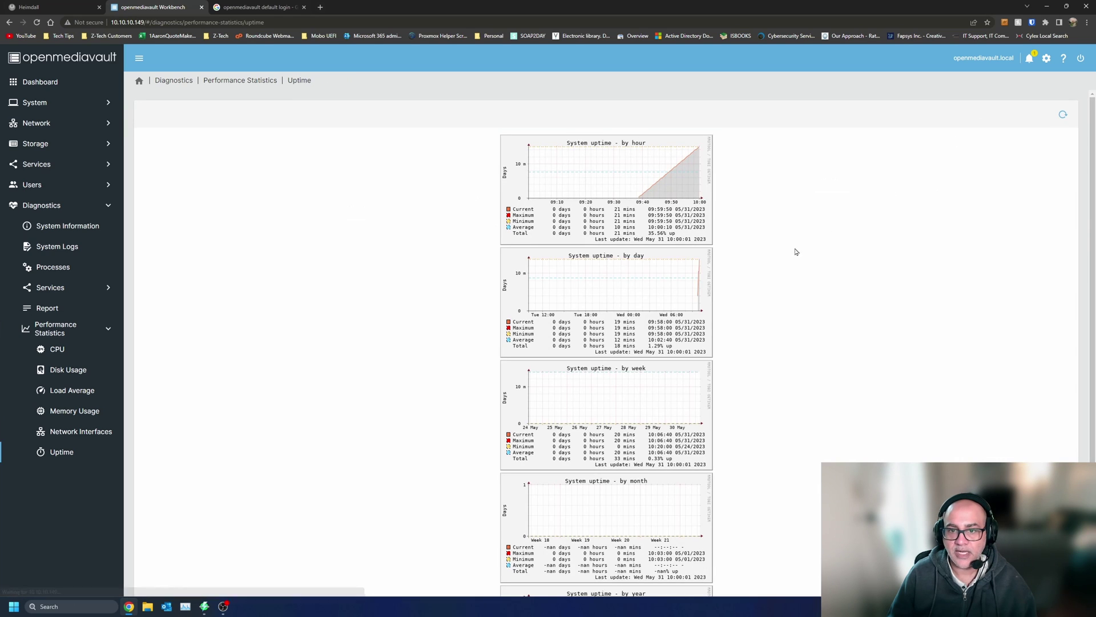
key(alt+Left)
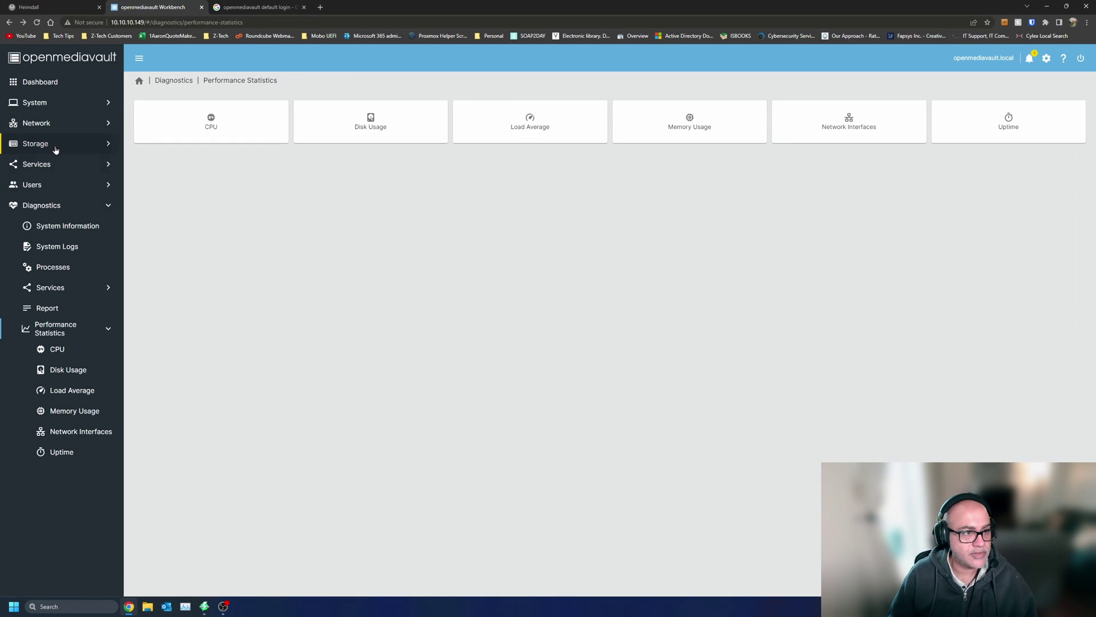
click(55, 148)
- Start a new RAID array in RAID Management, leaving the level at RAID 5
click(66, 185)
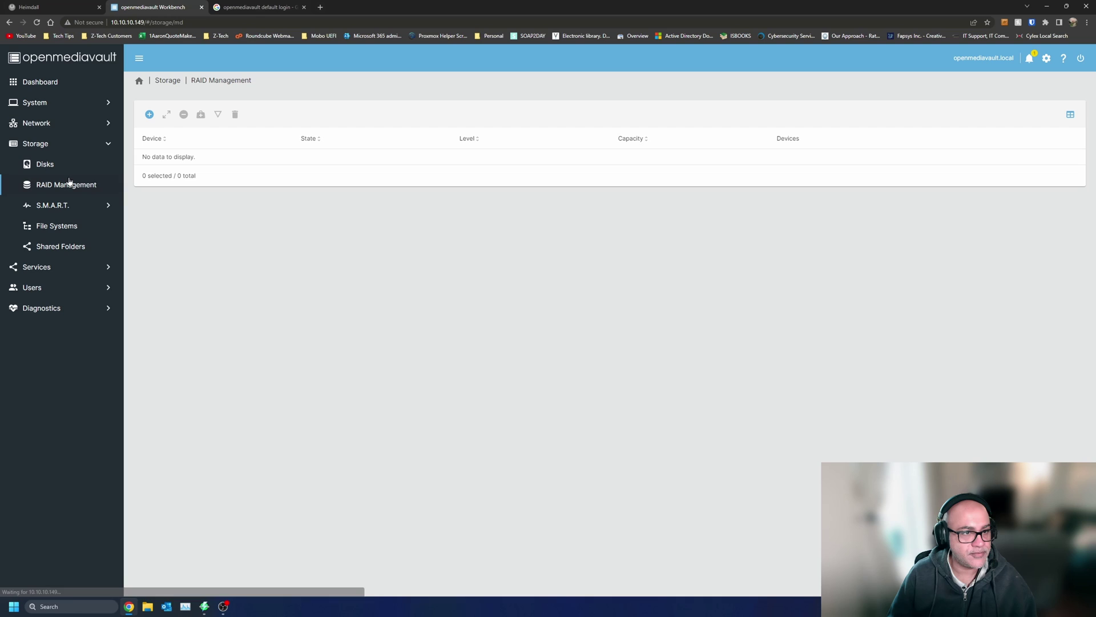
click(149, 116)
click(289, 122)
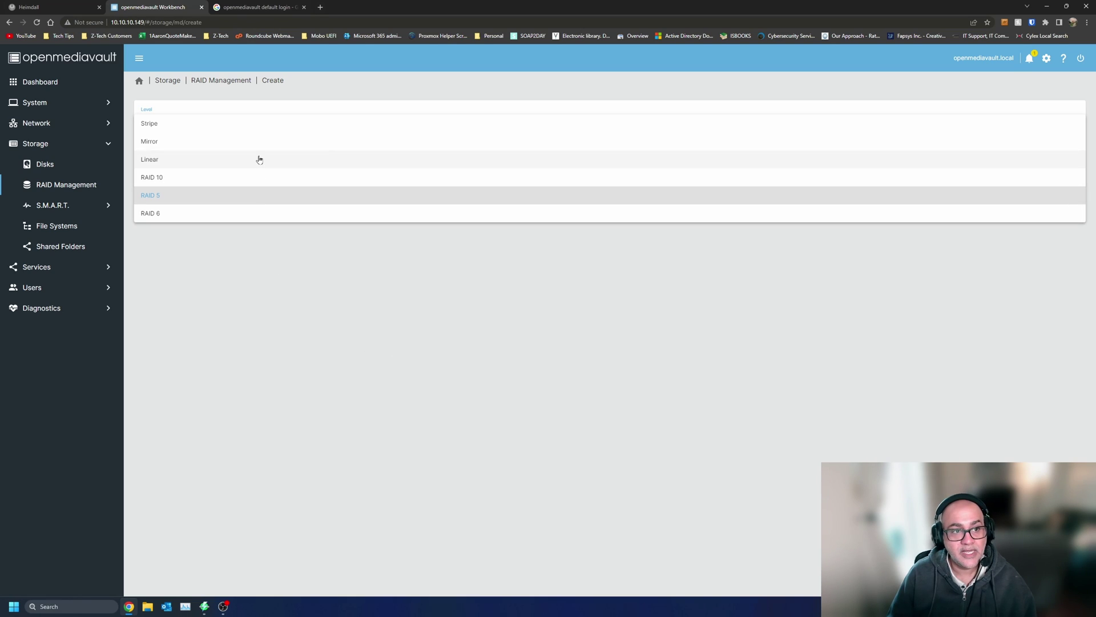
click(268, 345)
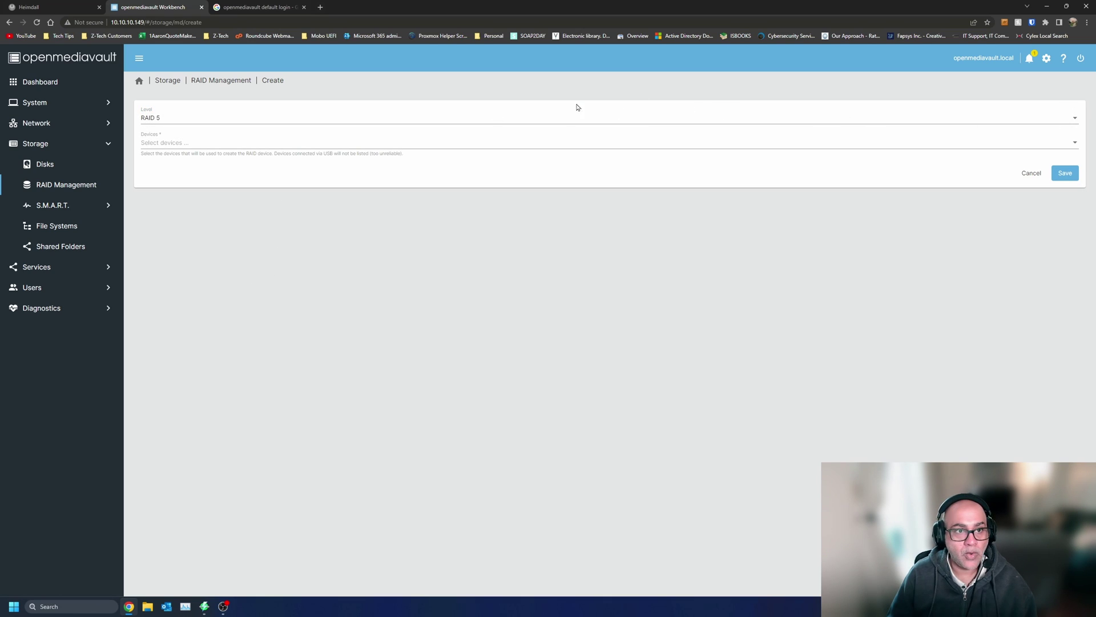
- Clear all notifications and glance at the help links
click(1030, 58)
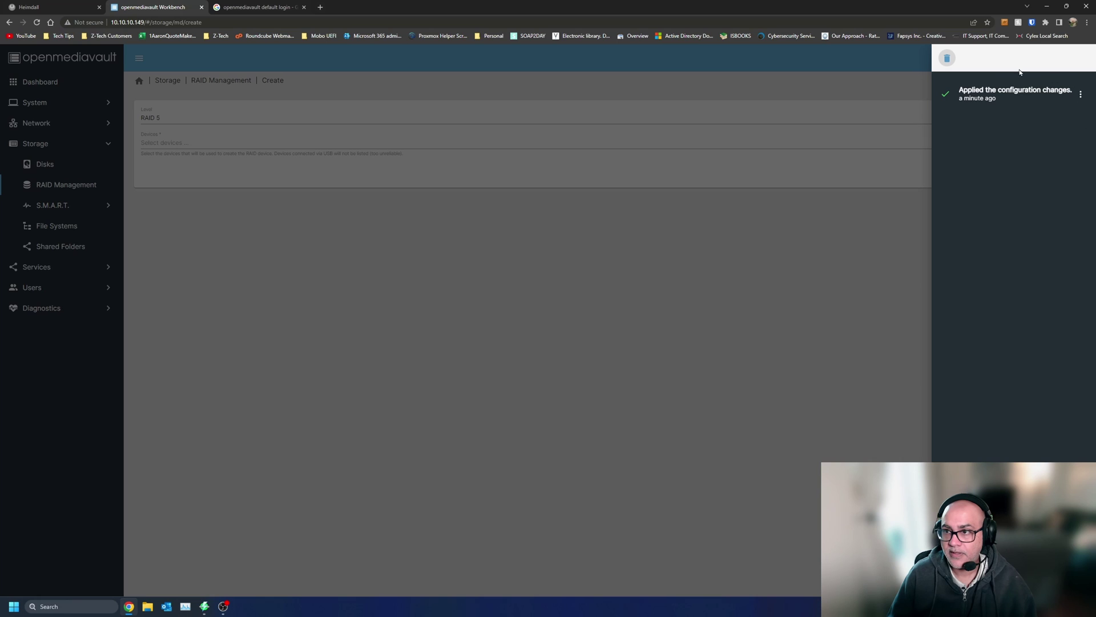
click(947, 58)
click(858, 347)
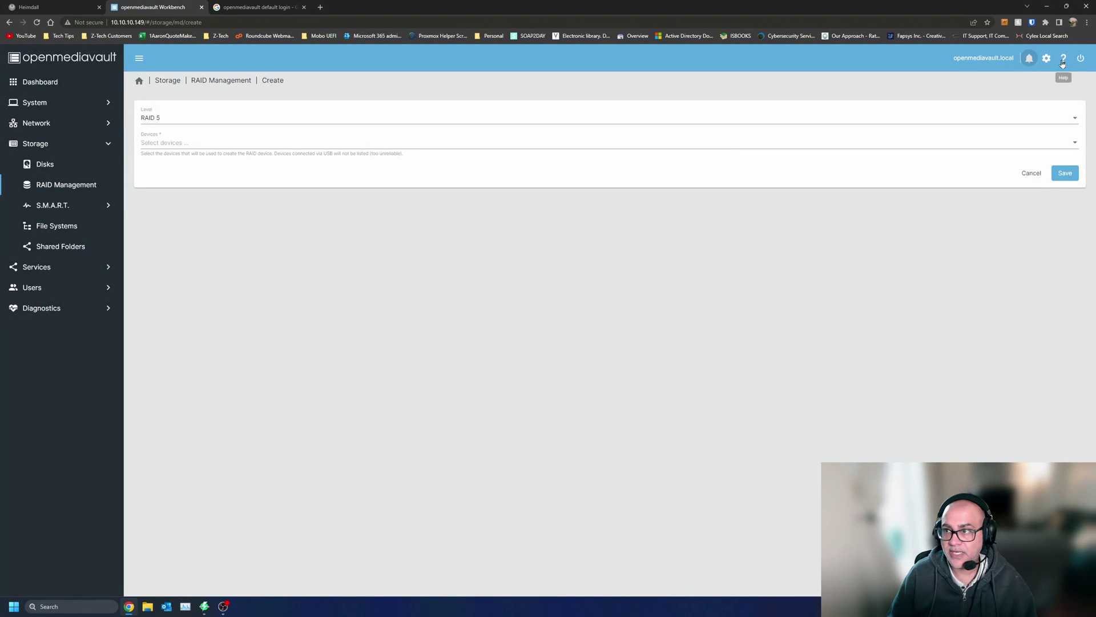
click(1063, 59)
click(846, 362)
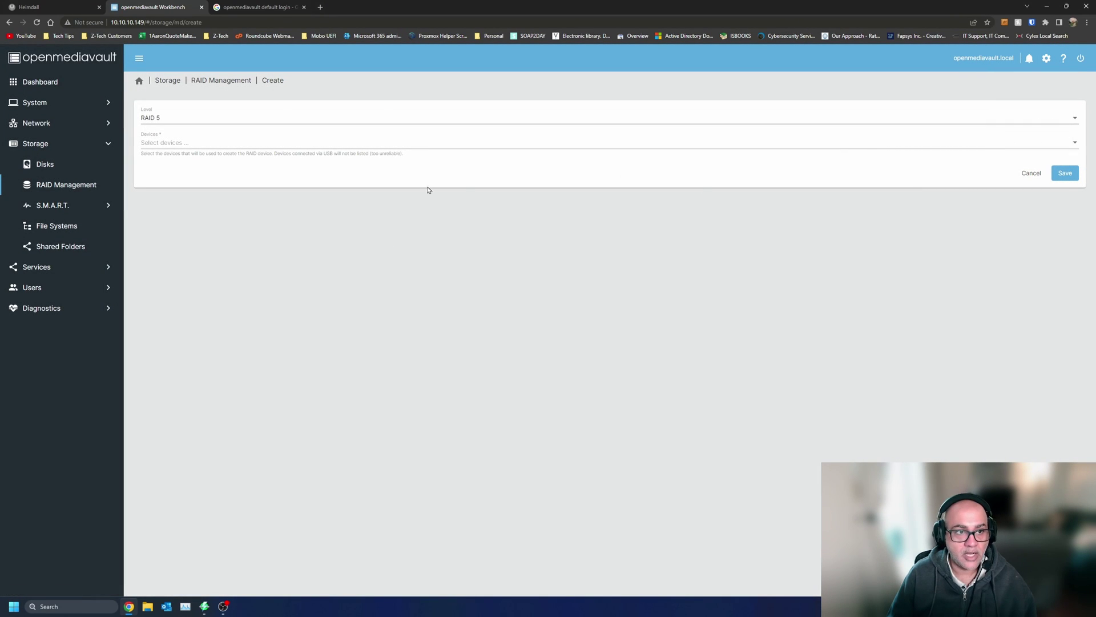
- Try RAID 5 and then RAID 10 as the array level
click(1075, 118)
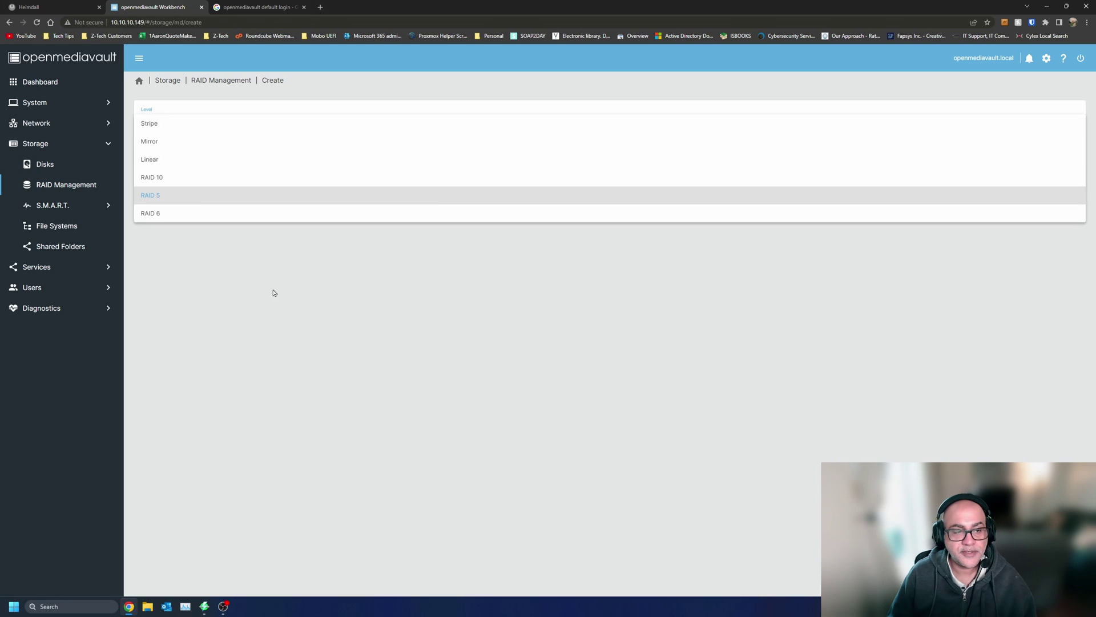
click(189, 197)
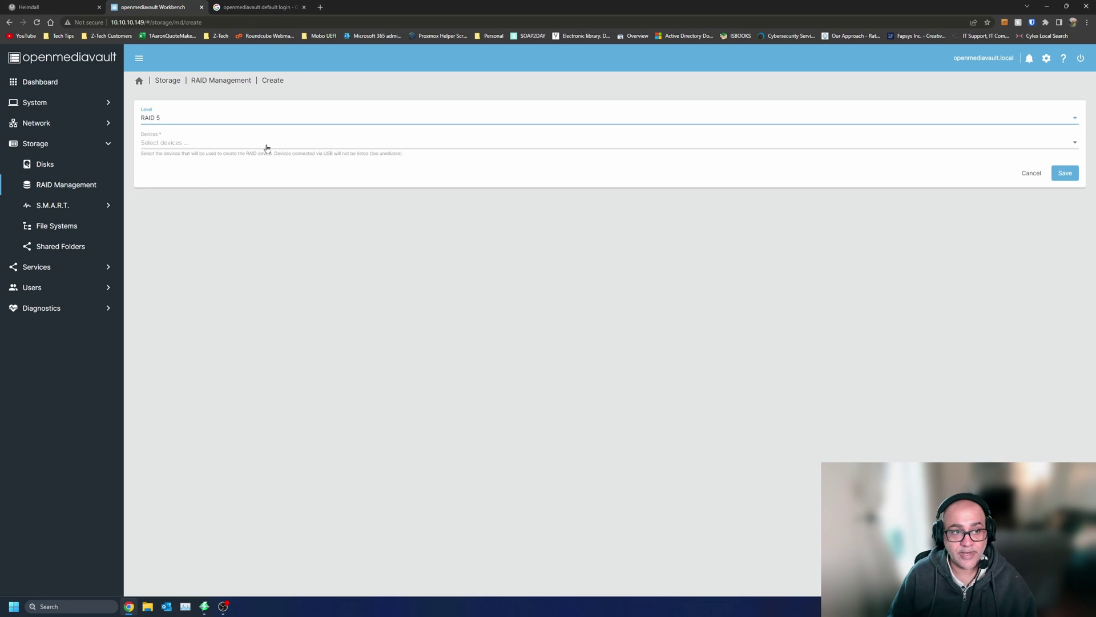
key(Tab)
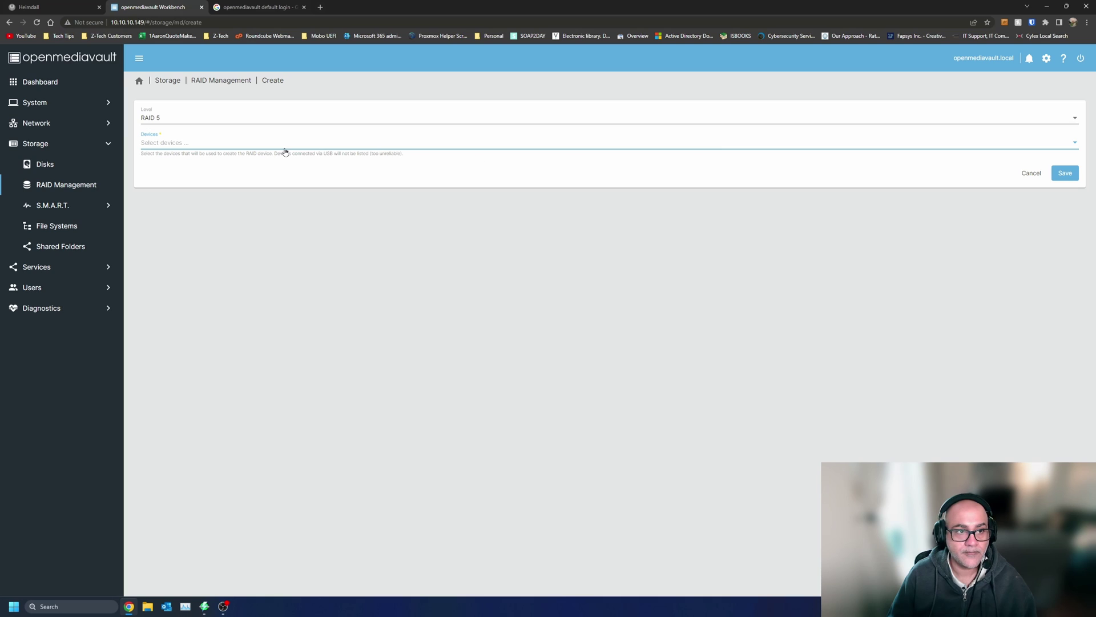
click(285, 121)
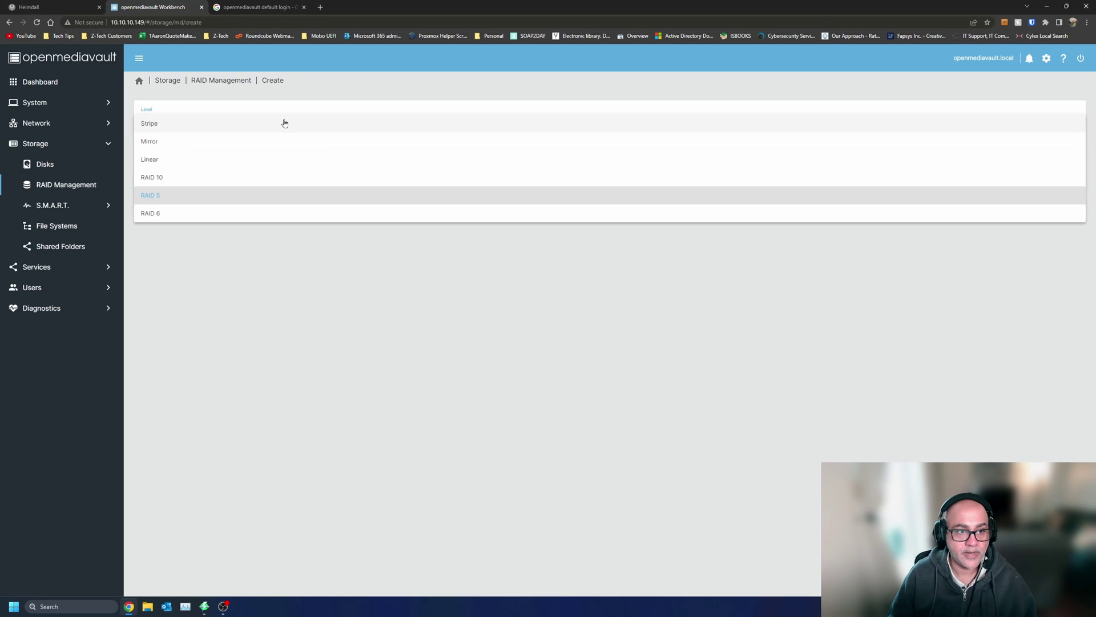
click(251, 186)
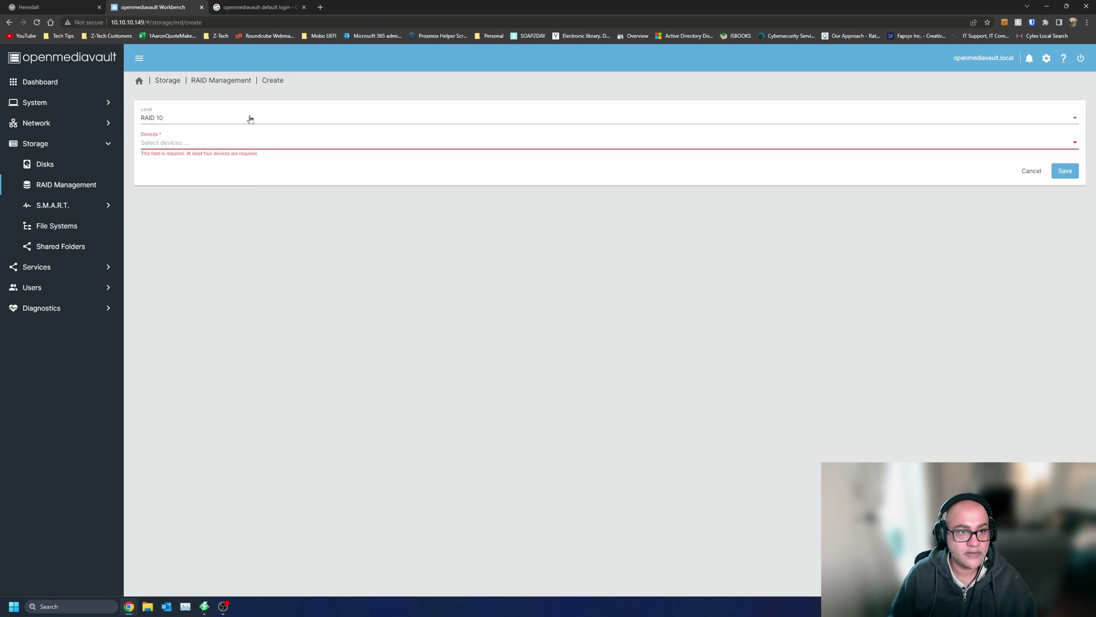
- Switch the level through RAID 6 and Mirror, settling on Stripe with no devices chosen
click(251, 119)
click(232, 151)
click(252, 118)
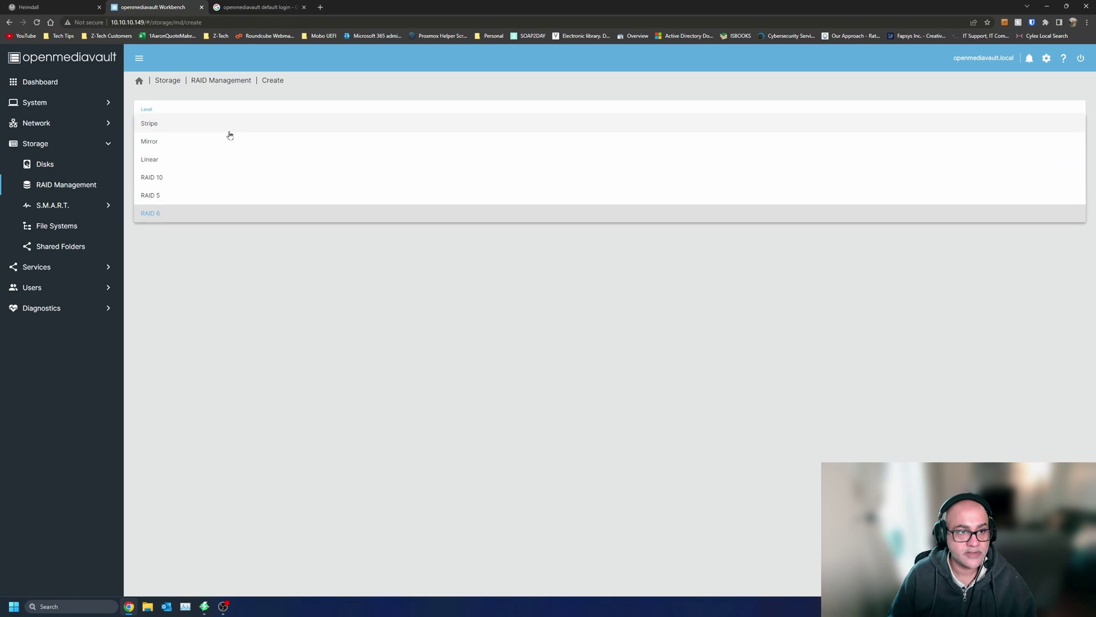
click(231, 141)
double_click(235, 147)
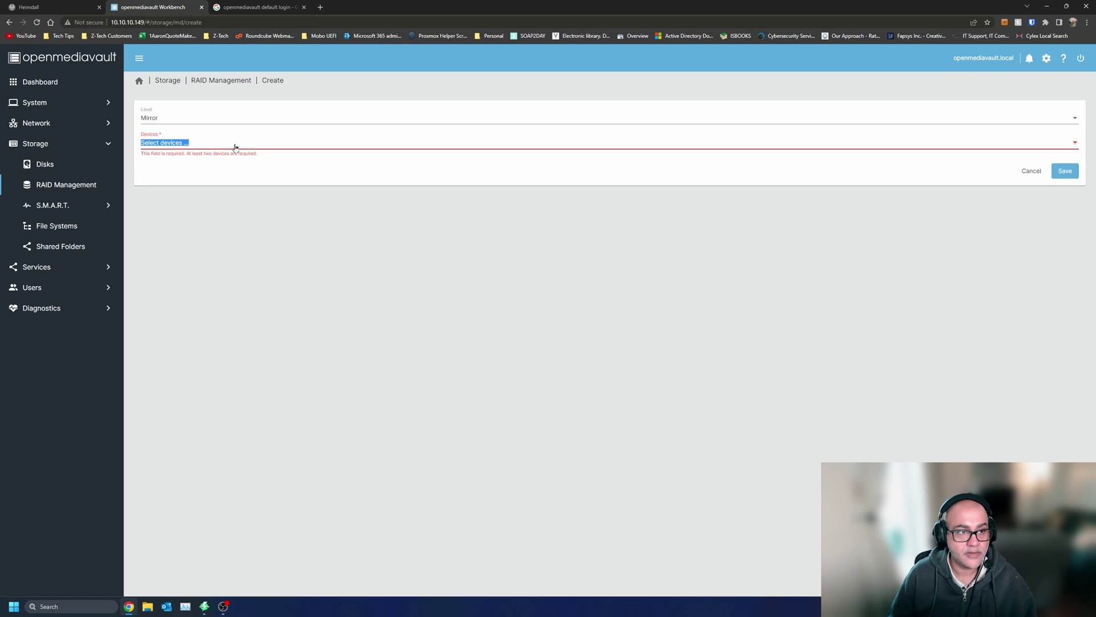
click(232, 118)
click(233, 104)
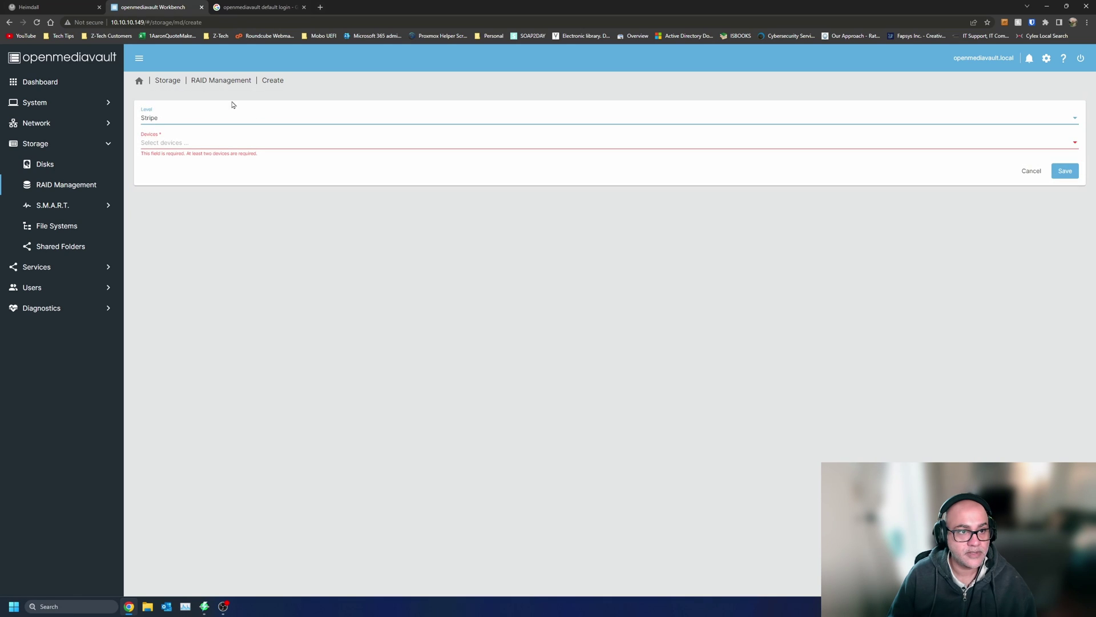
click(218, 145)
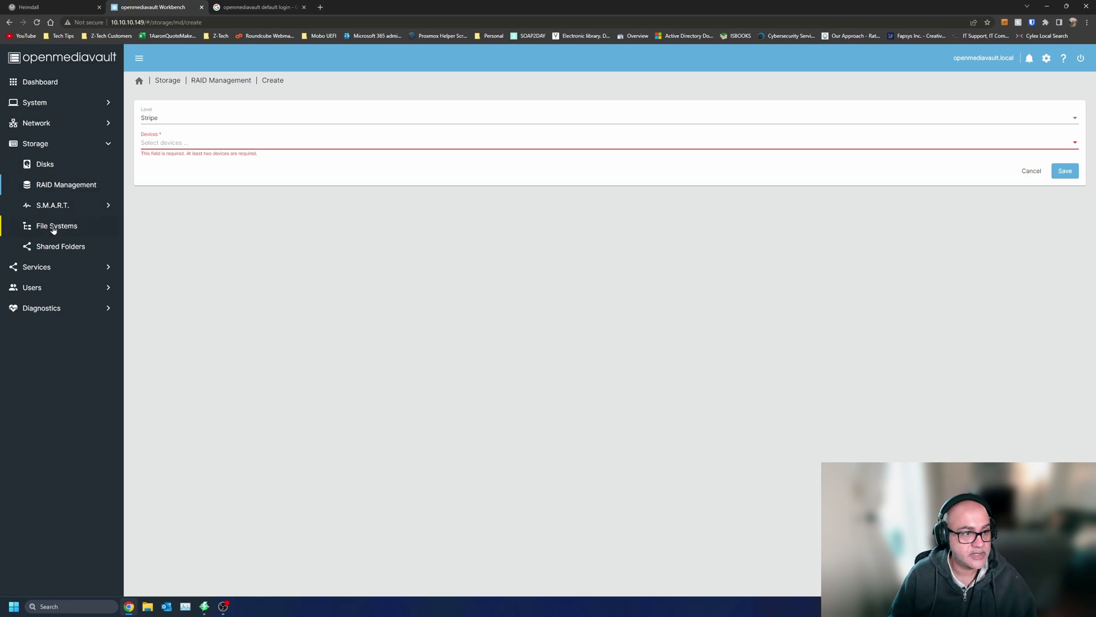
- Select /dev/sda in the Disks list and open its settings form
click(48, 165)
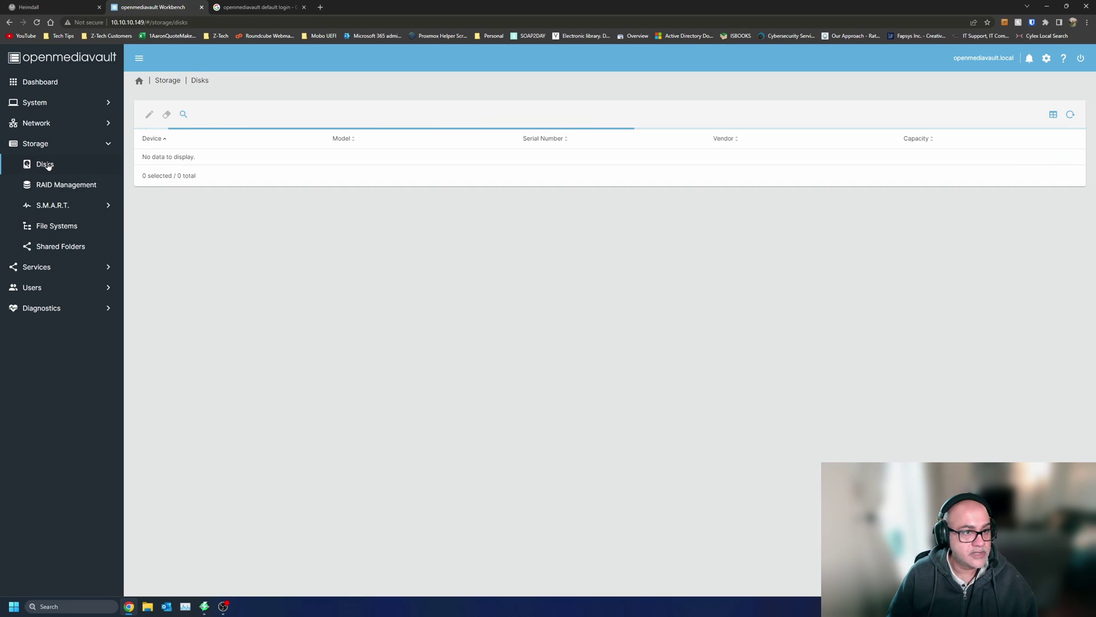
click(407, 169)
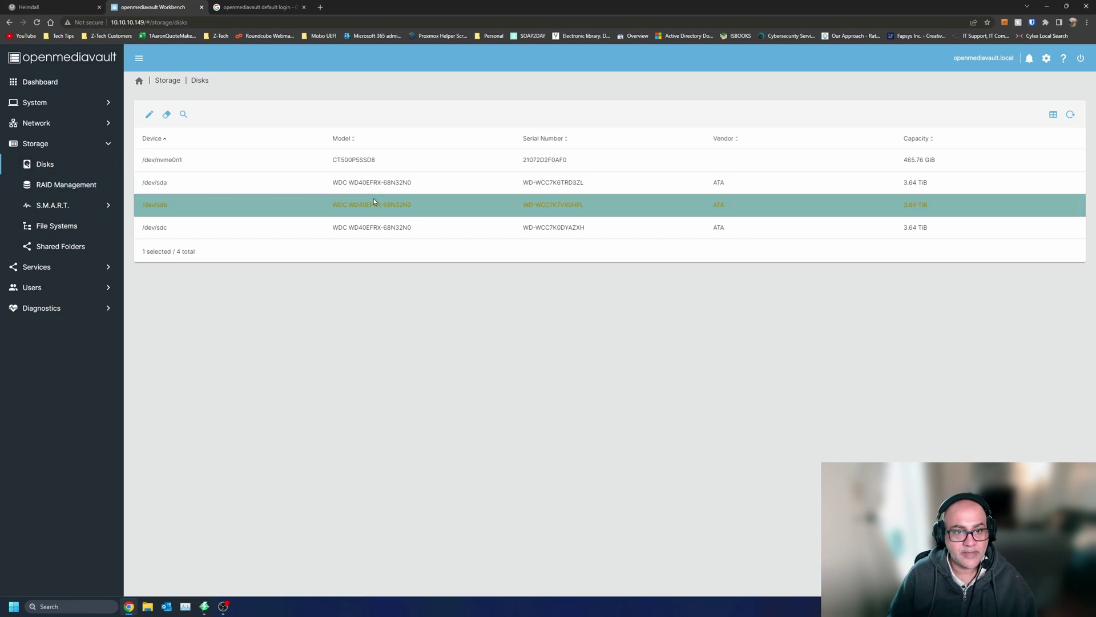
click(381, 182)
right_click(381, 183)
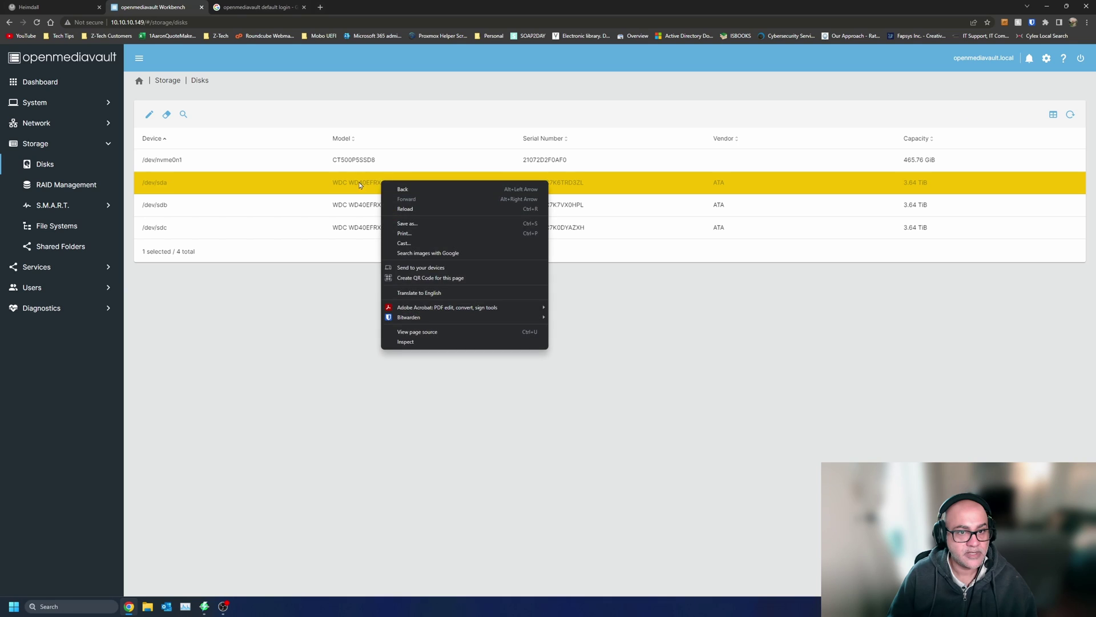
key(Escape)
click(149, 114)
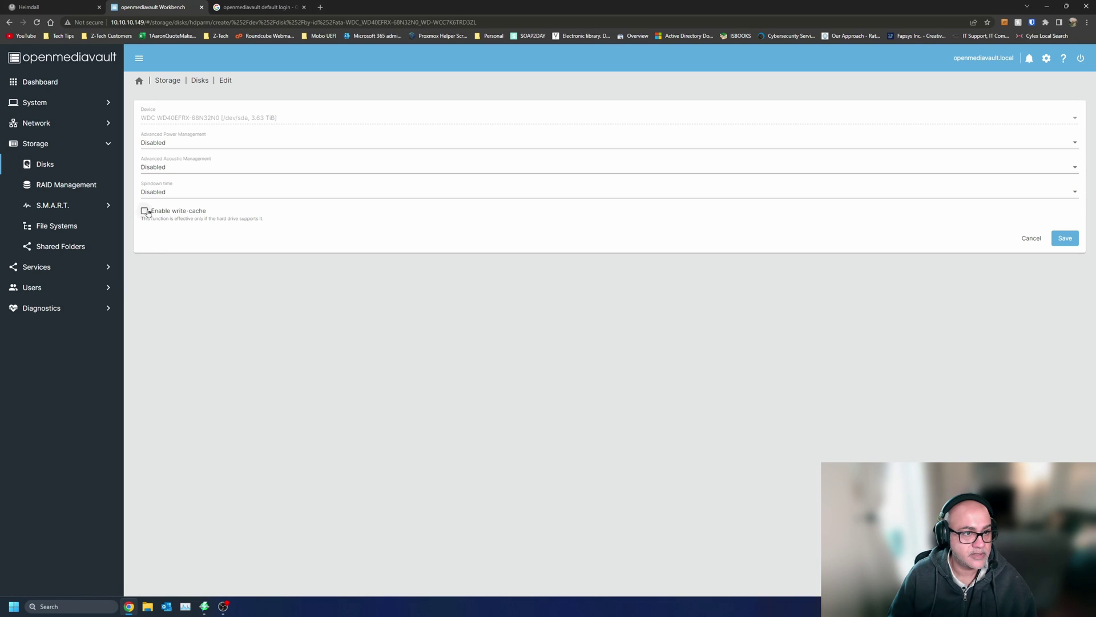
- Leave power management, acoustic management and spindown time all Disabled, then return home
click(195, 142)
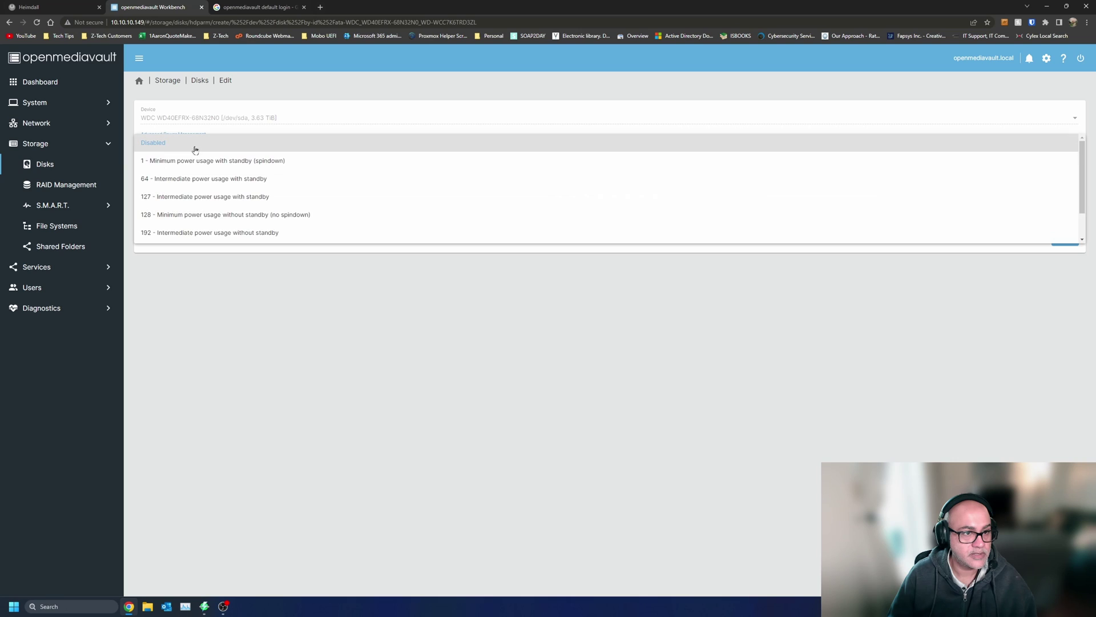
click(196, 148)
click(206, 168)
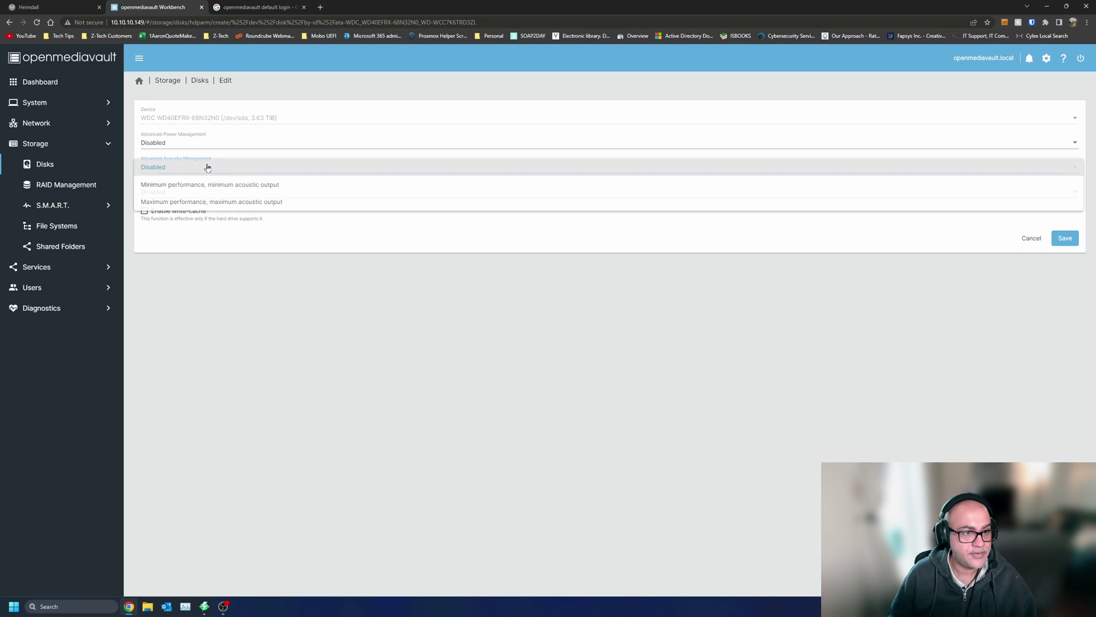
click(220, 337)
click(229, 193)
click(235, 406)
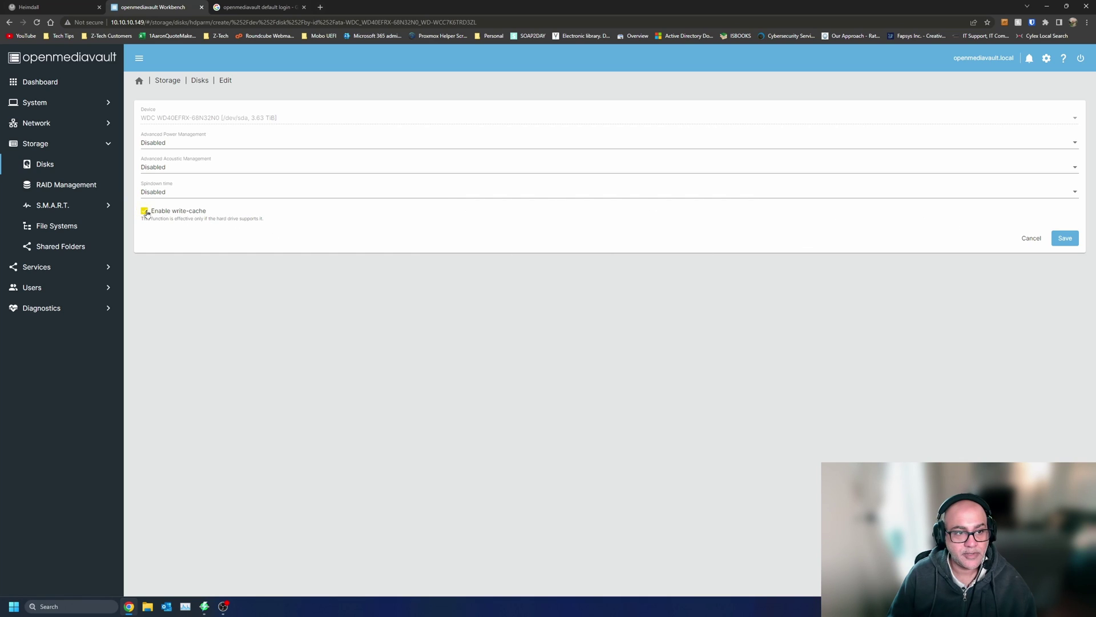
click(139, 81)
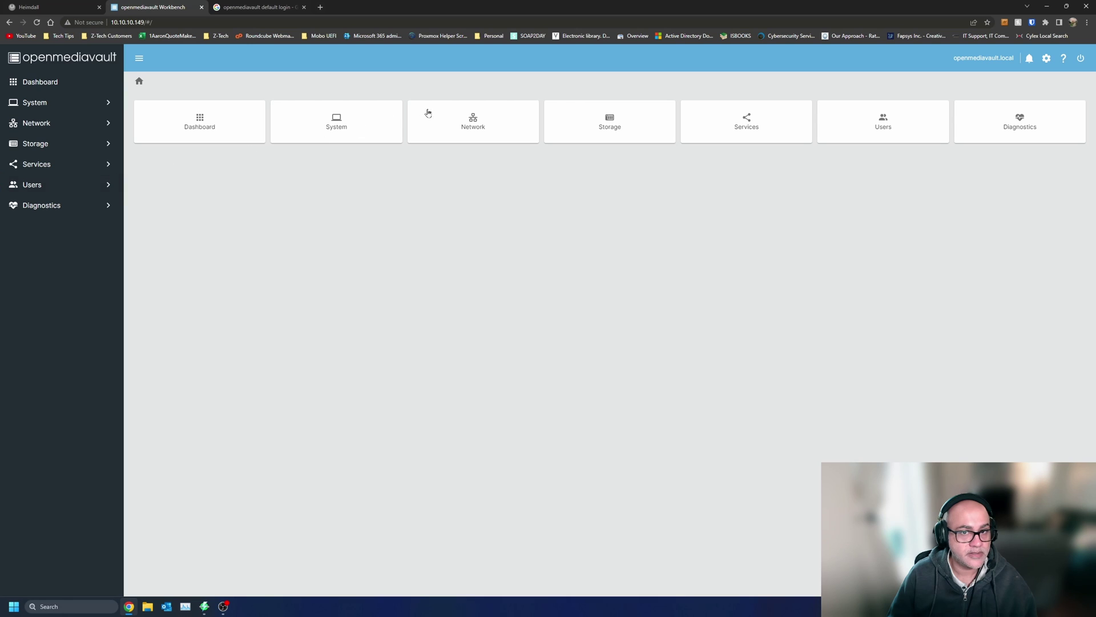
- From the Dashboard, browse /dev/sdc's S.M.A.R.T. attributes, self-test logs and extended information, then return to RAID Management
click(57, 146)
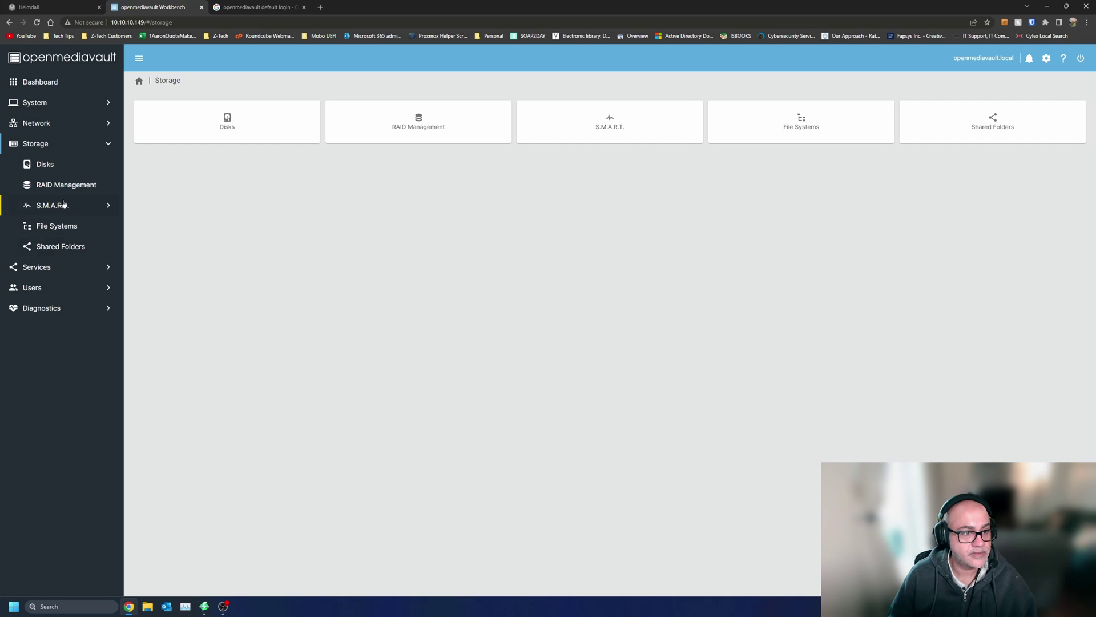
click(52, 85)
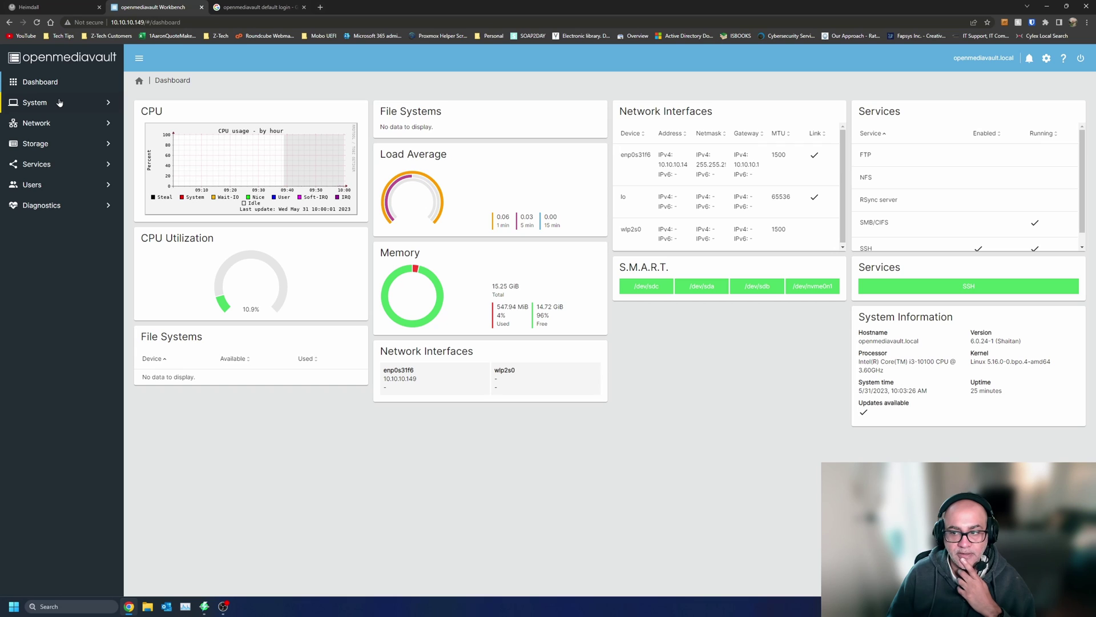
click(640, 287)
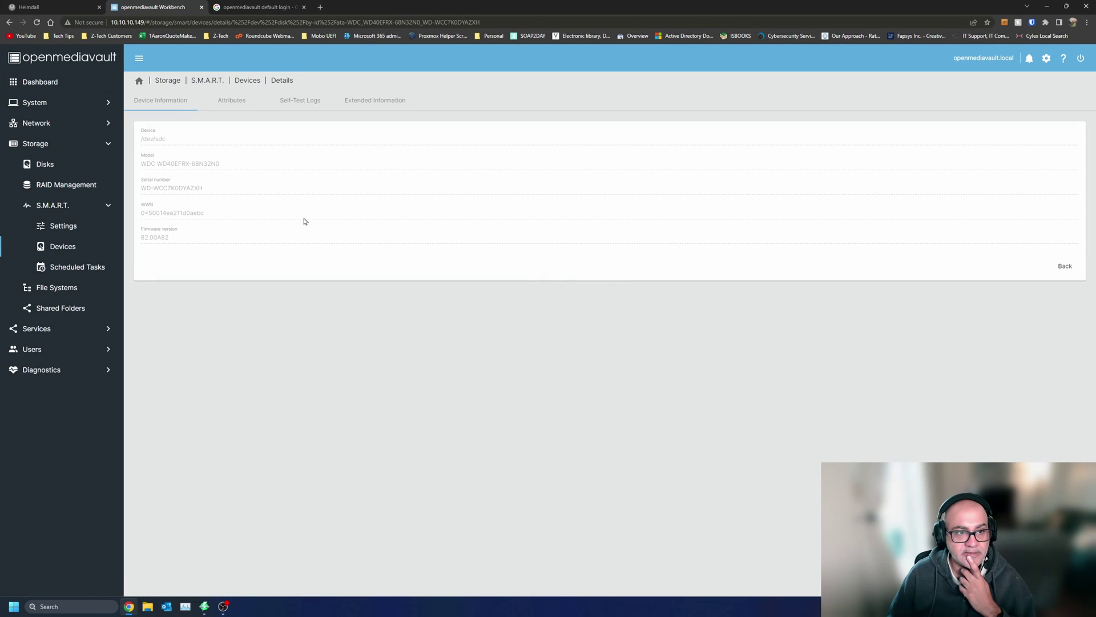
click(235, 103)
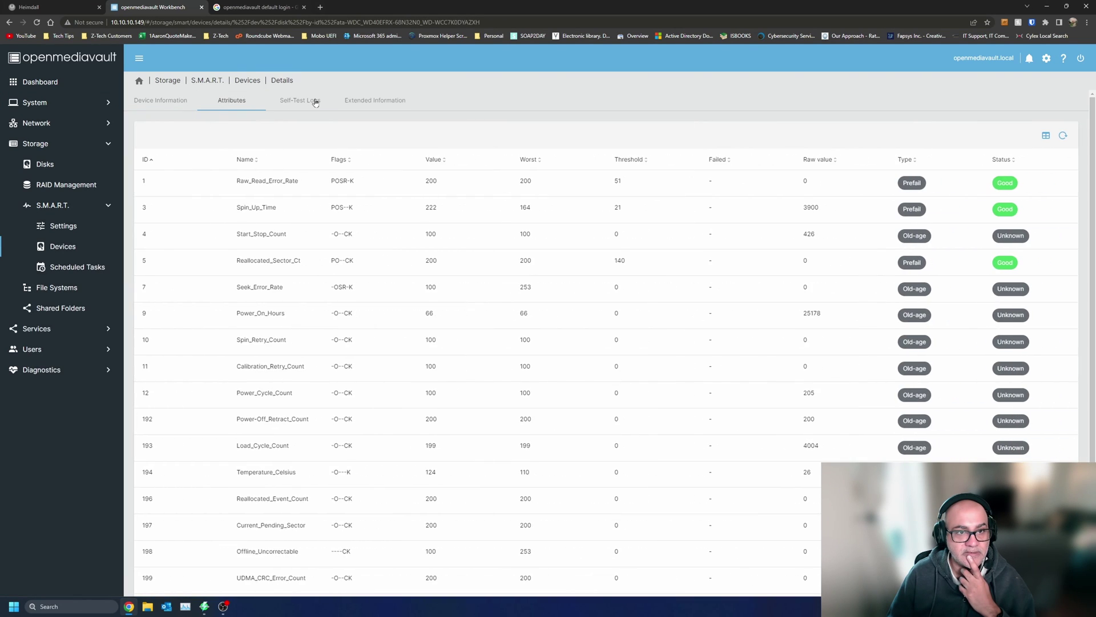
click(313, 100)
click(408, 106)
click(72, 186)
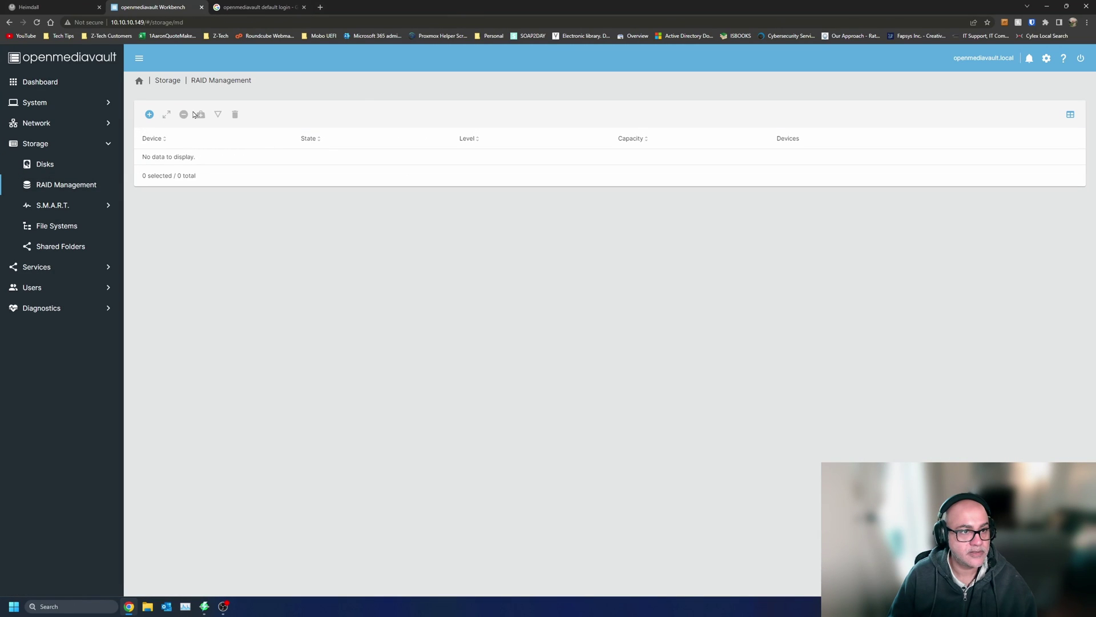
- Attempt to save a RAID 5 array (refused, needs three devices), switch to Stripe, then back out
click(150, 115)
click(231, 144)
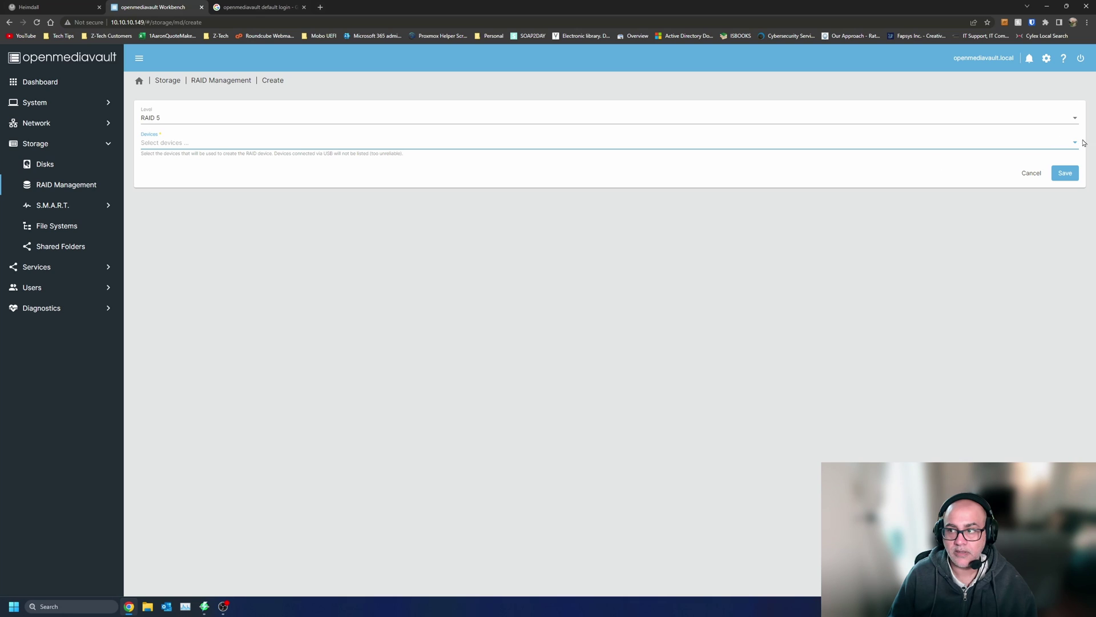
click(1066, 173)
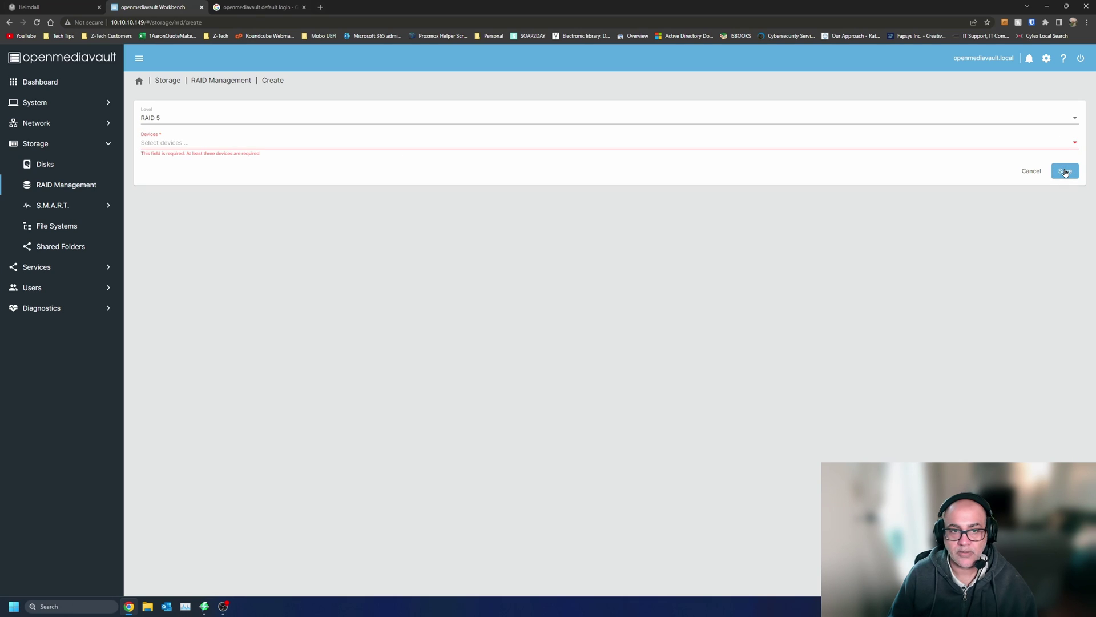
click(217, 115)
click(211, 132)
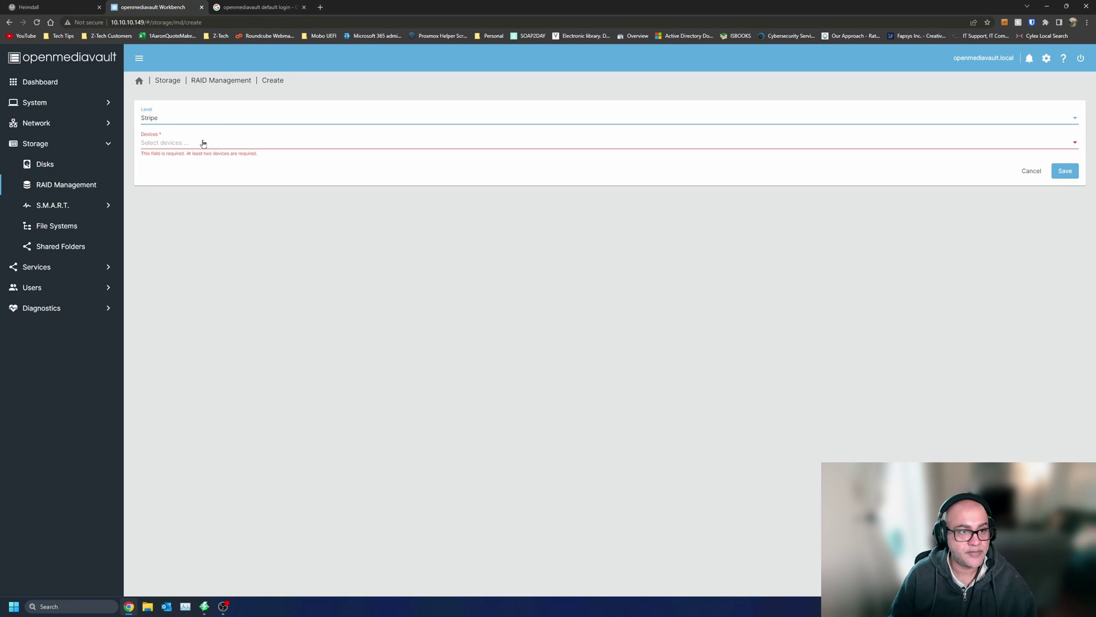
triple_click(271, 148)
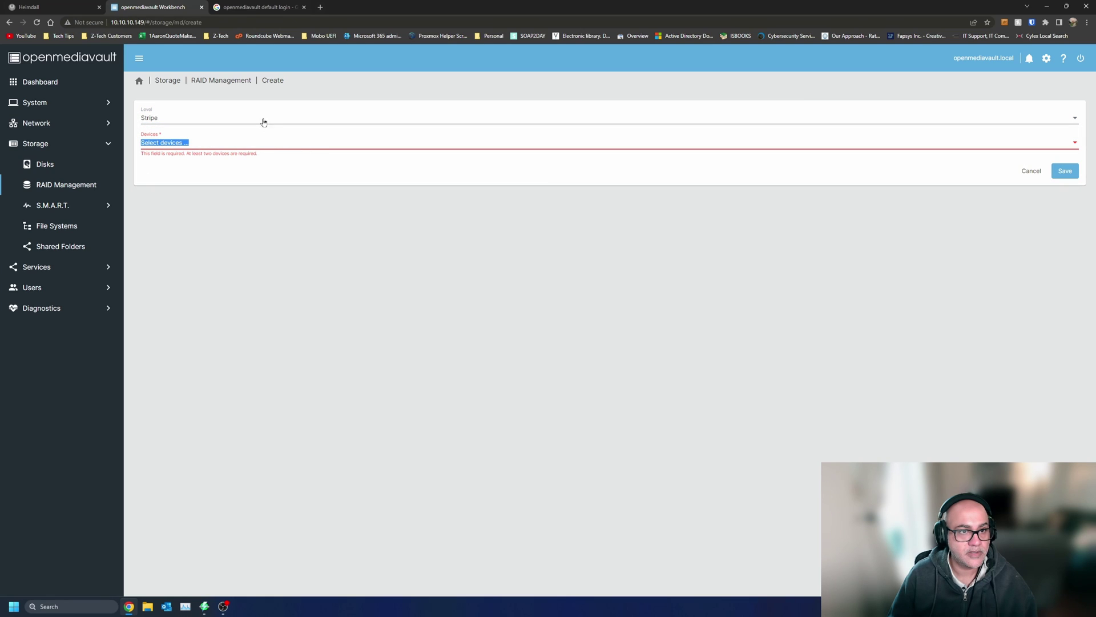
click(243, 85)
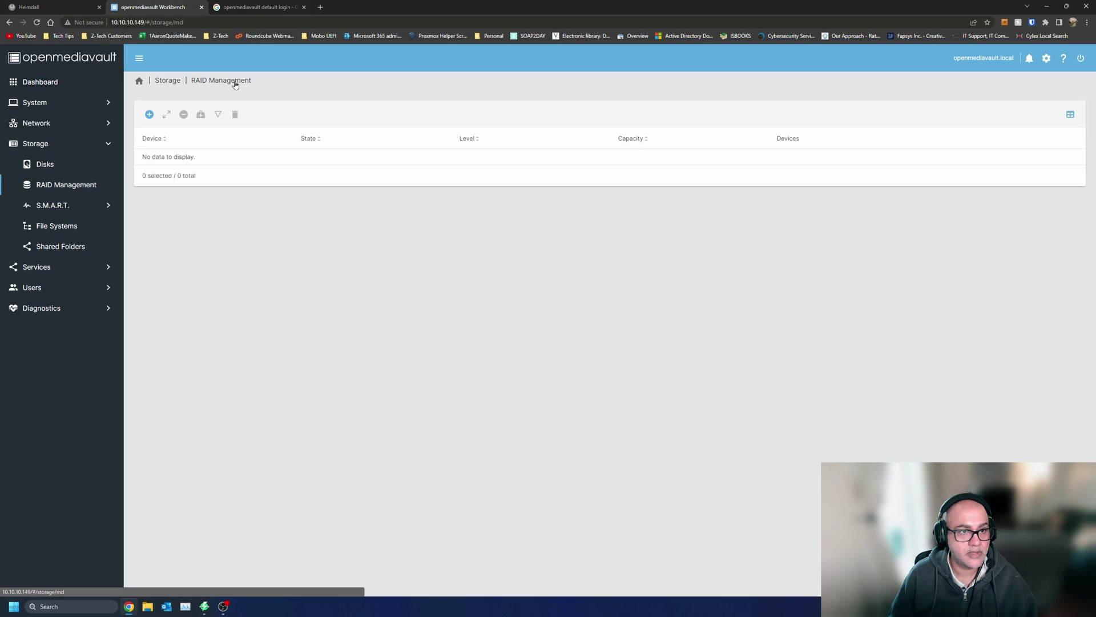
- From the Storage disk list, quick-wipe /dev/sda and close the wipe output
click(180, 85)
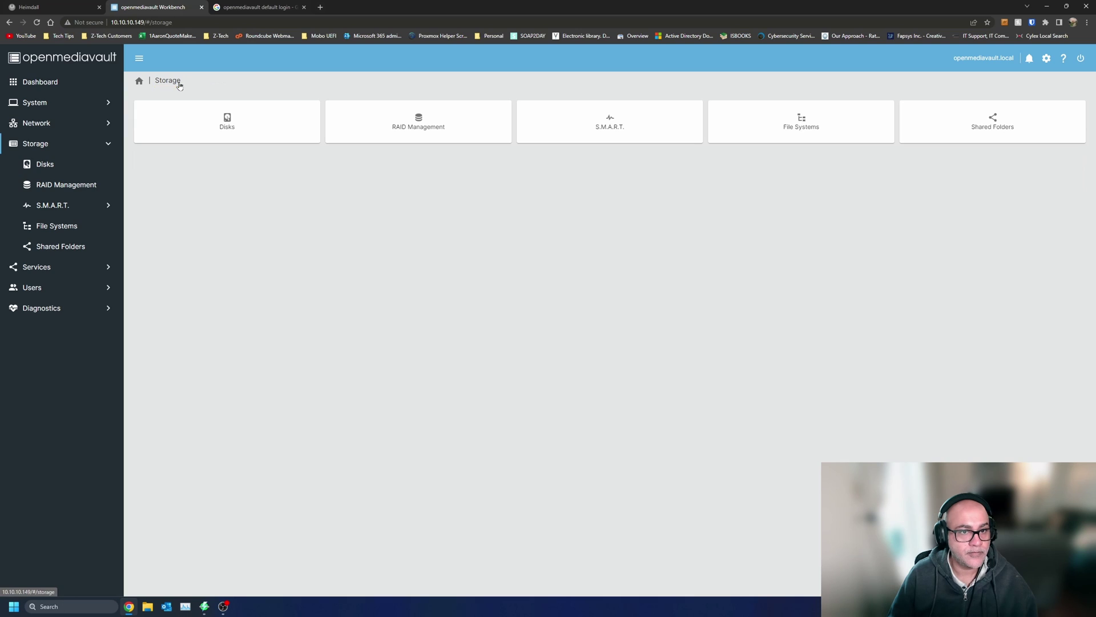
click(239, 117)
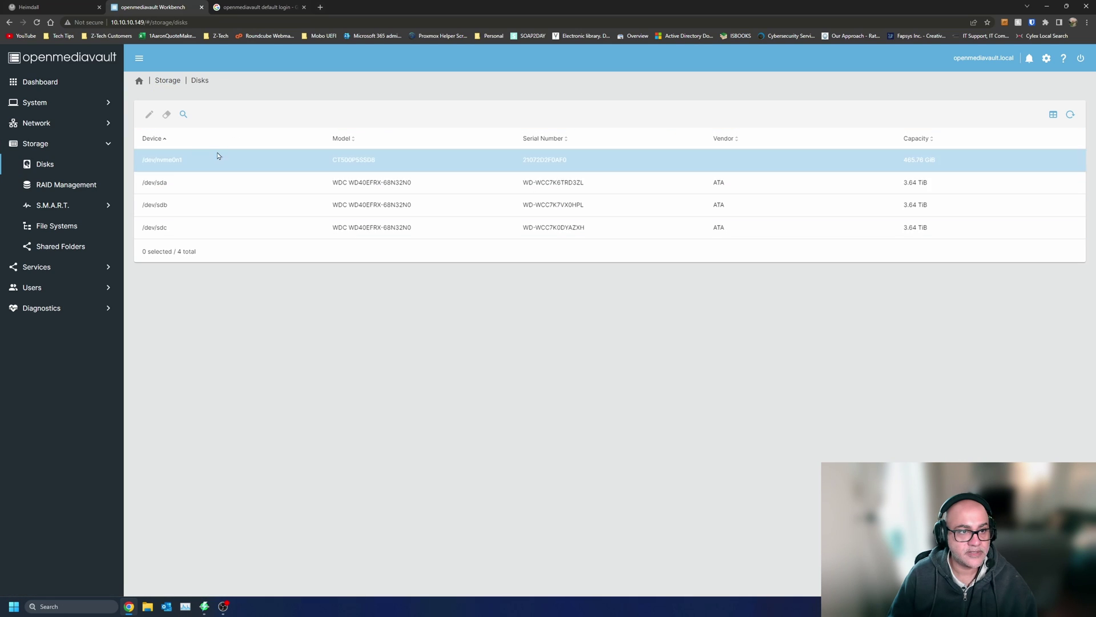
click(177, 182)
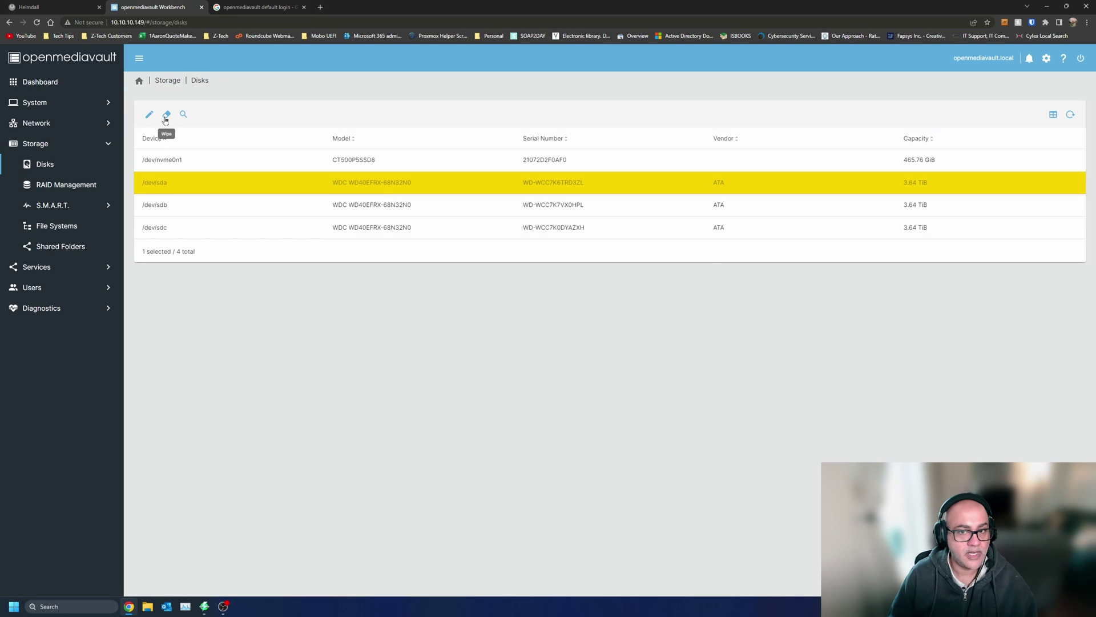
click(167, 117)
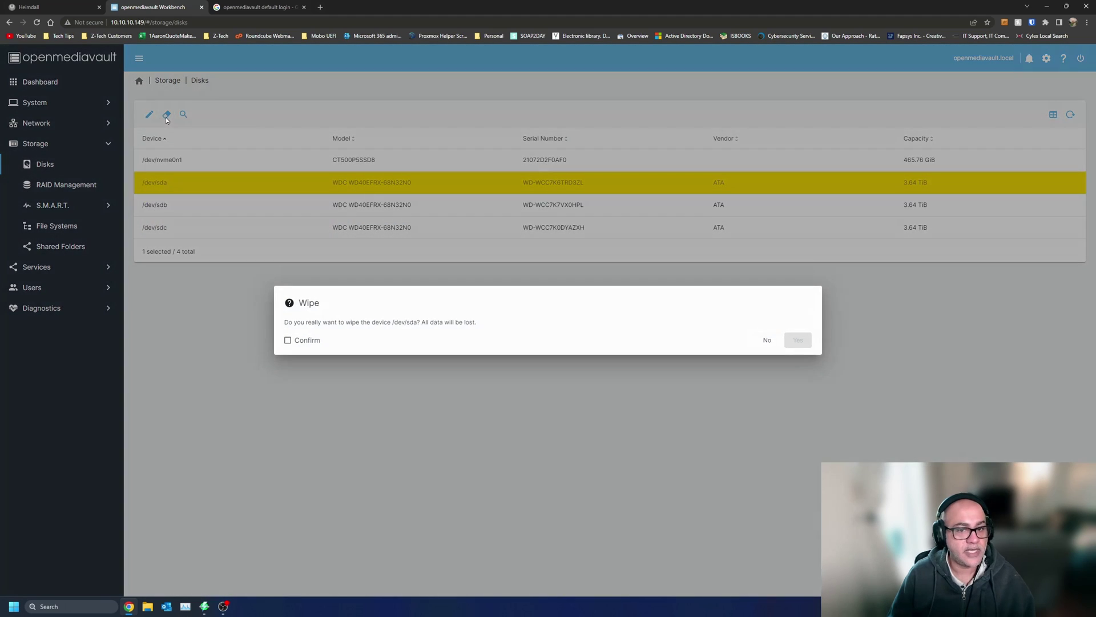
click(298, 341)
click(798, 341)
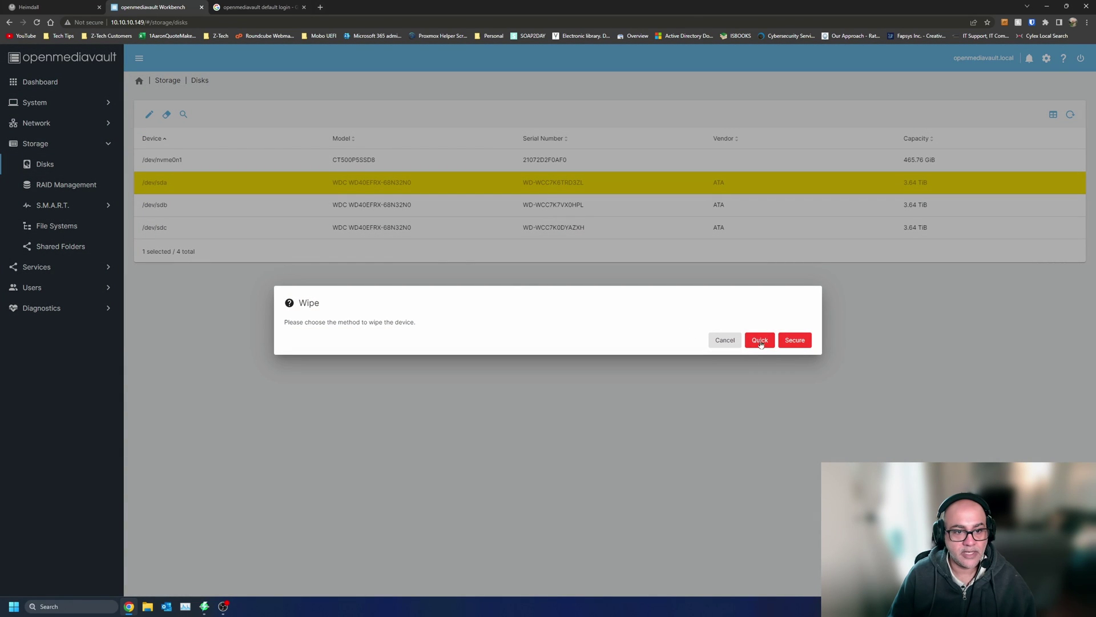
click(761, 342)
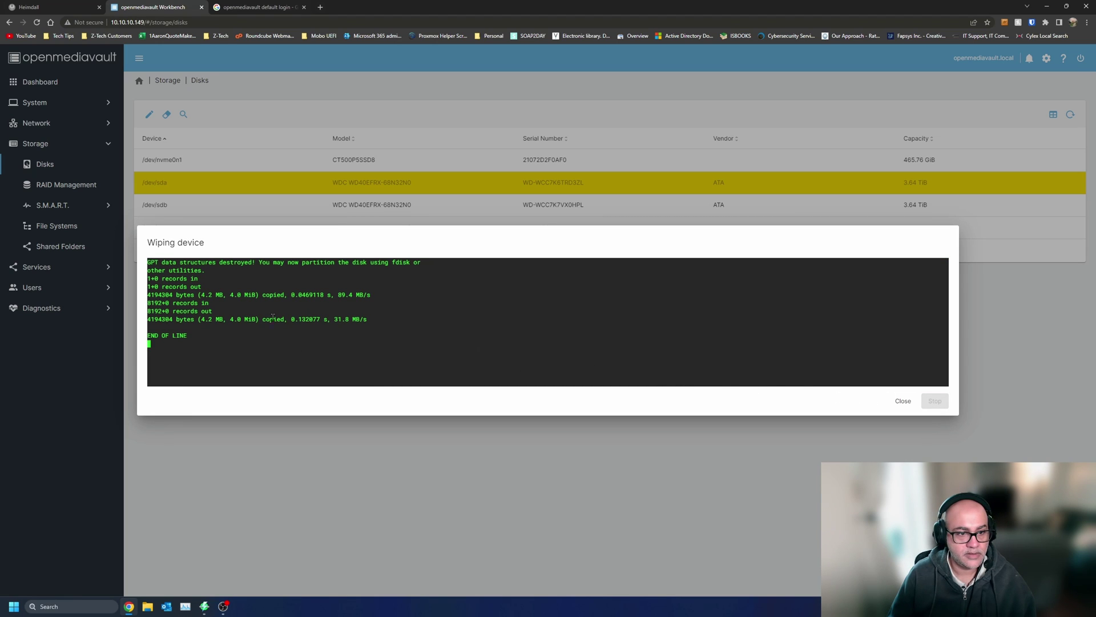
click(899, 400)
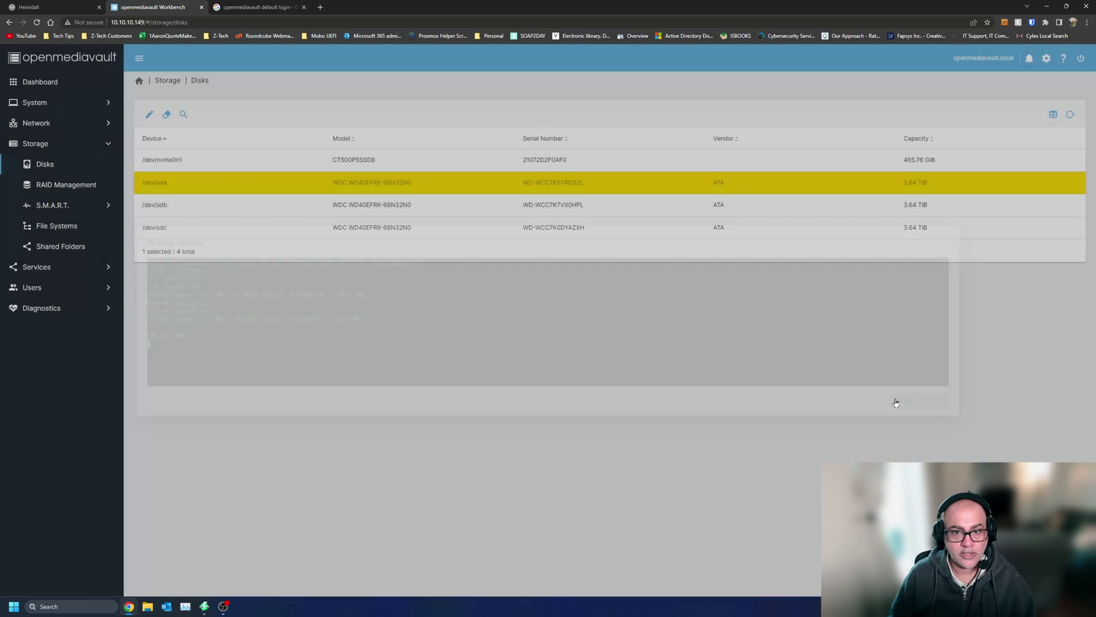
- Quick-wipe /dev/sdb, confirming data loss, and close the finished output
click(571, 205)
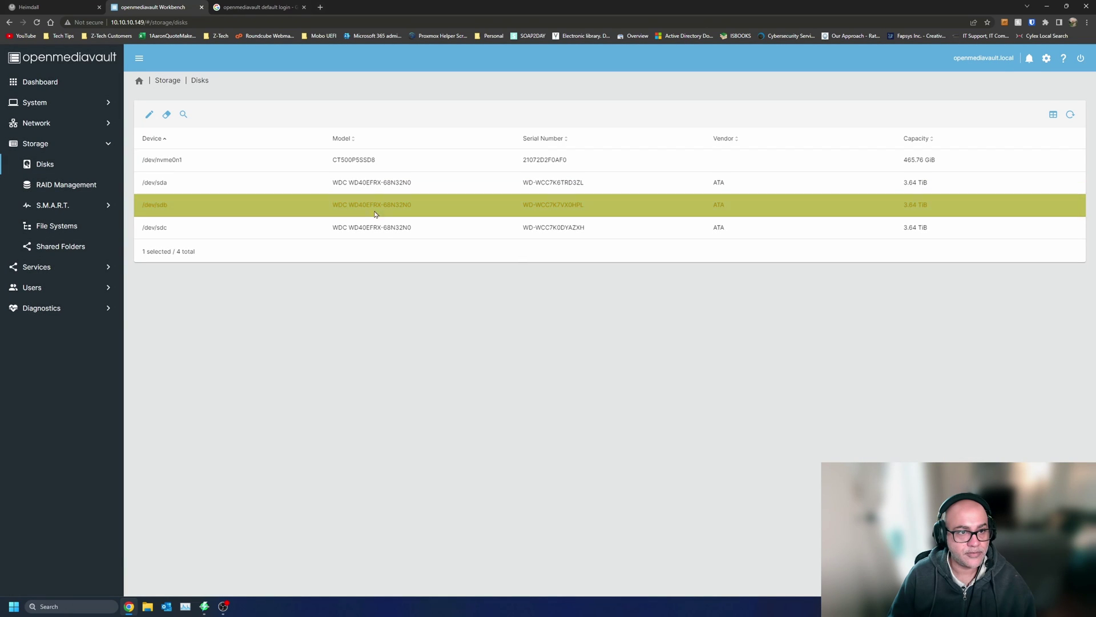
click(165, 115)
click(319, 345)
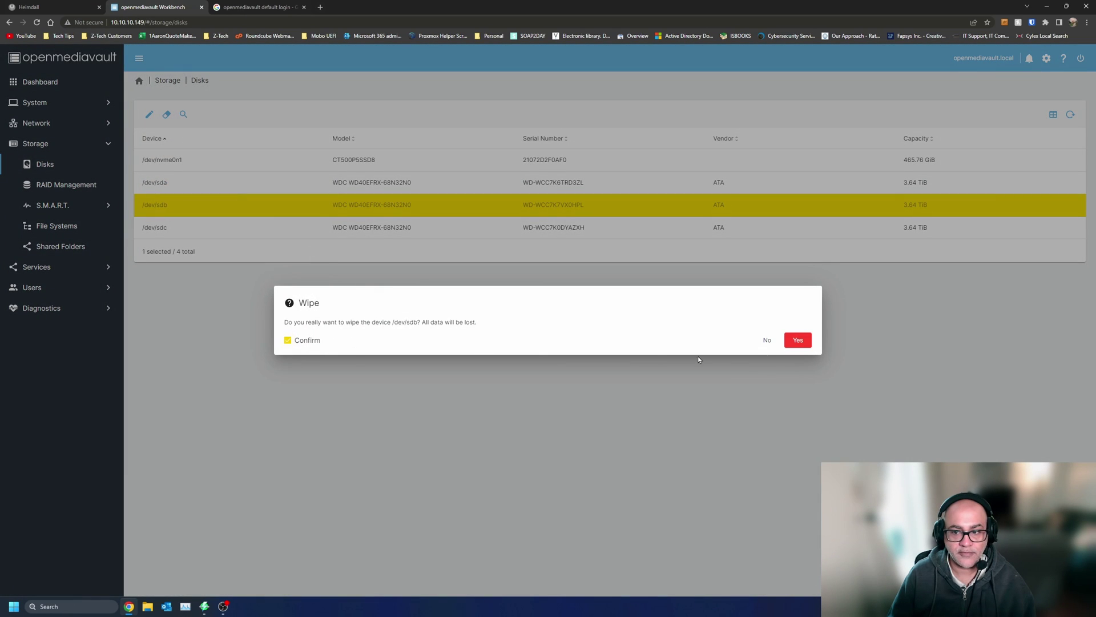
click(796, 342)
click(760, 341)
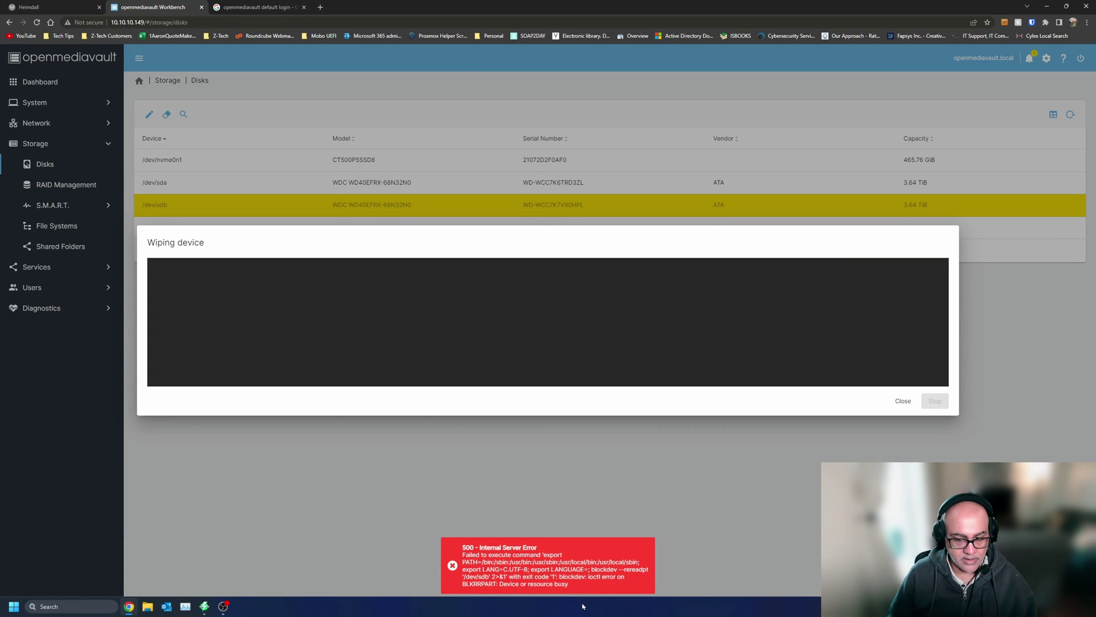
click(904, 401)
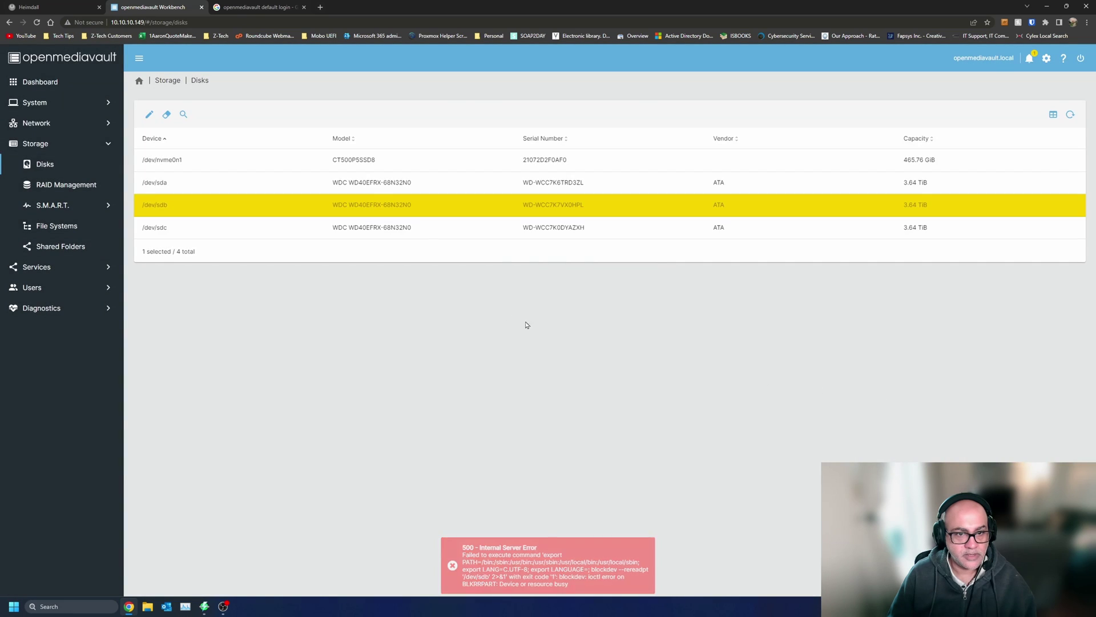
- Quick-wipe /dev/sdc, confirming data loss, and close the finished output
click(411, 228)
click(167, 114)
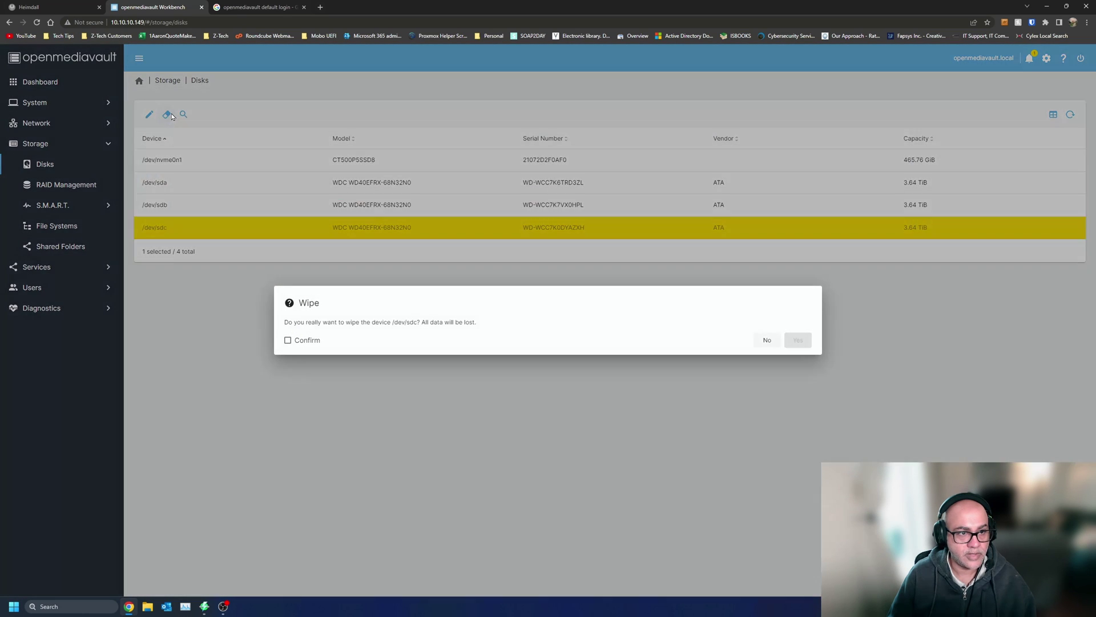
click(808, 347)
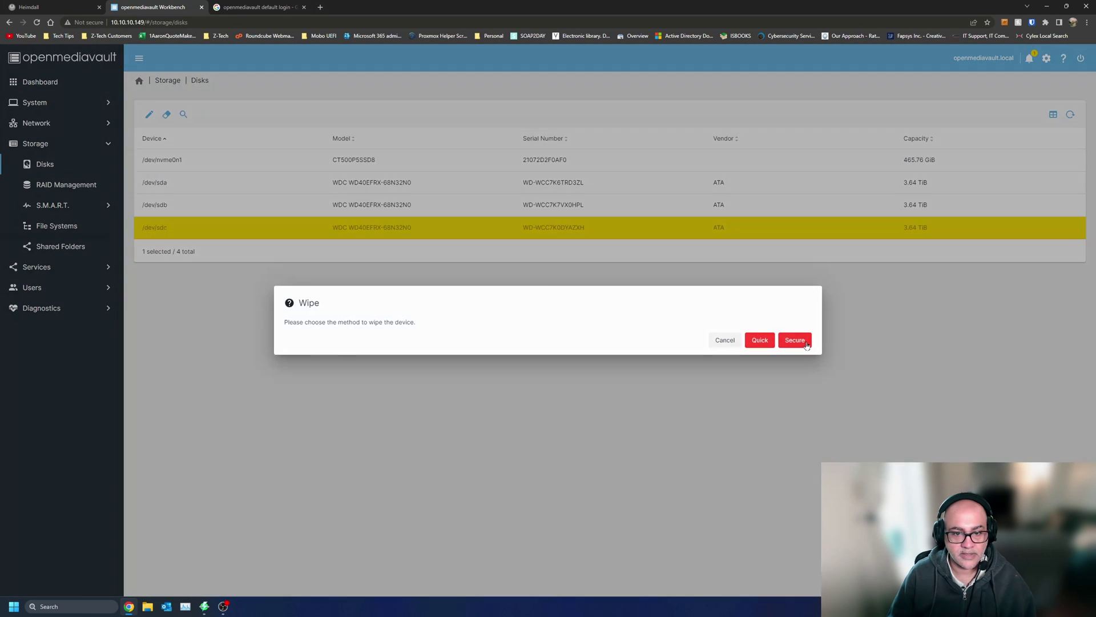
click(756, 344)
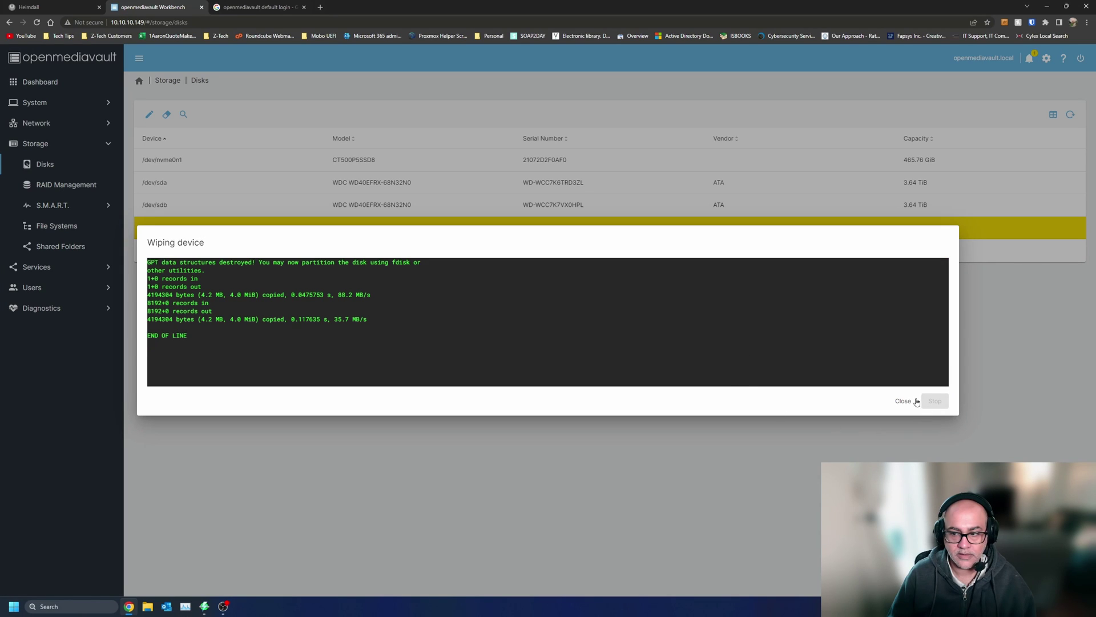
click(901, 402)
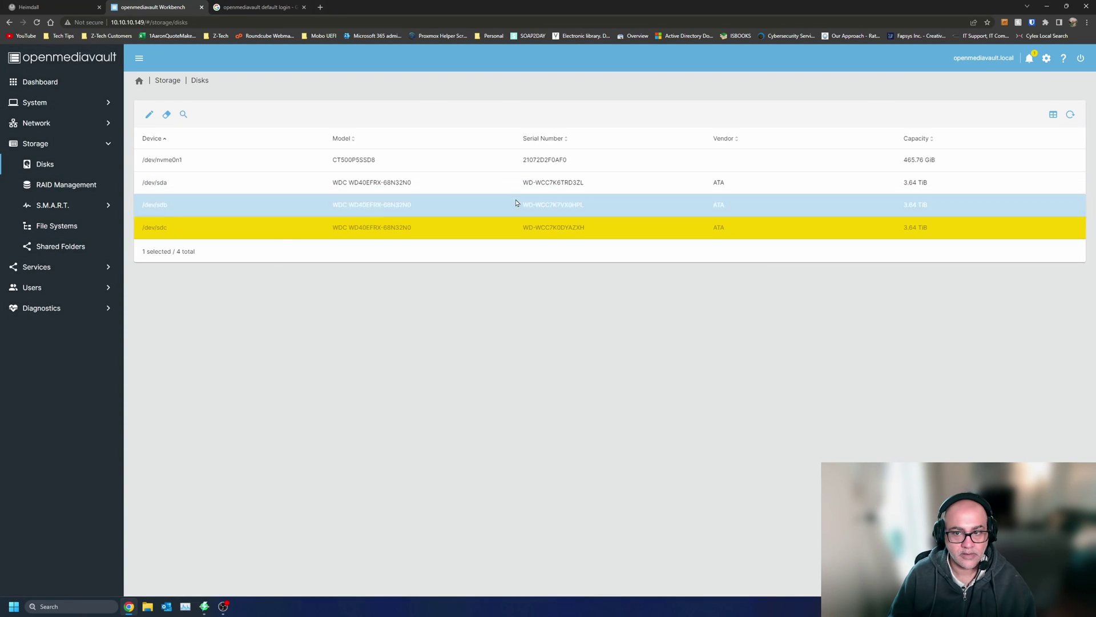
- Run another confirmed quick wipe of /dev/sdb
click(486, 211)
click(167, 114)
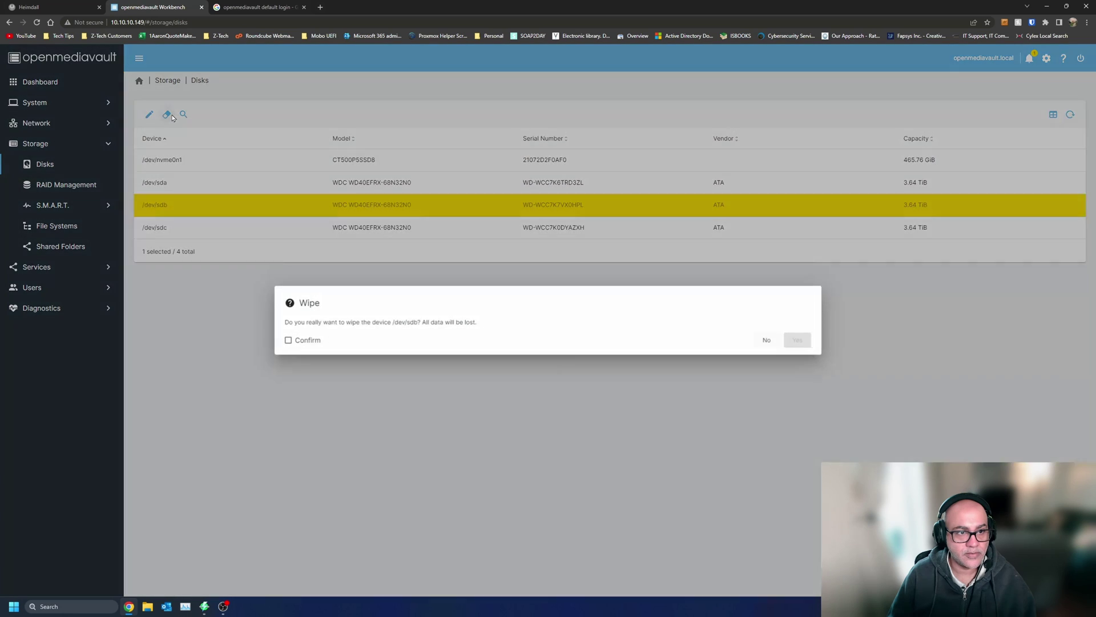
click(302, 342)
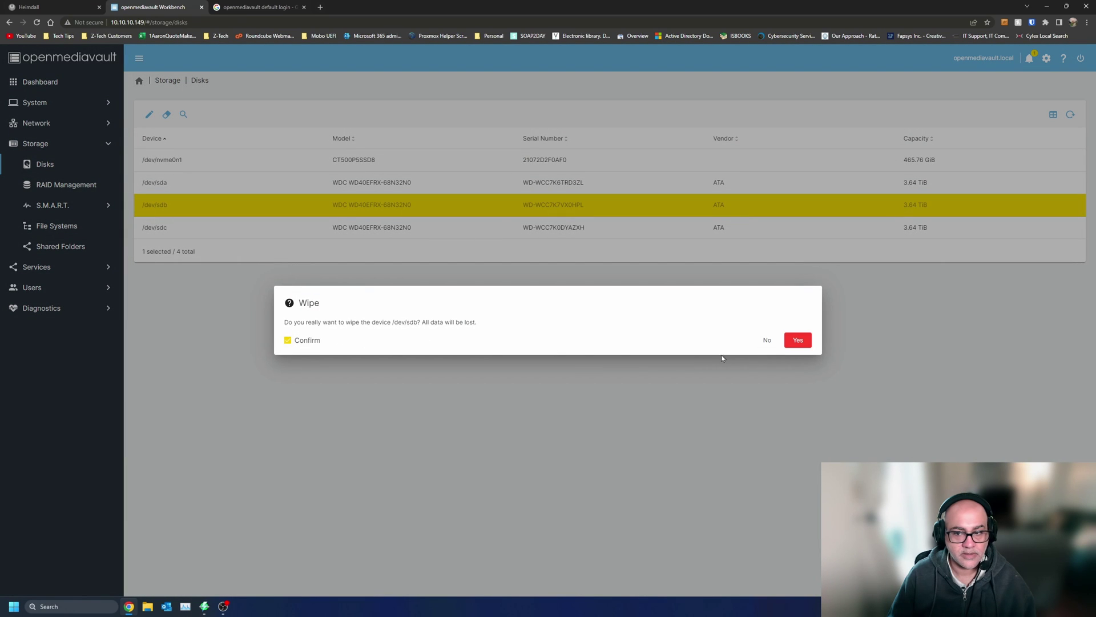
click(799, 343)
click(760, 341)
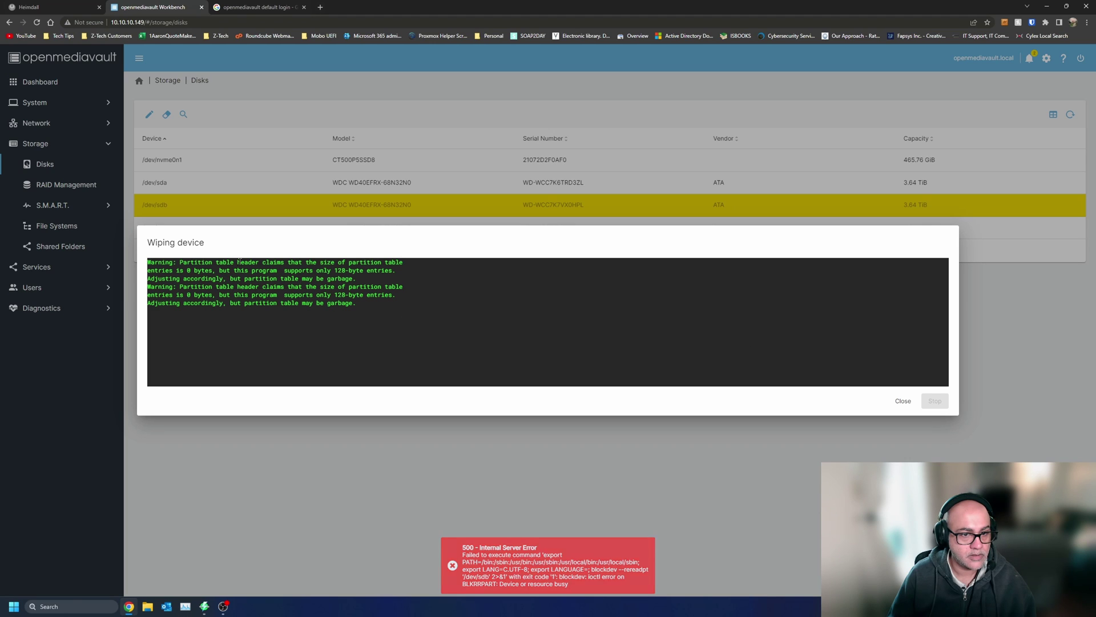
- Read the partition-table warning lines in the wipe output, then close it
drag(239, 263, 285, 295)
click(337, 301)
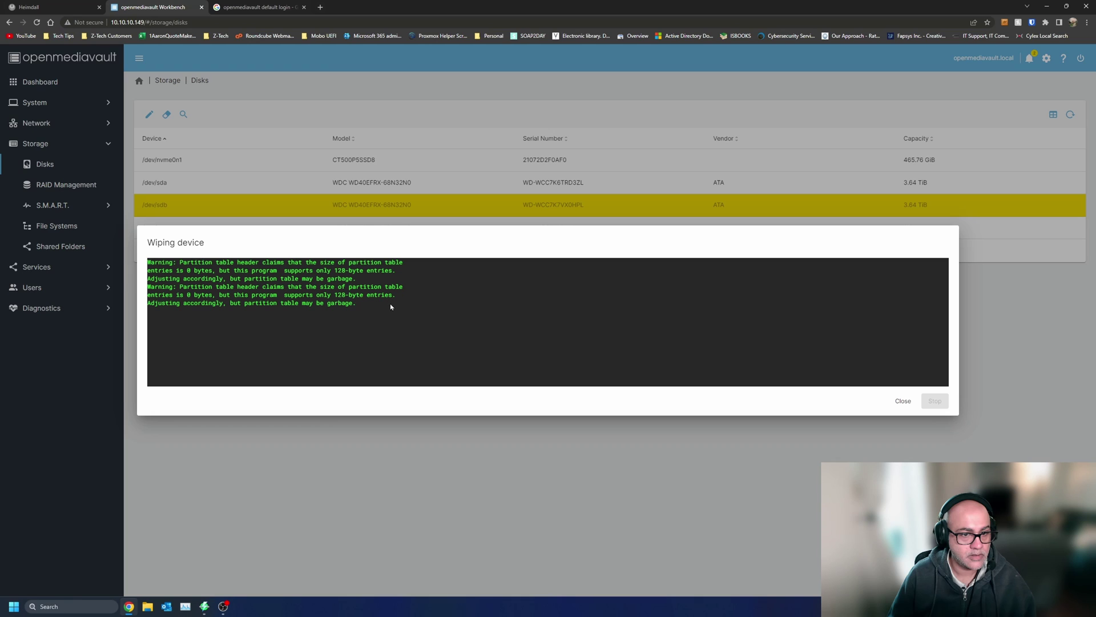
drag(391, 306, 147, 266)
click(527, 310)
click(903, 400)
click(672, 223)
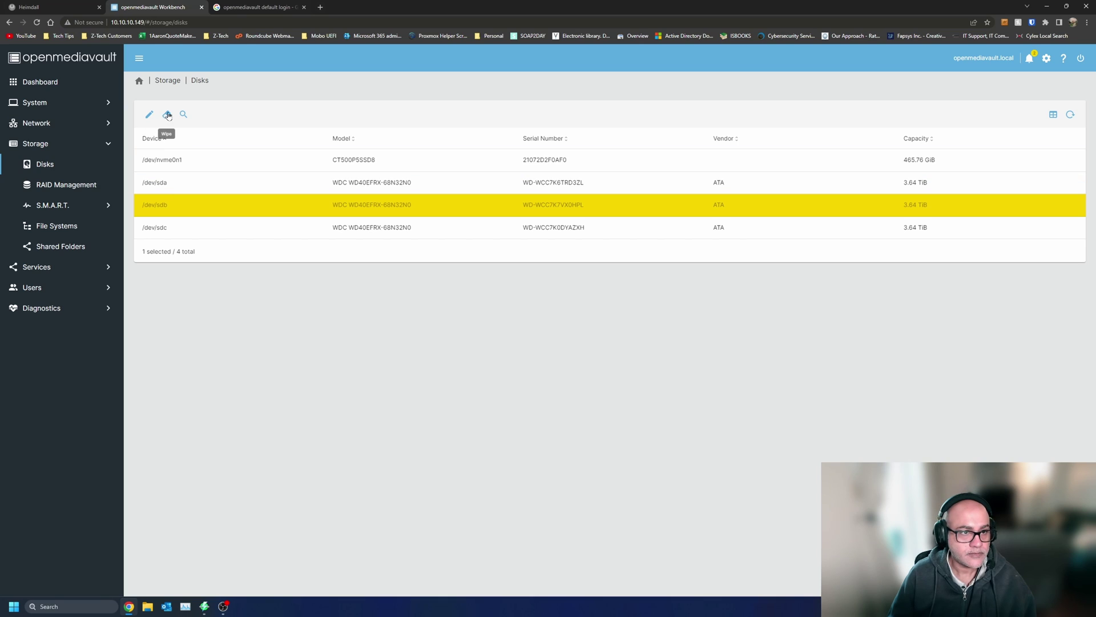
- In RAID Management, start a new RAID 5 array with /dev/sda, /dev/sdb and /dev/sdc
click(139, 81)
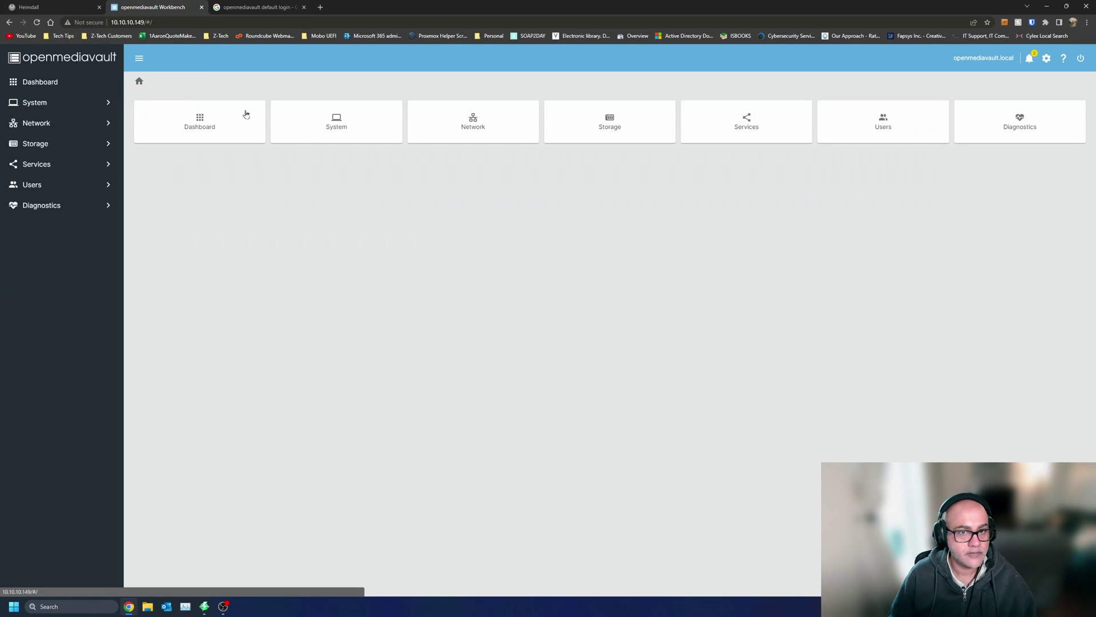
click(63, 144)
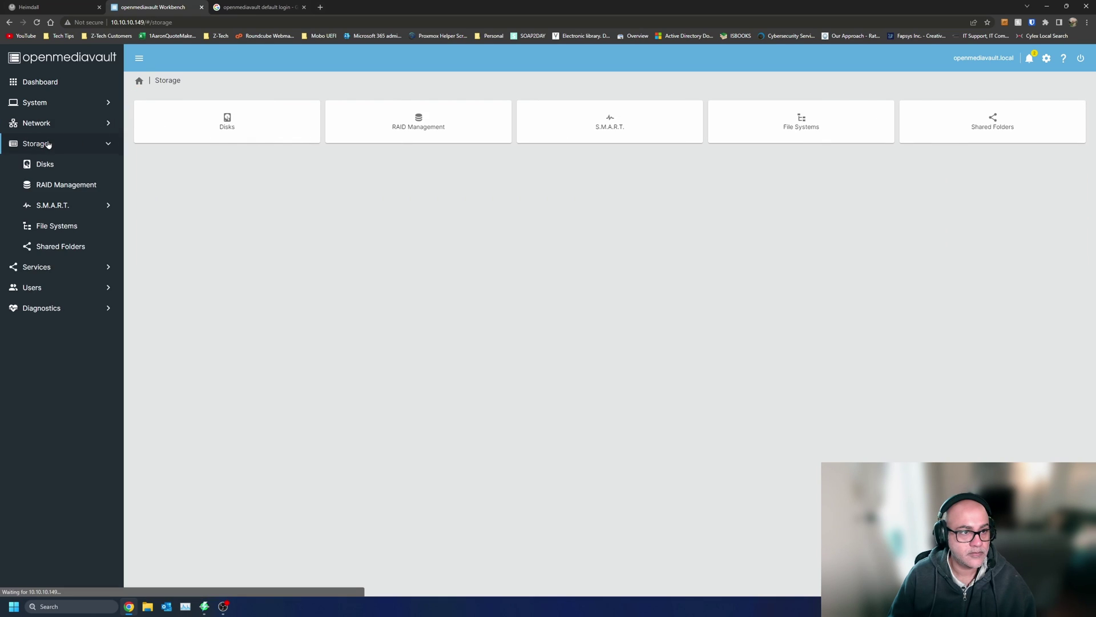
click(56, 184)
click(149, 115)
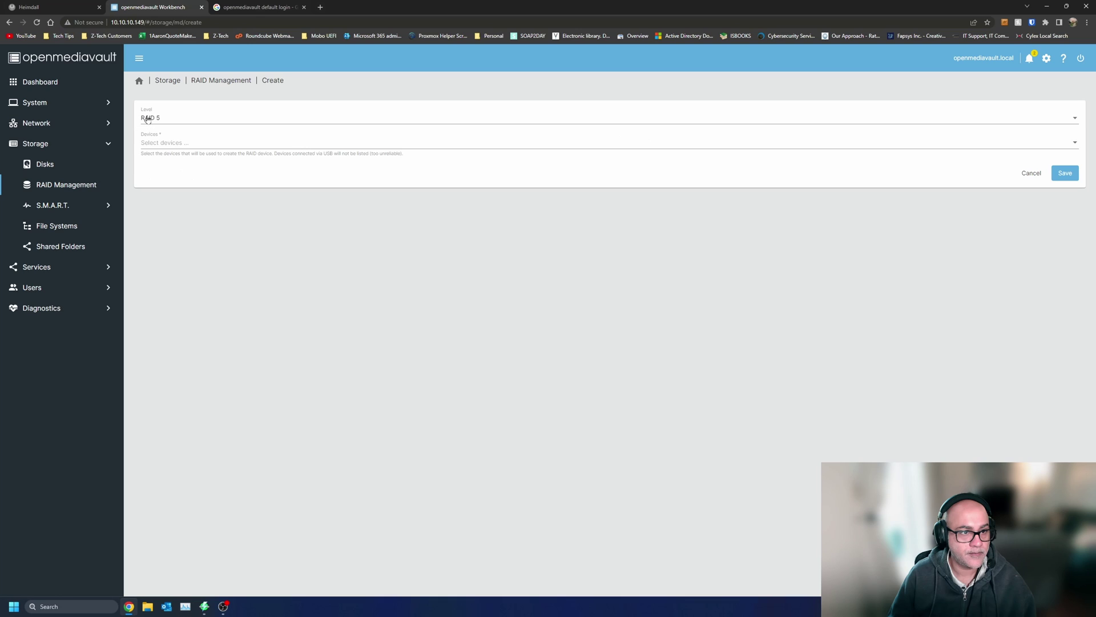
click(233, 144)
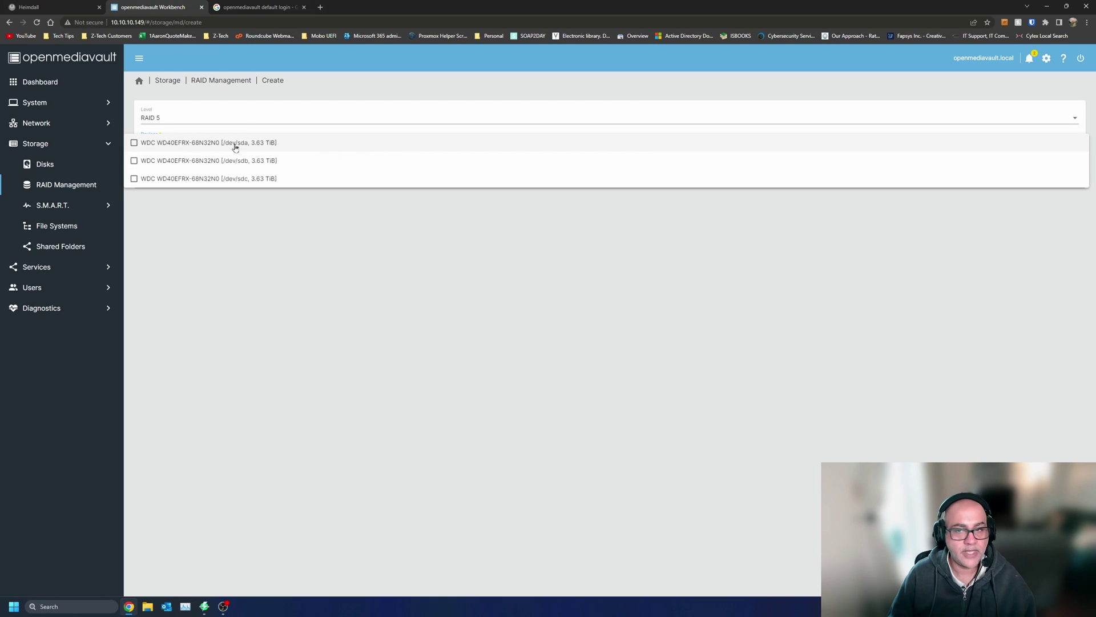
click(134, 143)
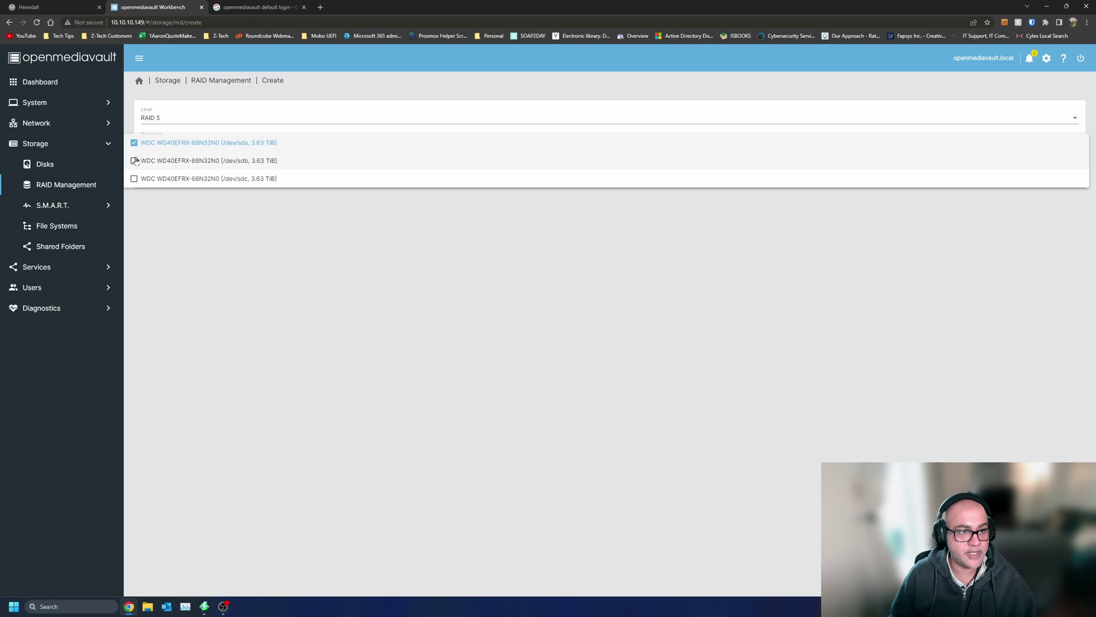
click(135, 160)
click(134, 179)
click(303, 271)
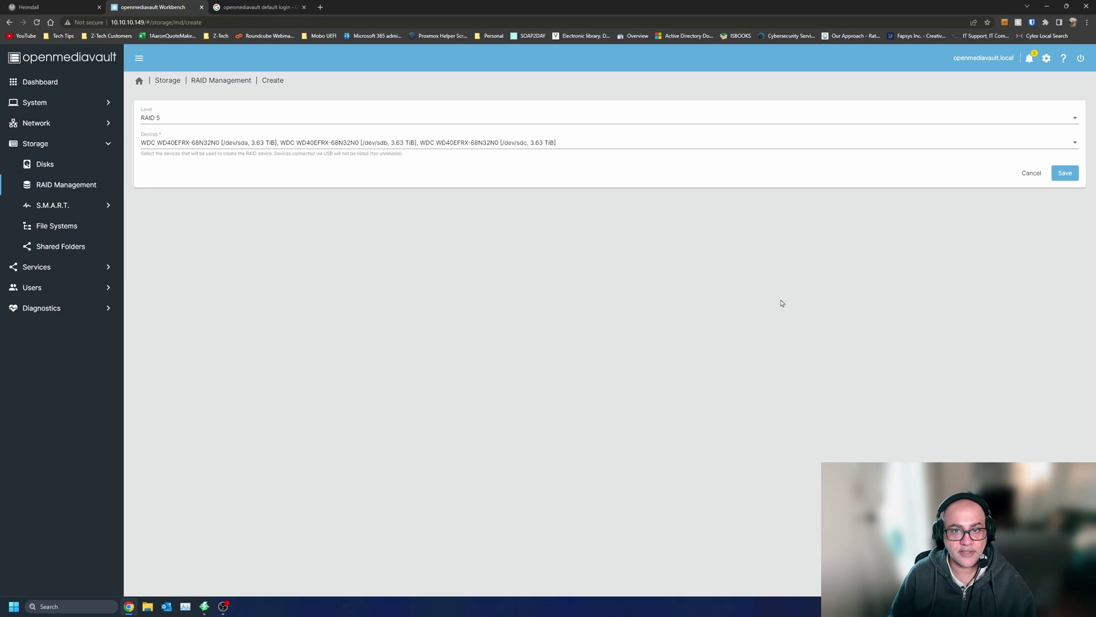
- Save the RAID 5 array, then discard the form after the busy-device error
click(1072, 177)
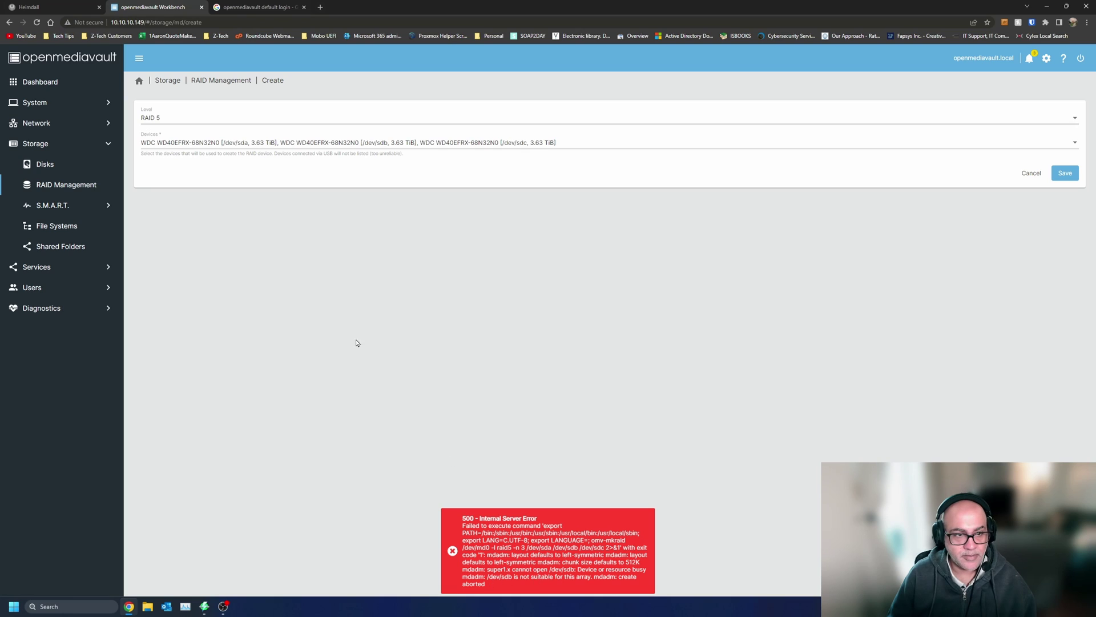
click(1031, 173)
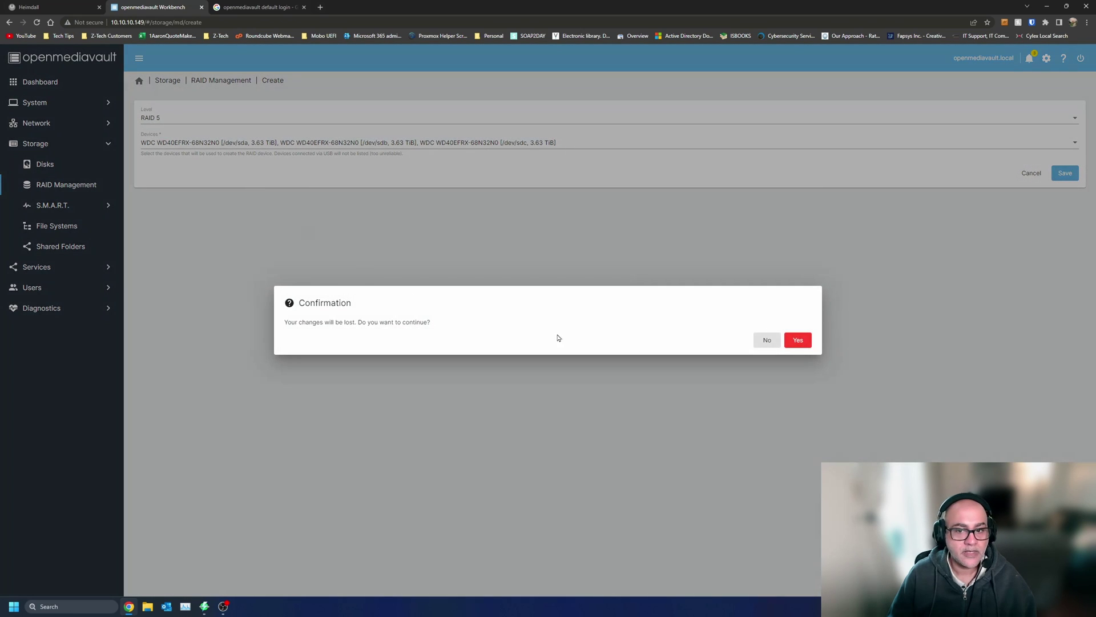
click(797, 340)
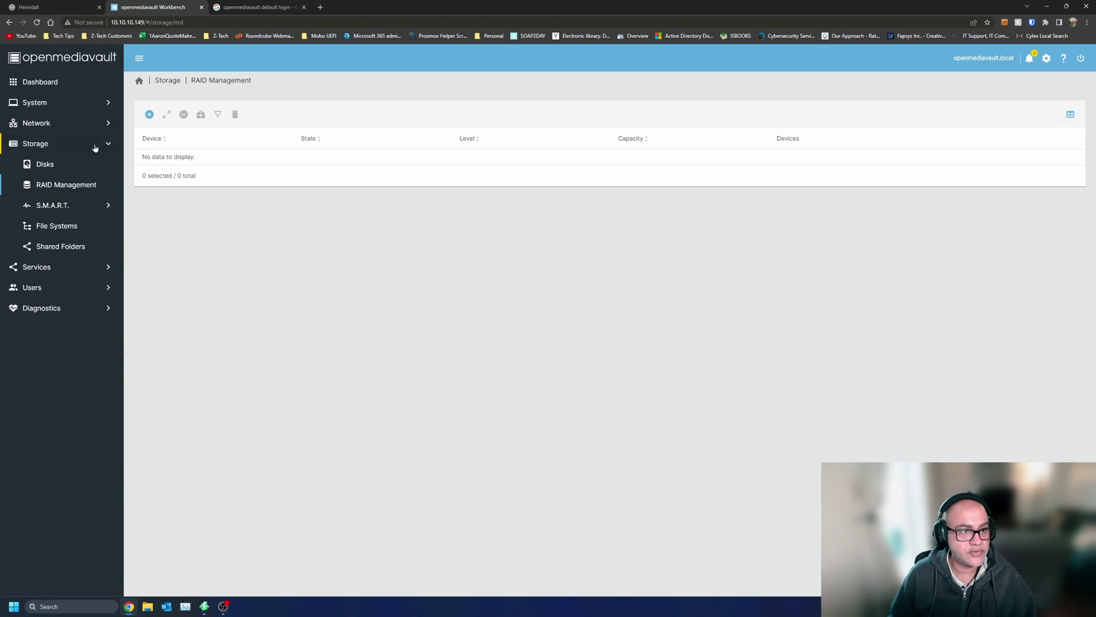
- Rescan the disk list for new devices and view /dev/sdb's settings without changes
click(64, 162)
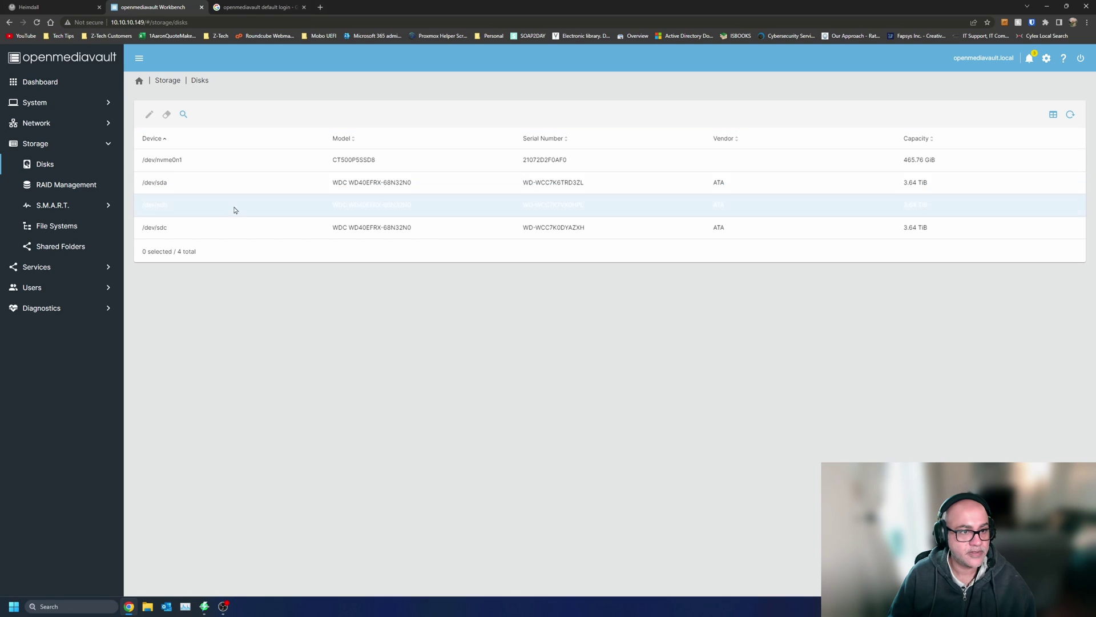
click(329, 217)
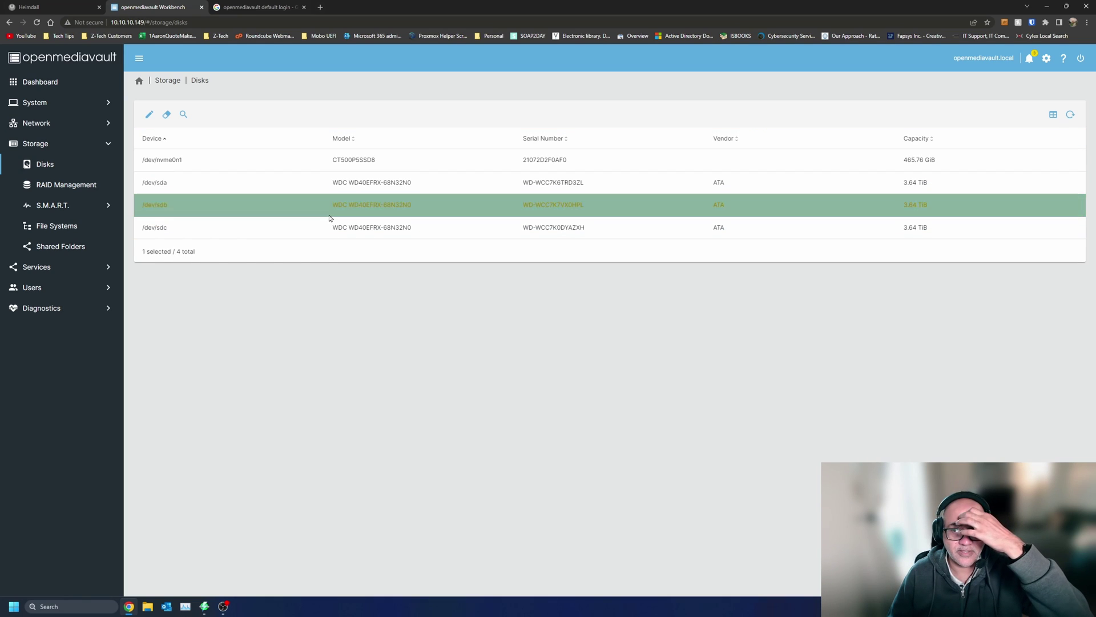
click(184, 115)
click(802, 340)
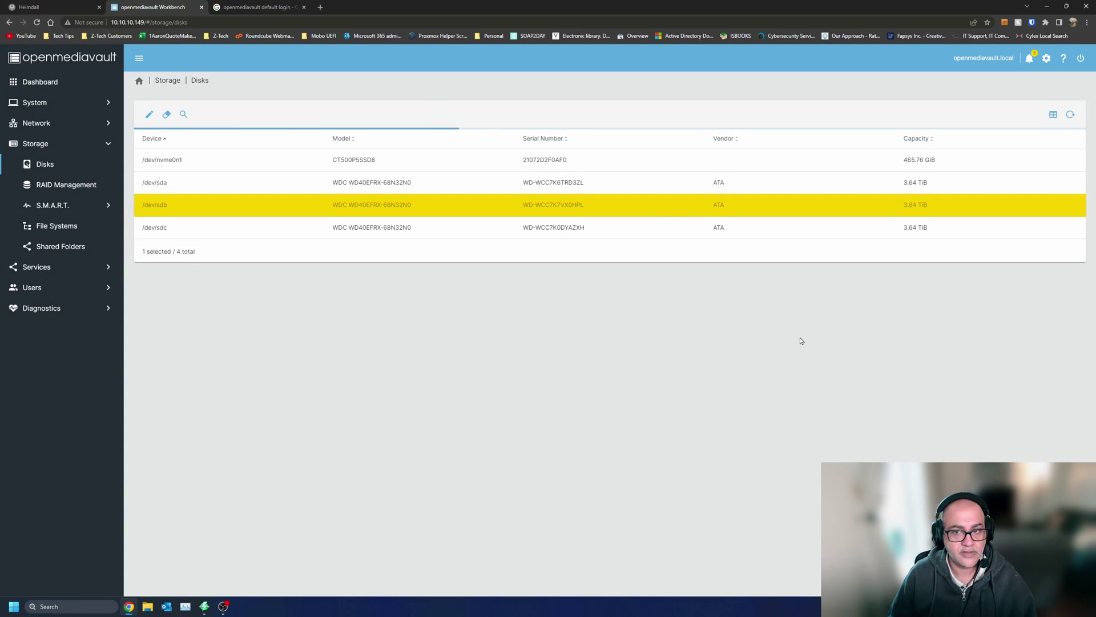
click(212, 209)
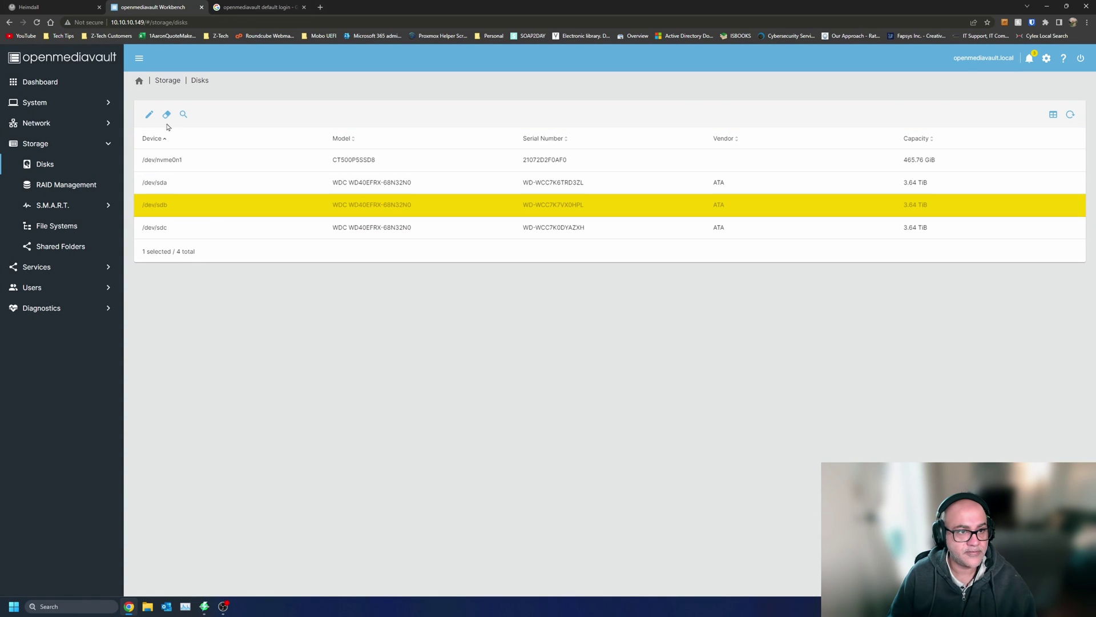
click(150, 115)
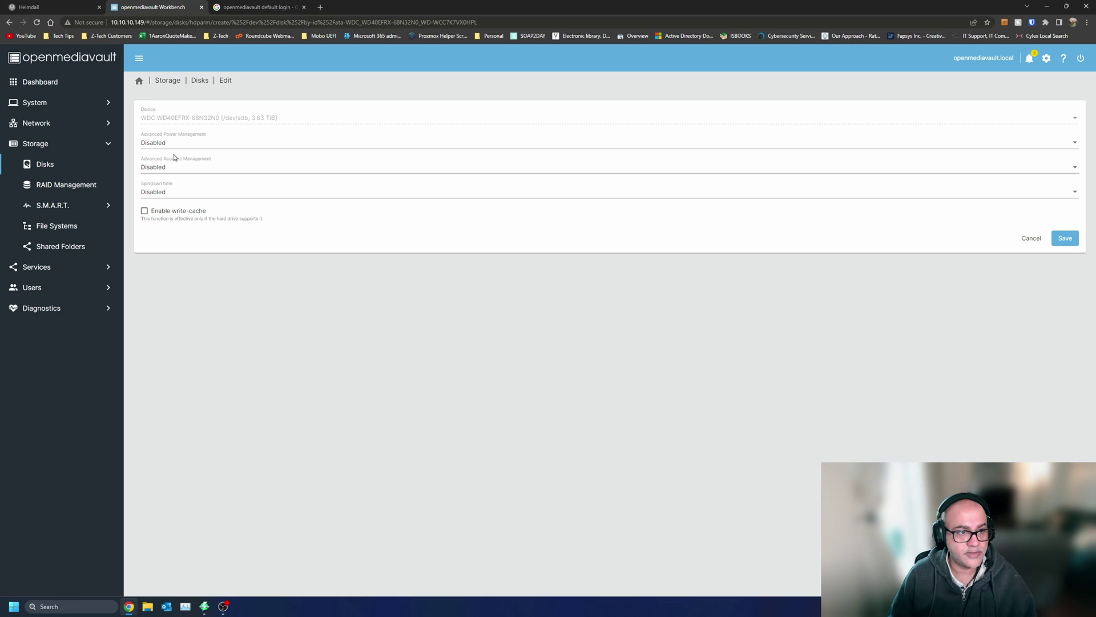
click(200, 80)
- Start a confirmed secure shred wipe of /dev/sdb
click(193, 208)
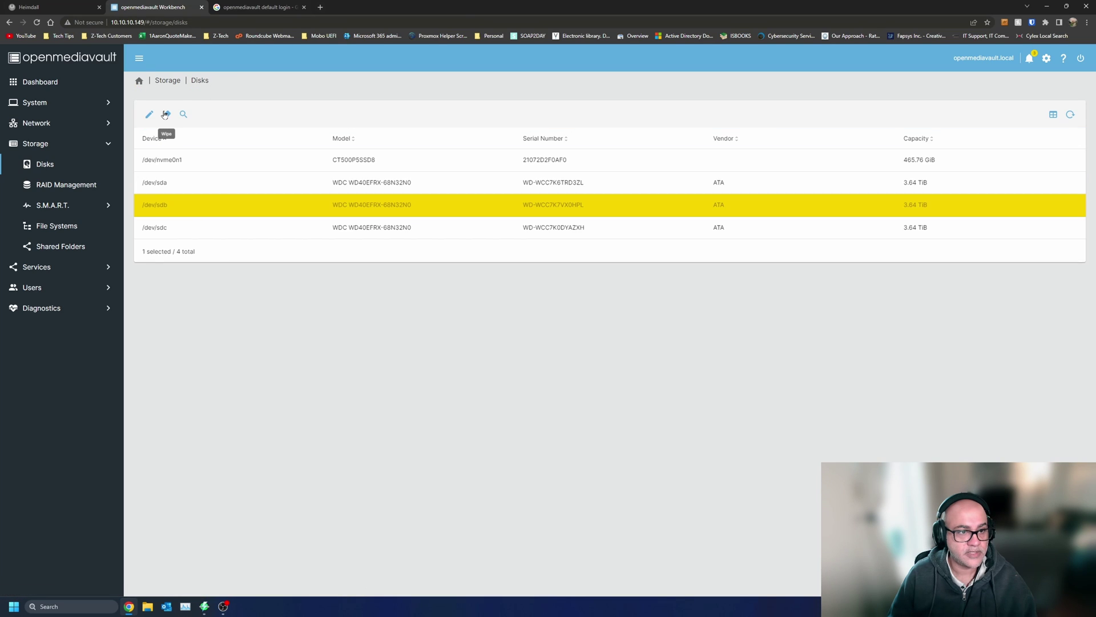
click(166, 115)
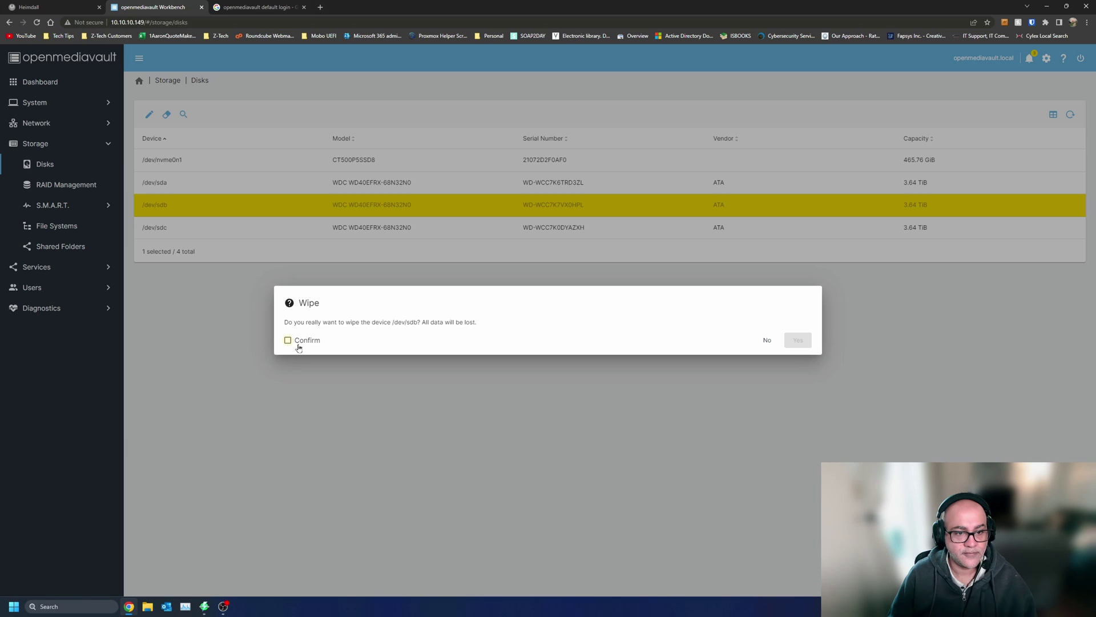
click(298, 345)
click(798, 340)
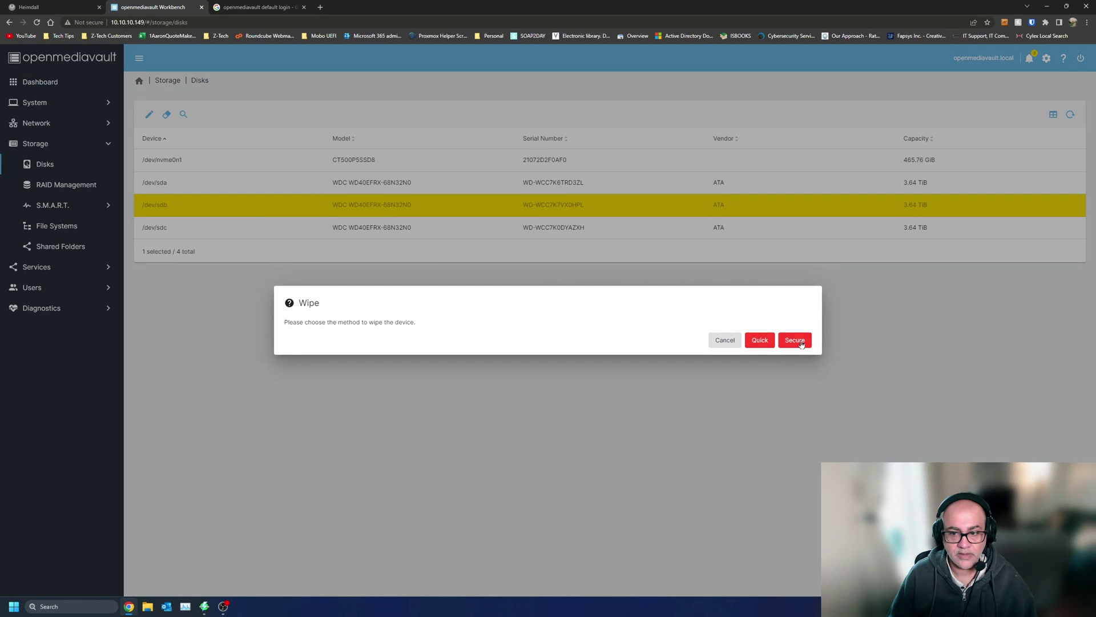
click(794, 340)
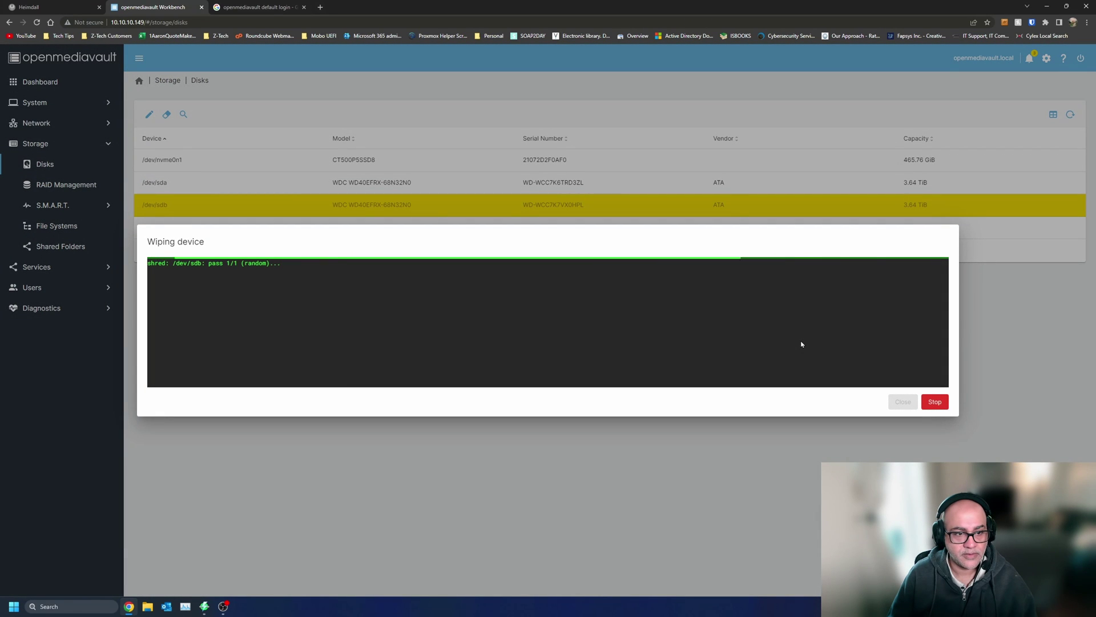
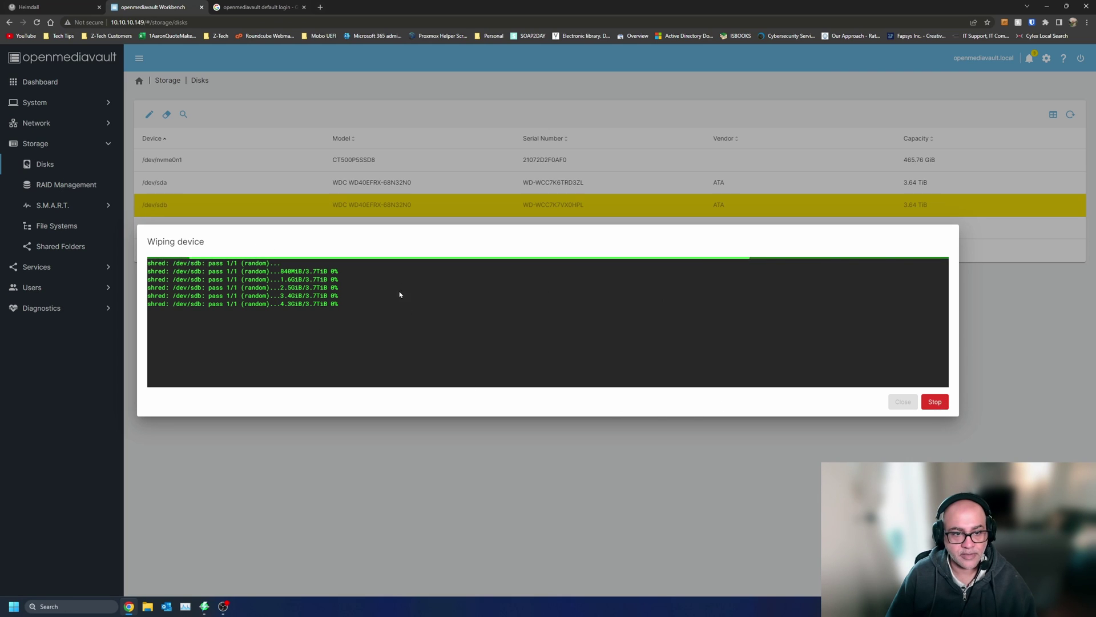
- Stop the running shred wipe of /dev/sdb, halted at 5.1GiB of 3.7TiB
click(941, 405)
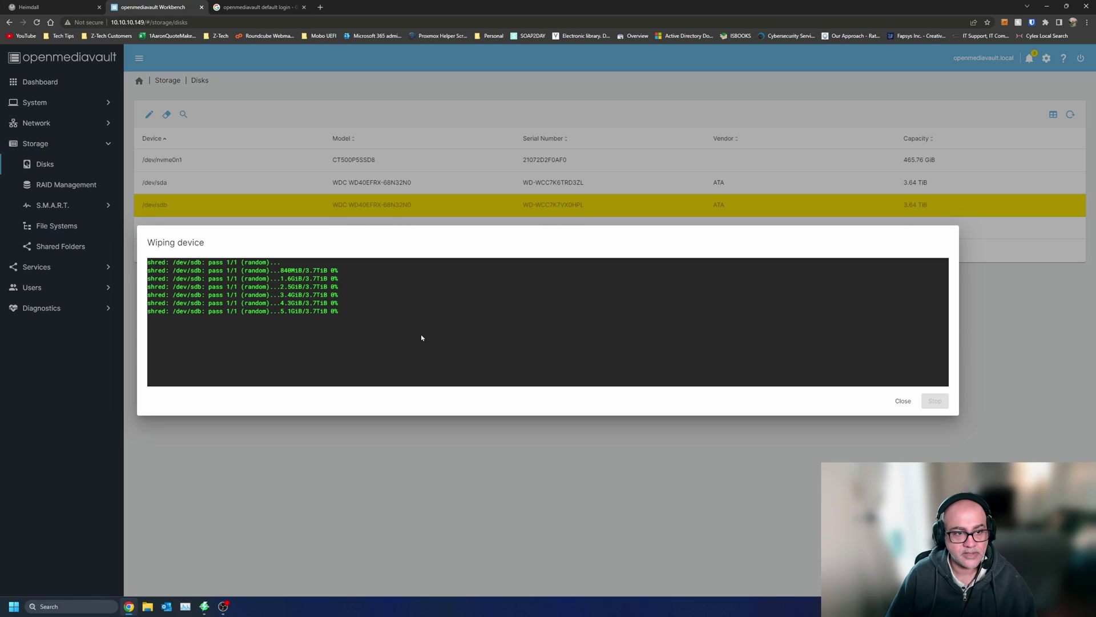
- Quick-wipe /dev/sdb after confirming data loss, then close the wipe output
click(904, 401)
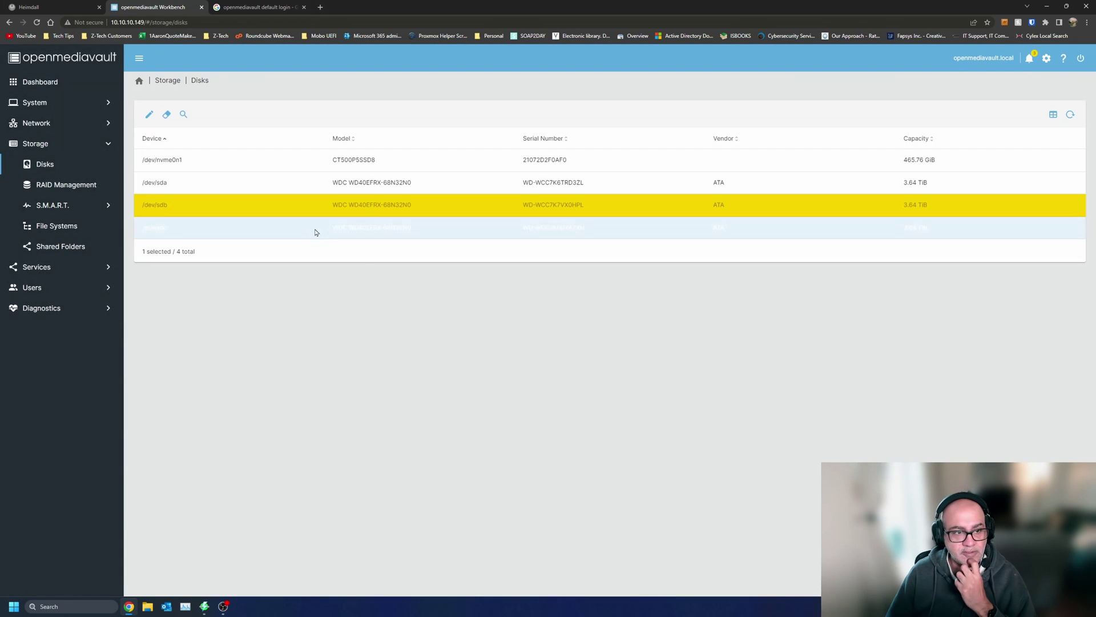
click(167, 114)
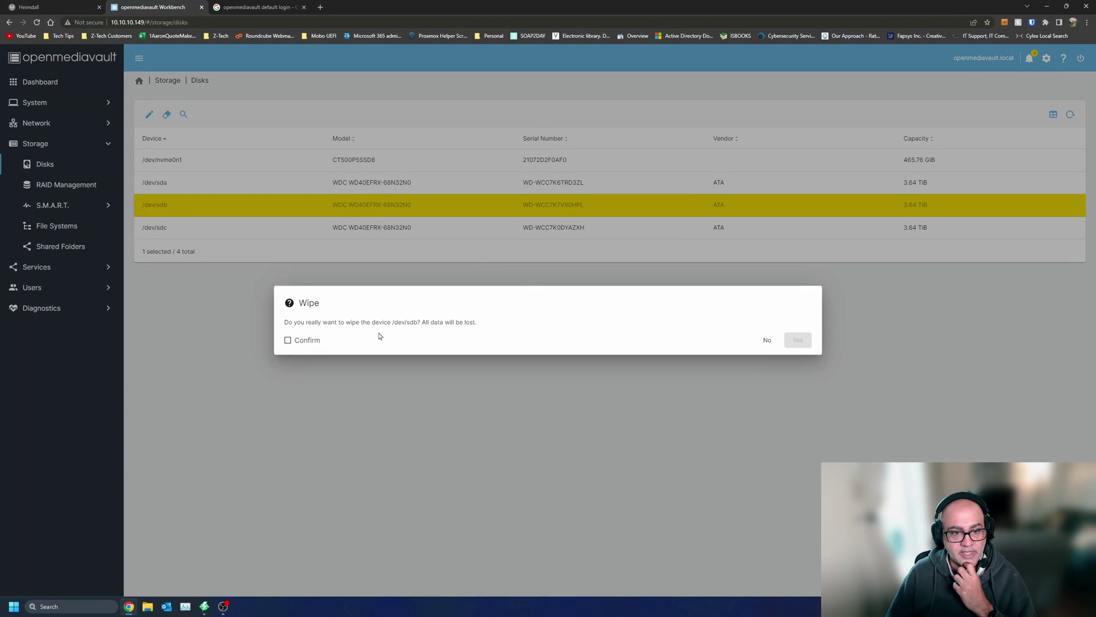
click(299, 346)
click(797, 340)
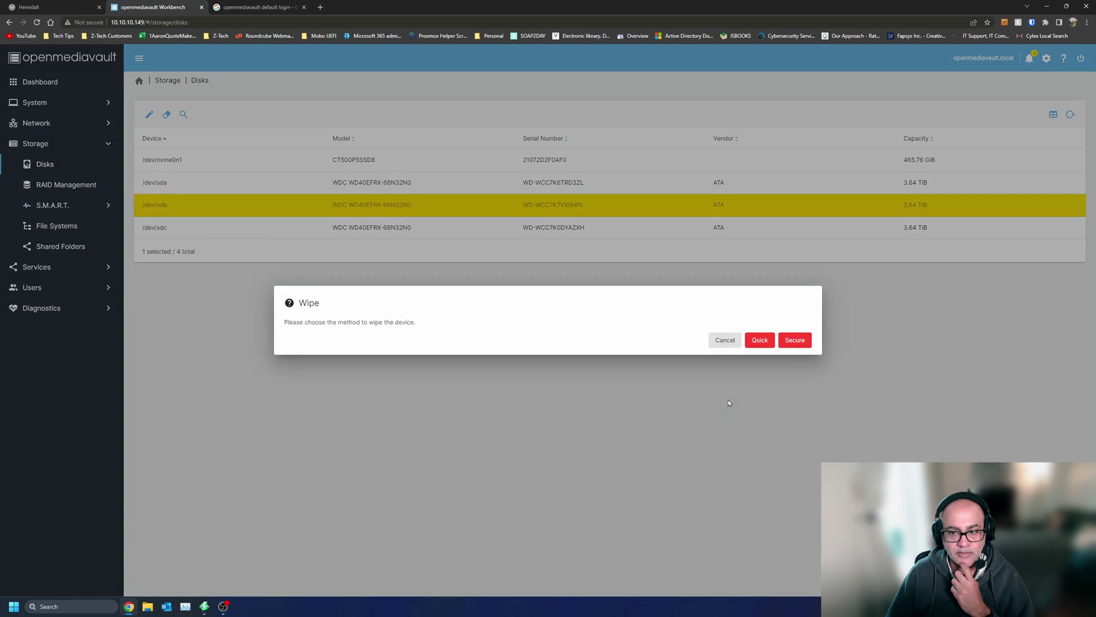
click(767, 343)
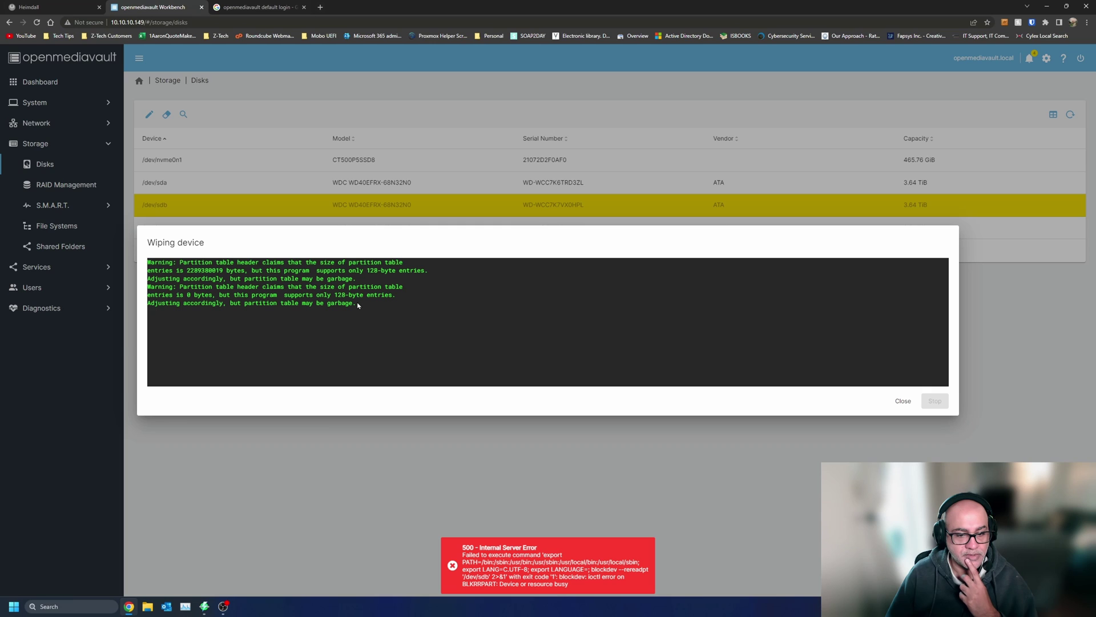
triple_click(316, 302)
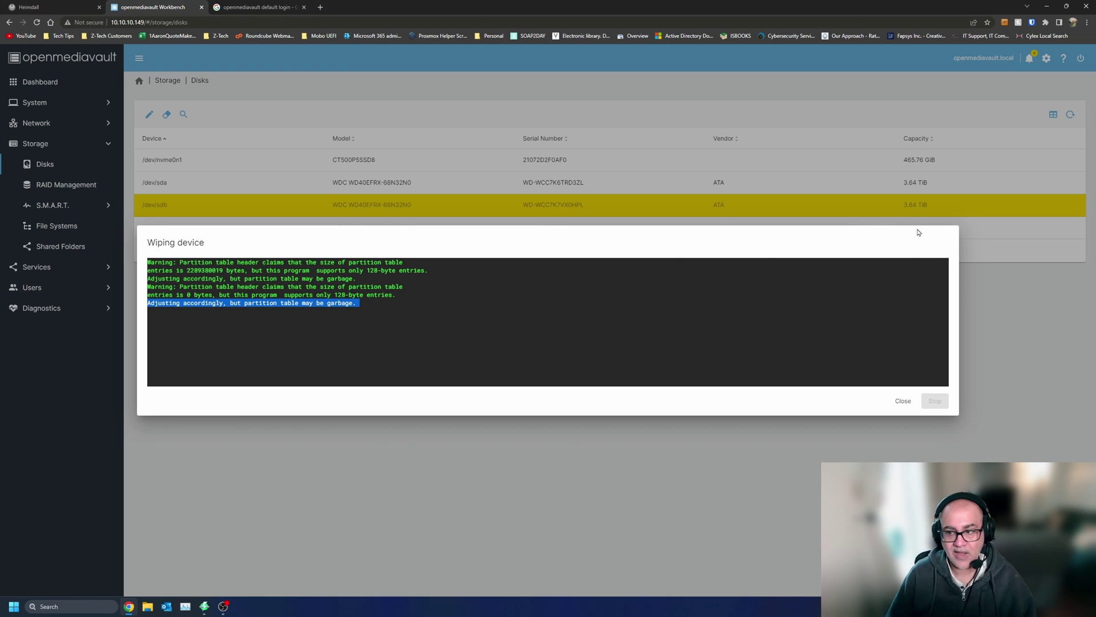
click(903, 401)
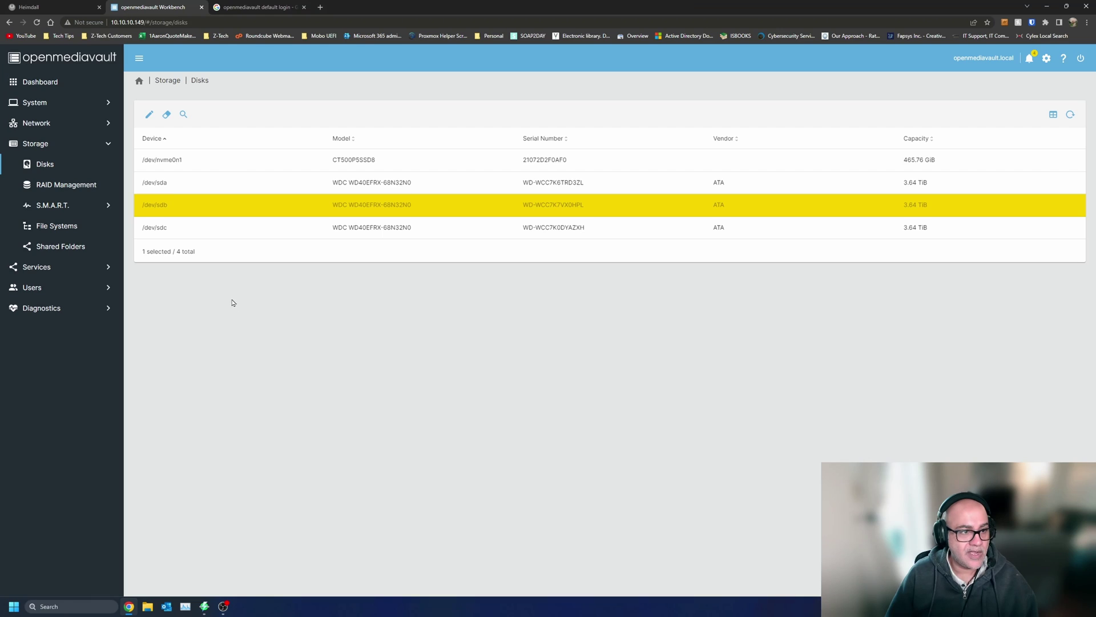
- Try creating a RAID 5 array from sda, sdb and sdc, which fails with a 500 error
click(156, 84)
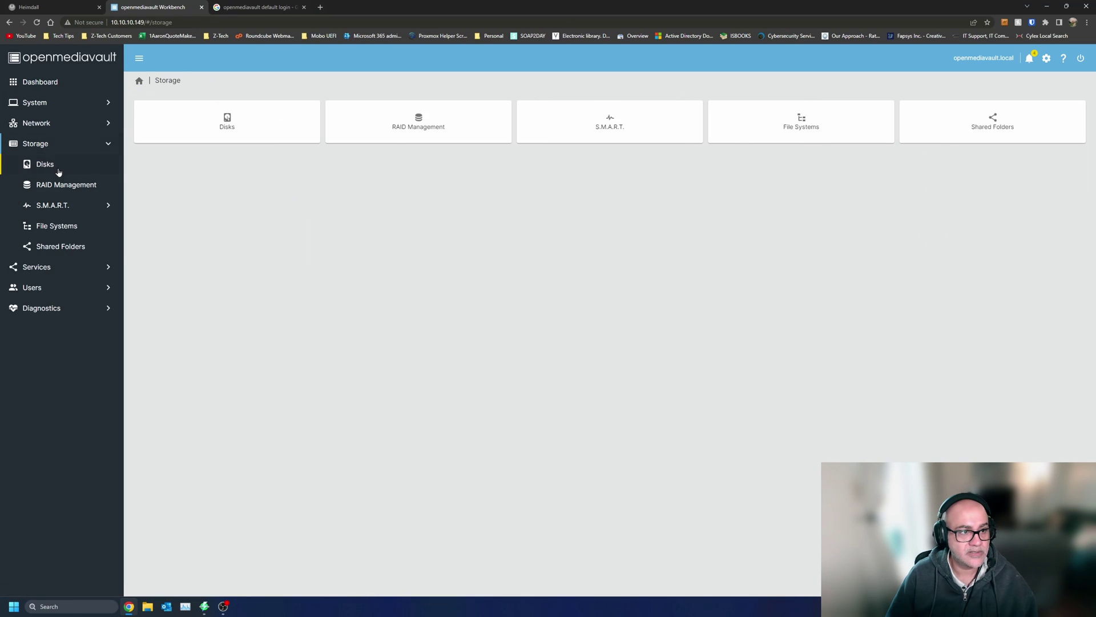
click(60, 184)
click(147, 115)
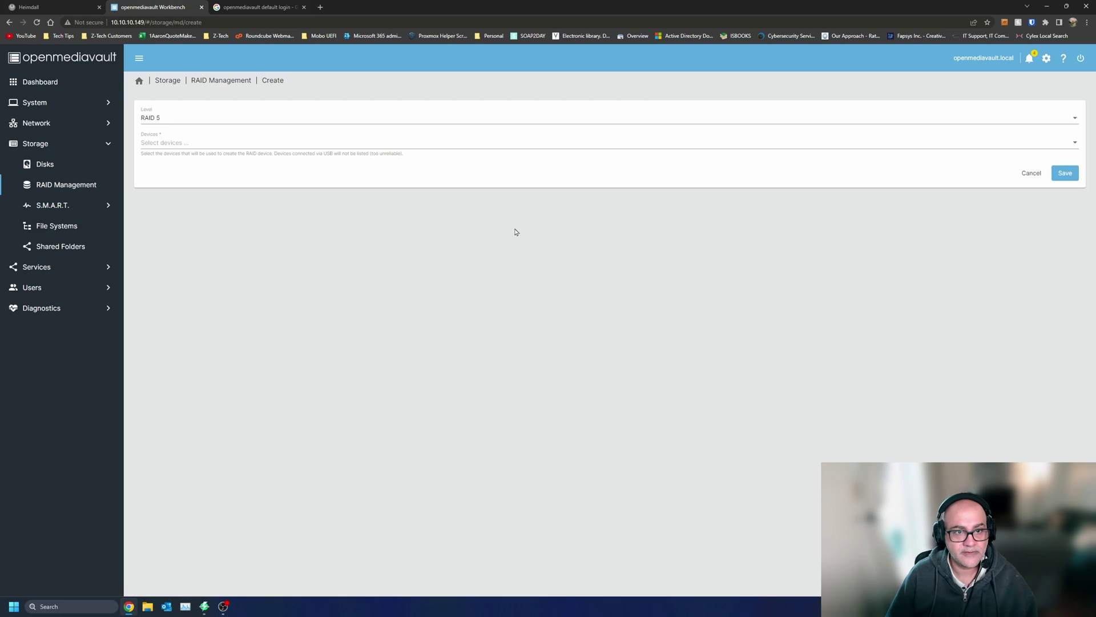
click(331, 145)
click(137, 144)
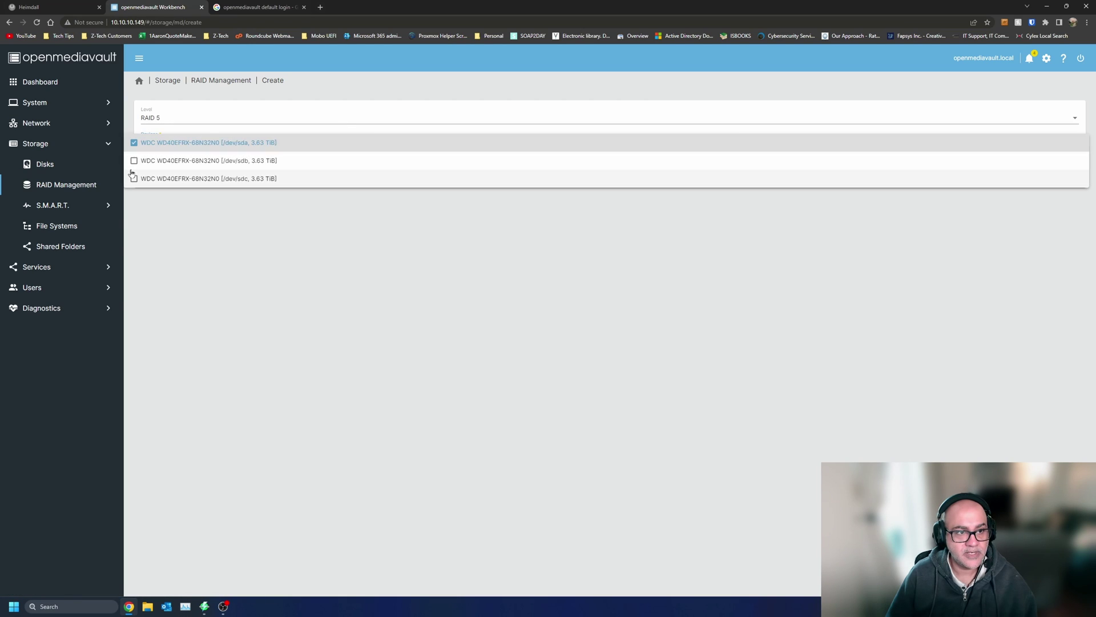
click(136, 161)
click(134, 178)
click(982, 269)
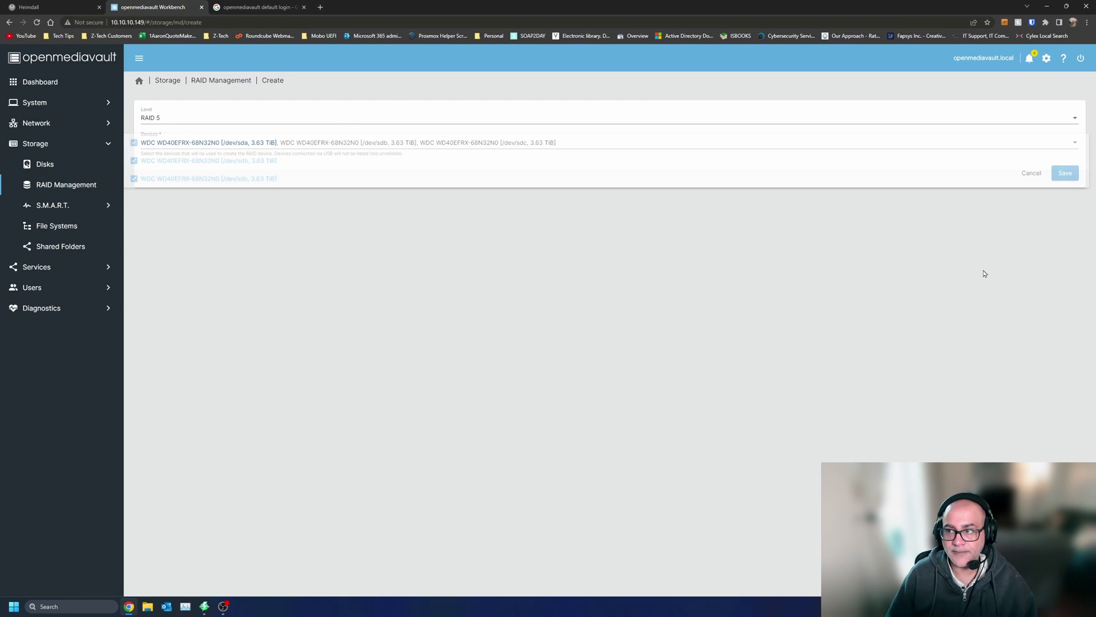
click(1065, 173)
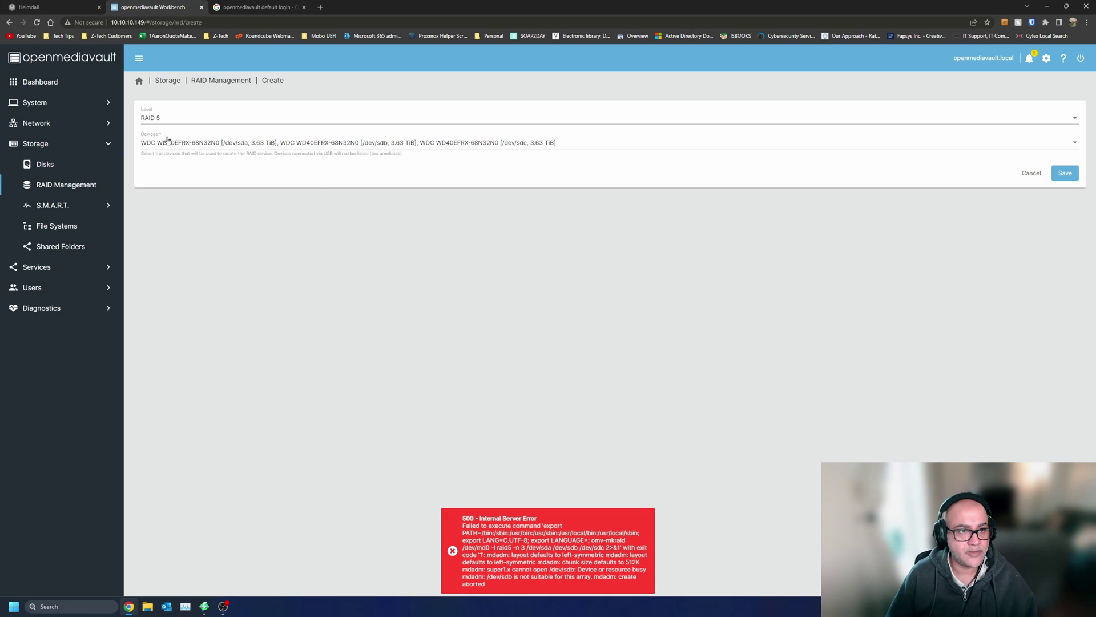
click(139, 81)
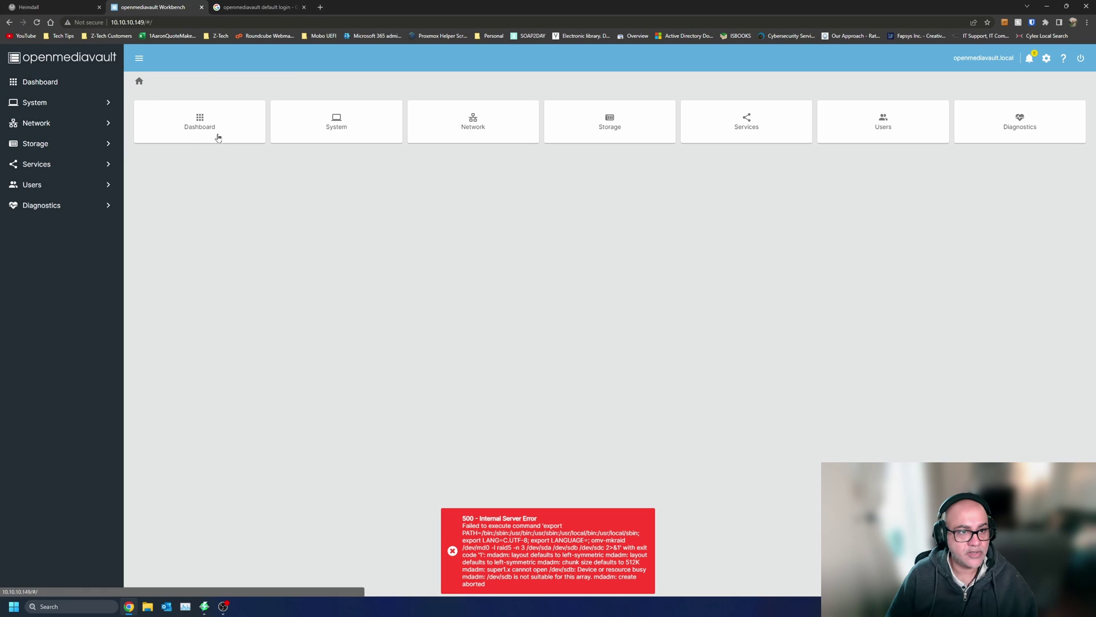
- Start another wipe of /dev/sdb from the disk list, then cancel it without erasing
click(55, 144)
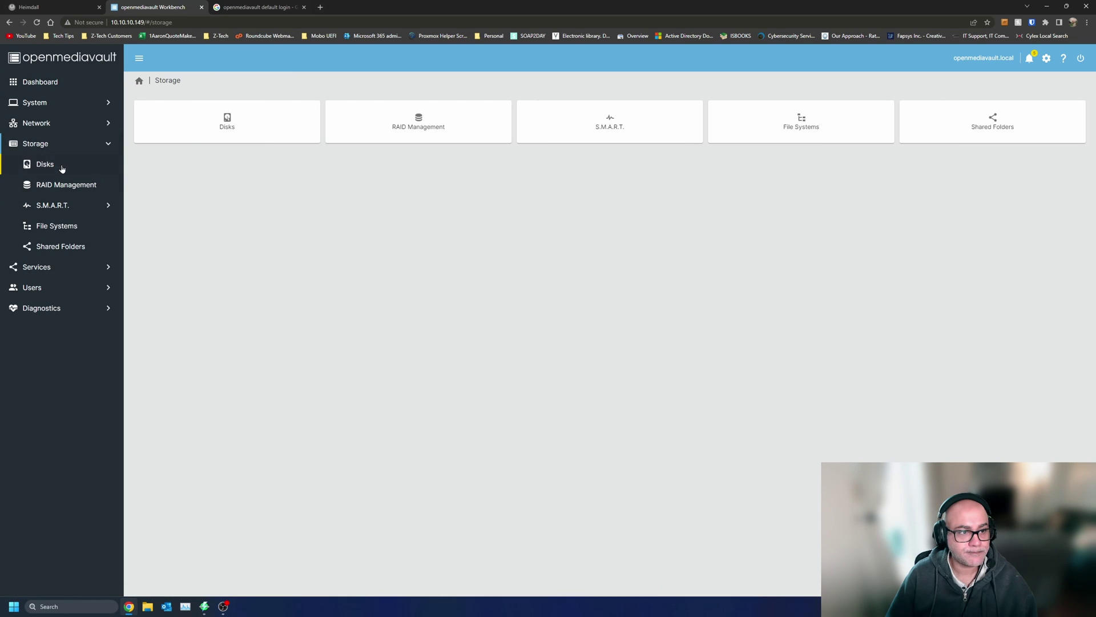
click(62, 169)
click(197, 205)
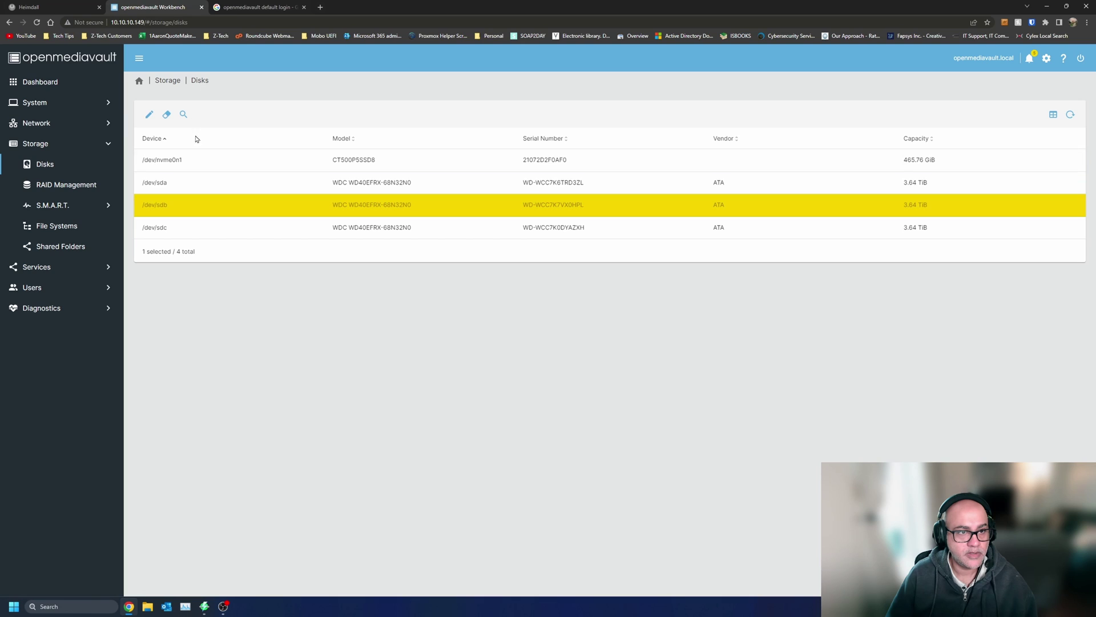
click(169, 117)
click(307, 340)
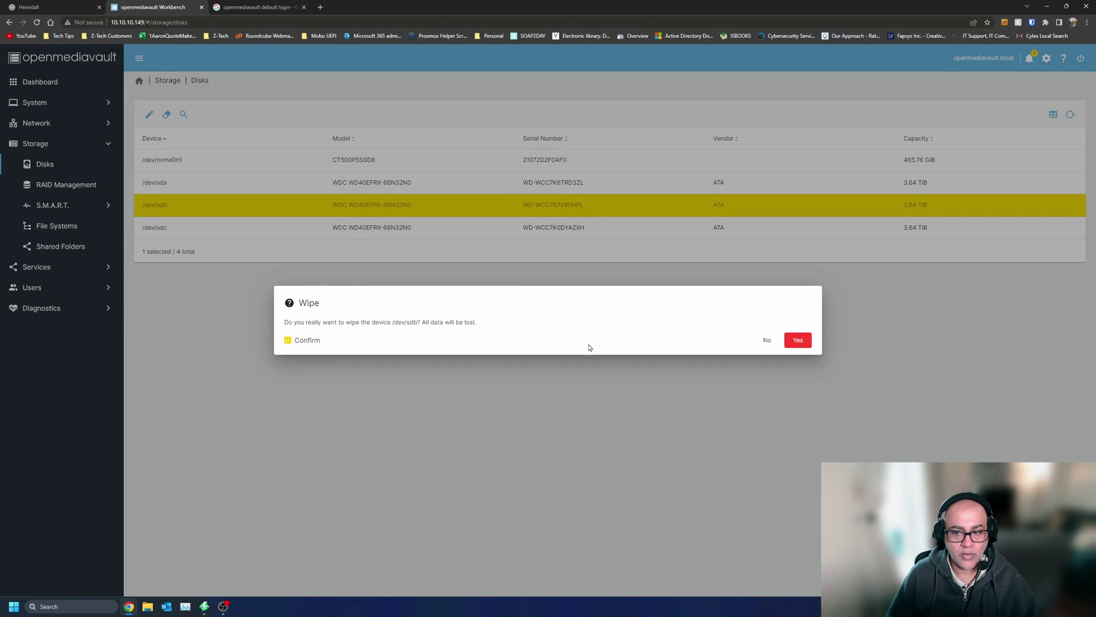
click(799, 342)
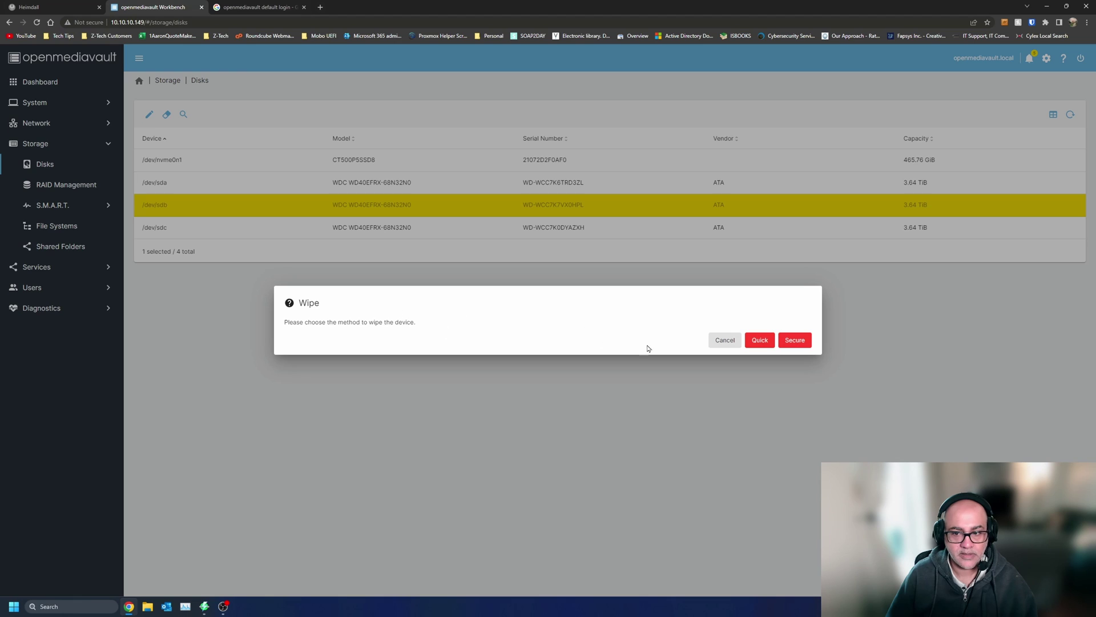
click(719, 340)
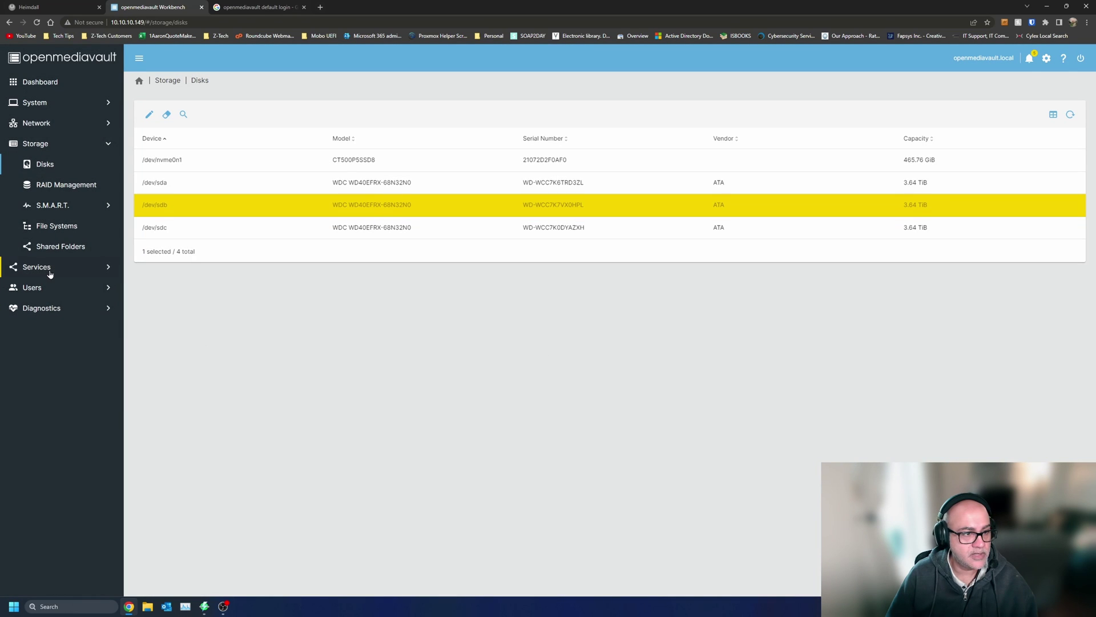
- Browse the System, Network and Storage sections and review the SSH service settings
click(63, 308)
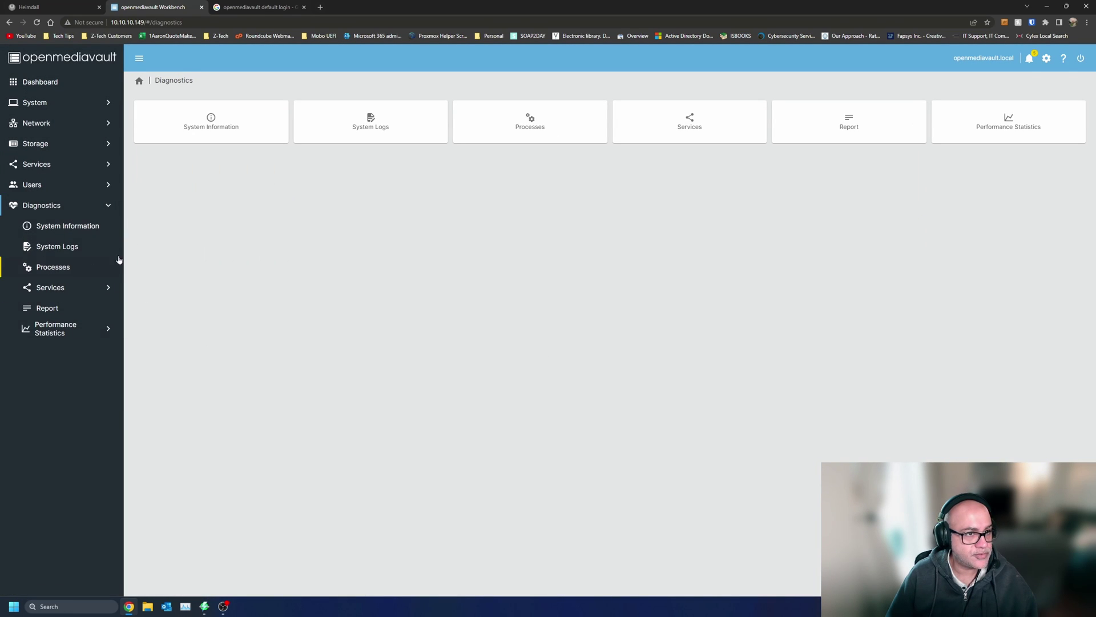
click(61, 103)
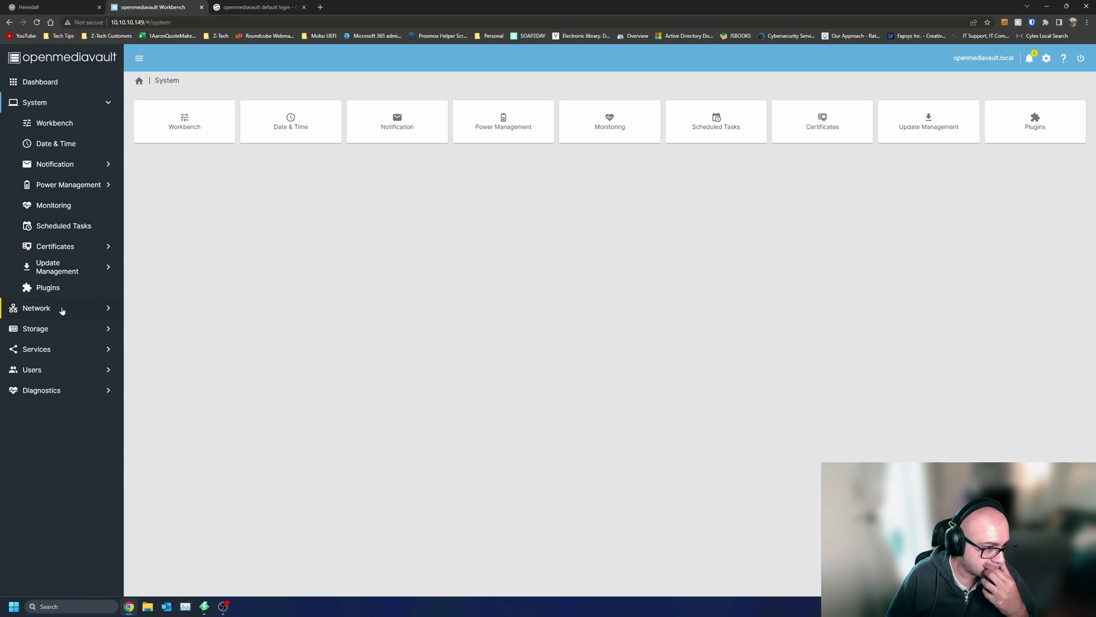
click(63, 308)
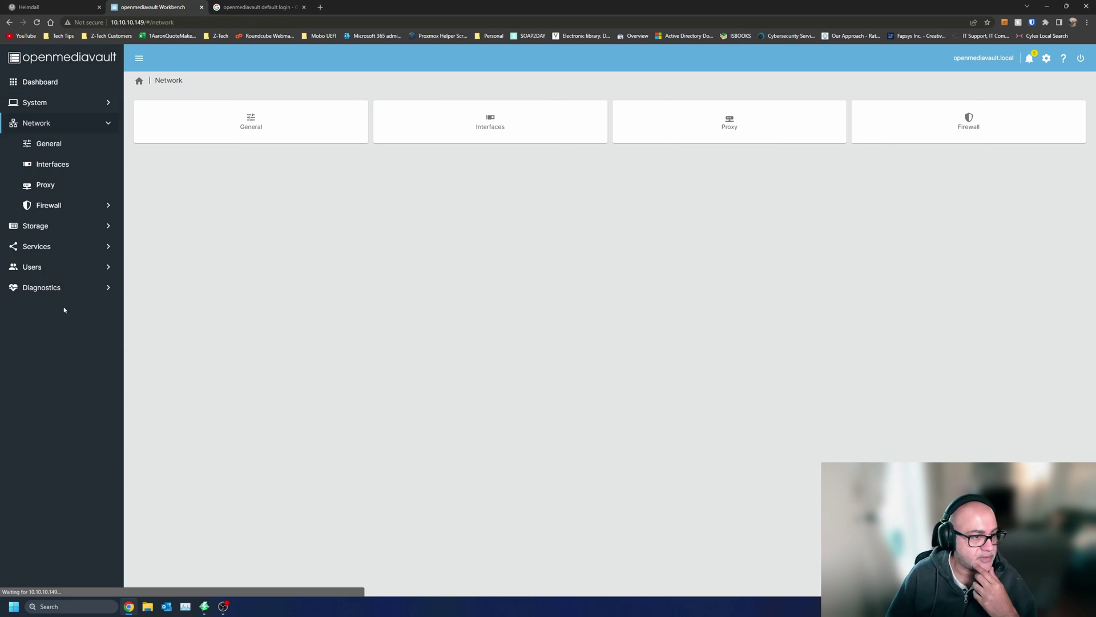
click(74, 226)
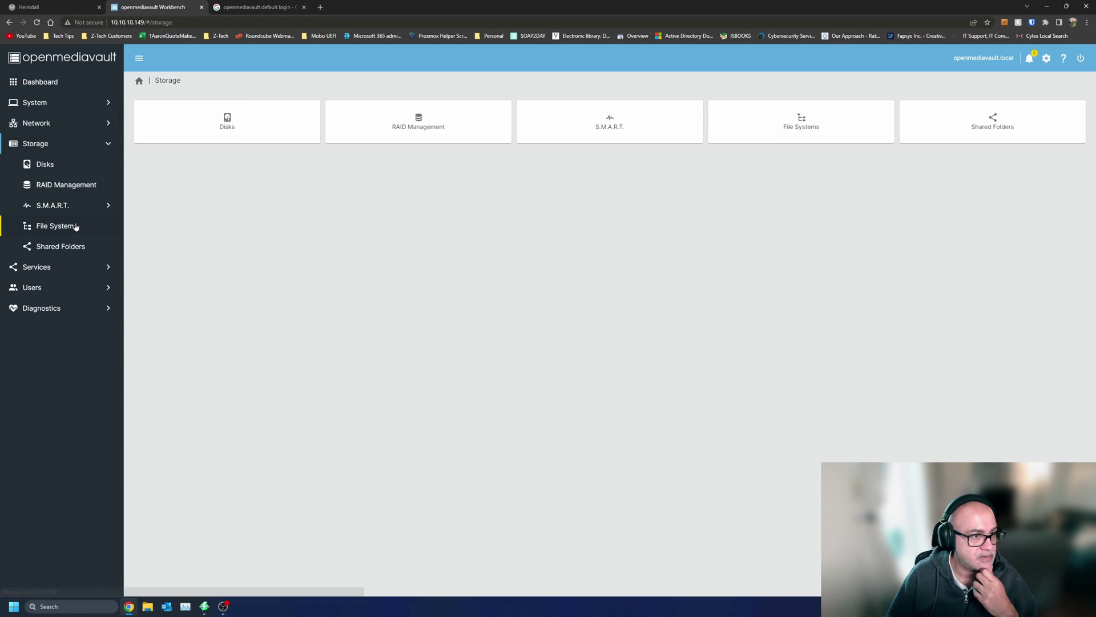
click(67, 268)
click(68, 268)
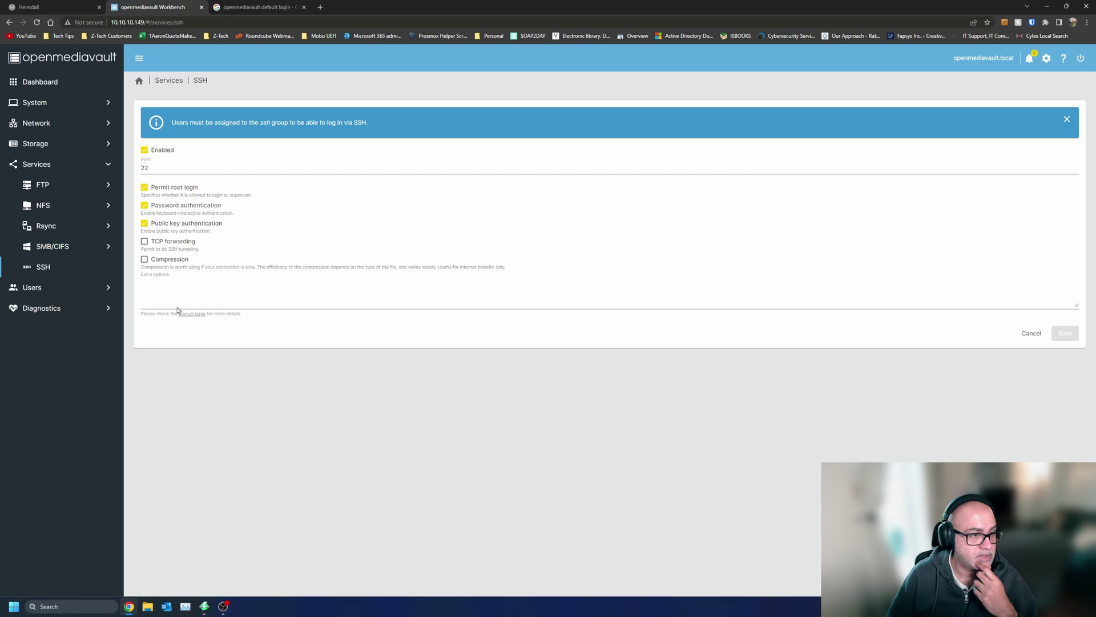
- Bring up the Performance Statistics overview under Diagnostics
click(51, 288)
click(61, 265)
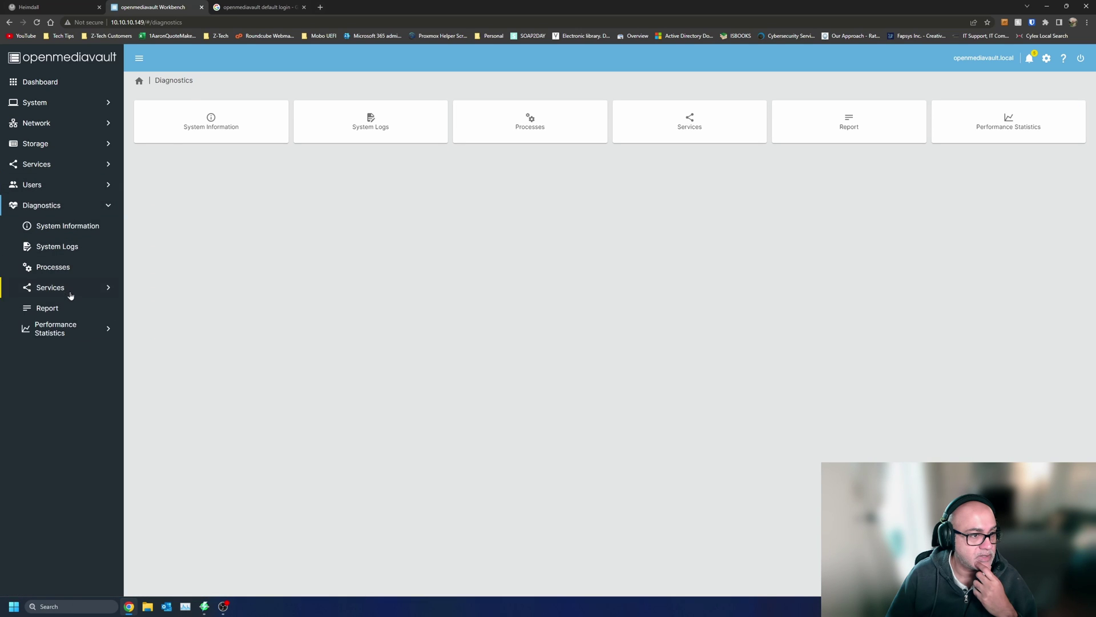
click(69, 287)
click(57, 389)
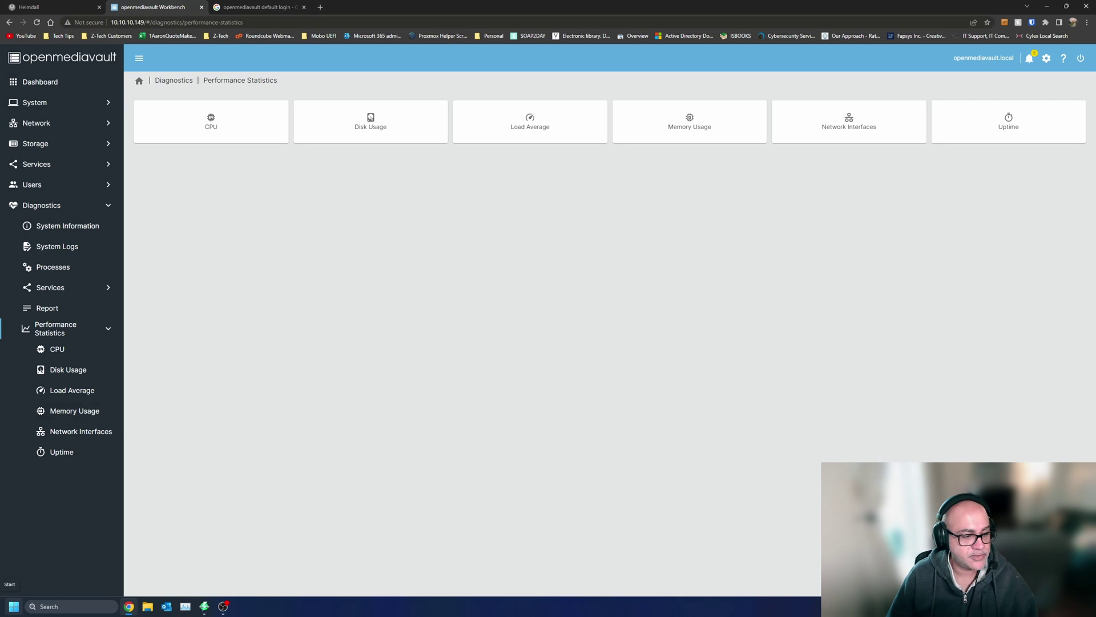
- Open a Terminal and SSH into the NAS as root, accepting the host key and entering the password
click(12, 610)
text(terminal)
key(Return)
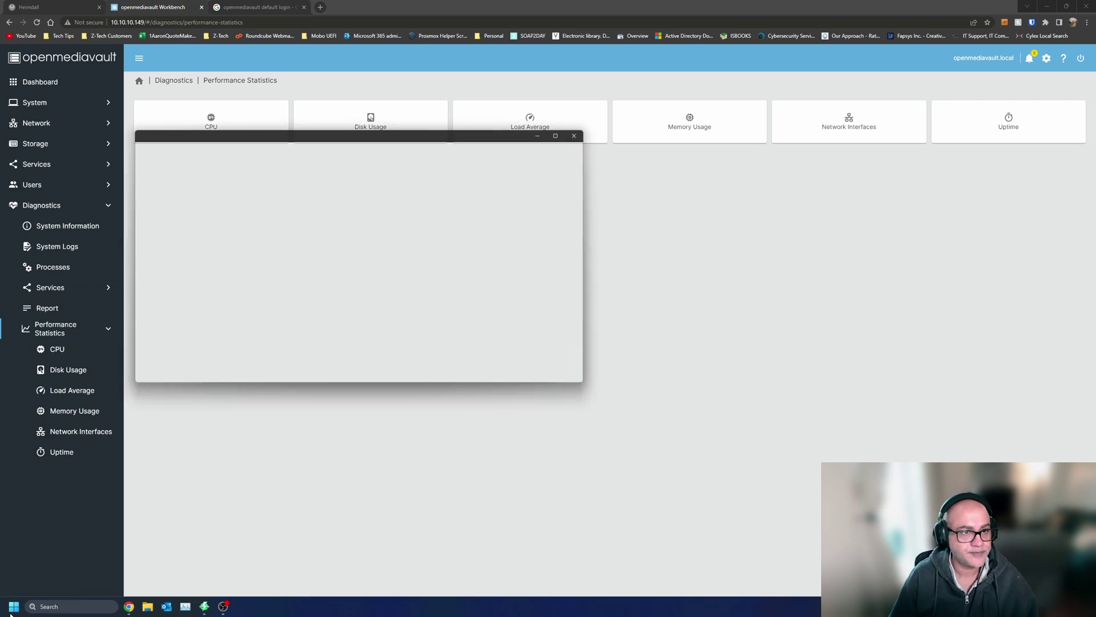
drag(341, 137, 667, 213)
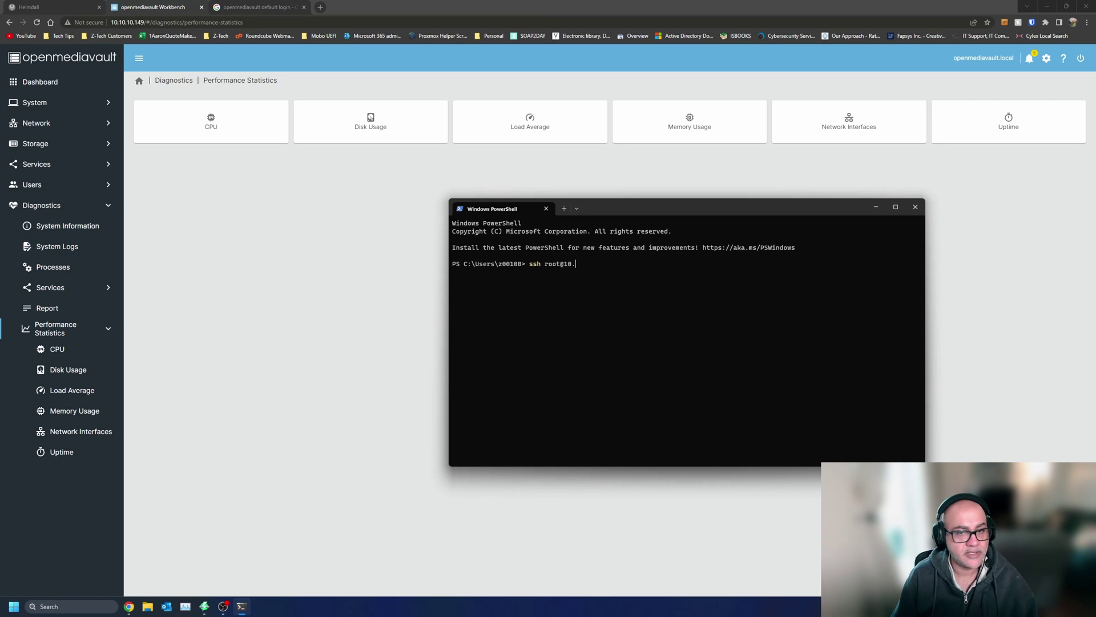
text(149)
key(Return)
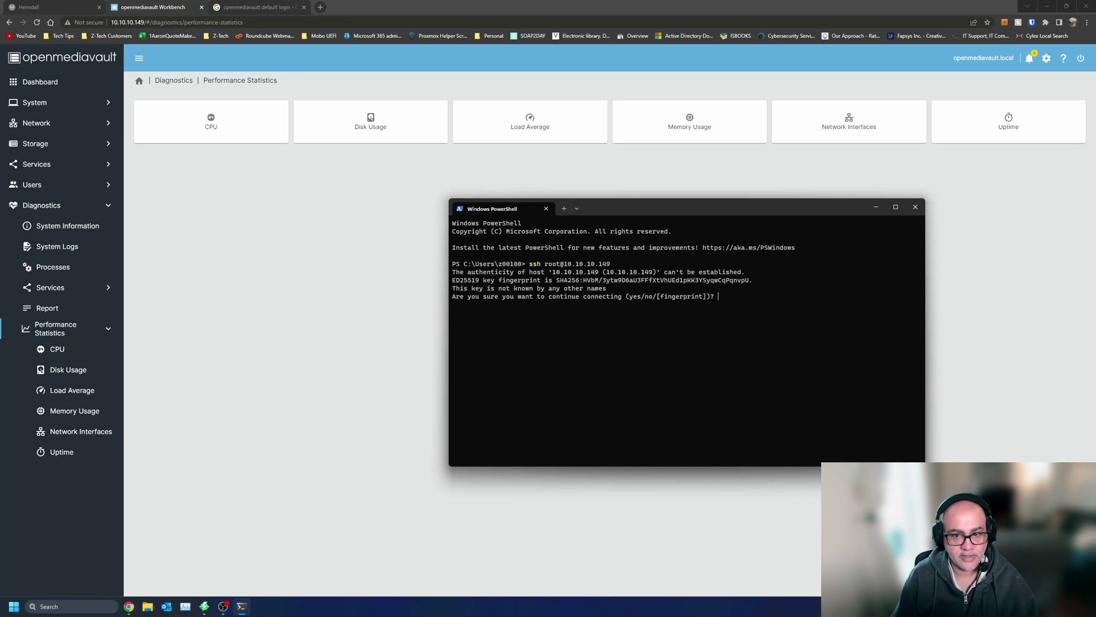
text(yes)
key(Return)
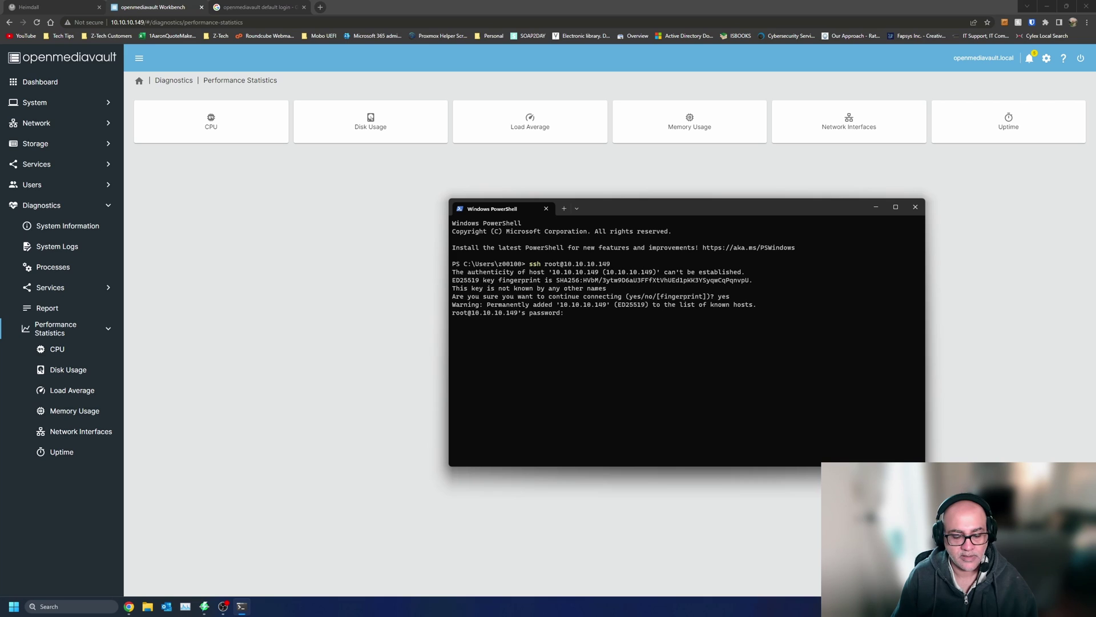
key(Return)
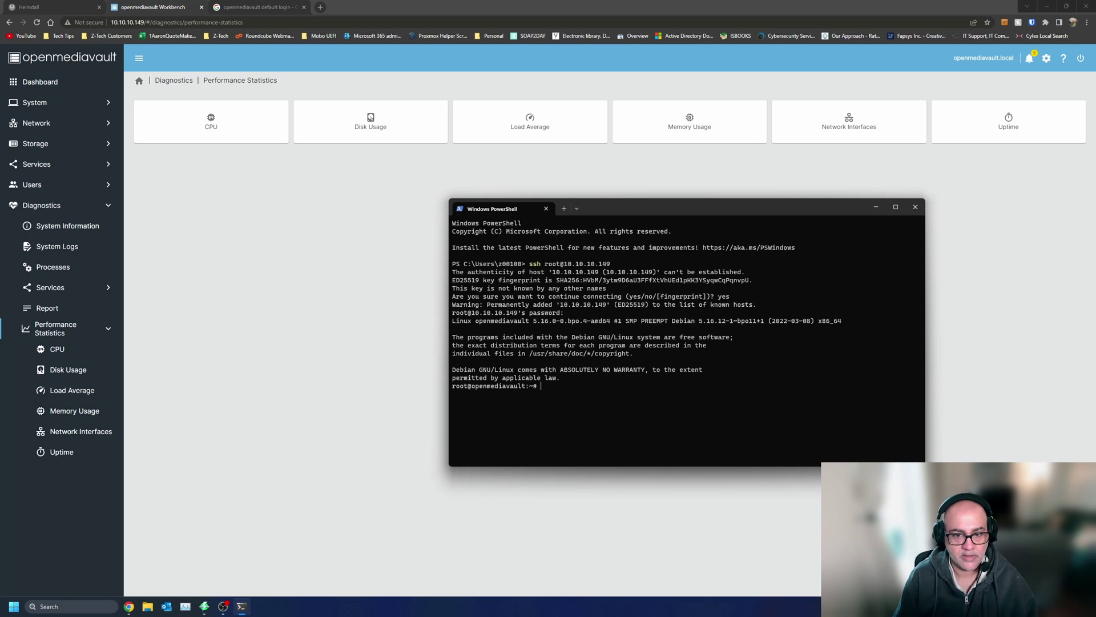
- Clear the screen and run lsblk to list the NAS disks and partitions
text(clear)
key(Return)
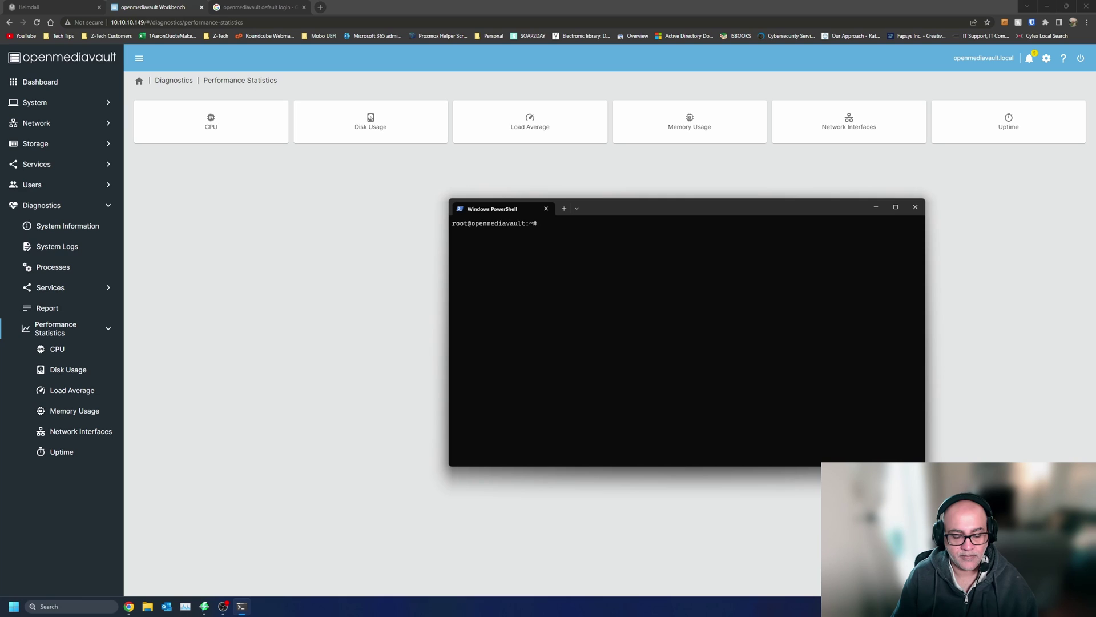
text(lsblk)
key(Return)
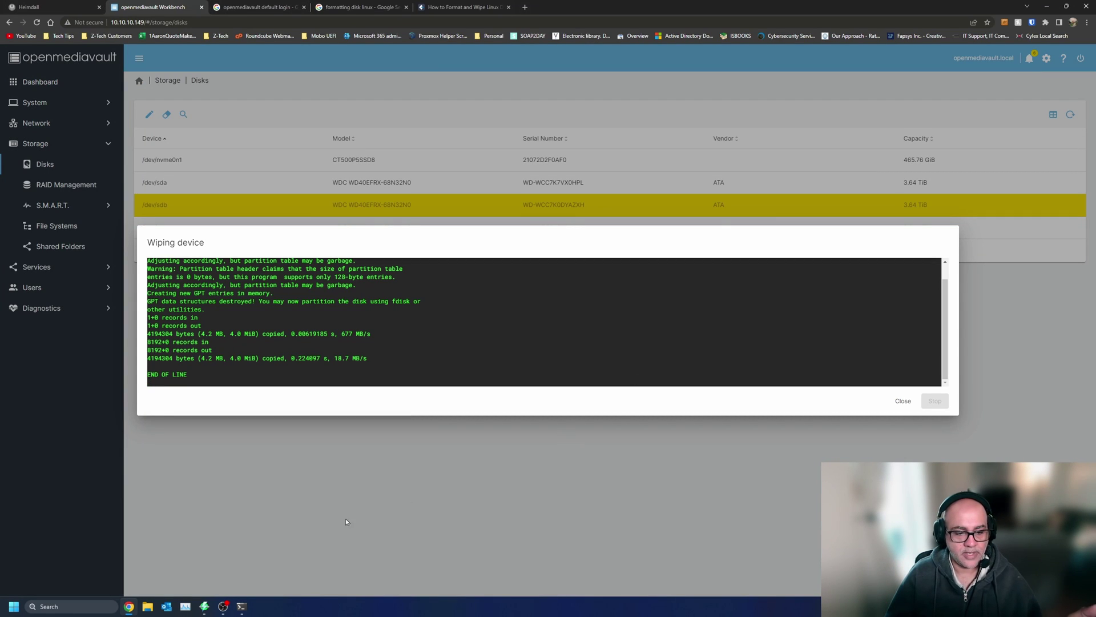
- Close PowerShell and the sdb wipe output, then check which disks RAID Create offers
click(247, 608)
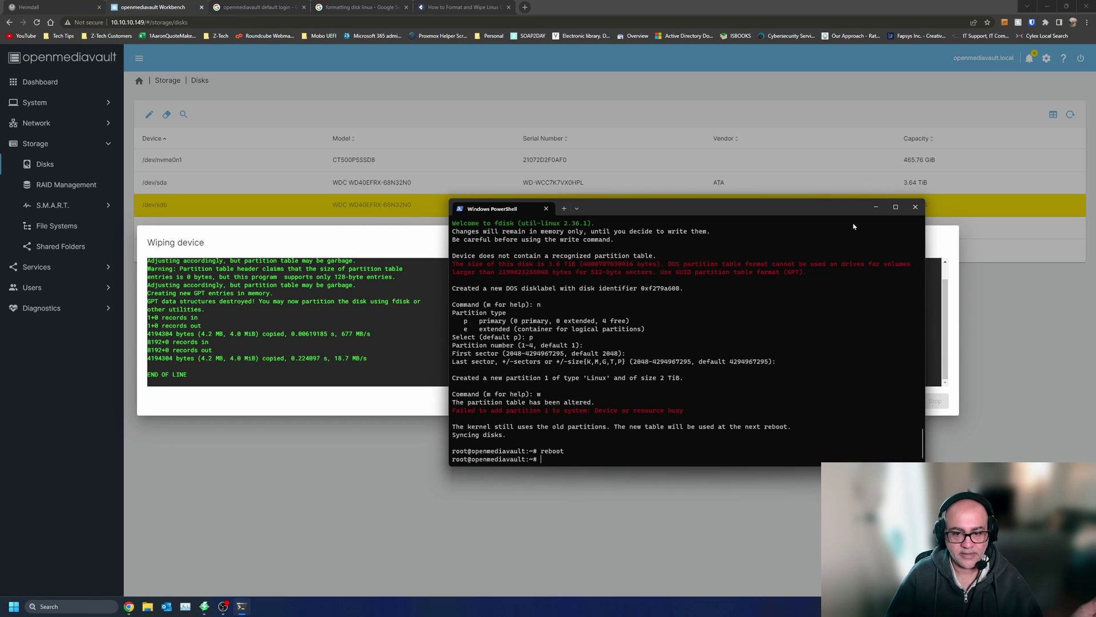
click(913, 207)
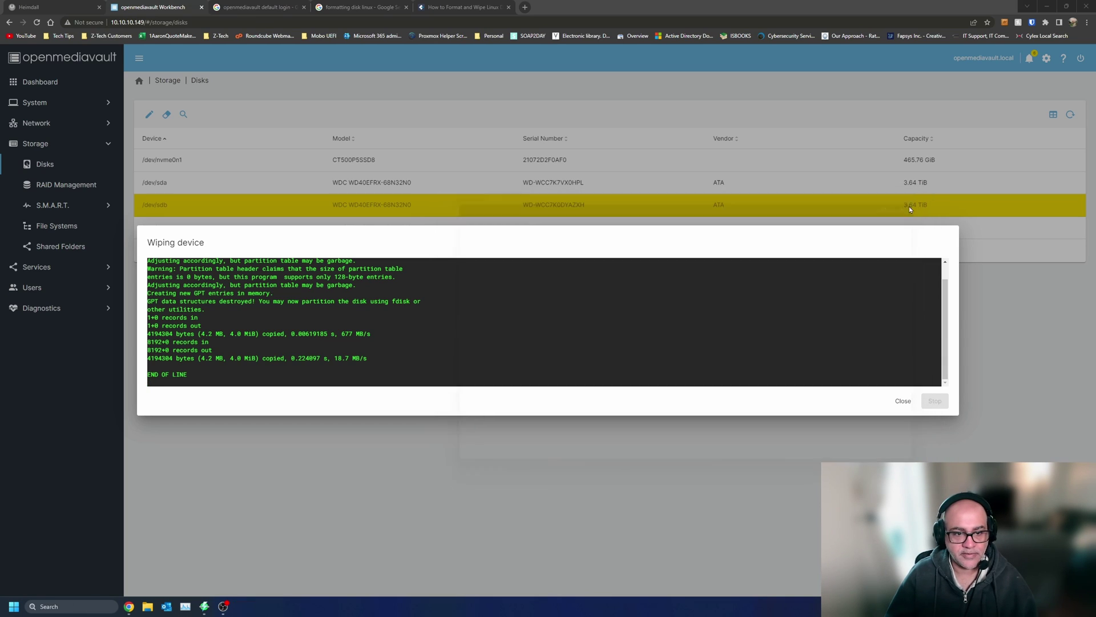
click(902, 402)
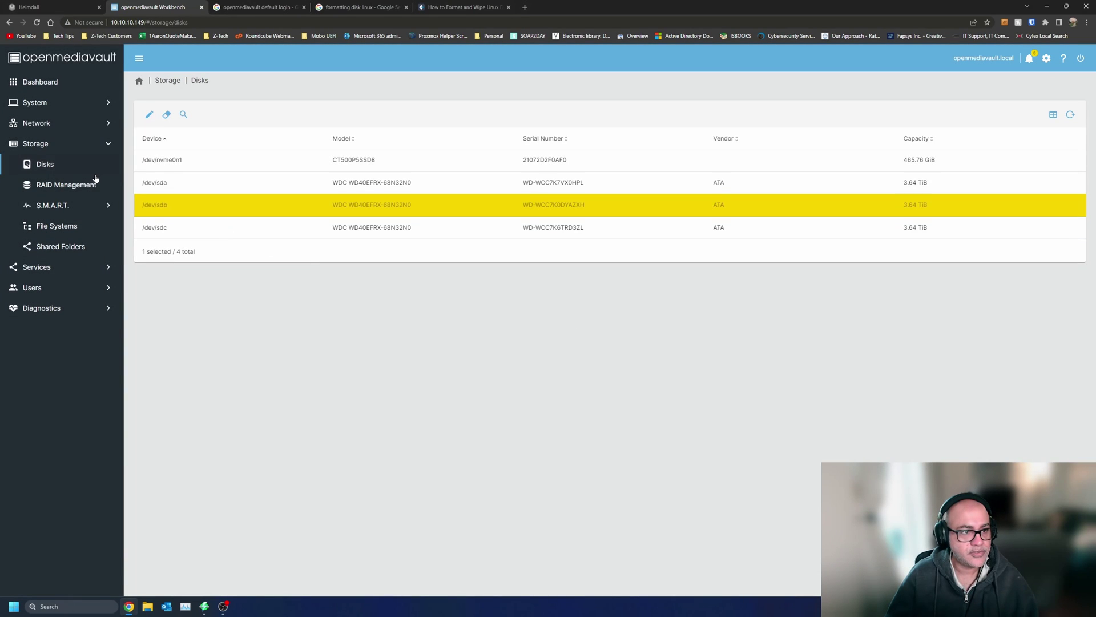
click(82, 188)
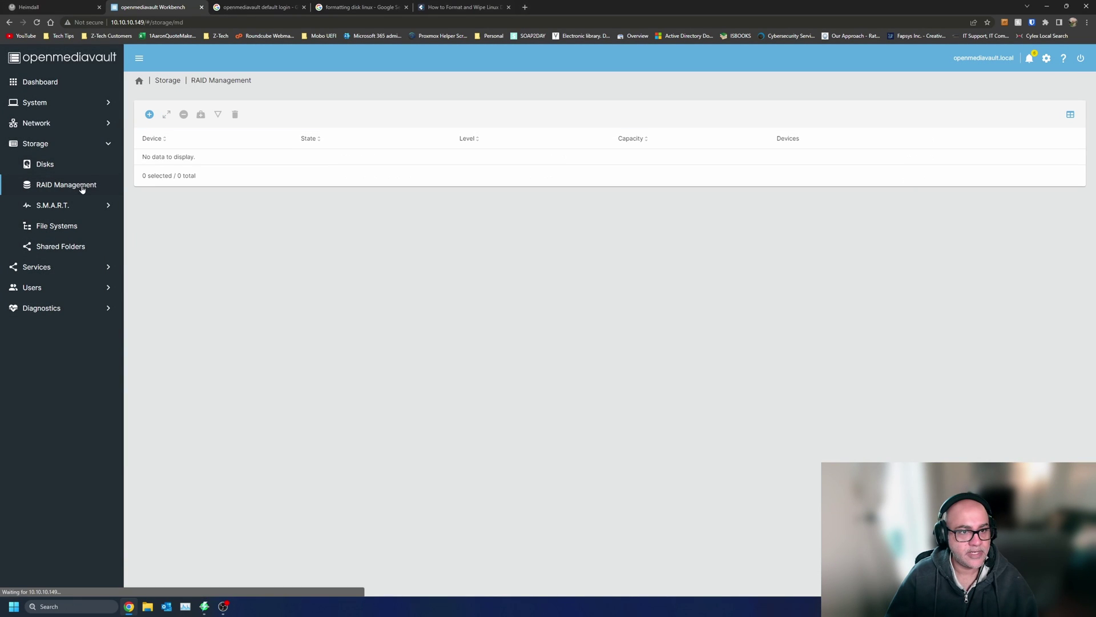
click(149, 114)
click(235, 146)
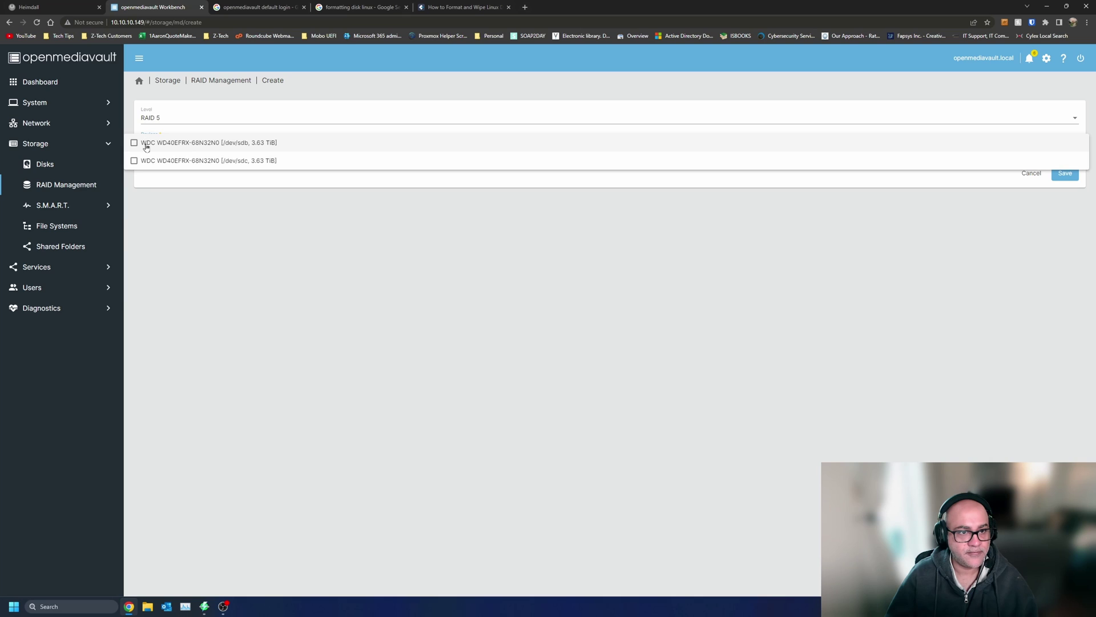
click(232, 248)
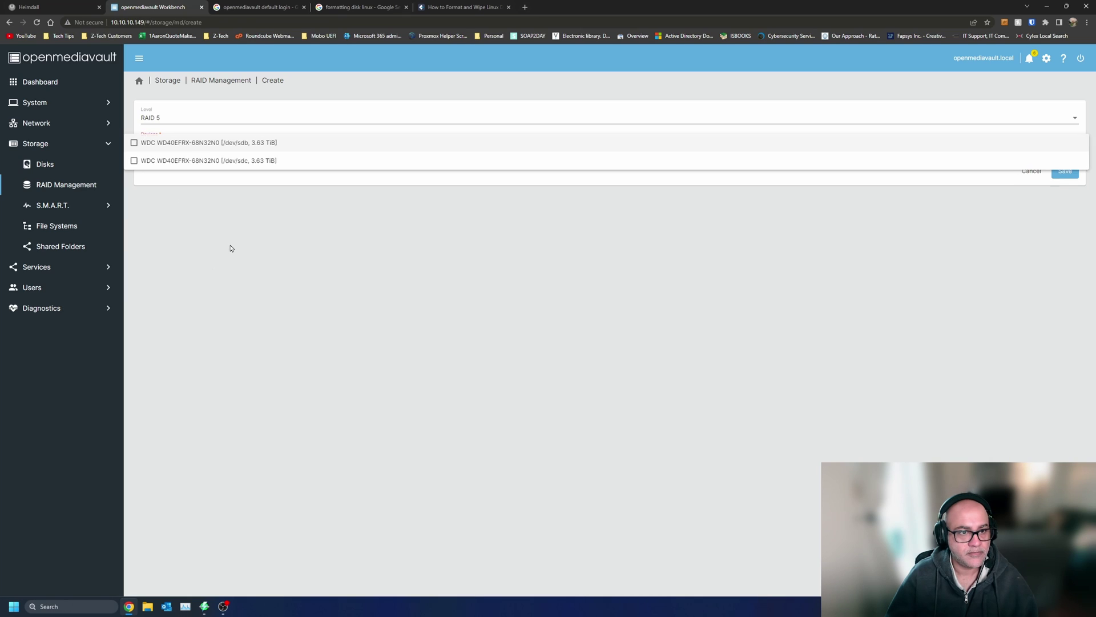
click(150, 145)
click(181, 235)
- Quick-wipe /dev/sda from the disk list, confirming data loss, and close the output
click(69, 165)
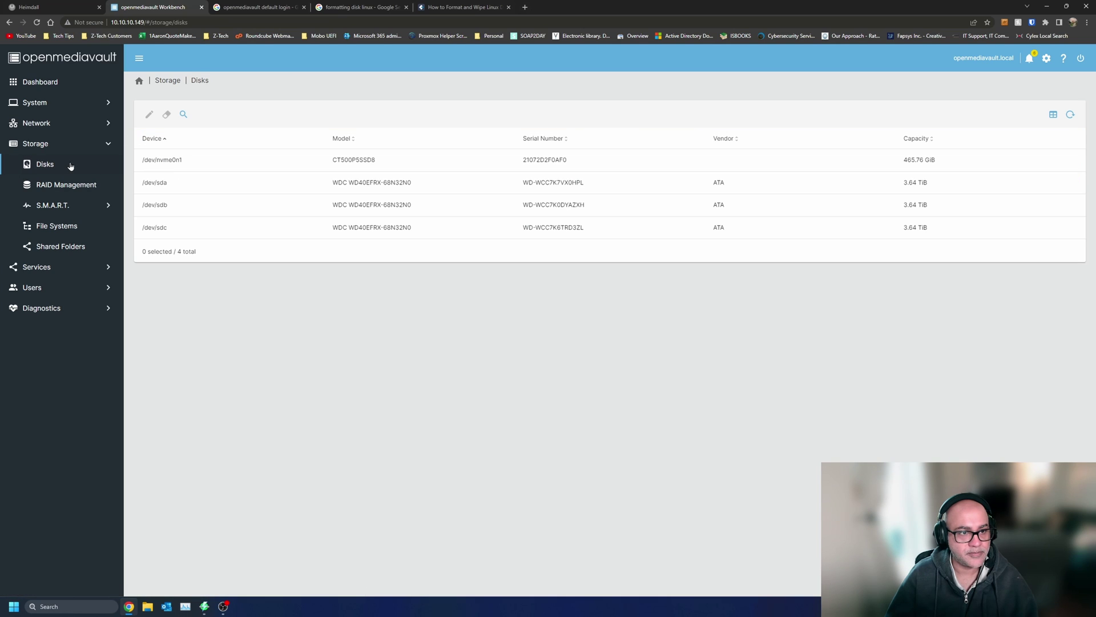
click(171, 182)
click(166, 114)
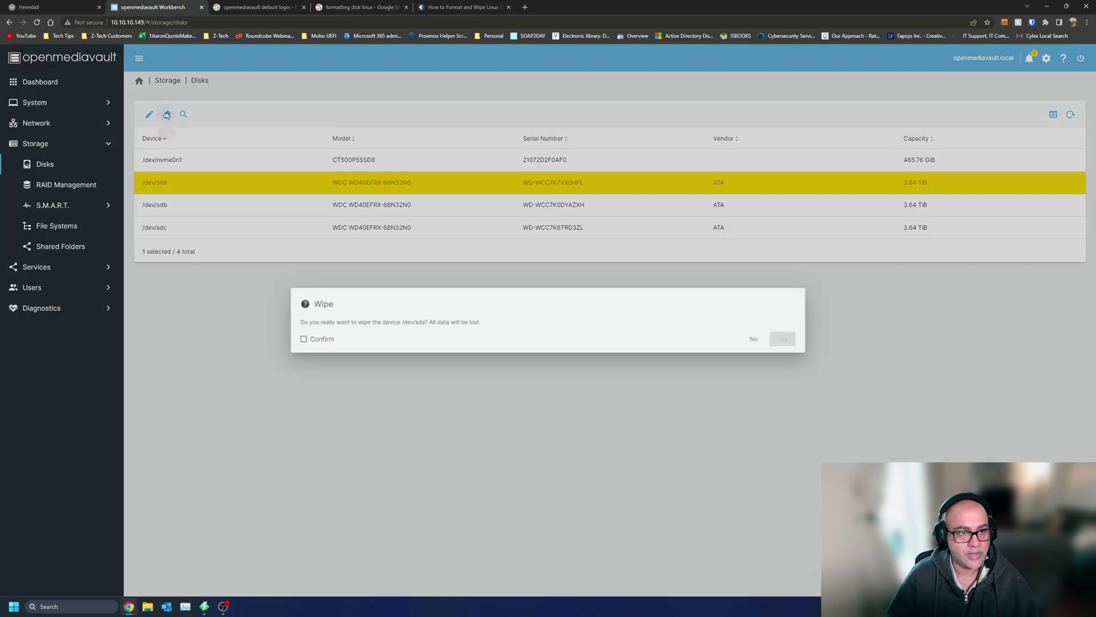
click(289, 340)
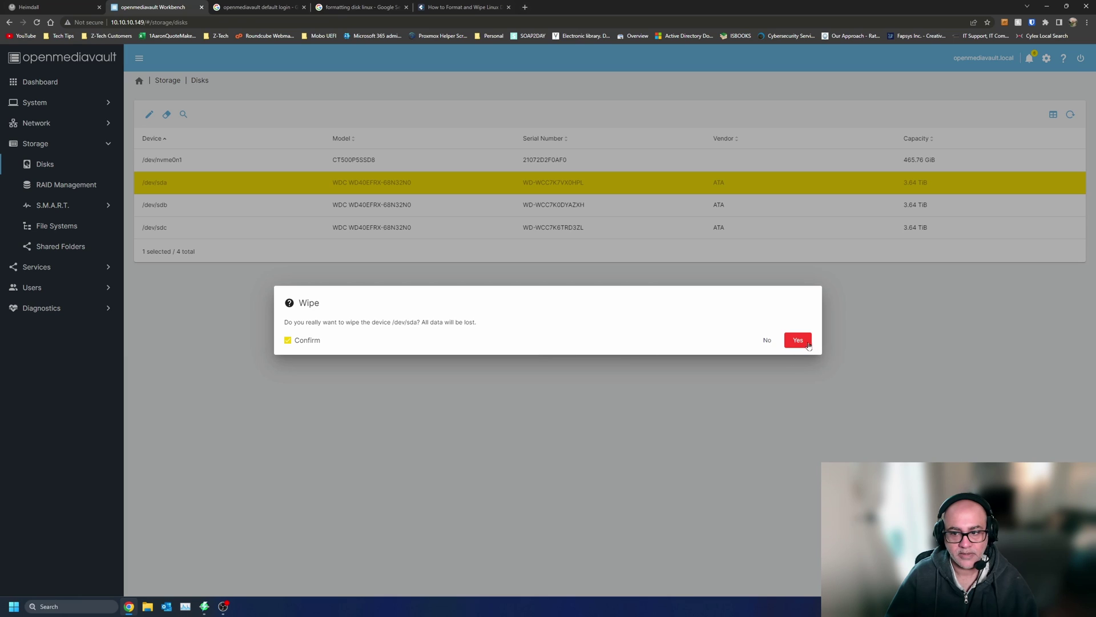
click(808, 344)
click(766, 338)
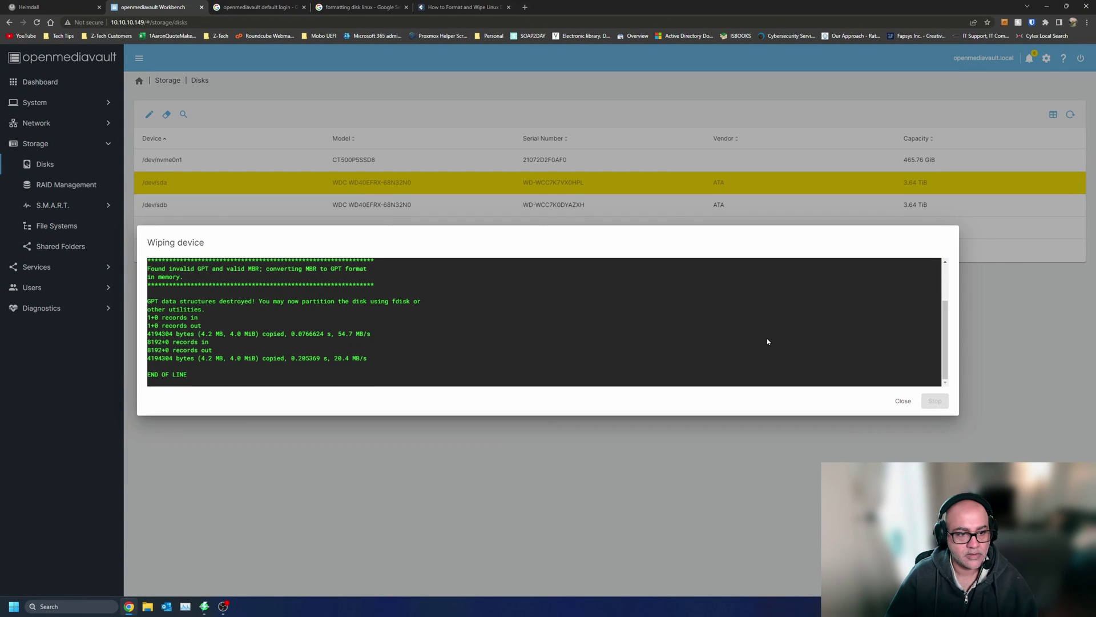
click(902, 402)
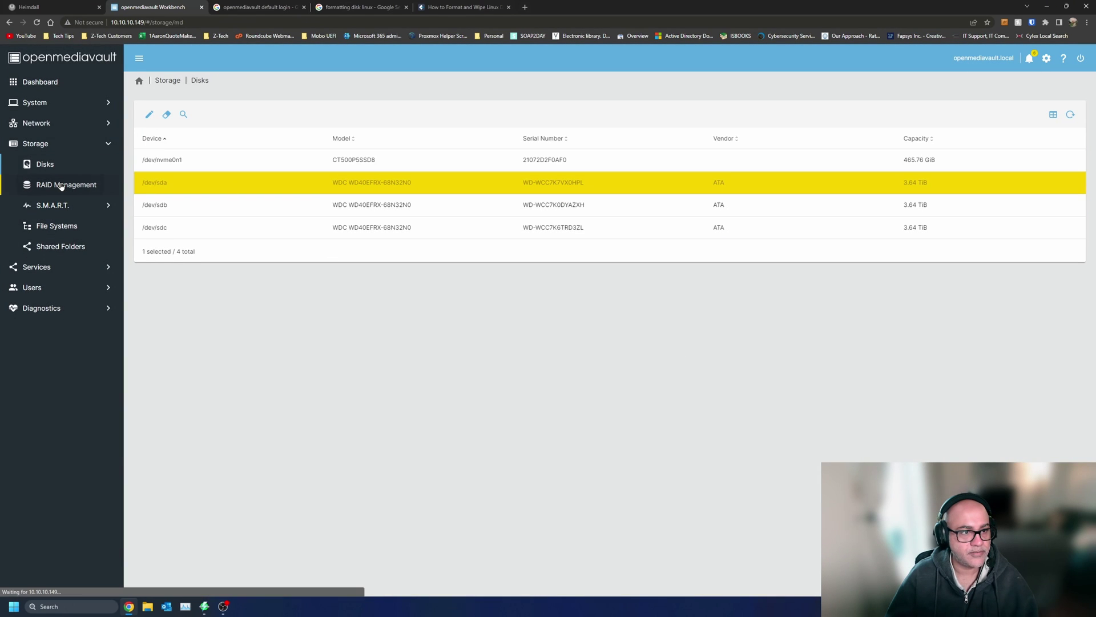
- Create RAID 5 array /dev/md0 from /dev/sda, /dev/sdb and /dev/sdc
click(58, 184)
click(148, 116)
click(211, 143)
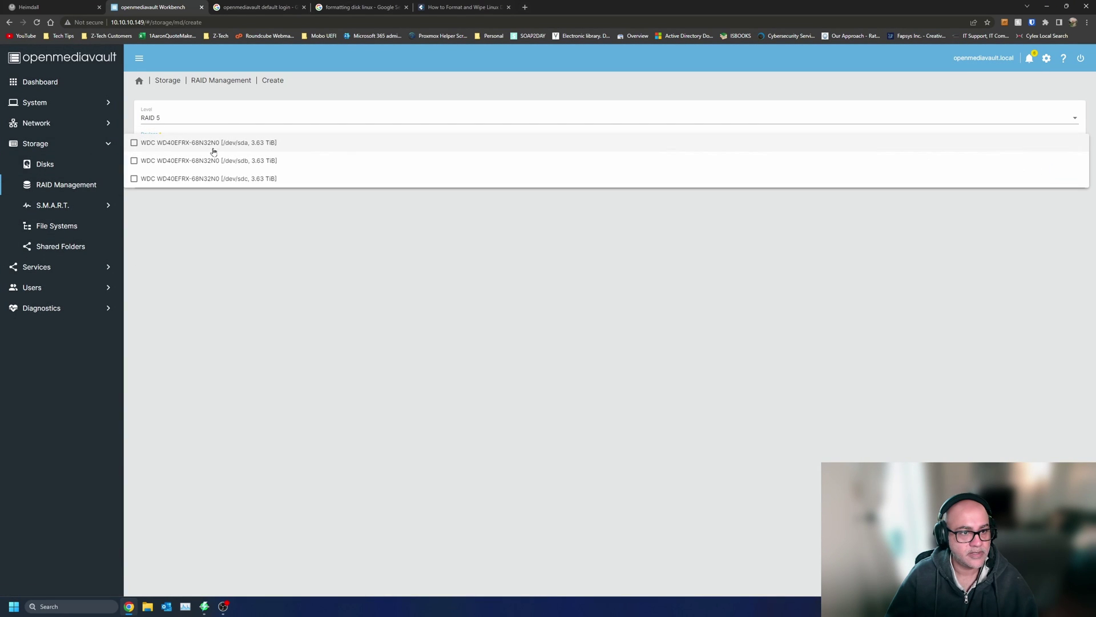
click(135, 143)
click(134, 161)
click(149, 179)
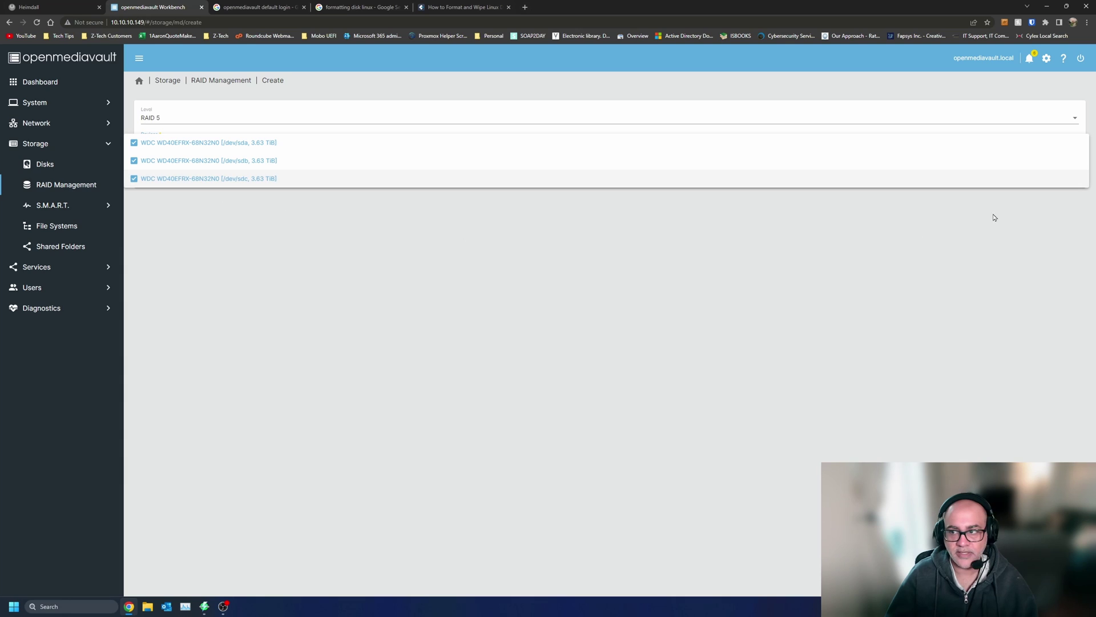
click(991, 263)
click(1064, 172)
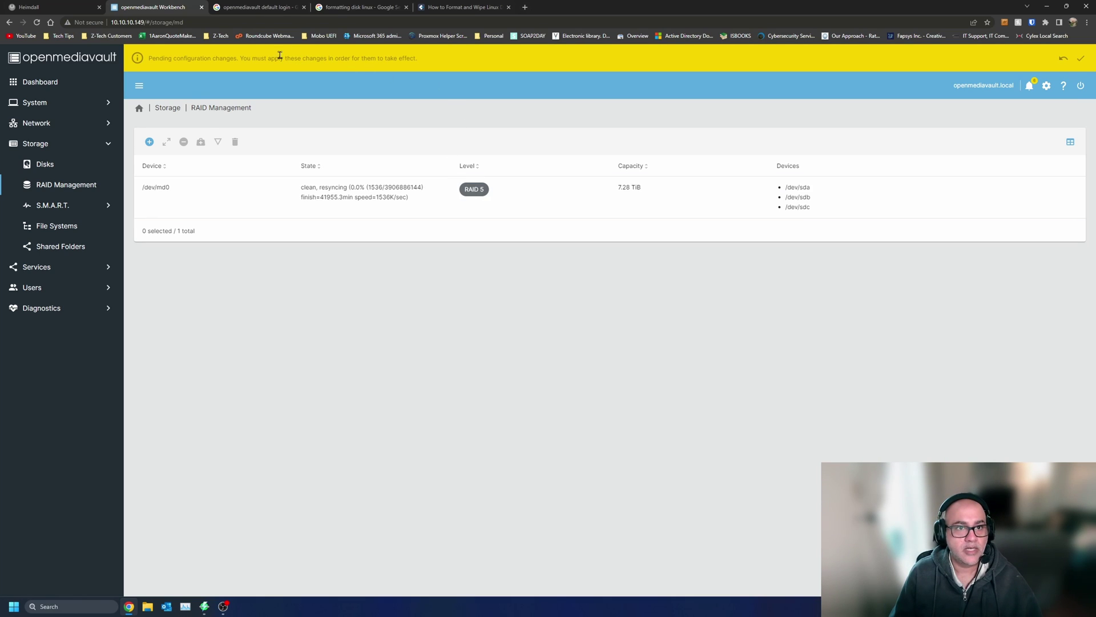
- Apply the pending configuration changes with confirmation
click(1084, 62)
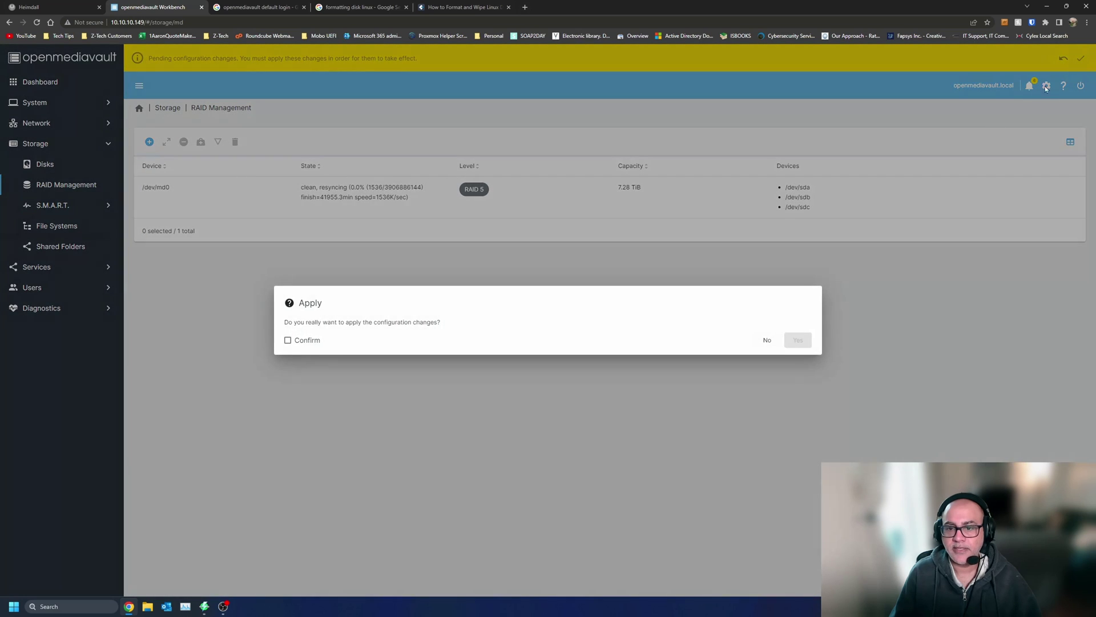
click(302, 341)
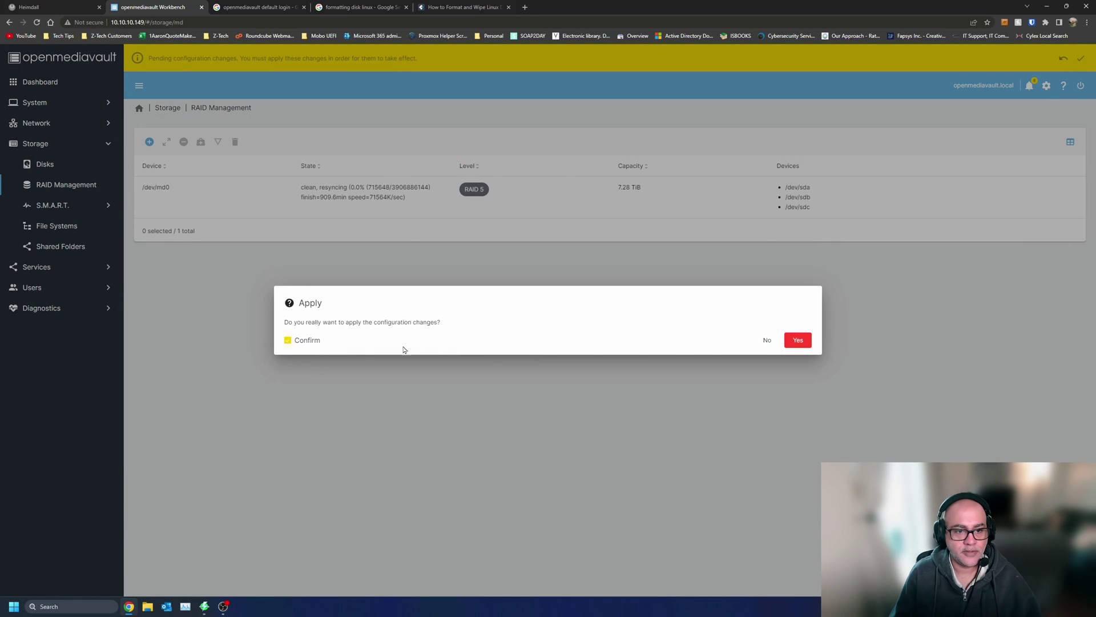
click(797, 340)
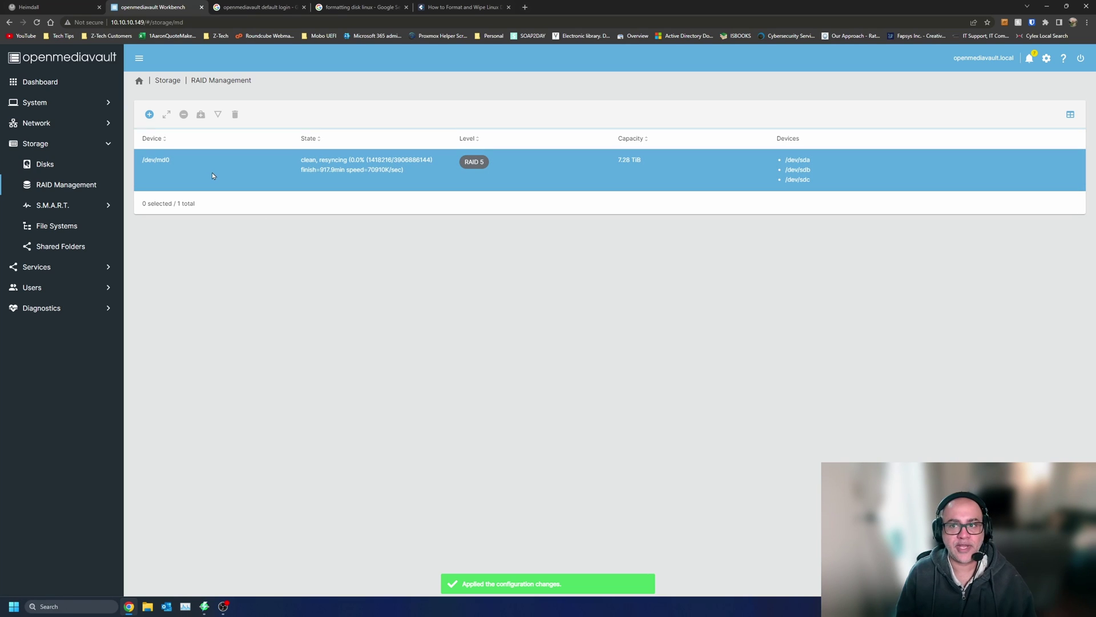
- Show /dev/md0's resync details, select the details text, then return to the dashboard
click(249, 175)
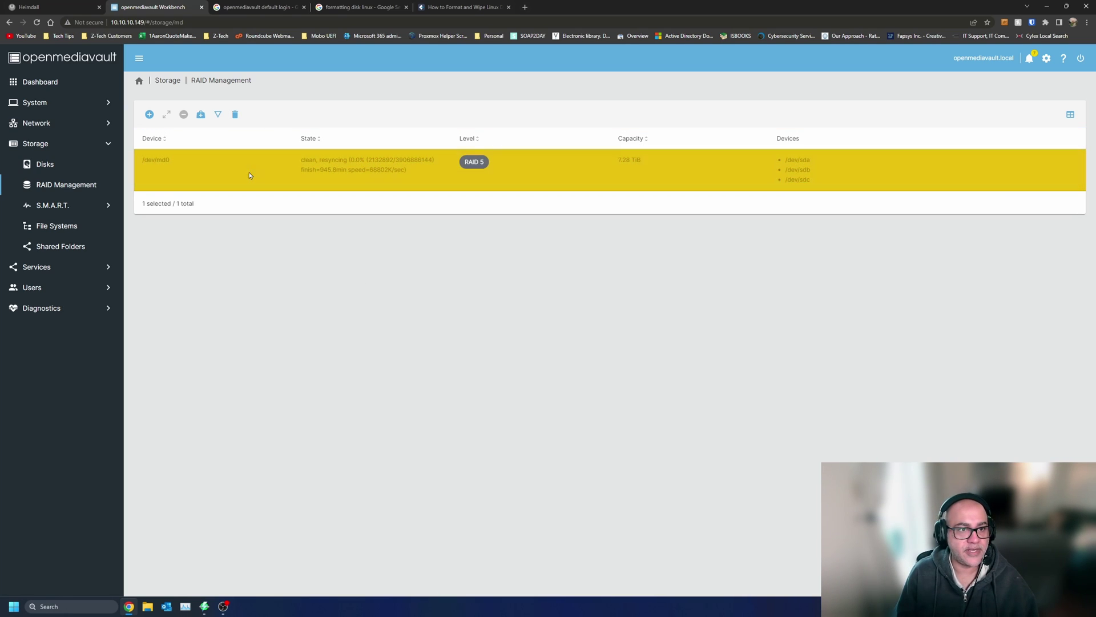
click(218, 116)
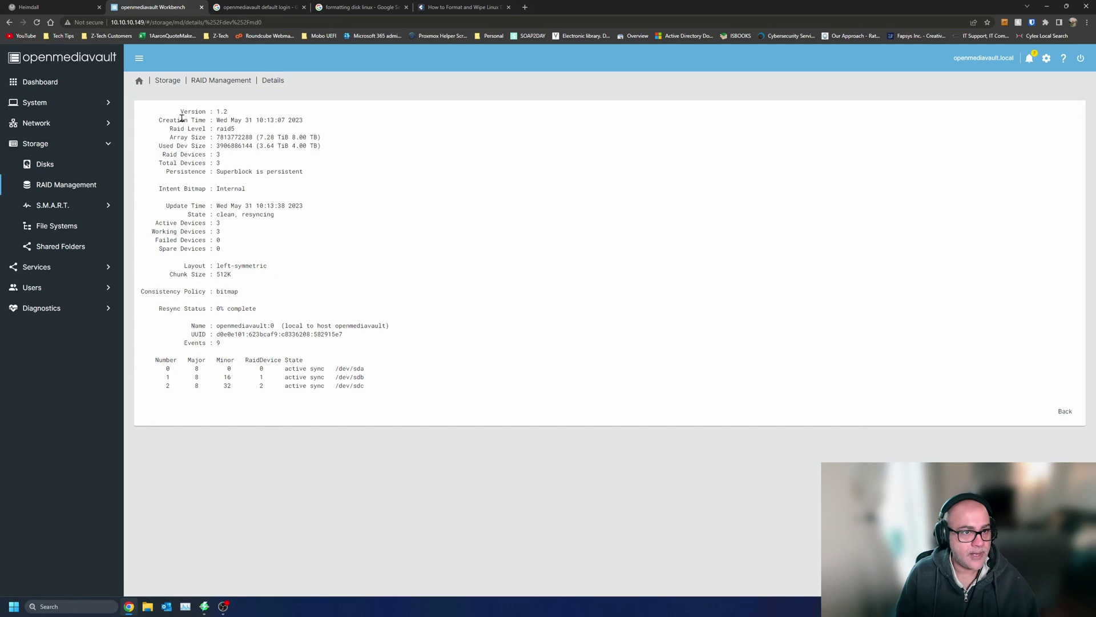
drag(173, 118, 420, 384)
click(409, 394)
drag(160, 108, 410, 385)
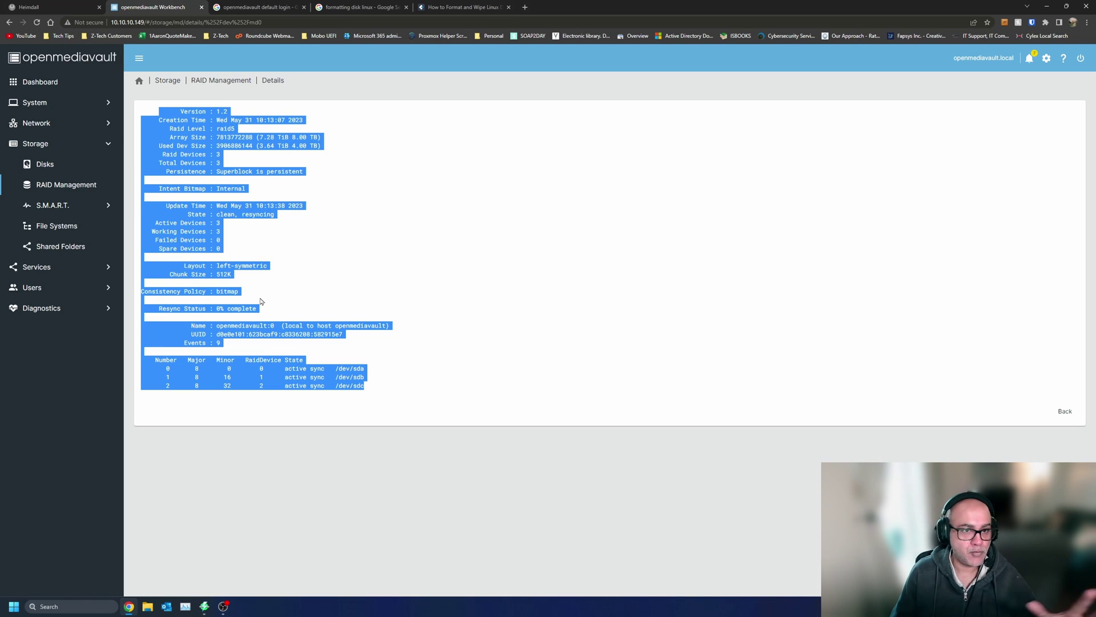
click(139, 81)
click(54, 90)
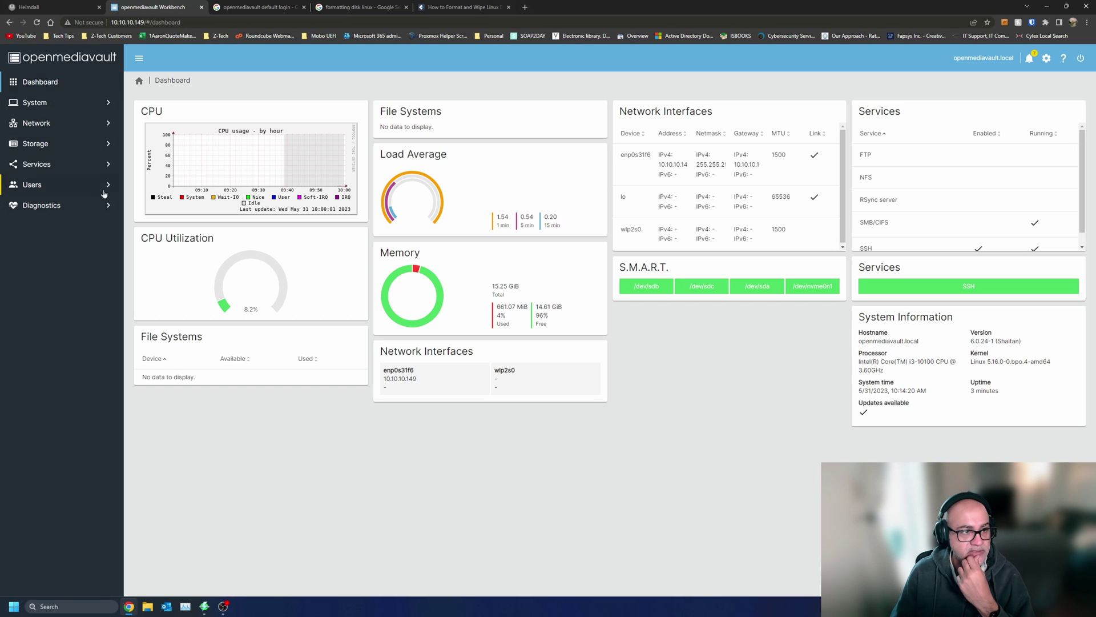
- Navigate through Storage and RAID Management to the still-empty File Systems page
click(63, 143)
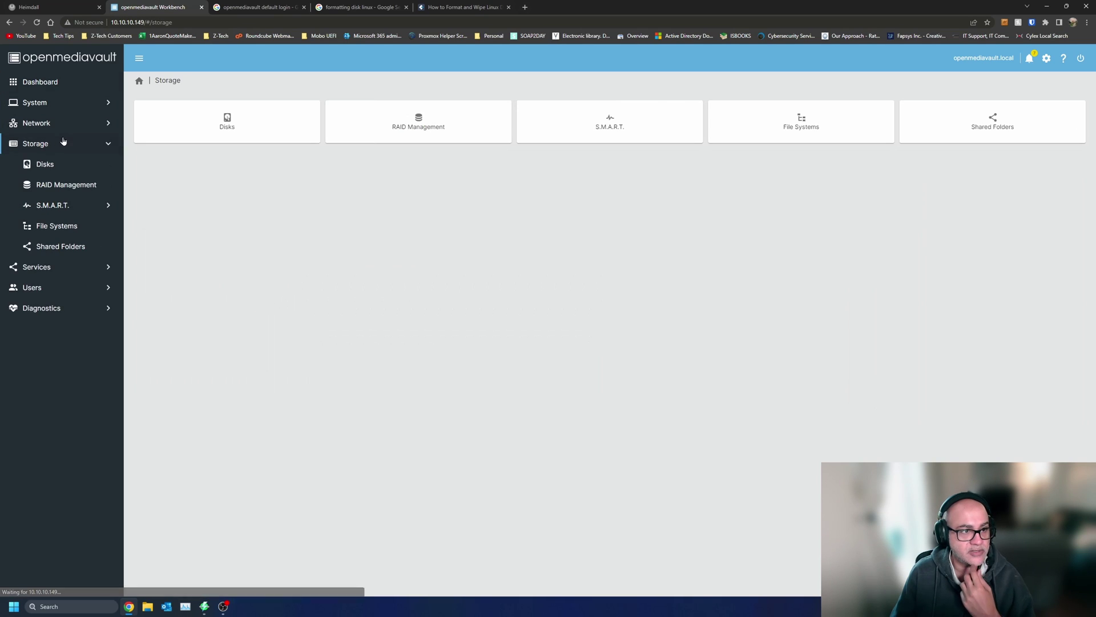
click(67, 186)
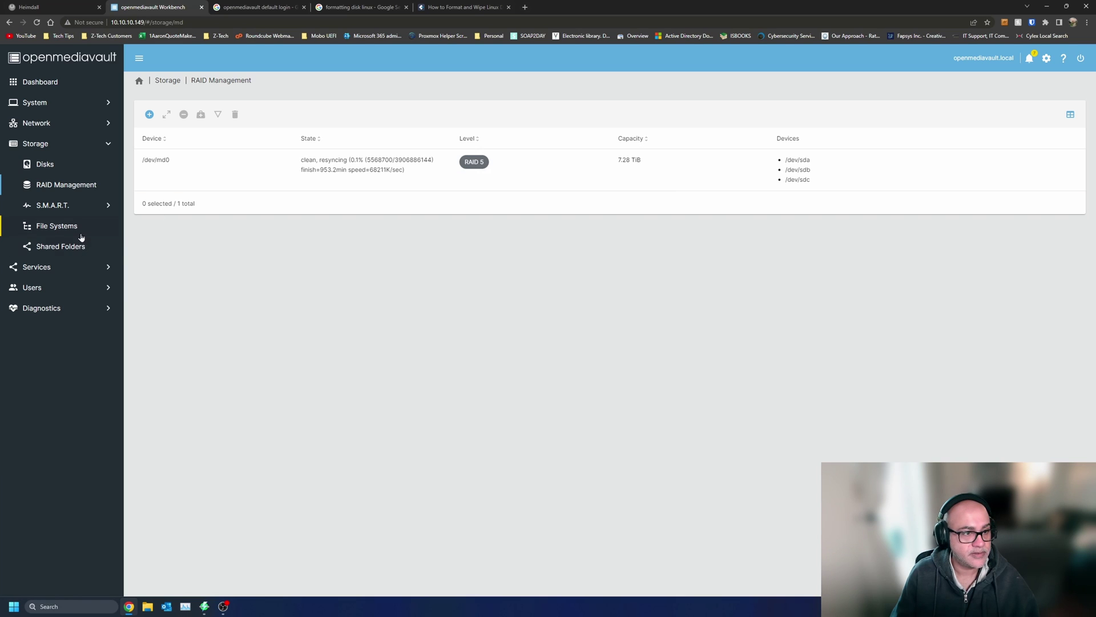
click(57, 226)
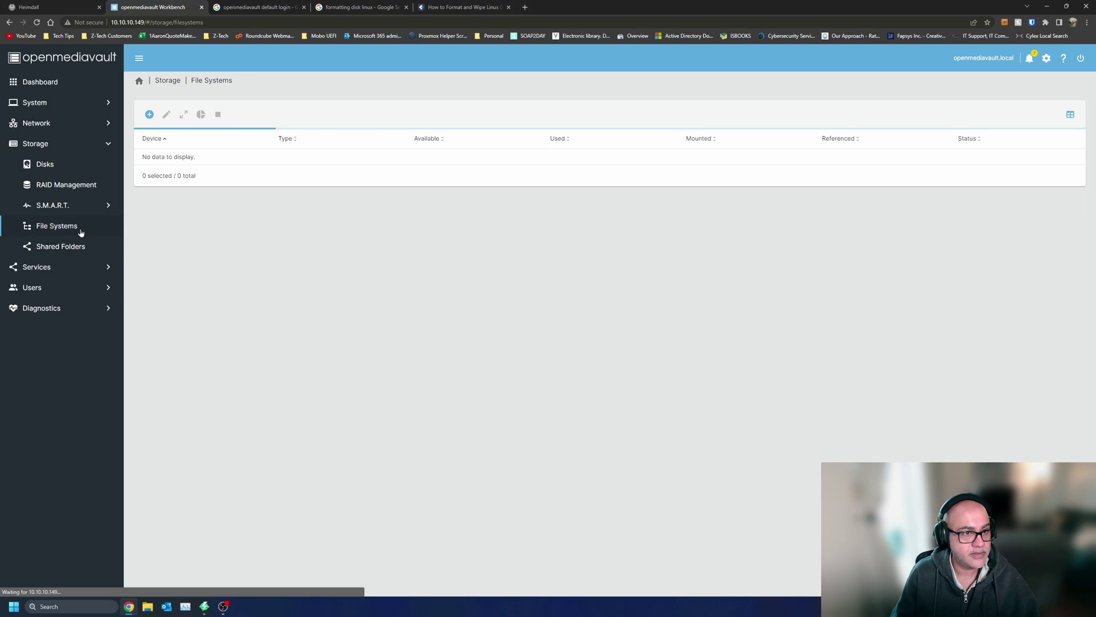
- Set up a new BTRFS file system on the Software RAID md0 device
click(150, 115)
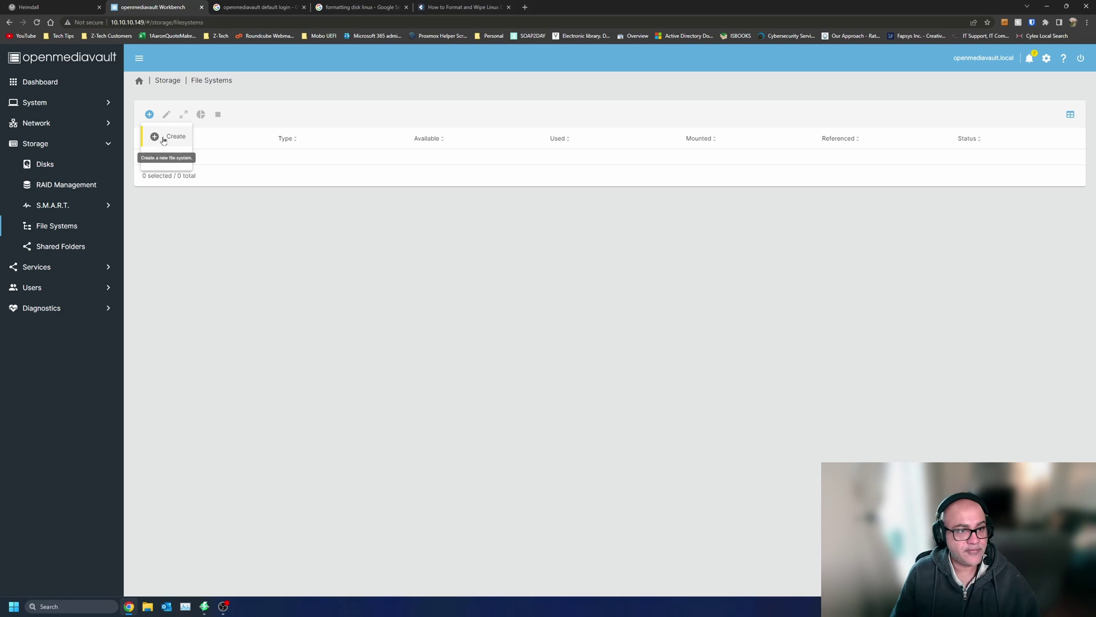
click(164, 137)
click(261, 147)
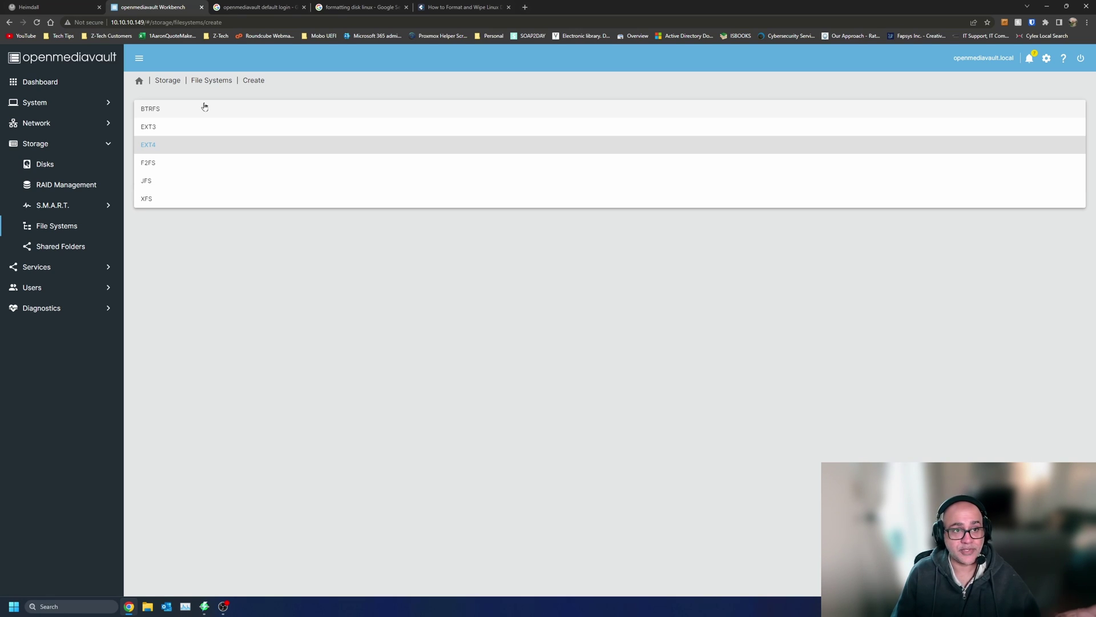
click(205, 107)
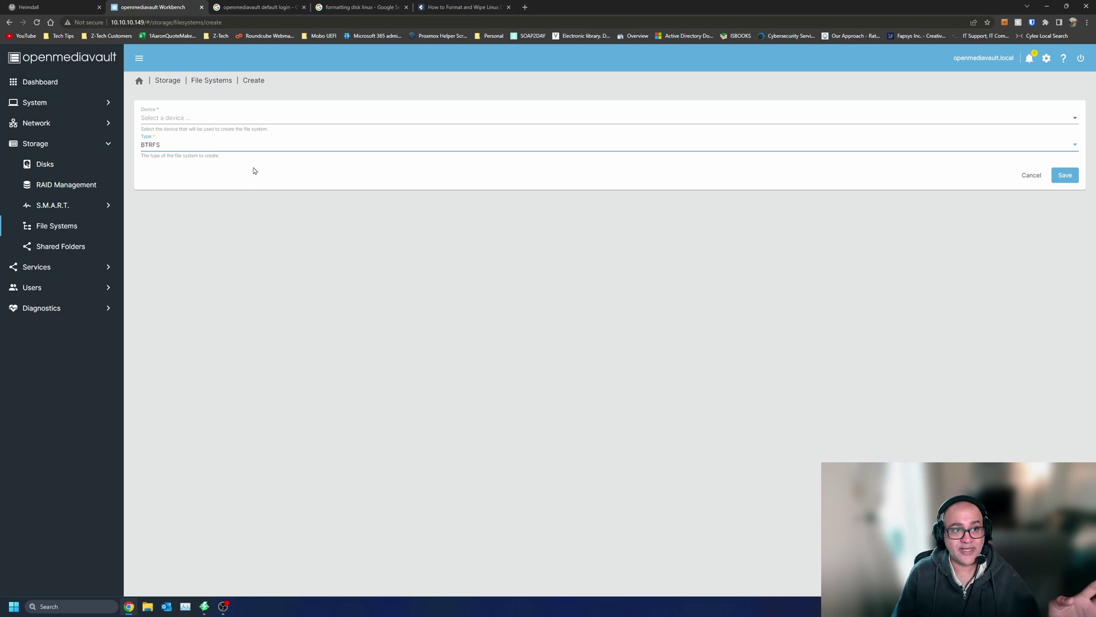
click(208, 116)
click(268, 323)
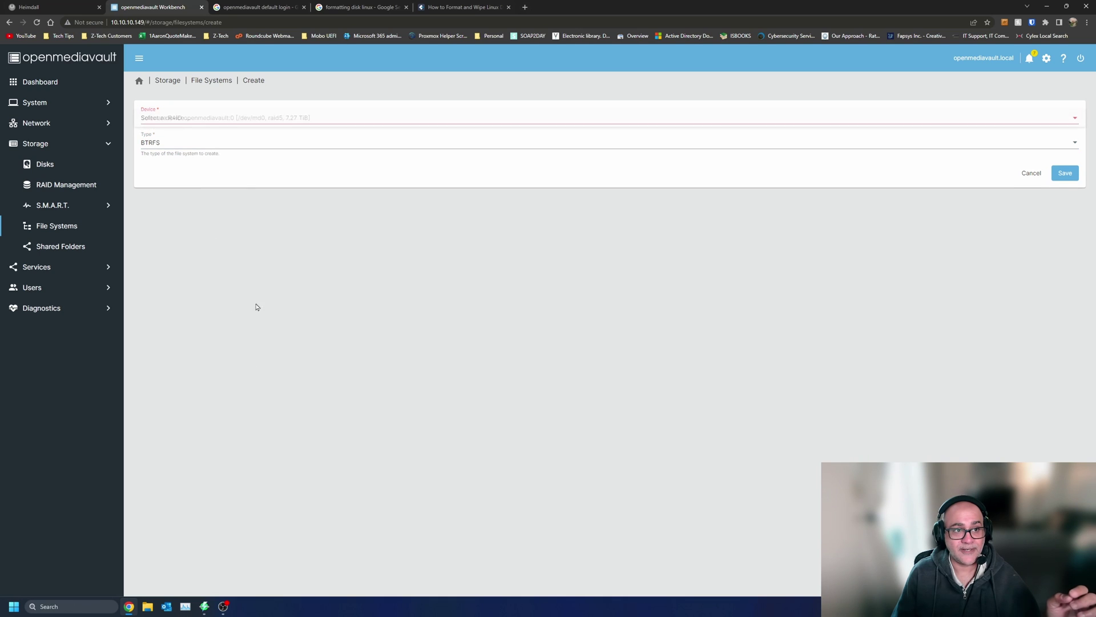
click(206, 120)
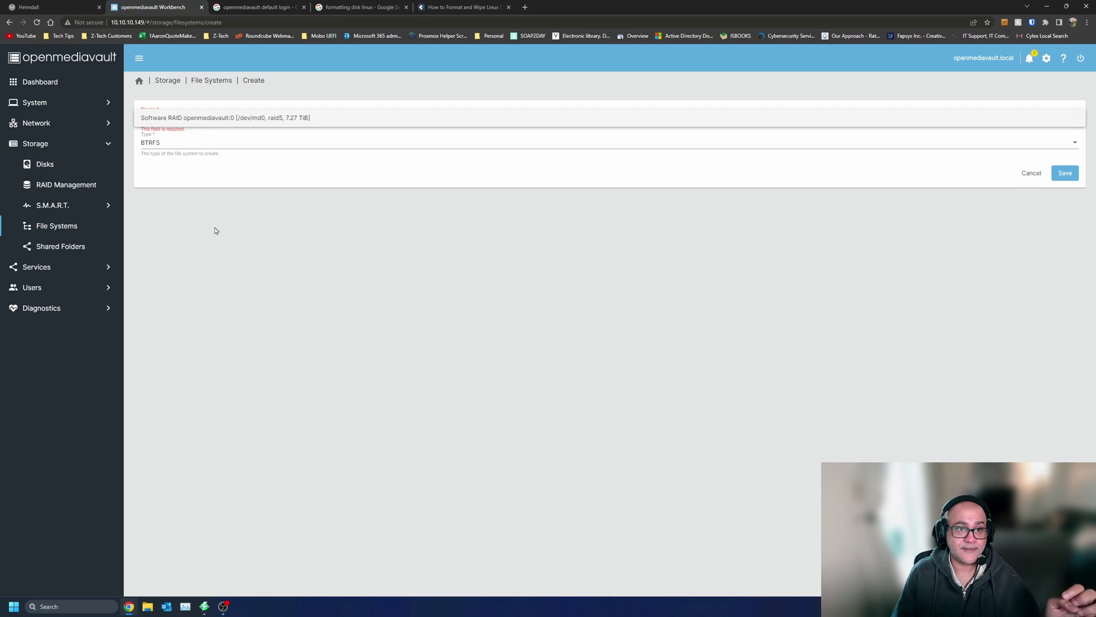
click(214, 230)
click(213, 147)
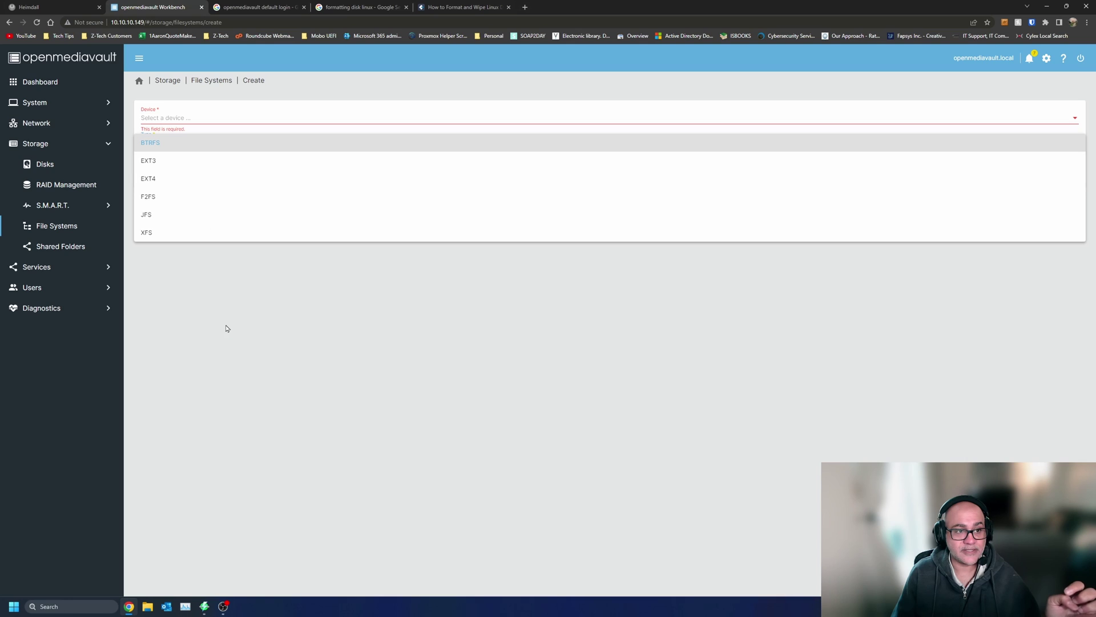
click(226, 328)
click(205, 140)
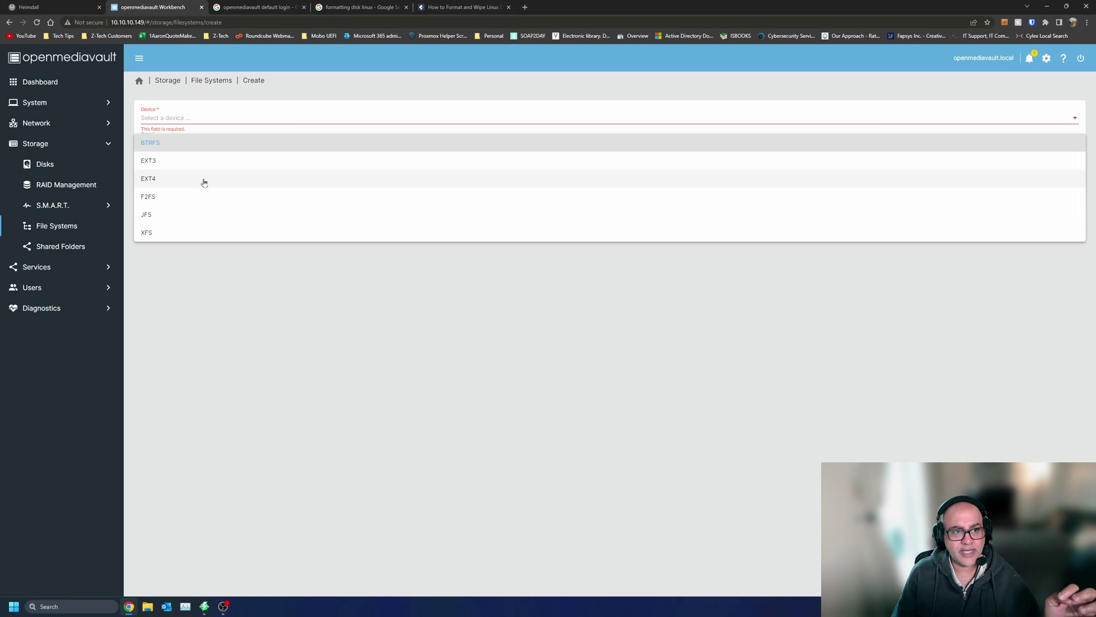
click(200, 145)
click(207, 117)
click(210, 118)
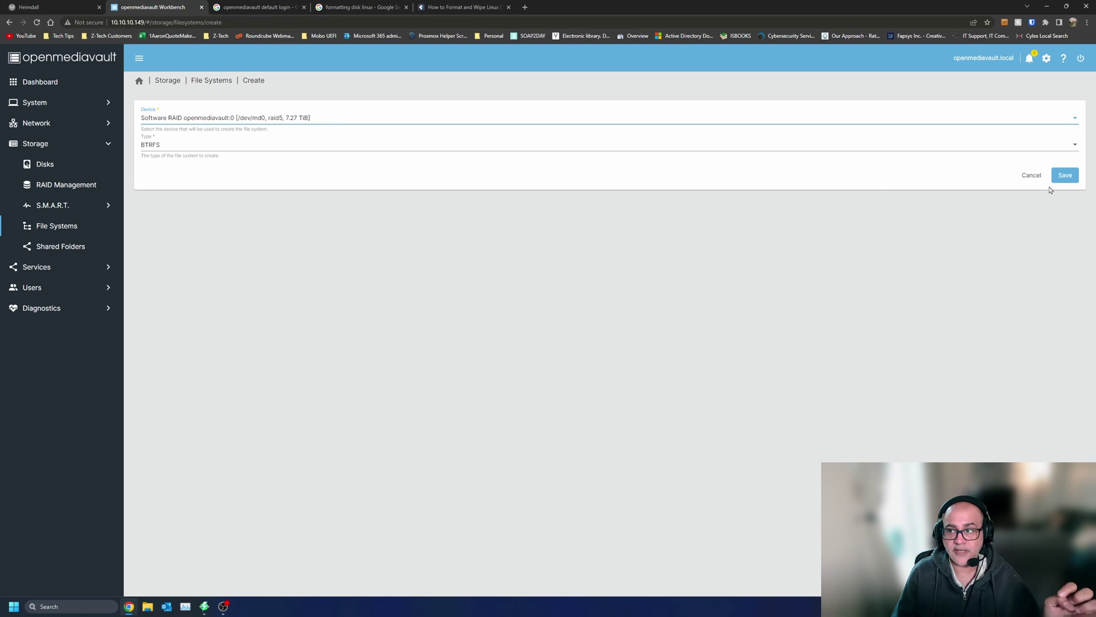
- Create the 7.28 TiB BTRFS file system and close the finished creation log
click(1064, 176)
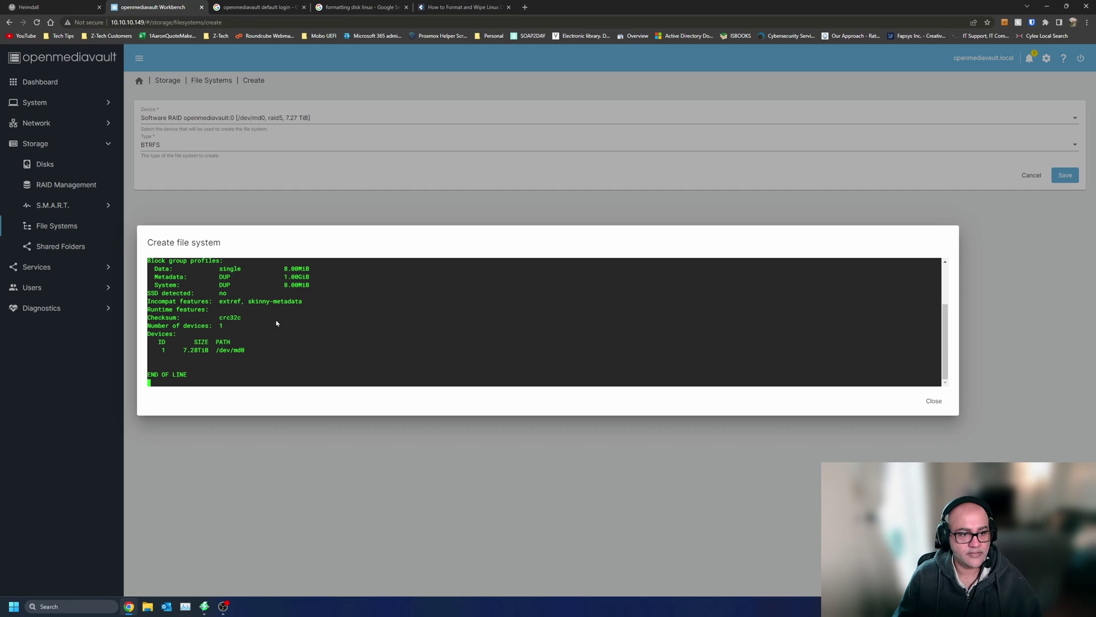
scroll(264, 334, up, 5)
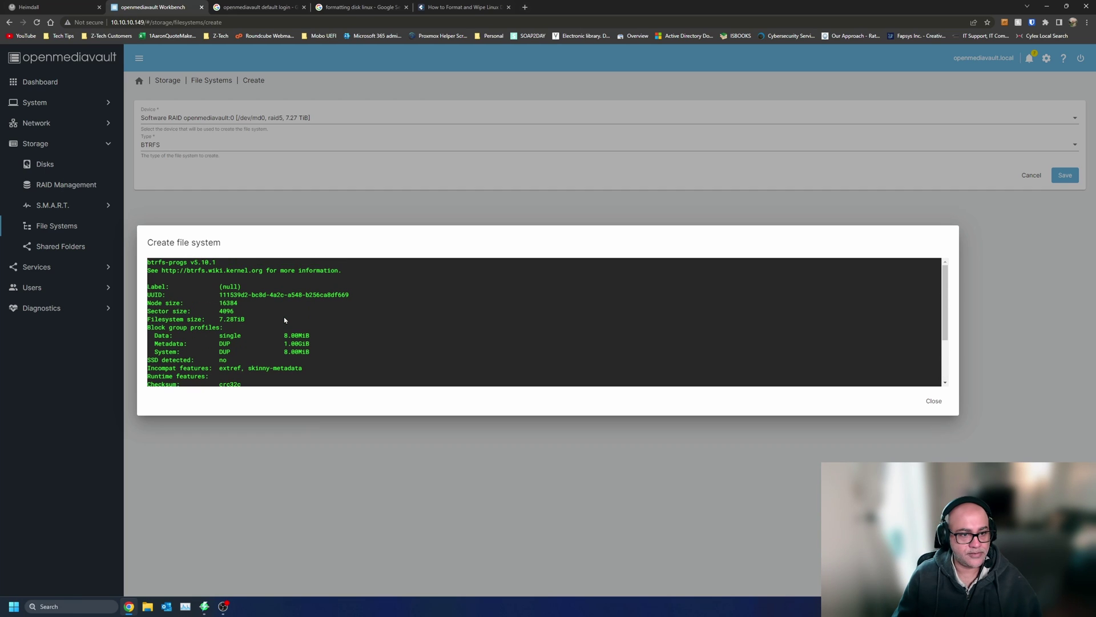
scroll(264, 334, down, 5)
click(934, 402)
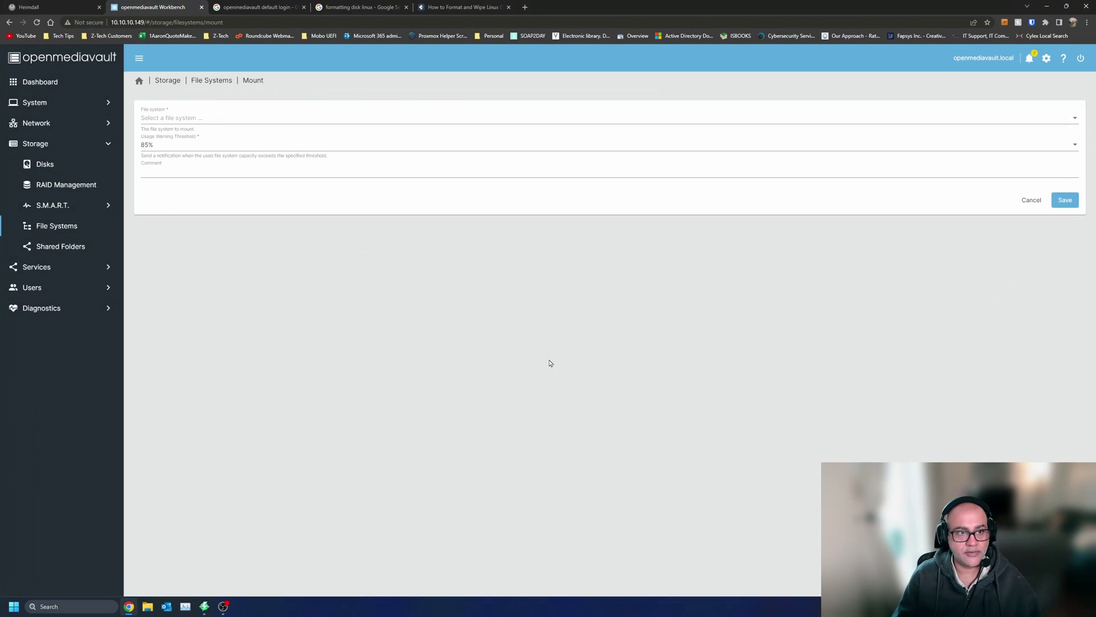
- Mount the /dev/md0 BTRFS file system and save the mount, confirming
click(207, 118)
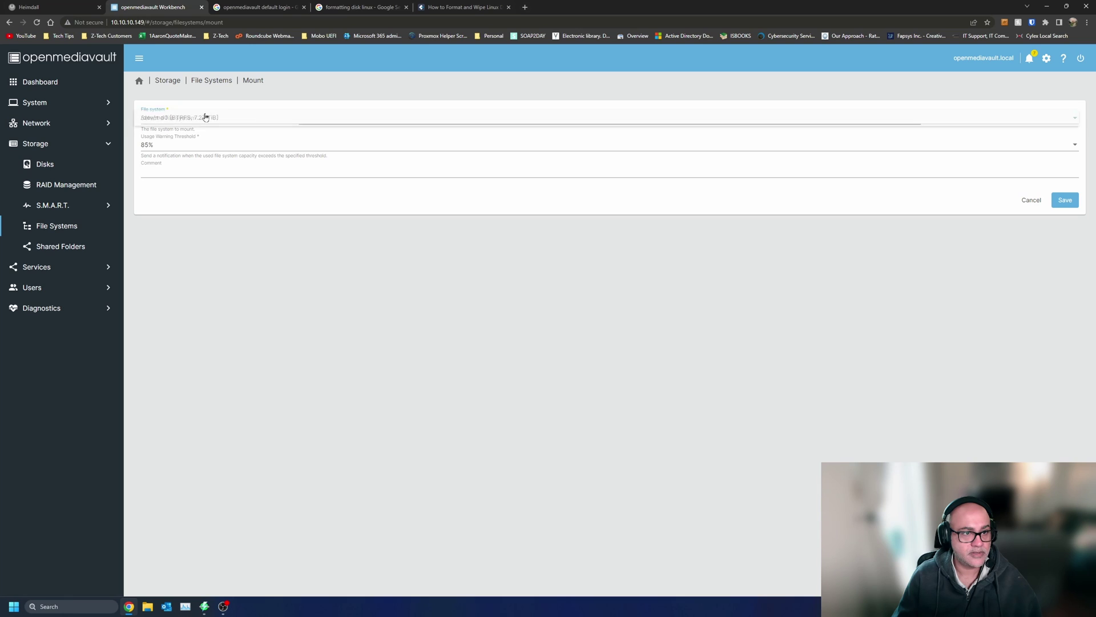
click(240, 118)
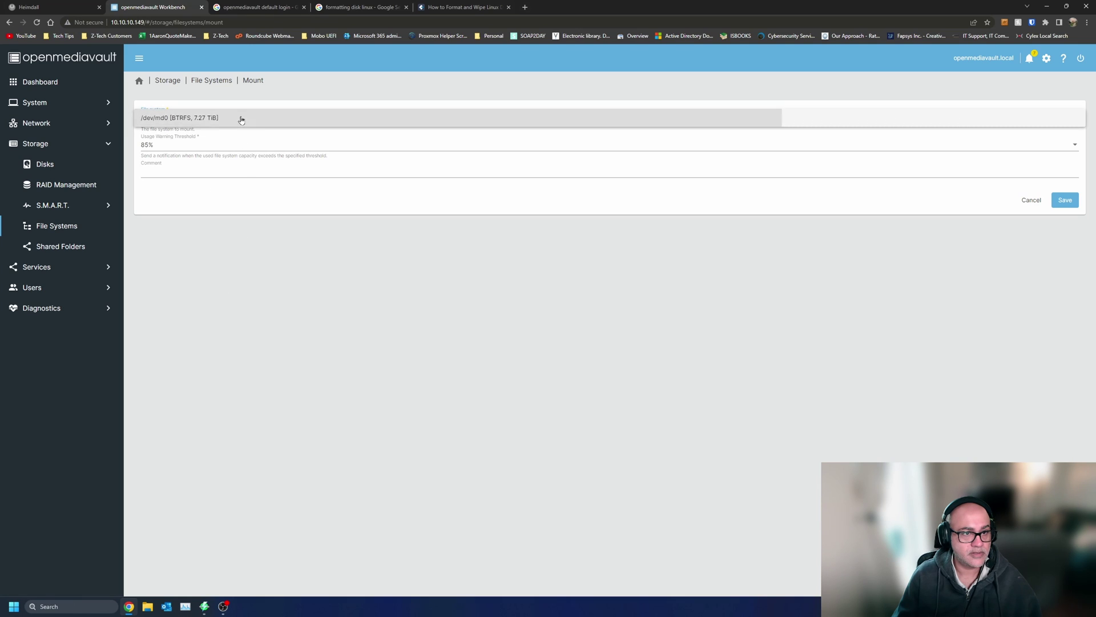
click(232, 172)
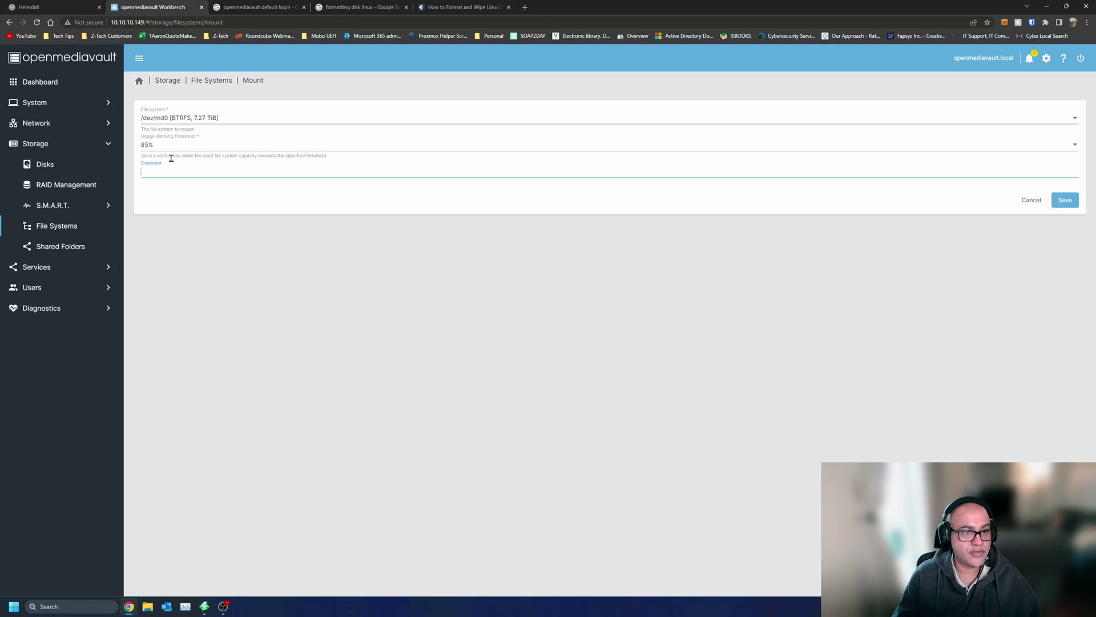
click(1068, 205)
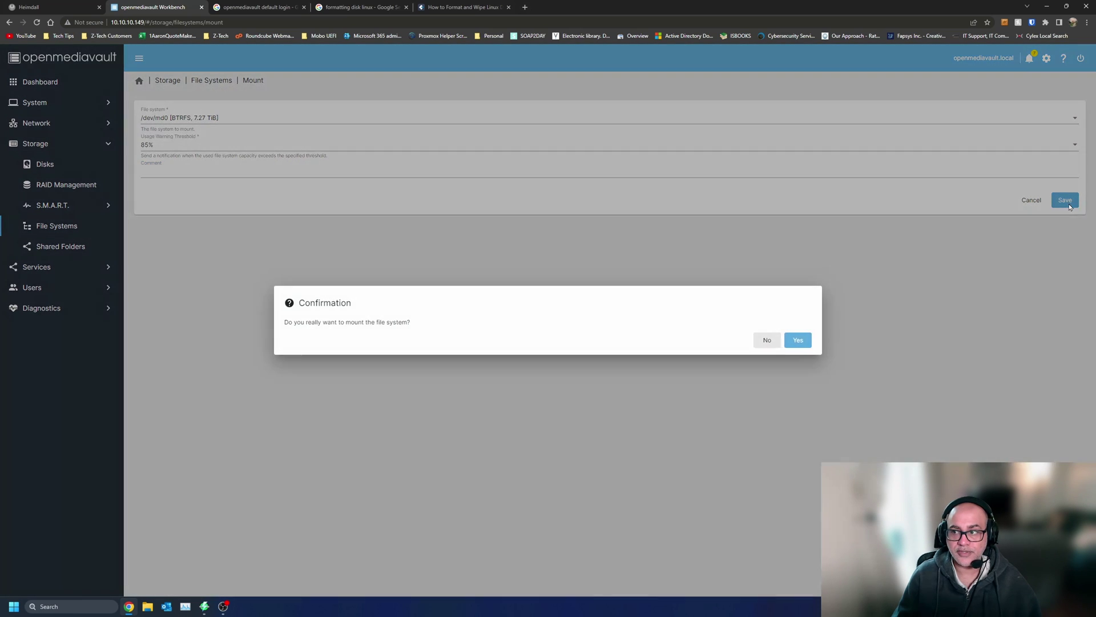
click(800, 340)
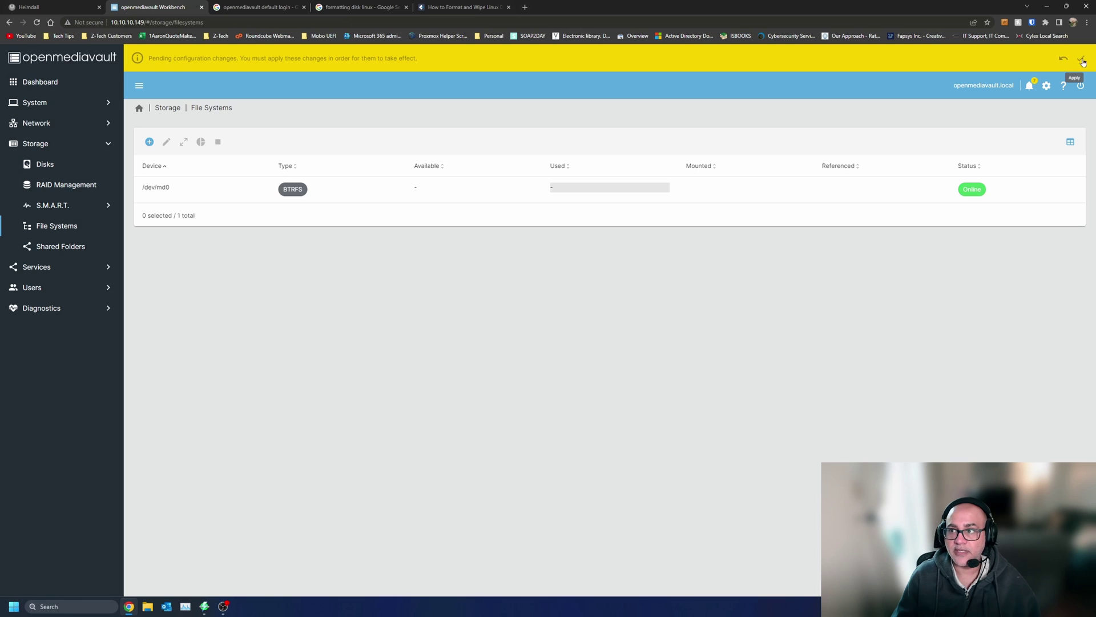
- Apply the pending configuration changes with confirmation
click(1082, 60)
click(295, 341)
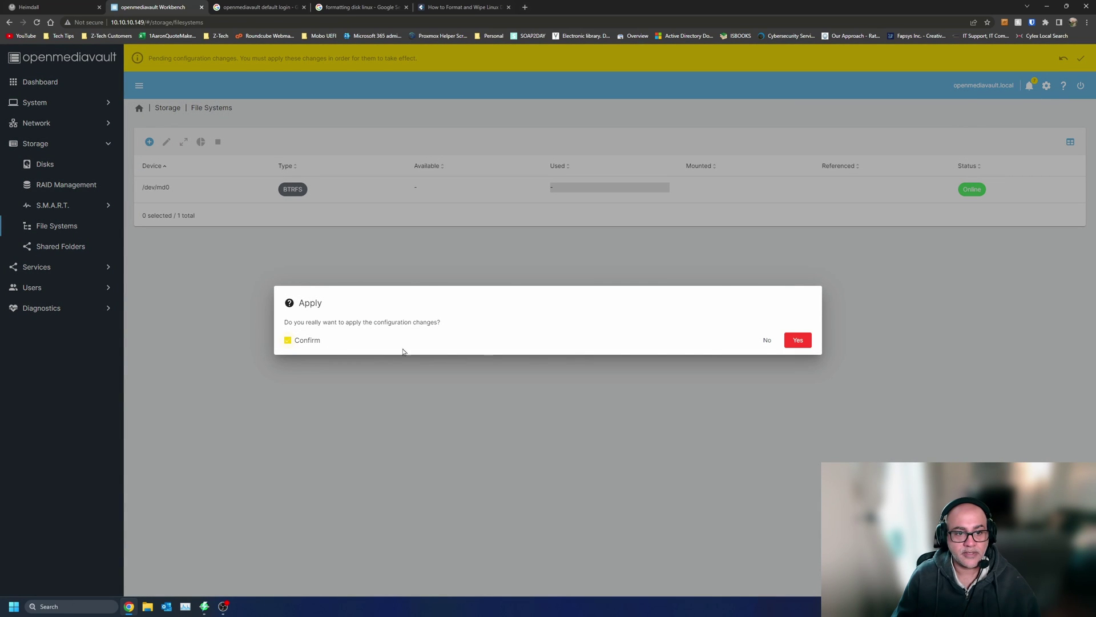
click(799, 341)
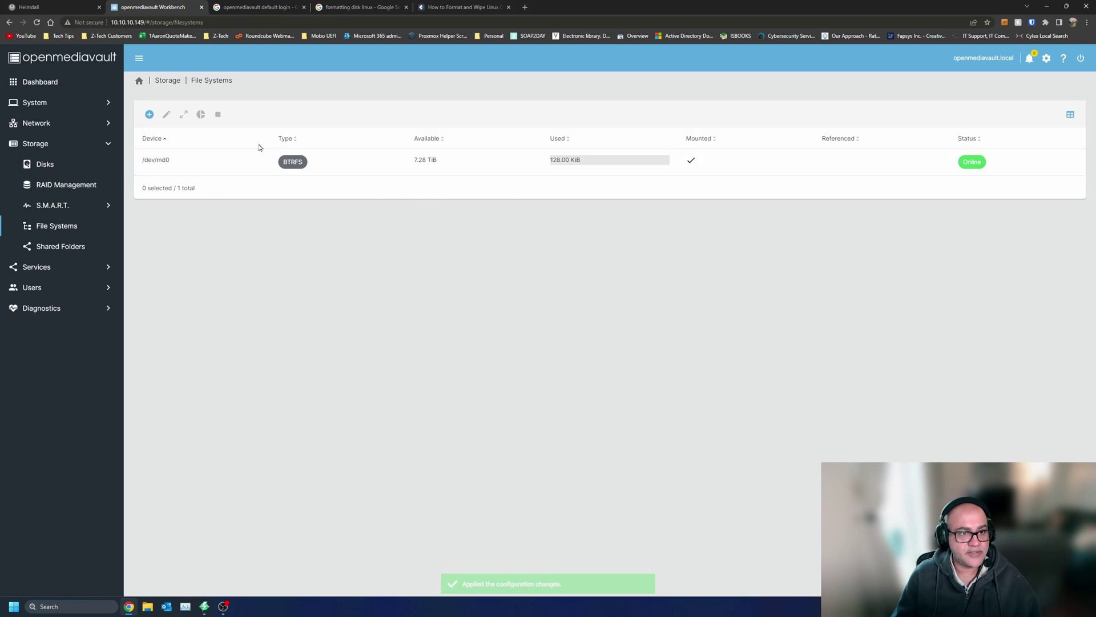
- Edit /dev/md0 and save its usage warning threshold as 90%
click(206, 159)
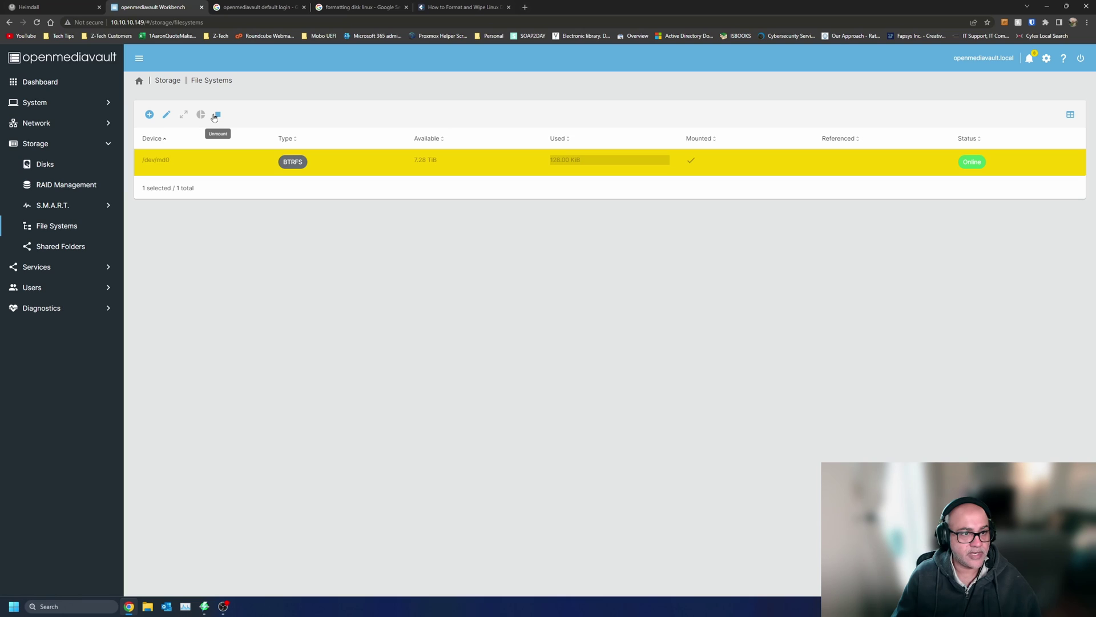
click(170, 118)
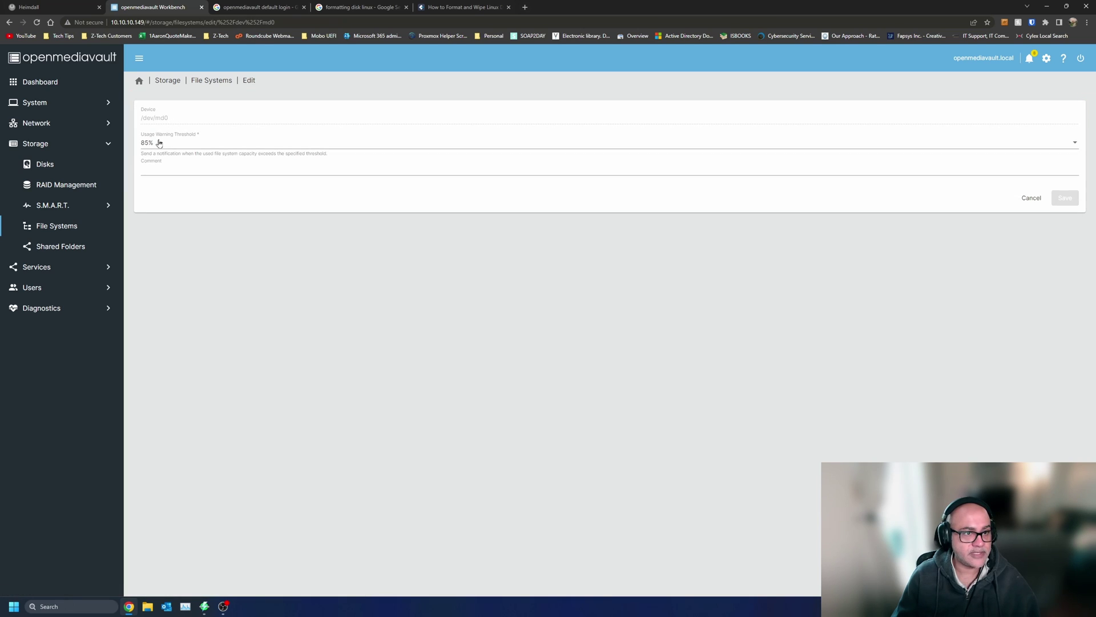
click(159, 144)
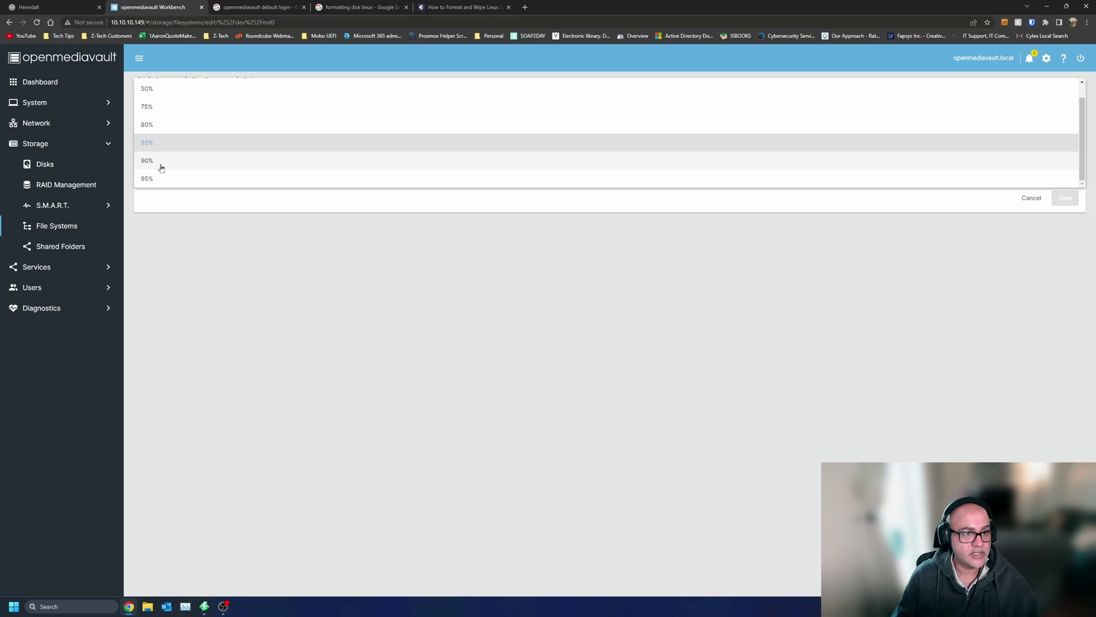
click(161, 166)
click(1063, 200)
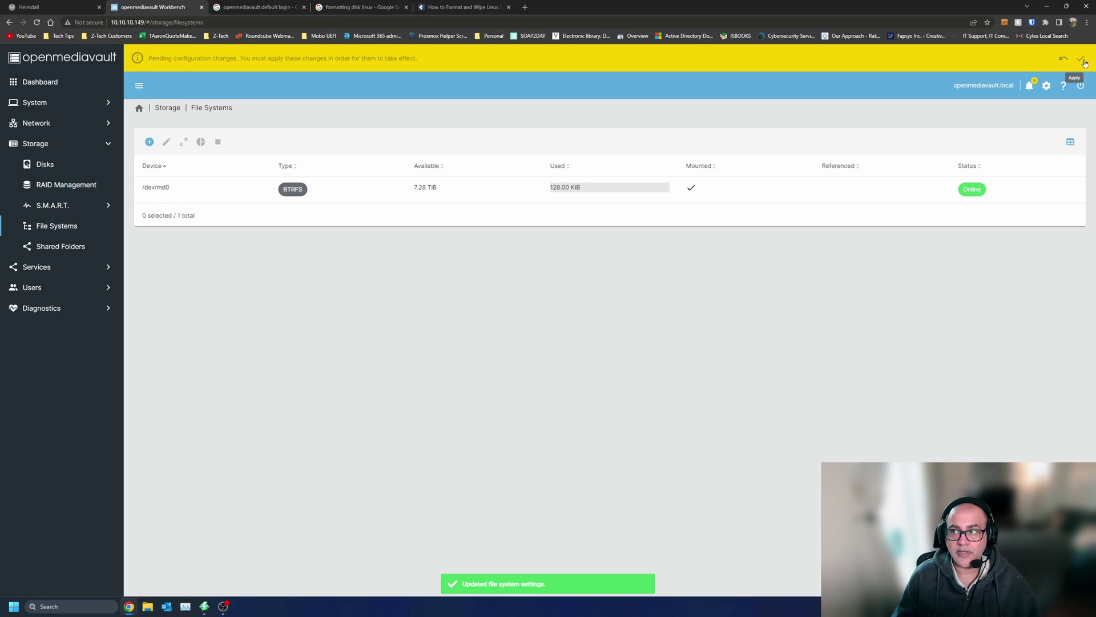
- Apply the pending configuration changes and return to the dashboard
click(1080, 59)
click(288, 340)
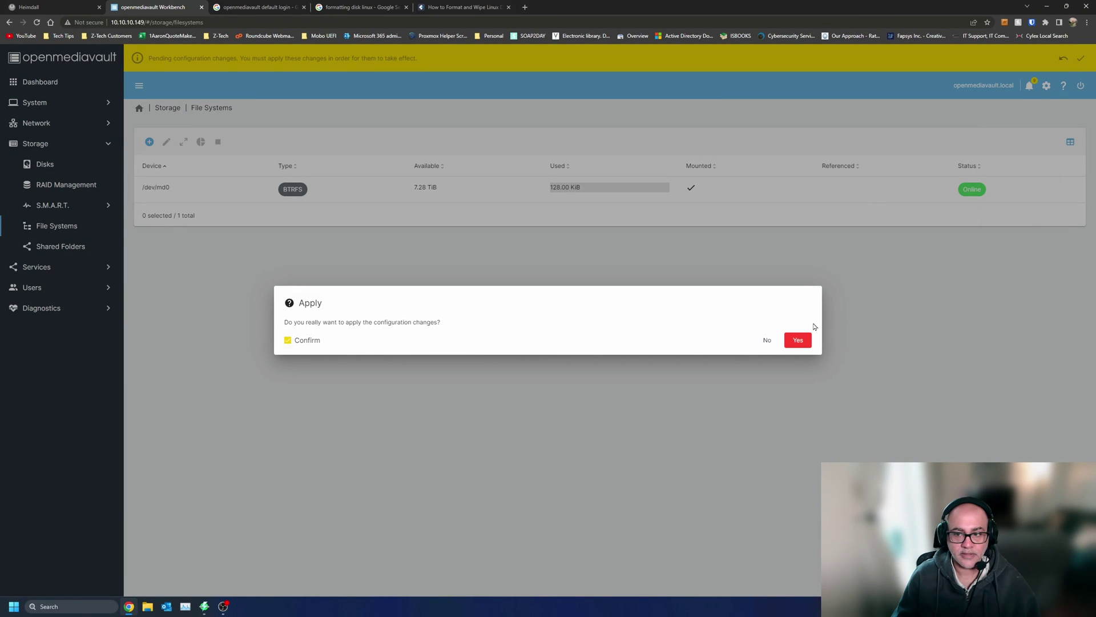
click(799, 340)
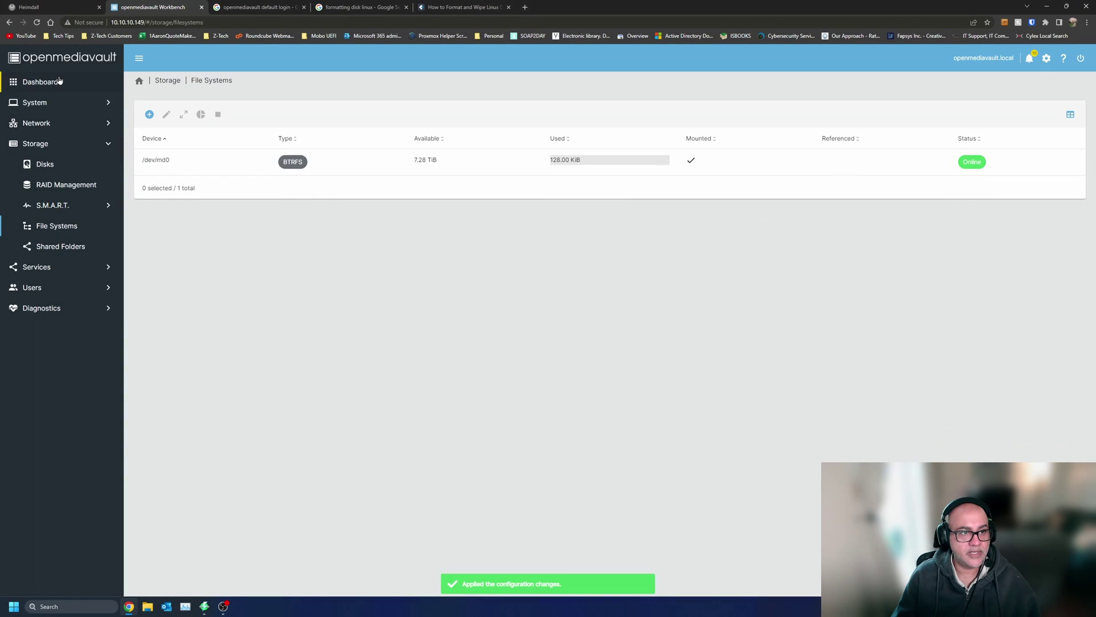
click(59, 80)
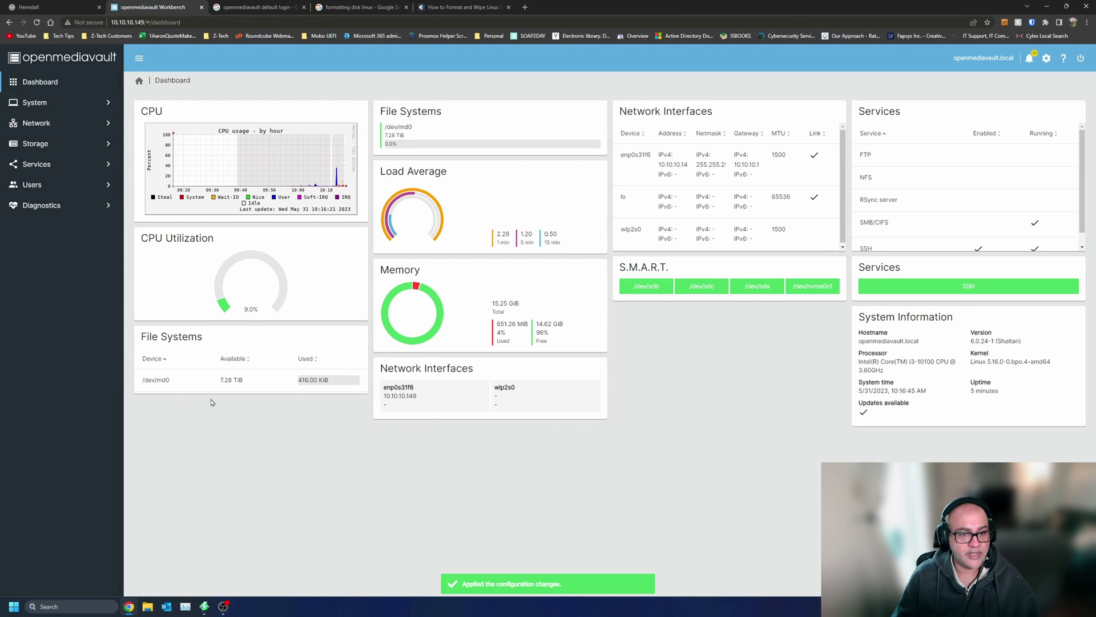
- Go to Storage > Shared Folders, where no shared folders exist yet
click(217, 382)
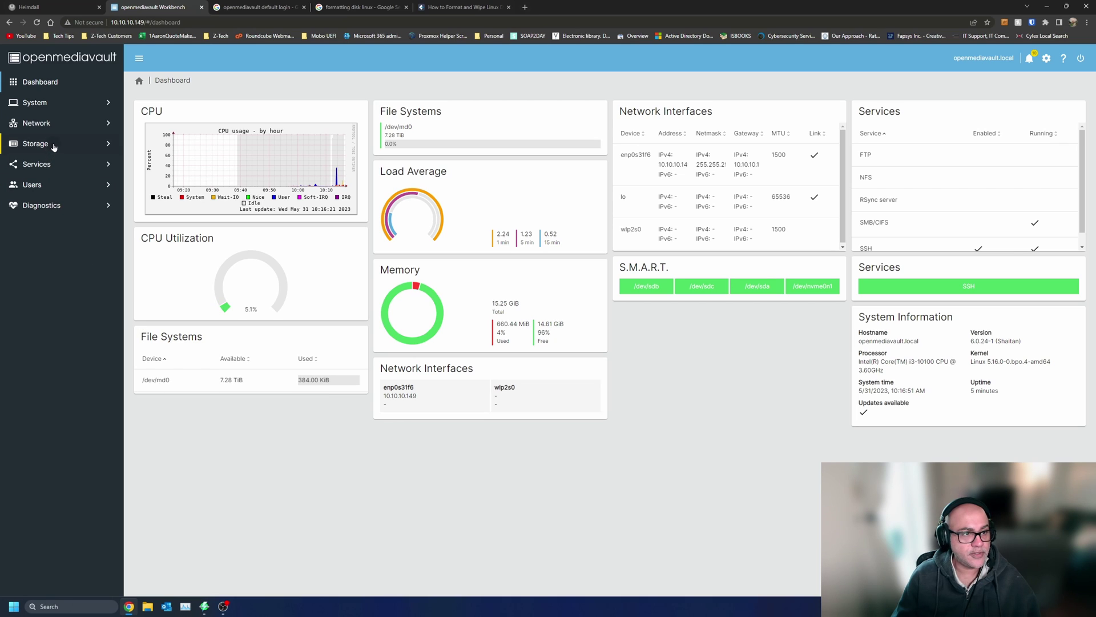
click(55, 146)
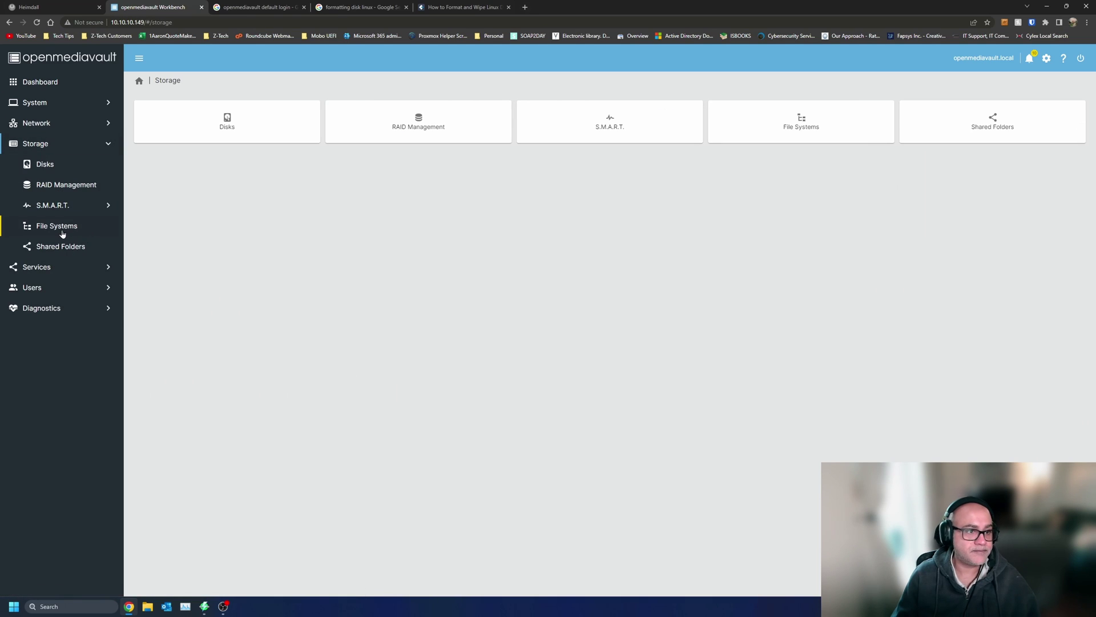
click(65, 249)
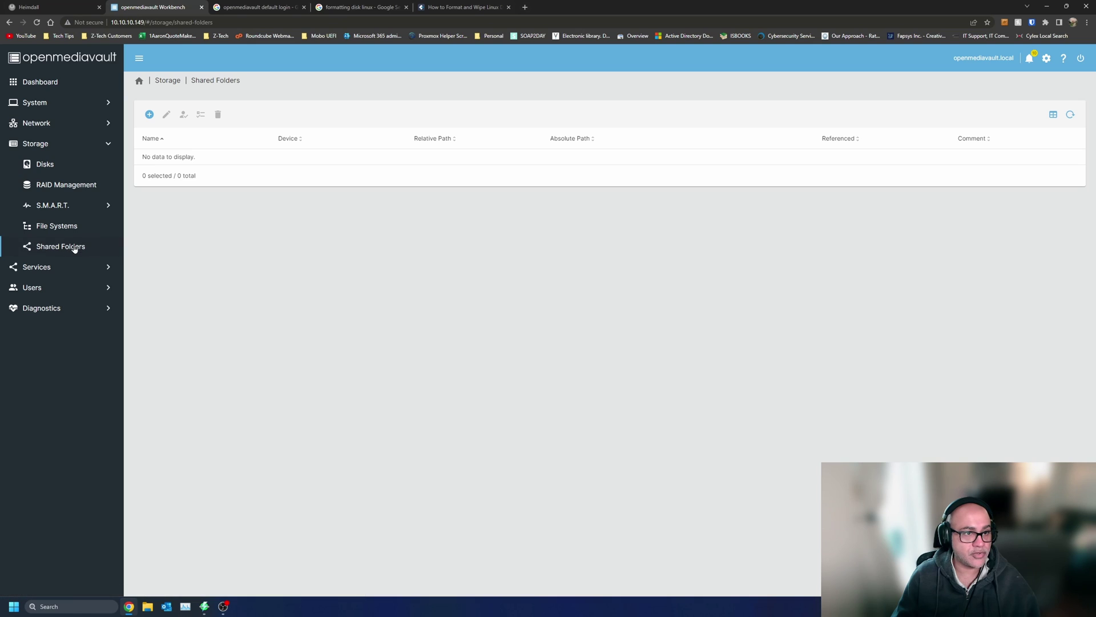
- Add shared folder YoutubeTest on /dev/md0 with Everyone read/write access and save it
click(149, 114)
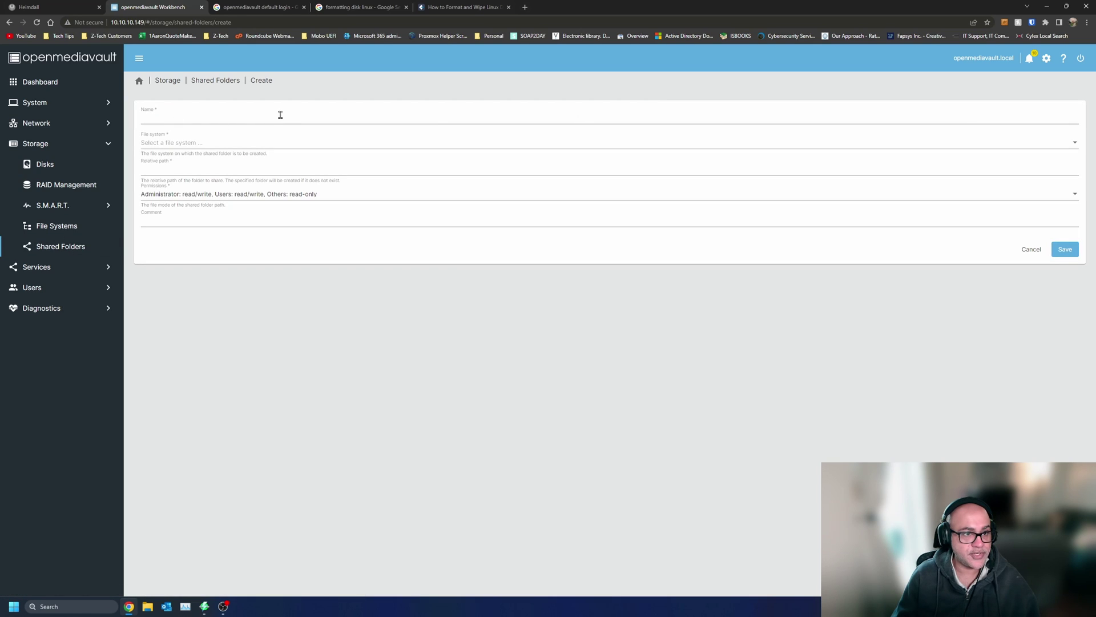
click(215, 144)
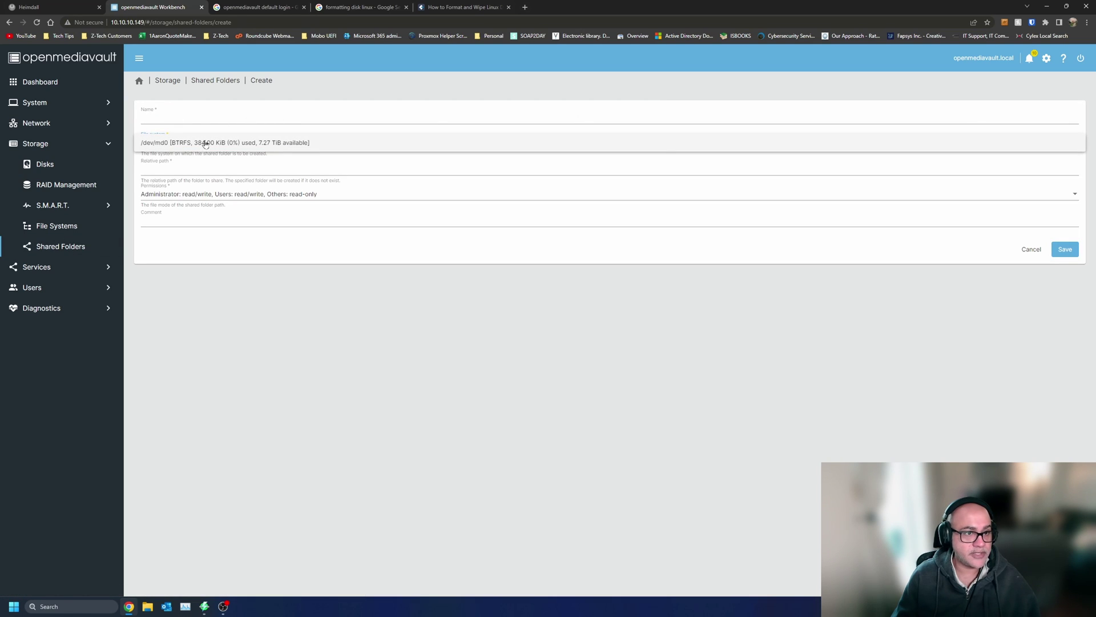
click(204, 142)
click(216, 117)
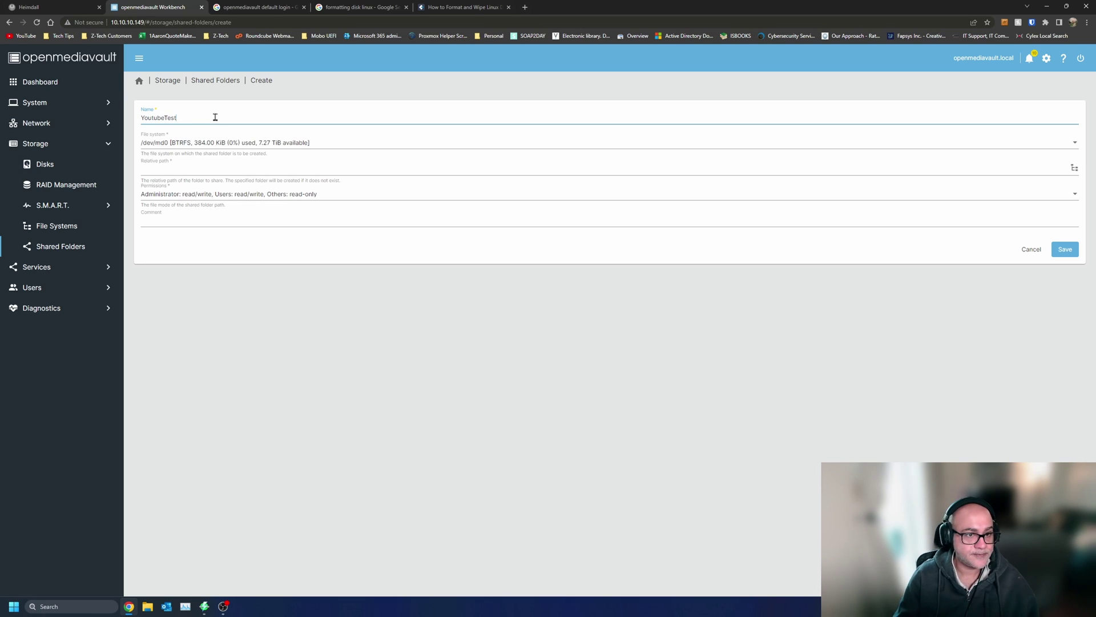
click(270, 194)
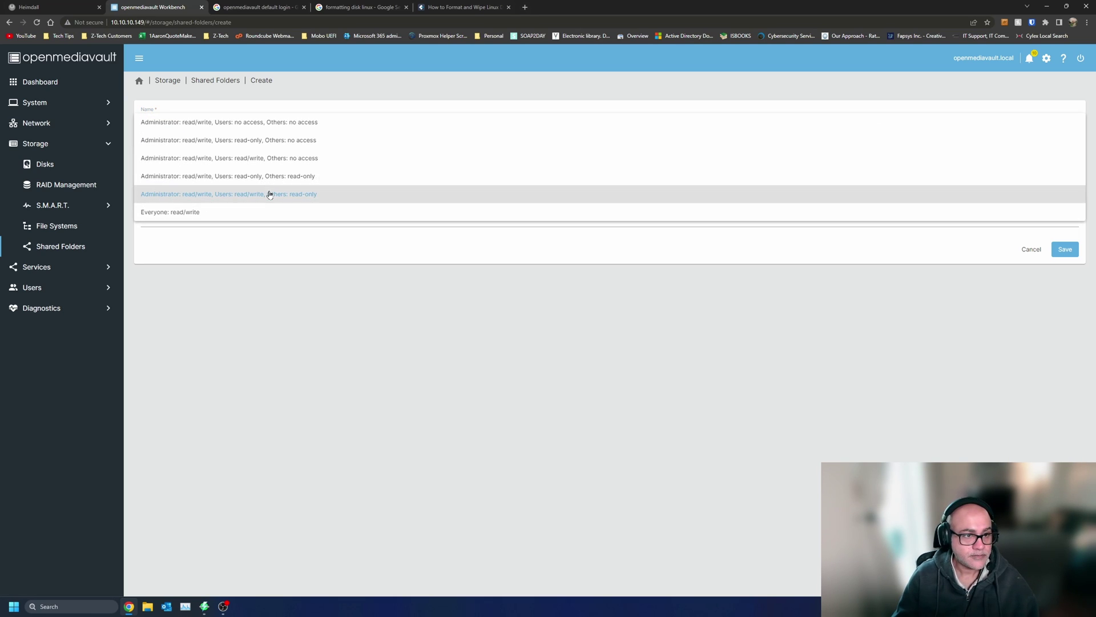
click(205, 212)
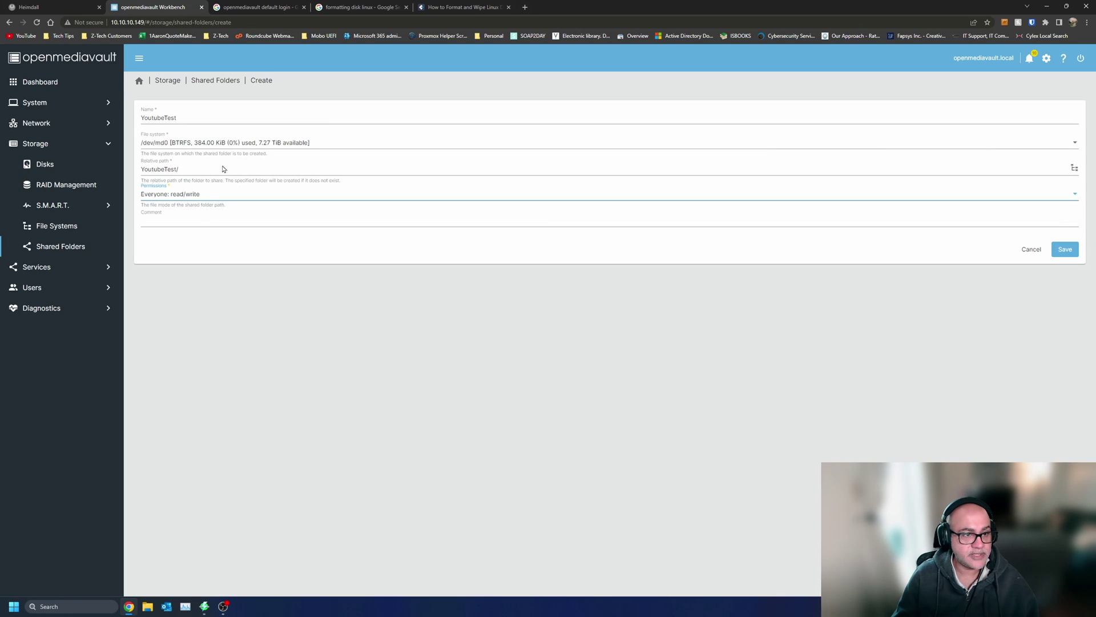
click(1067, 251)
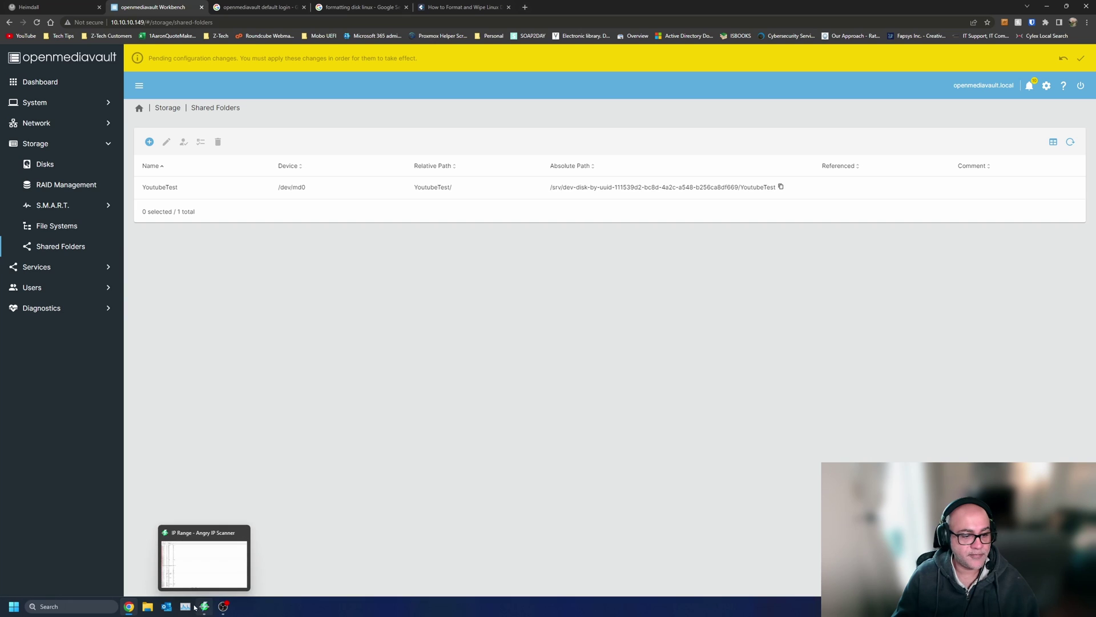
- In File Explorer's Network view, open the OPENMEDIAVAULT computer to look for shares
click(149, 607)
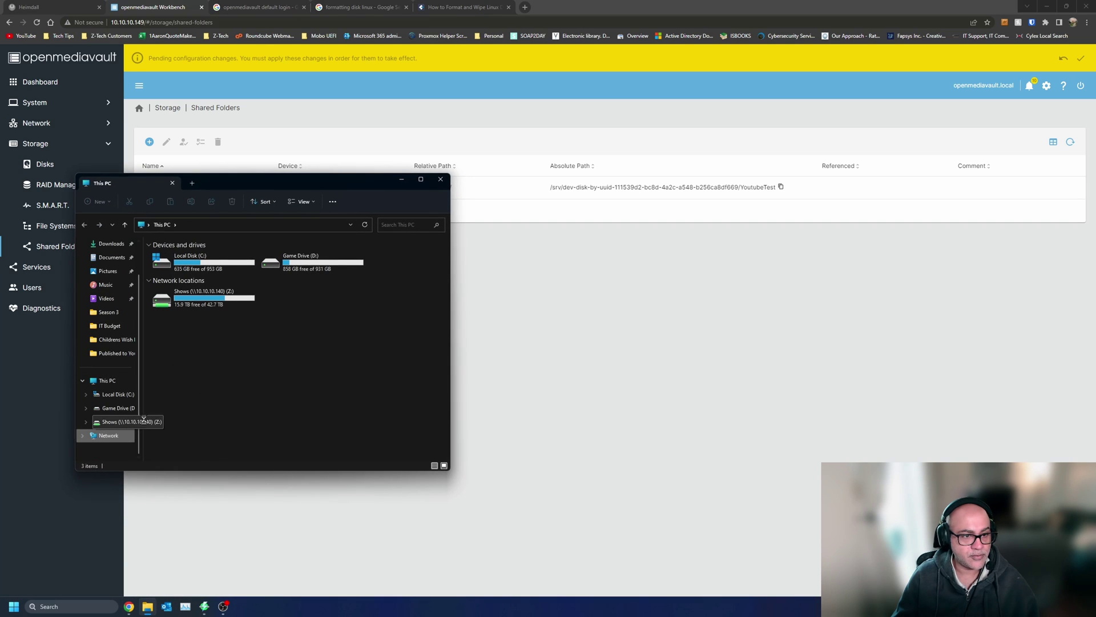
click(109, 435)
drag(297, 184, 633, 166)
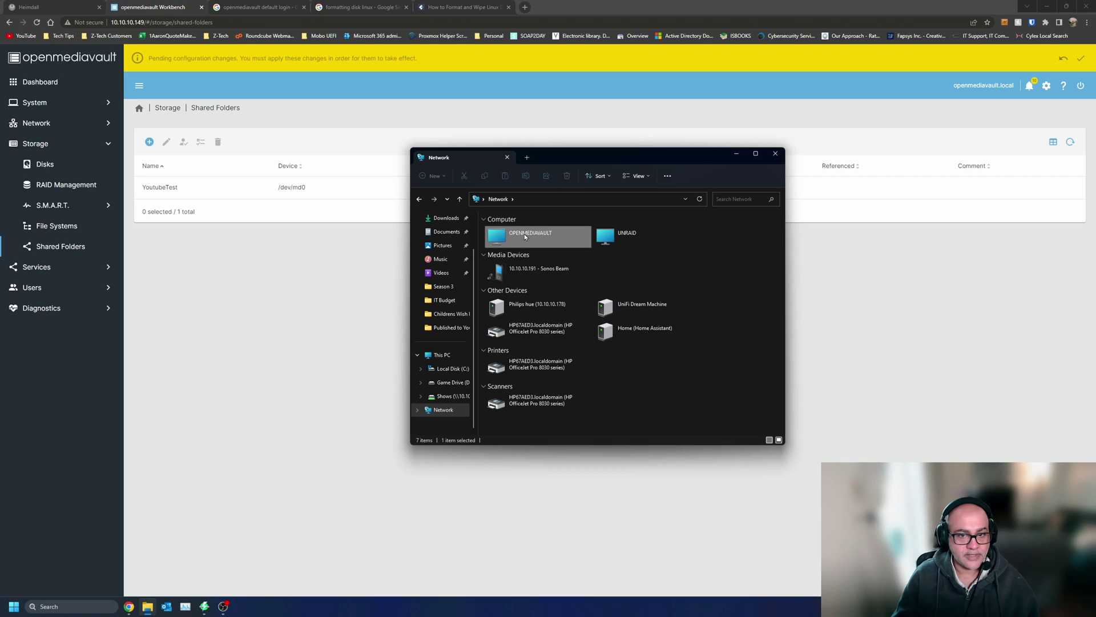
double_click(525, 234)
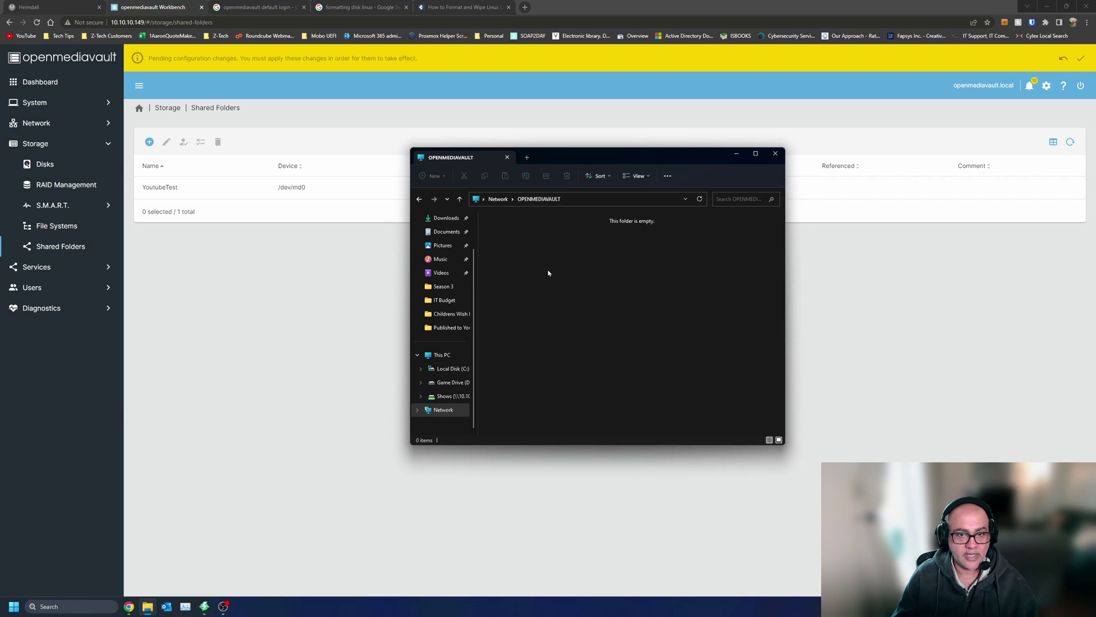
- Apply the pending OpenMediaVault configuration changes
click(1081, 57)
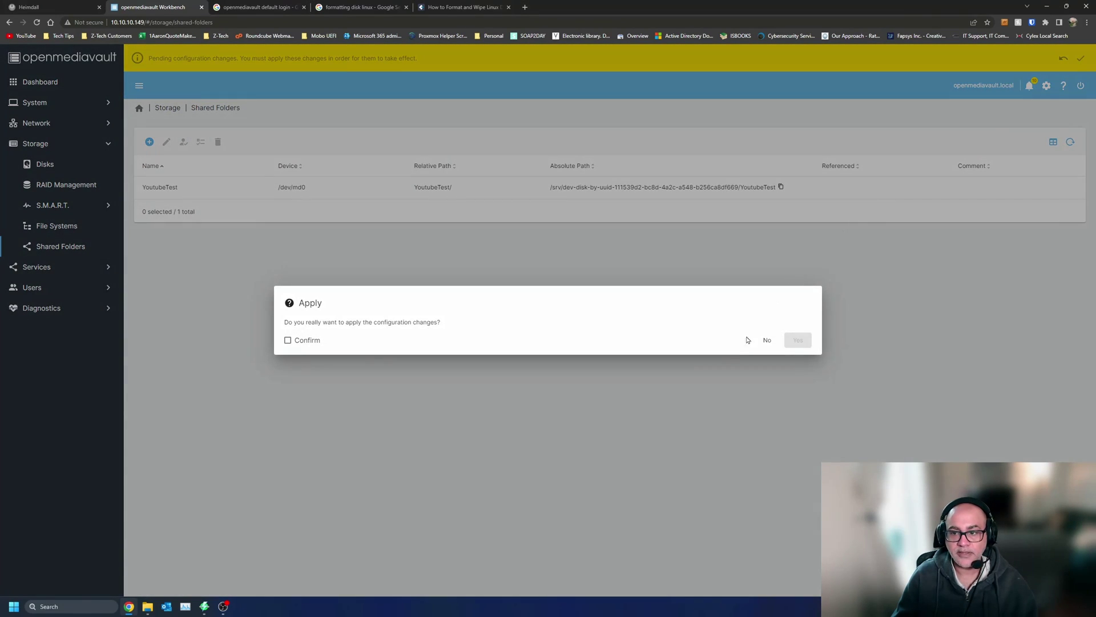
click(288, 340)
click(805, 343)
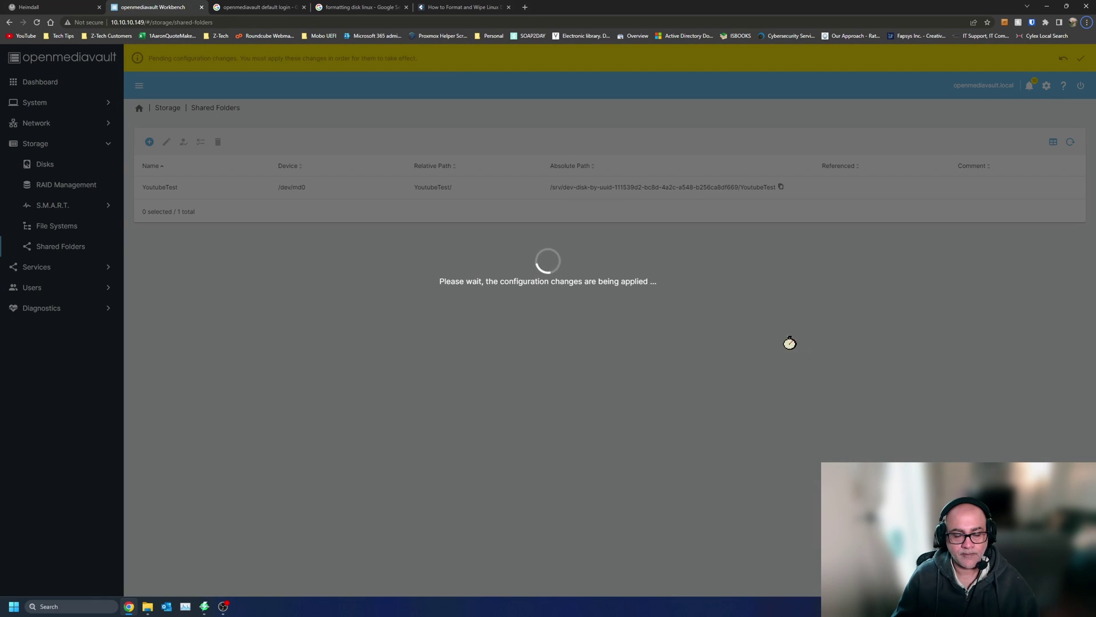
- Recheck OPENMEDIAVAULT in File Explorer, still empty, then go to OpenMediaVault's Services section
key(alt+Tab)
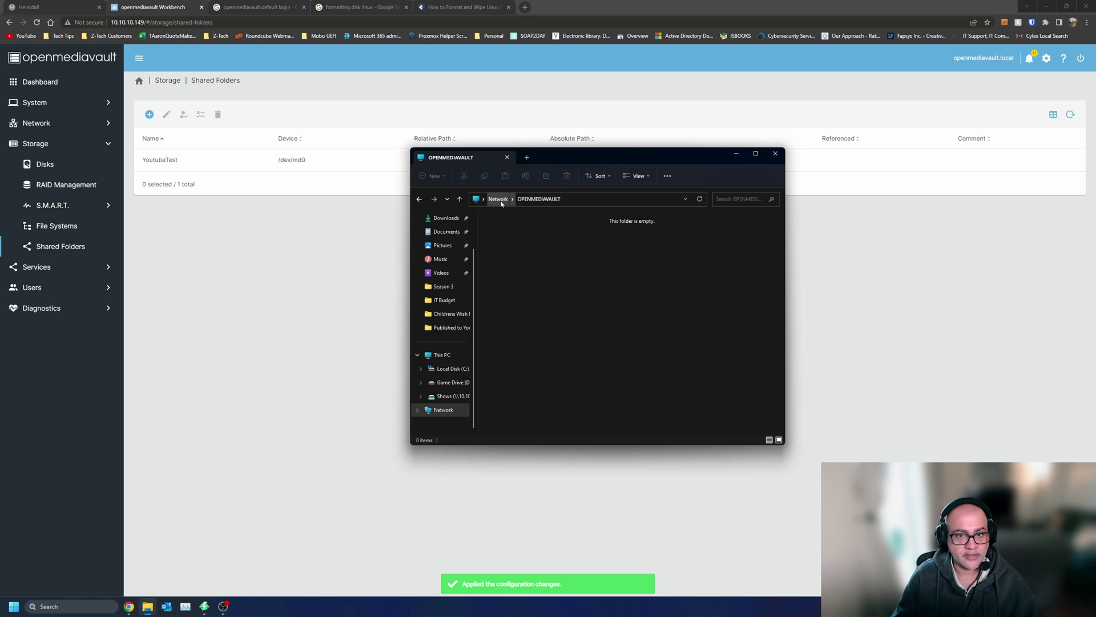
click(498, 199)
double_click(537, 238)
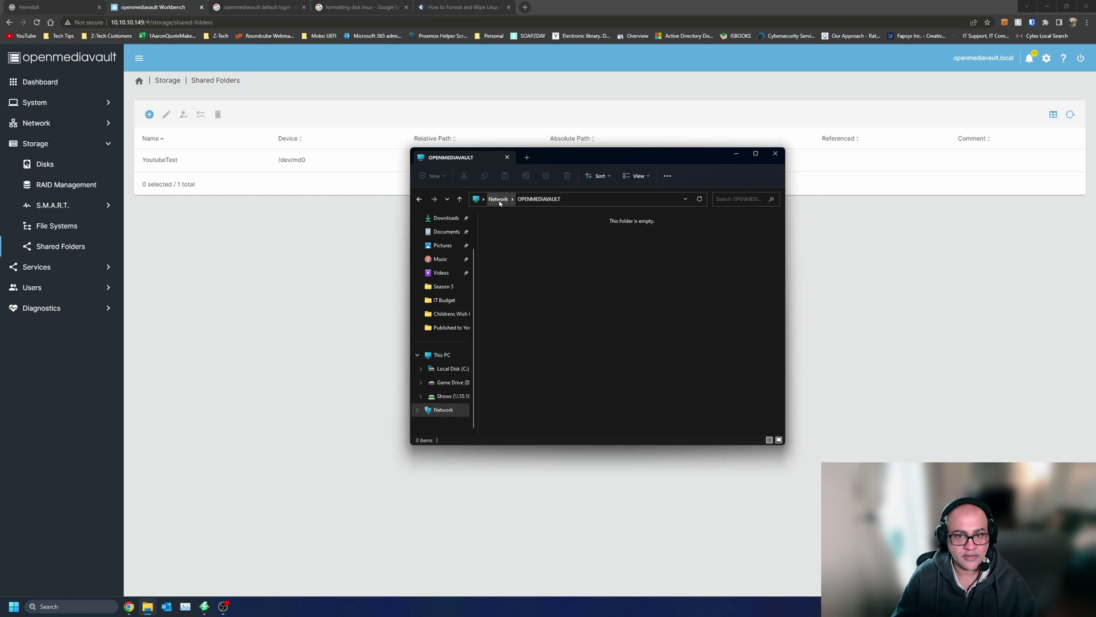
click(498, 200)
double_click(546, 238)
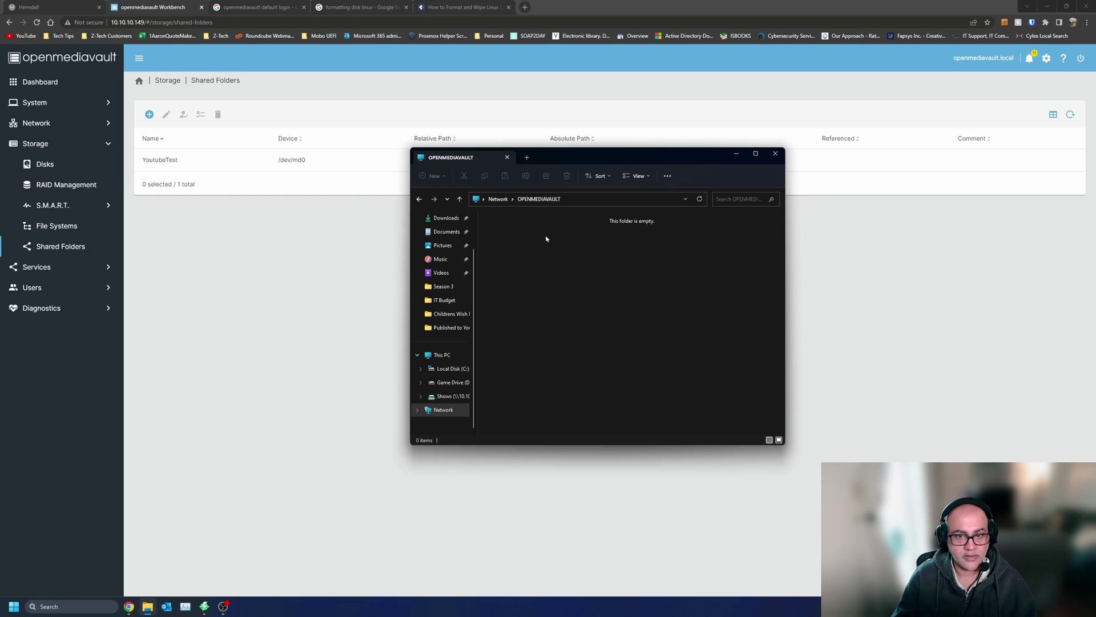
click(394, 269)
click(58, 269)
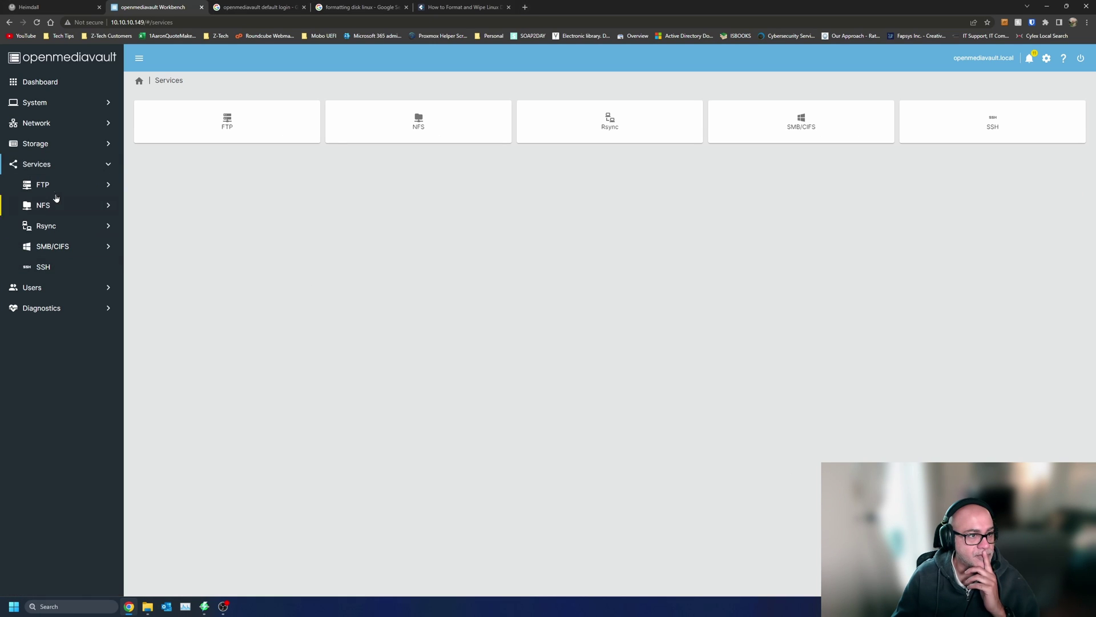
- Enable the SMB/CIFS service, save the settings, and apply the change
click(75, 245)
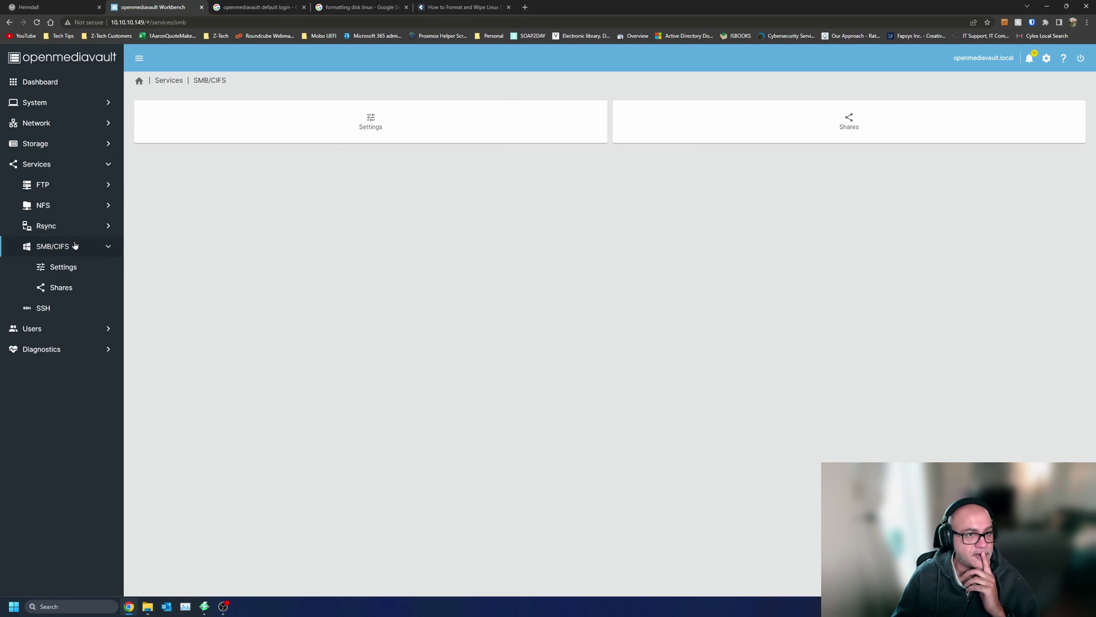
click(340, 131)
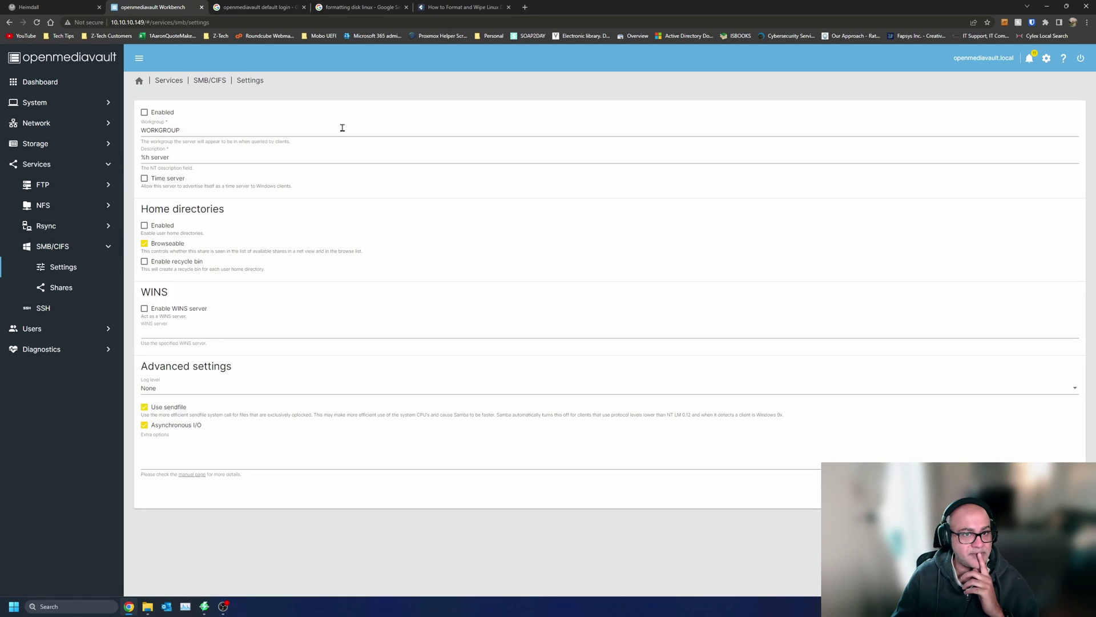
click(144, 112)
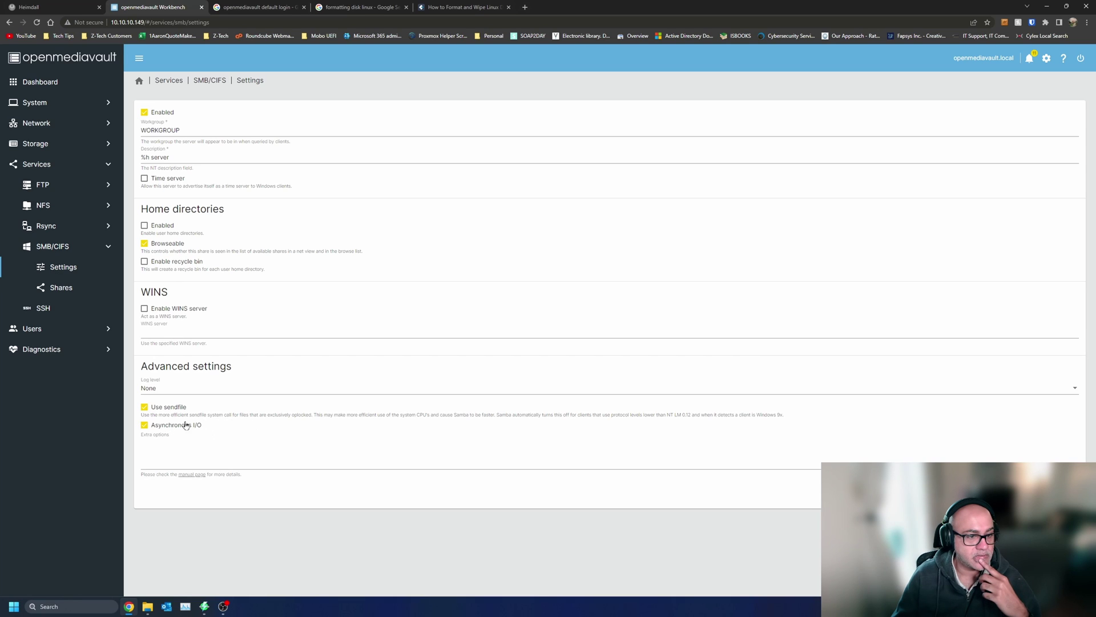
click(1063, 493)
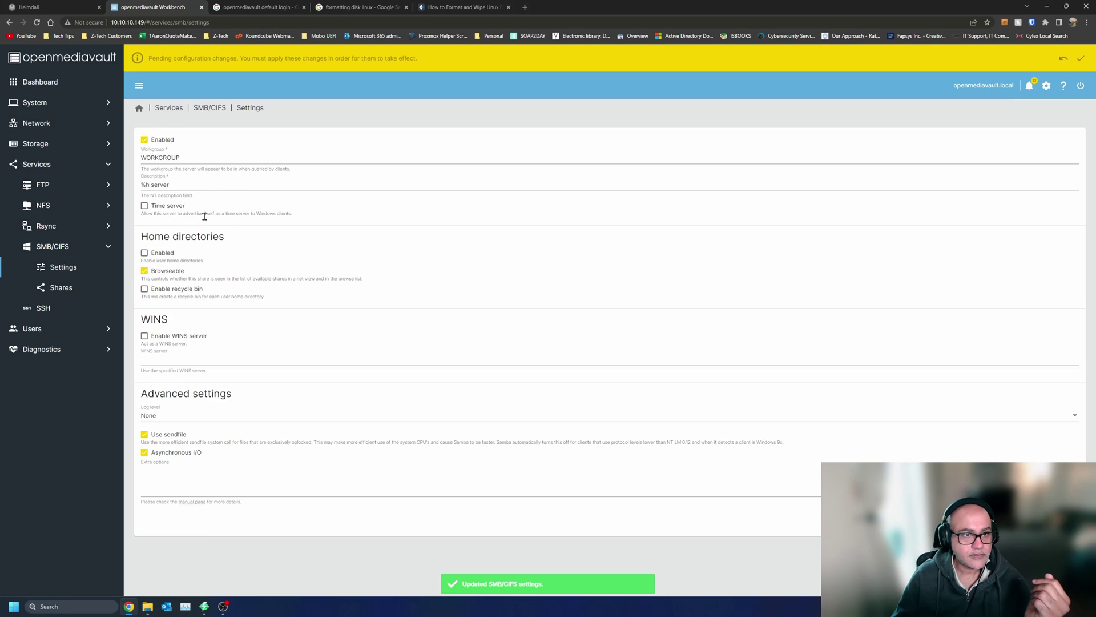
click(1083, 58)
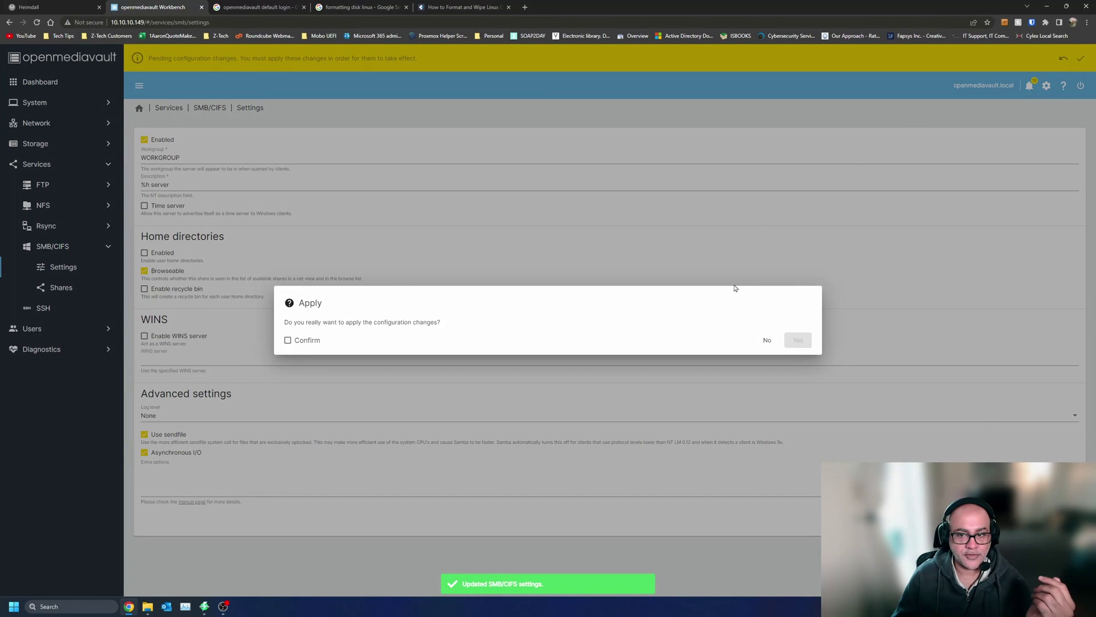
click(298, 342)
click(798, 340)
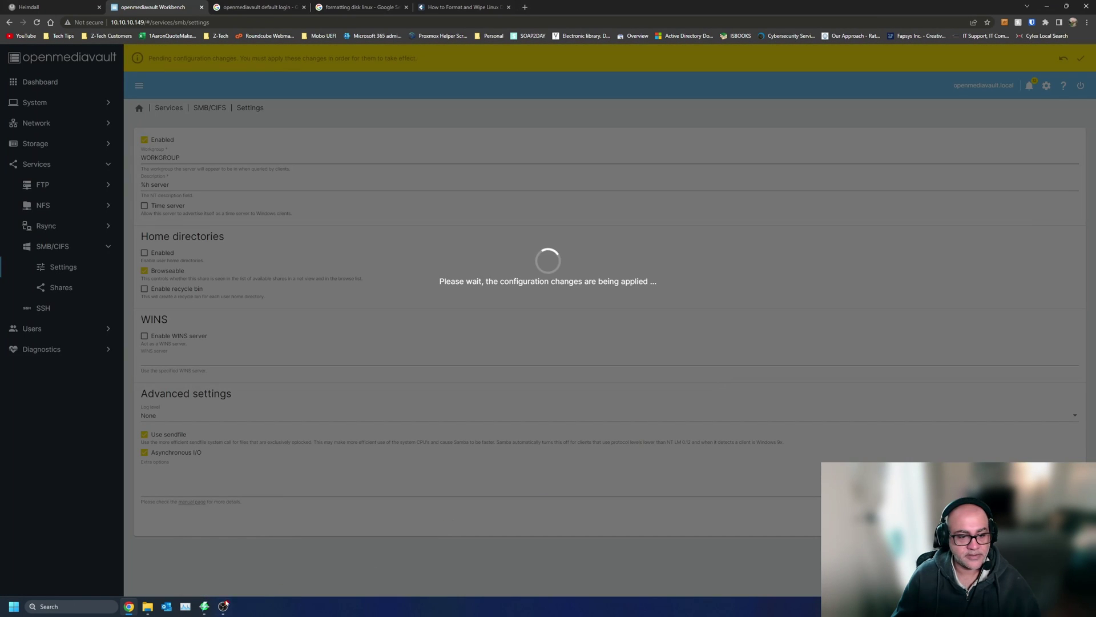
- Recheck the OPENMEDIAVAULT computer in File Explorer for shares, then open the NFS service page
click(147, 606)
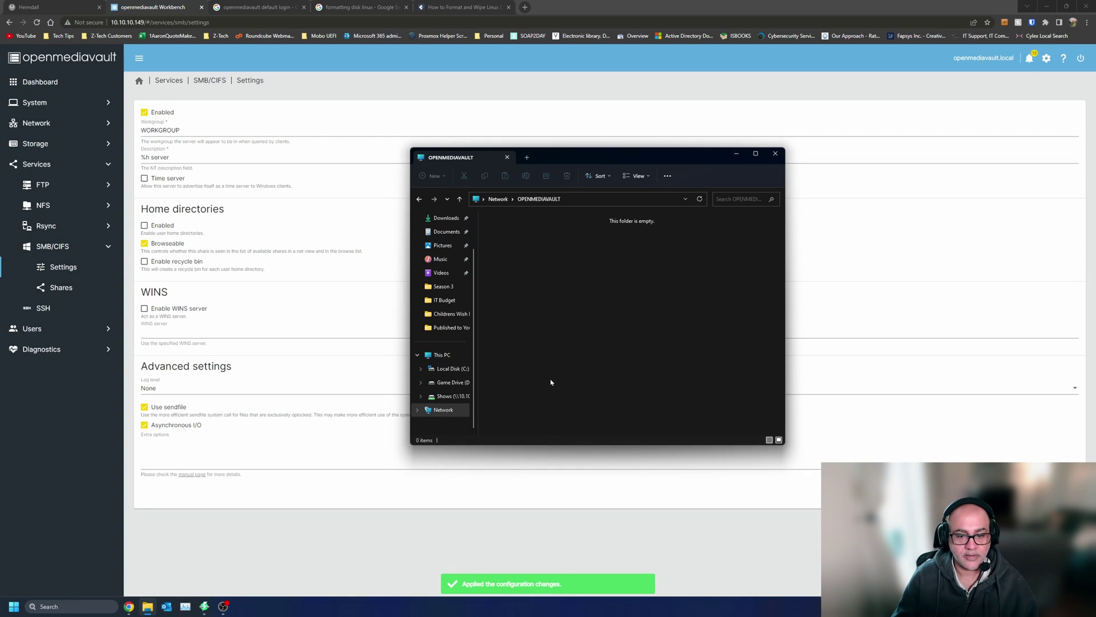
click(500, 199)
double_click(522, 236)
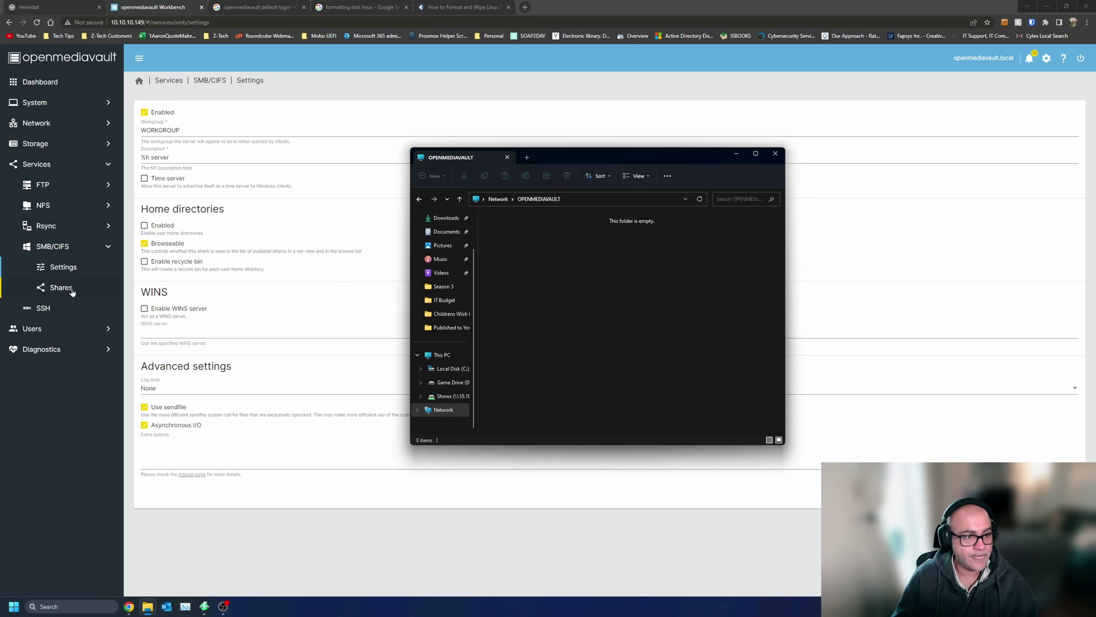
click(64, 205)
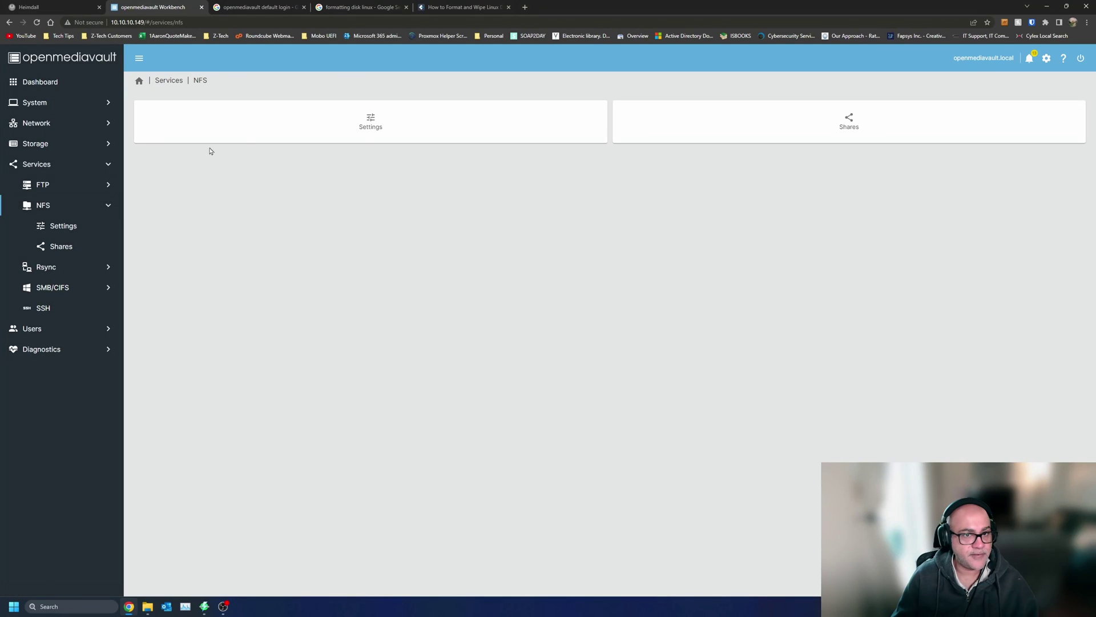
- Enable the NFS service in its settings and save
click(372, 118)
click(162, 113)
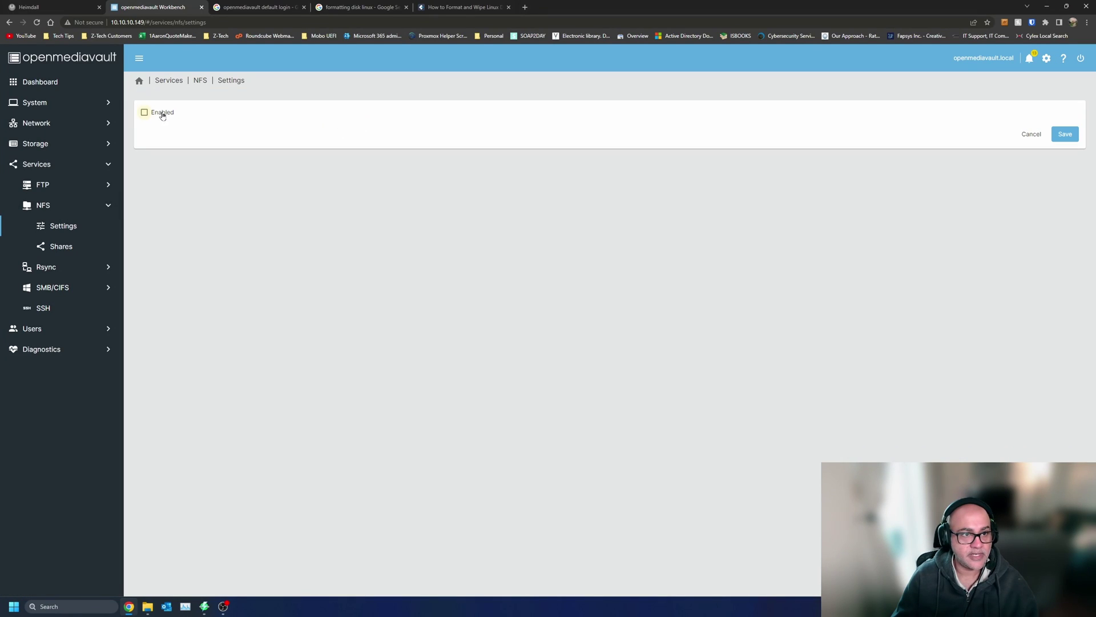
click(1063, 135)
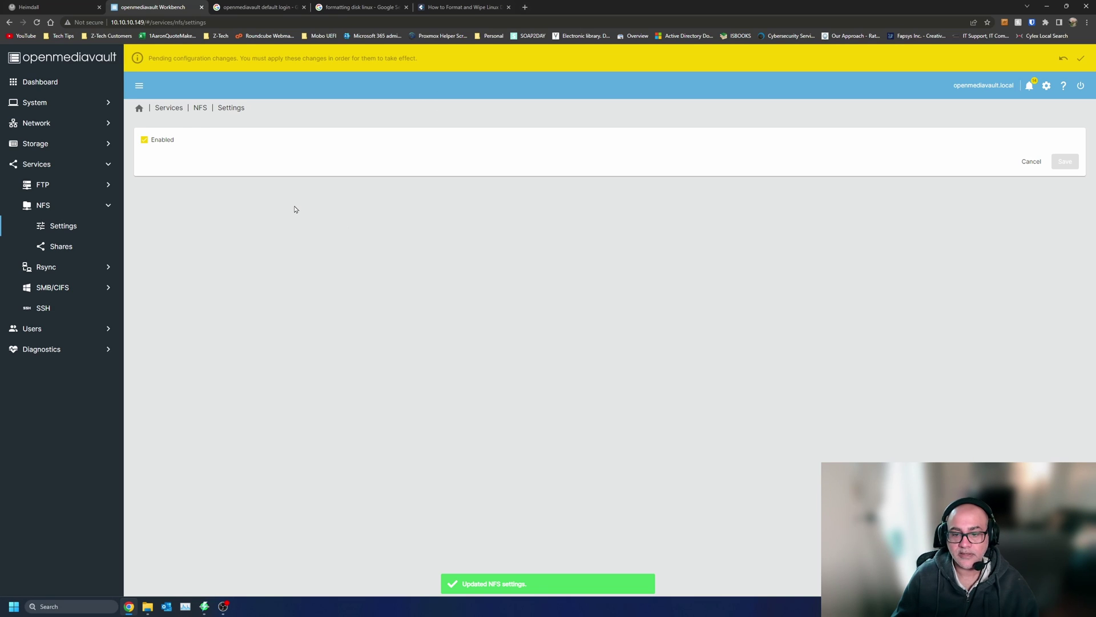
- Apply the pending changes and open the empty SMB/CIFS Shares list
click(1081, 59)
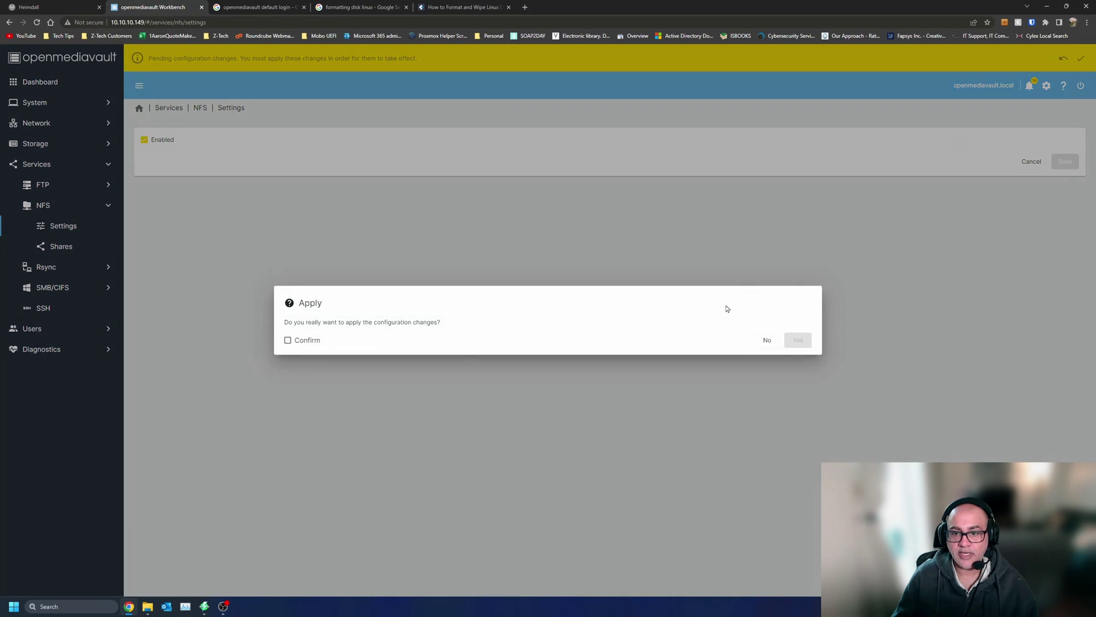
click(289, 341)
click(798, 341)
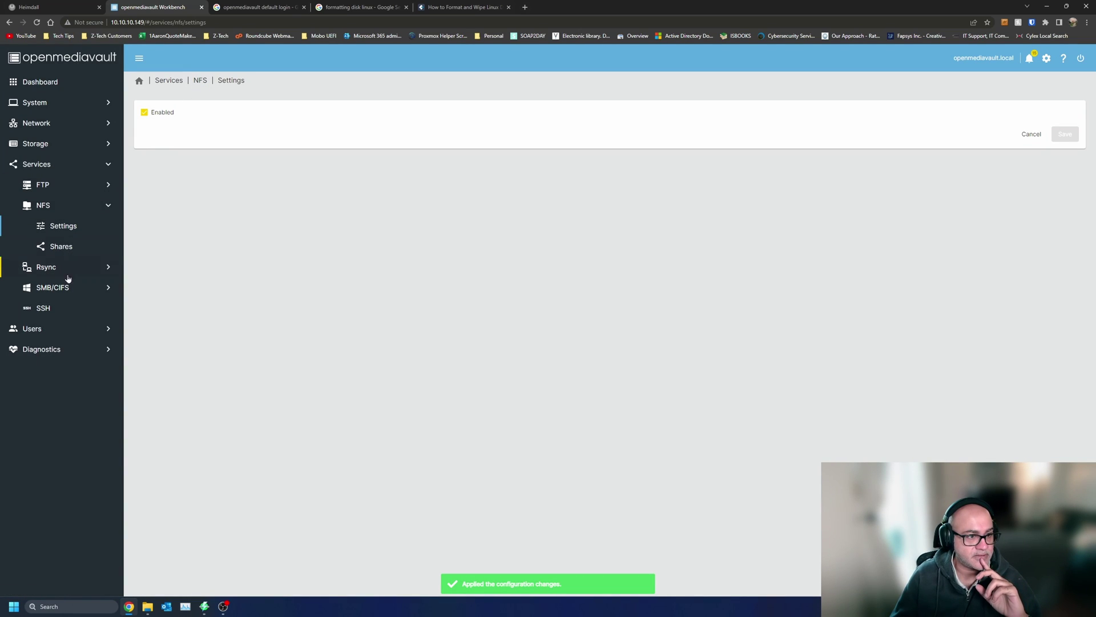
click(67, 289)
click(73, 294)
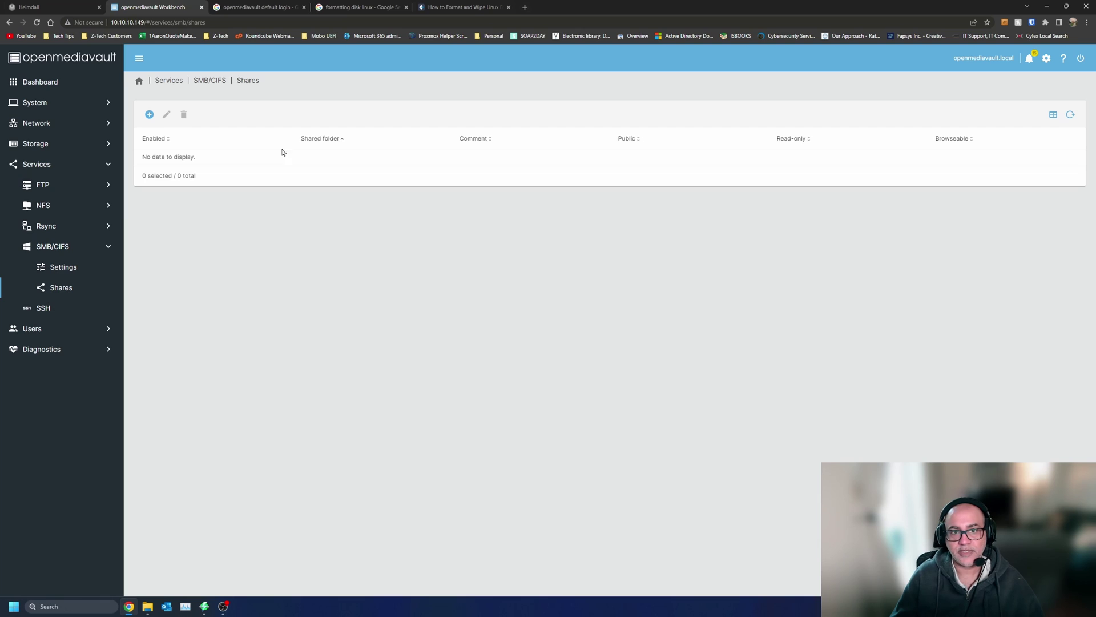
- Create an SMB/CIFS share for the YoutubeTest shared folder and save it
click(149, 114)
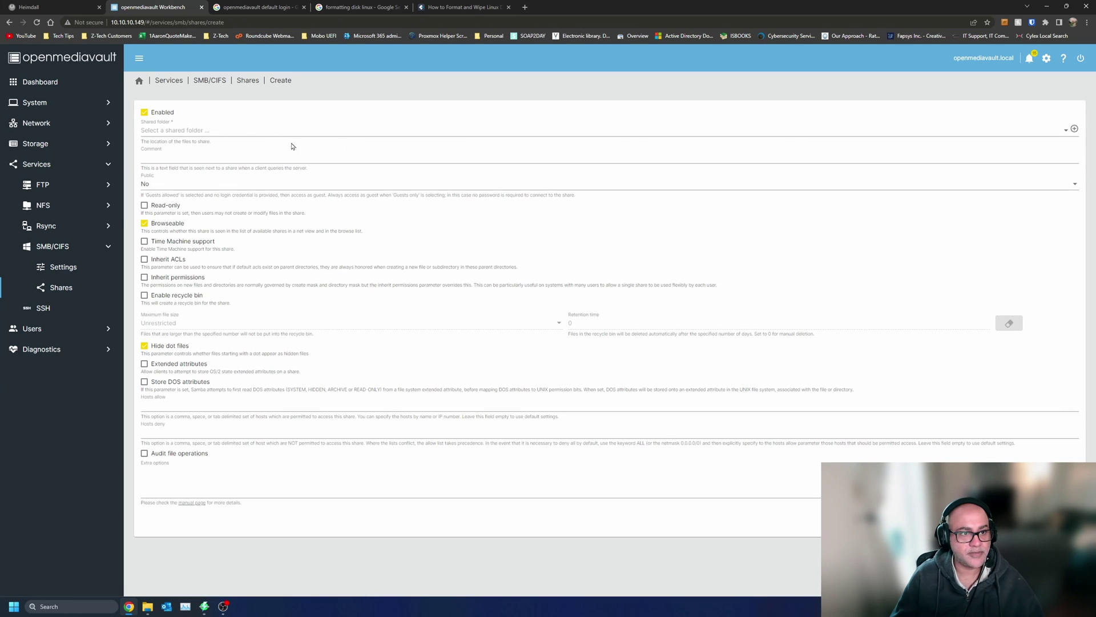
click(239, 131)
click(236, 130)
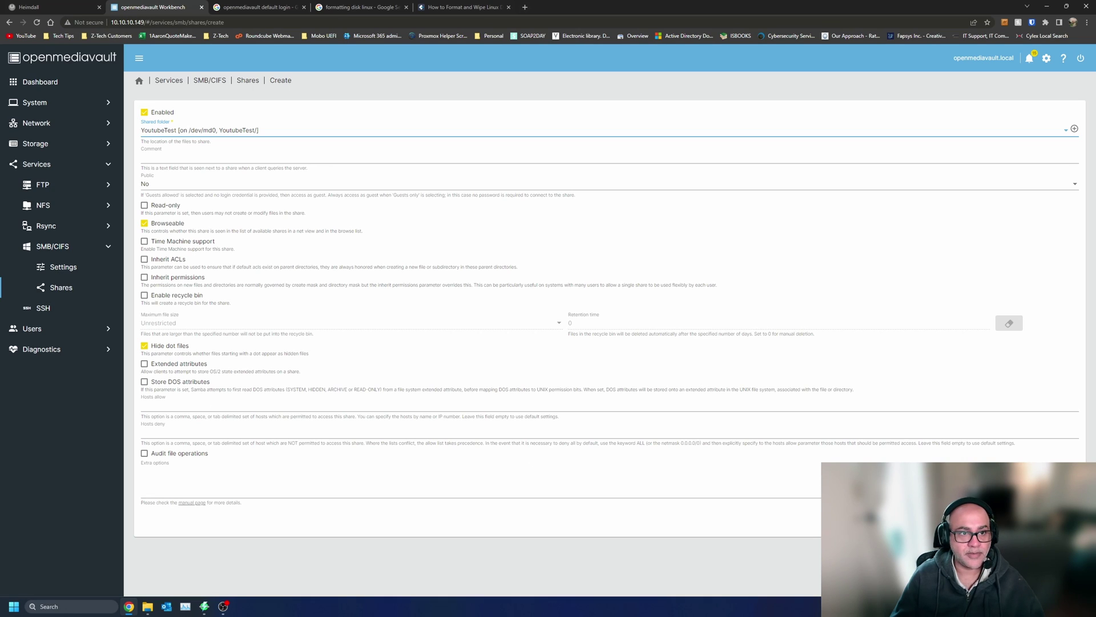
click(1063, 520)
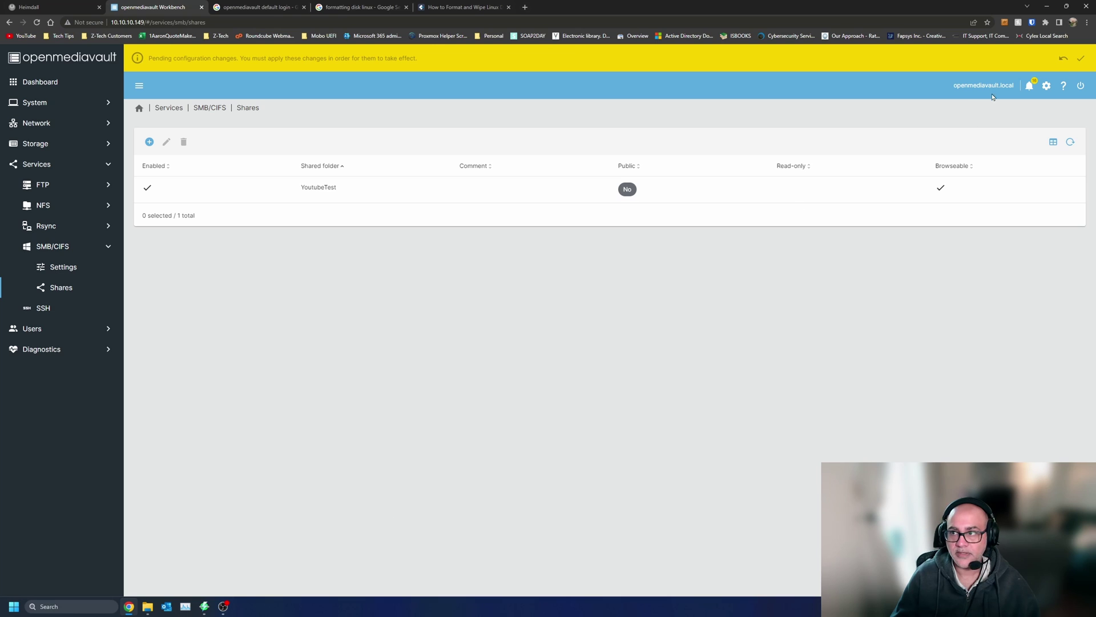
- Apply the pending configuration changes and return to File Explorer
click(1081, 59)
click(309, 342)
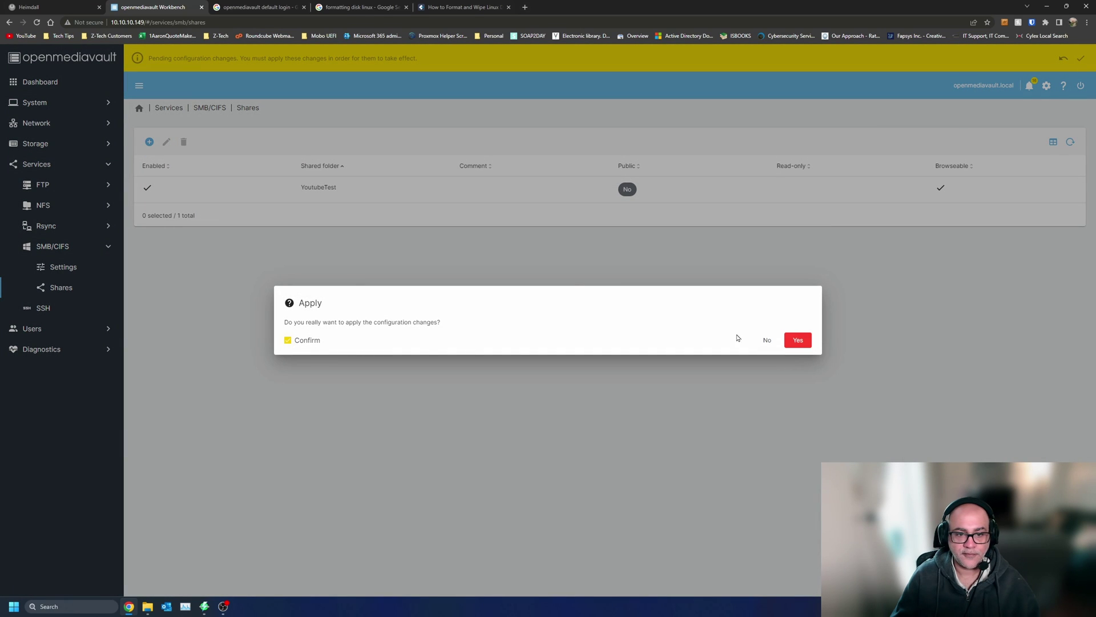
click(798, 341)
click(144, 609)
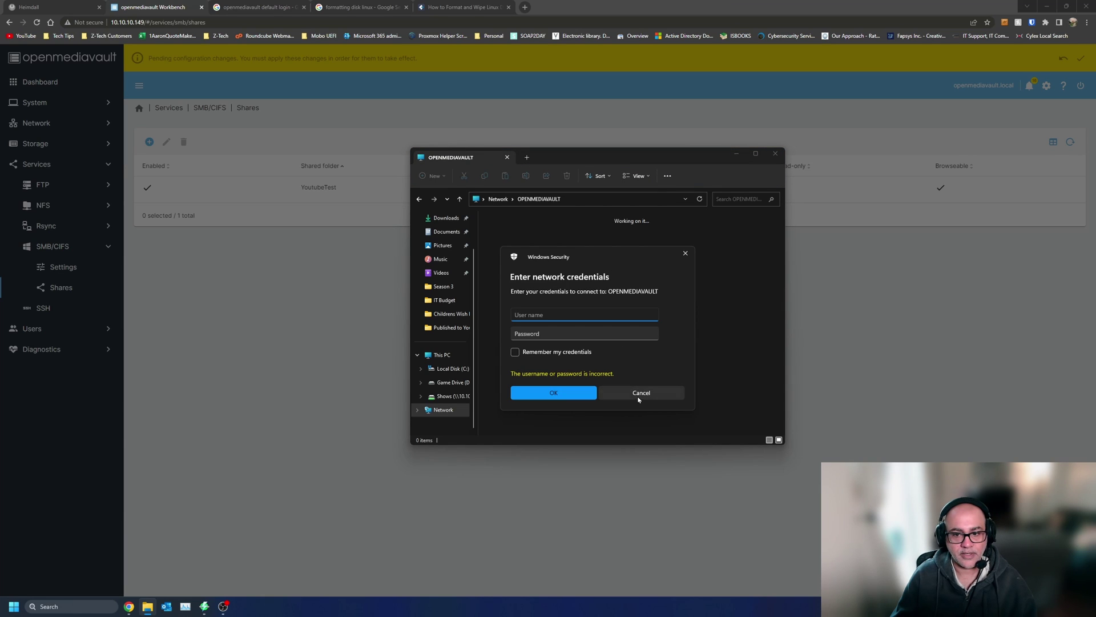
- Try signing in to OPENMEDIAVAULT as admin with its password, then dismiss the repeated prompt
click(639, 393)
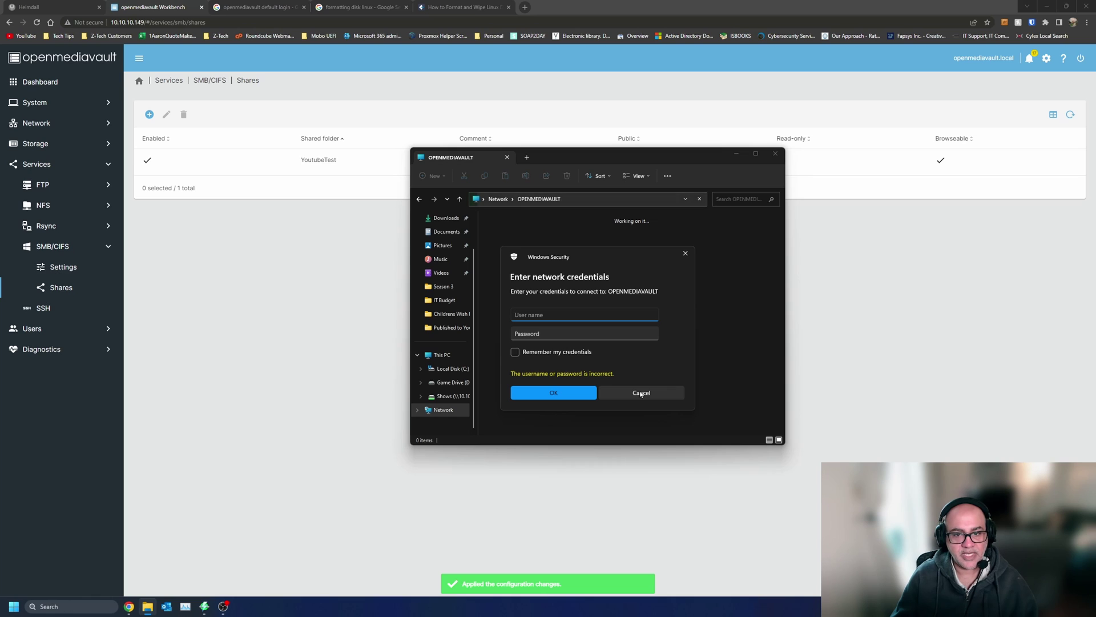
text(admin)
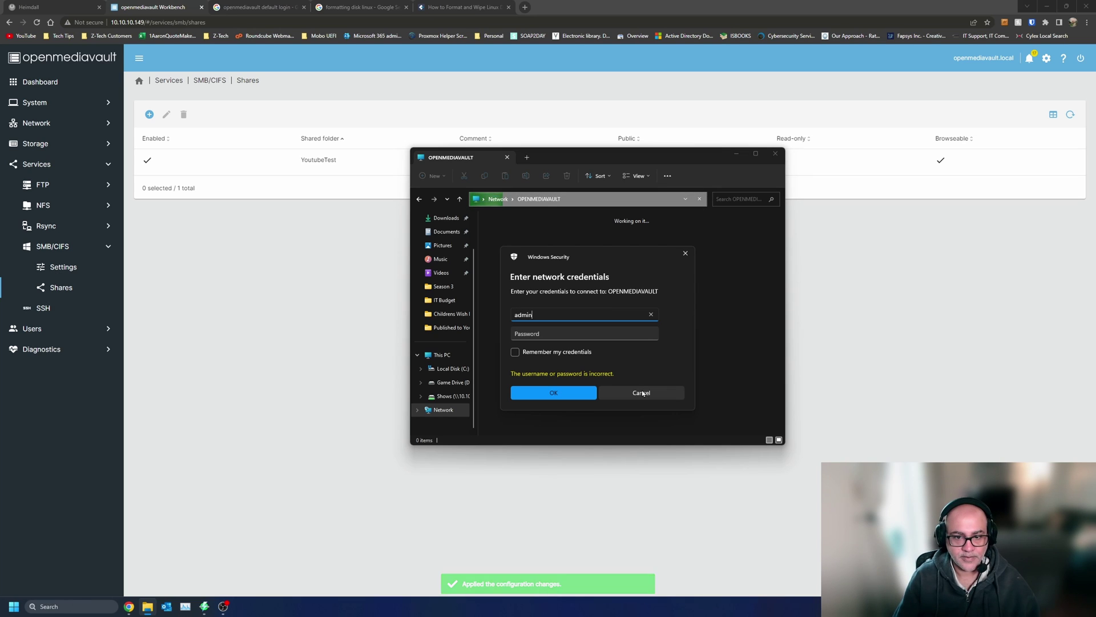
key(Tab)
text(openme)
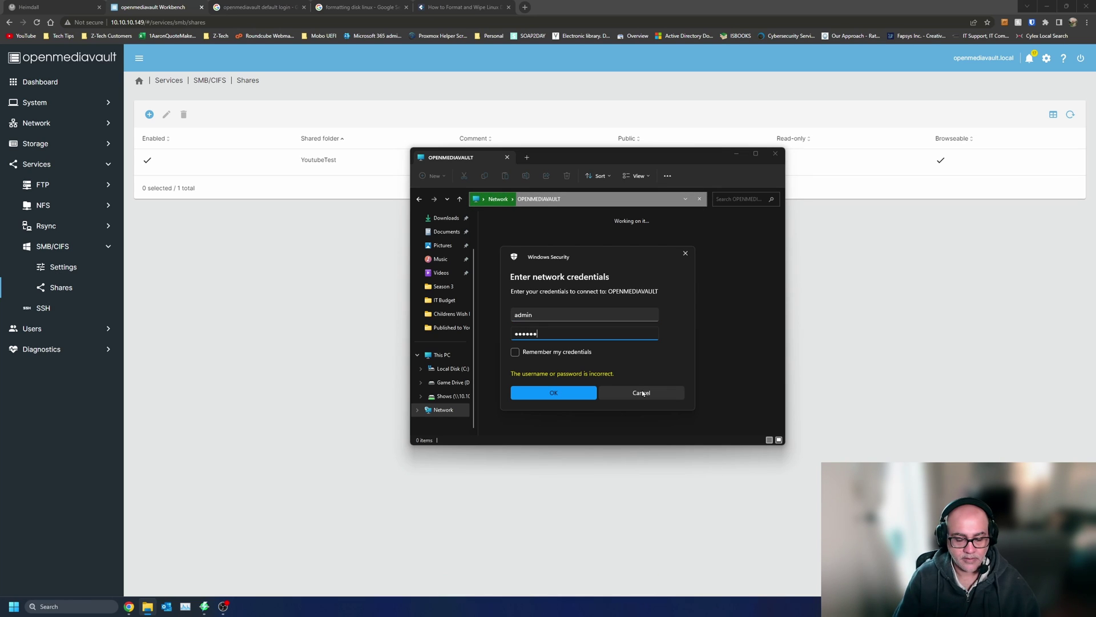
text(diavault)
key(Return)
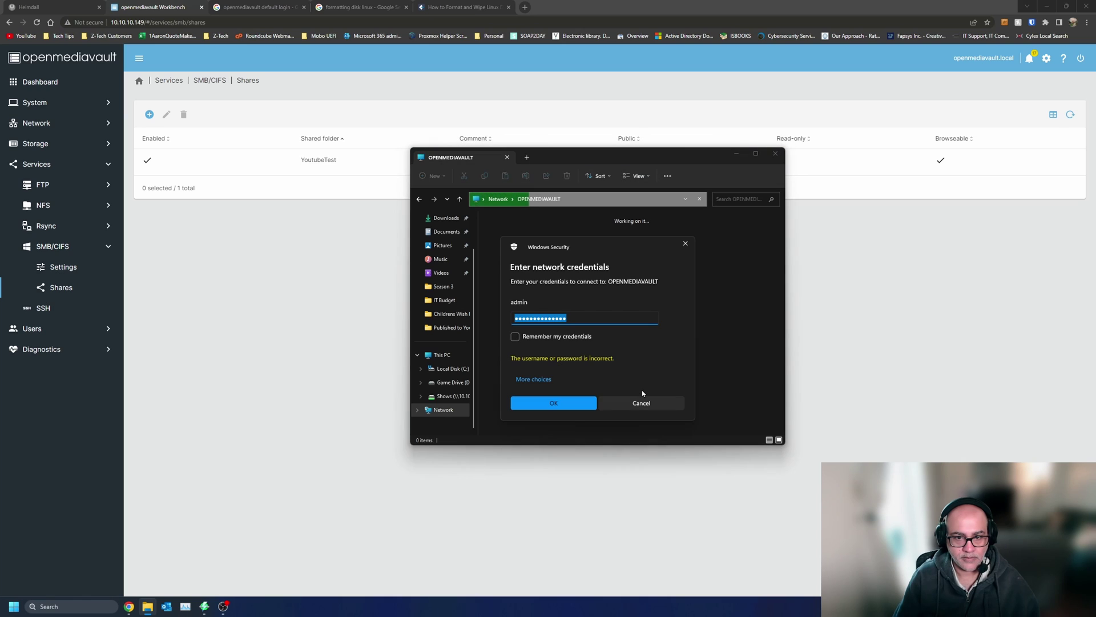
text(op)
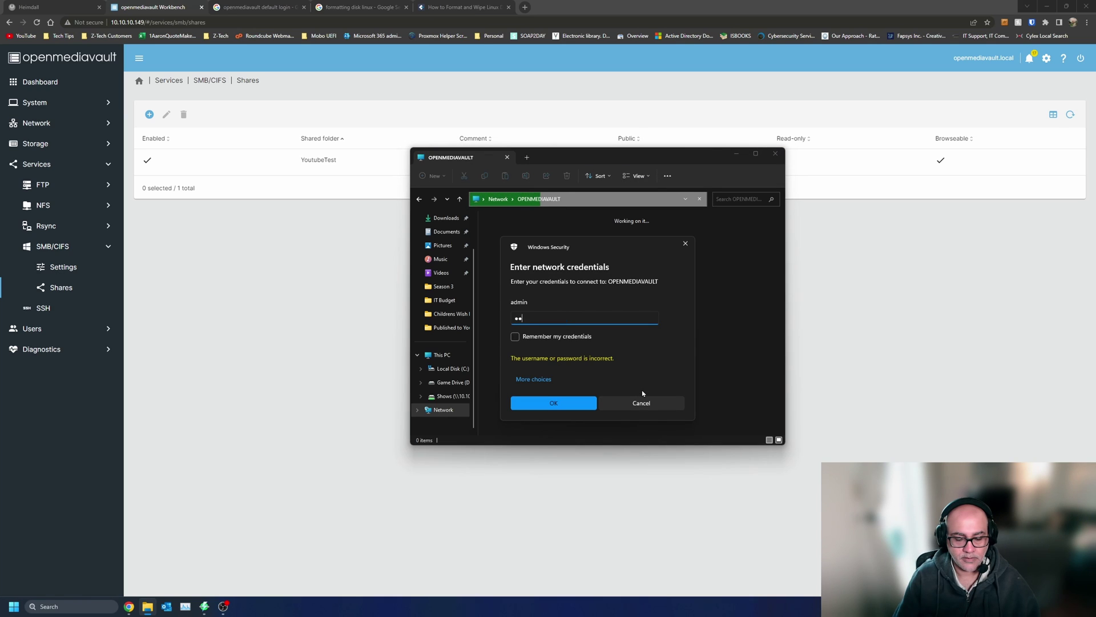
text(enmediav)
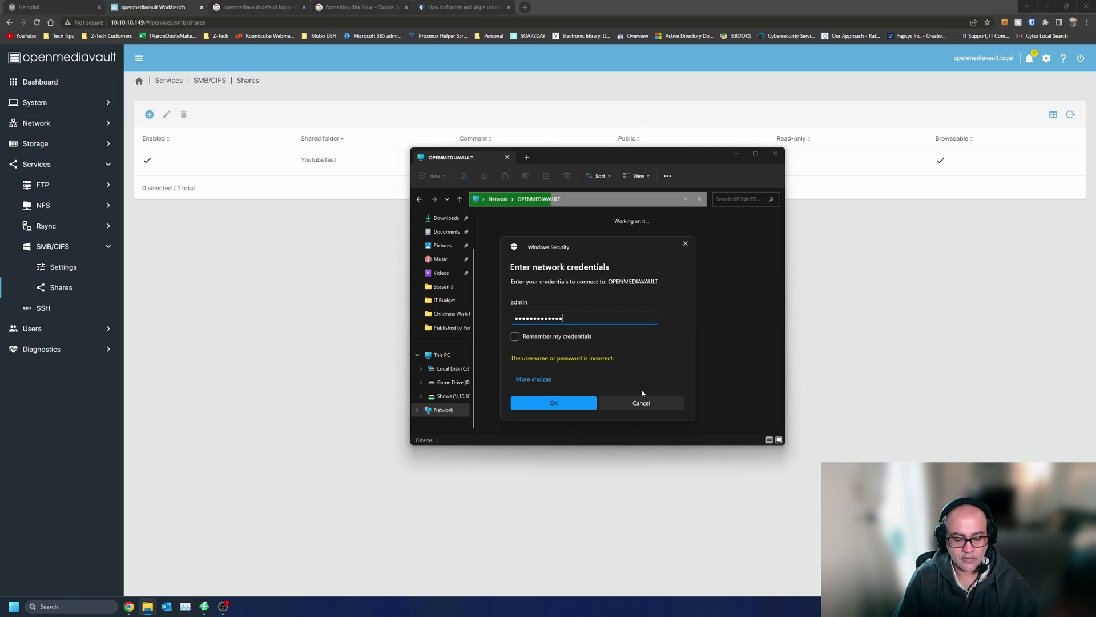
key(Return)
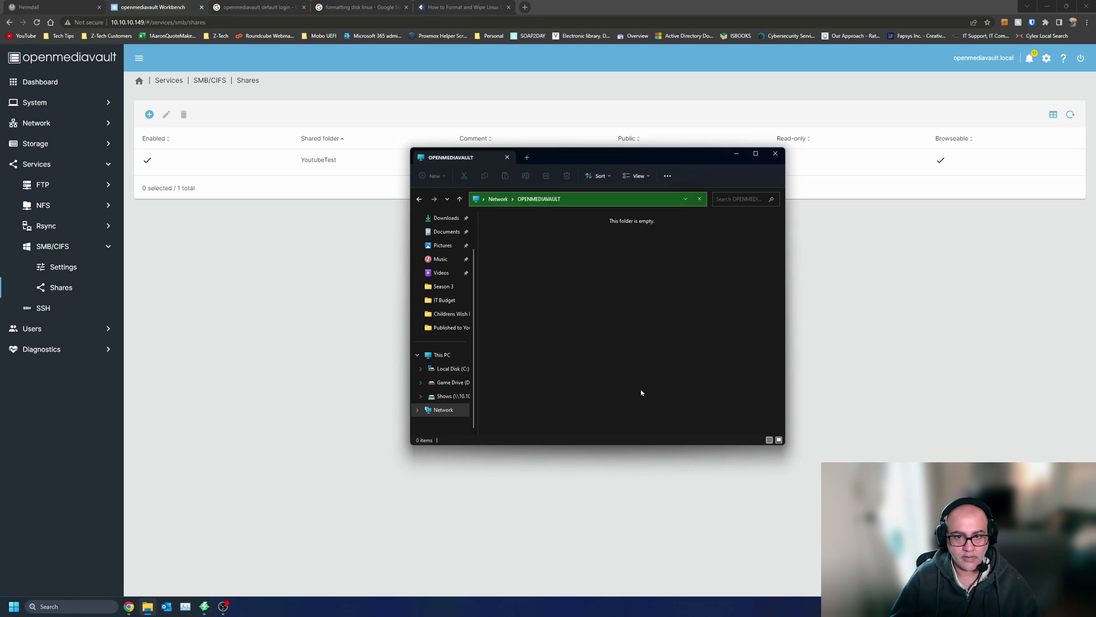
click(637, 390)
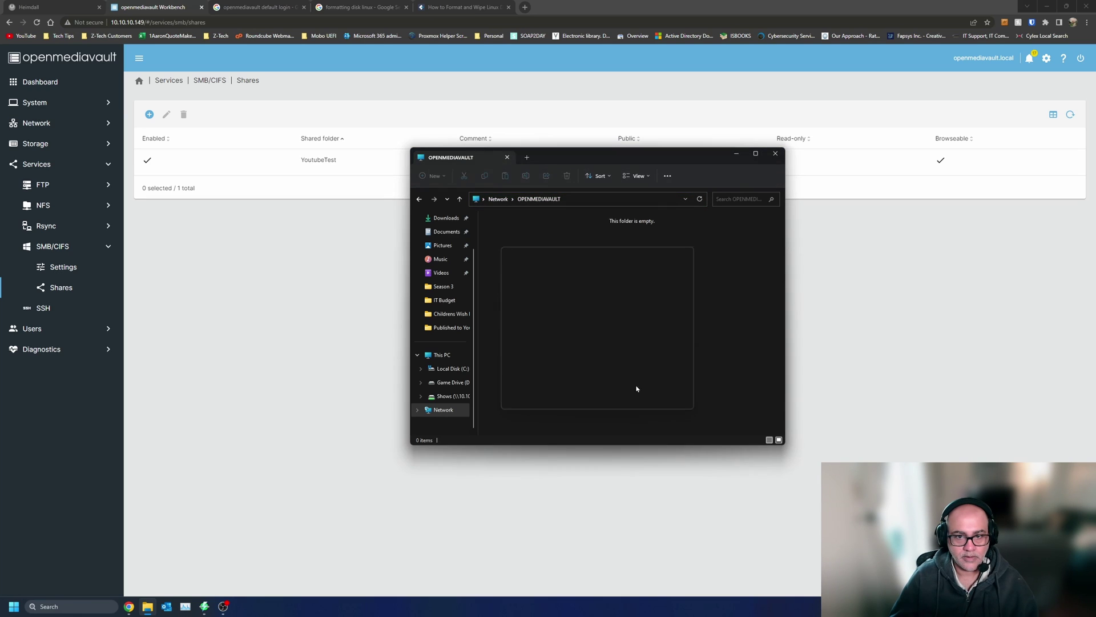
- Reopen OPENMEDIAVAULT, try the root account's password, cancel, and close the Network window
click(498, 199)
double_click(535, 232)
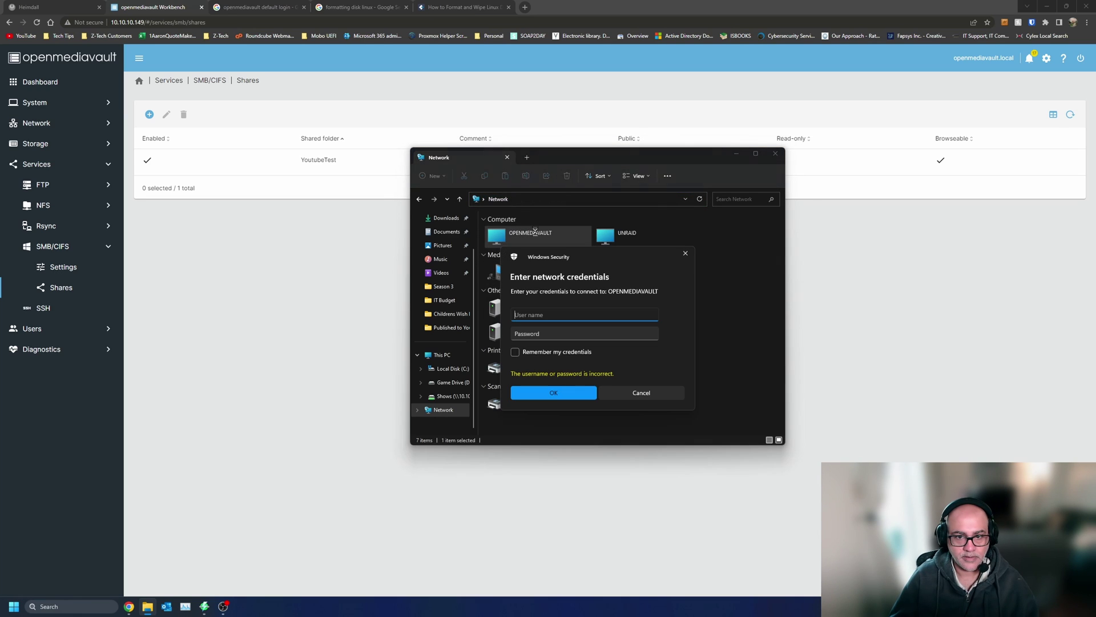
text(root)
key(Tab)
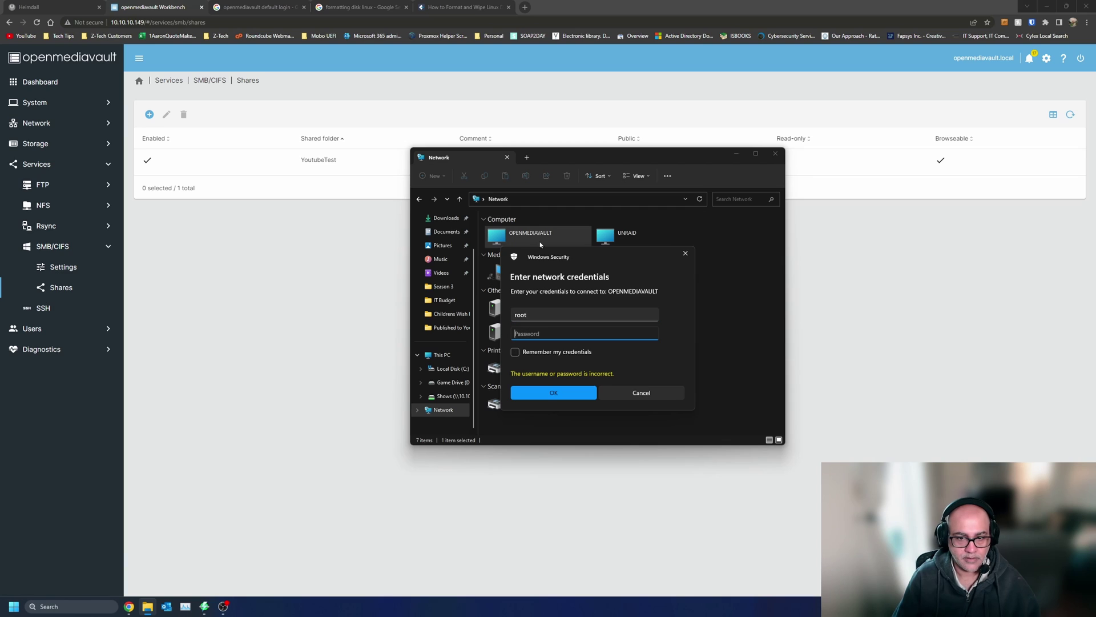
text(********)
key(Return)
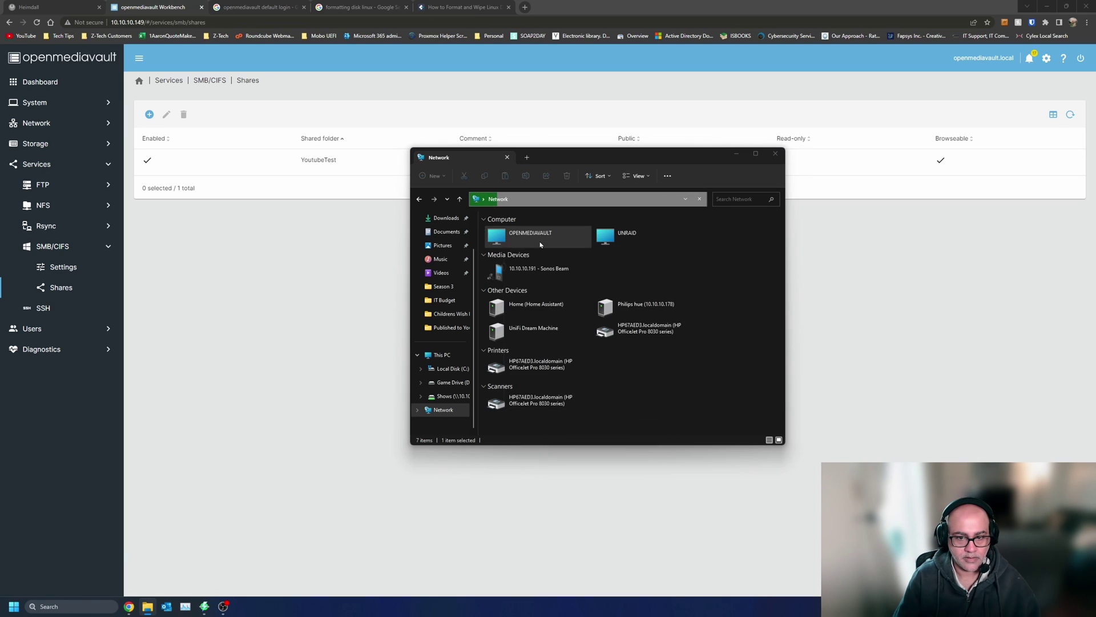
click(685, 243)
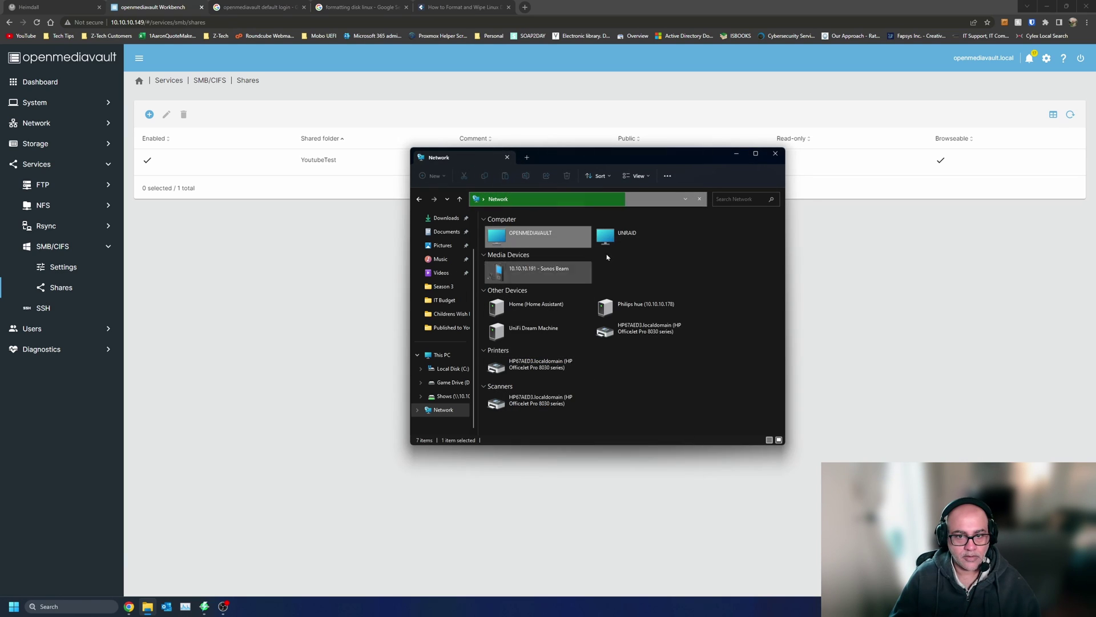
click(775, 153)
- Go to the Users list under User Management and begin creating a new user
click(66, 334)
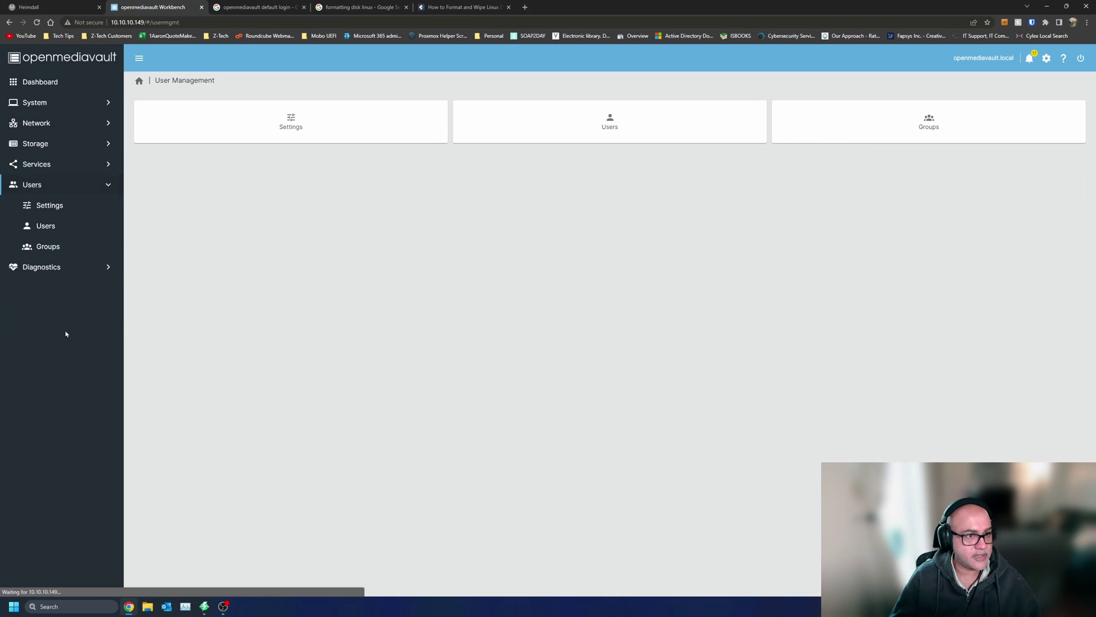
click(309, 122)
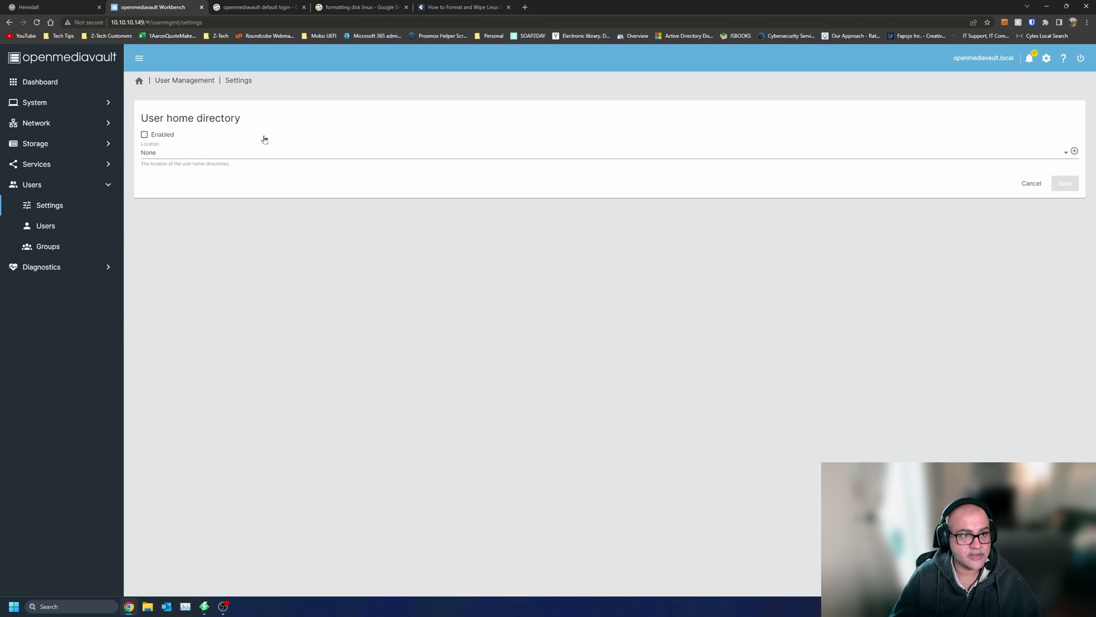
click(193, 81)
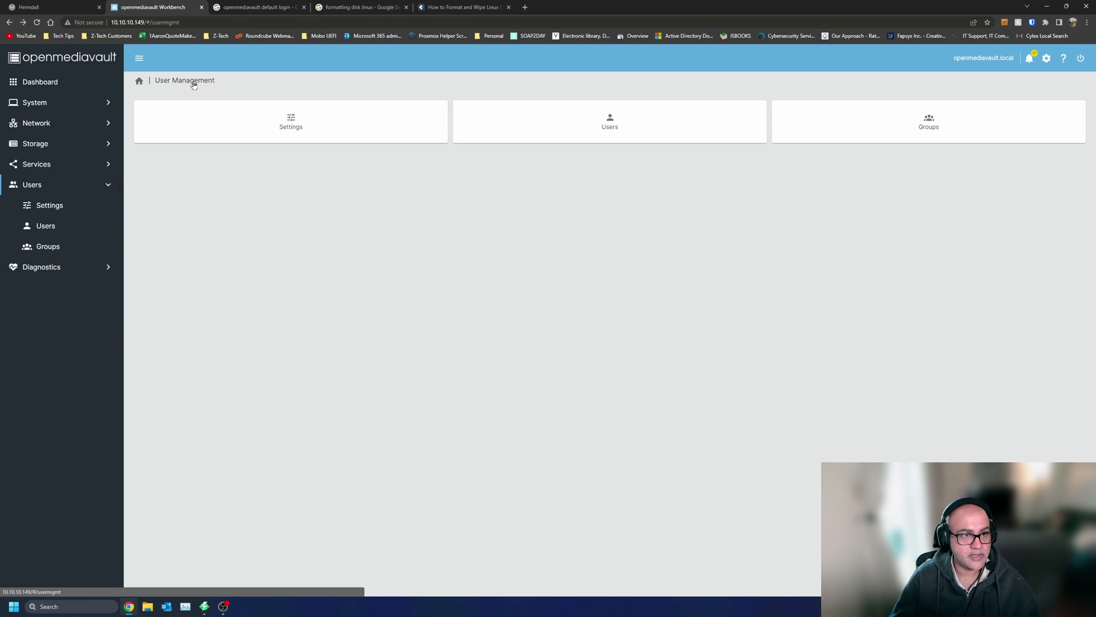
click(609, 123)
click(147, 115)
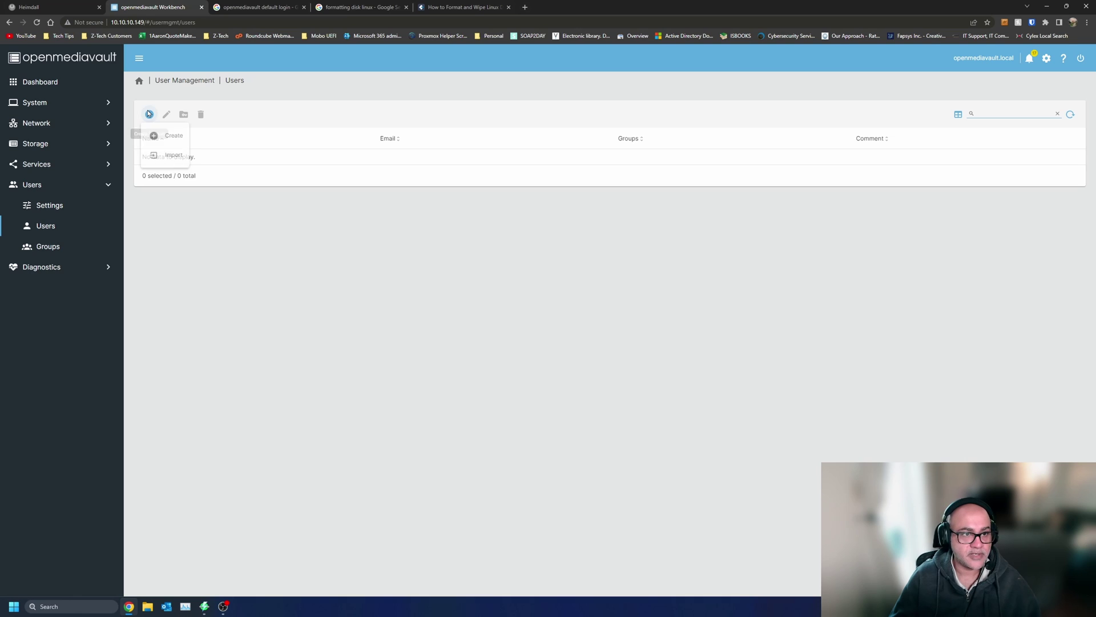
click(160, 135)
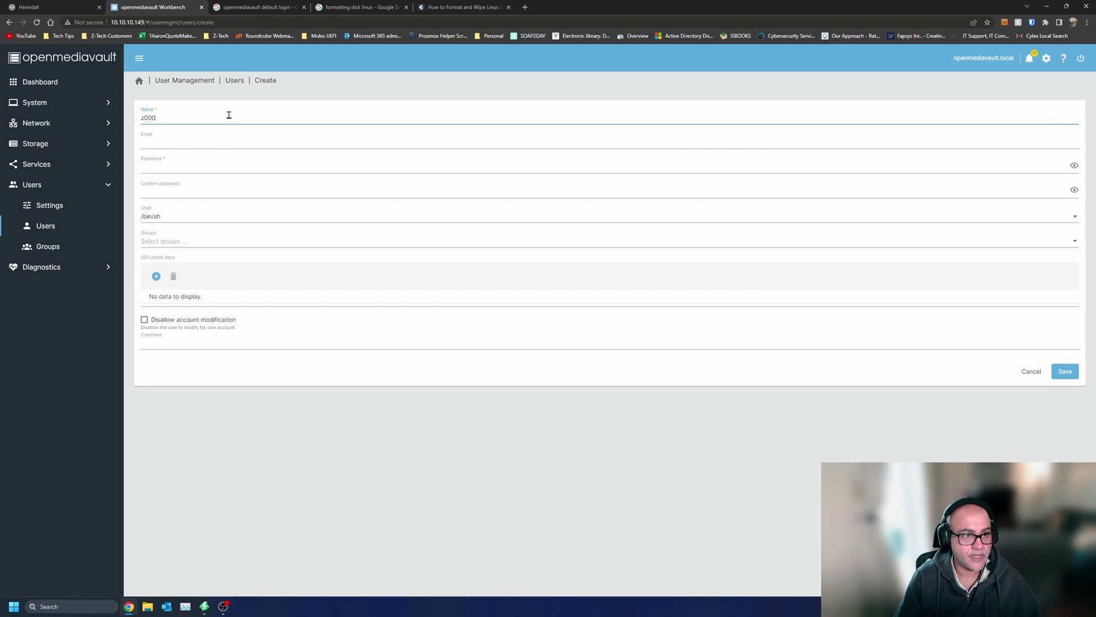
- Enter and confirm the new user's password, keep the /bin/sh shell, and save
key(Tab)
key(Tab)
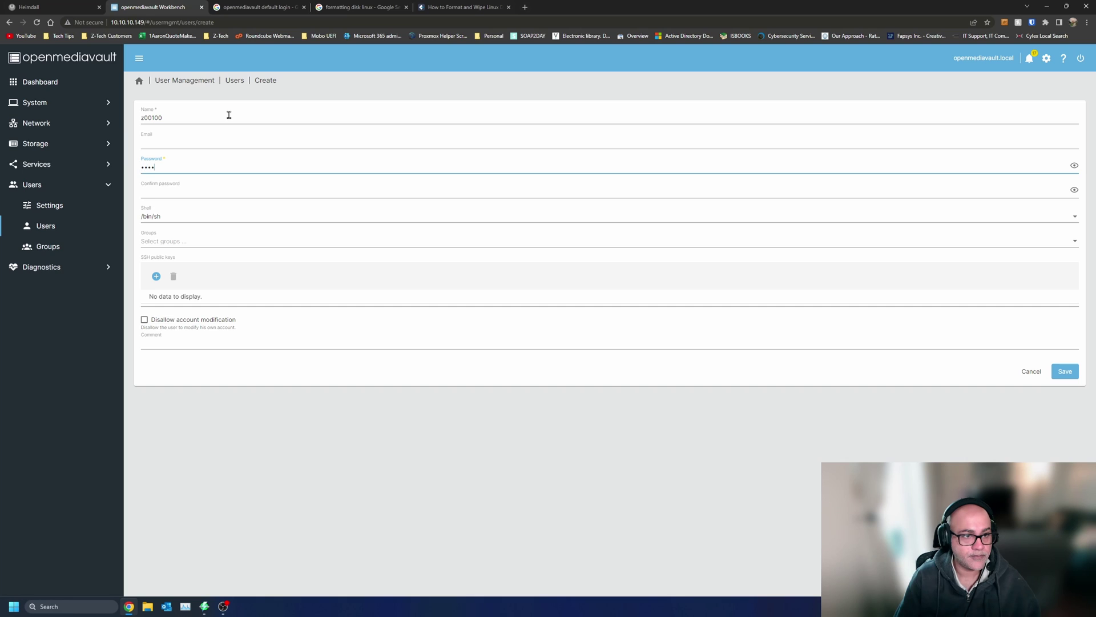
text(•)
key(Tab)
text(•••••)
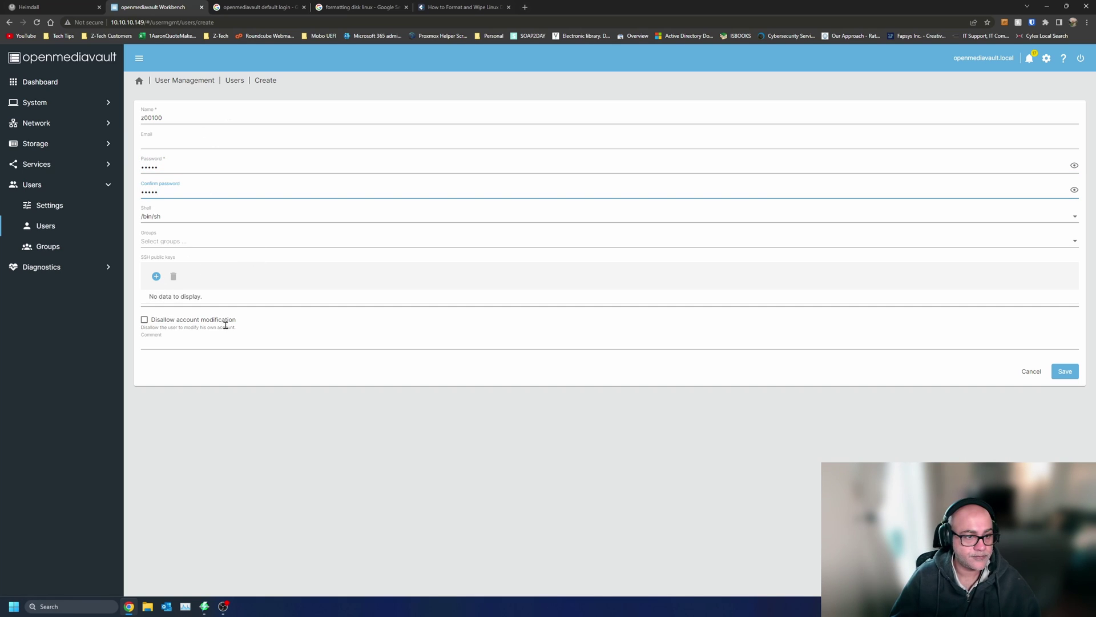
click(183, 217)
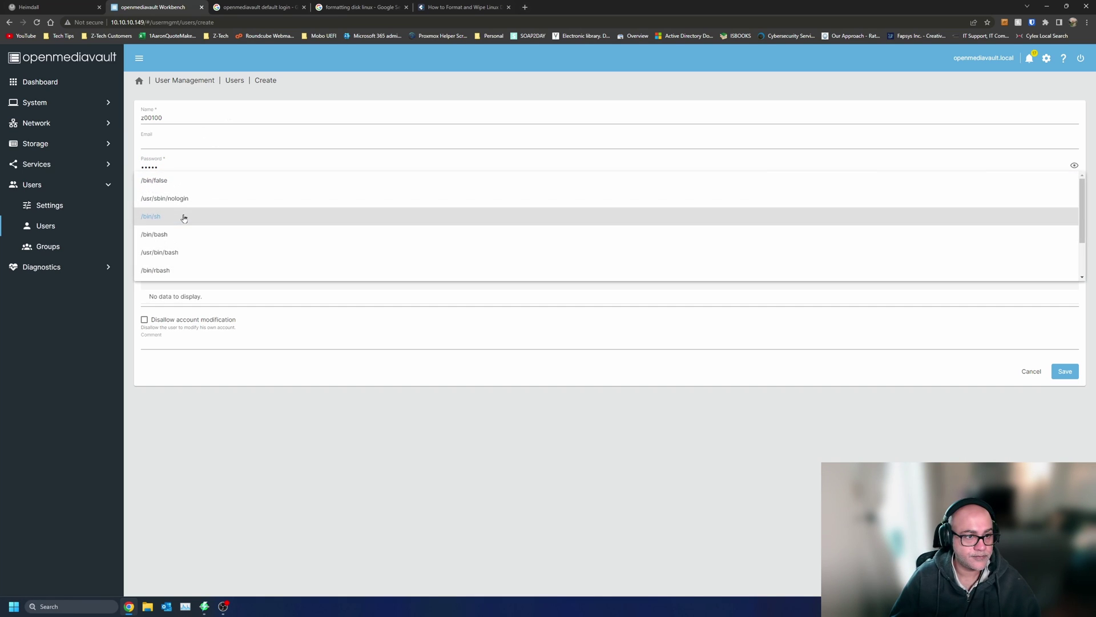
click(422, 496)
click(1066, 372)
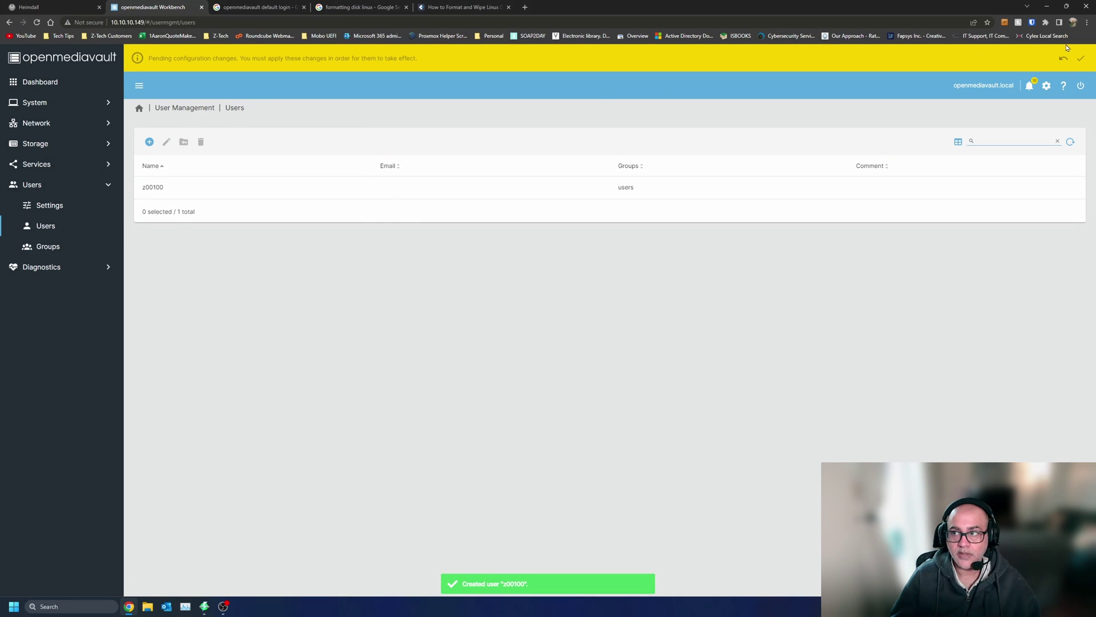
- Apply the pending configuration changes
click(1081, 59)
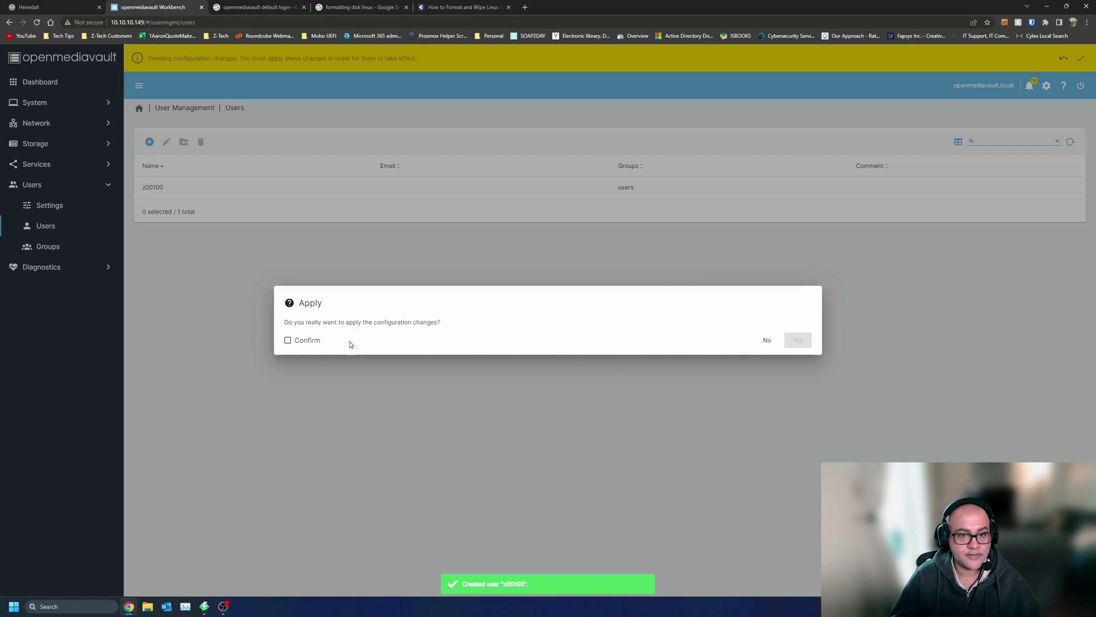
click(307, 342)
click(797, 340)
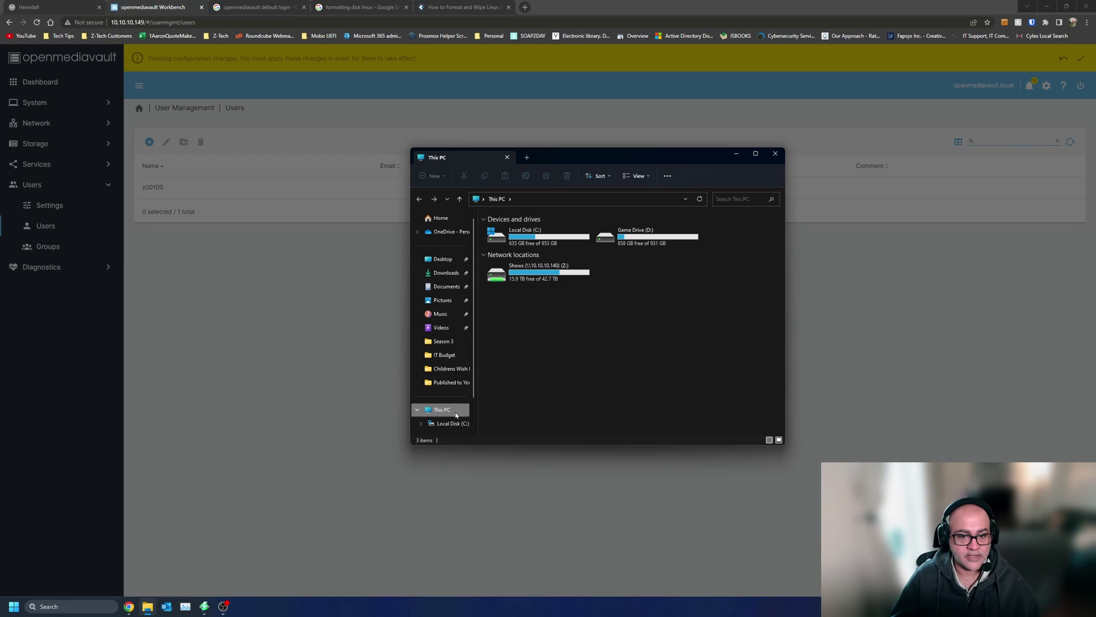
- In File Explorer, open the YoutubeTest share on the OPENMEDIAVAULT server
scroll(456, 415, down, 1)
click(448, 409)
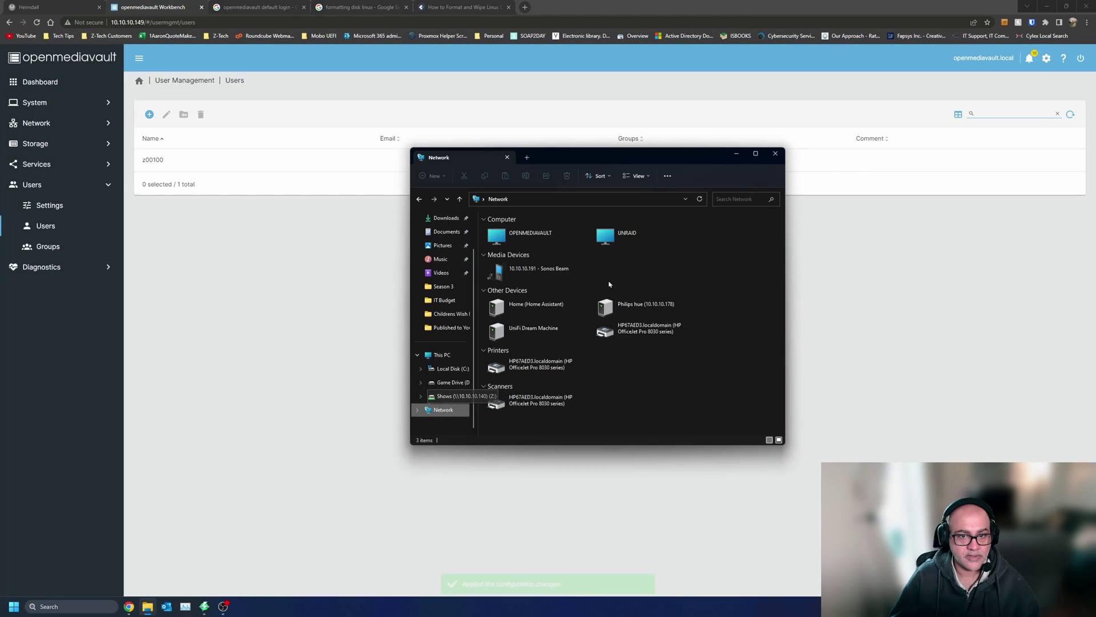
double_click(546, 246)
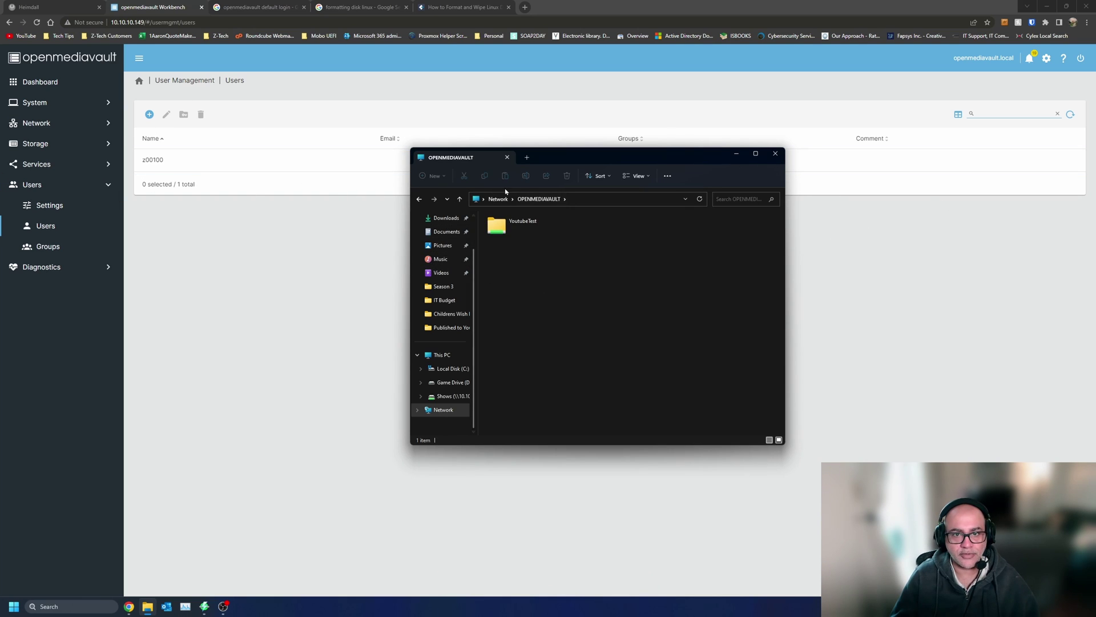
drag(589, 157, 562, 190)
double_click(491, 255)
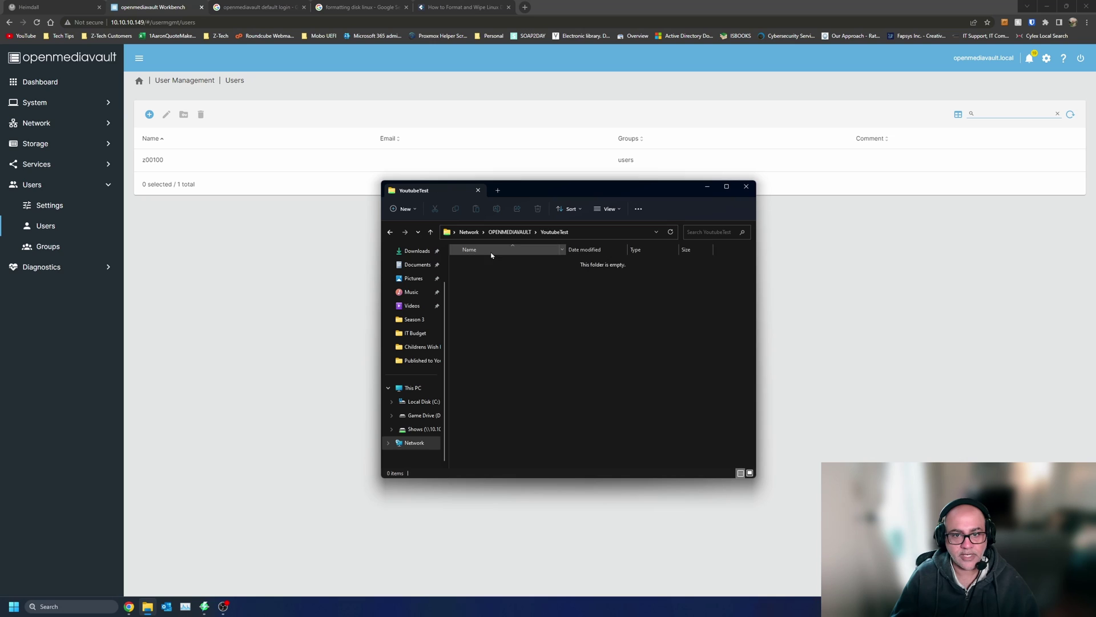
- Open a second File Explorer window beside the YoutubeTest folder
click(45, 86)
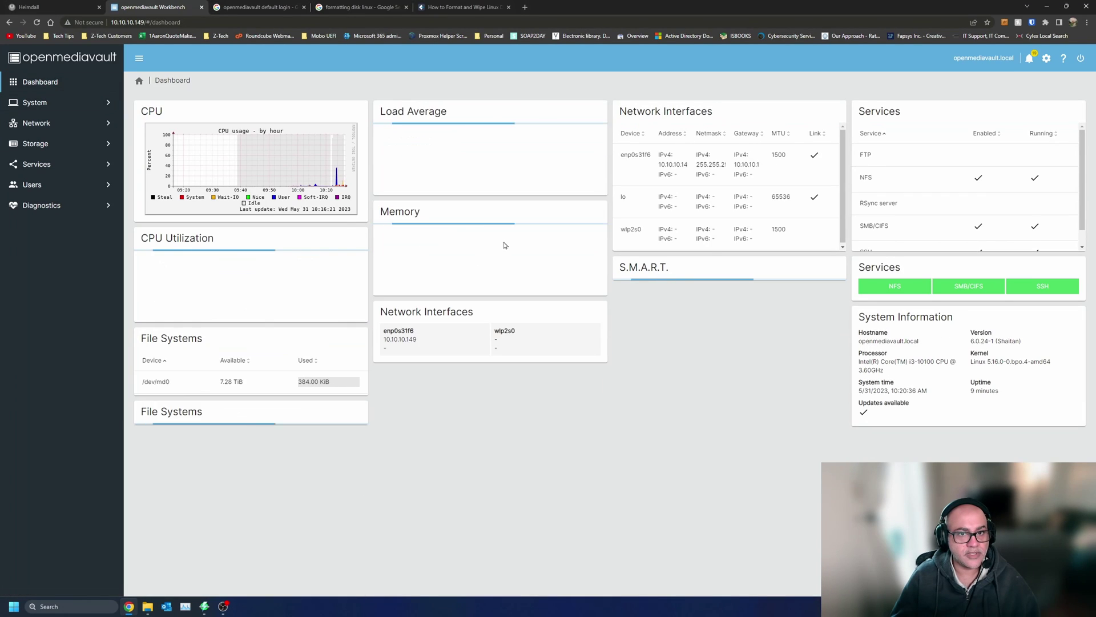
key(alt+Tab)
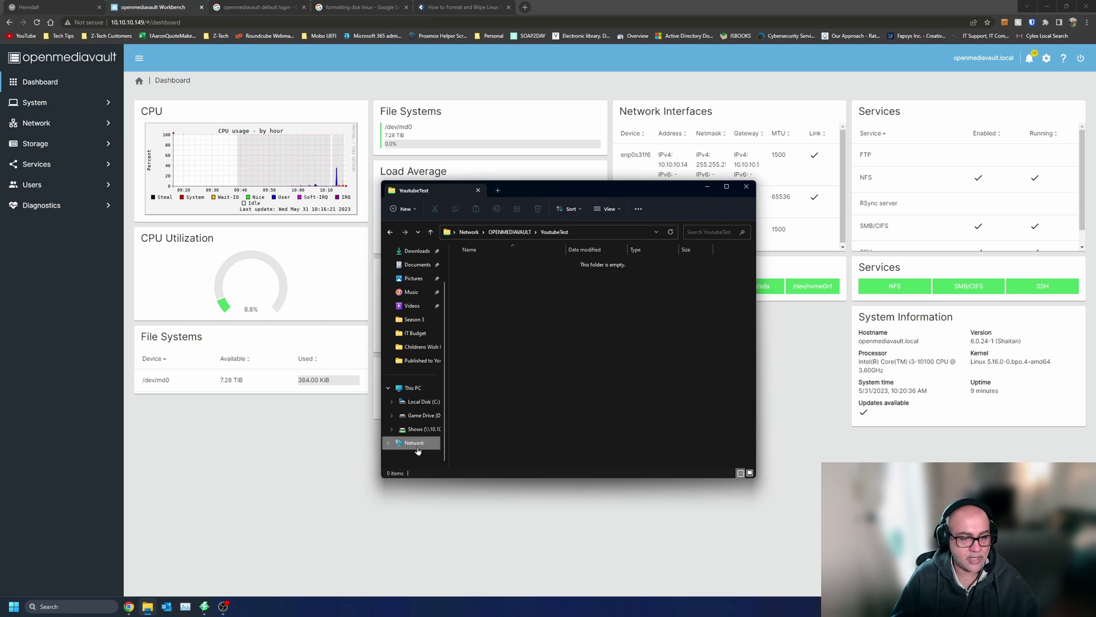
click(151, 612)
click(152, 612)
middle_click(151, 612)
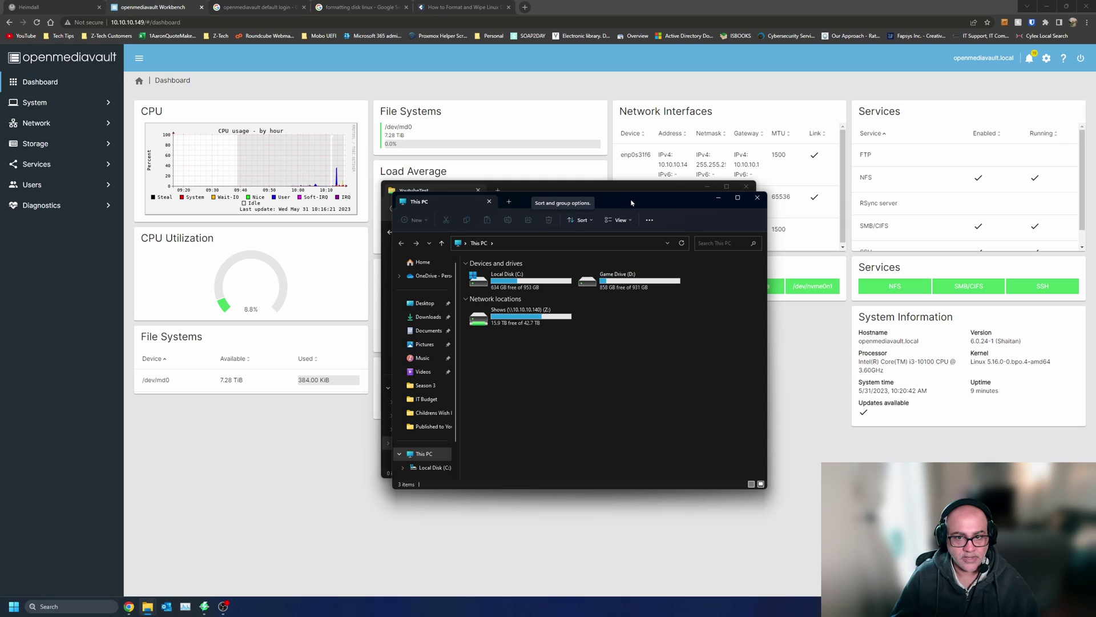
drag(631, 203, 844, 176)
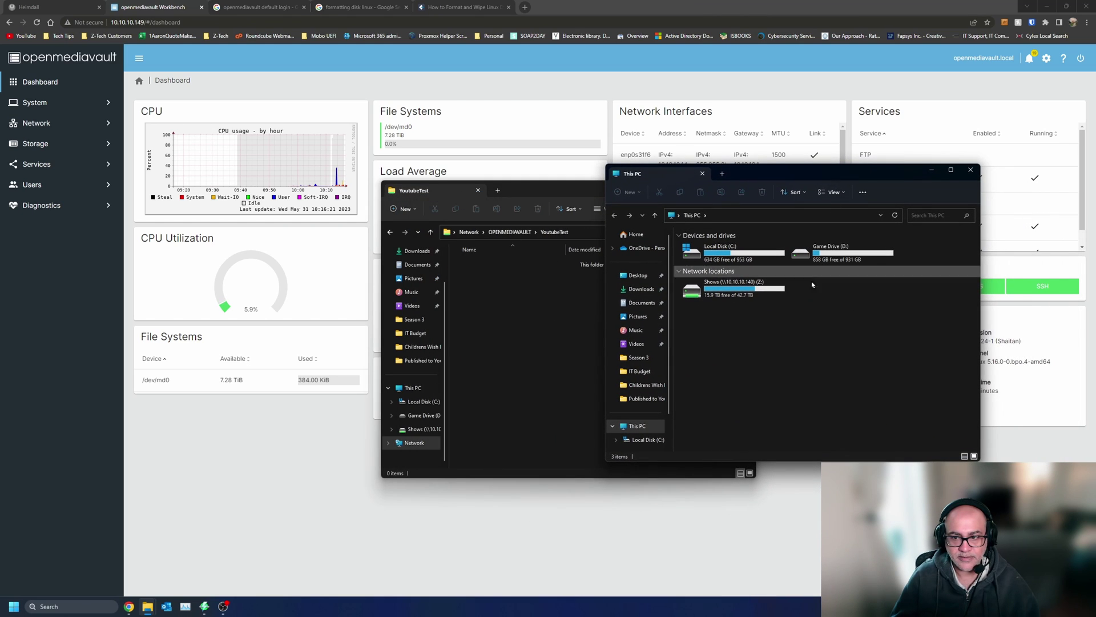
- Show the Desktop in Details view sorted by size and copy Office Tool.zip into YoutubeTest
click(737, 253)
click(641, 289)
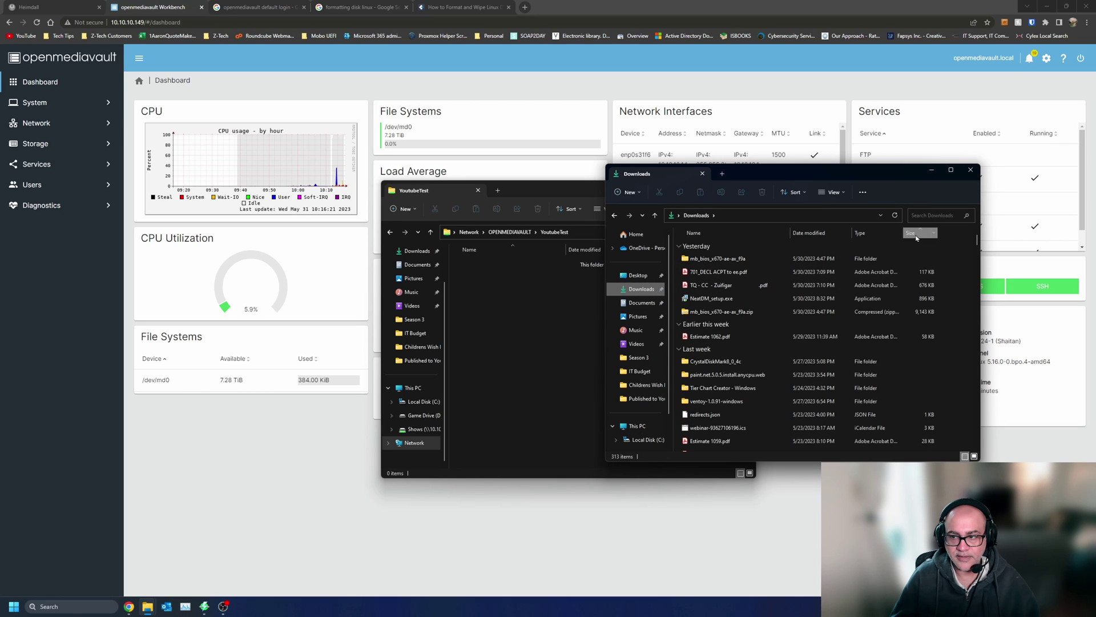
scroll(883, 365, down, 10)
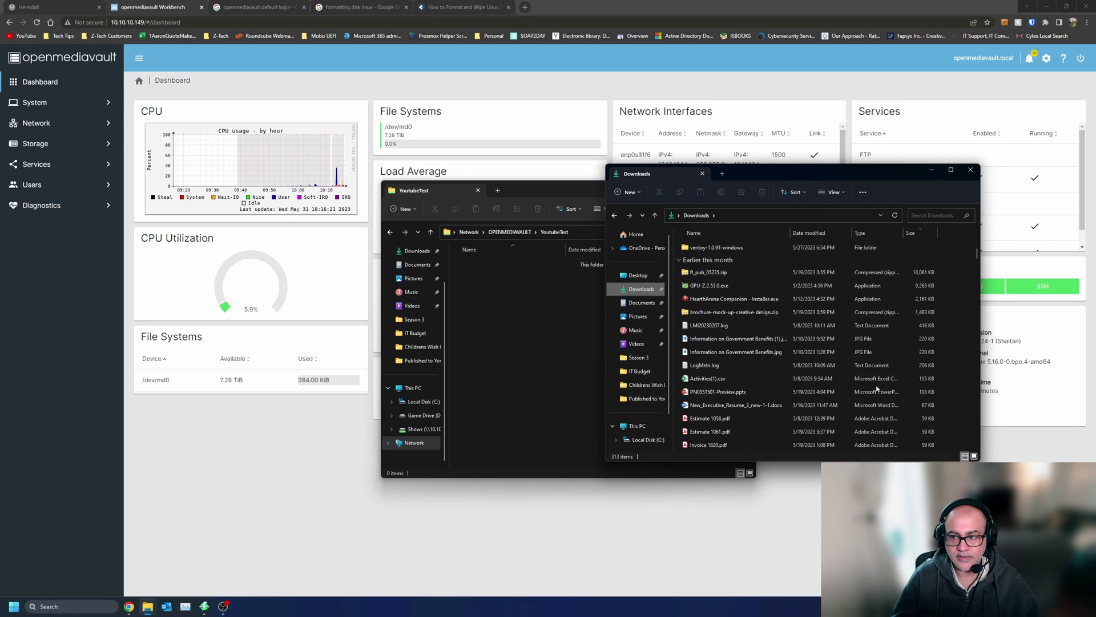
scroll(878, 388, down, 15)
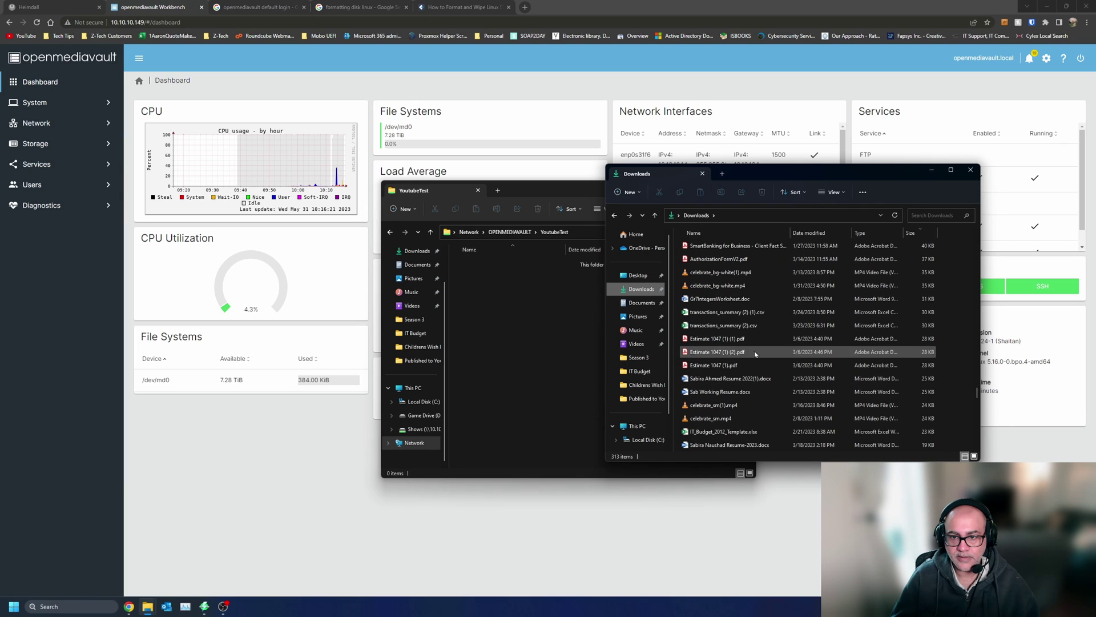
click(638, 275)
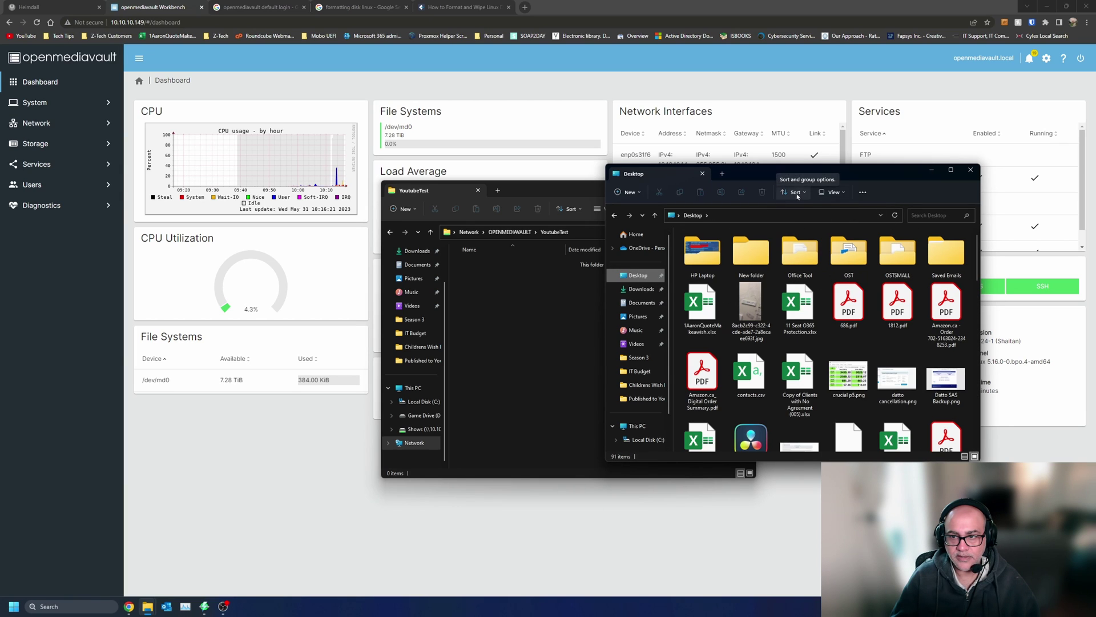
click(834, 192)
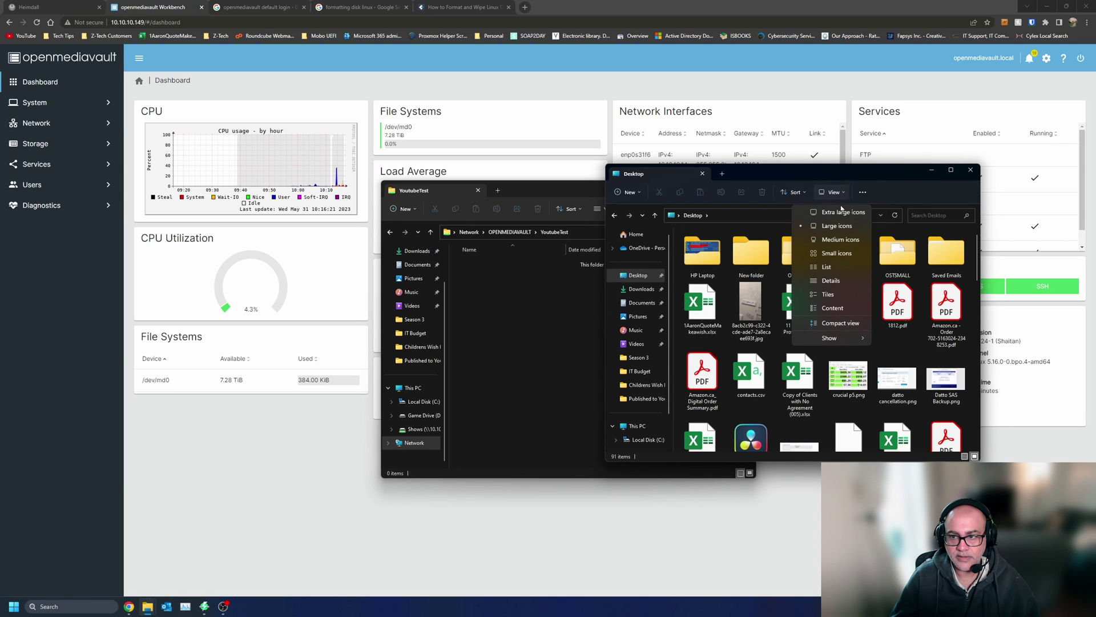
click(831, 281)
click(869, 232)
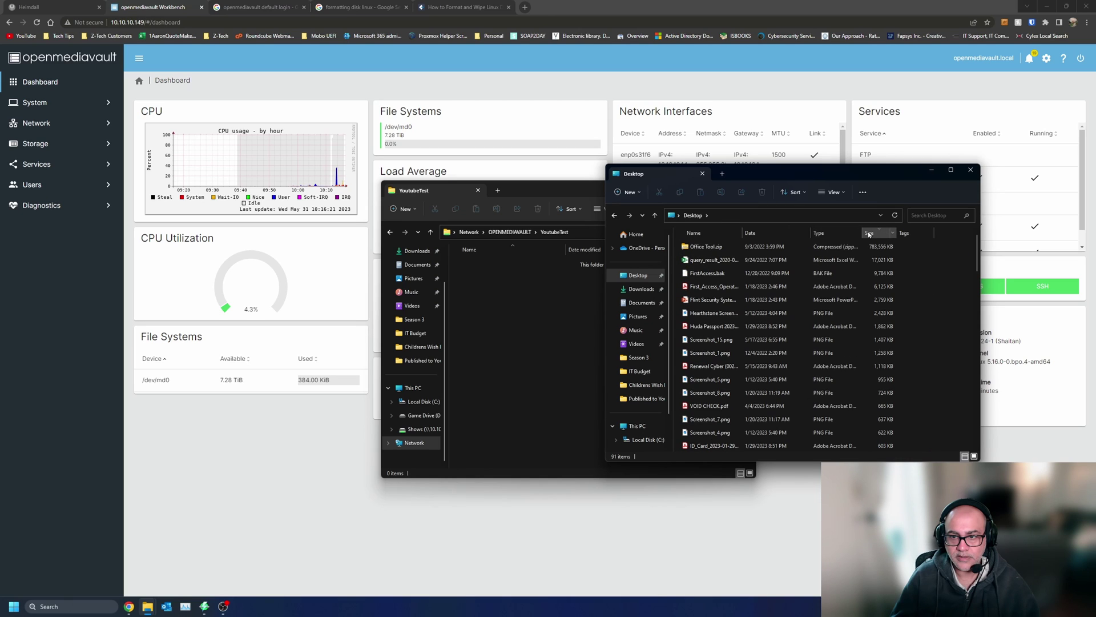
click(704, 251)
drag(707, 249, 513, 336)
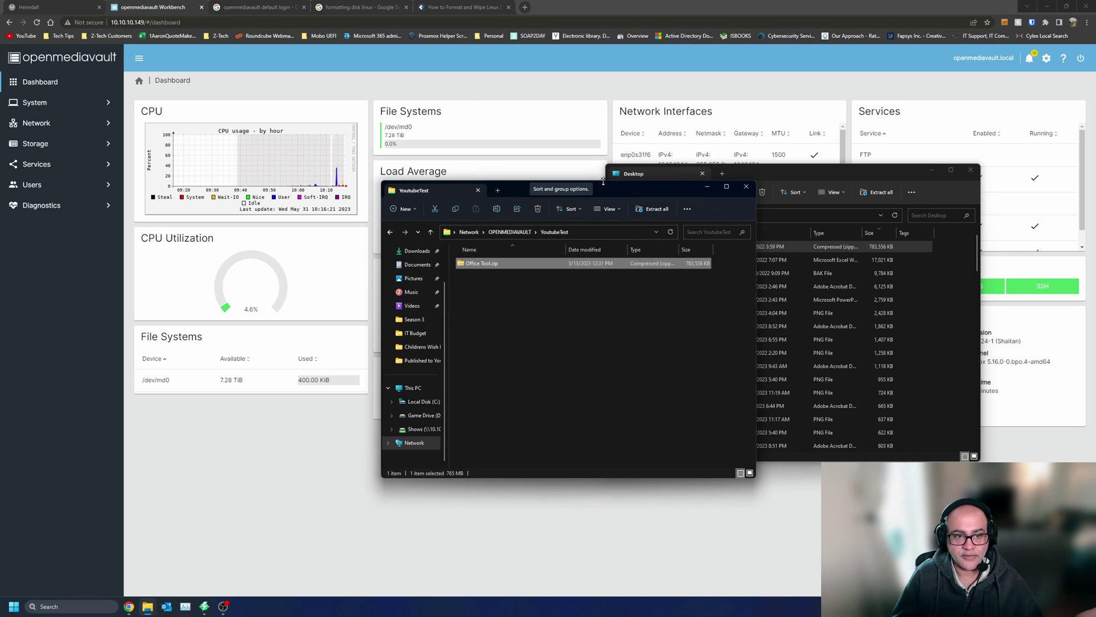
- Move the Explorer windows aside and reload the OpenMediaVault dashboard
drag(603, 181, 499, 369)
drag(714, 173, 820, 258)
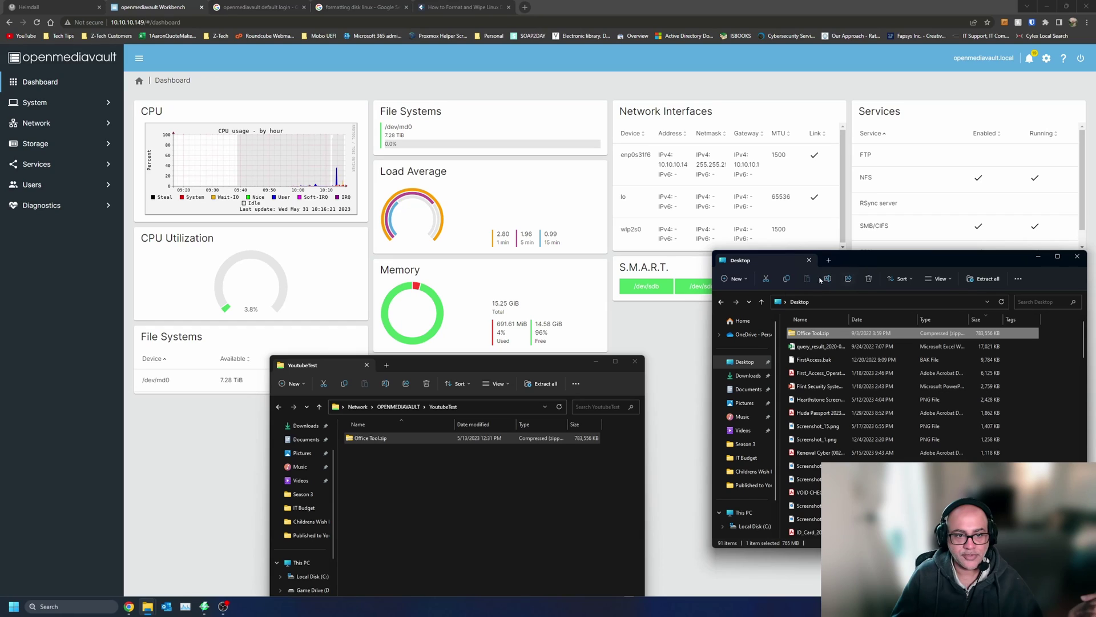
click(663, 345)
key(F5)
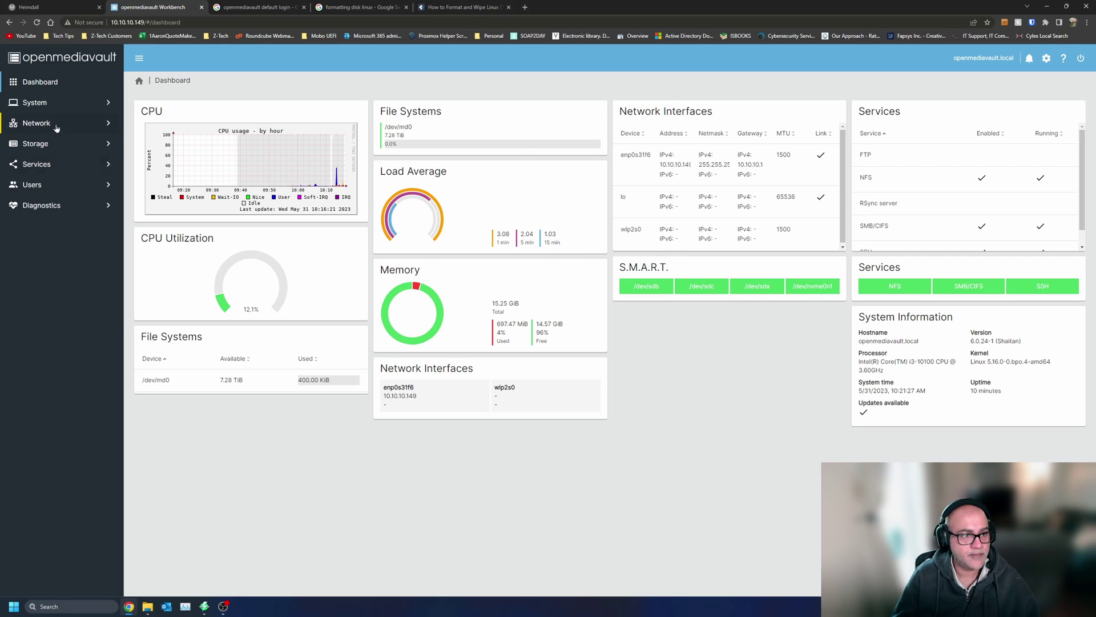
click(40, 152)
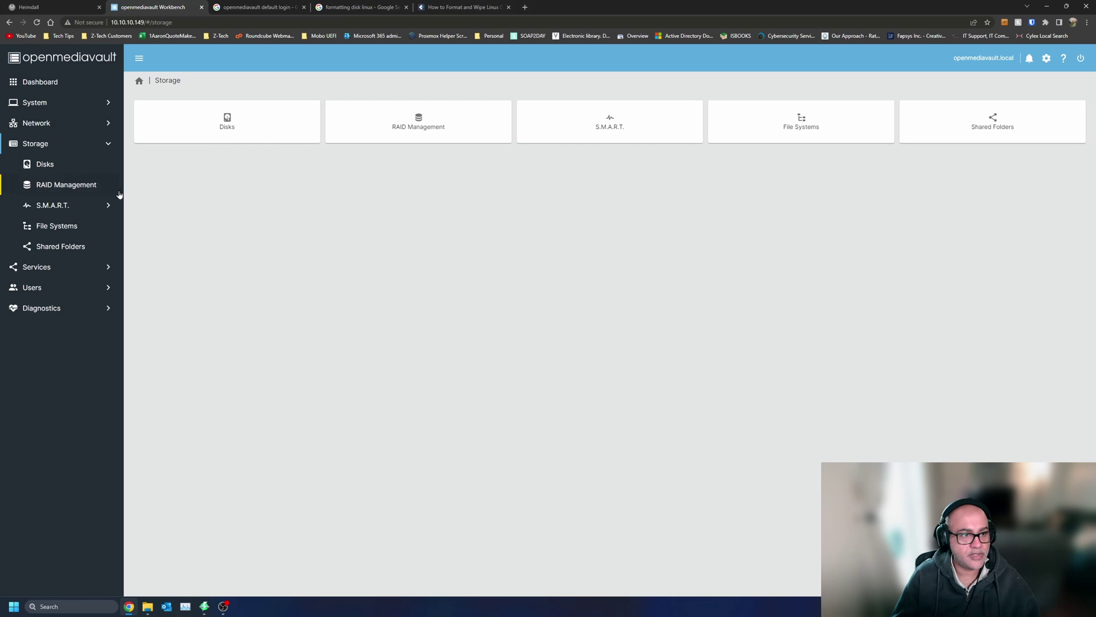
click(86, 227)
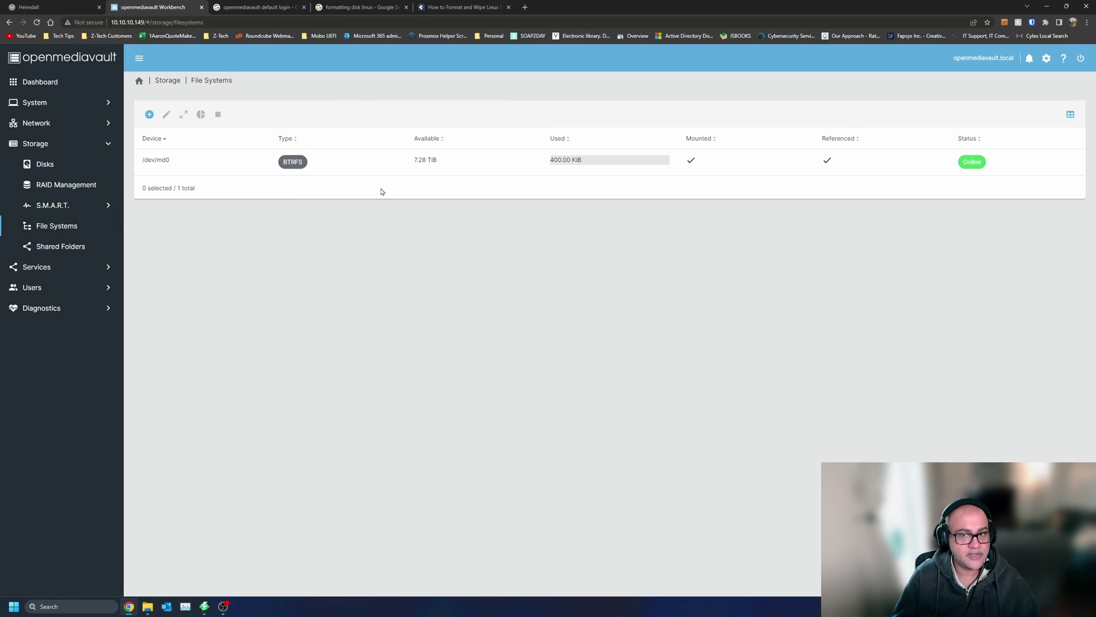
click(516, 165)
click(454, 161)
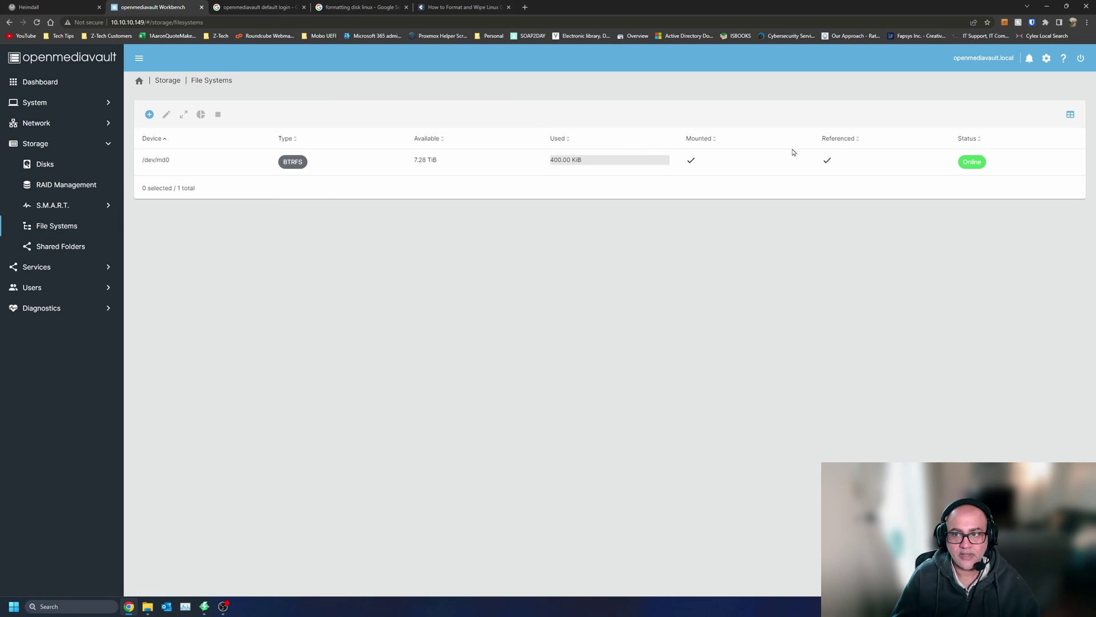
click(595, 165)
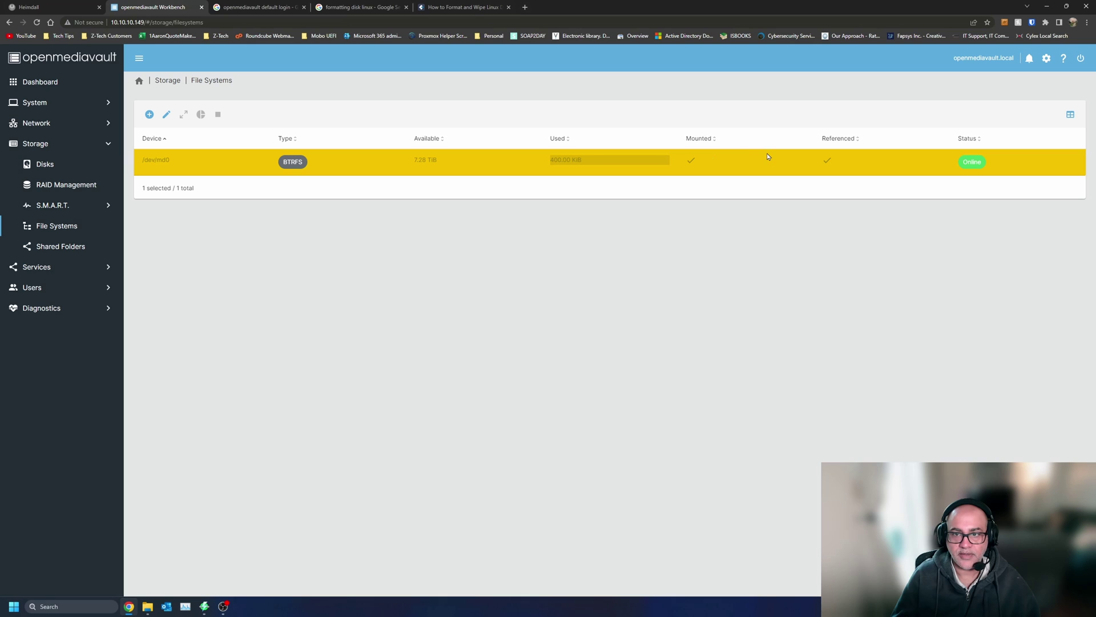
click(166, 115)
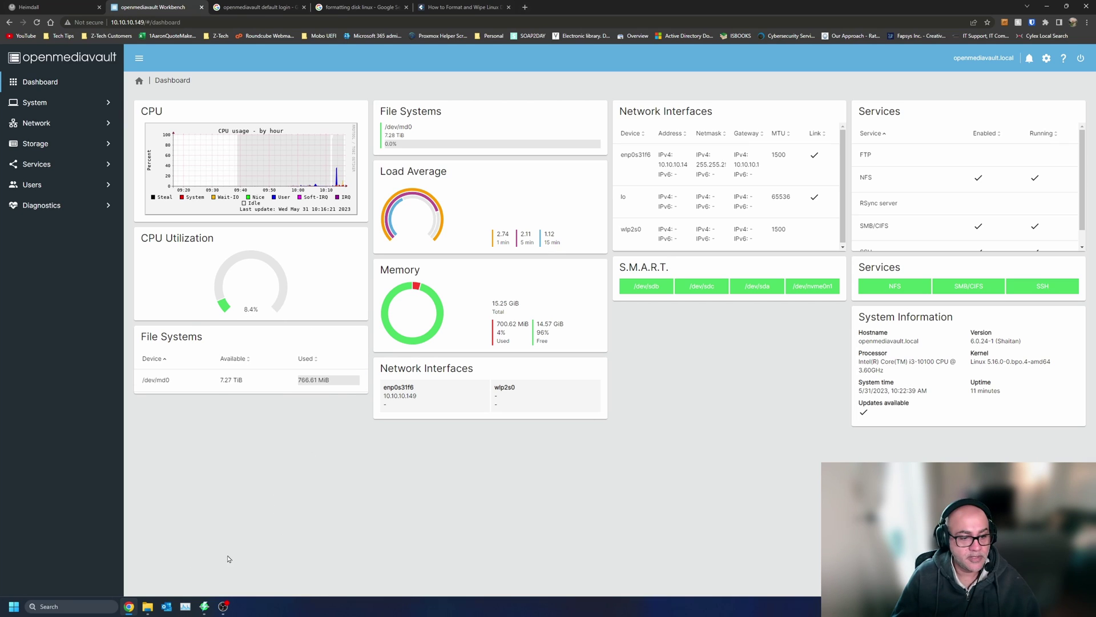
- Bring the YoutubeTest Explorer window to the front and move it higher up
mouse_move(150, 606)
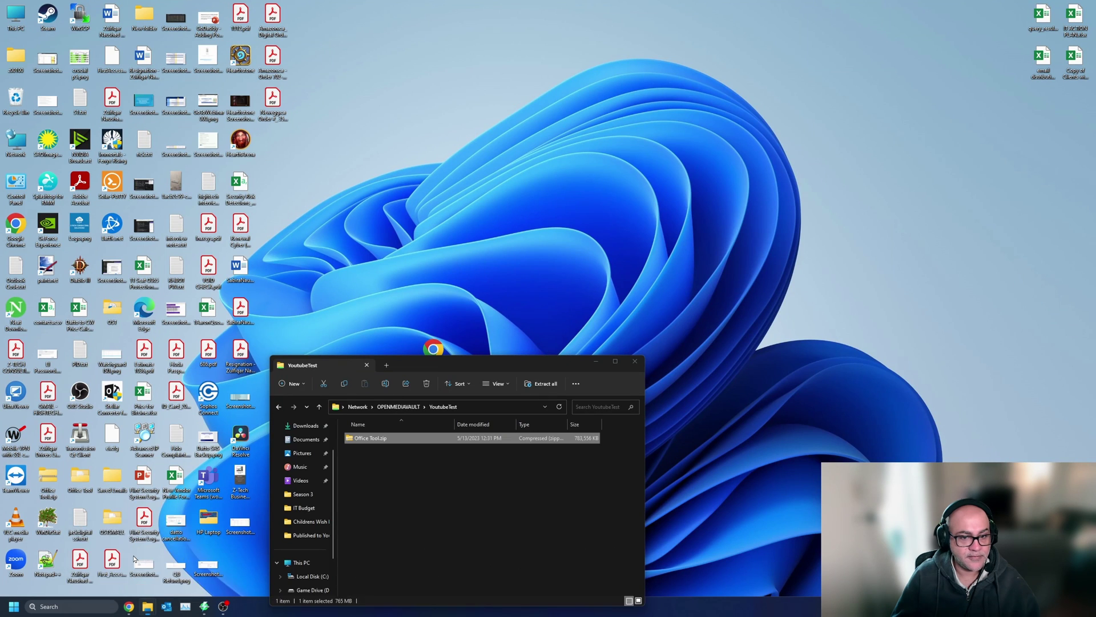
click(133, 559)
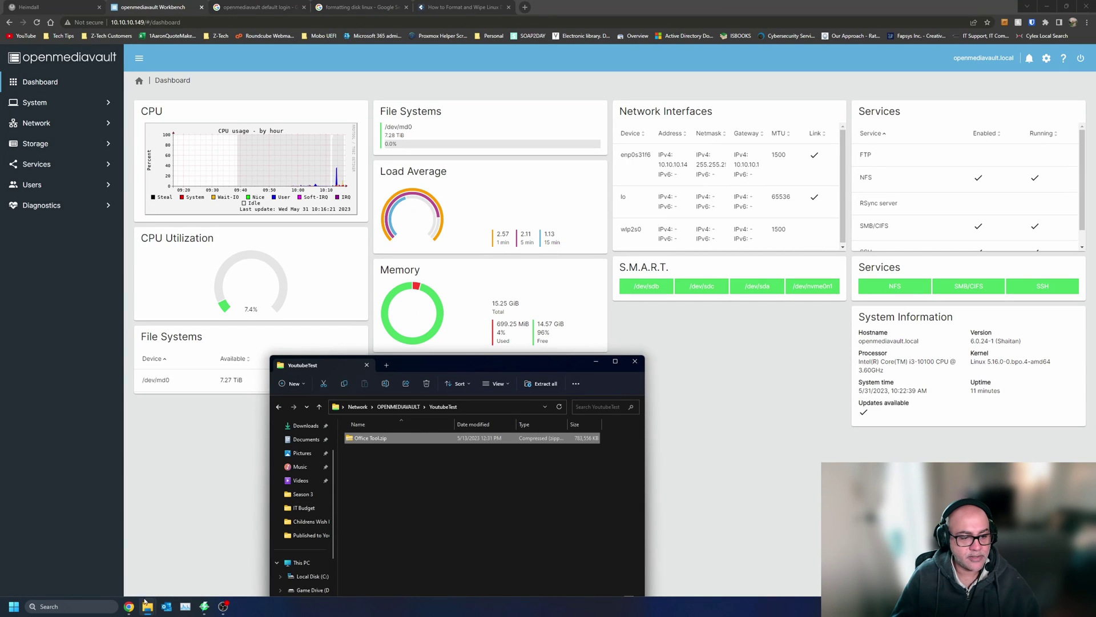
mouse_move(146, 604)
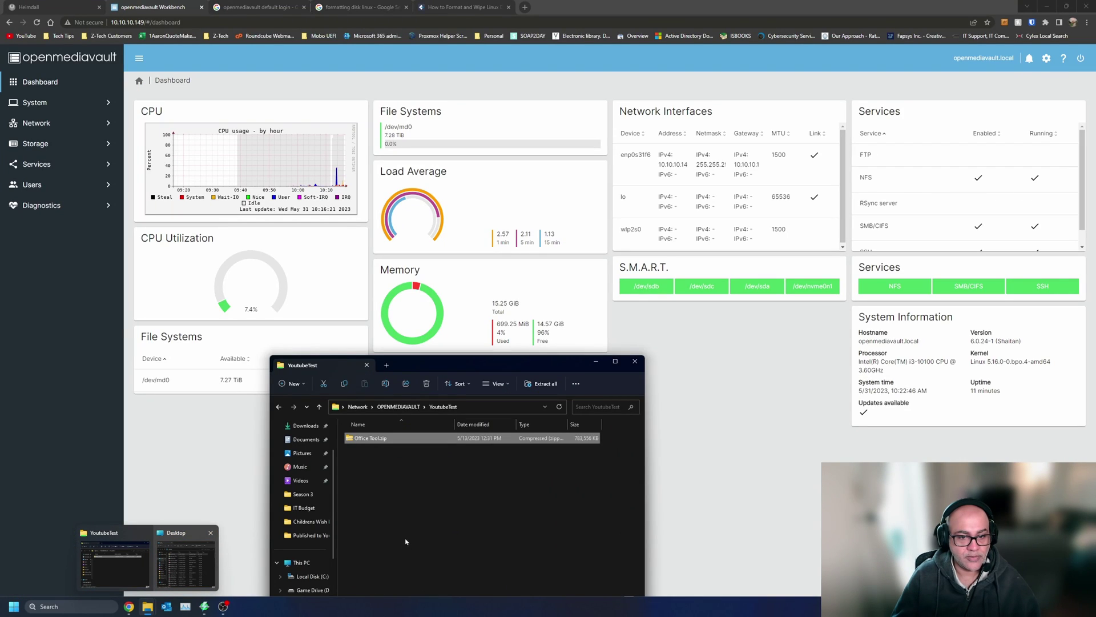
drag(470, 360, 478, 142)
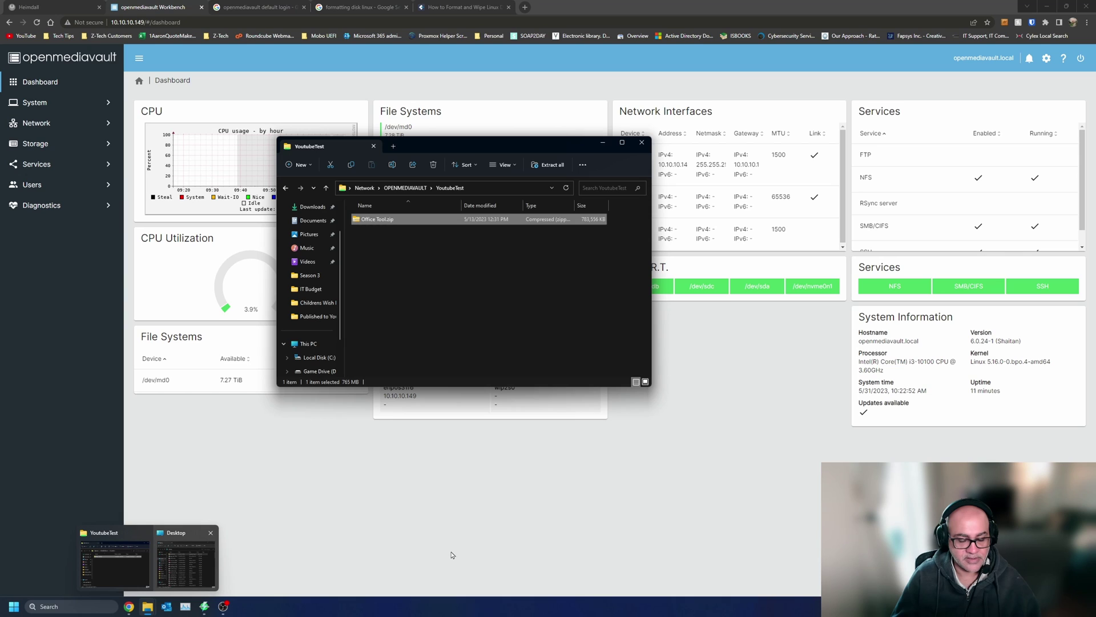
- In a new Explorer window, browse to the z00100 share on 10.10.10.140
key(super+e)
double_click(436, 275)
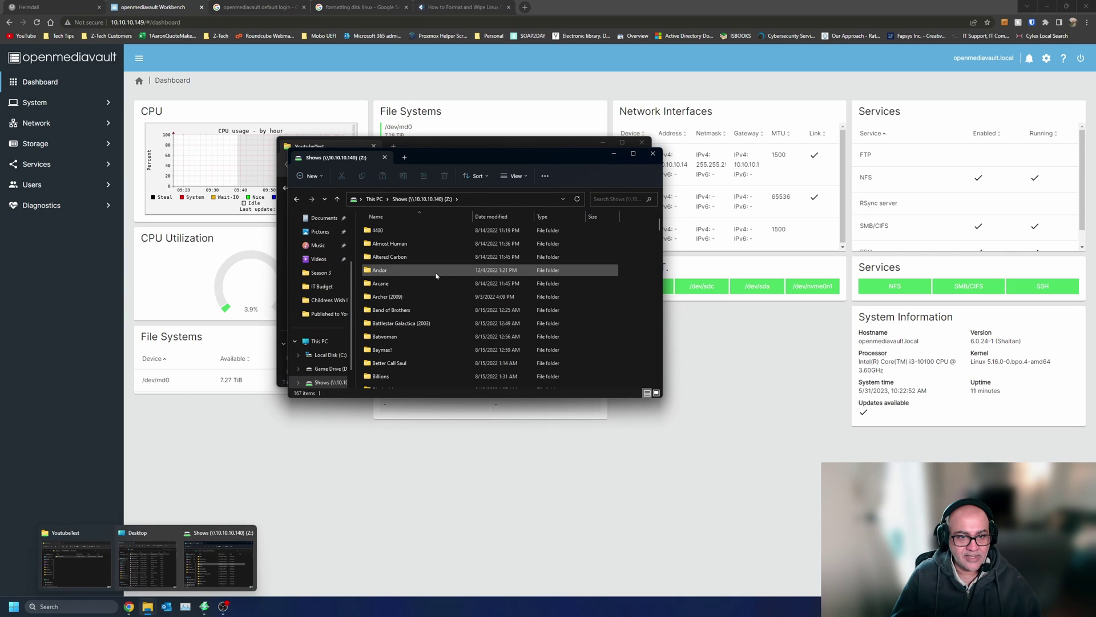
click(321, 272)
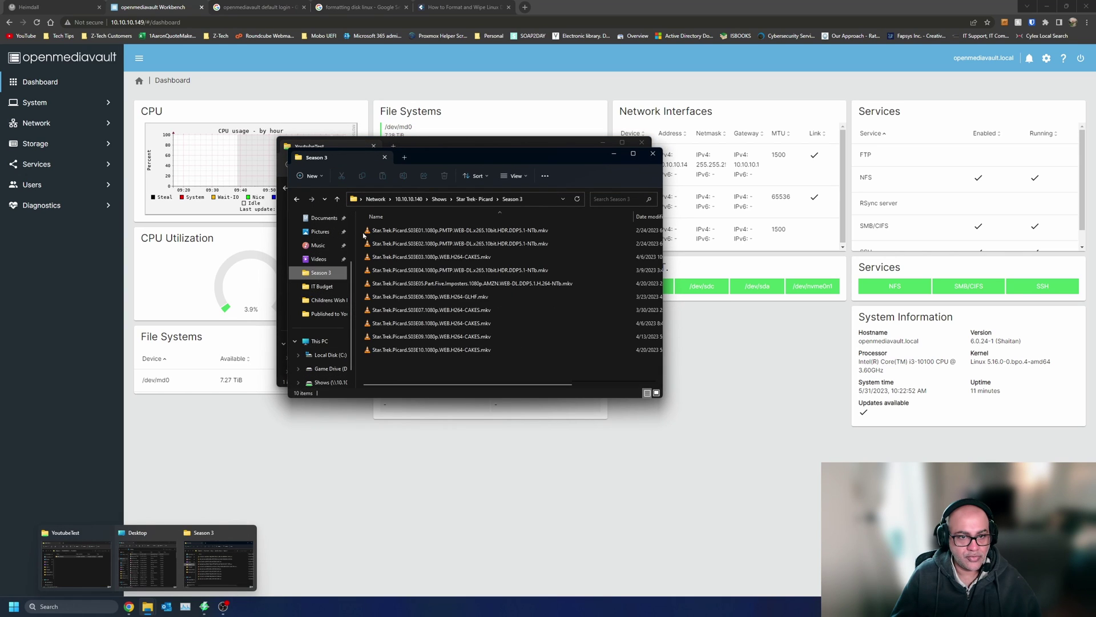
click(409, 199)
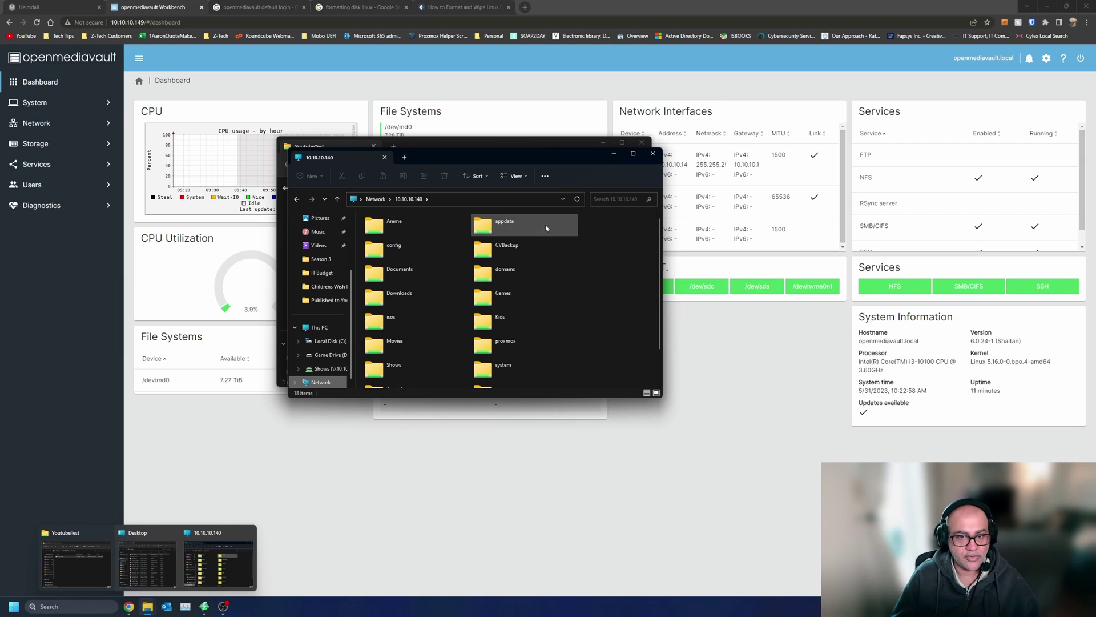
scroll(498, 302, down, 1)
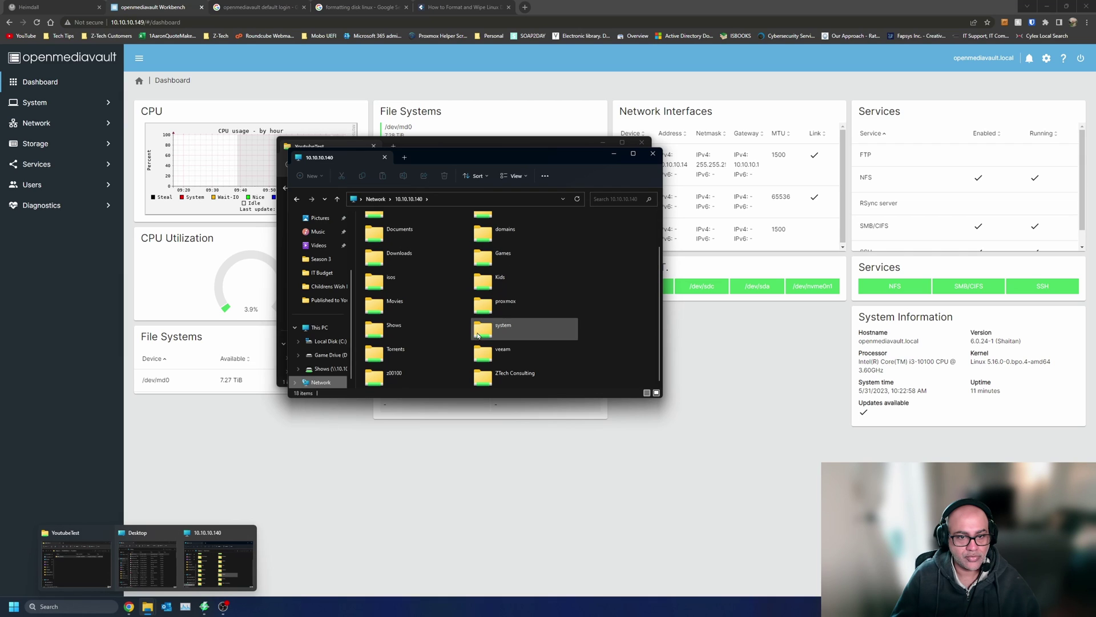
double_click(403, 282)
key(alt+Left)
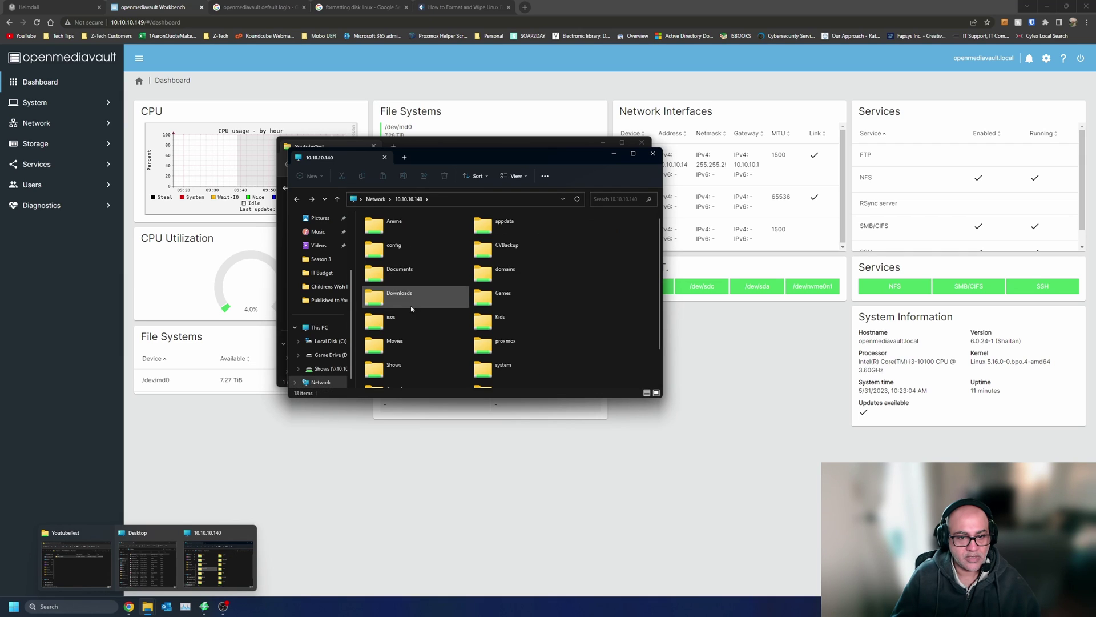
double_click(410, 369)
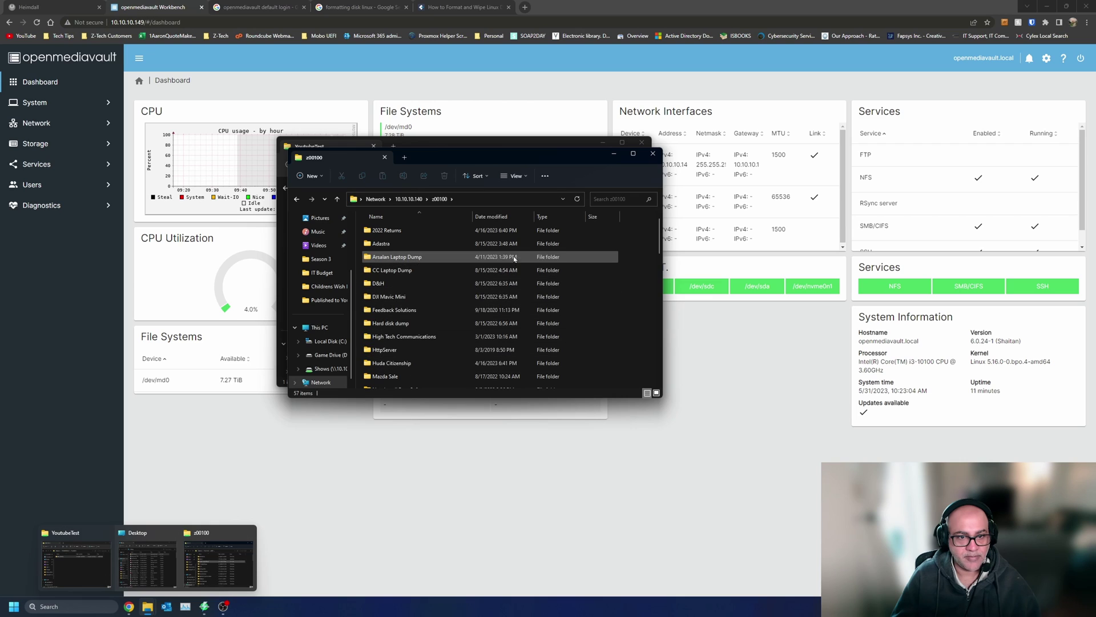
- Sort z00100 by size, largest first, and select the three largest files
drag(454, 158, 648, 121)
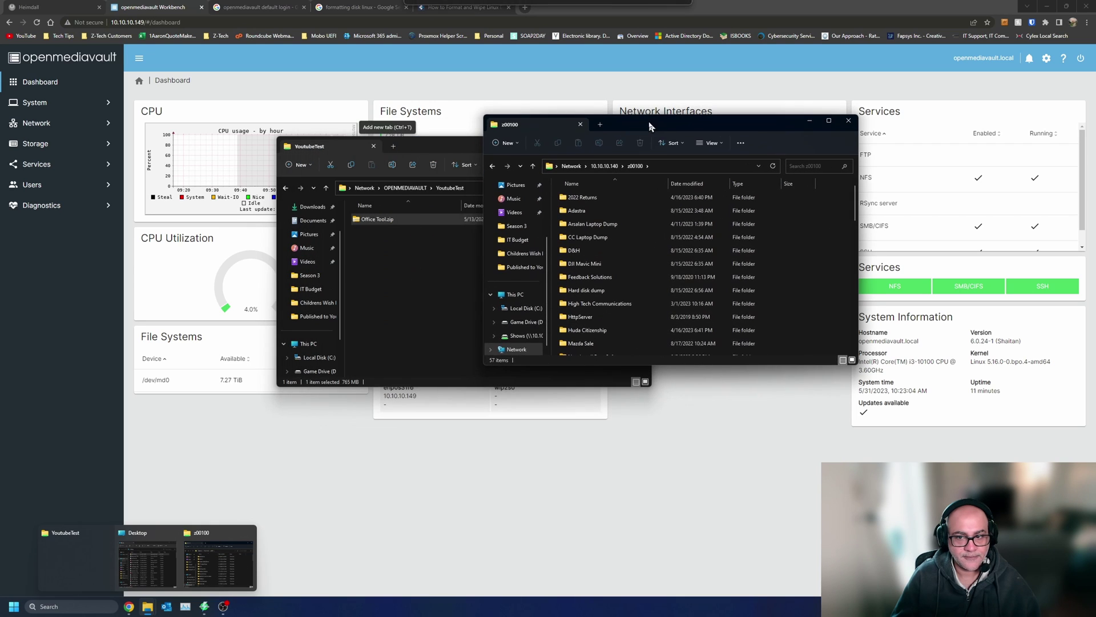
click(792, 184)
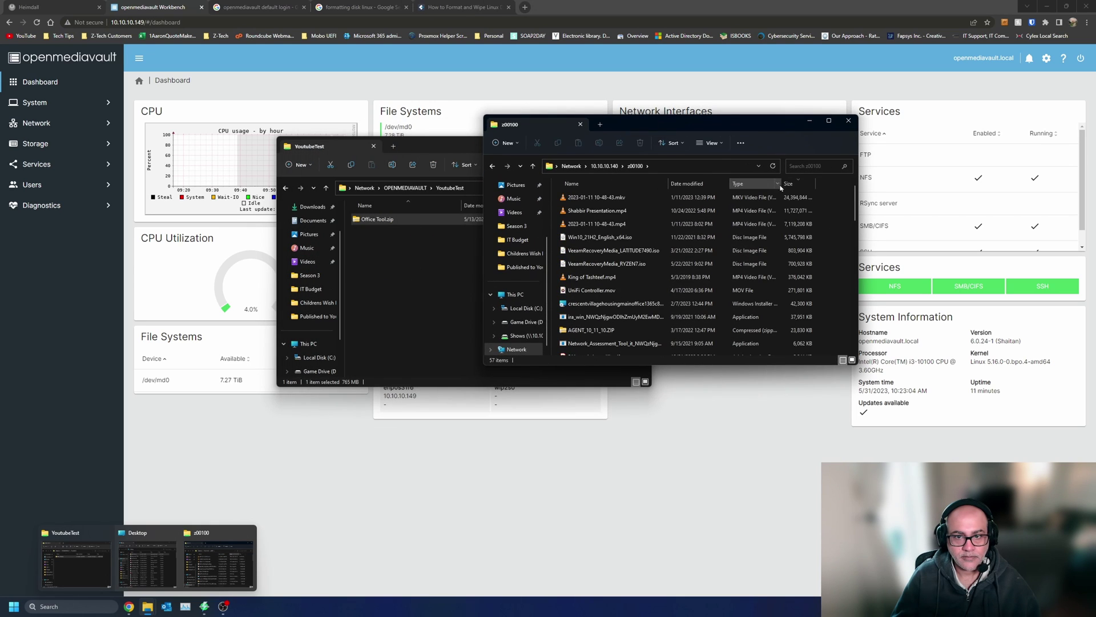
drag(717, 124, 866, 116)
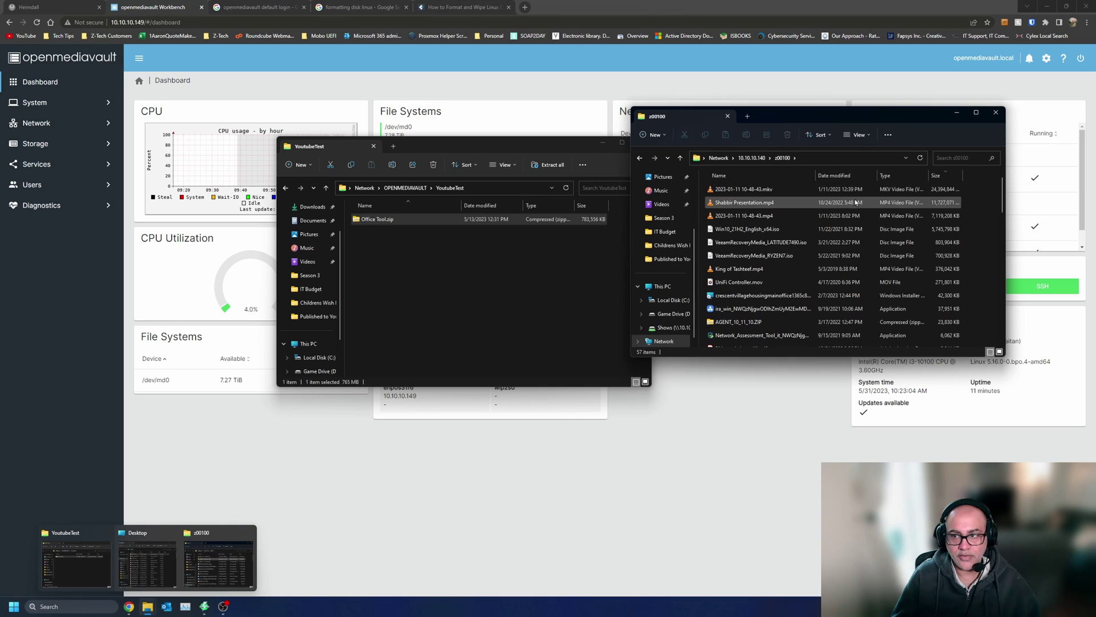
click(742, 189)
shift+click(742, 202)
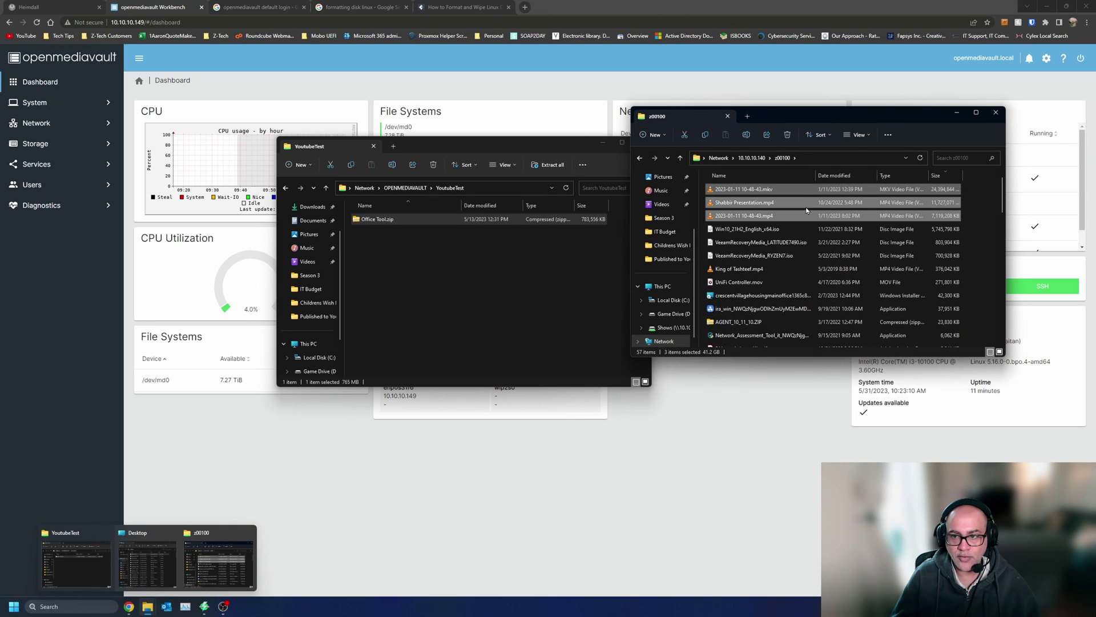
- Copy the three large z00100 videos into YoutubeTest, accepting the security and file-properties warnings
drag(806, 194, 473, 319)
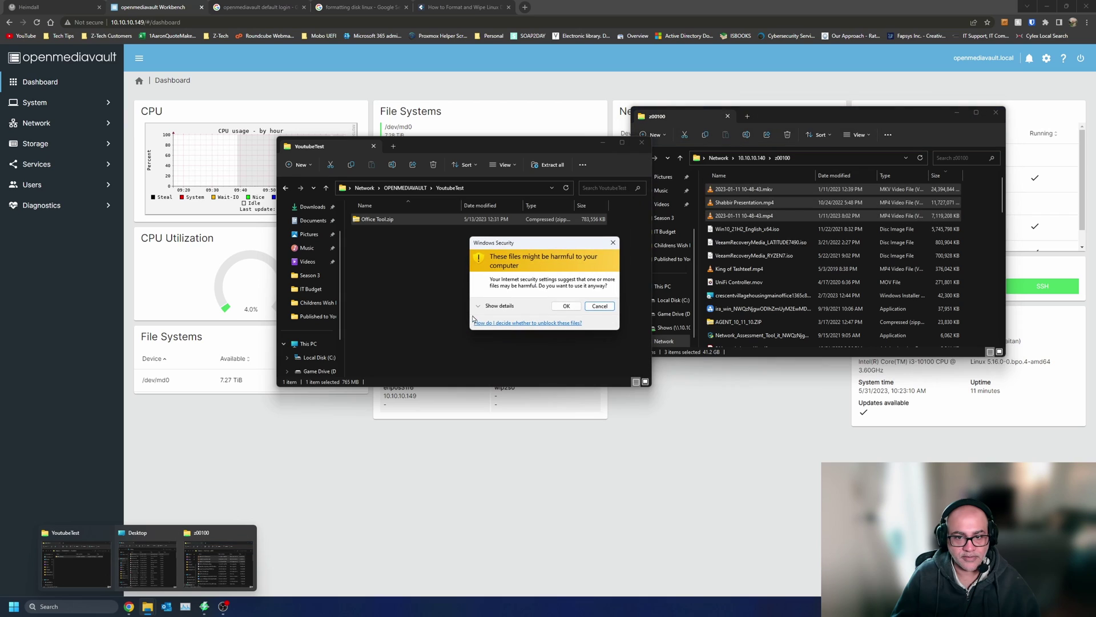
click(565, 309)
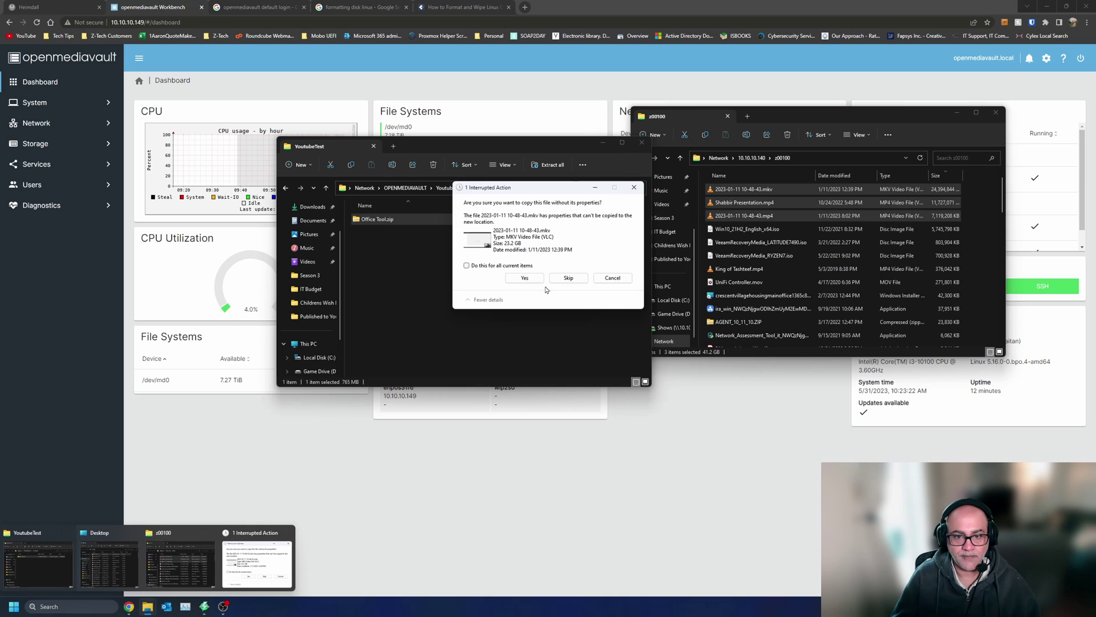
click(523, 277)
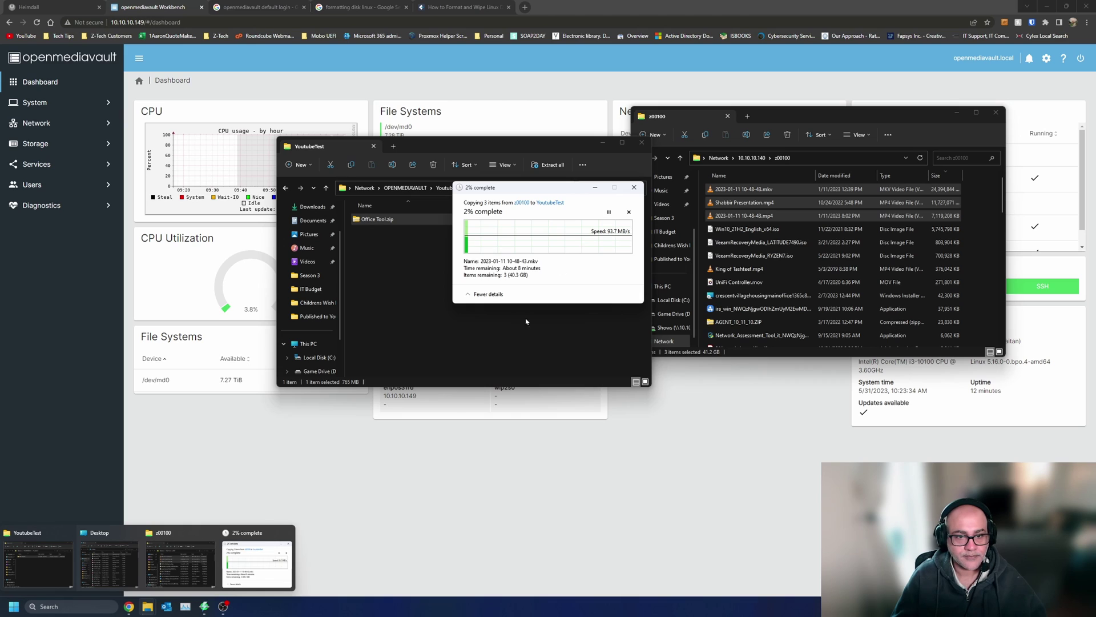
click(386, 459)
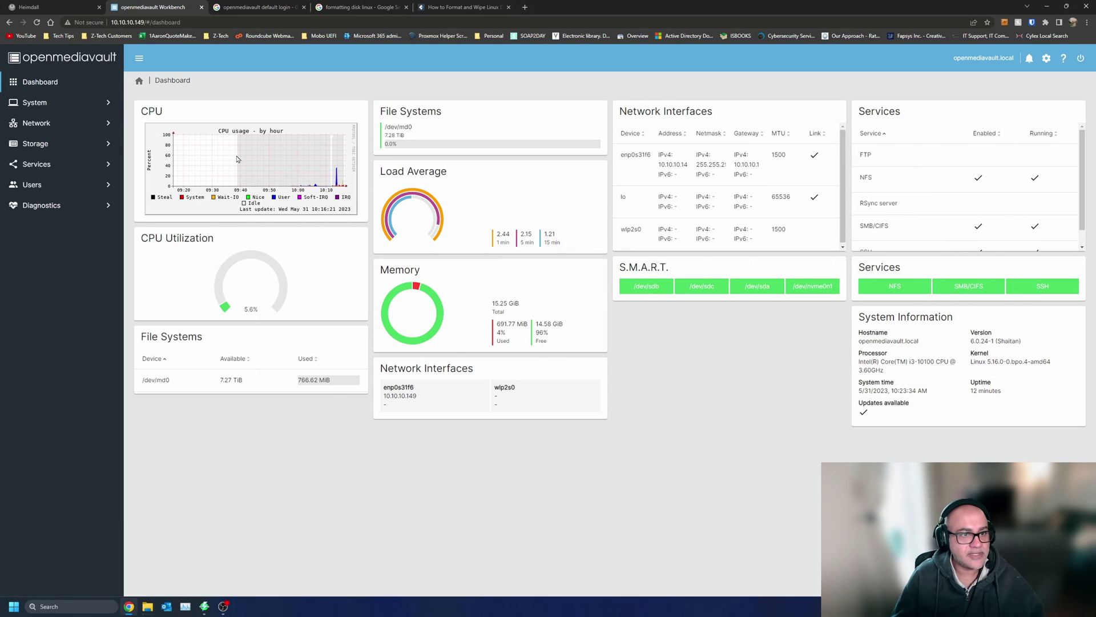
- Review the NAS process list and CPU usage charts, ending on the Performance Statistics overview
click(63, 207)
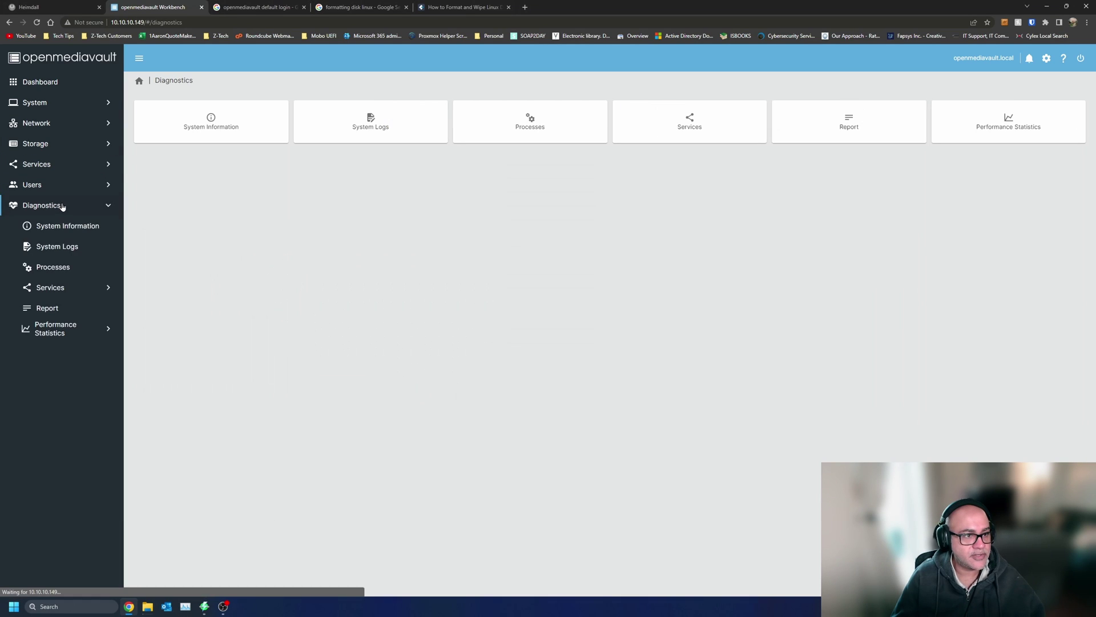
click(72, 270)
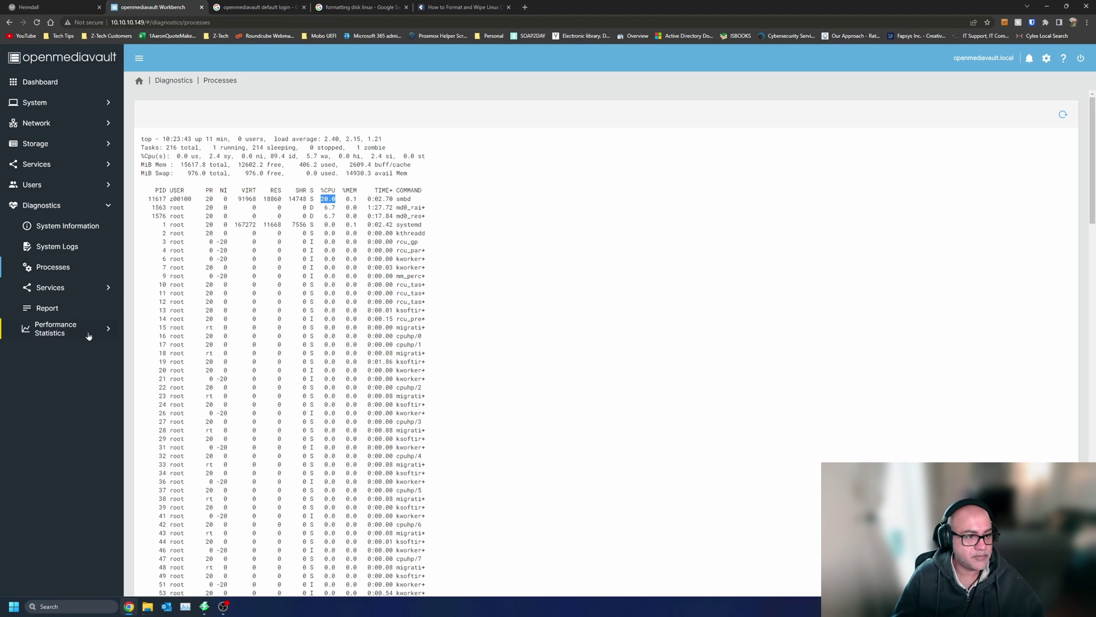
click(89, 335)
click(249, 127)
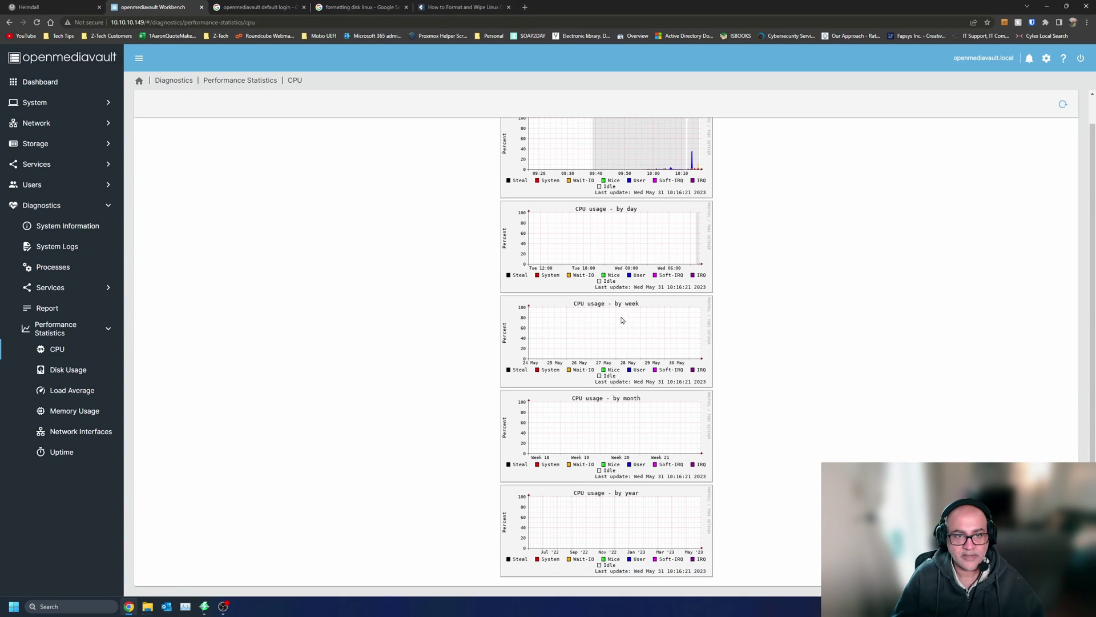
key(alt+Left)
mouse_move(211, 599)
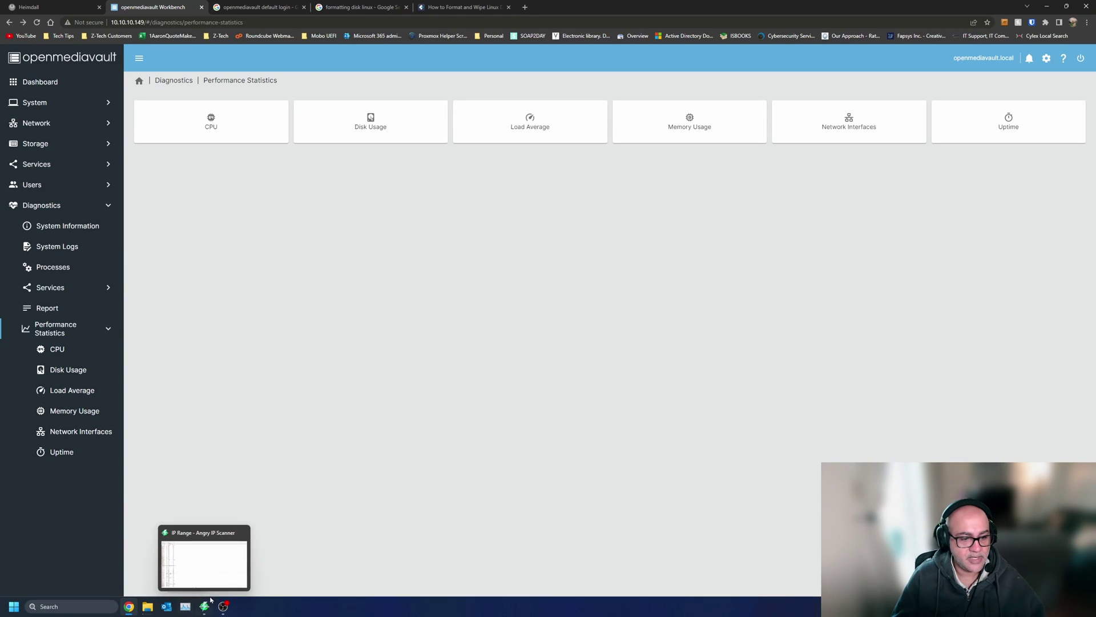
key(super+s)
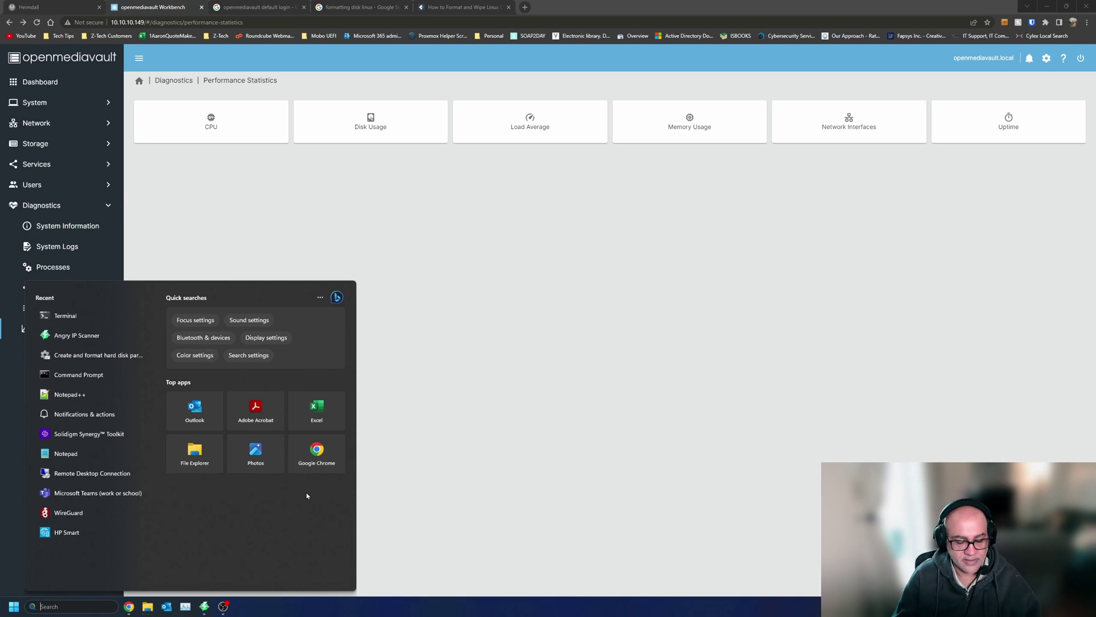
click(104, 316)
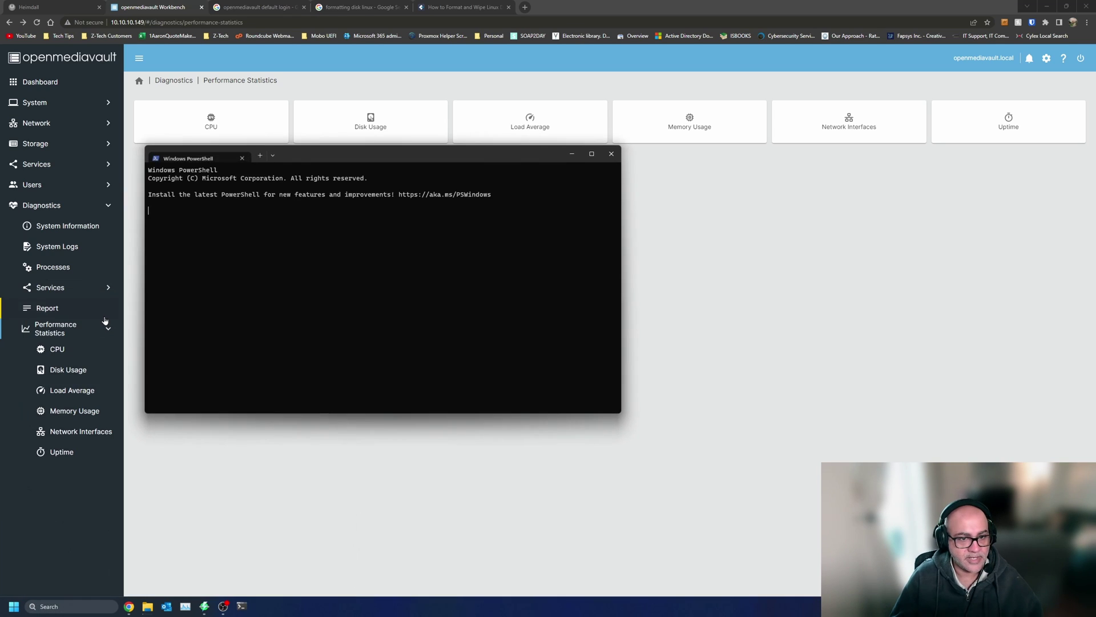
text(ssh root@10.10.10.149)
key(Return)
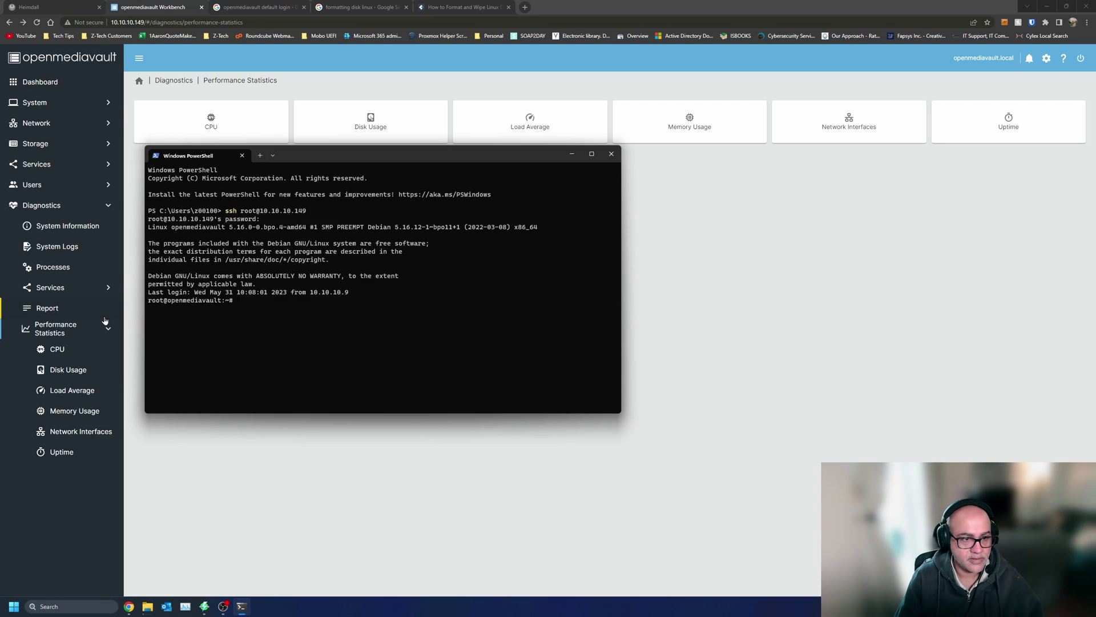
- Install htop with sudo apt install, launch it, and return to the Load Average charts
key(Return)
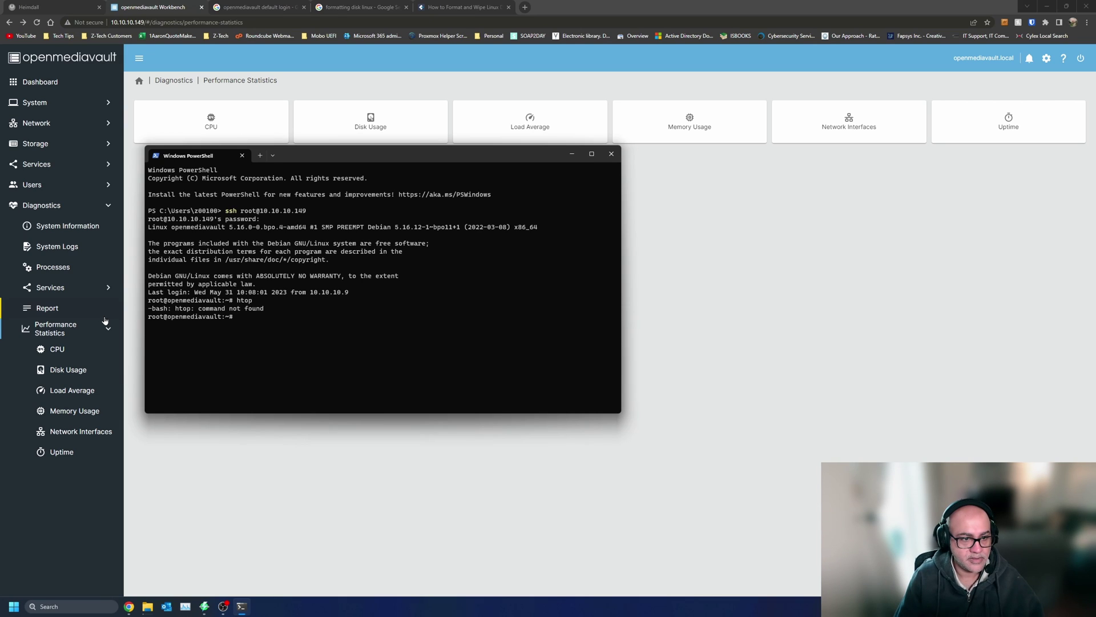
text(apt)
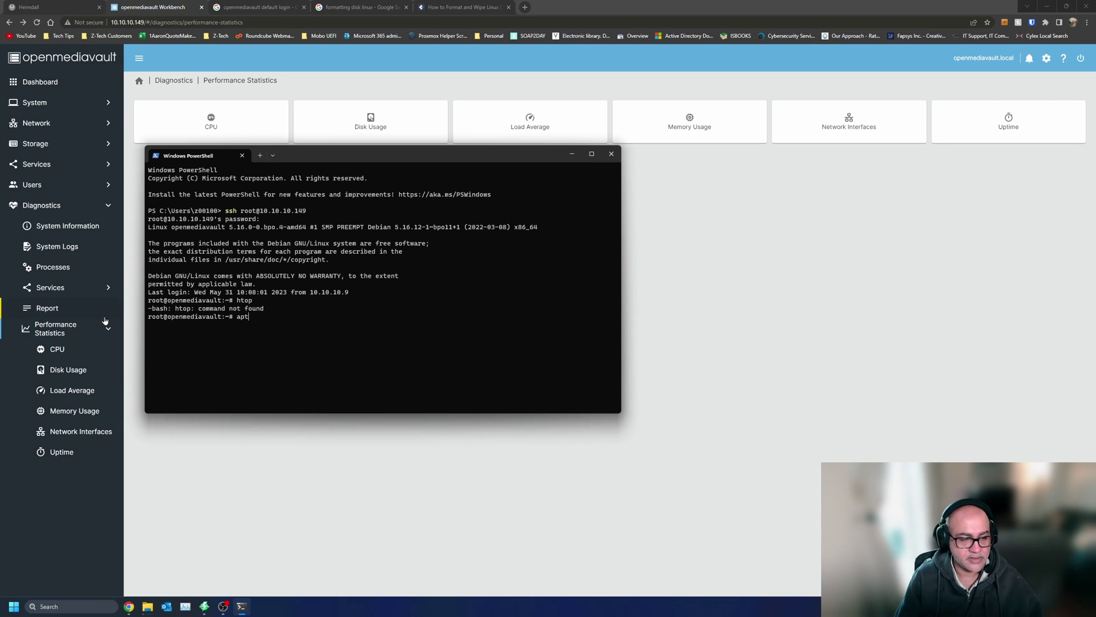
key(BackSpace)
key(BackSpace)
key(BackSpace)
text(sudo apt install)
key(Return)
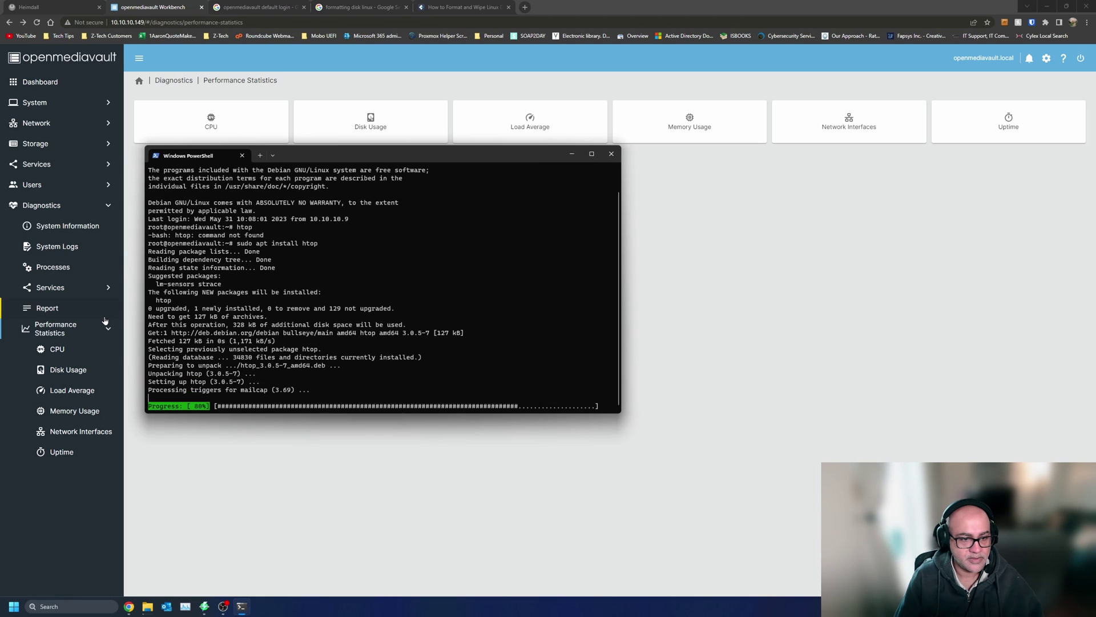
text(htop)
key(Return)
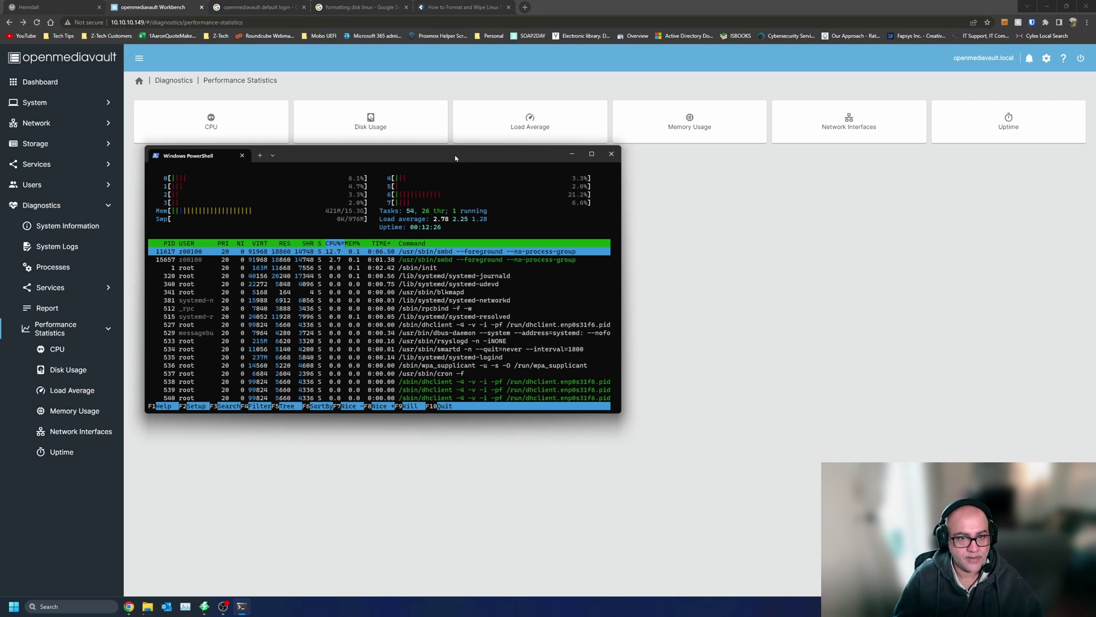
drag(456, 156, 690, 179)
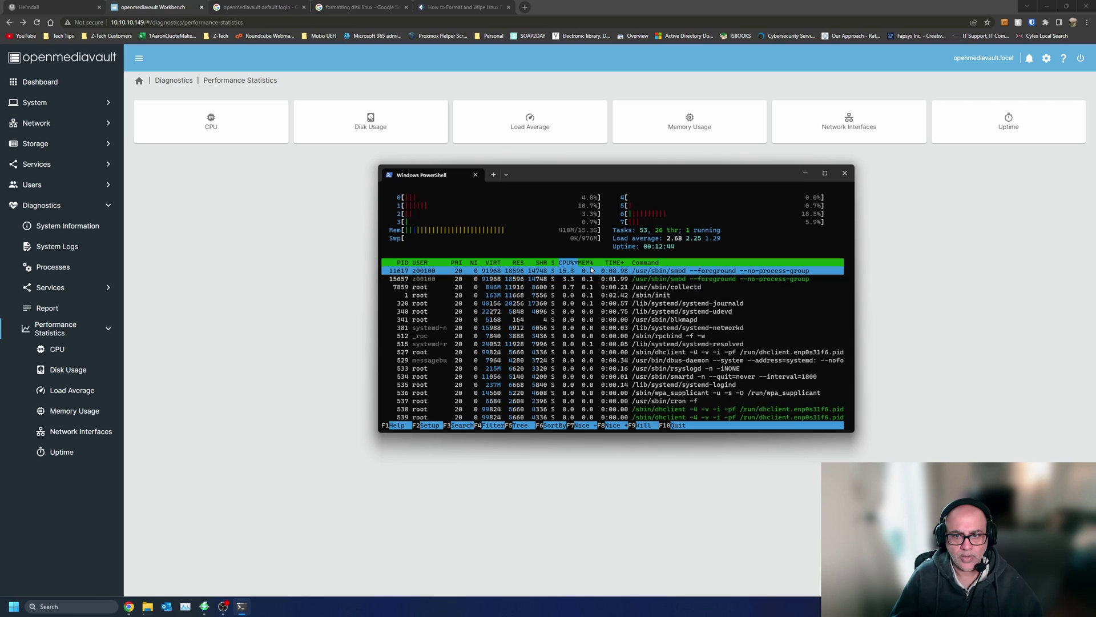
click(555, 134)
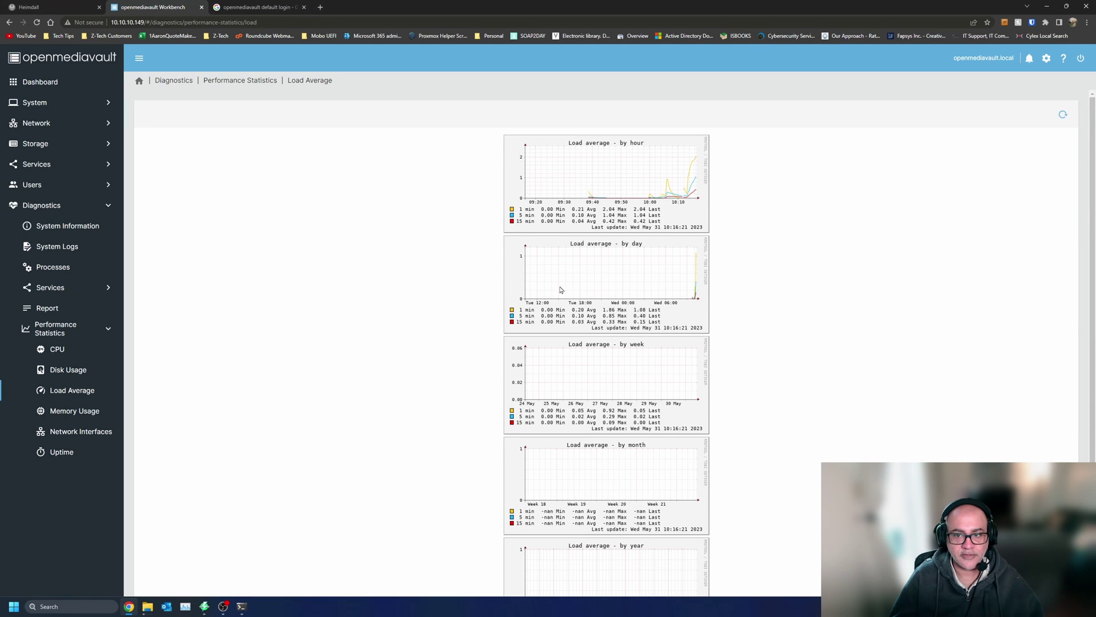
- Check the NAS dashboard and the file copy progress, then open the Services overview
click(56, 83)
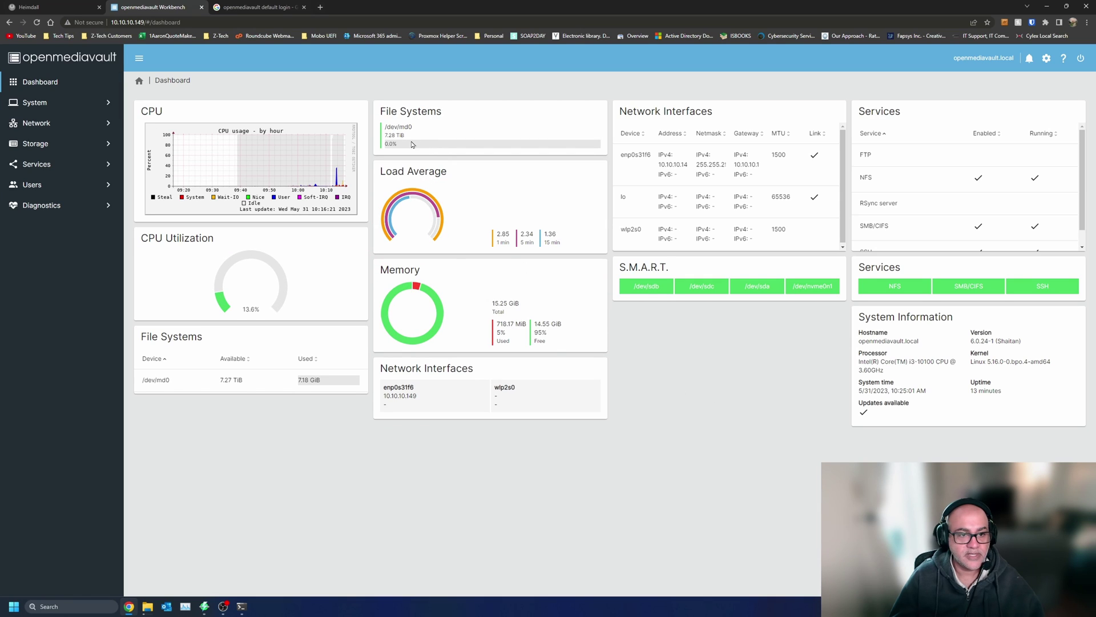
mouse_move(207, 611)
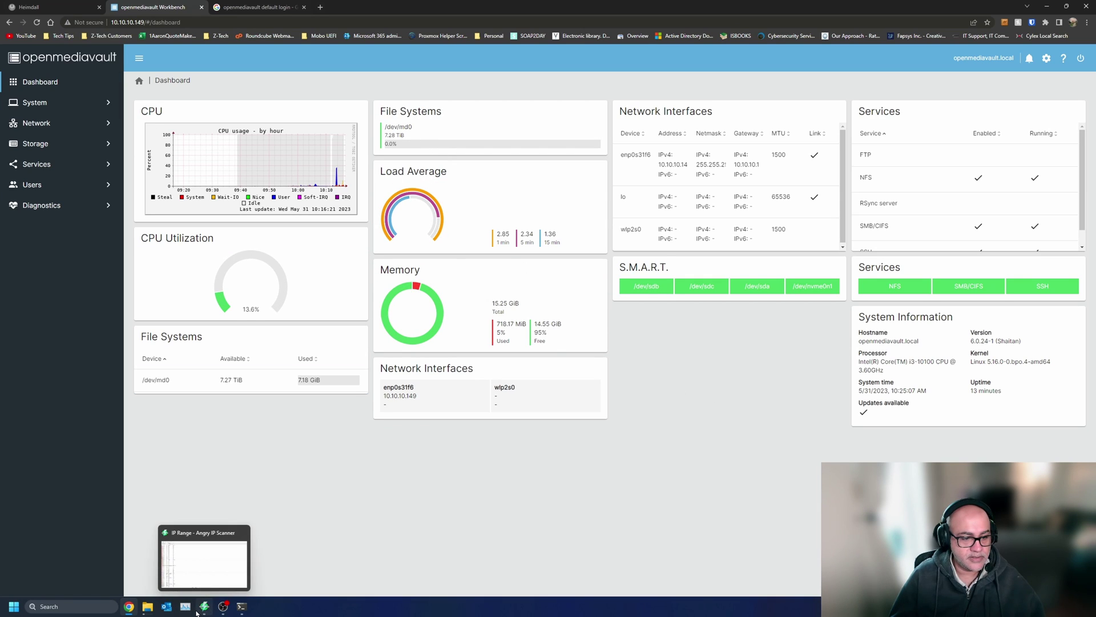
mouse_move(147, 606)
click(267, 560)
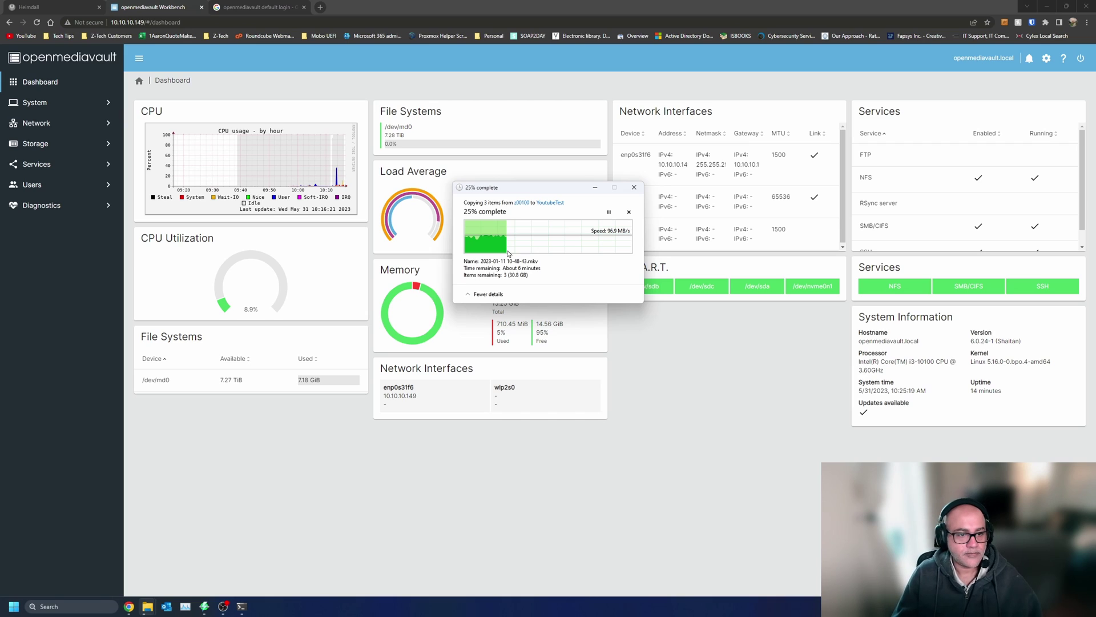
click(51, 166)
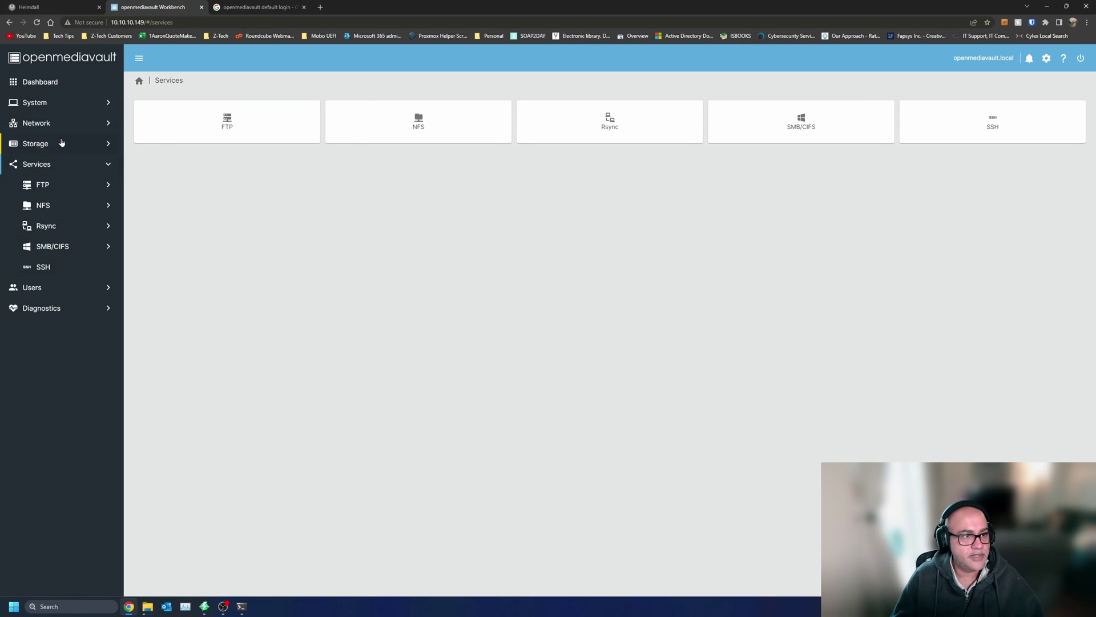
click(62, 104)
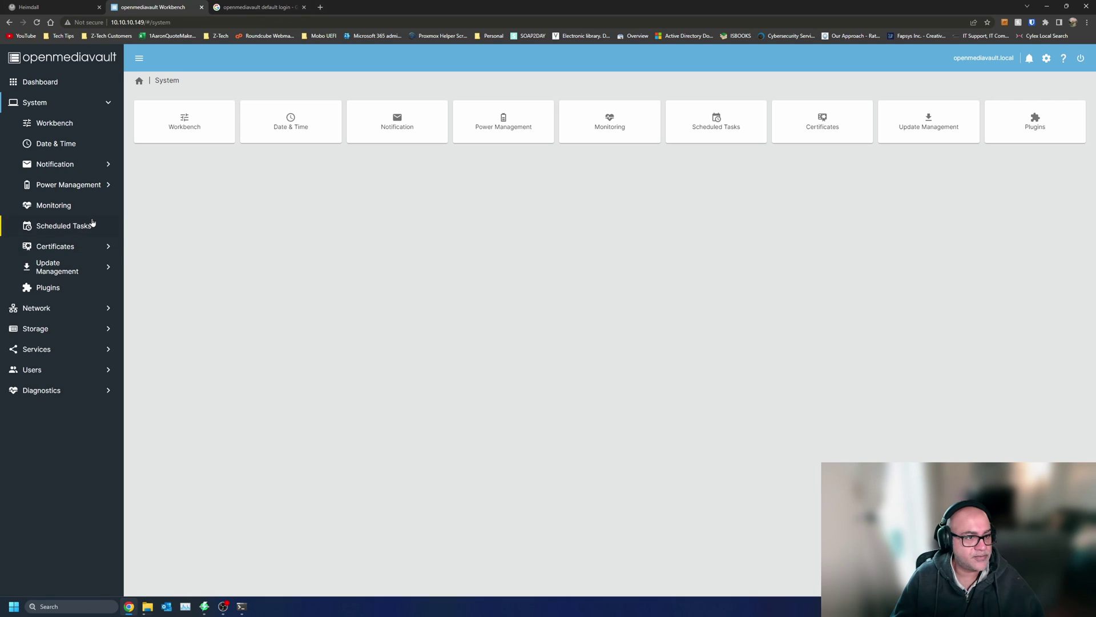
click(74, 275)
click(331, 124)
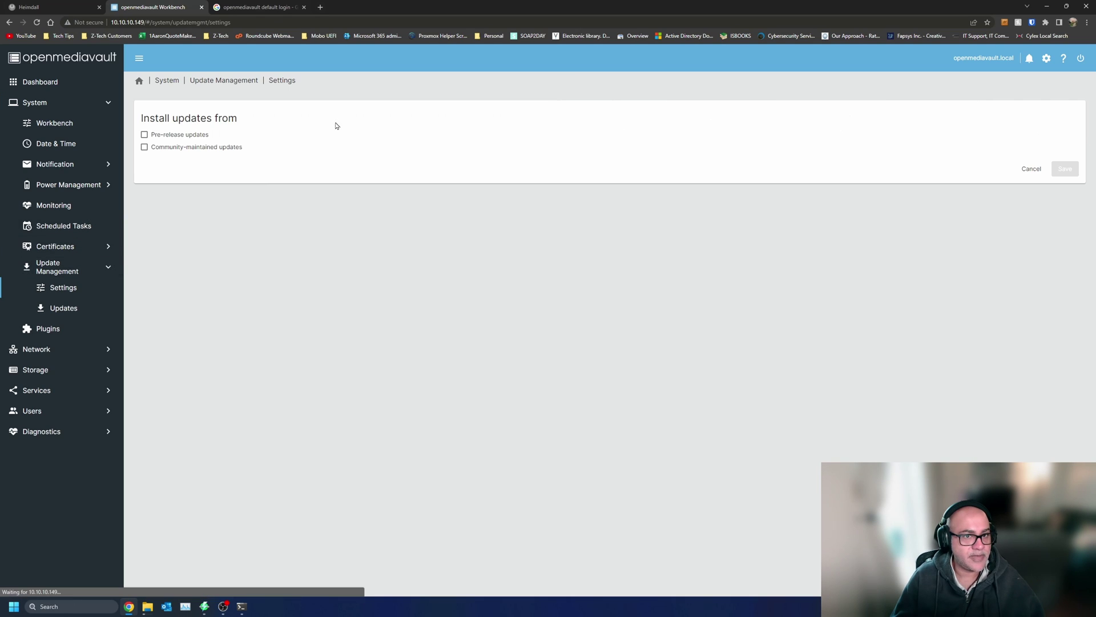
click(1032, 171)
click(1046, 58)
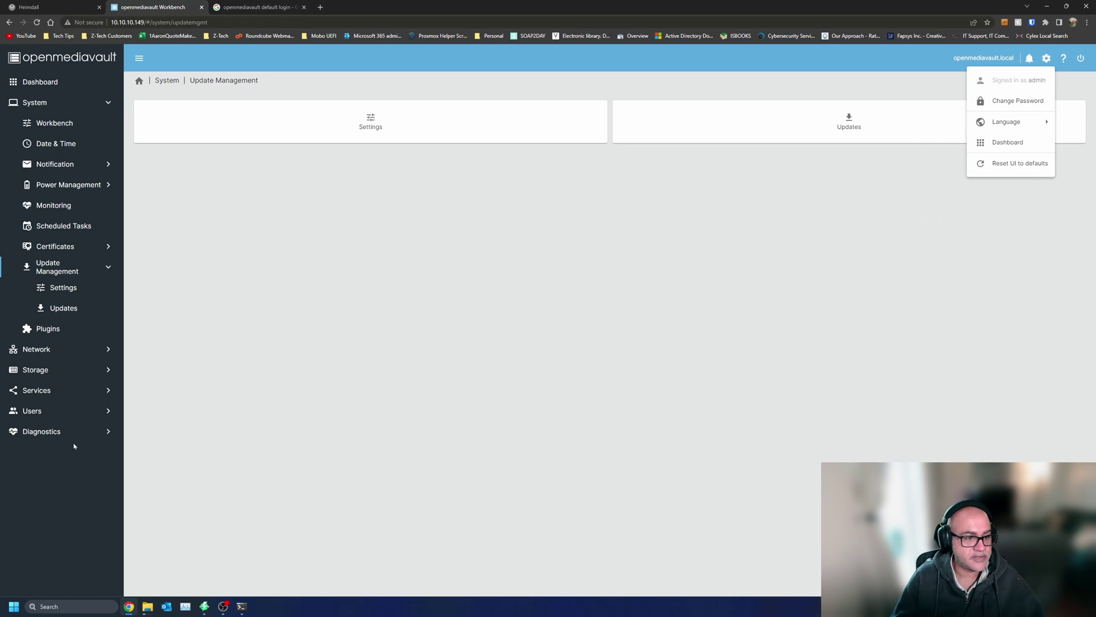
click(44, 431)
click(43, 432)
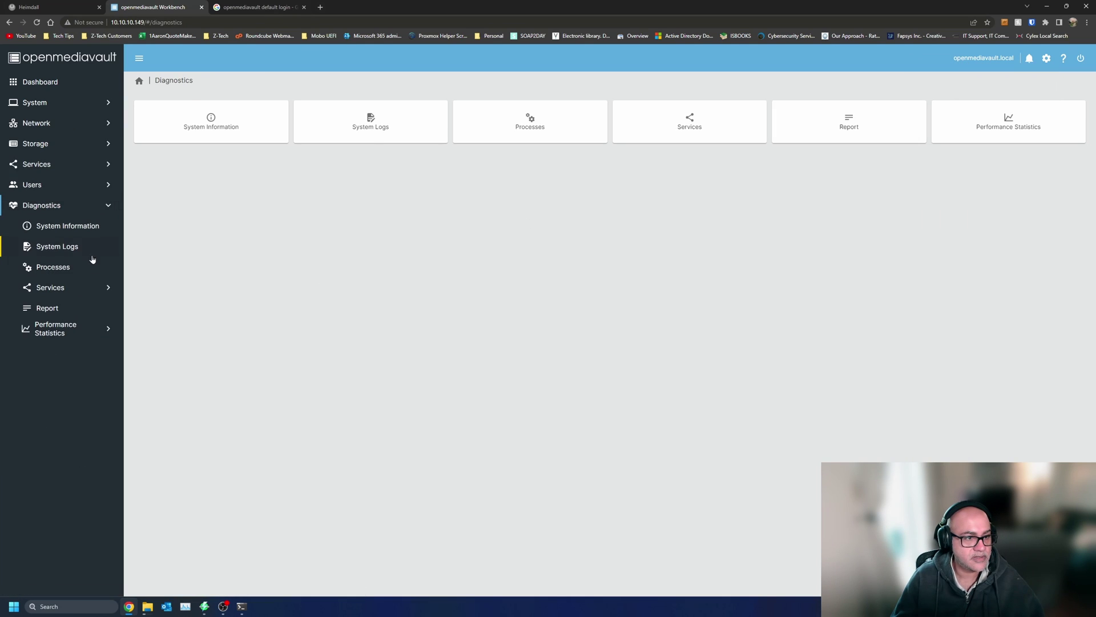
click(76, 231)
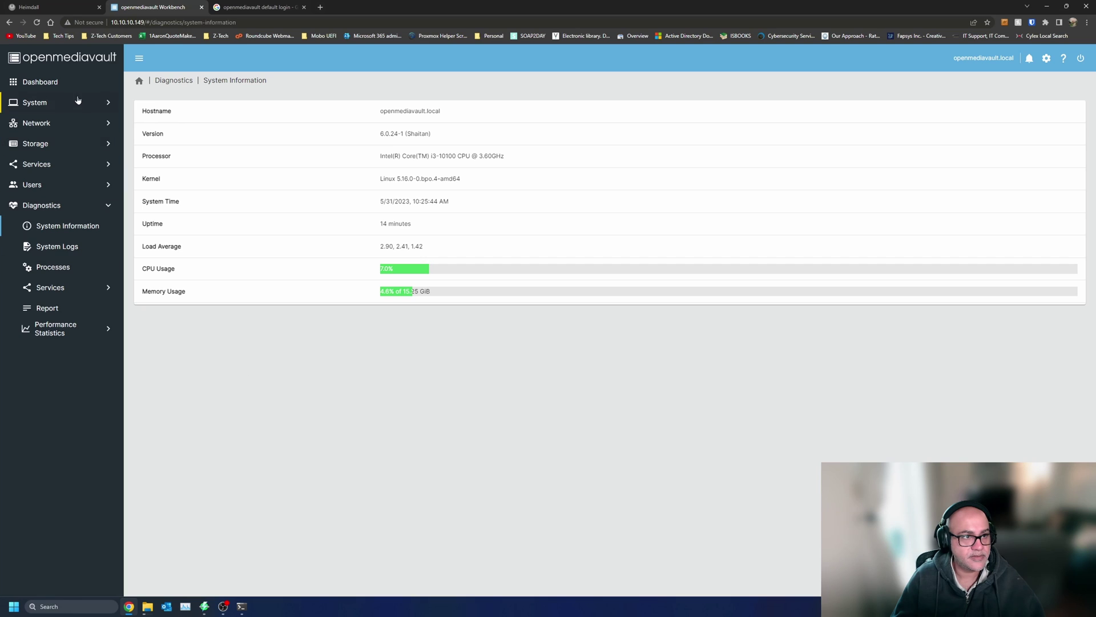
click(58, 103)
click(65, 123)
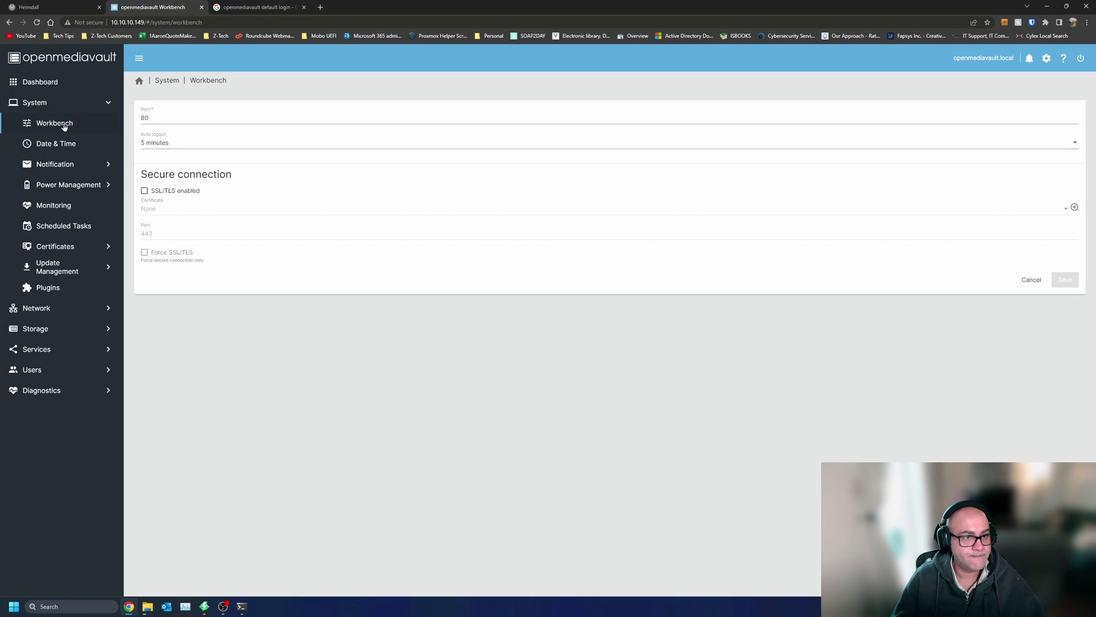
click(62, 146)
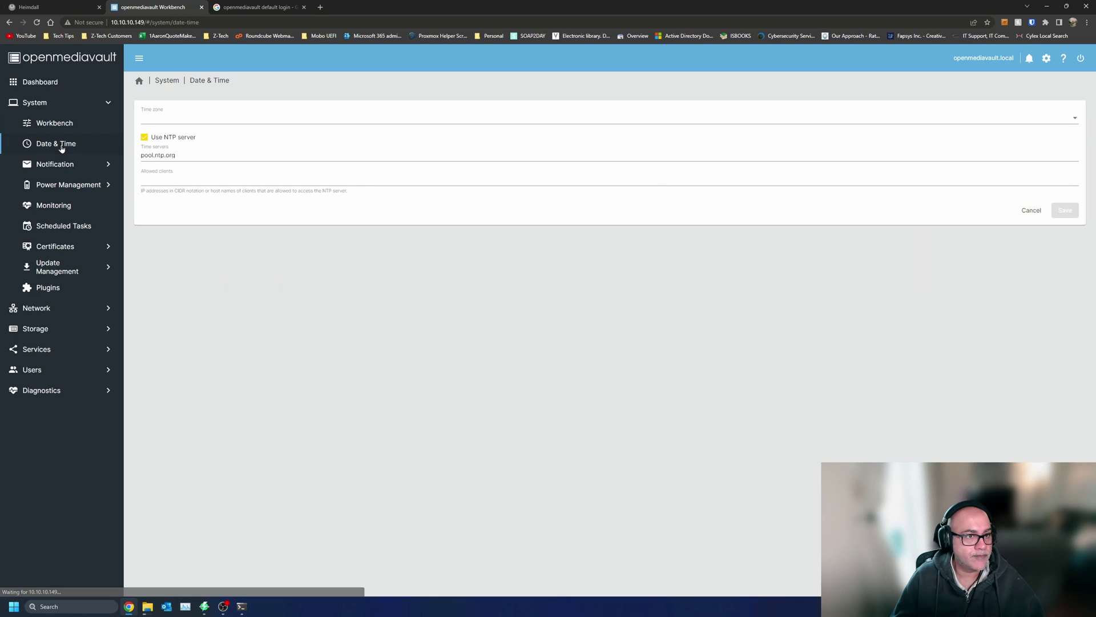
click(63, 165)
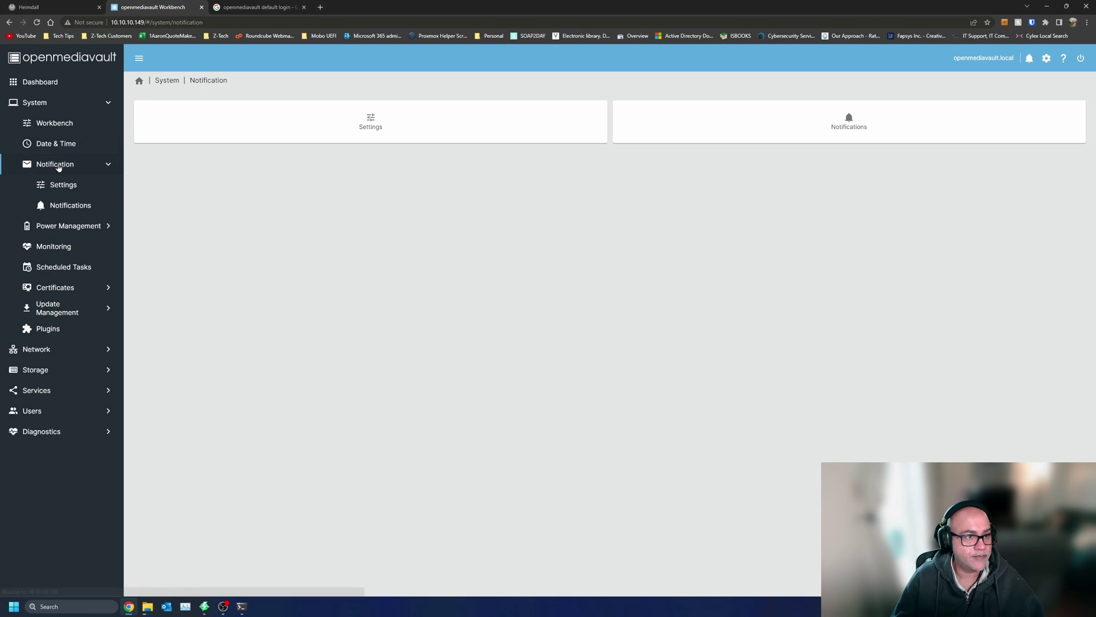
click(62, 226)
click(54, 251)
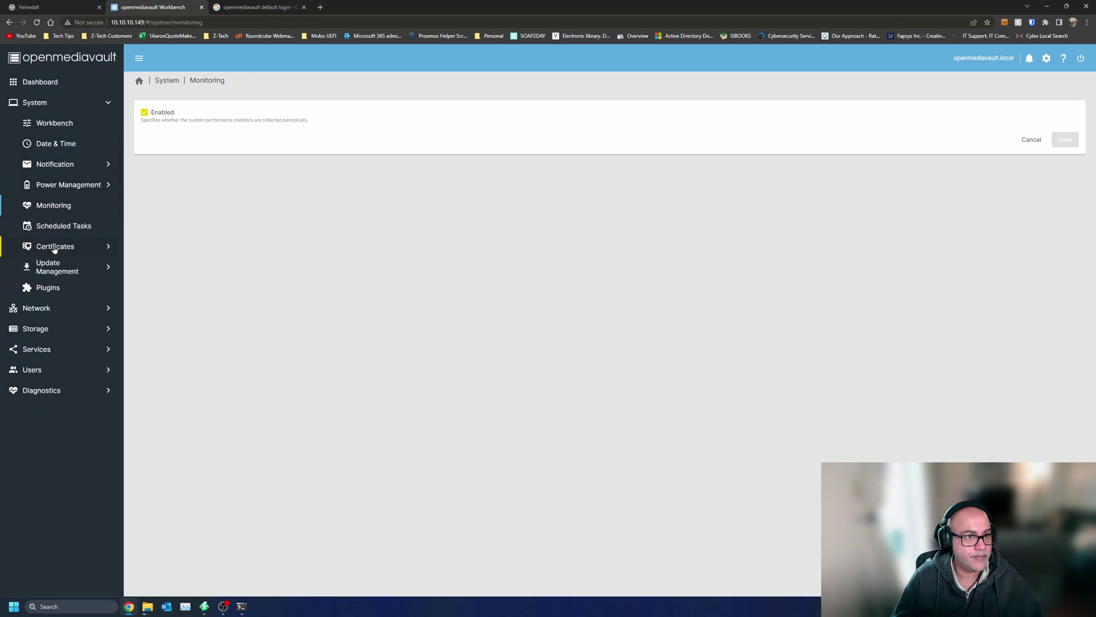
click(65, 266)
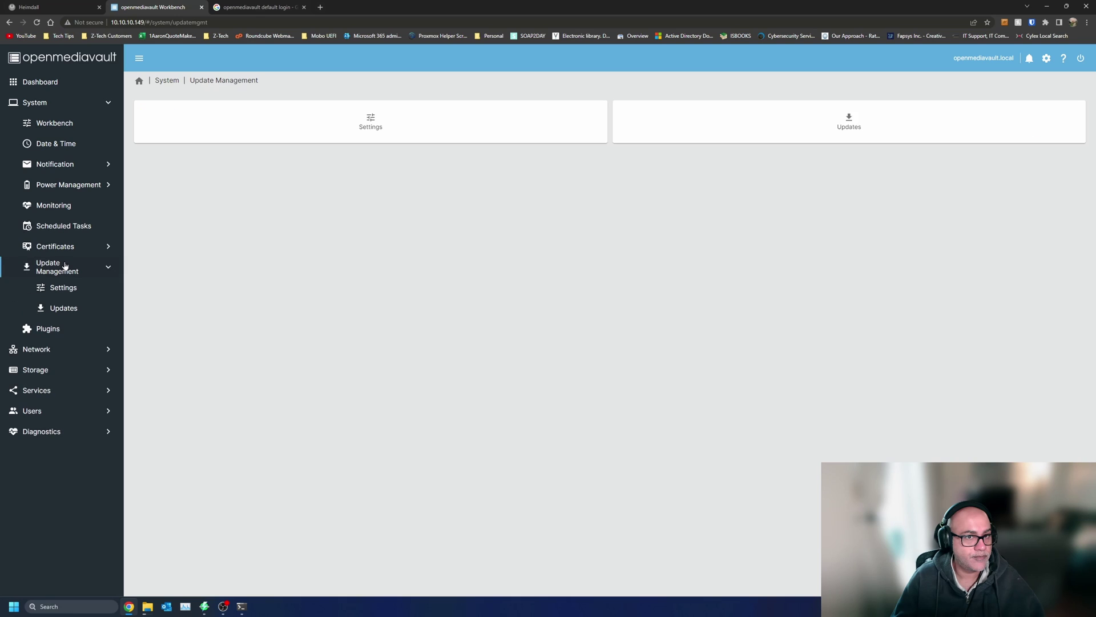
click(841, 118)
click(579, 167)
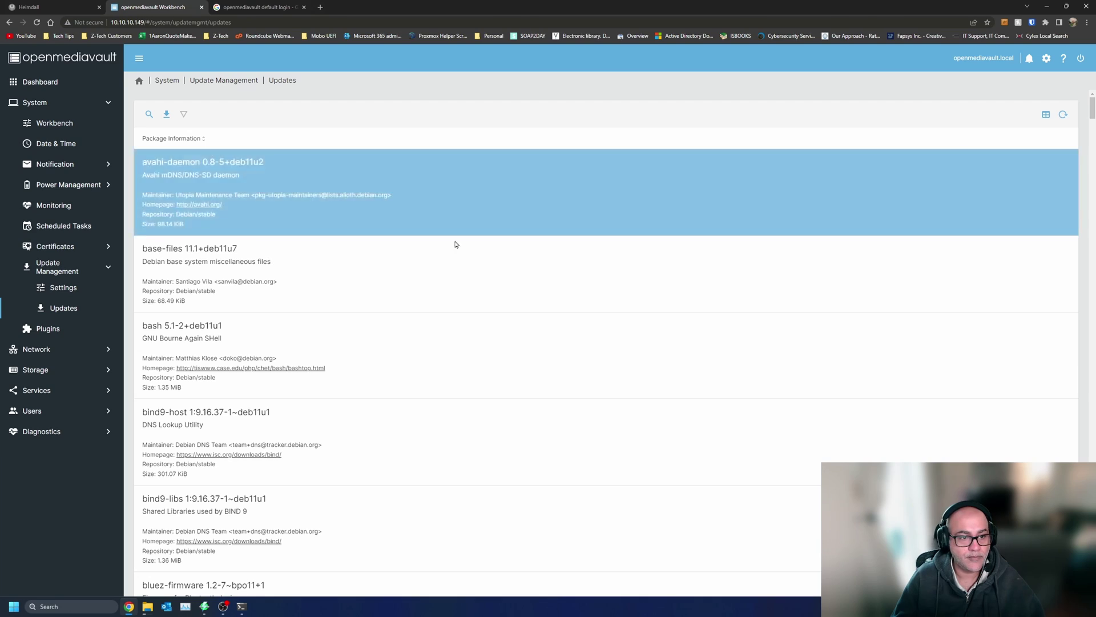
scroll(372, 388, down, 20)
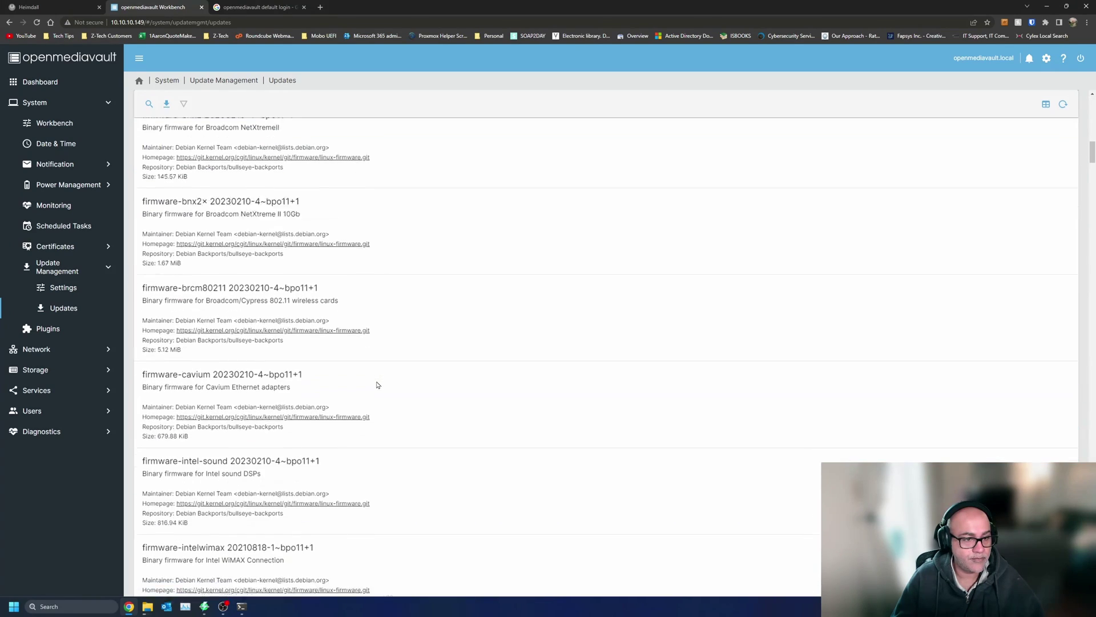
scroll(377, 385, down, 20)
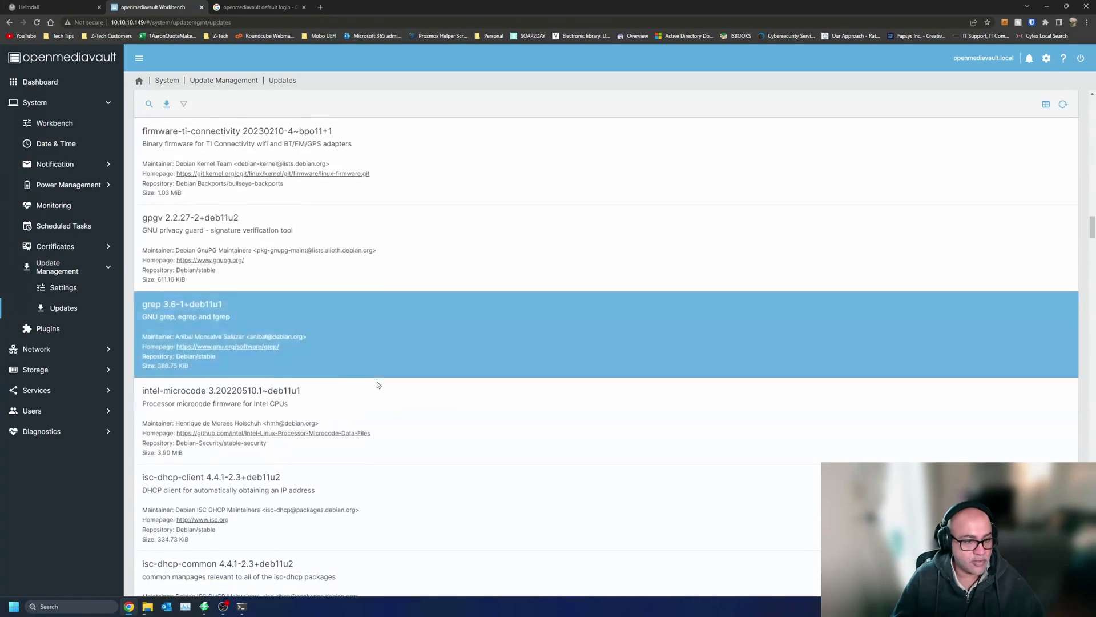
scroll(377, 384, down, 3)
scroll(376, 385, up, 15)
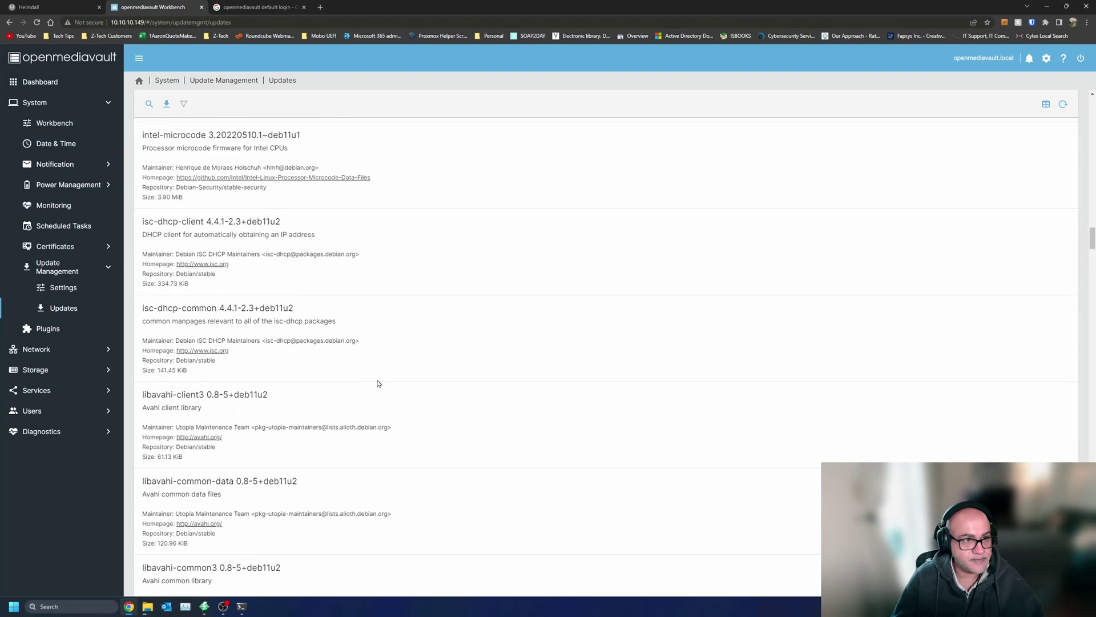
scroll(376, 383, up, 3)
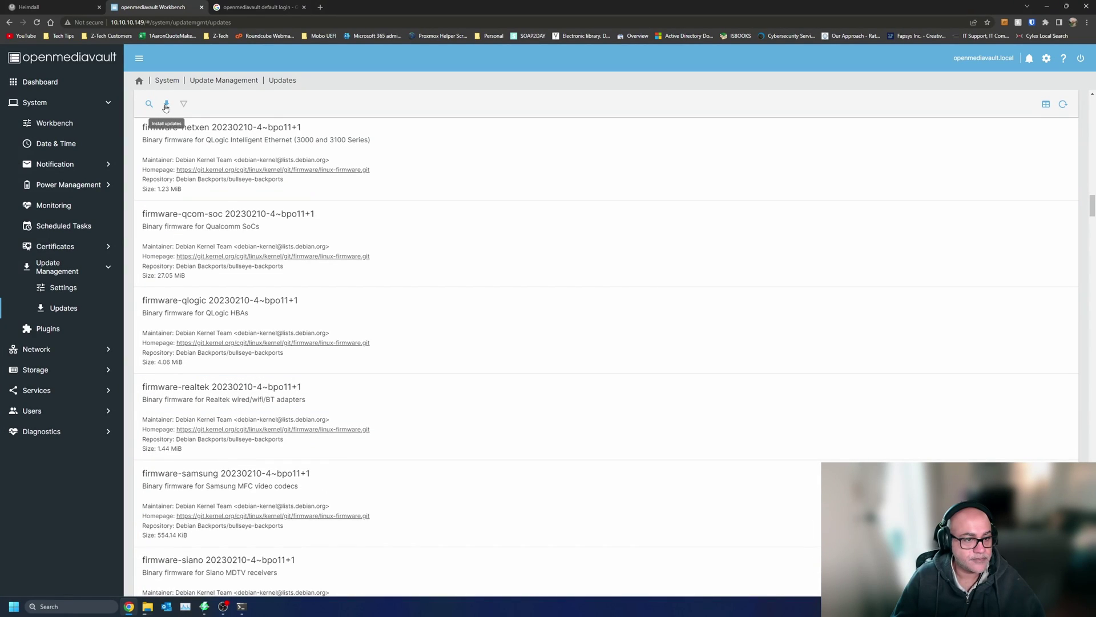
scroll(380, 340, down, 10)
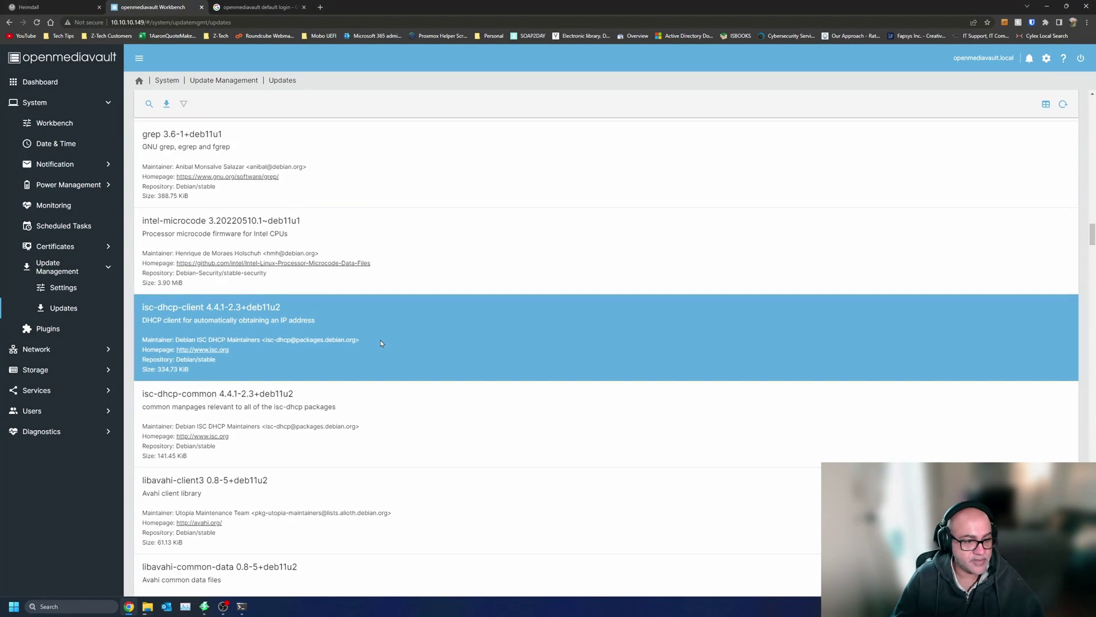
scroll(381, 342, down, 20)
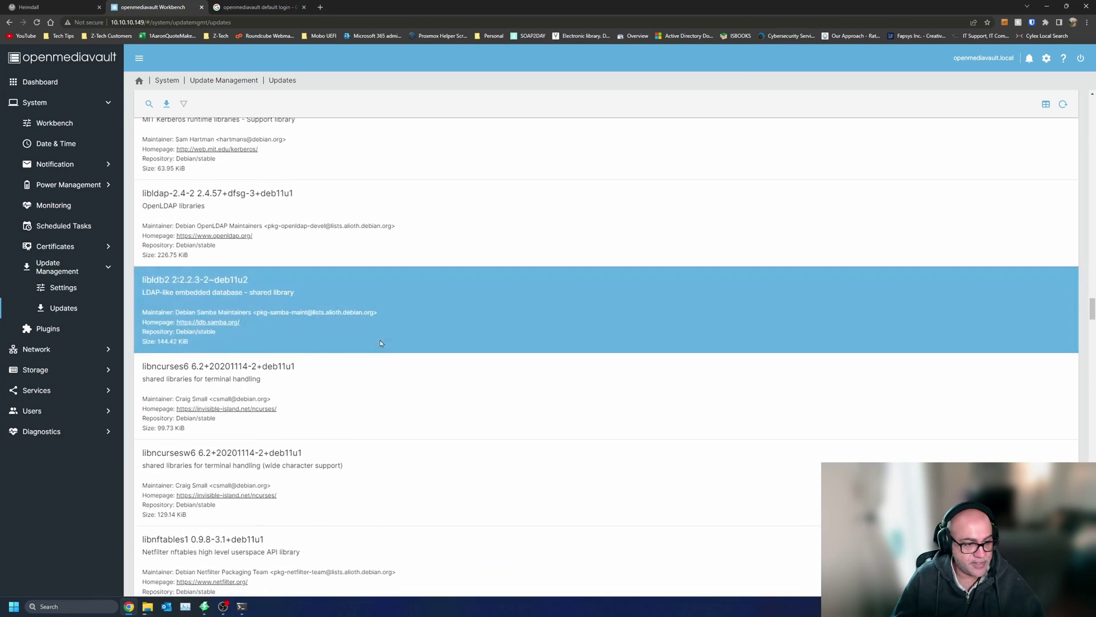
scroll(381, 343, down, 20)
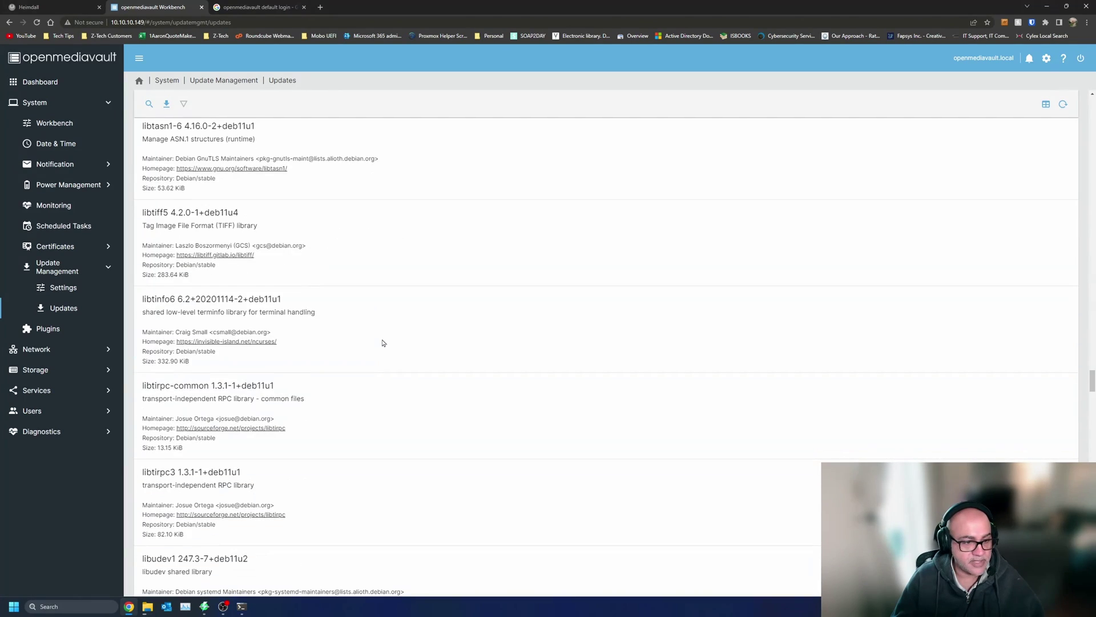
scroll(382, 343, down, 15)
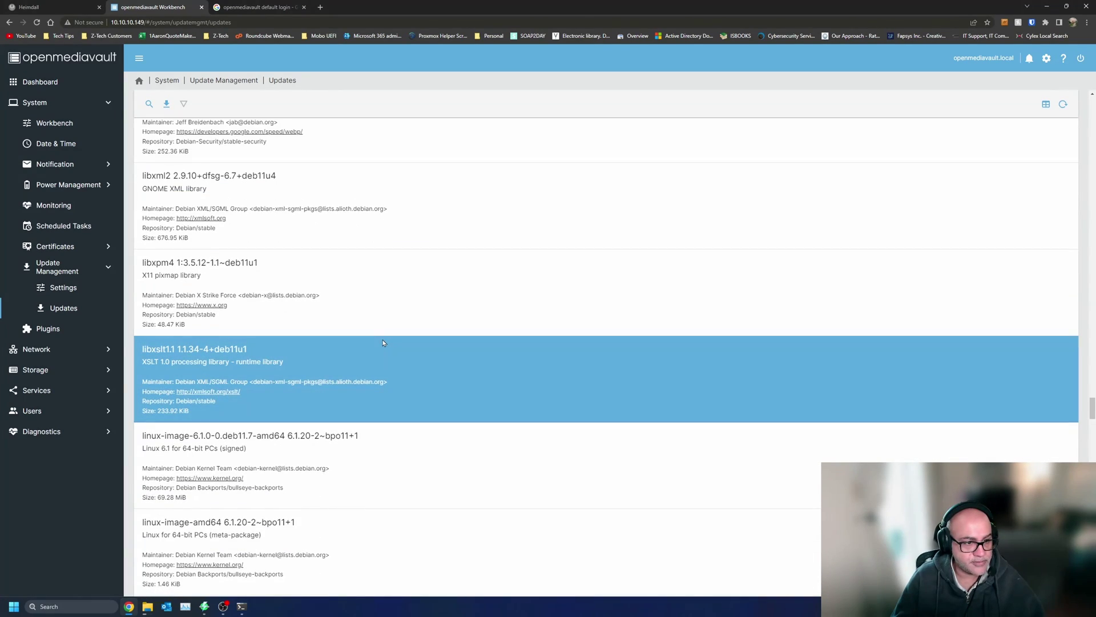
scroll(383, 343, down, 15)
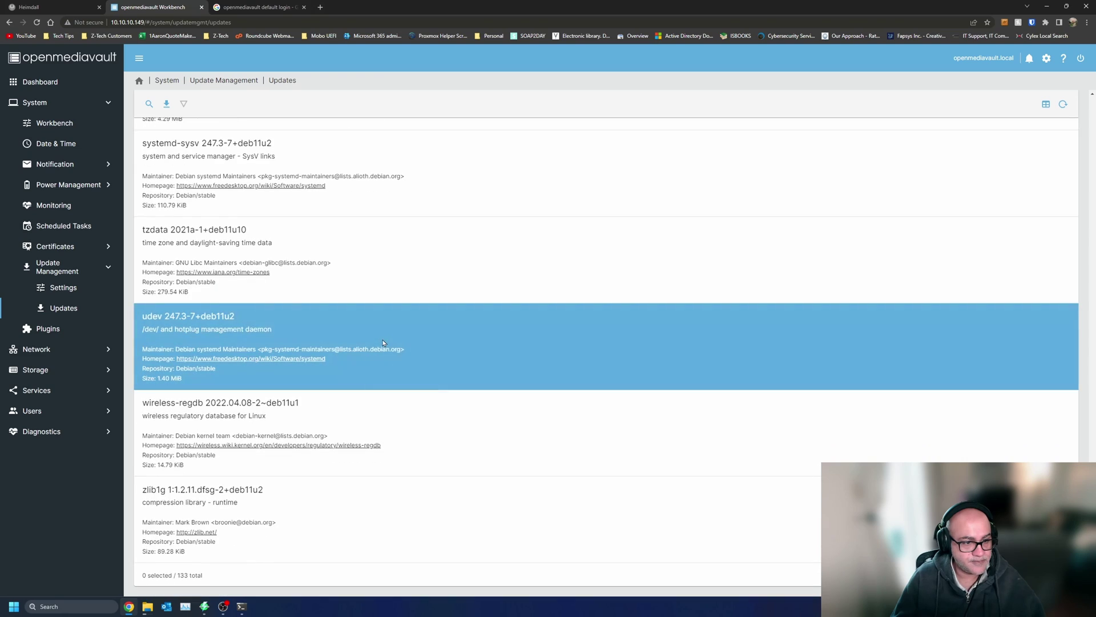
scroll(383, 343, up, 20)
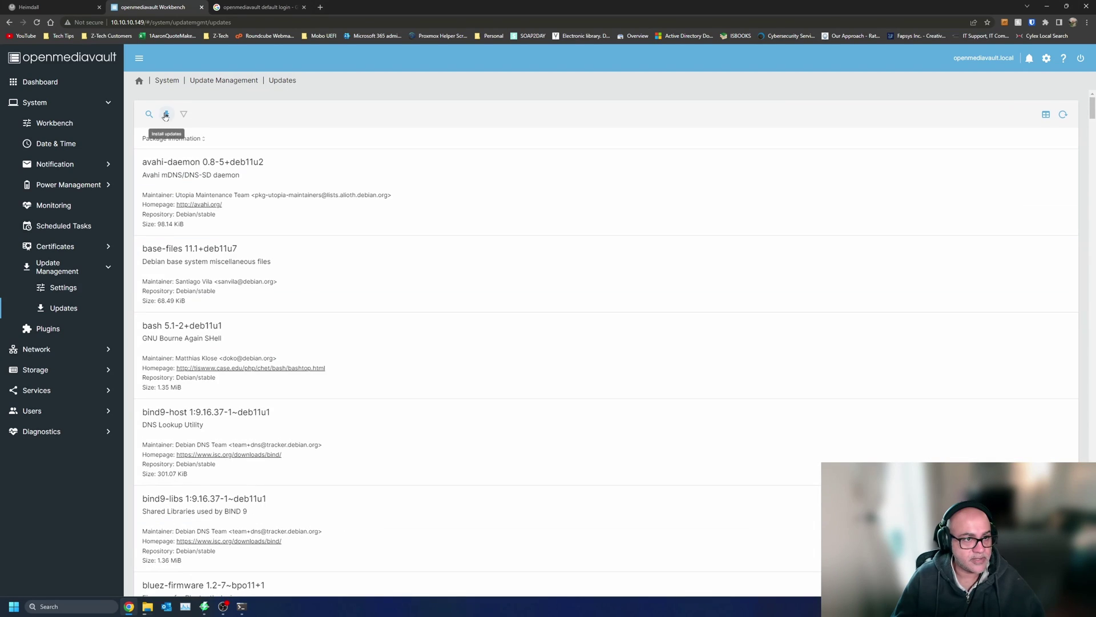
- Install all pending package updates on the NAS, confirming the upgrade
click(167, 114)
click(309, 341)
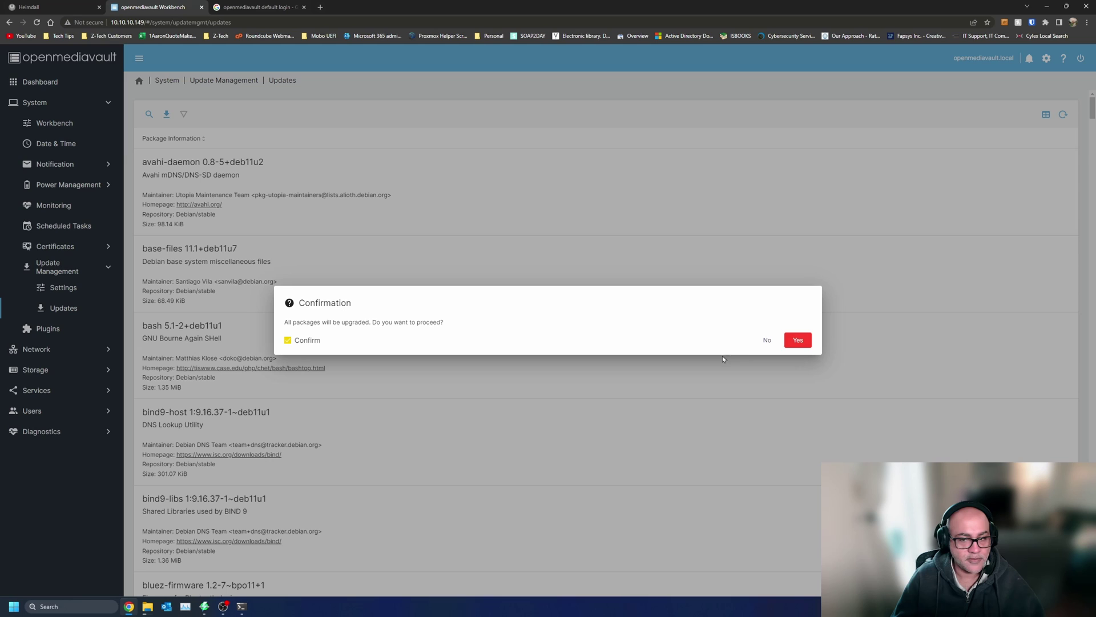
click(796, 339)
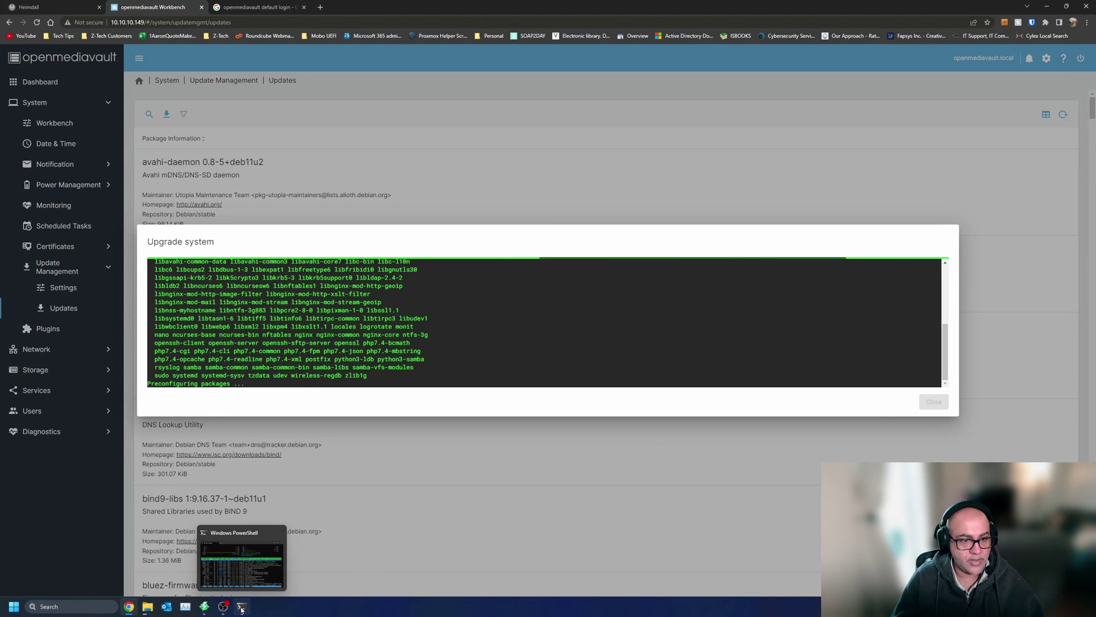
- Arrange the htop monitor and the copy progress windows alongside the upgrade log
click(242, 608)
drag(628, 177, 762, 58)
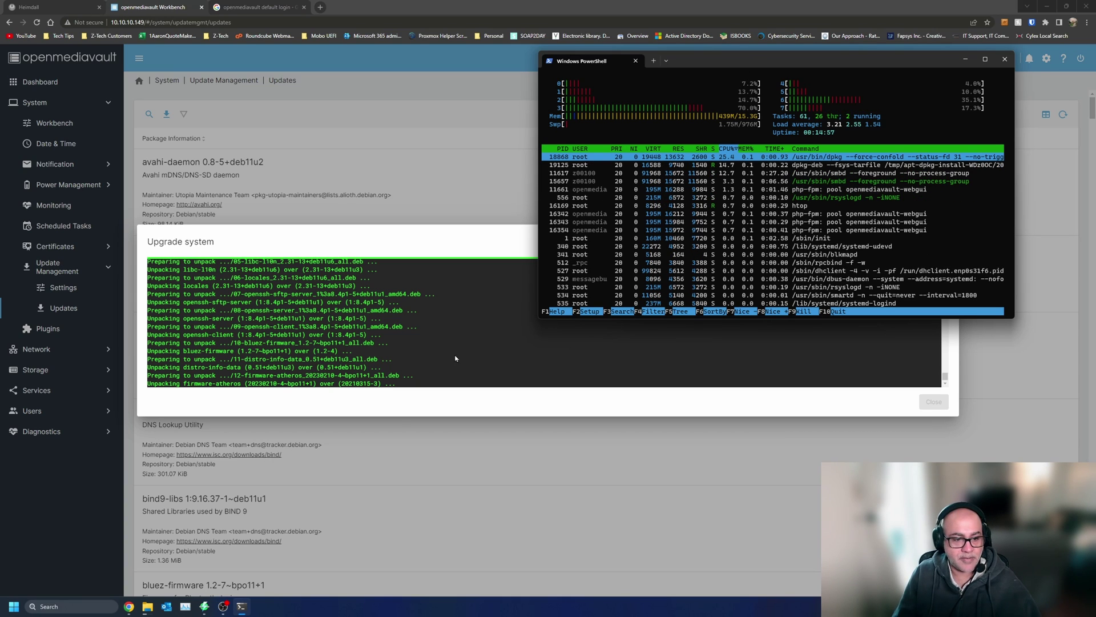
mouse_move(147, 606)
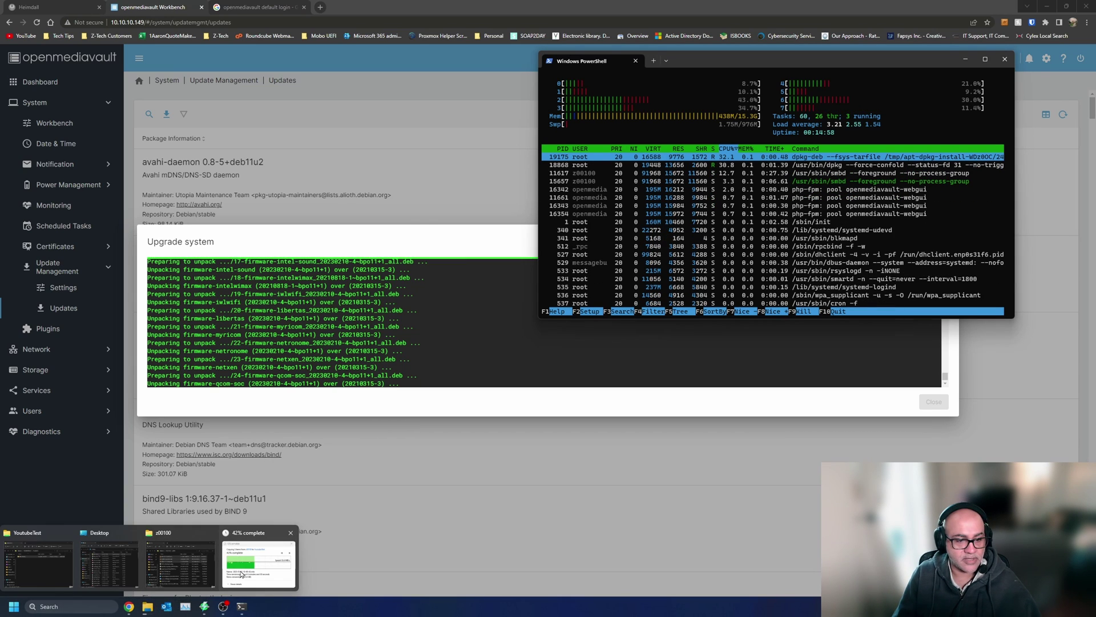
click(247, 570)
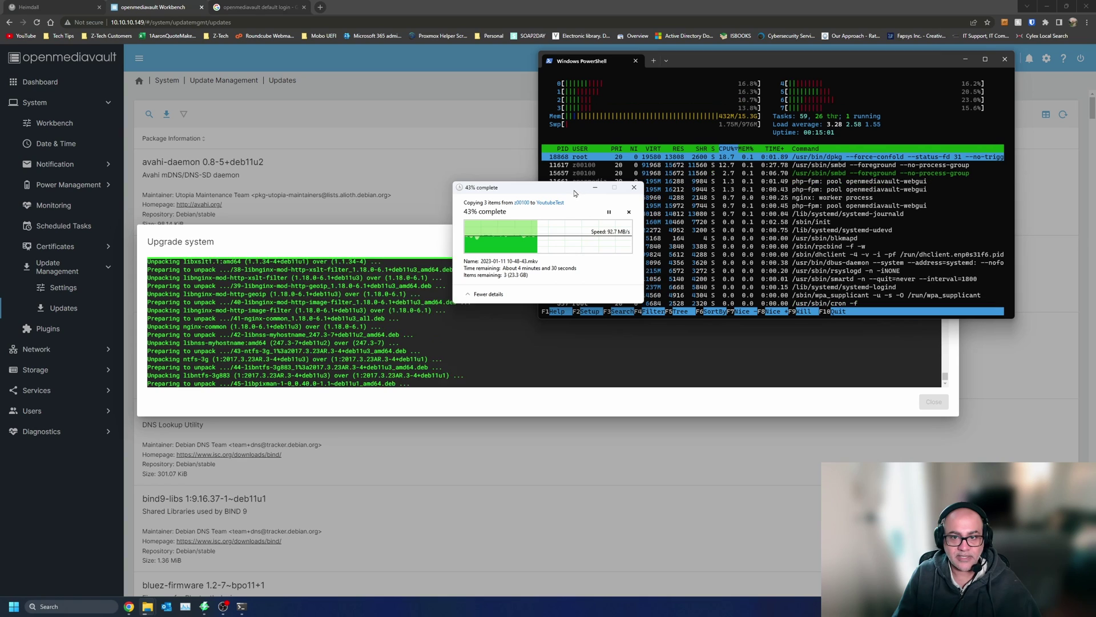
drag(576, 192, 767, 363)
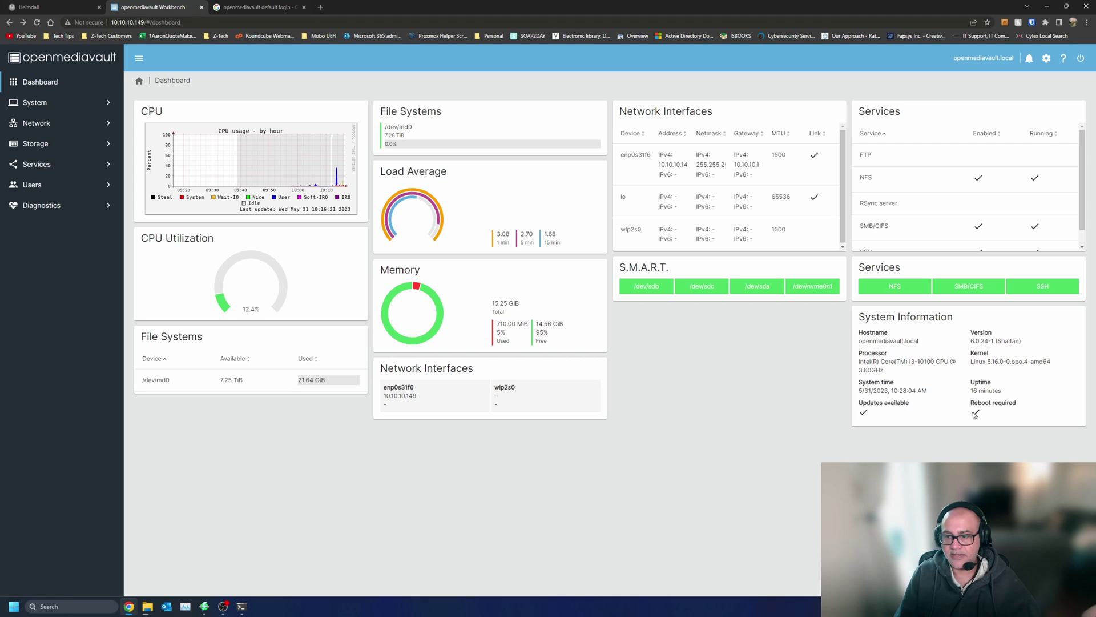
- Rerun the upgrade for the remaining updates; four packages, including openmediavault, stay kept back
click(864, 415)
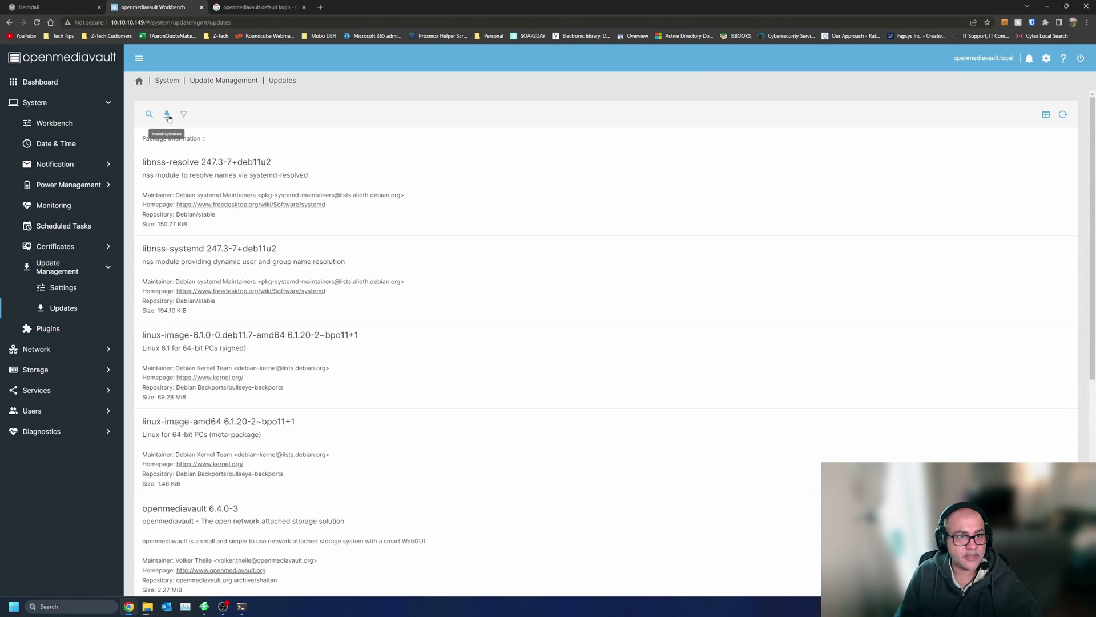
click(220, 80)
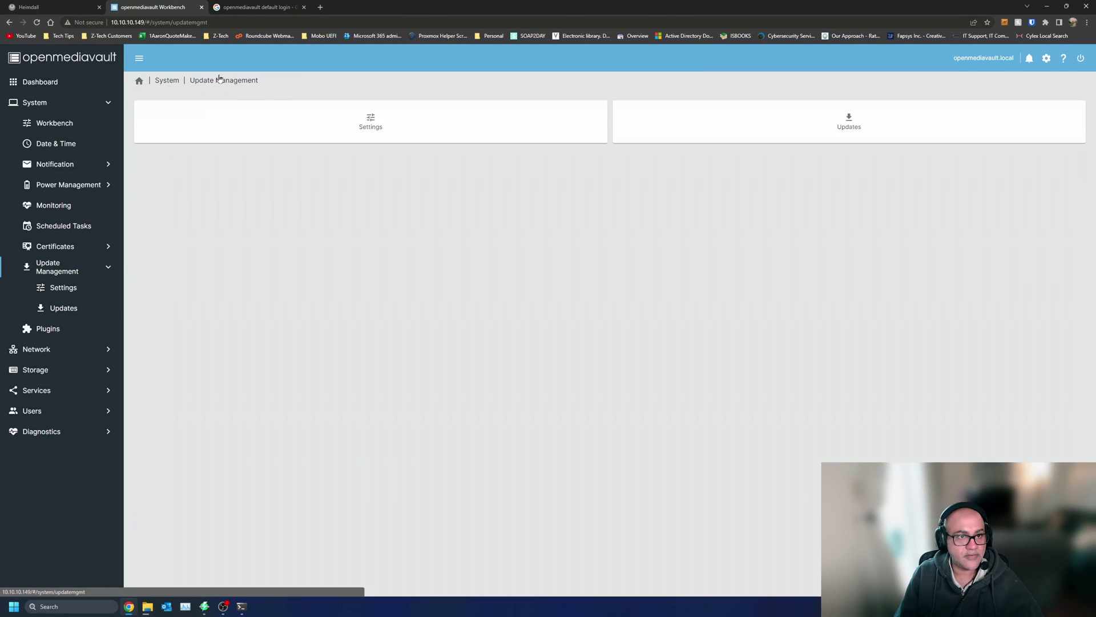
click(693, 132)
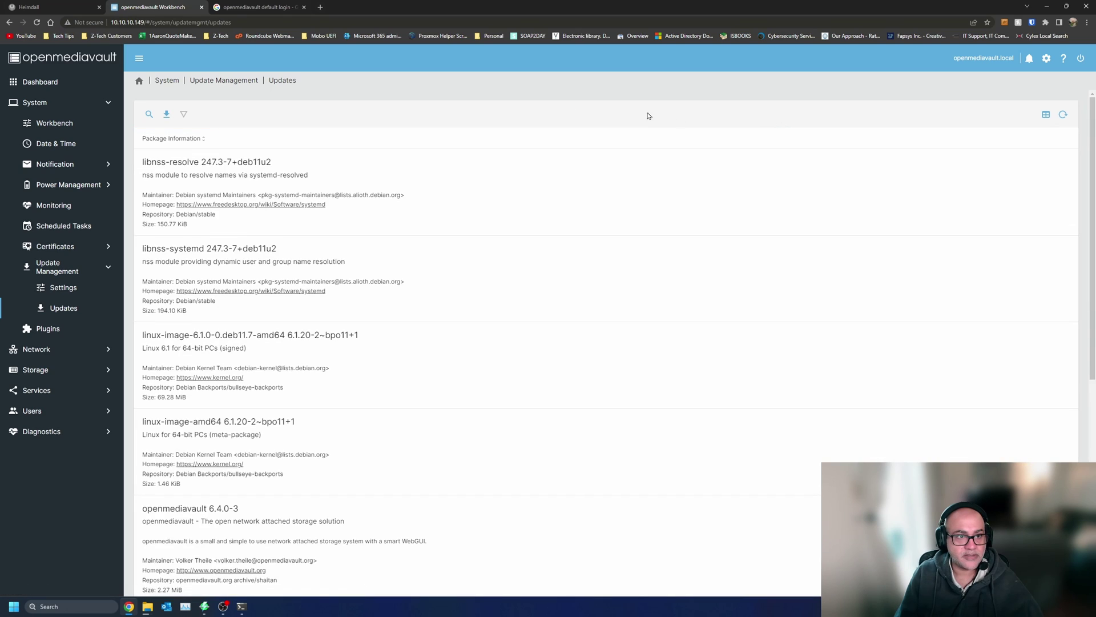
click(165, 113)
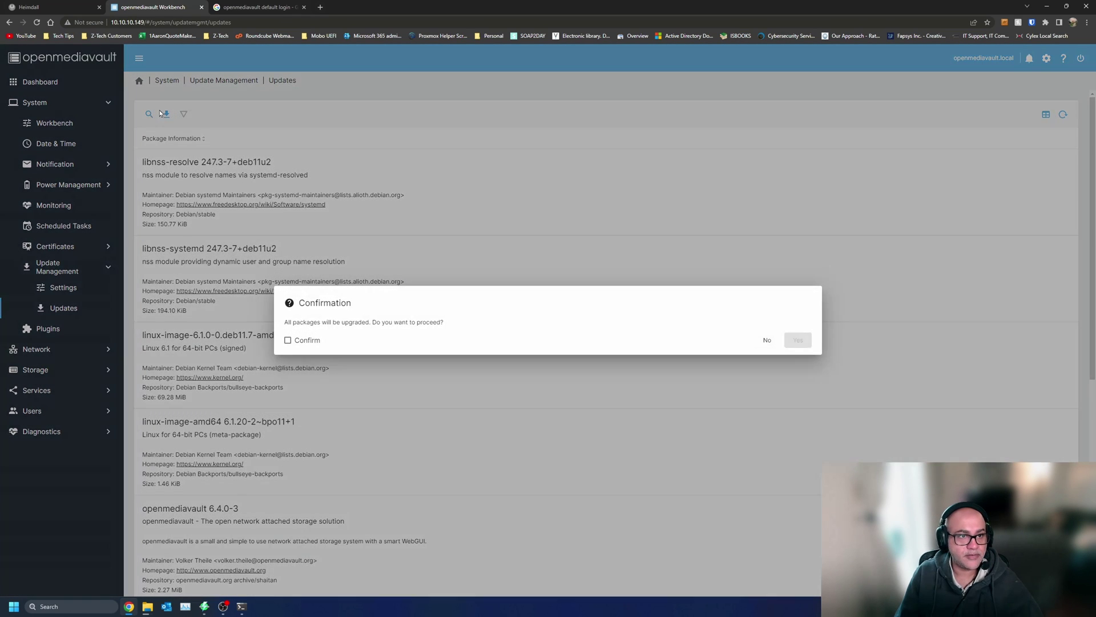
click(303, 343)
click(797, 341)
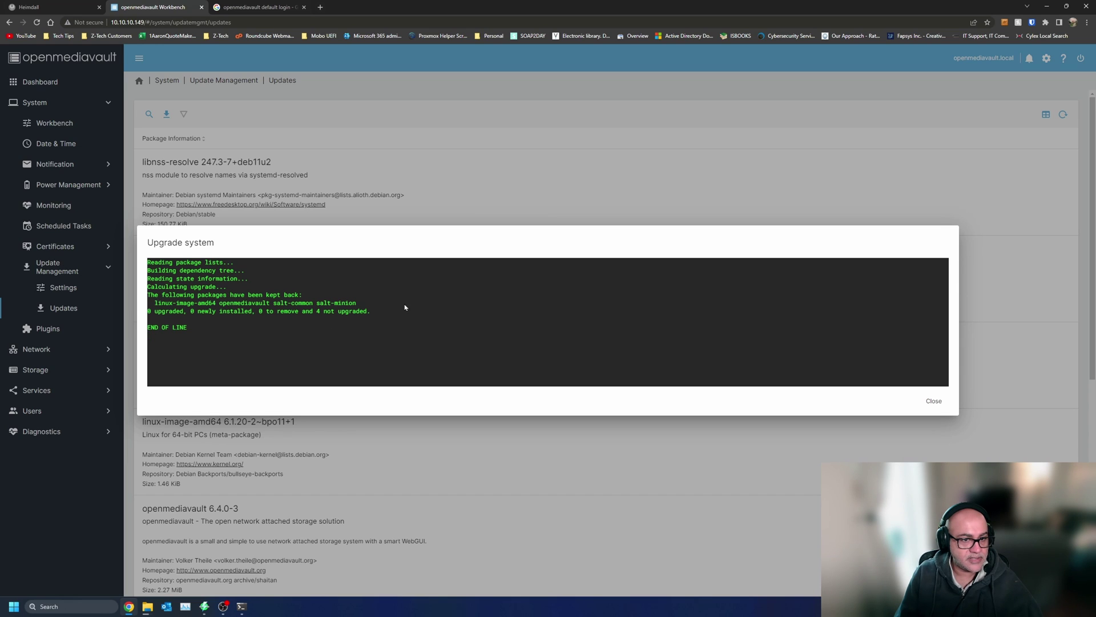
click(929, 400)
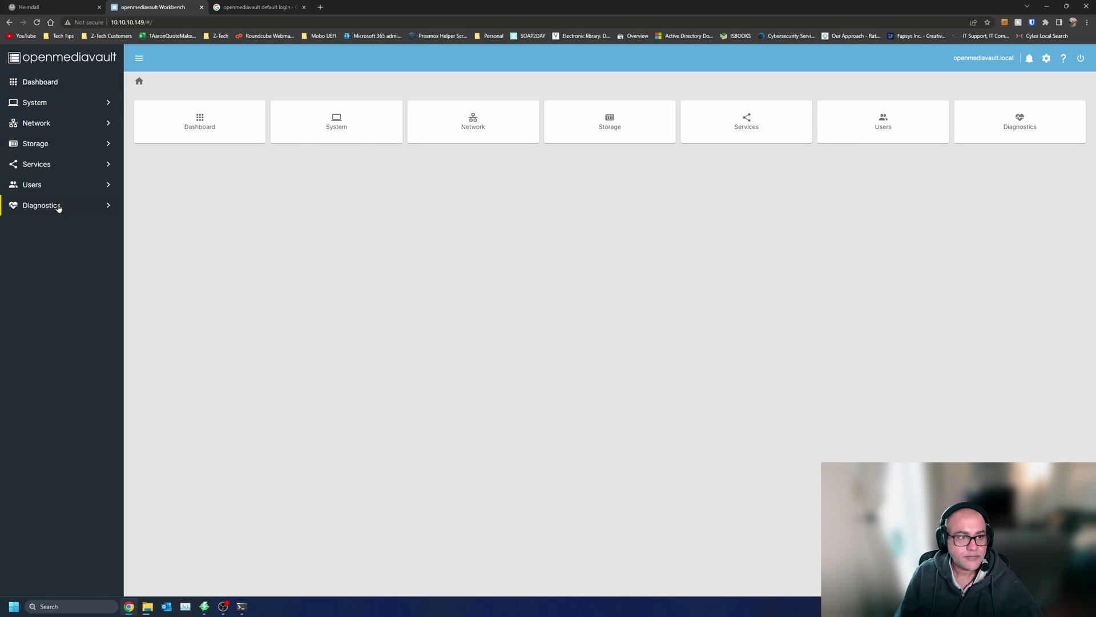
- Look over the dashboard, account menu and Reboot power options, then check copy progress
click(49, 105)
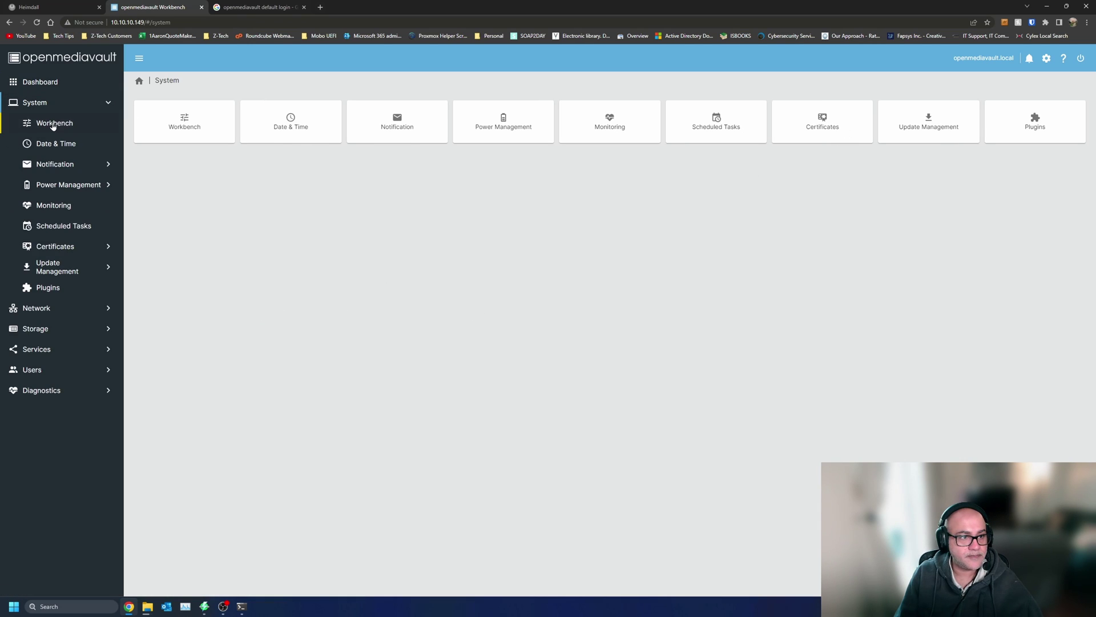
click(76, 81)
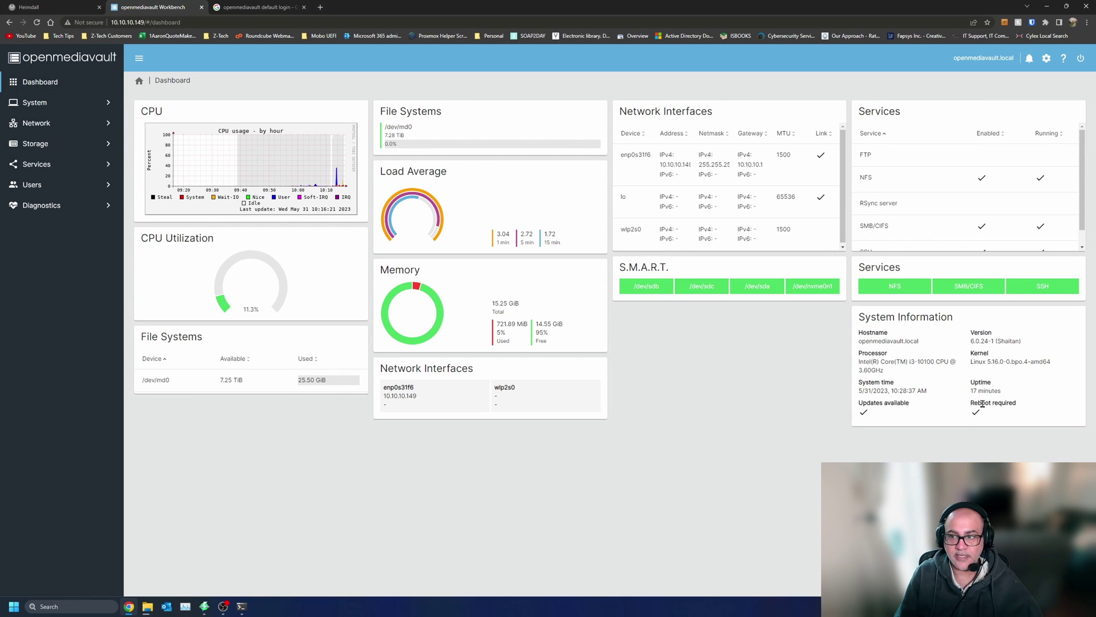
click(1047, 60)
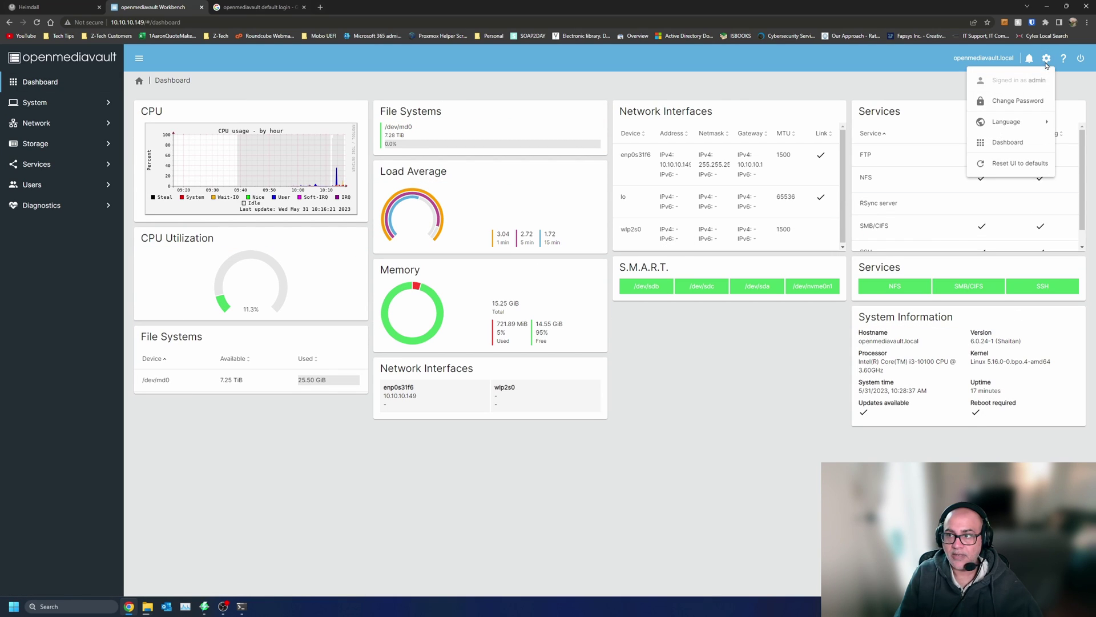
click(1089, 61)
click(1085, 60)
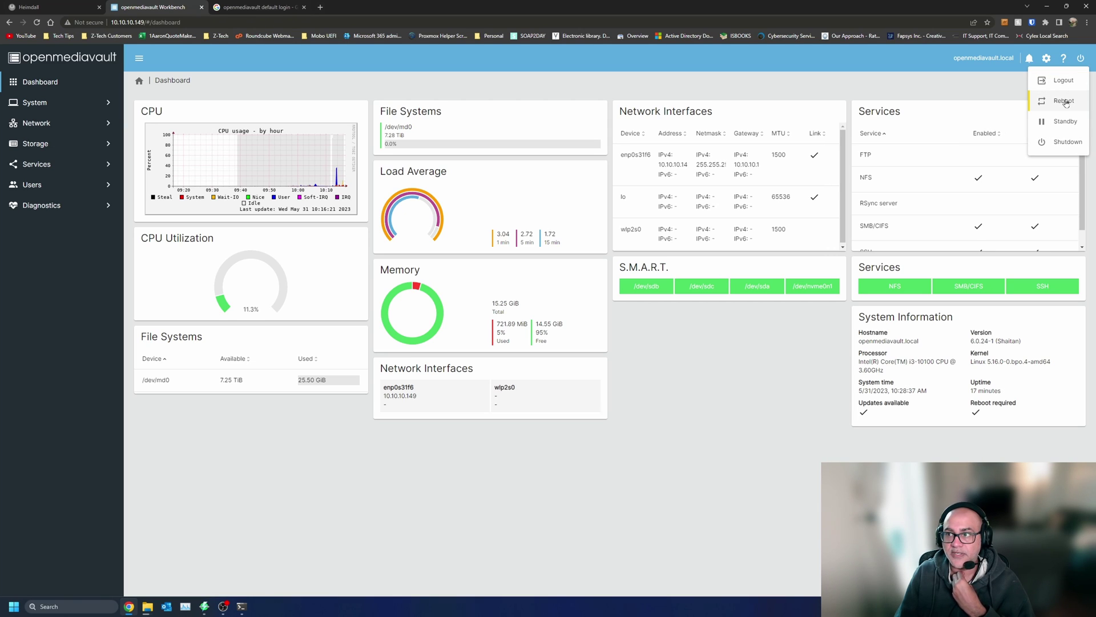
mouse_move(148, 606)
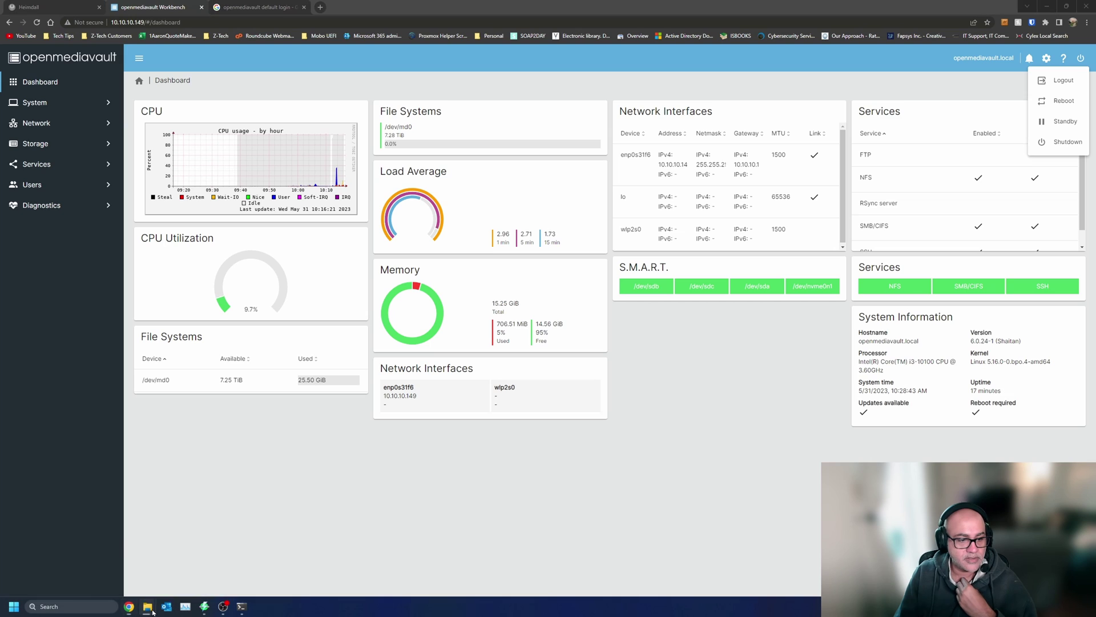
click(278, 566)
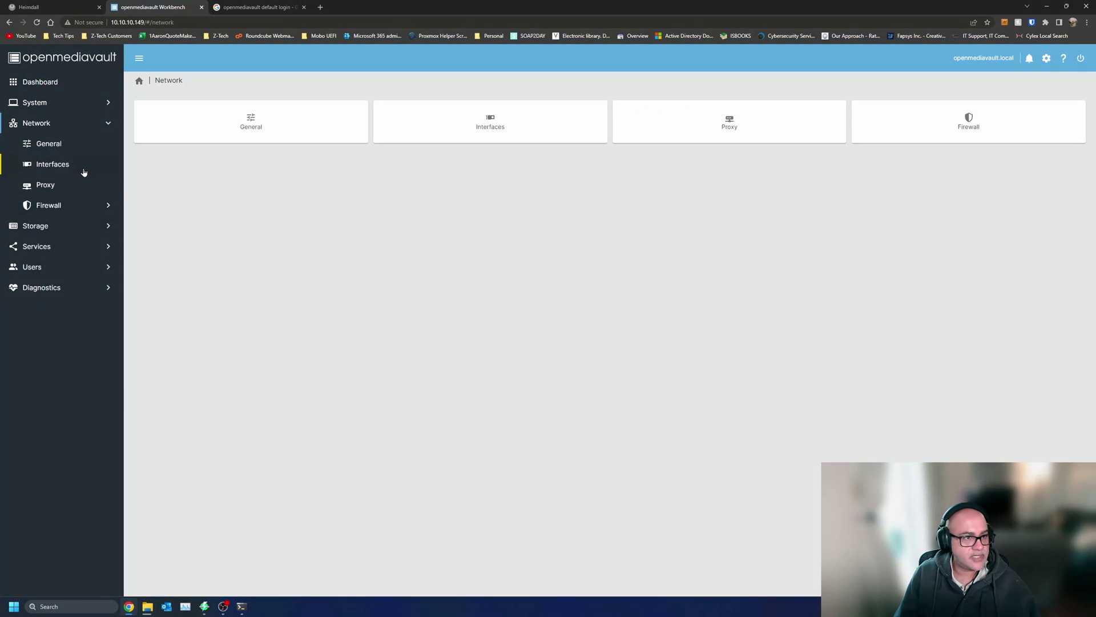
- Keep enp0s31f6's IPv4 method on DHCP, then view the SSH service settings on port 22
click(84, 171)
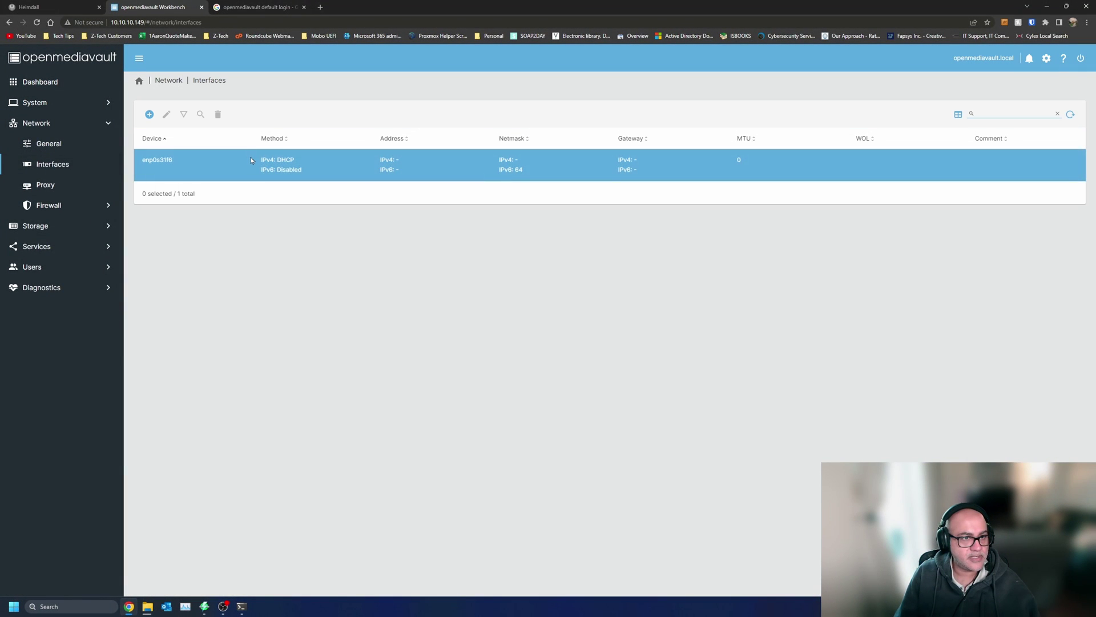
click(211, 161)
click(165, 116)
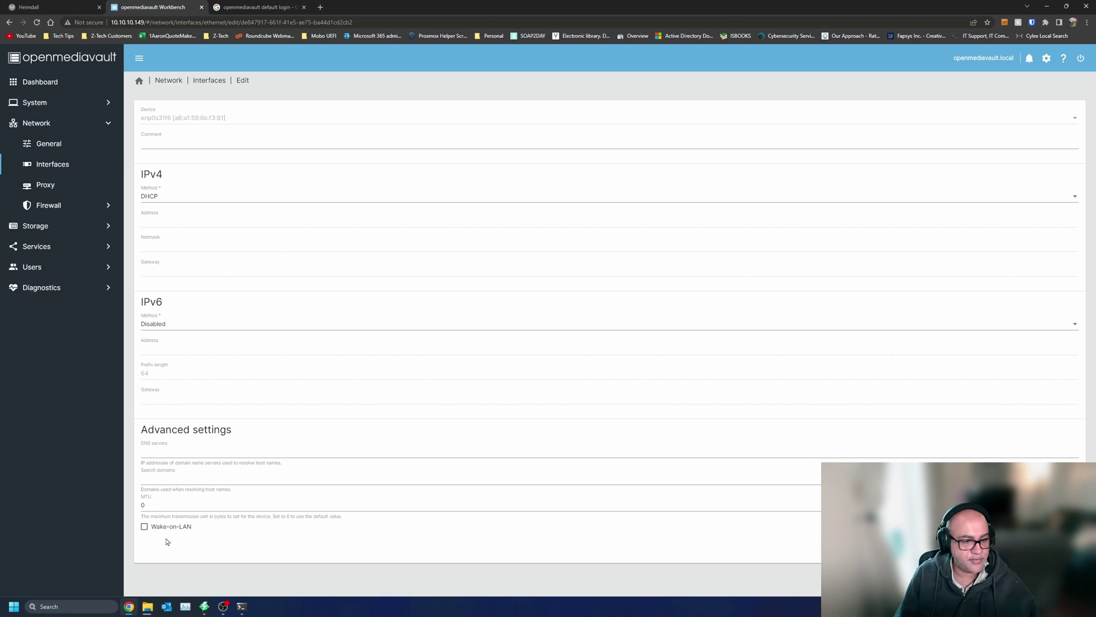
click(171, 198)
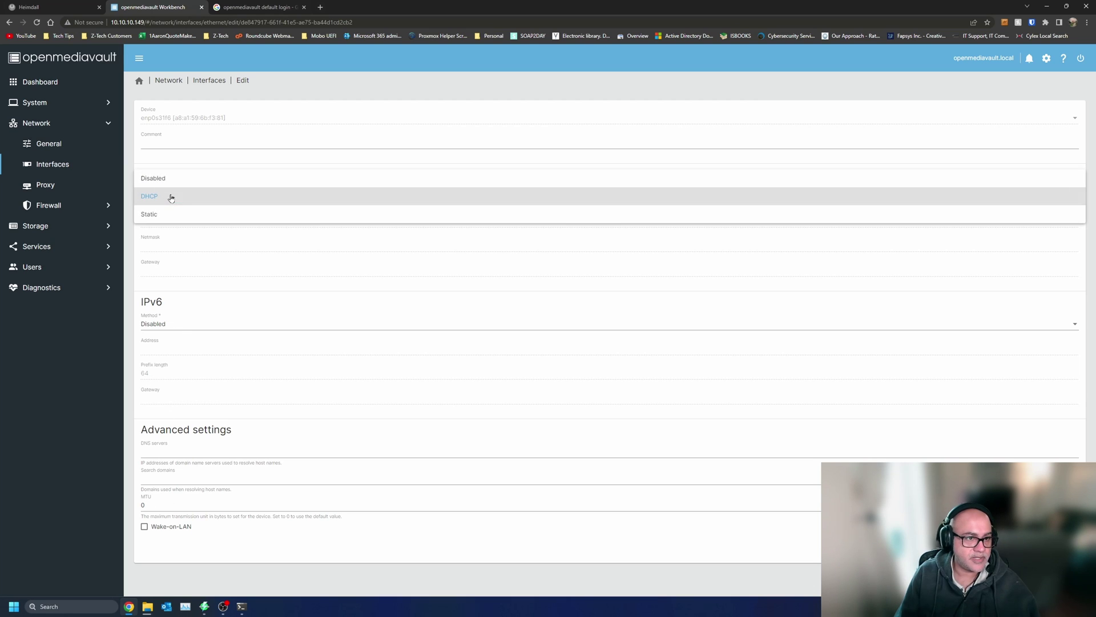
click(212, 196)
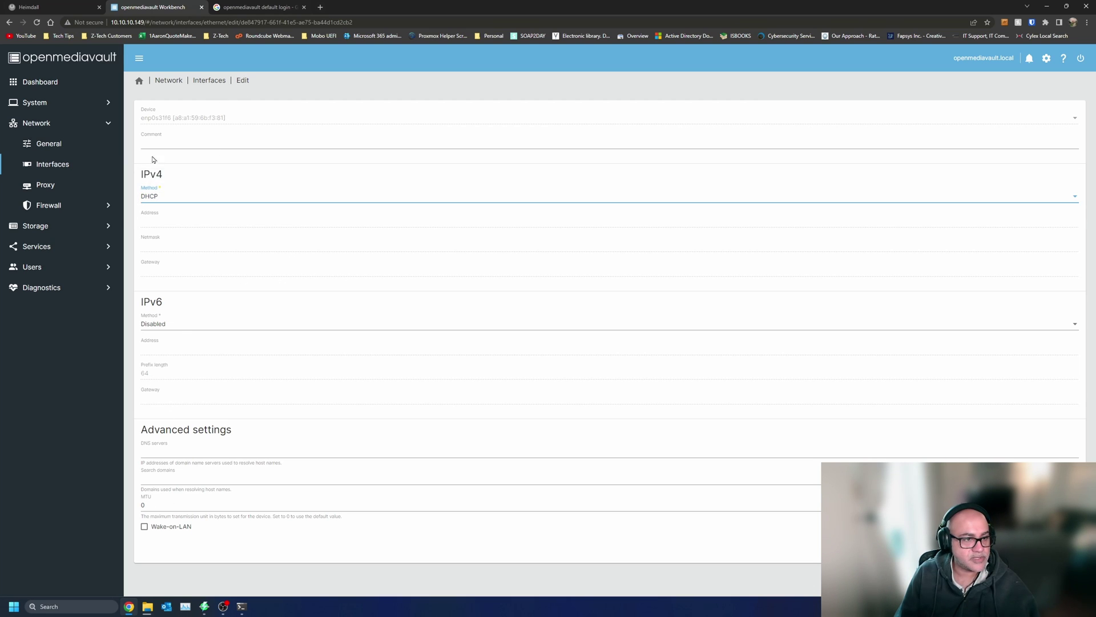
click(63, 246)
click(57, 268)
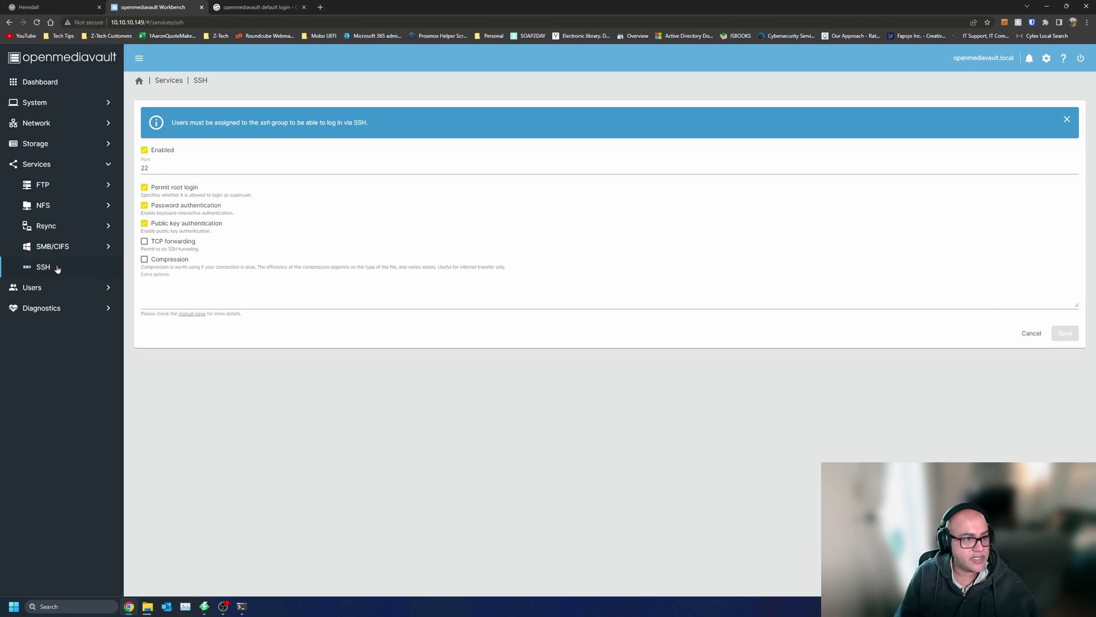
- Review the NFS server settings and the list of NFS shares
click(67, 212)
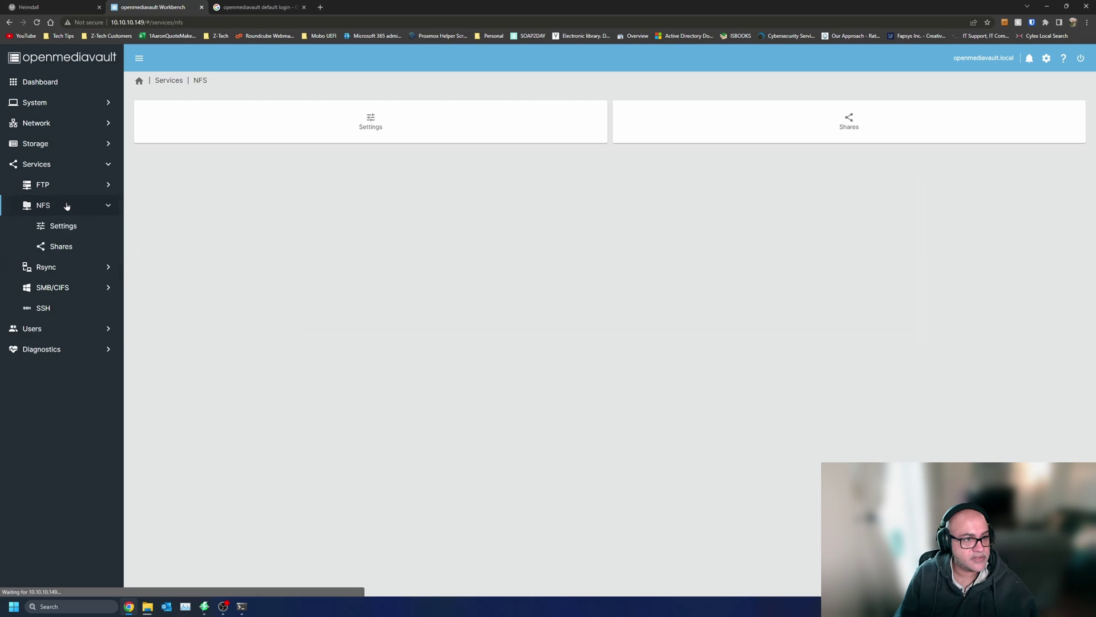
click(452, 128)
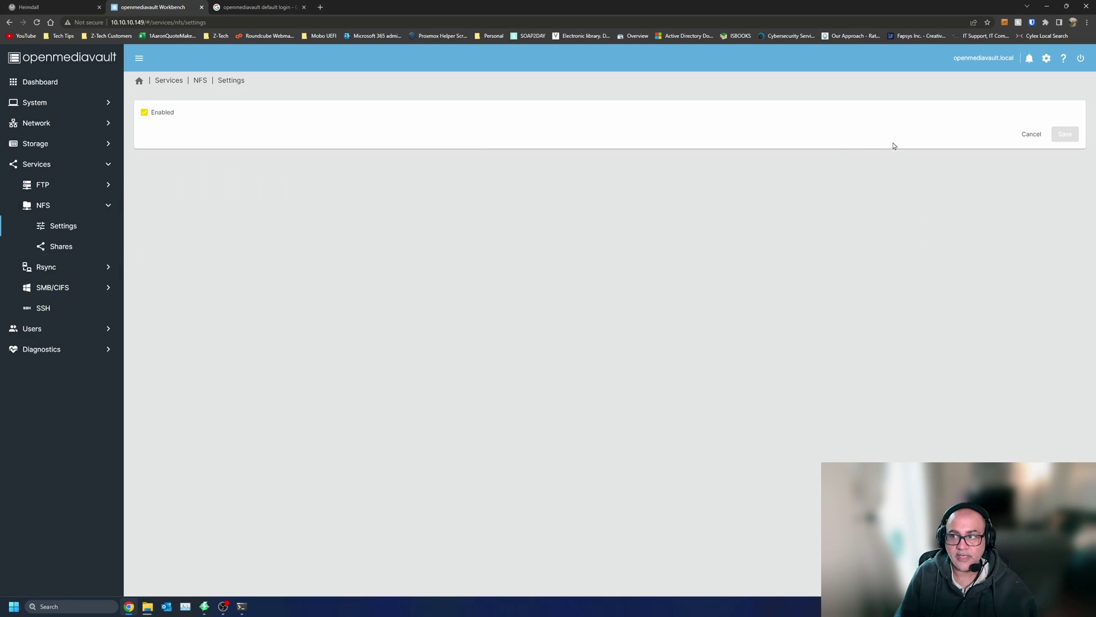
click(200, 81)
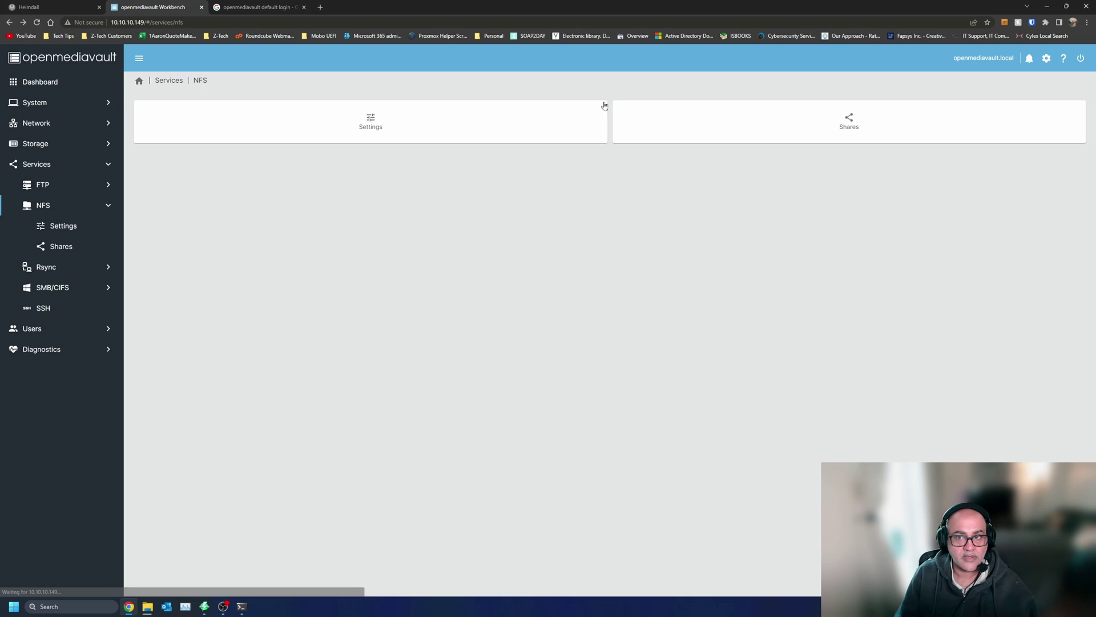
click(831, 117)
- Draft a new read-only NFS share for the YoutubeTest folder
click(149, 114)
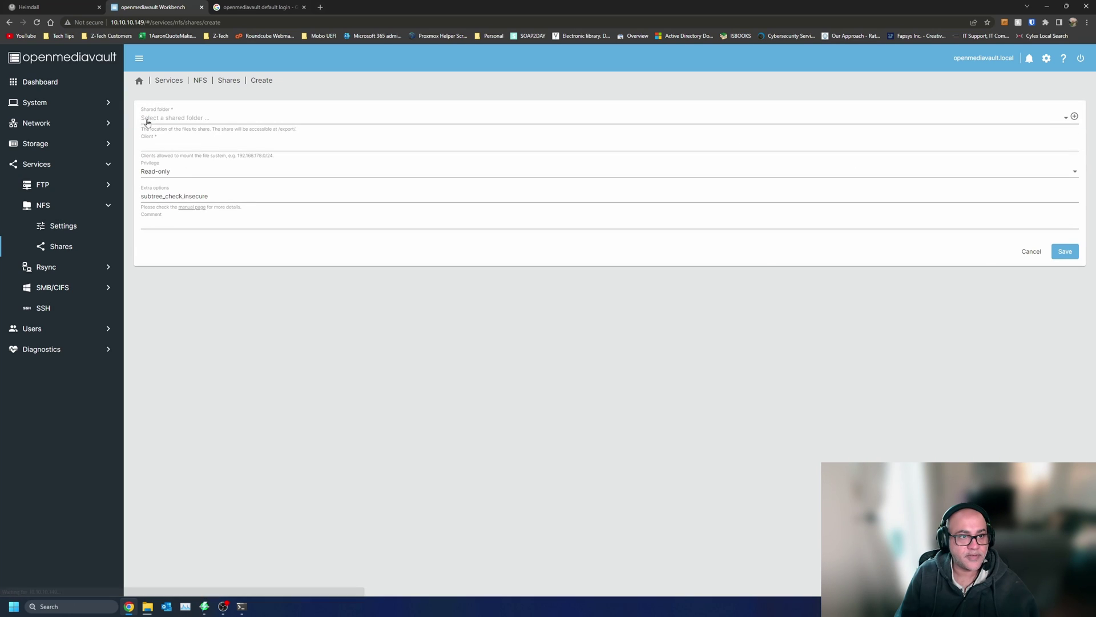
click(237, 121)
click(235, 120)
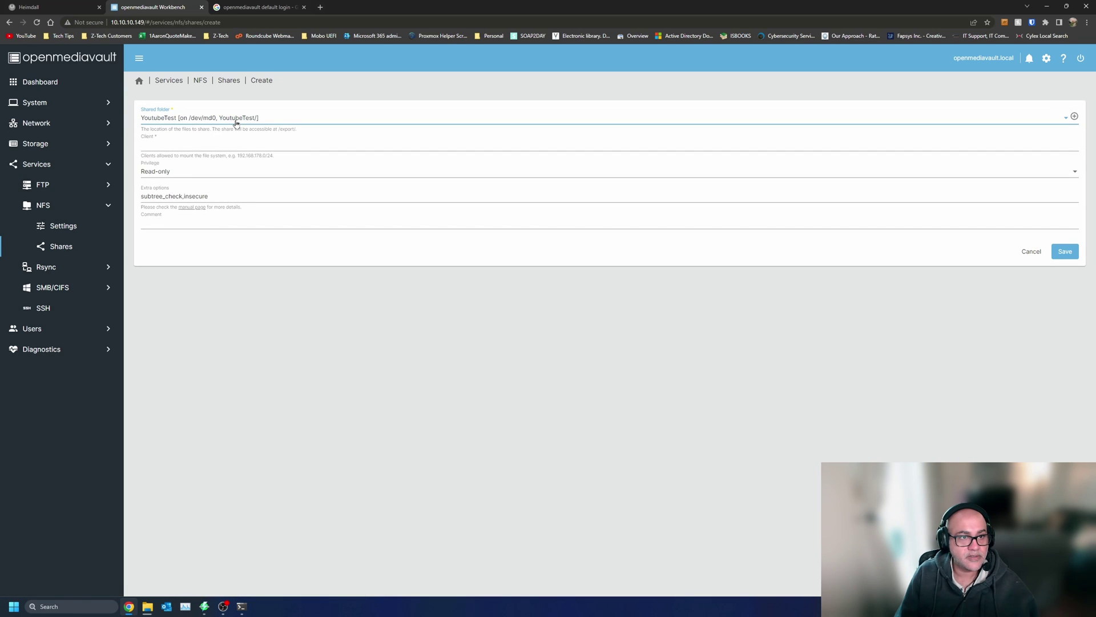
click(222, 126)
click(201, 178)
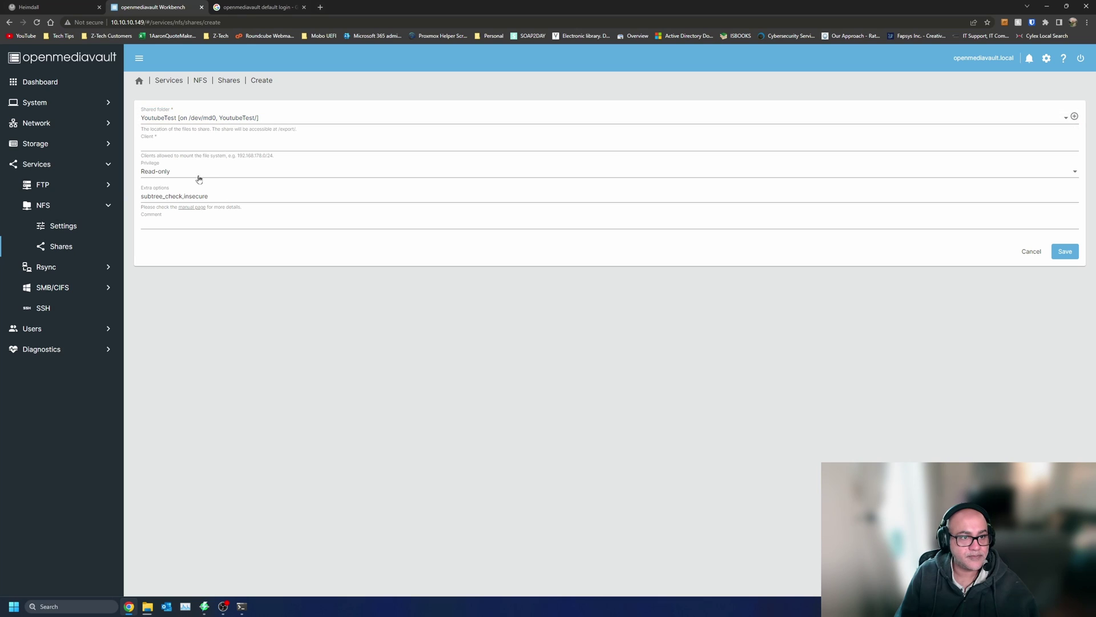
click(203, 171)
click(215, 336)
click(228, 194)
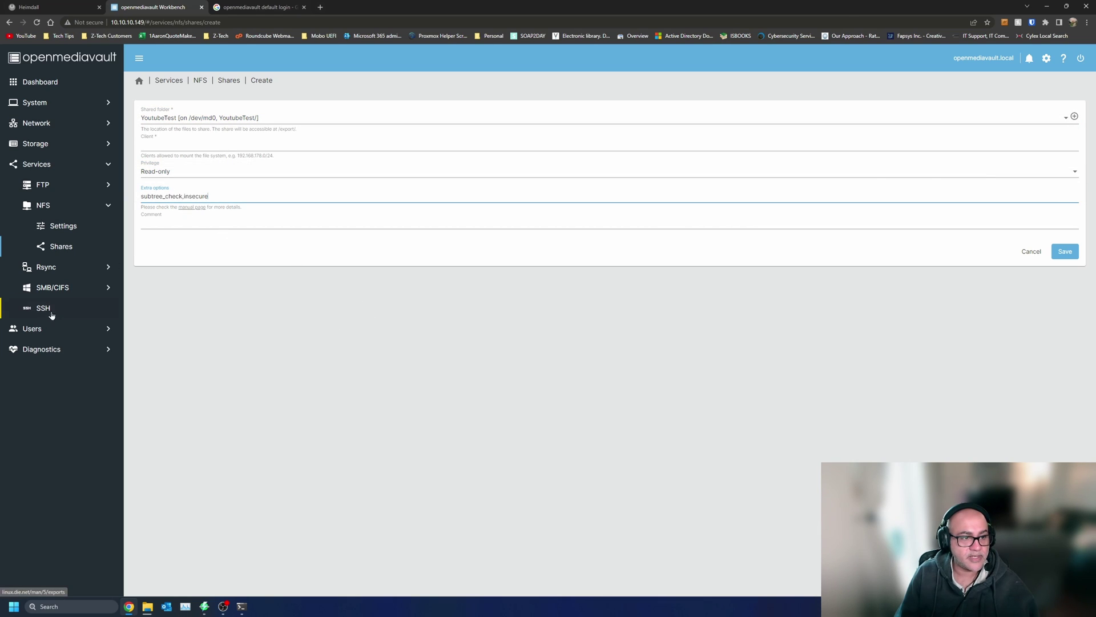
- Edit the YoutubeTest SMB/CIFS share and start a new shared folder from it
click(56, 284)
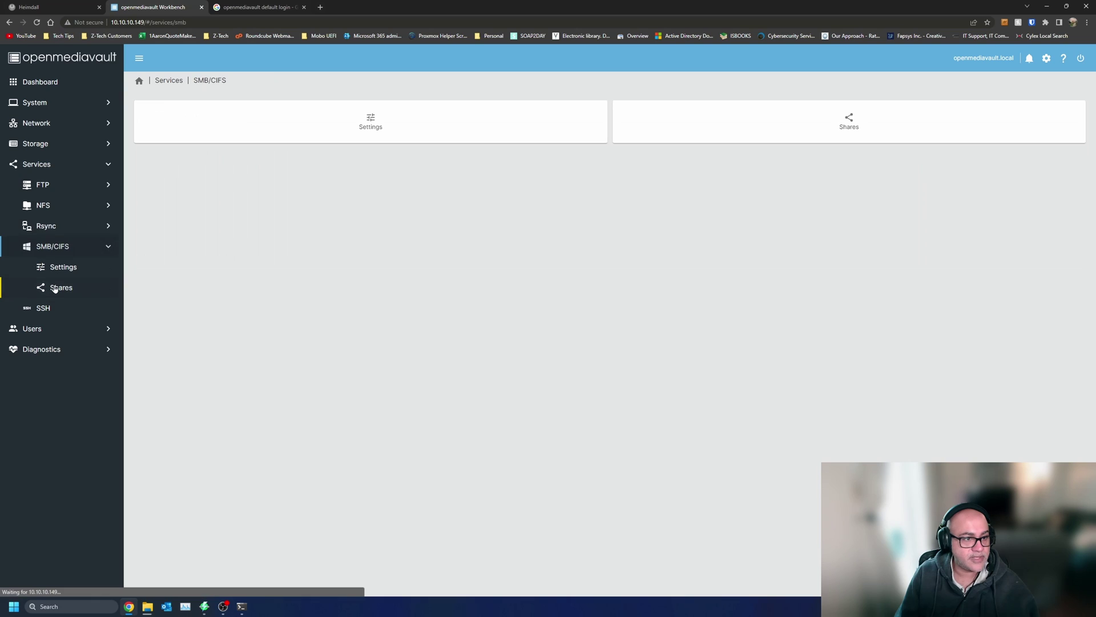
click(59, 287)
click(319, 163)
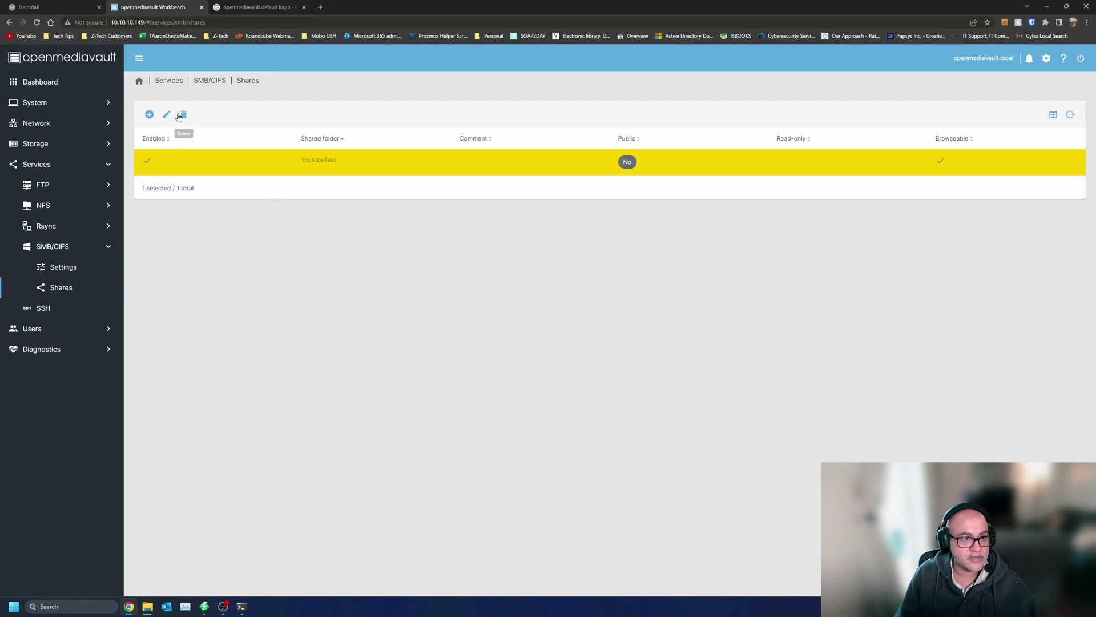
click(166, 114)
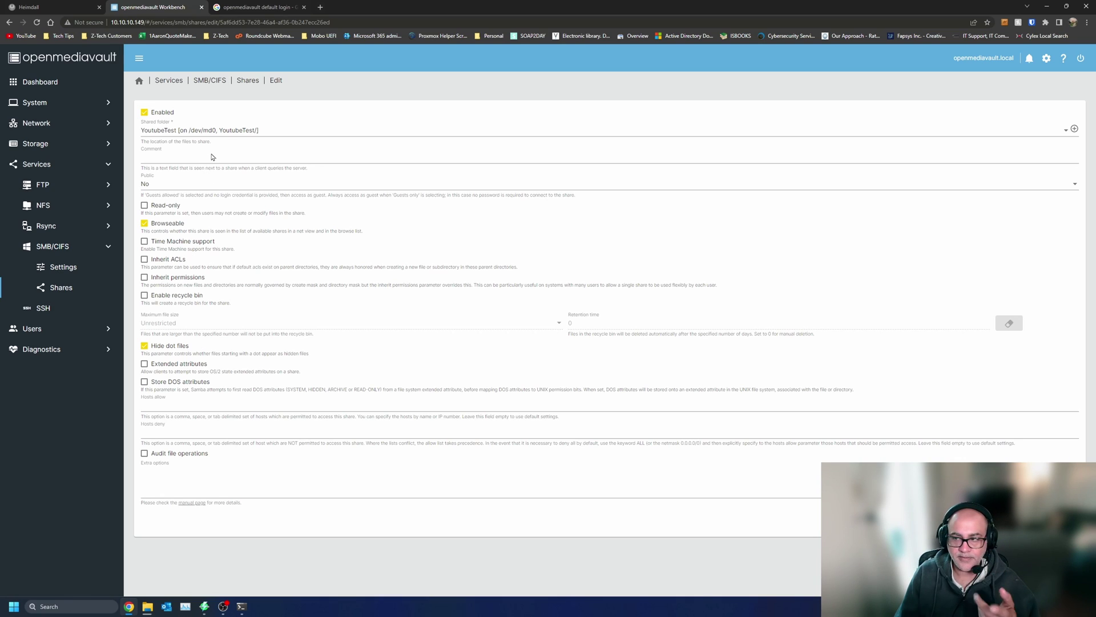
click(1075, 129)
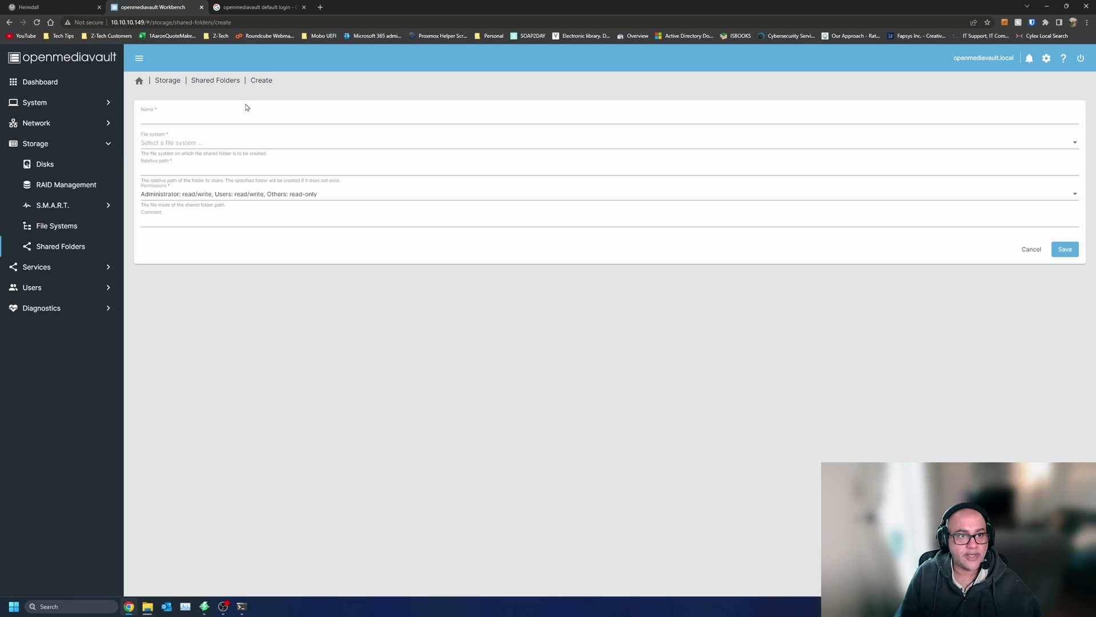
- Check the File system and Permissions options without saving, then return to the home dashboard
click(209, 140)
click(250, 263)
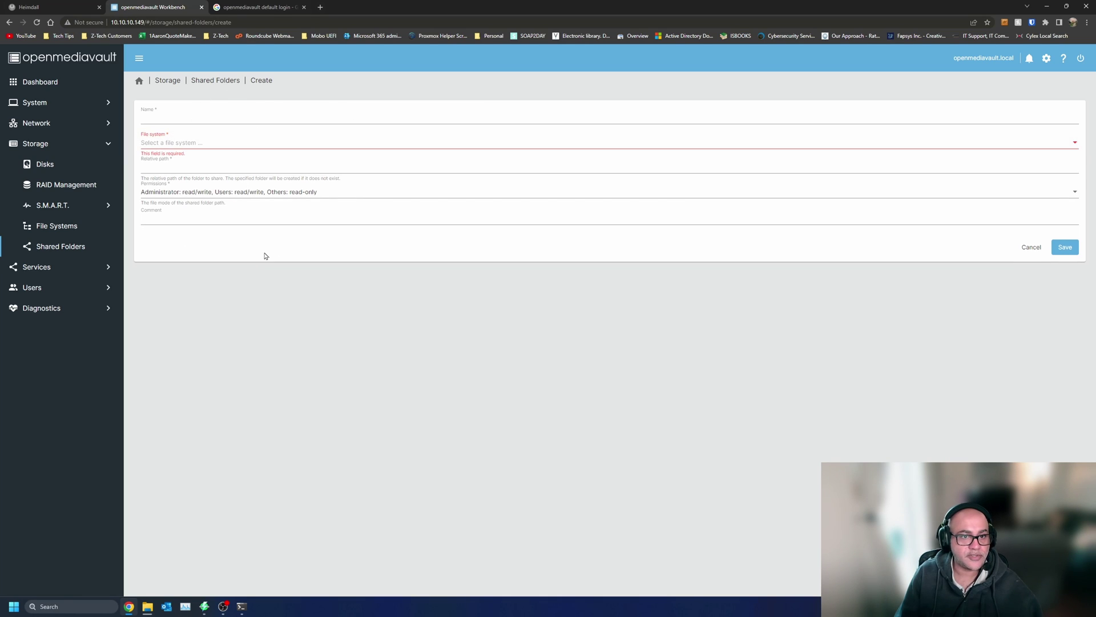
click(310, 194)
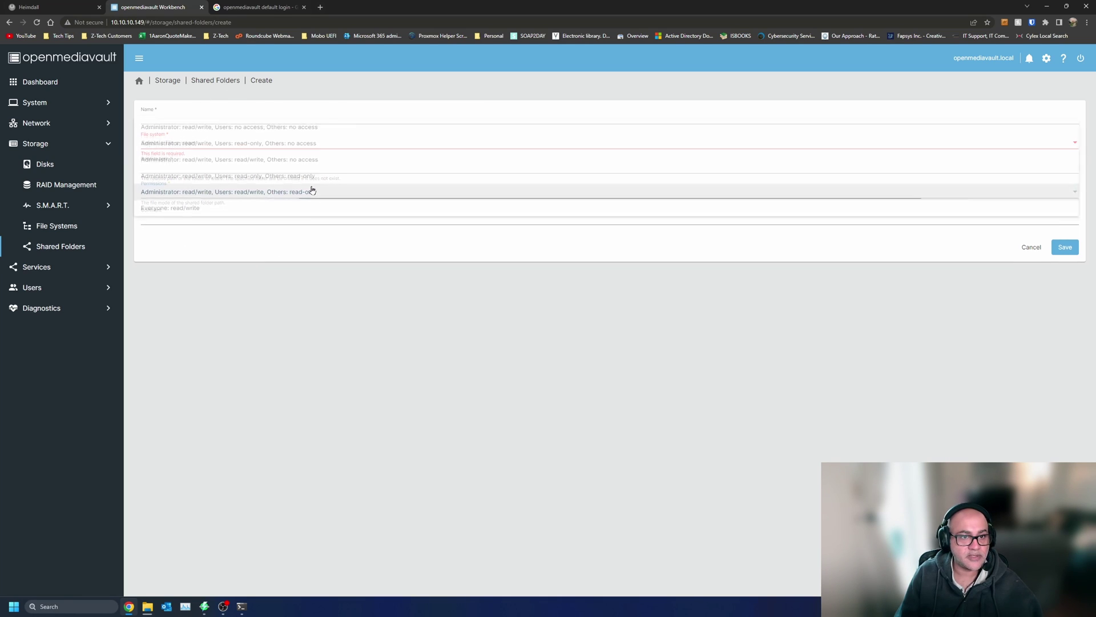
click(291, 336)
click(137, 83)
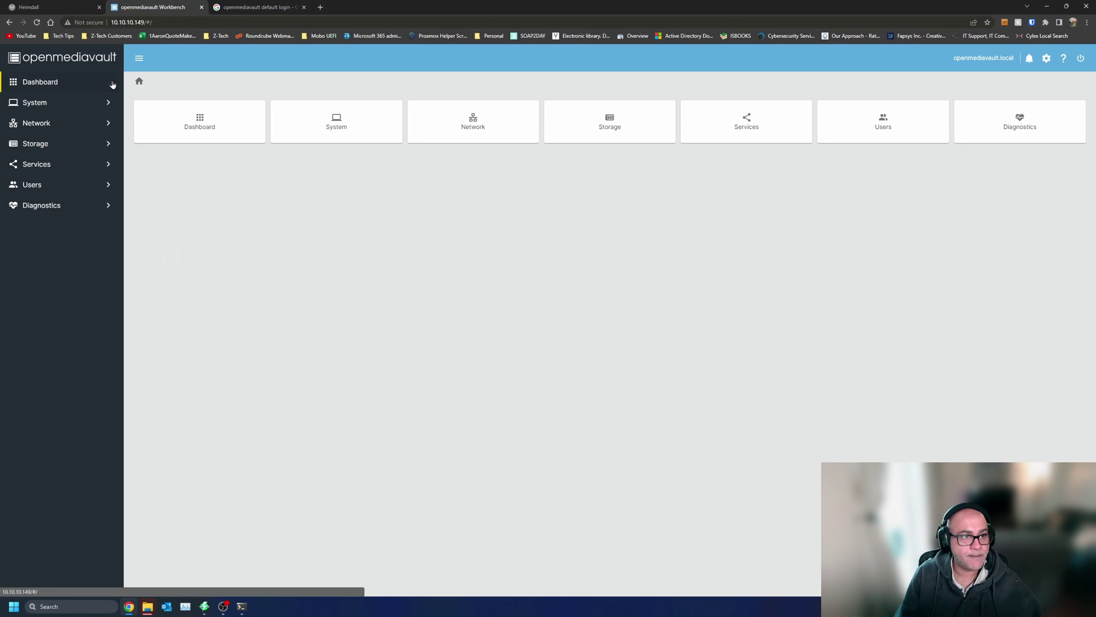
mouse_move(147, 607)
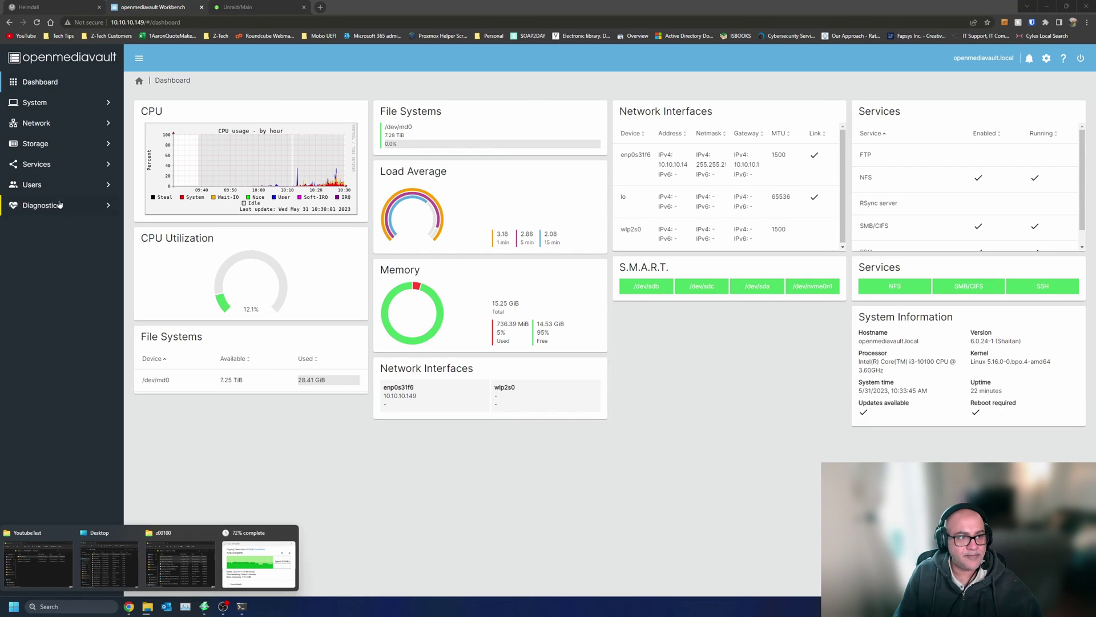
- Install the openmediavault-diskstats plugin from System > Plugins, confirming the install
click(60, 108)
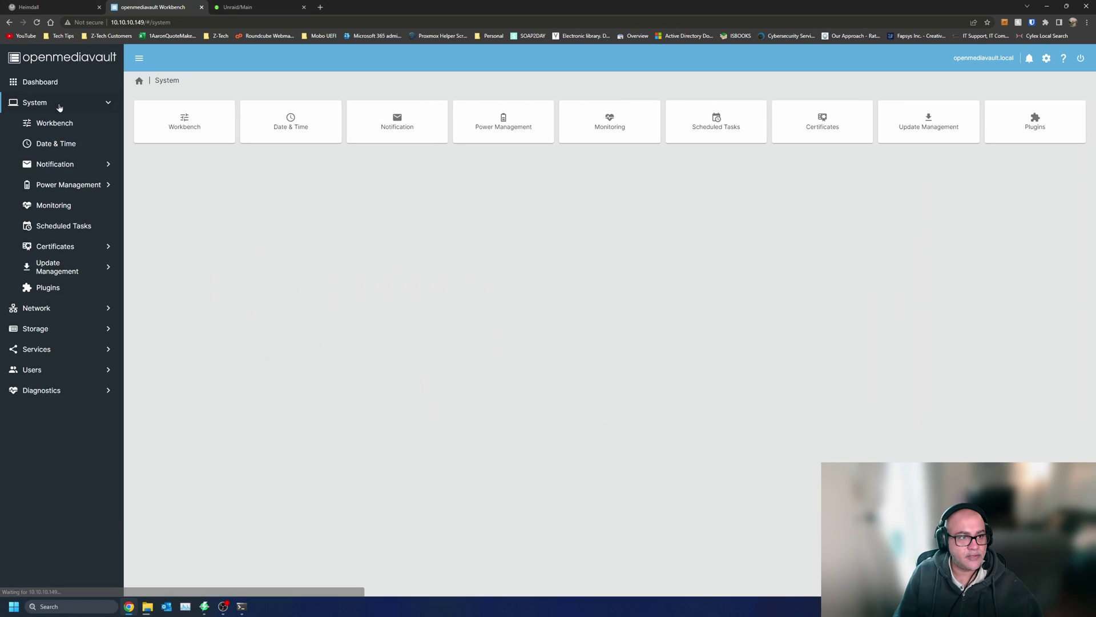
click(57, 287)
click(276, 185)
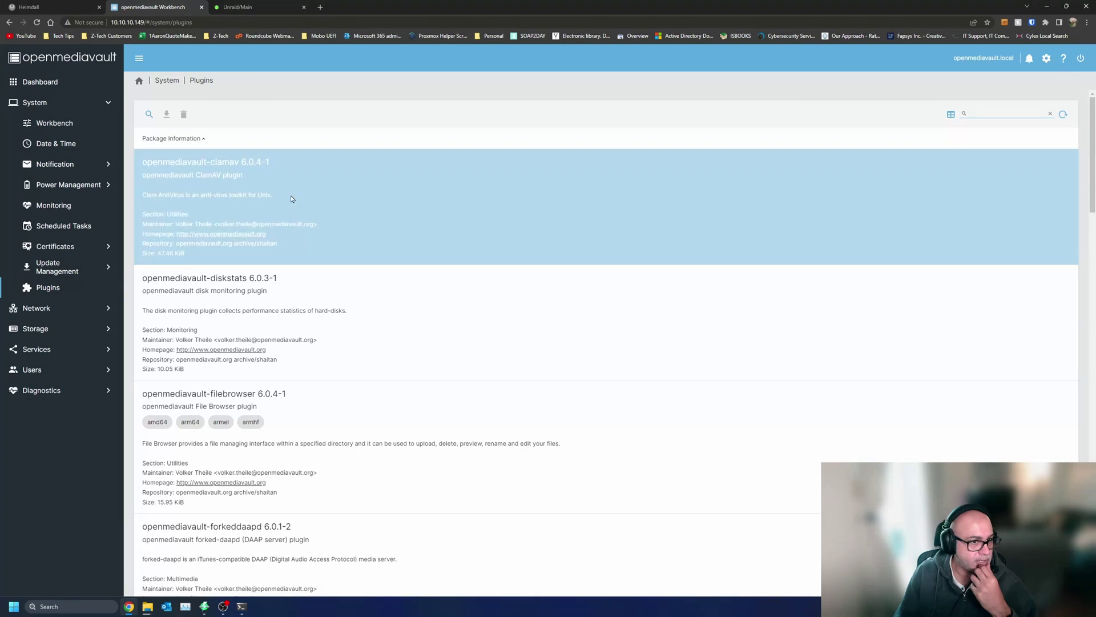
click(290, 194)
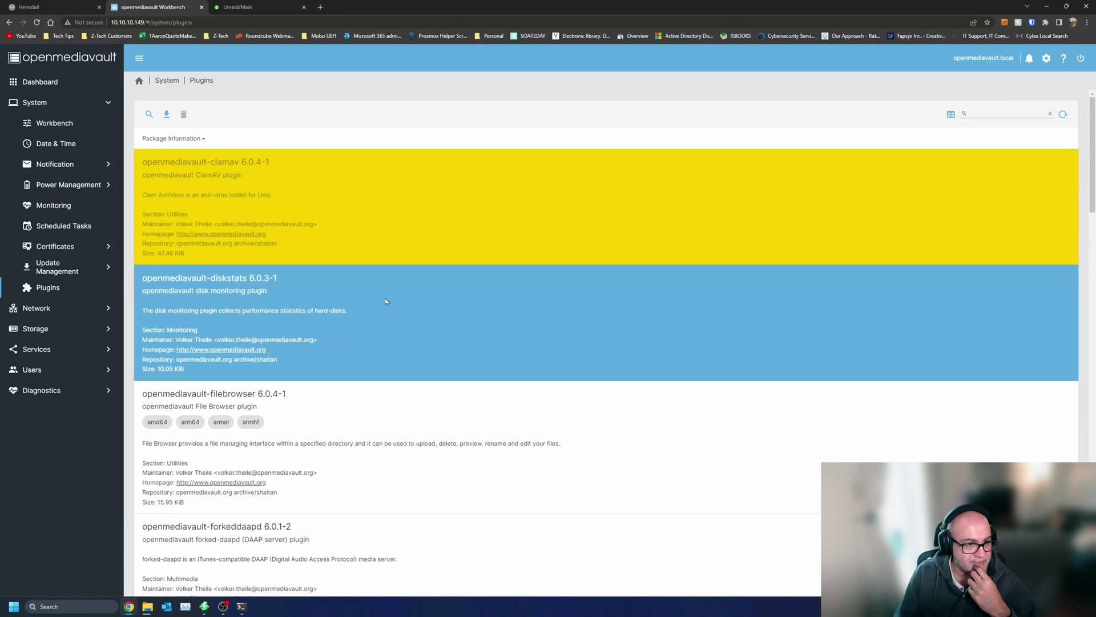
click(385, 297)
click(167, 114)
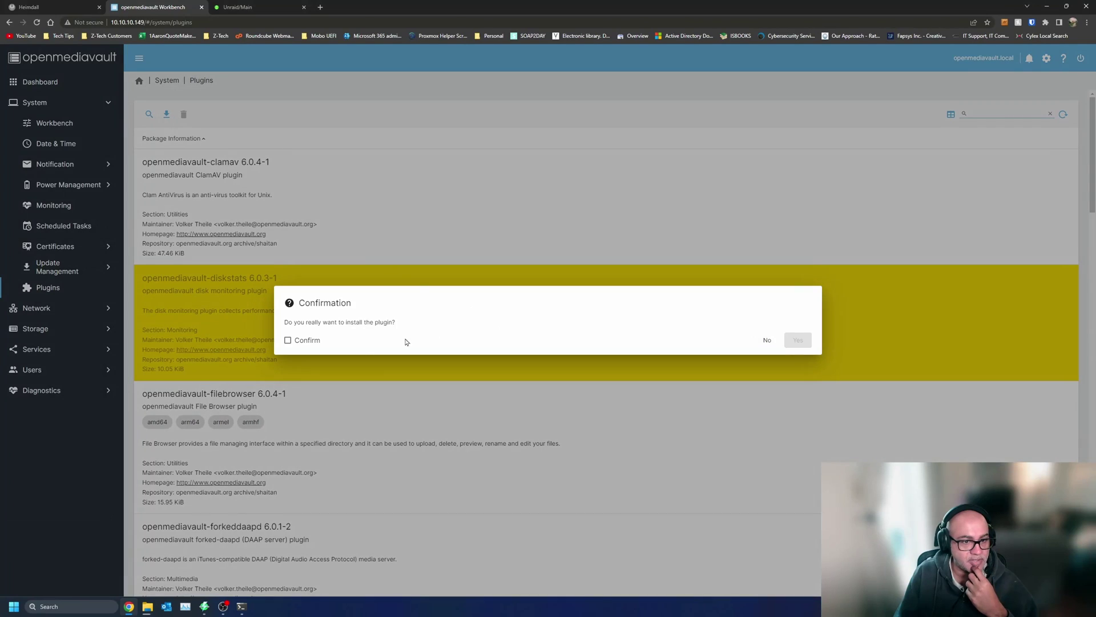
click(303, 342)
click(798, 340)
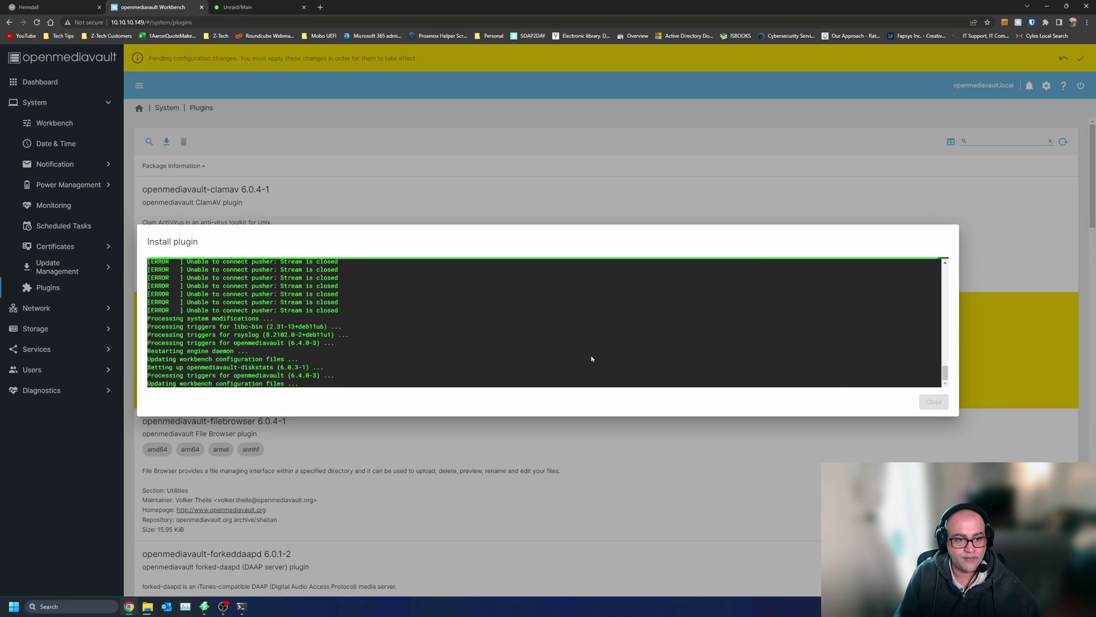
click(934, 401)
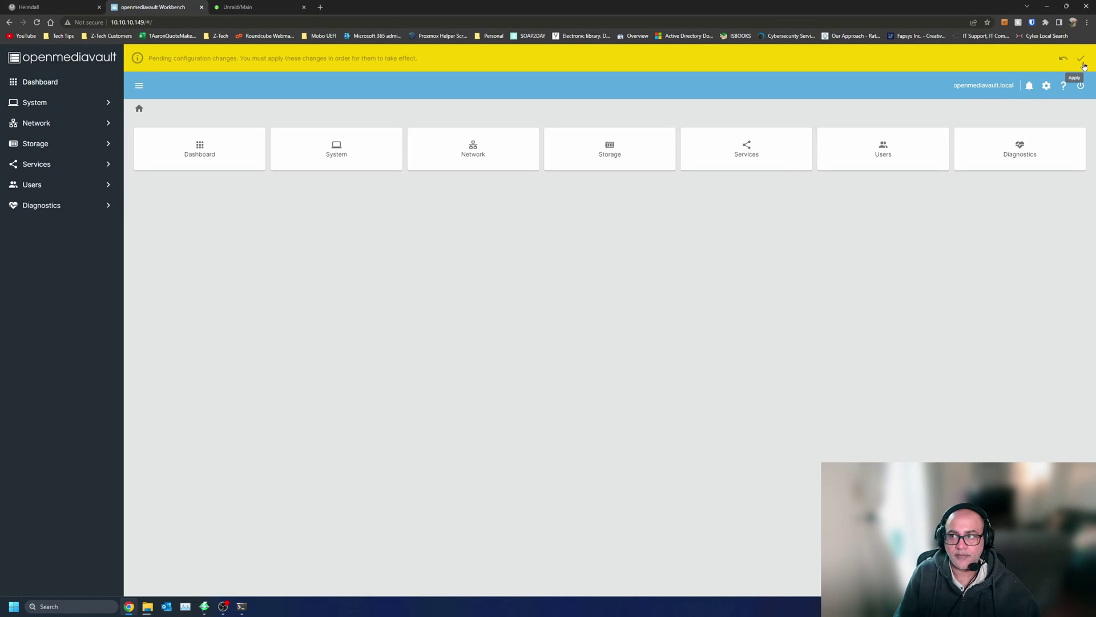
- Apply and confirm the pending configuration changes
click(1081, 58)
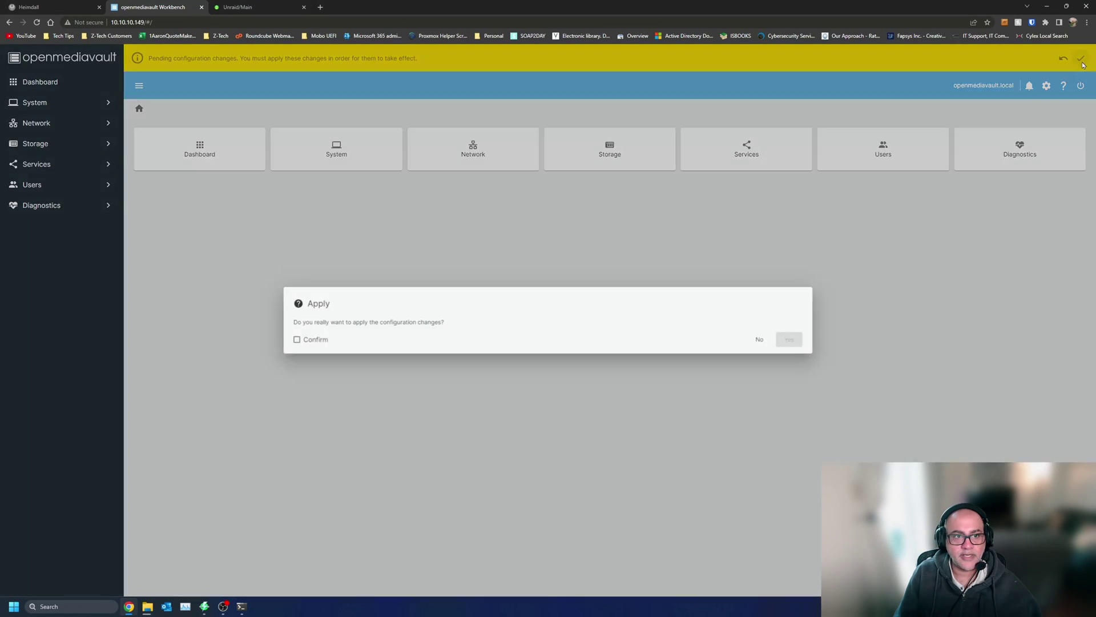
click(313, 342)
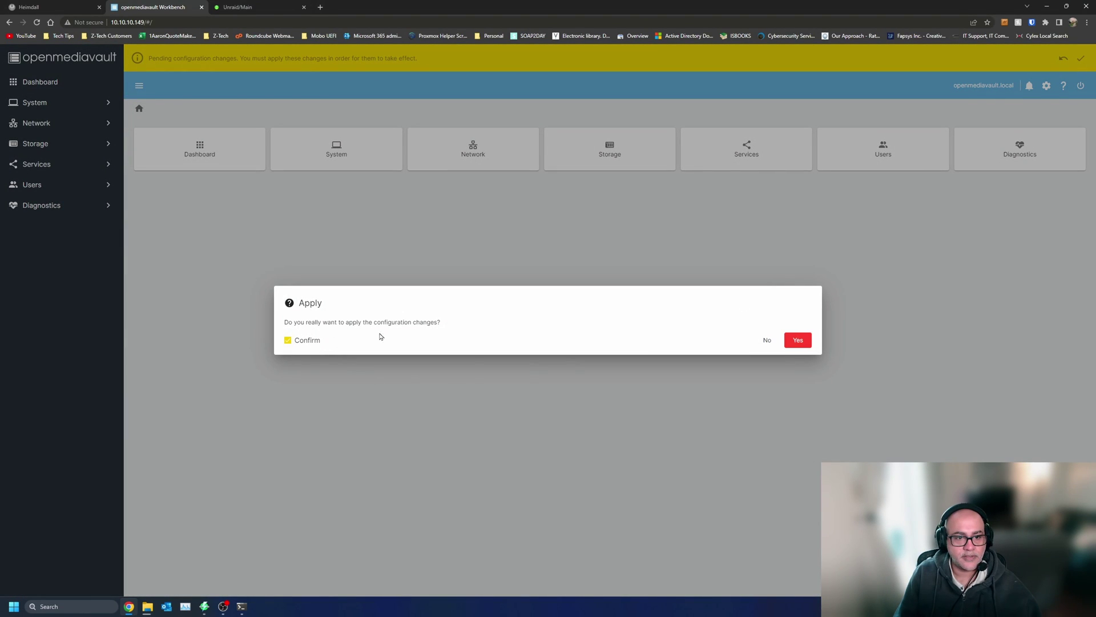
click(798, 341)
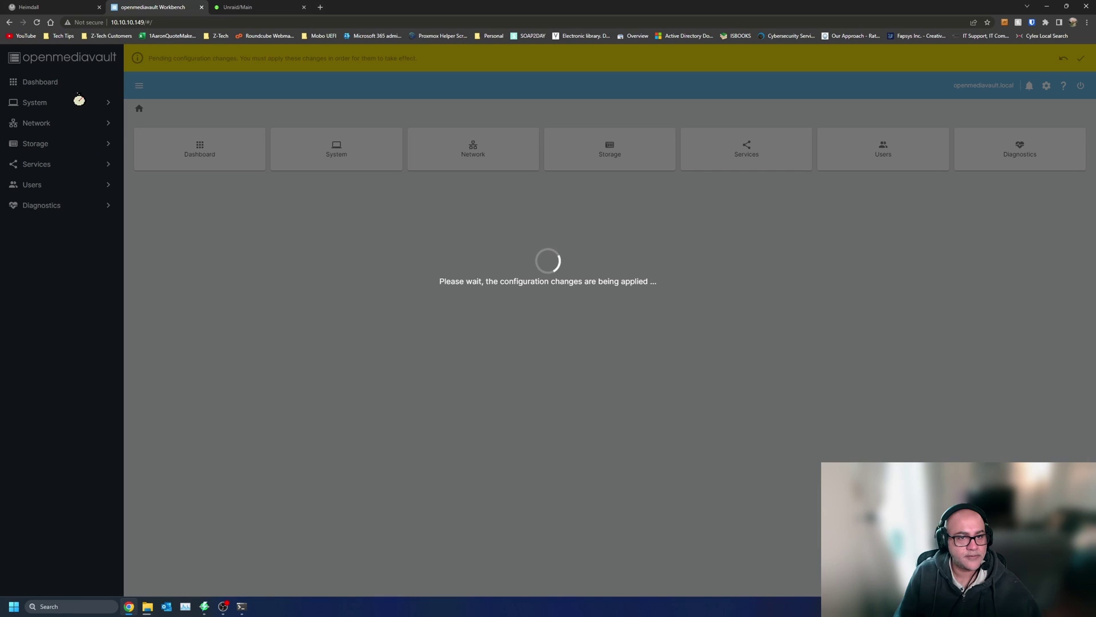
click(241, 607)
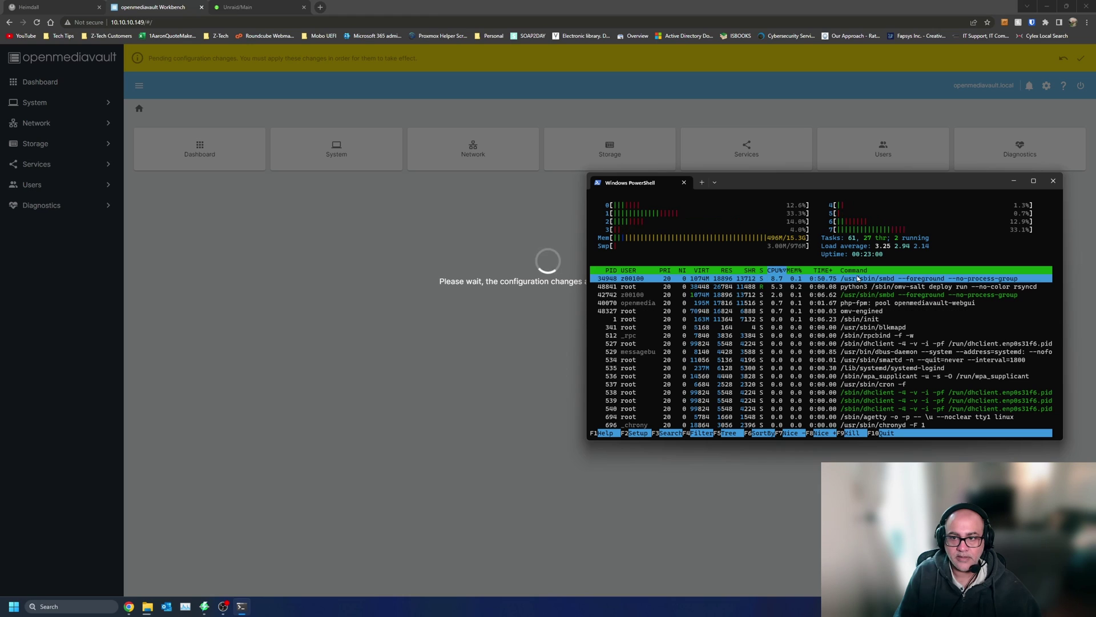
- Resume the interrupted file copy and rearrange the PowerShell and browser windows
click(734, 467)
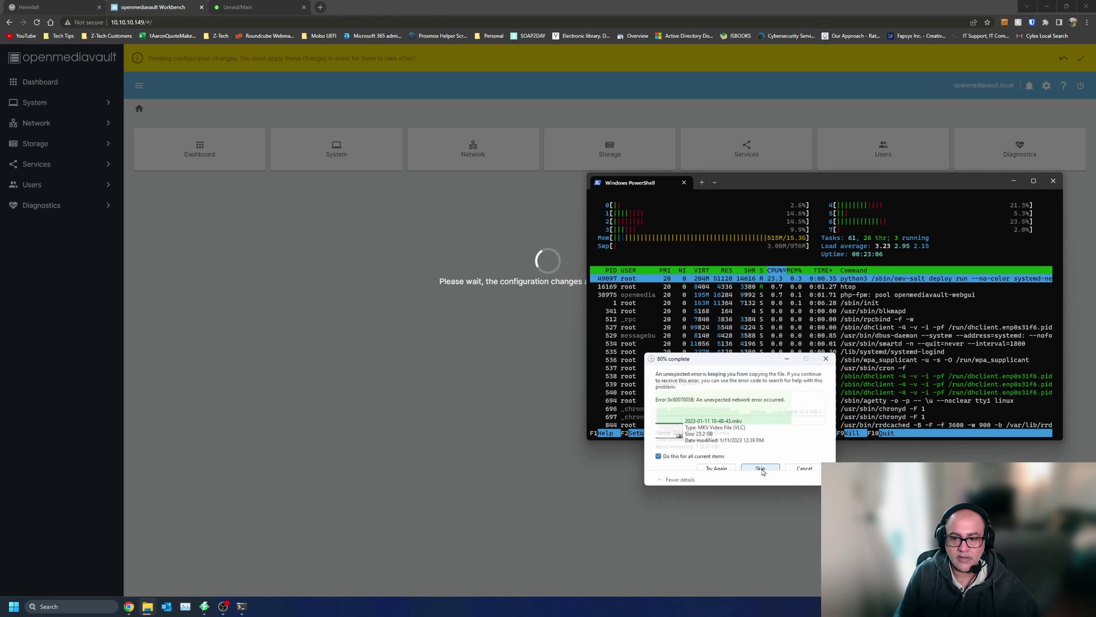
click(748, 183)
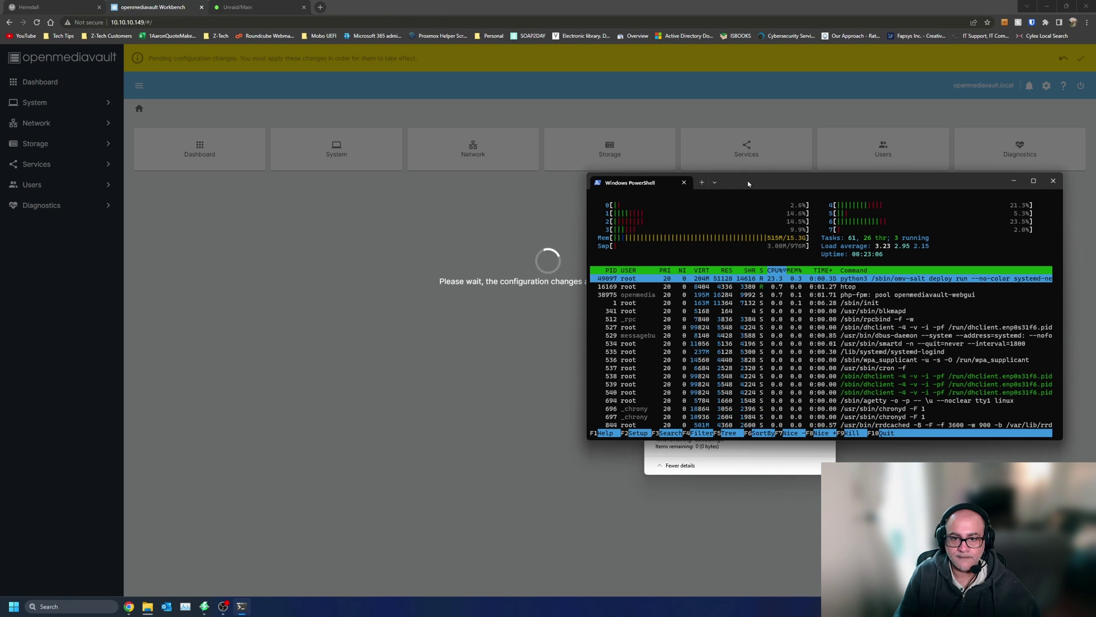
drag(748, 183, 641, 208)
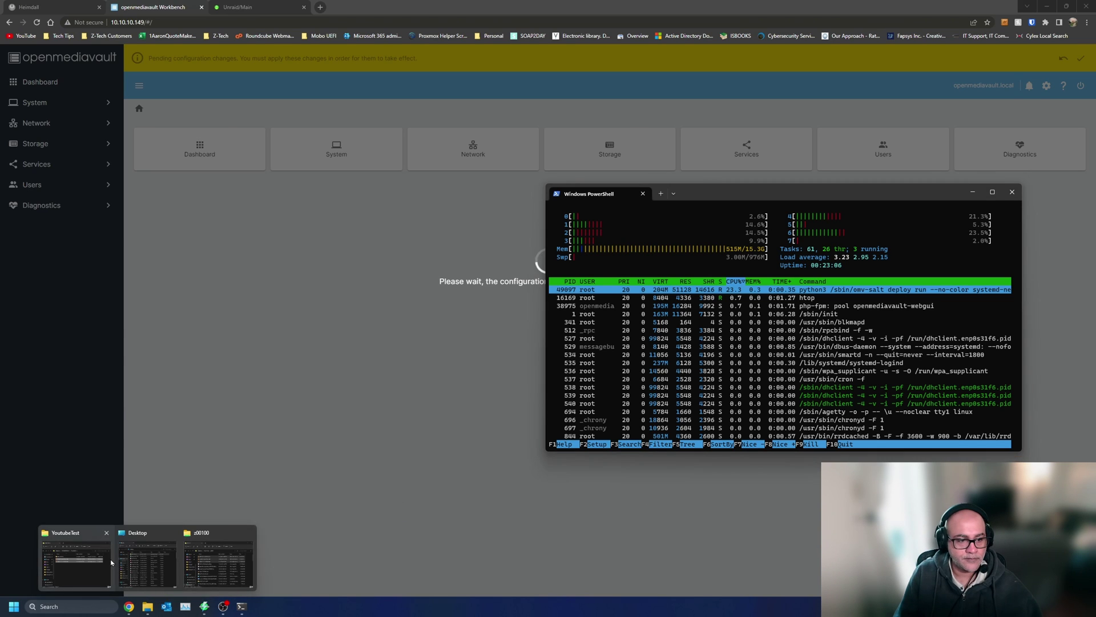
click(460, 349)
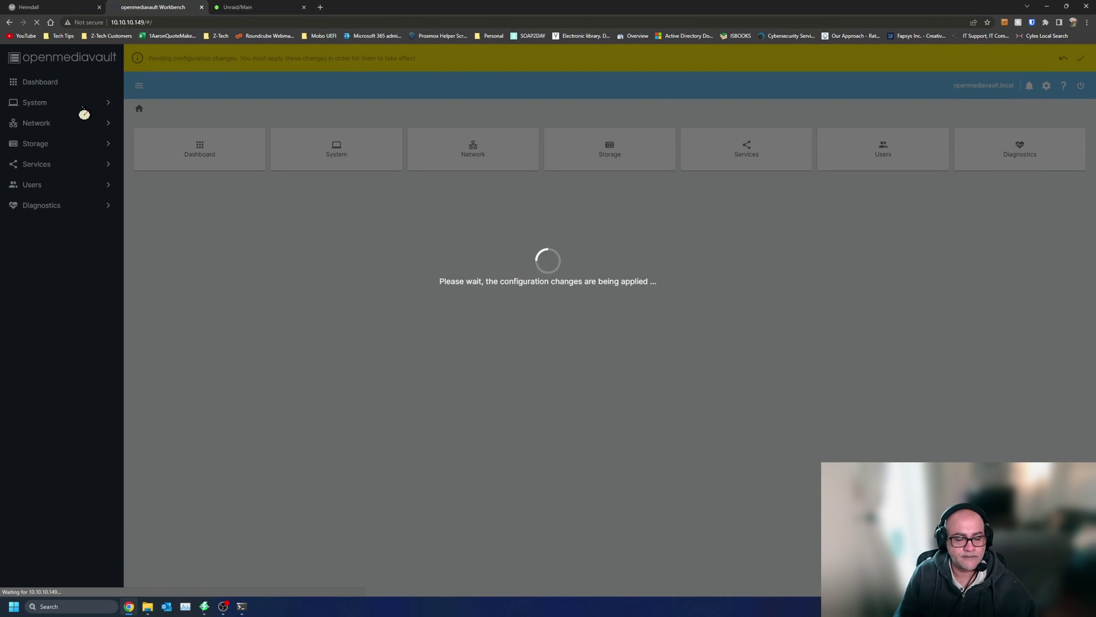
click(244, 604)
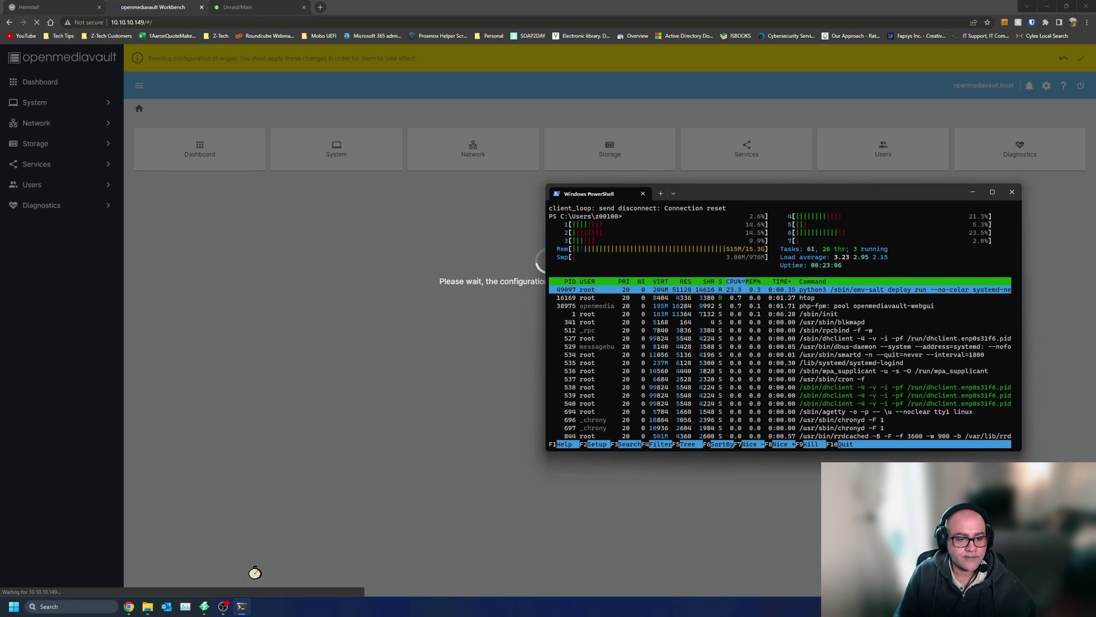
mouse_move(221, 606)
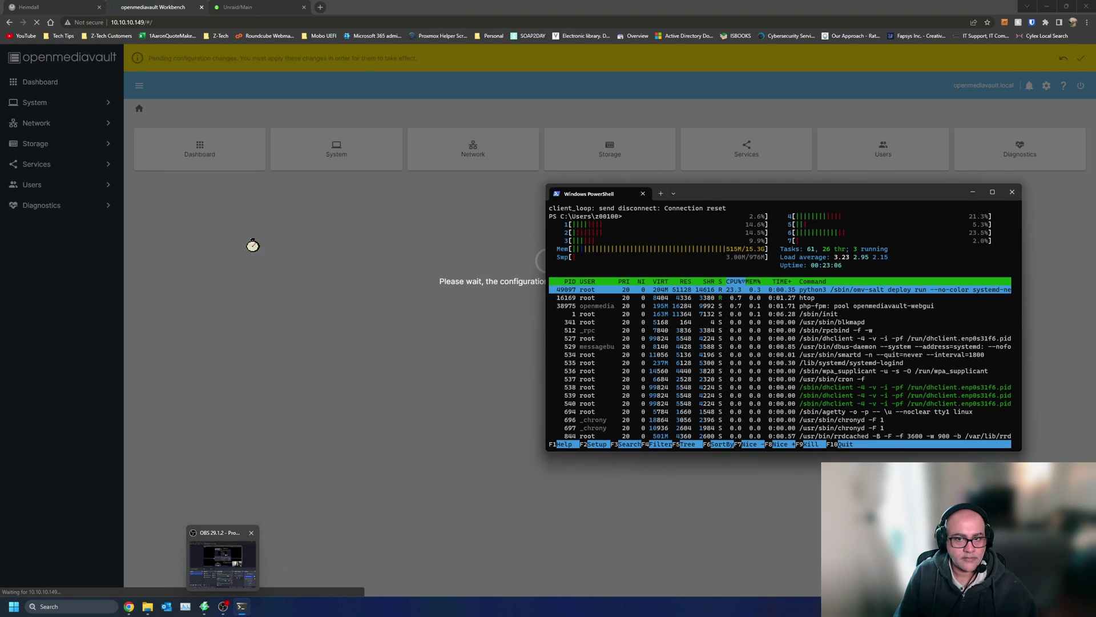
click(660, 194)
key(ctrl+v)
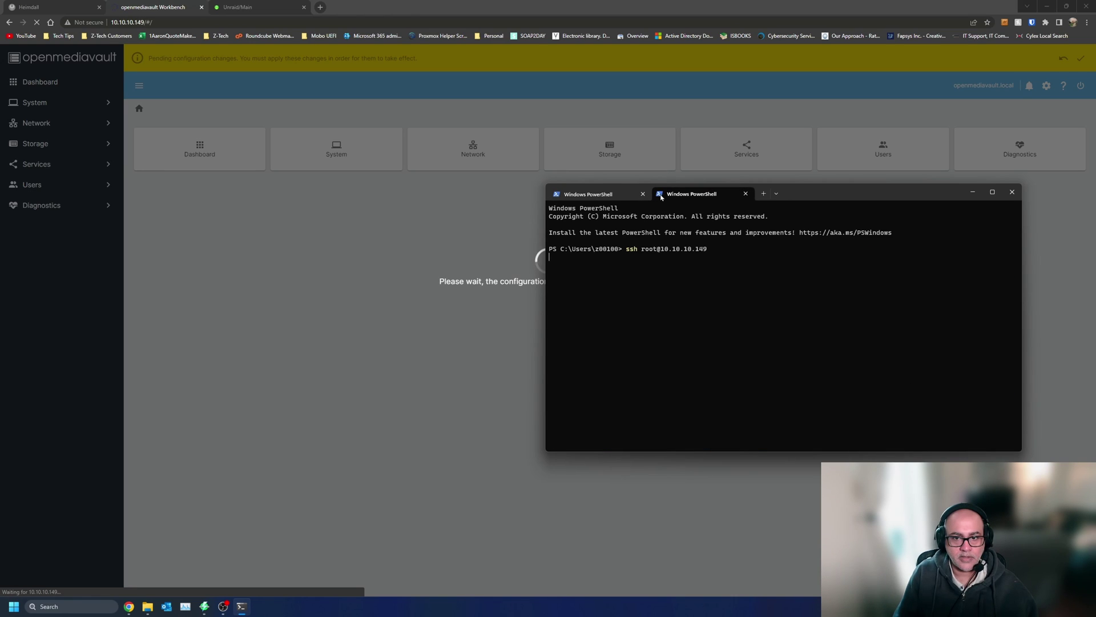
click(204, 606)
- Restart the Angry IP Scanner scan, discarding the previous results
click(161, 39)
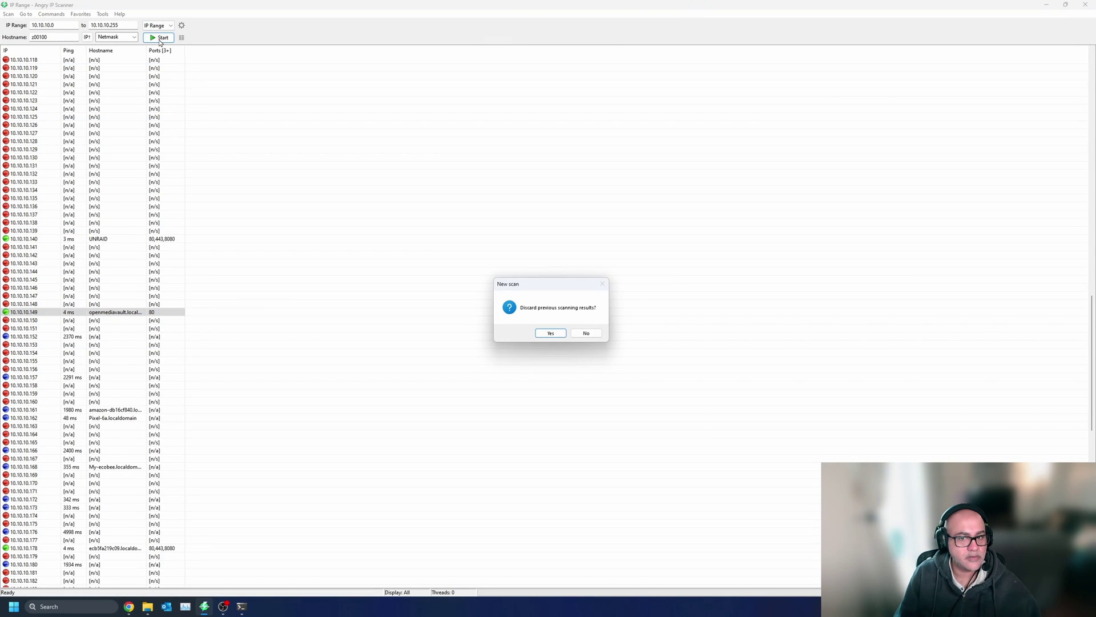
click(549, 334)
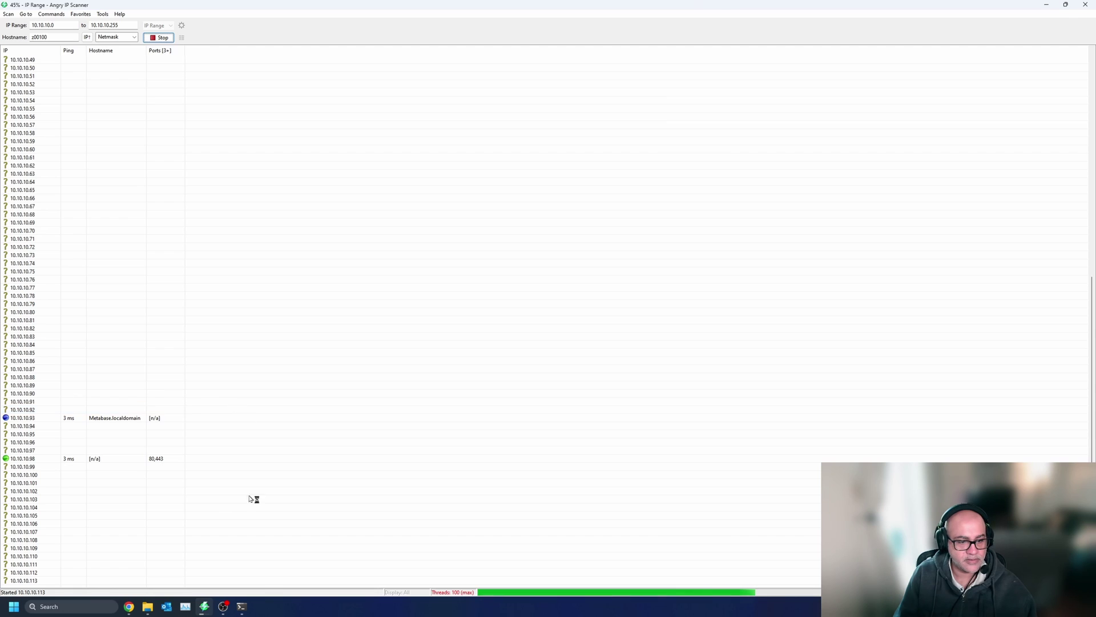
click(249, 609)
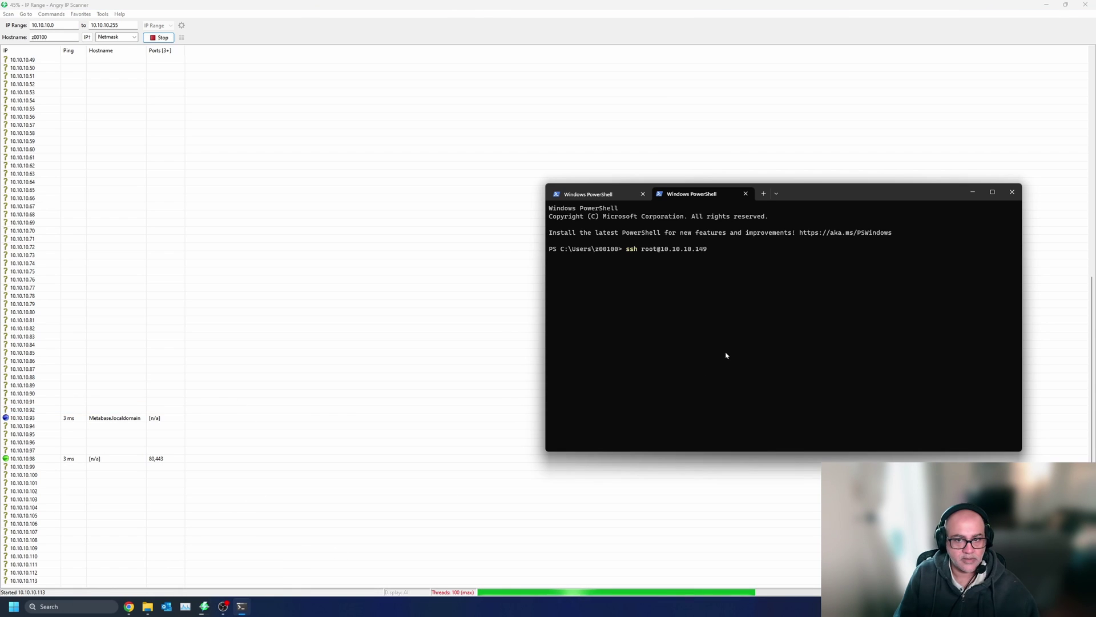
- Abort the hung ssh to 10.10.10.149 and recall the command for editing
key(ctrl+c)
key(Up)
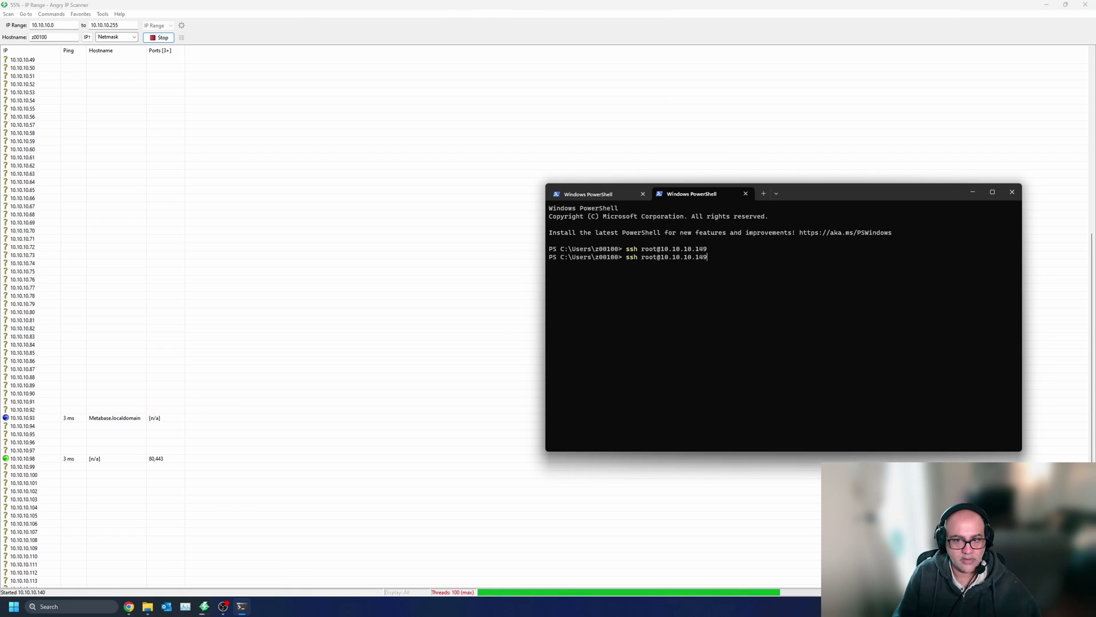
key(ctrl+c)
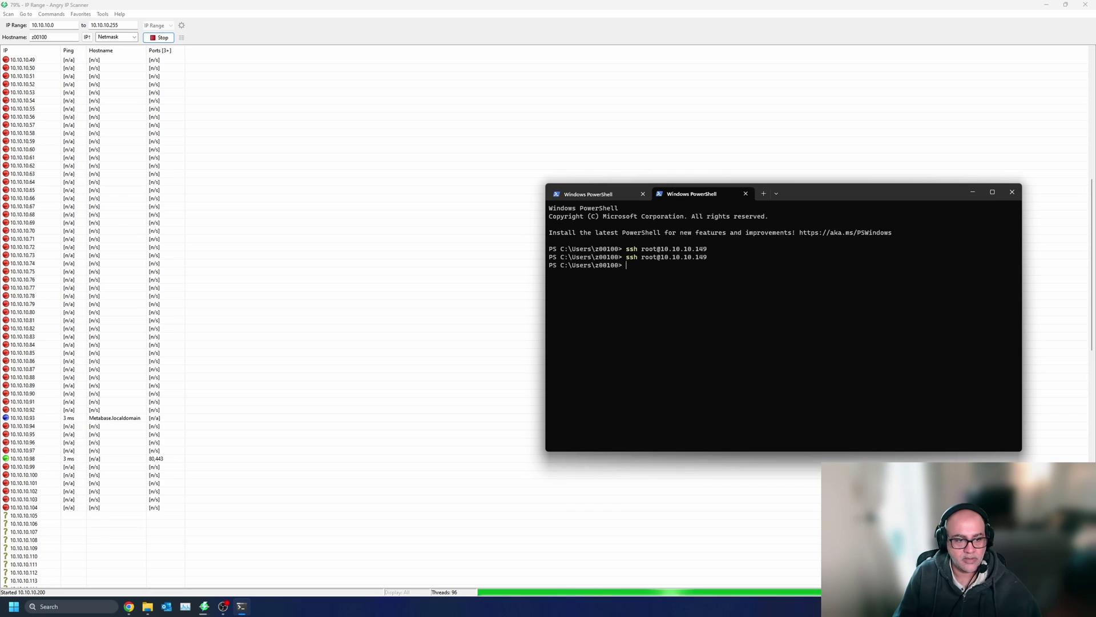
scroll(207, 442, down, 6)
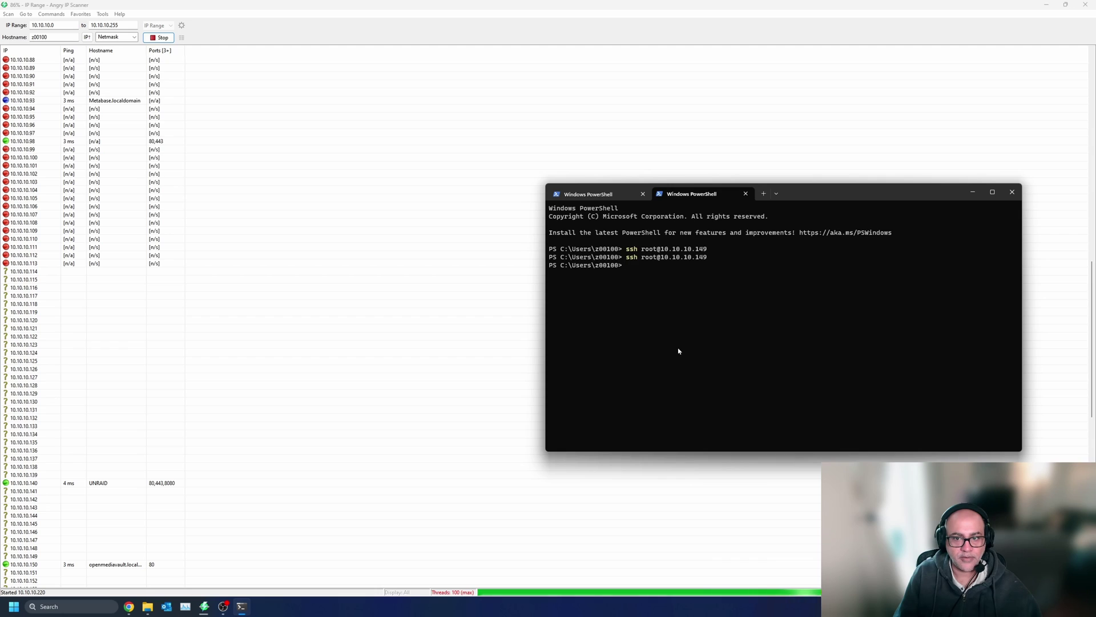
key(Up)
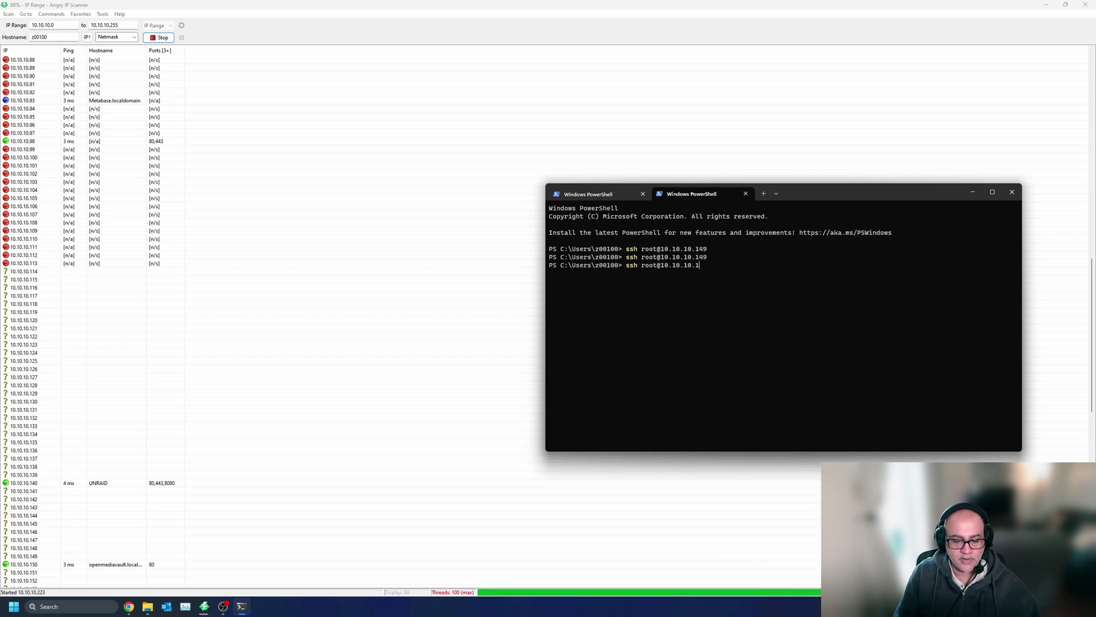
- SSH in as root to 10.10.10.150, accepting the host key and entering the password
text(50)
key(Return)
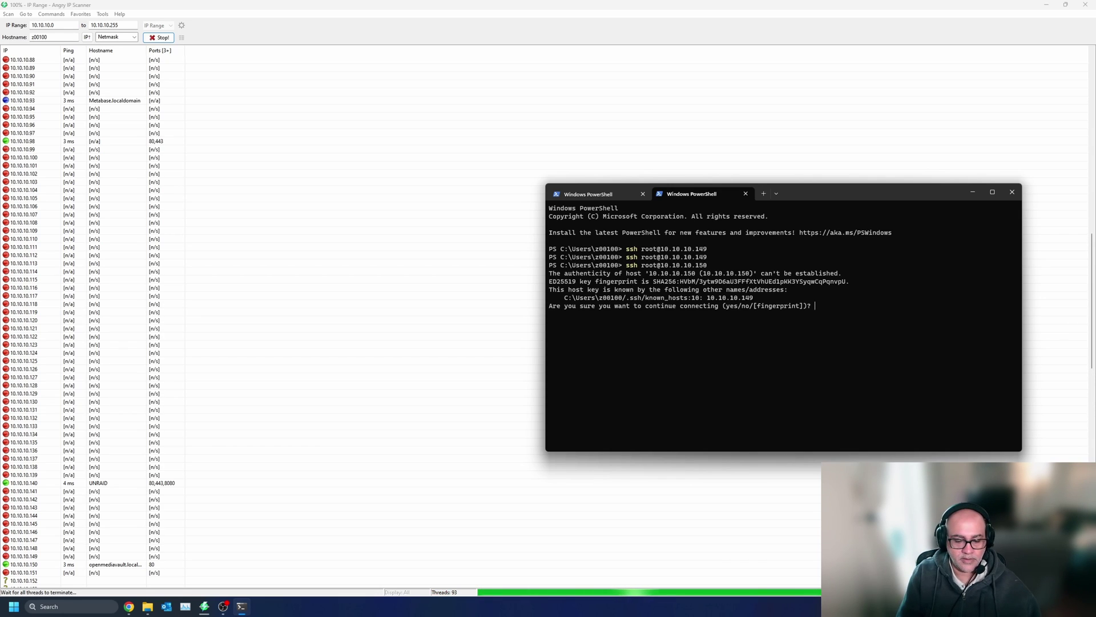
text(yes)
key(Return)
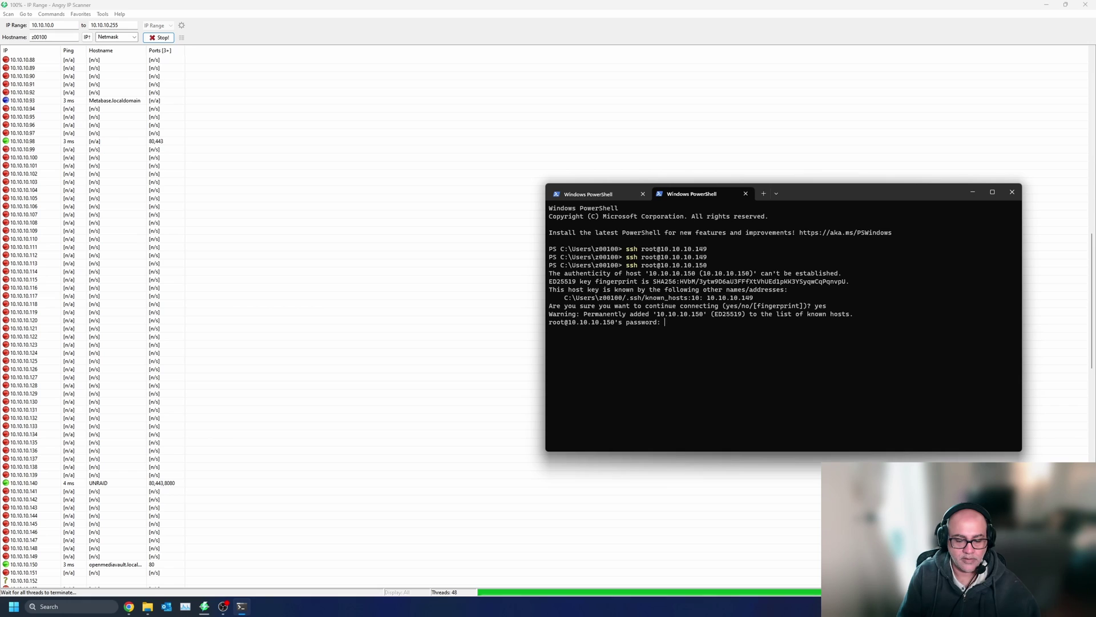
key(Return)
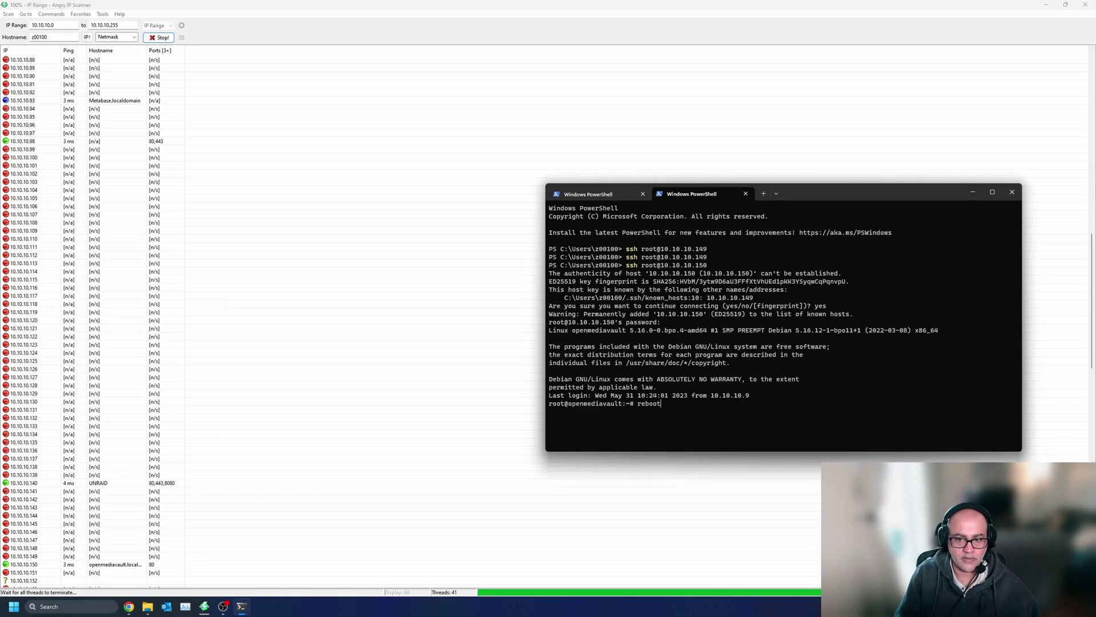
- Run htop on the NAS
key(Up)
key(Up)
key(Up)
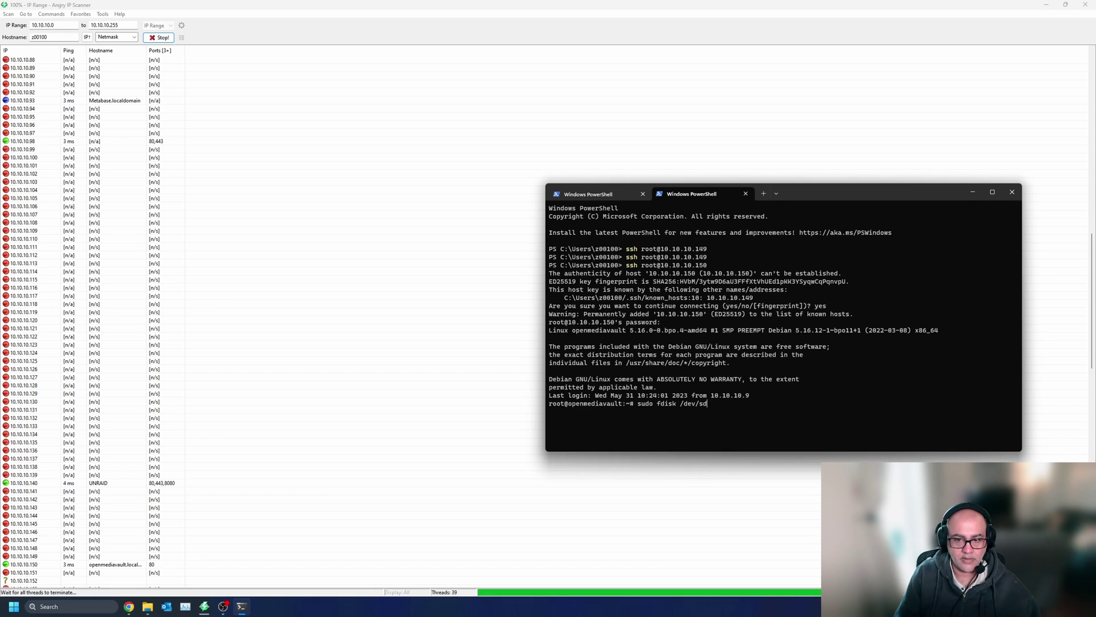
key(BackSpace)
key(BackSpace)
key(BackSpace)
key(BackSpace)
key(BackSpace)
key(BackSpace)
key(BackSpace)
key(BackSpace)
key(BackSpace)
key(BackSpace)
text(ht)
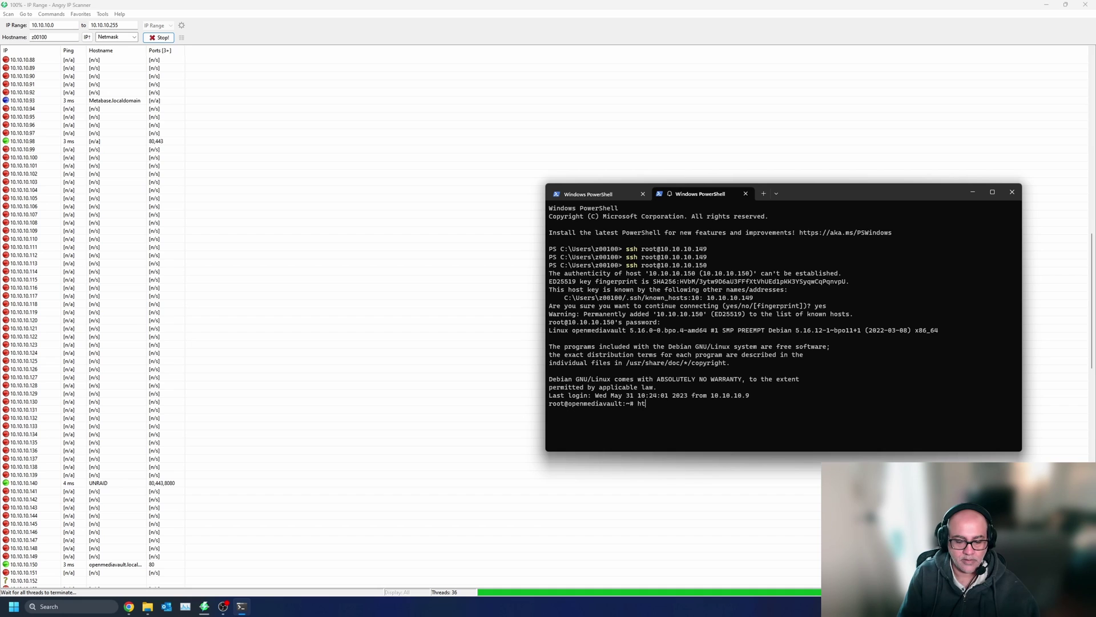
text(op)
key(Return)
- Dismiss the scan summary and close Angry IP Scanner
key(alt+Tab)
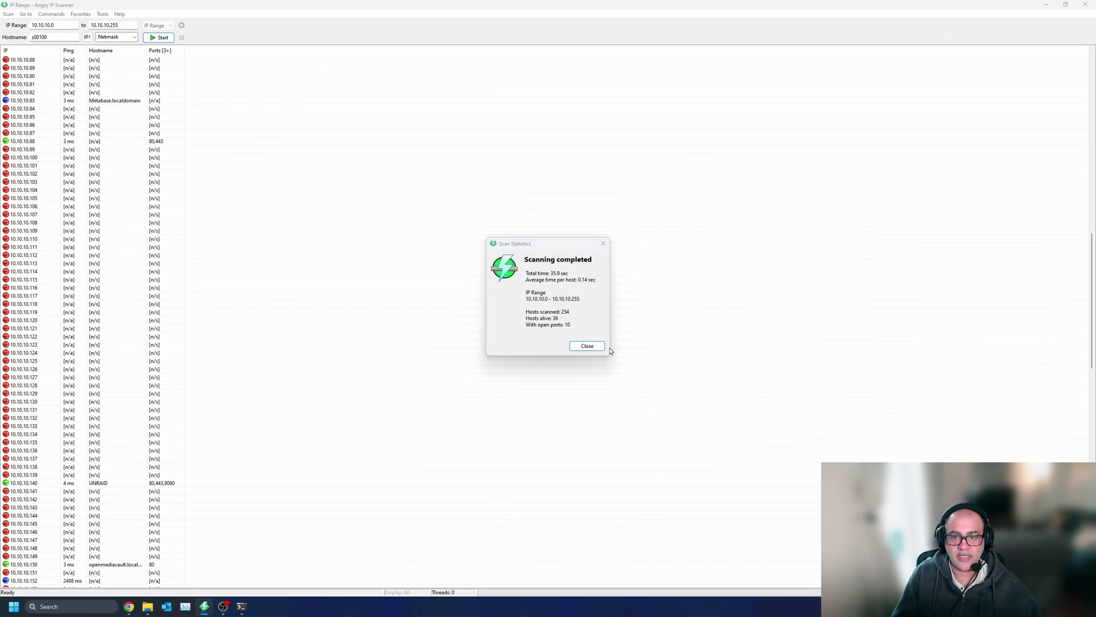
click(588, 345)
click(1086, 5)
- Google 'how to install omv extras' and open the omv-extras.org wiki result
click(340, 208)
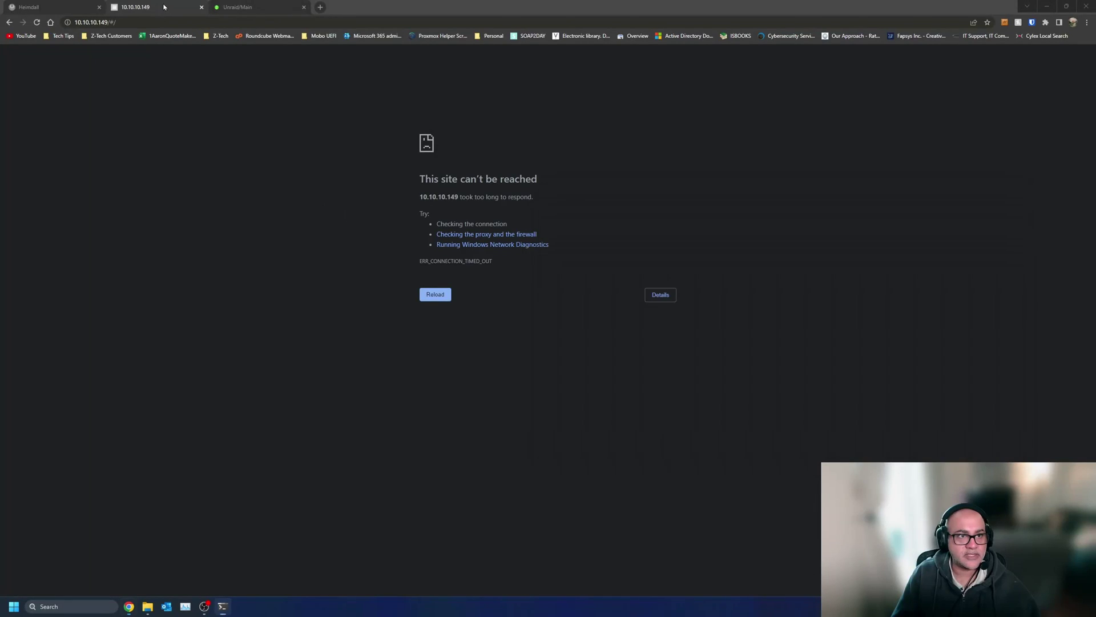
click(98, 22)
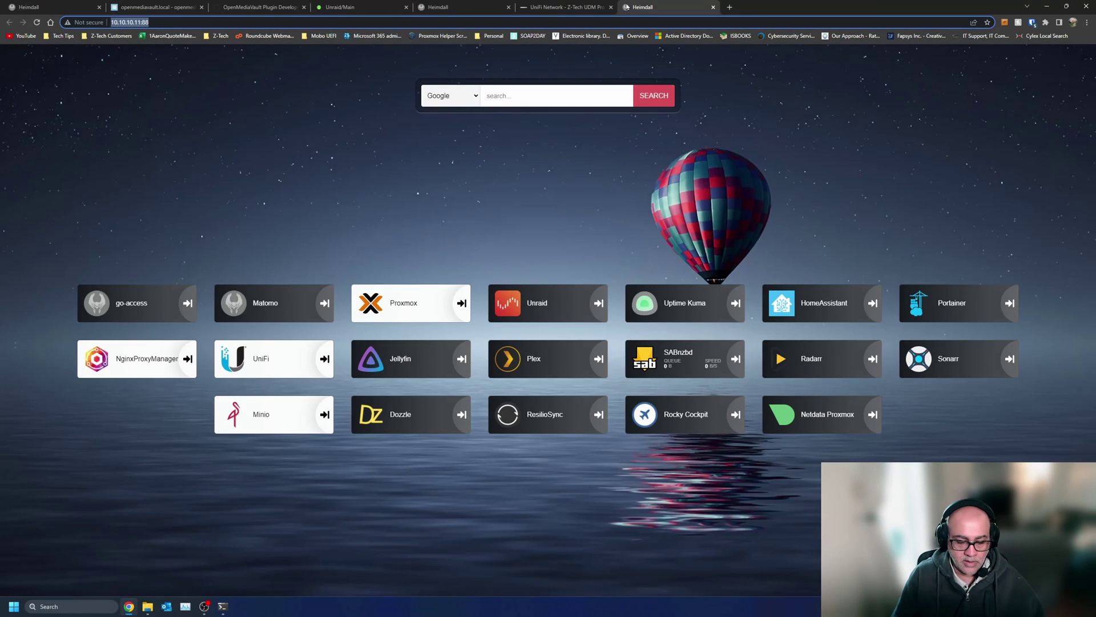
text(how to ins)
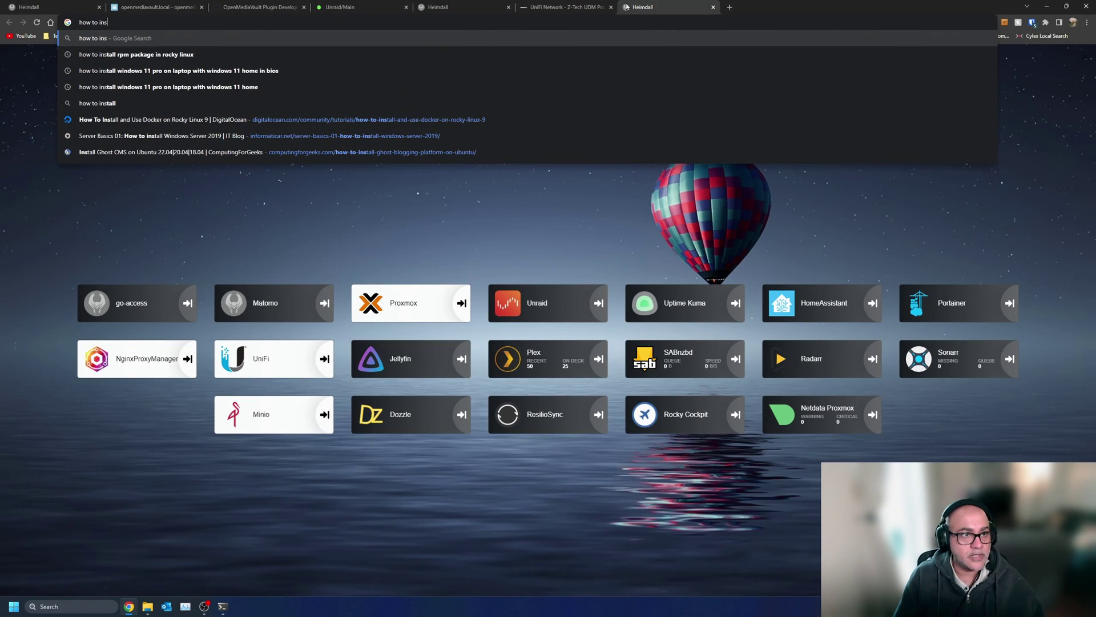
text(tall omv extras)
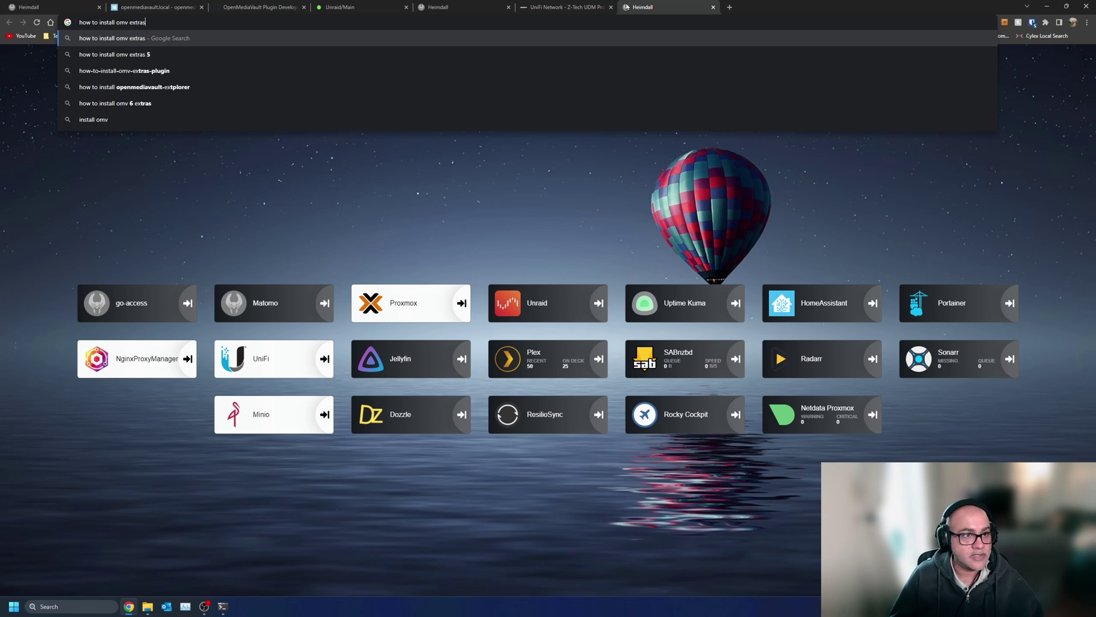
key(Return)
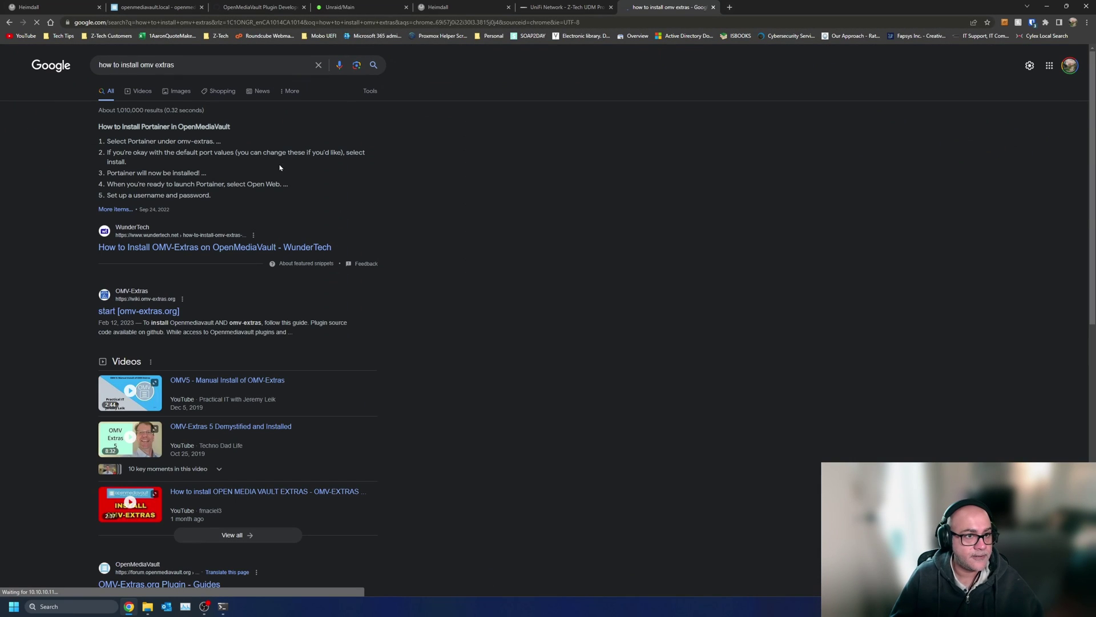
click(138, 310)
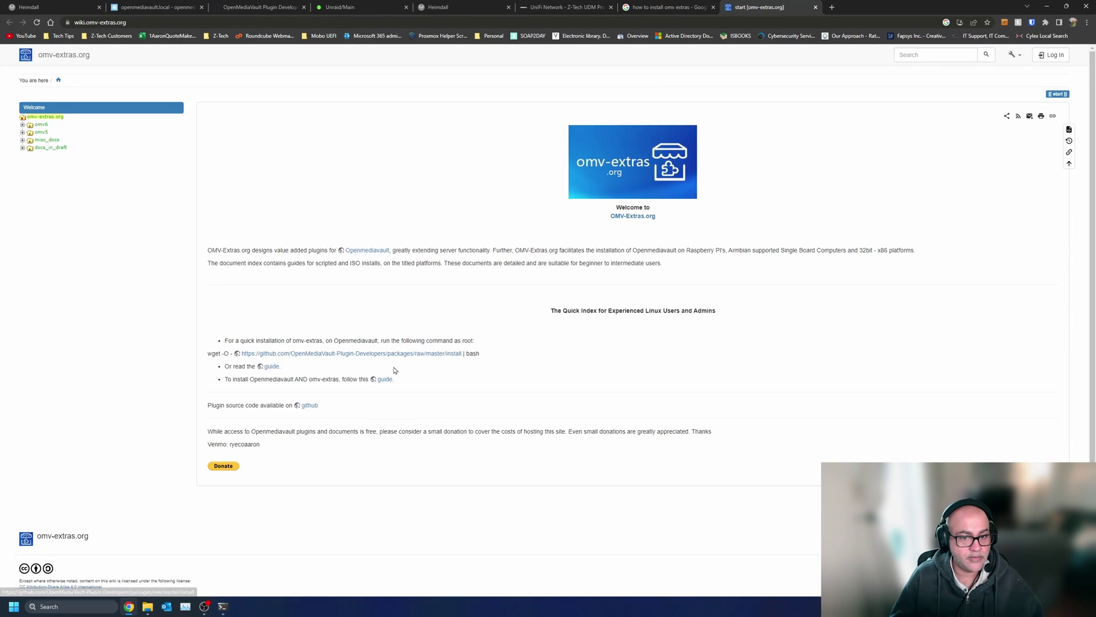
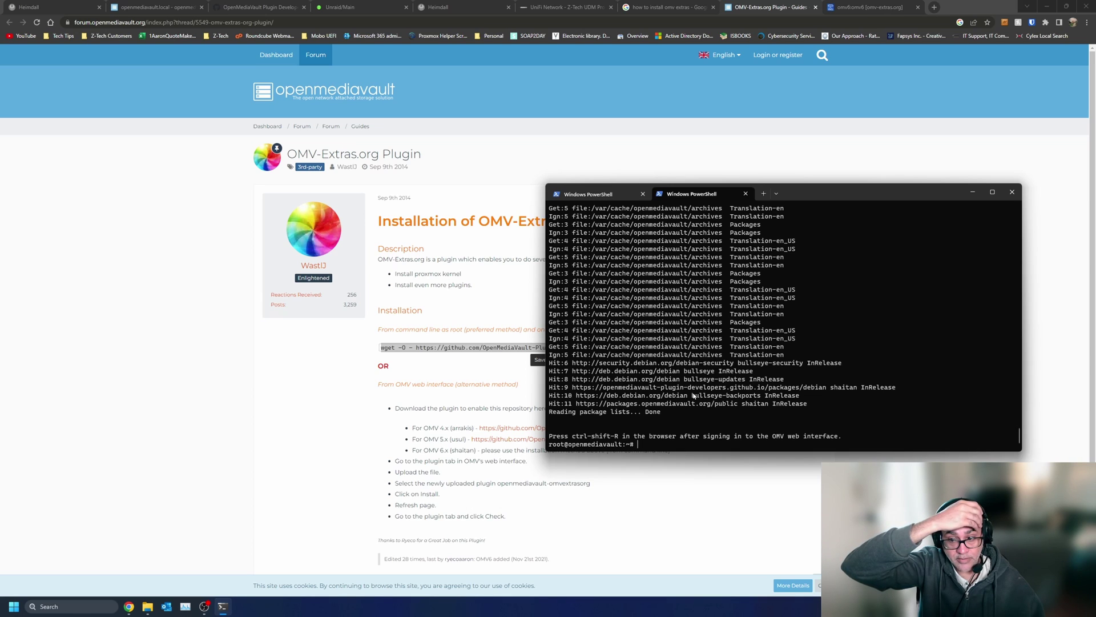
- Return to the openmediavault.local browser tab and reload the Plugins page
key(alt+Tab)
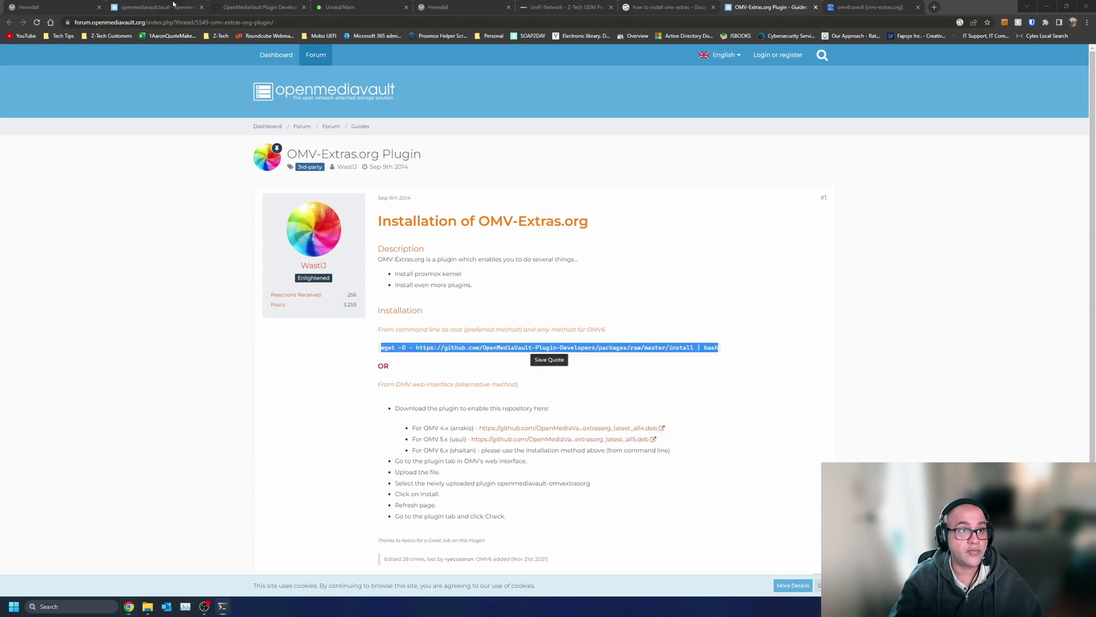
click(157, 7)
key(F5)
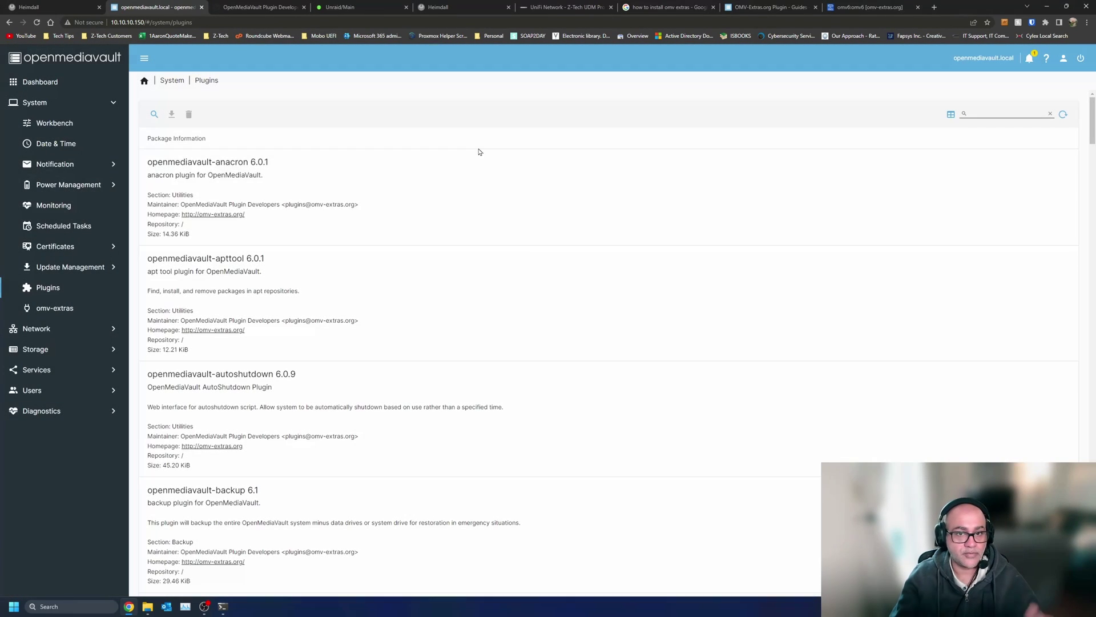
- Install the pending firmware-ath9k-htc package update from the available updates list, confirming the upgrade
click(479, 152)
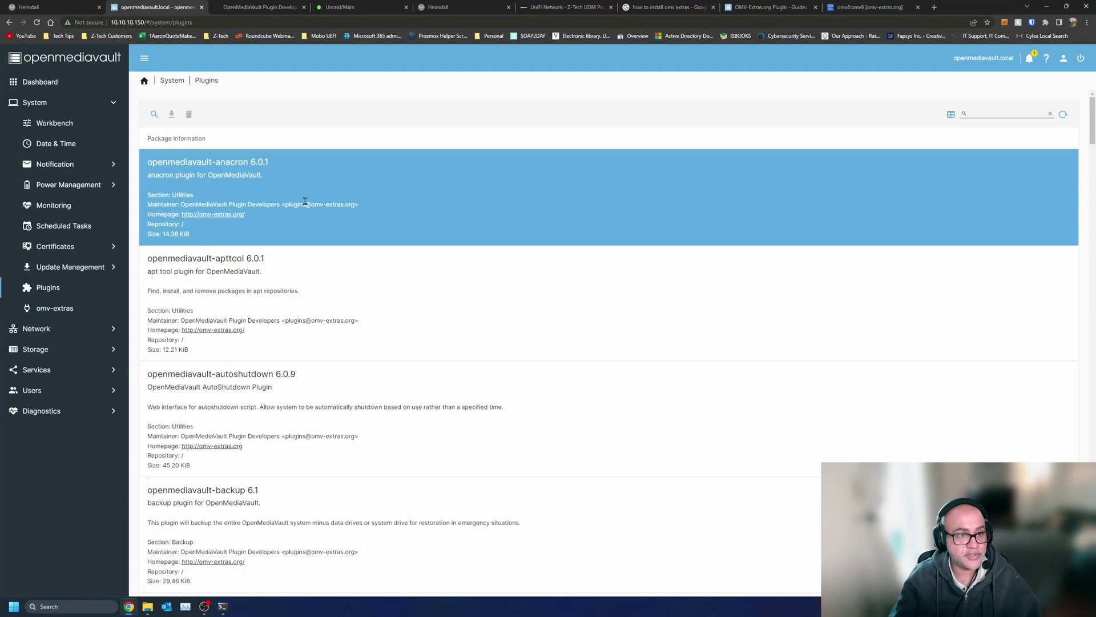
click(480, 152)
click(55, 308)
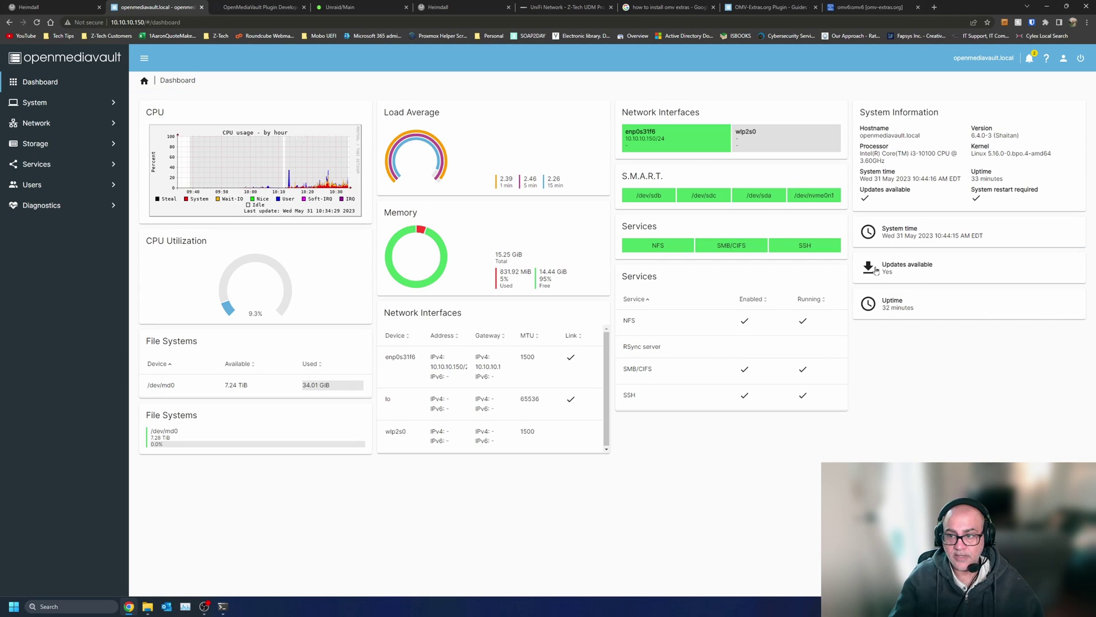
click(877, 269)
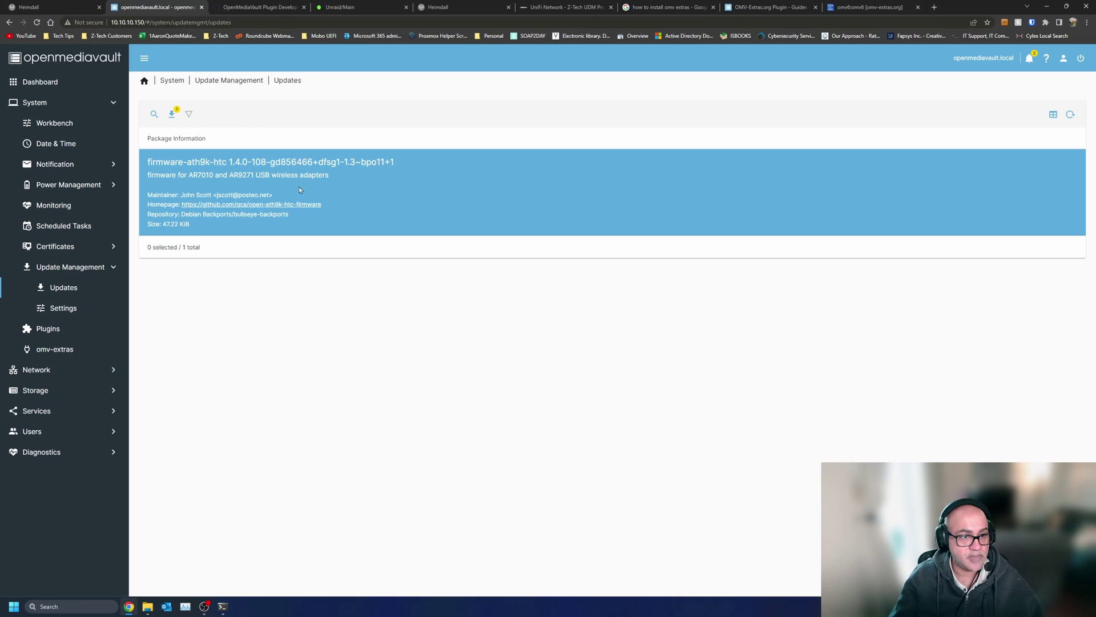
click(300, 190)
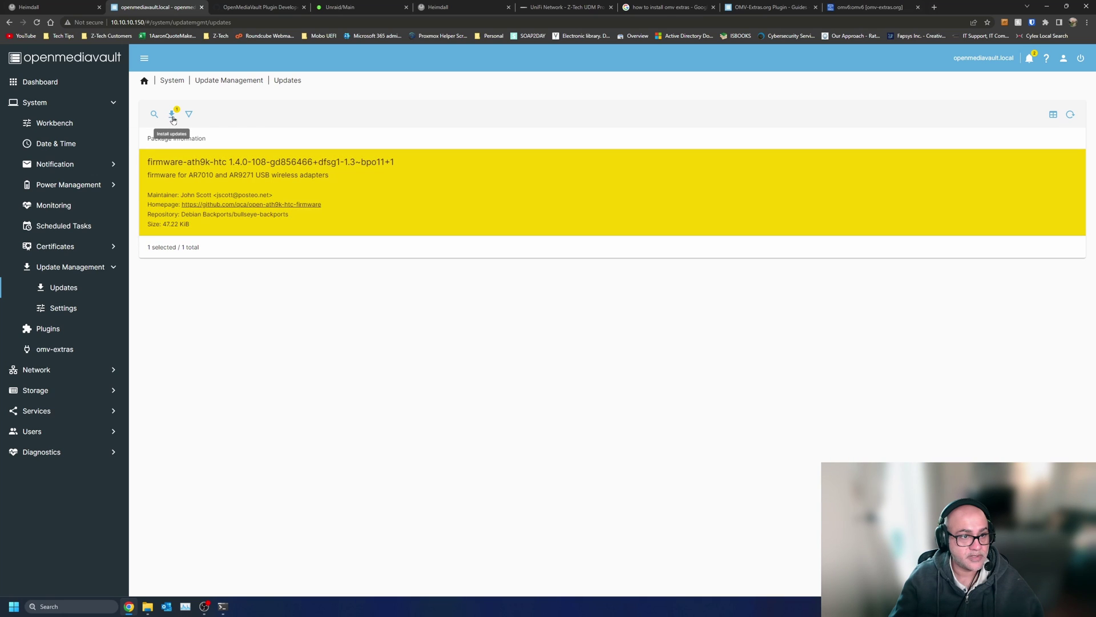
click(172, 116)
click(489, 341)
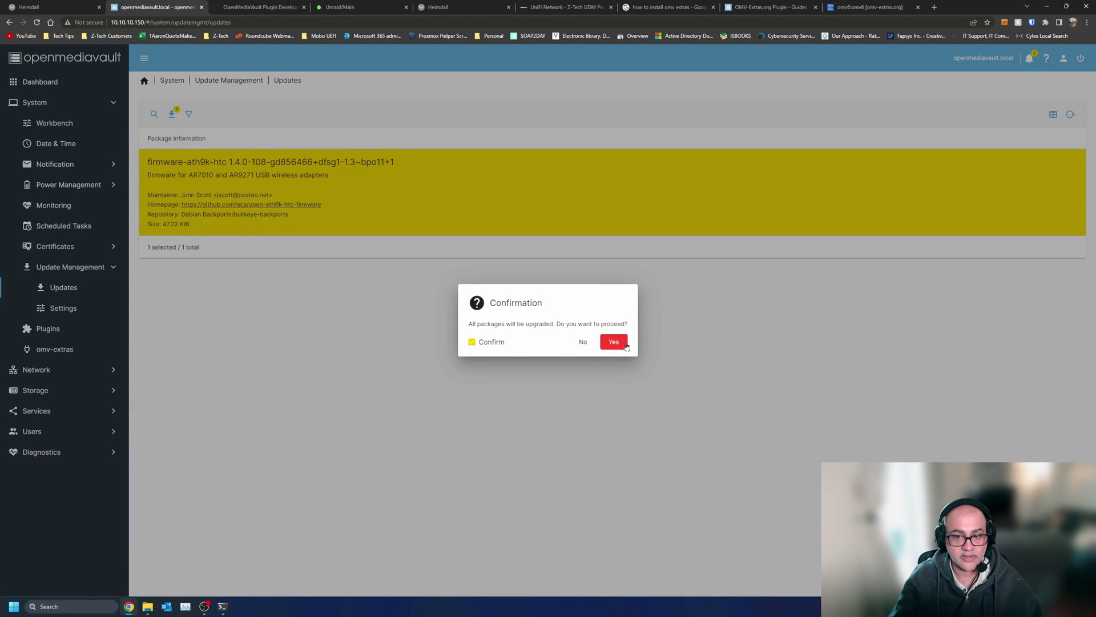
click(622, 344)
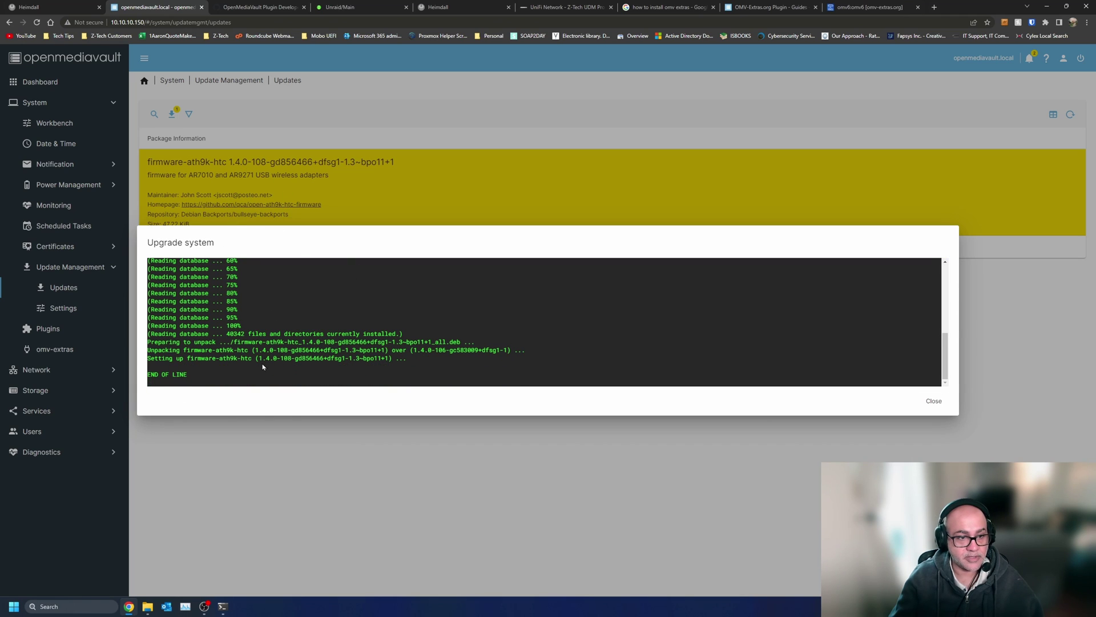
click(922, 397)
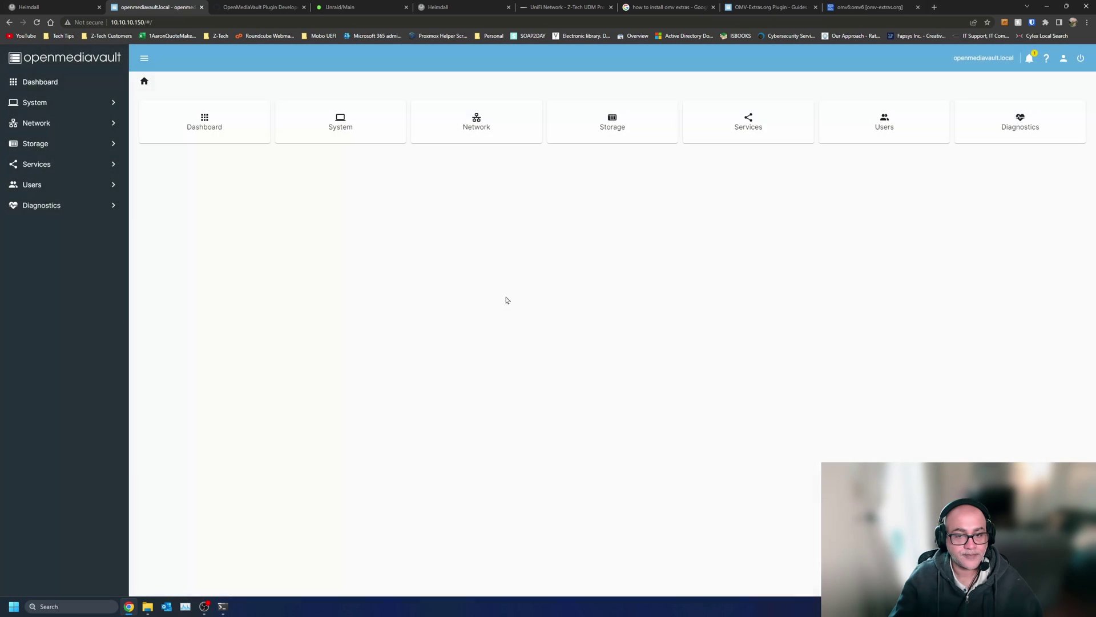
- Reboot the OpenMediaVault server from the power menu, confirming the reboot
click(1081, 58)
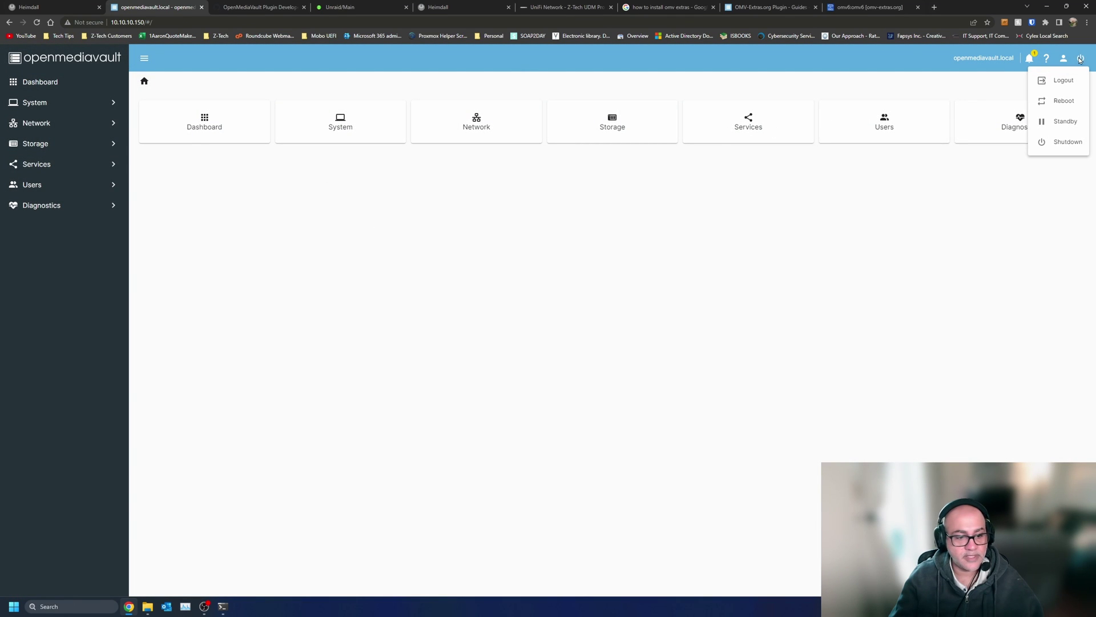
click(1071, 110)
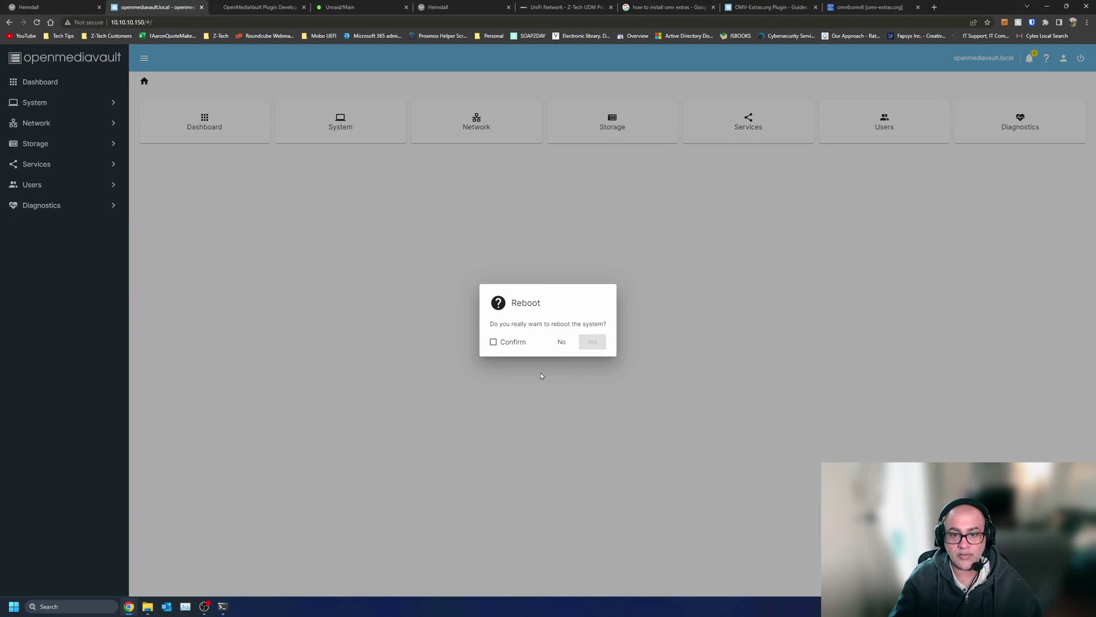
click(519, 344)
click(594, 343)
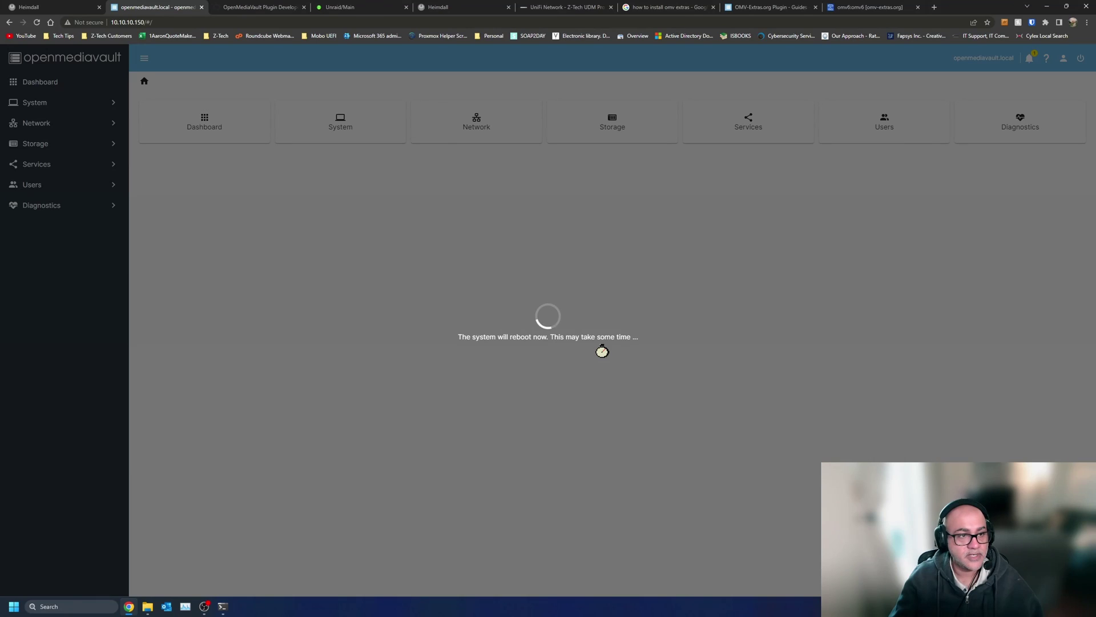
- Log back in to the OpenMediaVault web interface and dismiss the password-manager save prompt
mouse_move(223, 606)
click(257, 563)
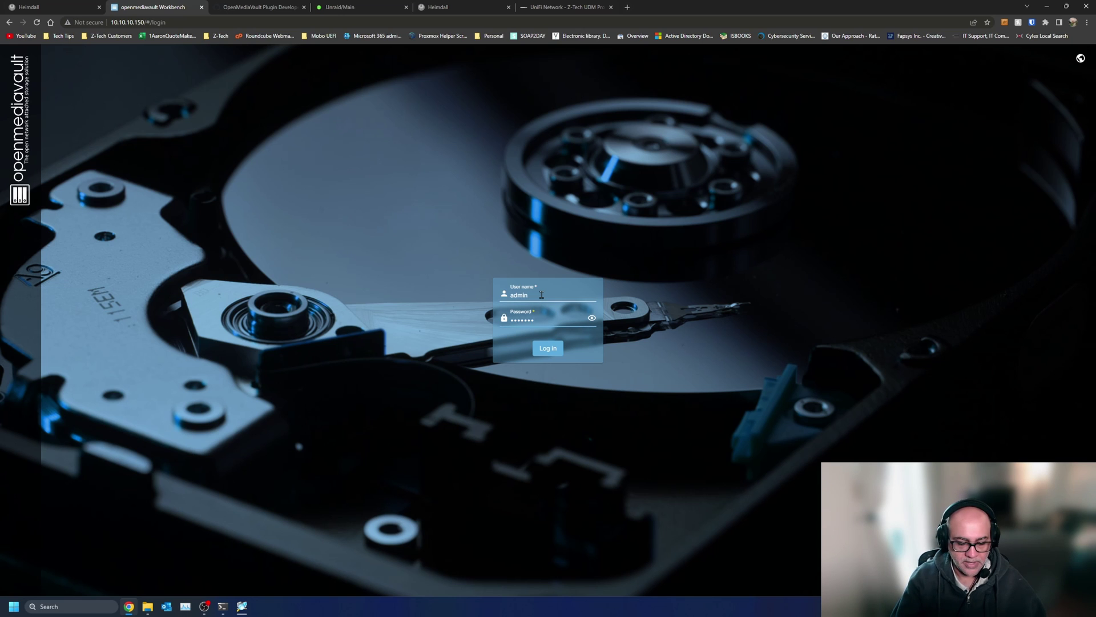
key(Return)
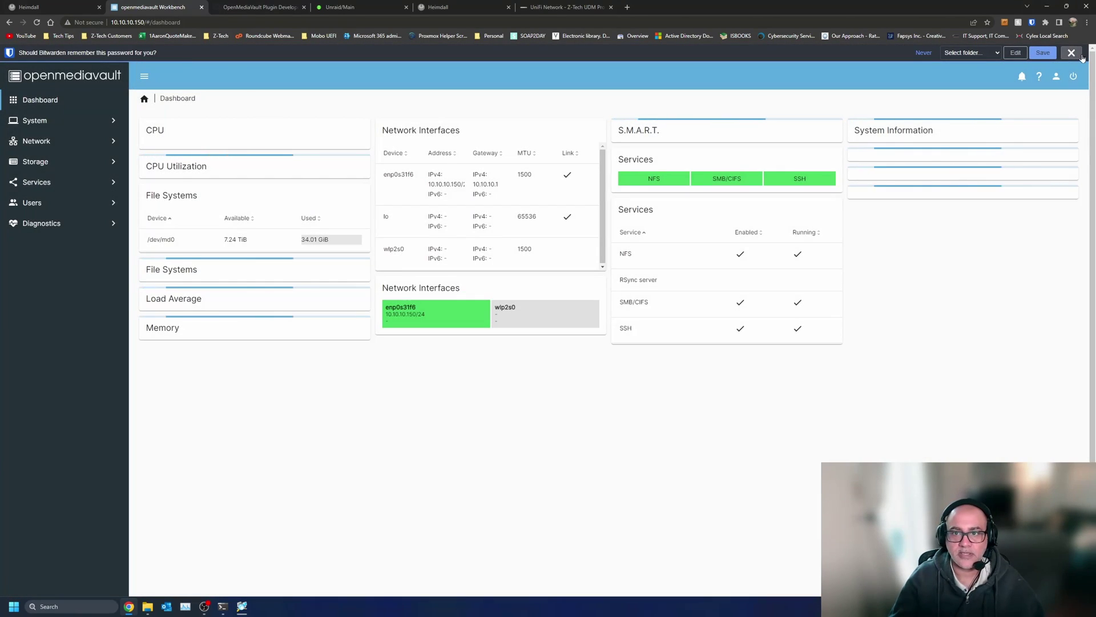
click(1078, 54)
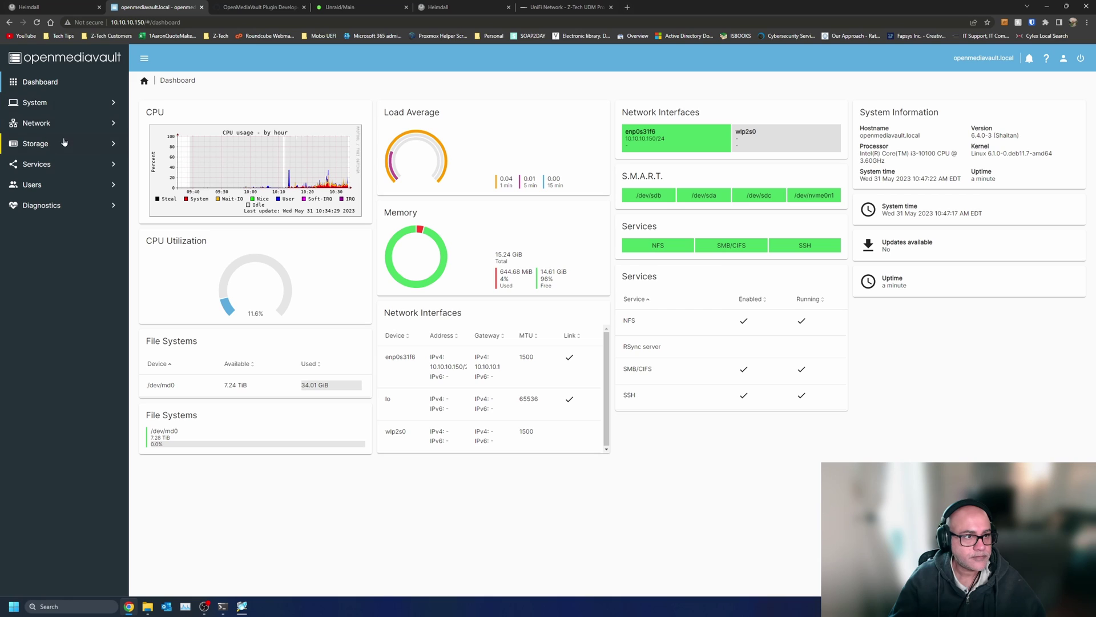
- Navigate to System > omv-extras > Update Management > Plugins
click(72, 102)
click(80, 309)
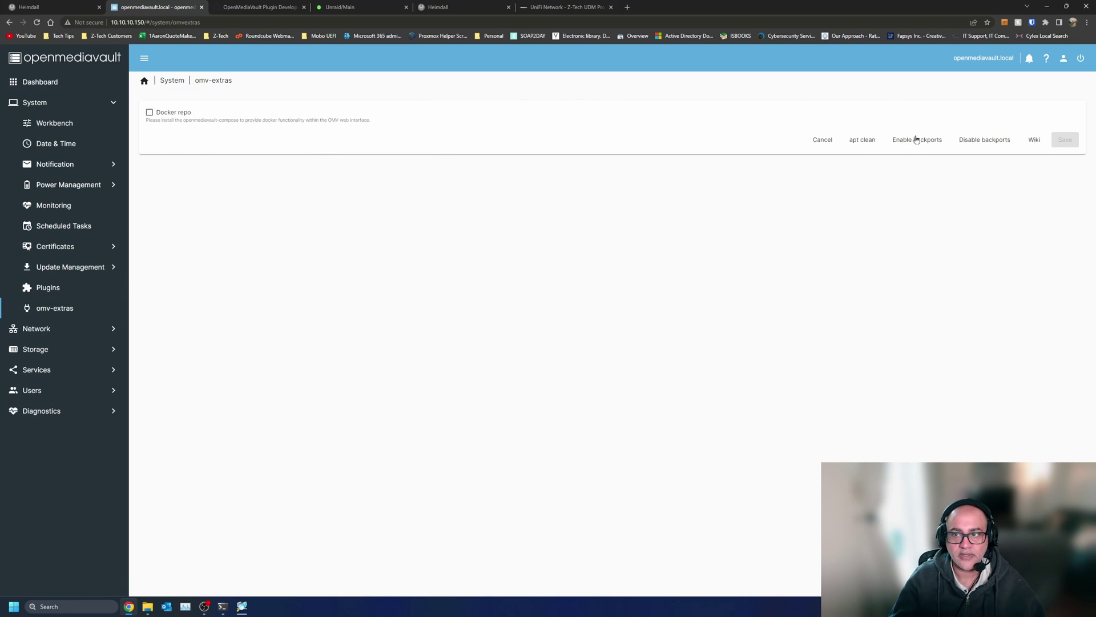
click(110, 264)
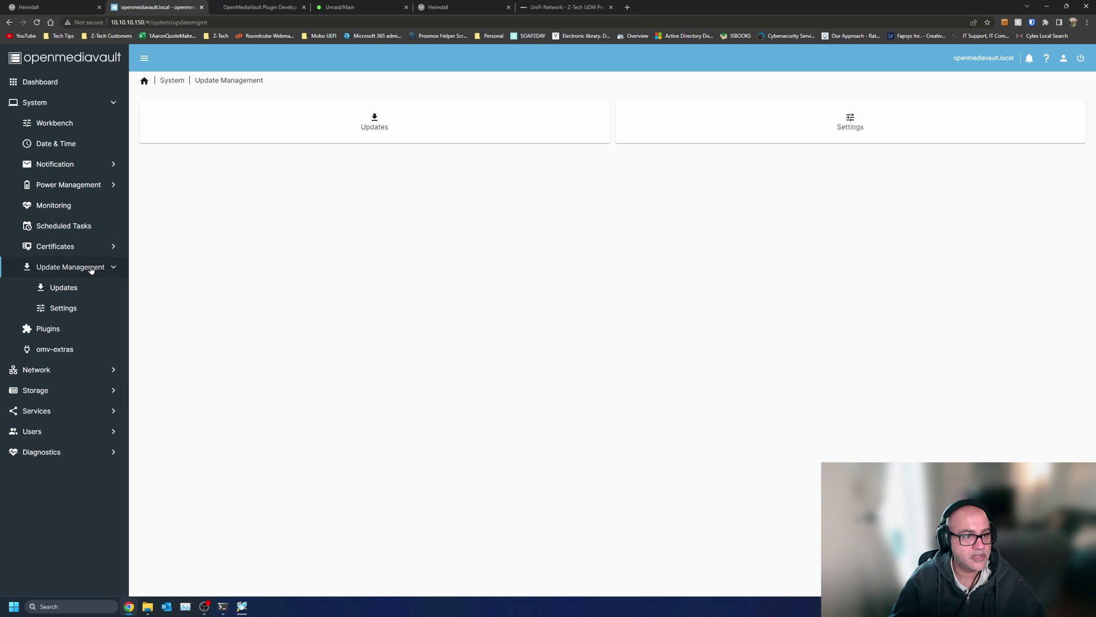
click(57, 332)
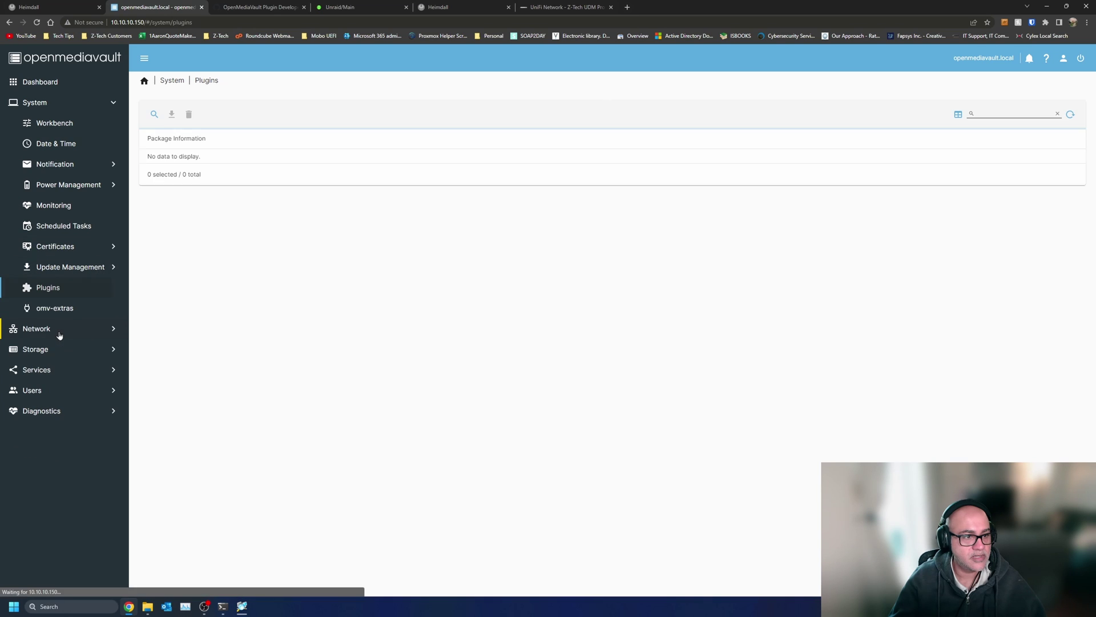
click(339, 303)
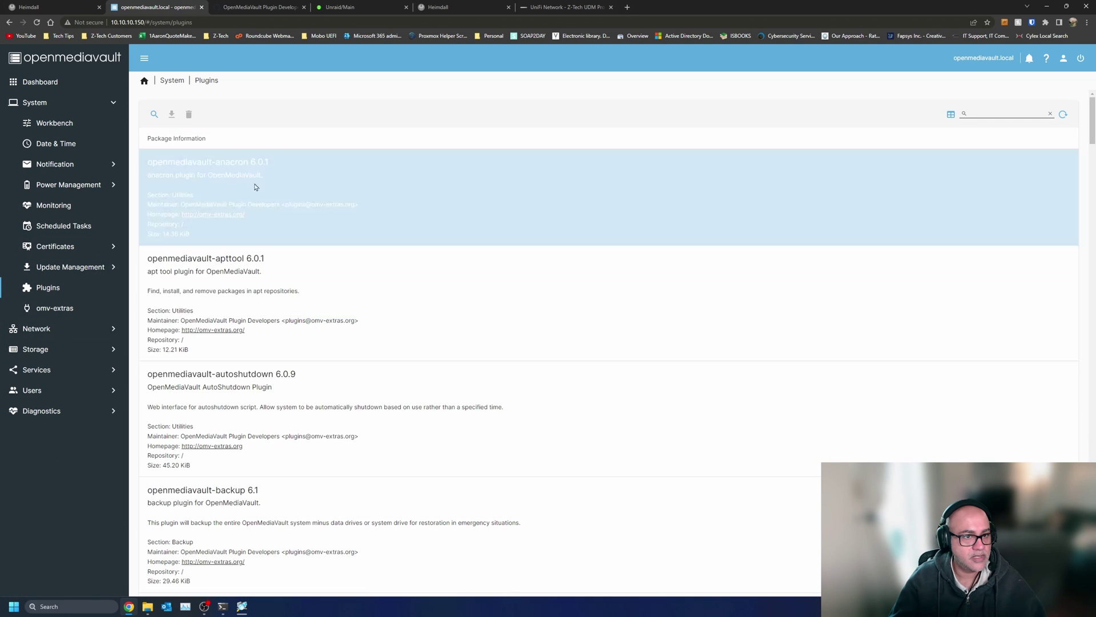
- Scroll through the 45 available plugins down to openmediavault-zfs
scroll(349, 248, down, 3)
scroll(349, 248, down, 6)
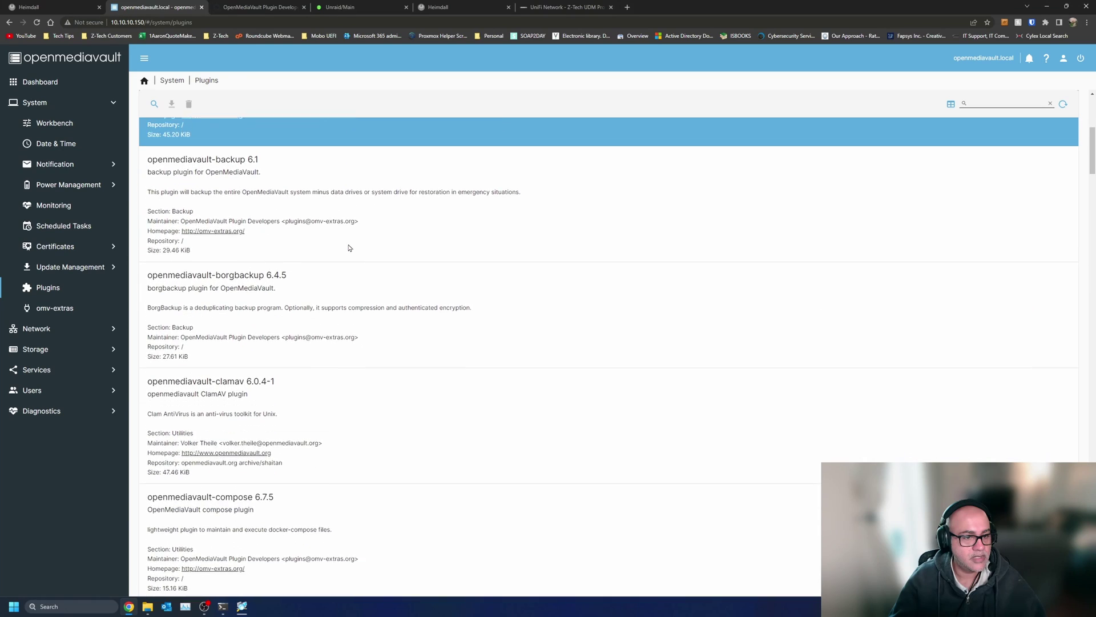
scroll(349, 248, down, 2)
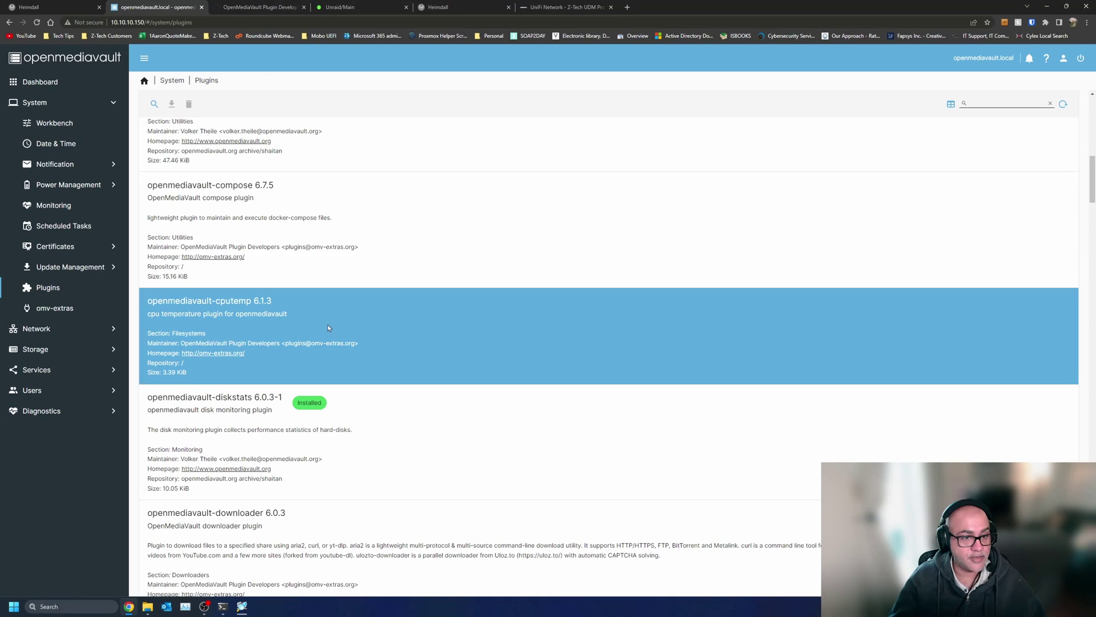
scroll(334, 273, up, 15)
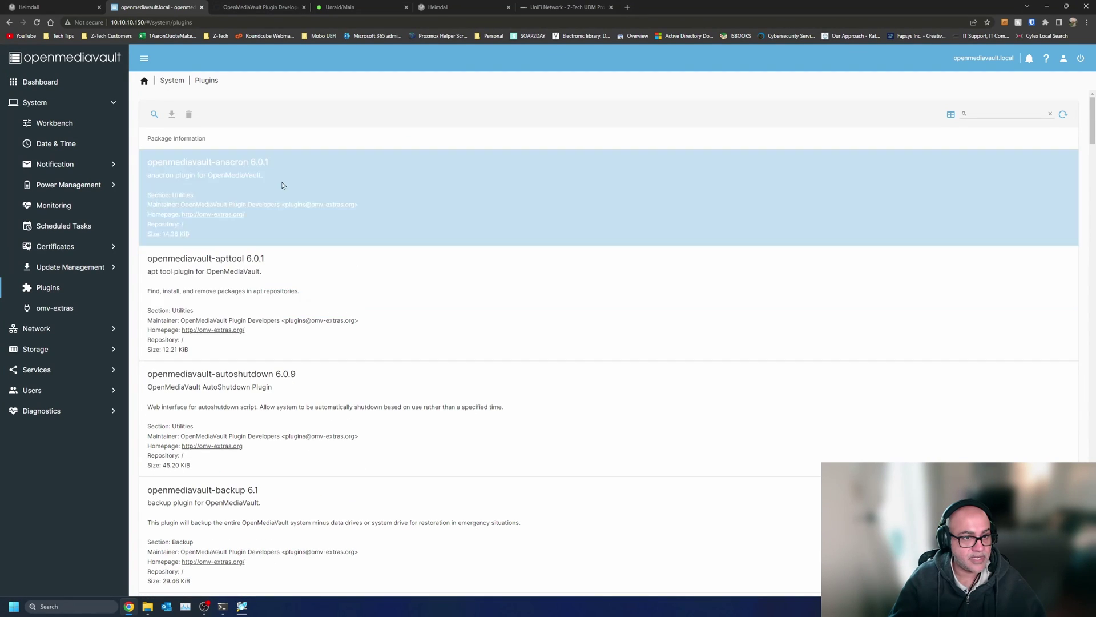
scroll(320, 263, down, 12)
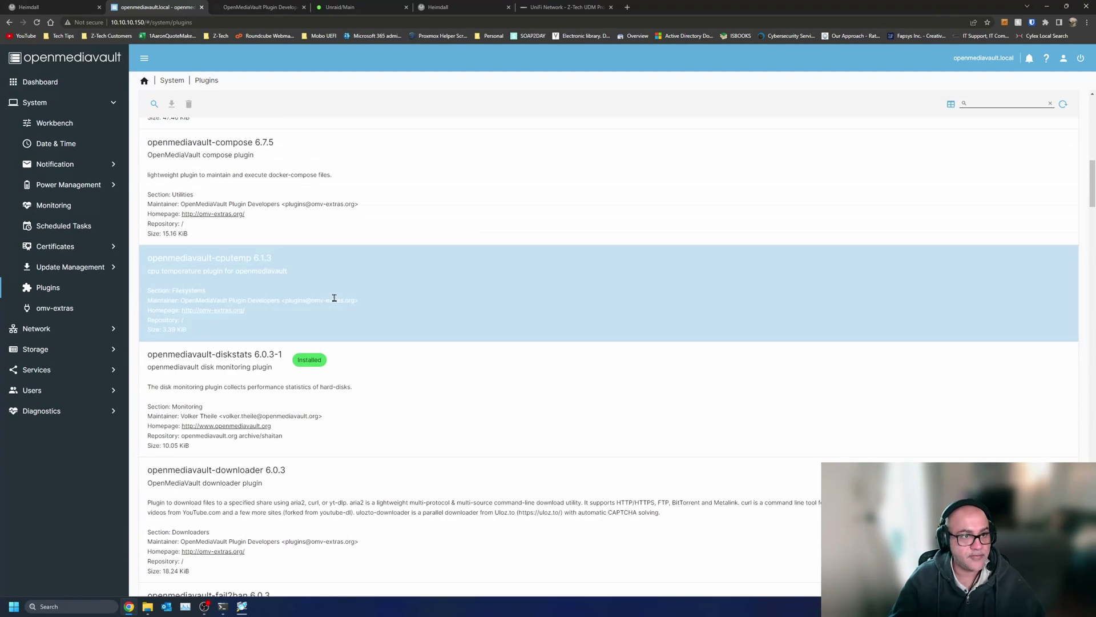
scroll(335, 298, down, 20)
scroll(336, 301, down, 20)
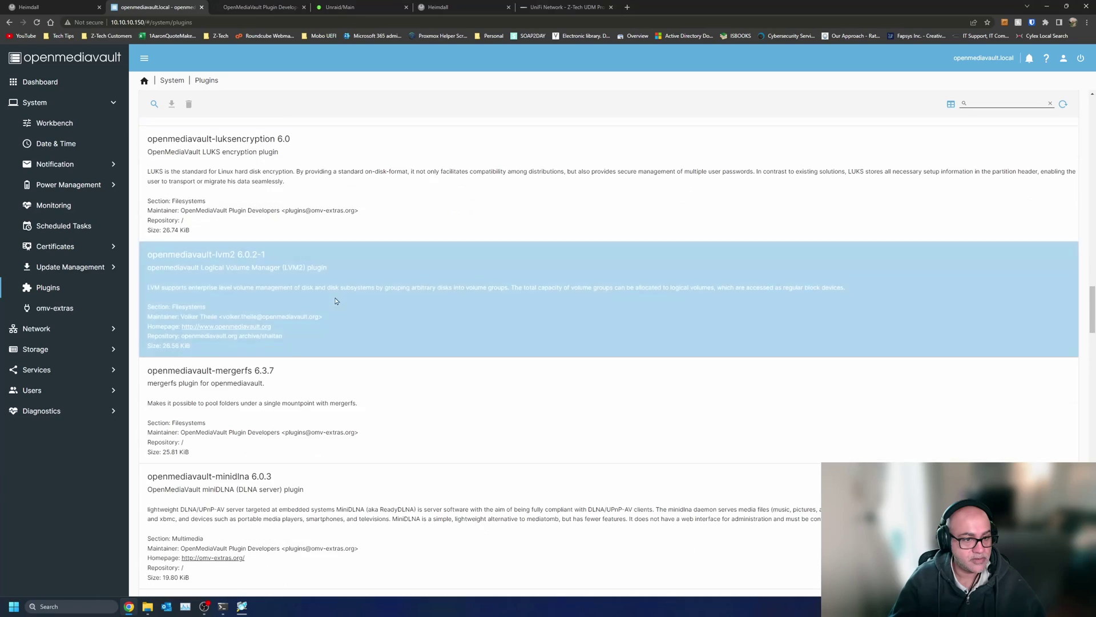
scroll(335, 301, down, 20)
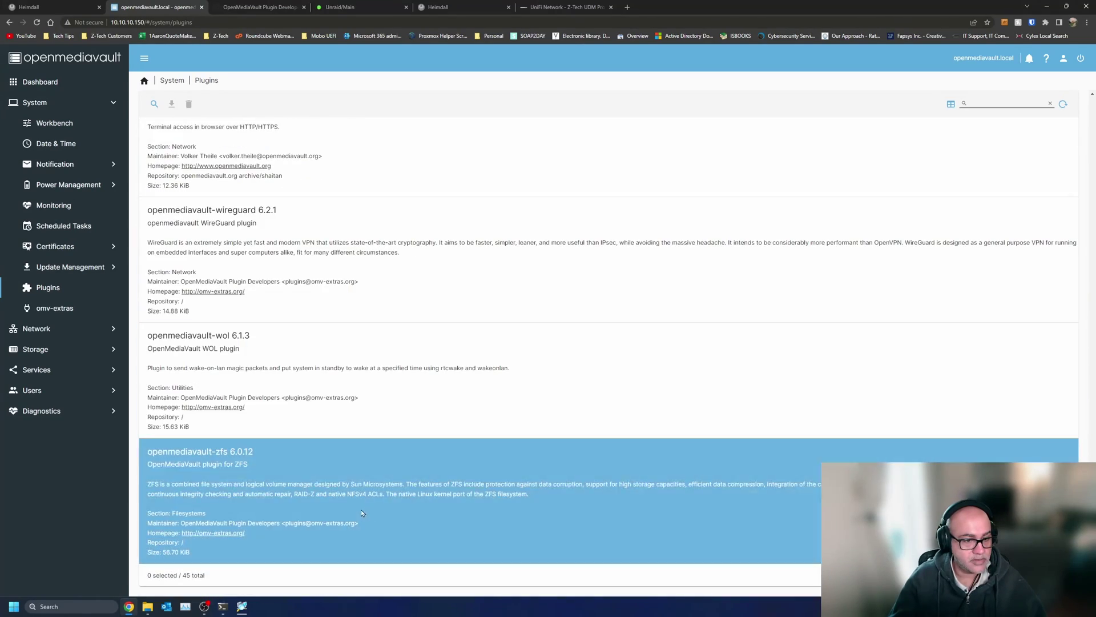
scroll(321, 493, up, 7)
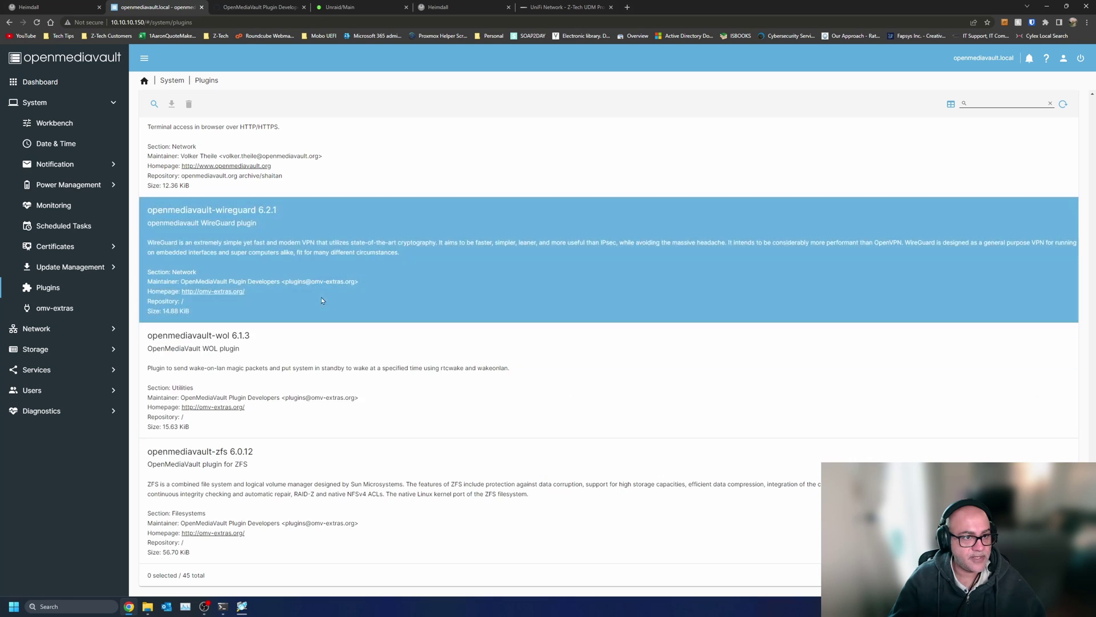
scroll(384, 347, up, 4)
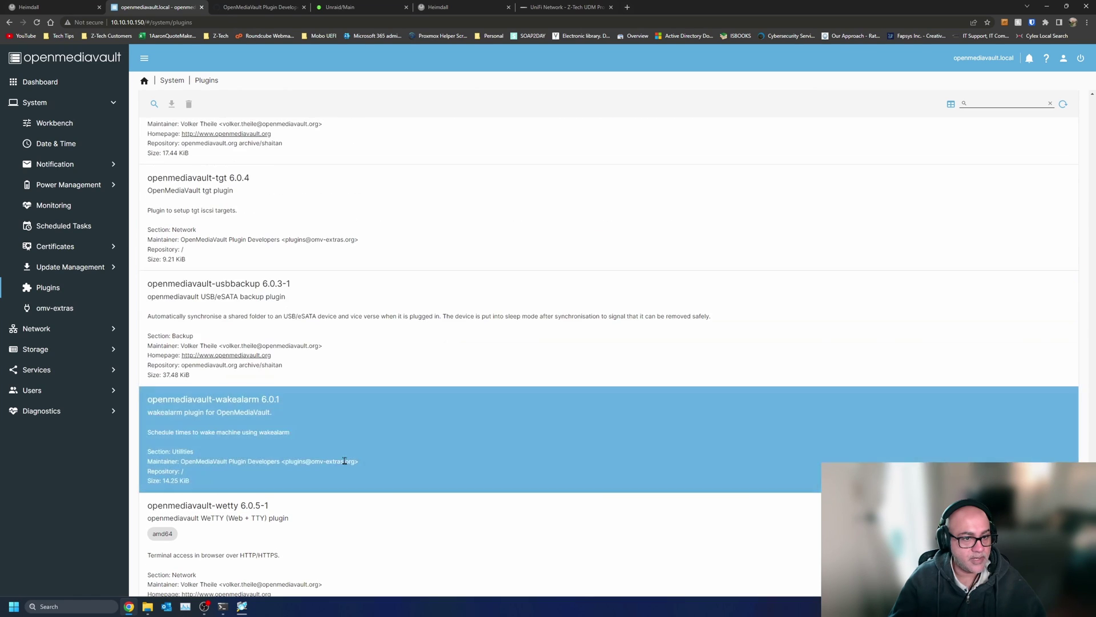
scroll(345, 341, up, 6)
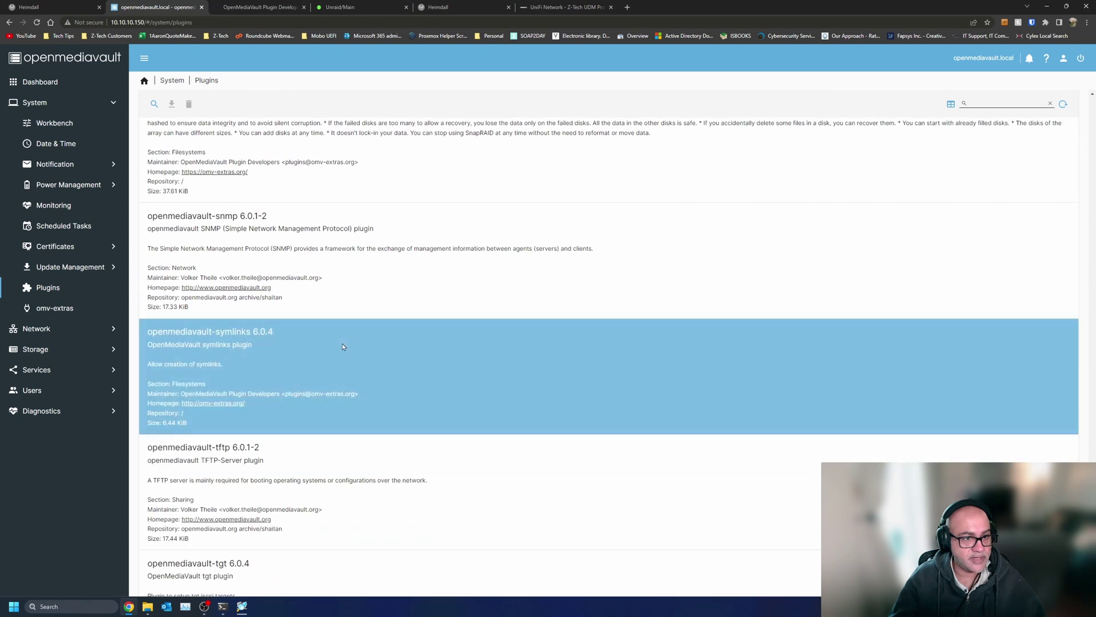
scroll(416, 437, down, 8)
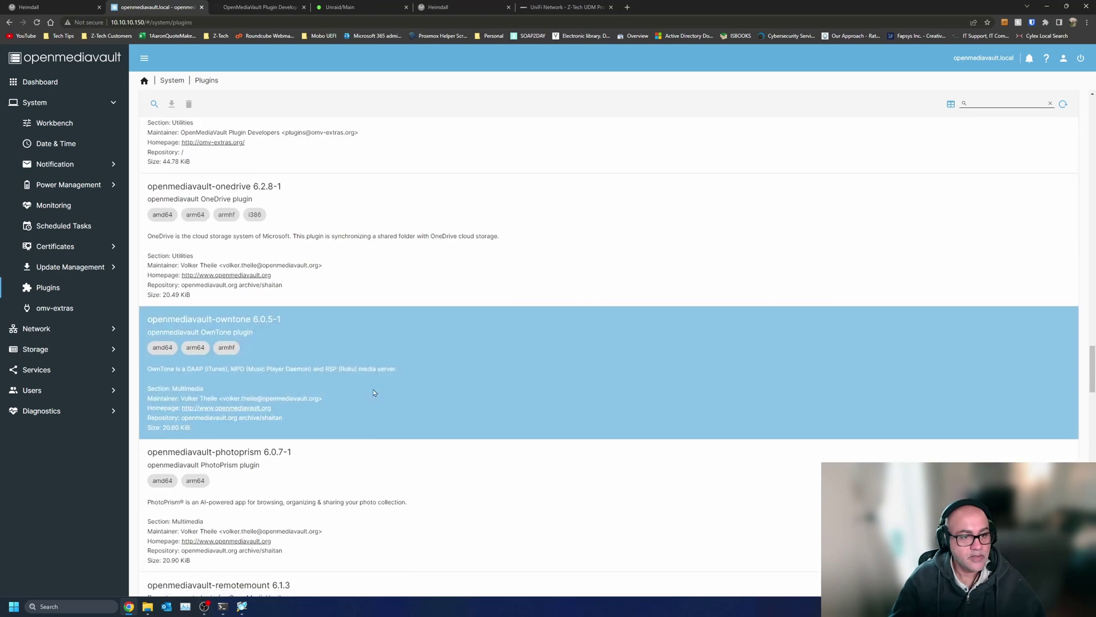
scroll(370, 404, down, 8)
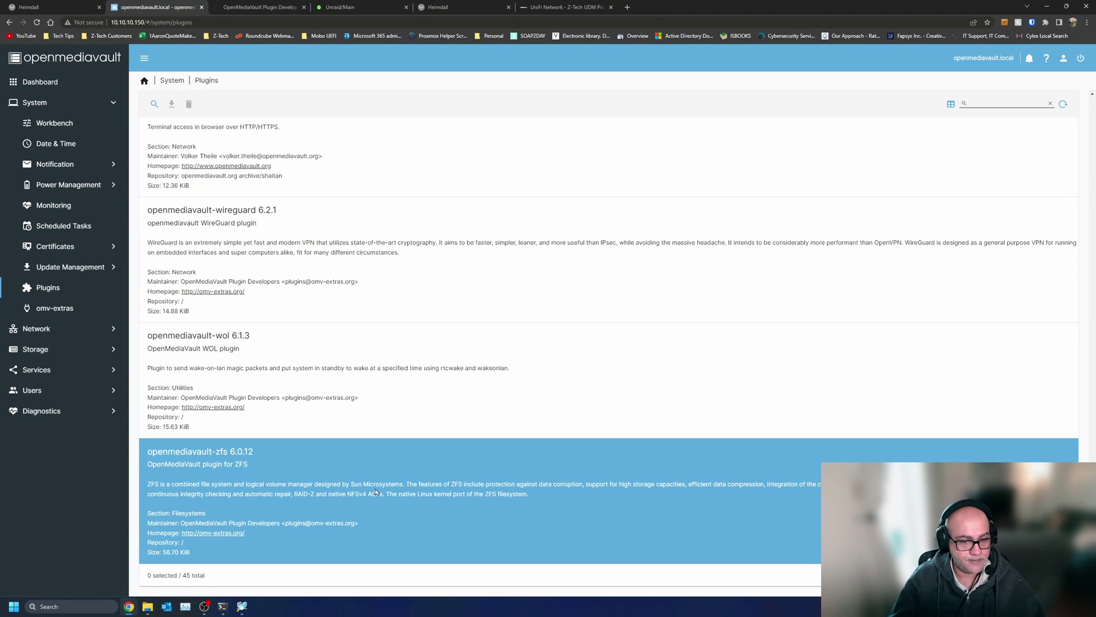
- Install the openmediavault-zfs 6.0.12 plugin, confirming the installation
click(376, 492)
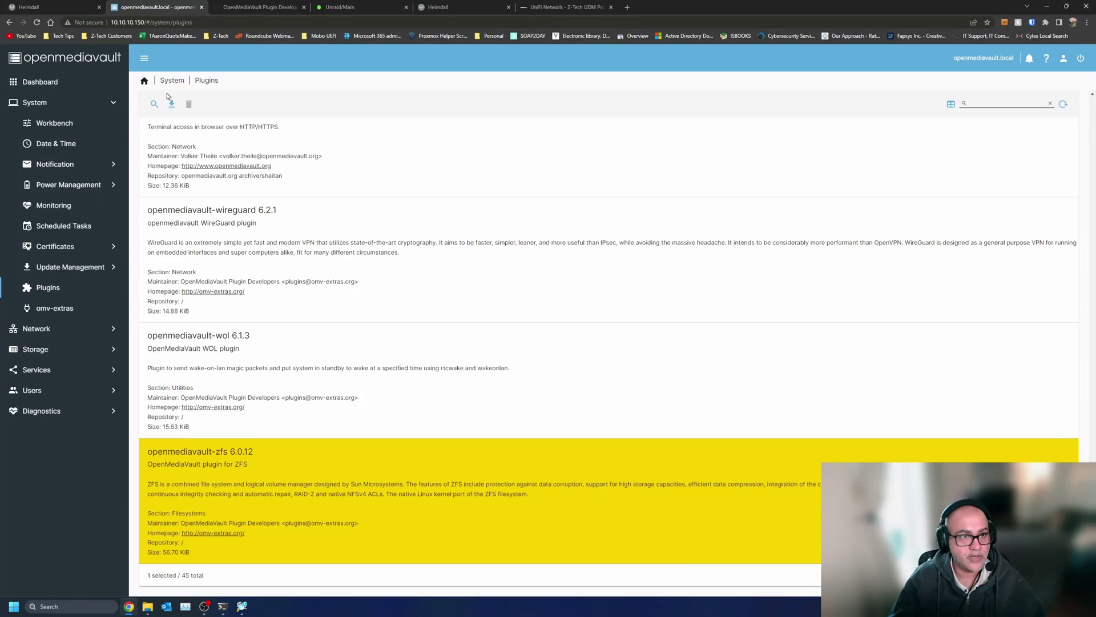
click(173, 104)
click(496, 341)
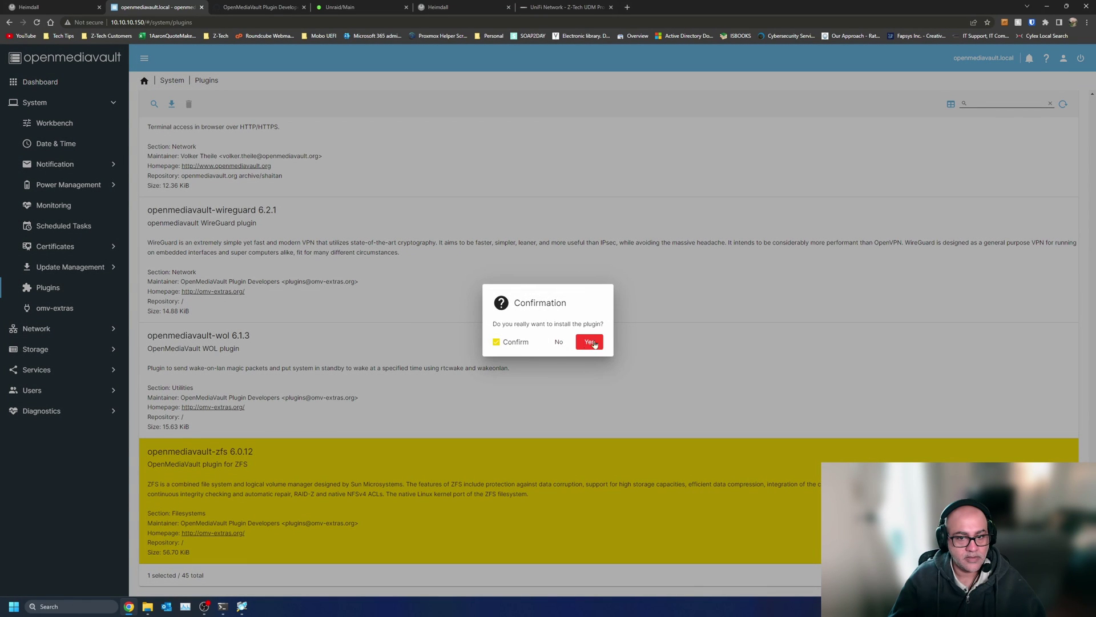
click(589, 341)
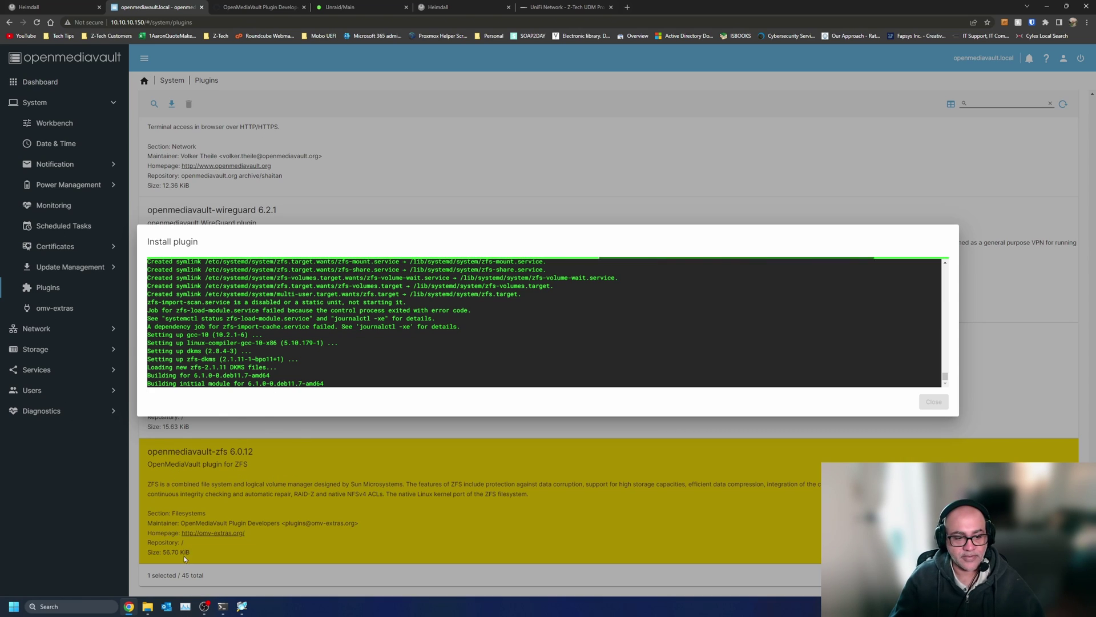
- Switch to the root SSH session in PowerShell and recall the previous command
mouse_move(147, 606)
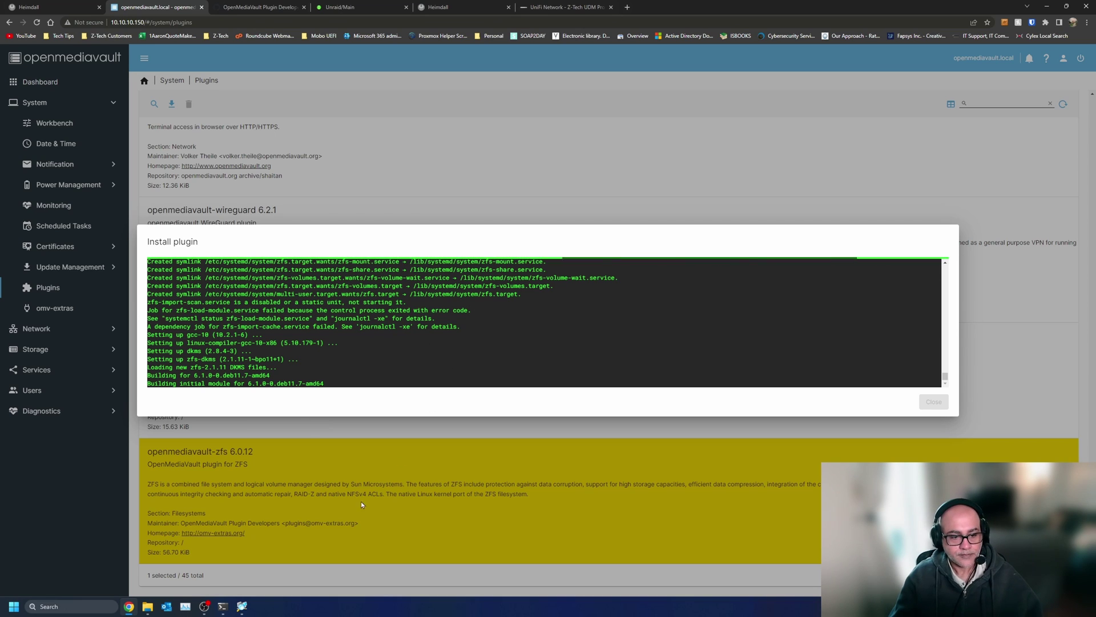
click(223, 605)
key(Up)
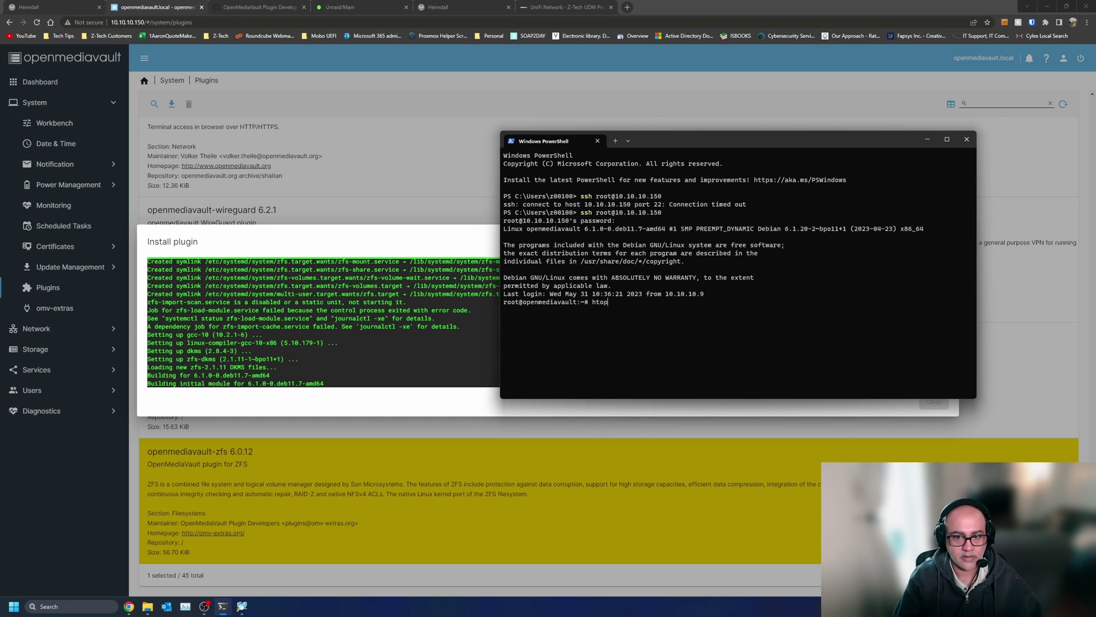
- Run the recalled htop command on the server over SSH
key(Return)
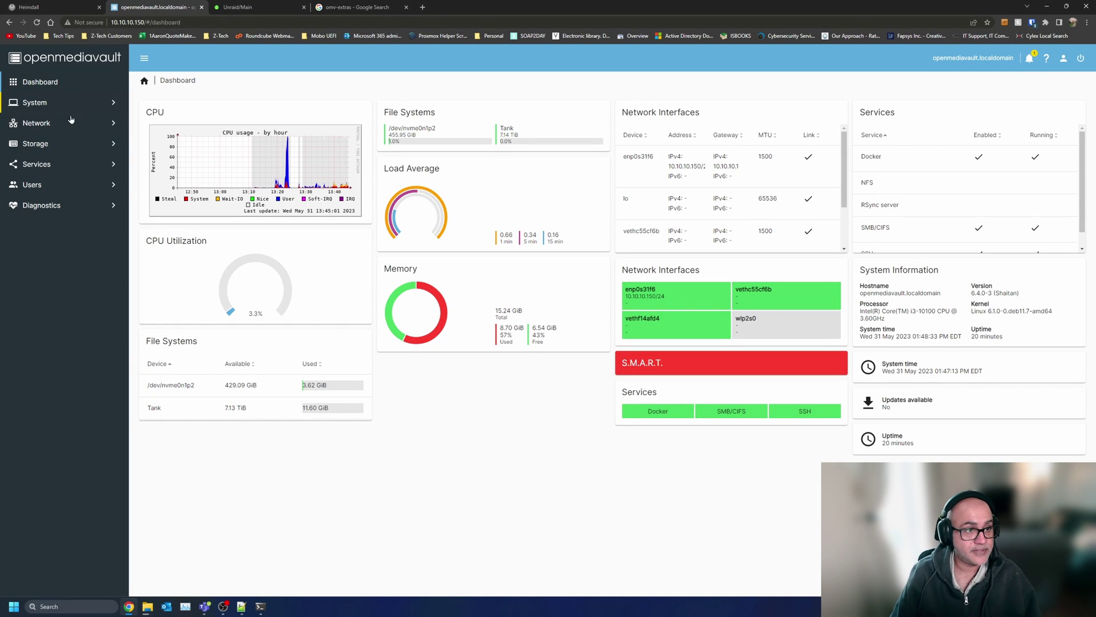
- Open Storage > zfs > Pools to confirm the Tank pool is online
click(73, 146)
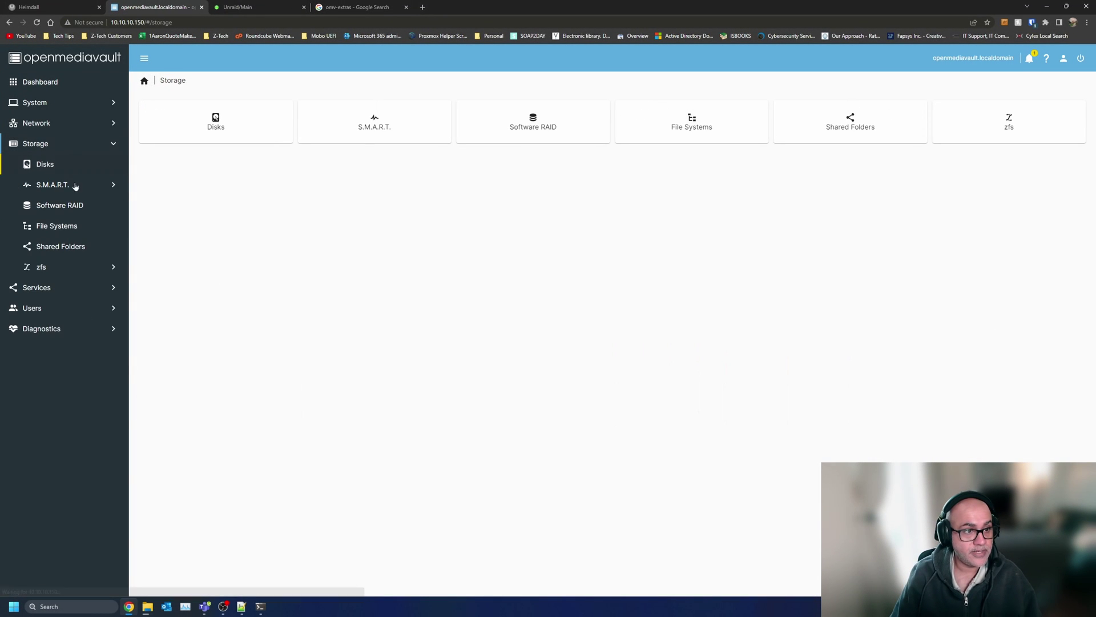
click(76, 267)
click(374, 116)
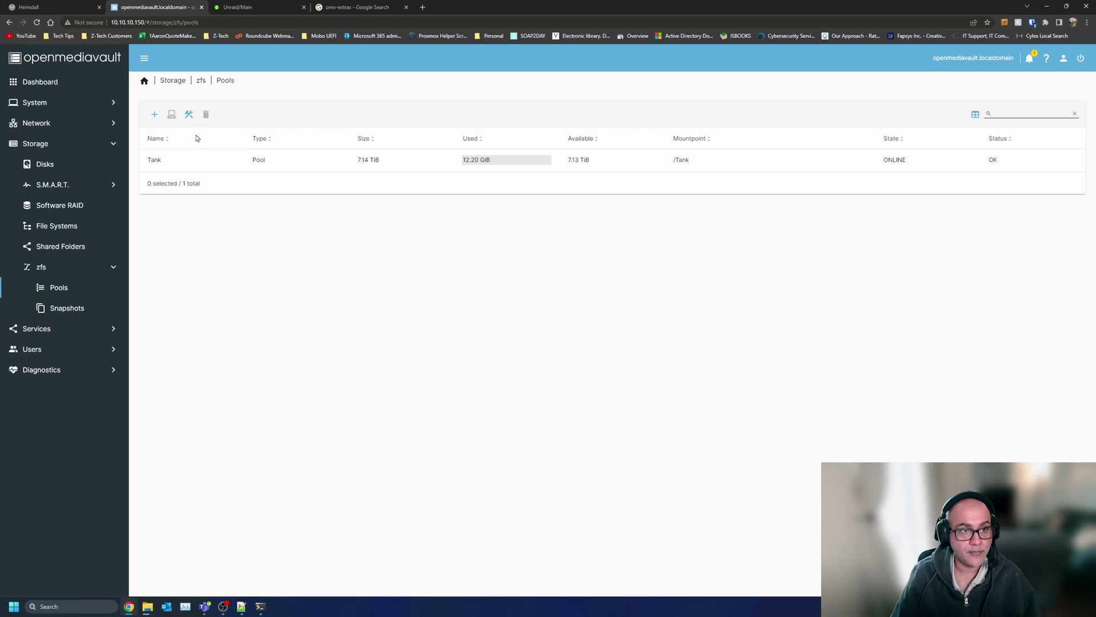
- Check the file copy progress, then switch to the Unraid Main array page
mouse_move(147, 607)
click(242, 554)
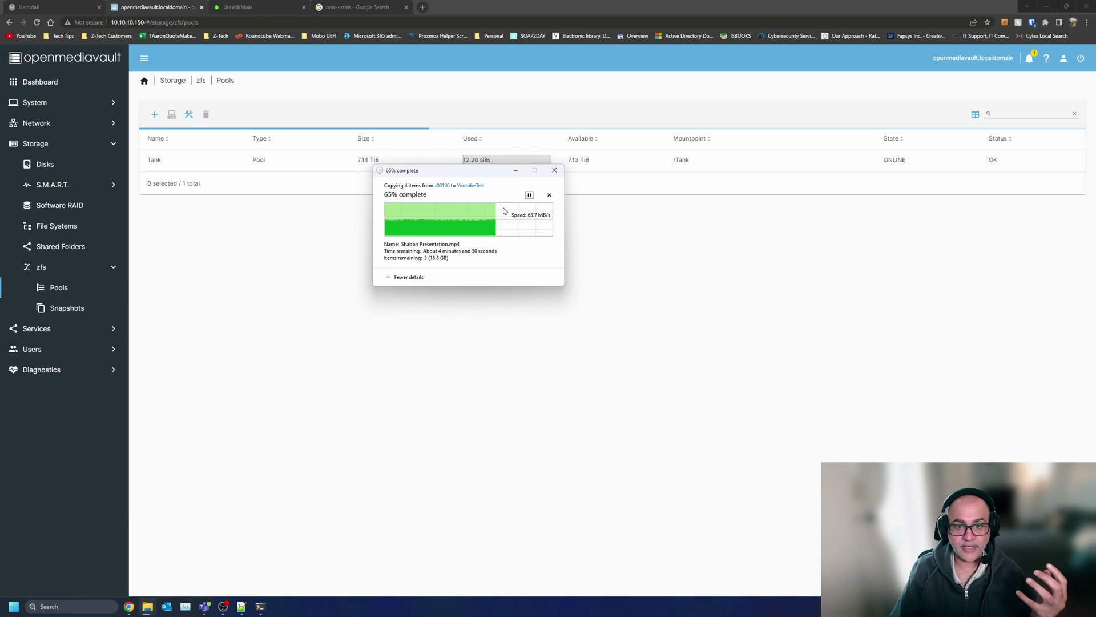
click(240, 7)
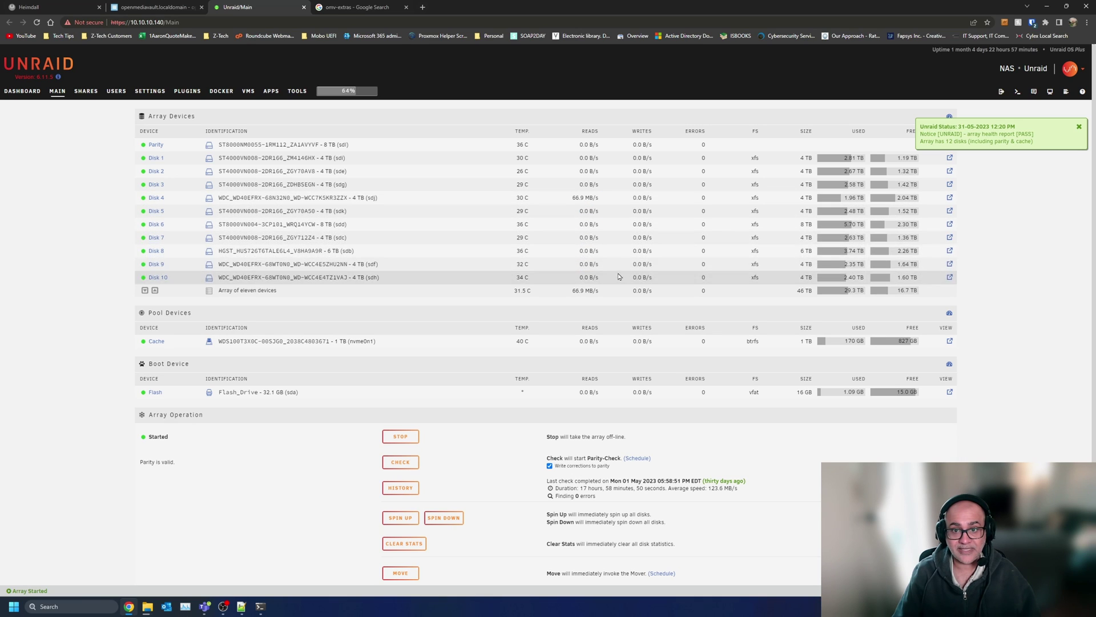
- Check the file copy progress from the Explorer taskbar preview
mouse_move(261, 607)
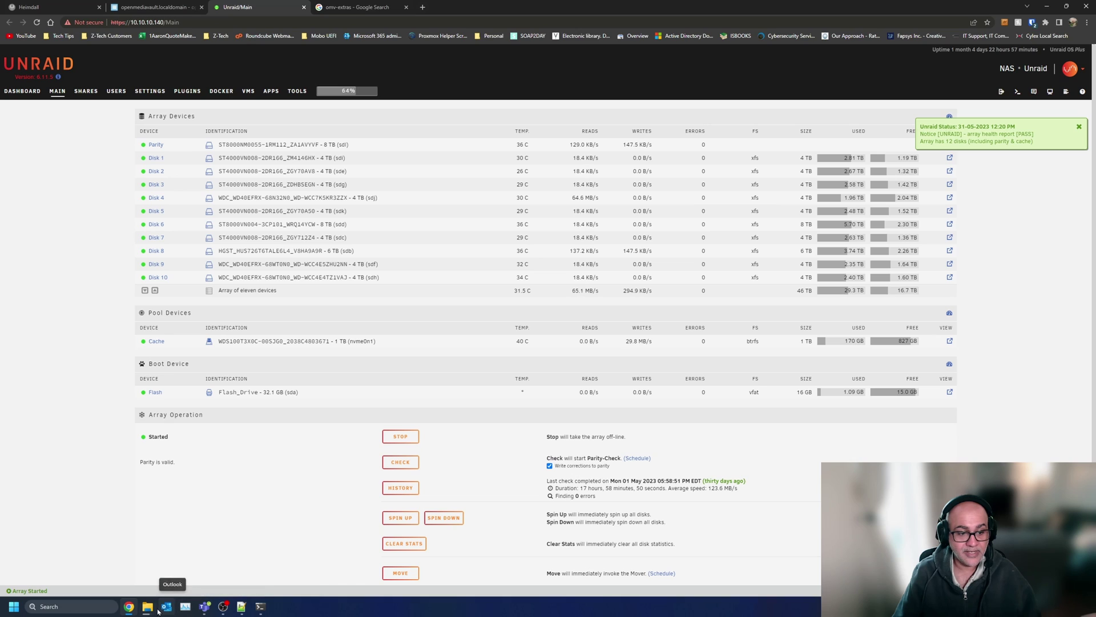
mouse_move(147, 606)
click(226, 551)
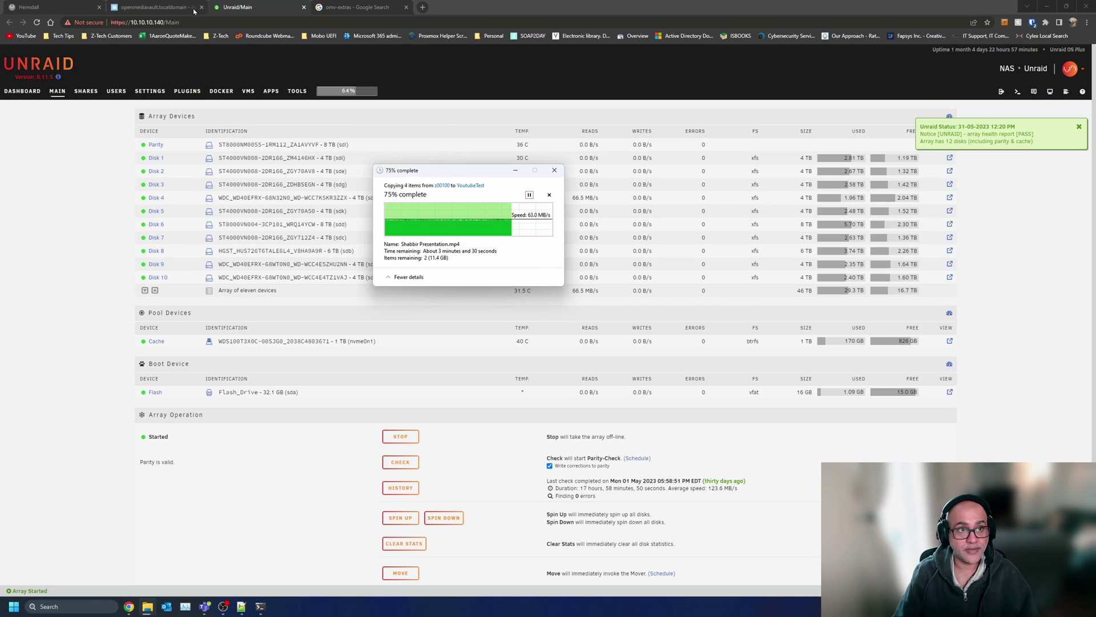
- Return to the OpenMediaVault tab and open the Dashboard
click(161, 5)
click(161, 5)
click(55, 82)
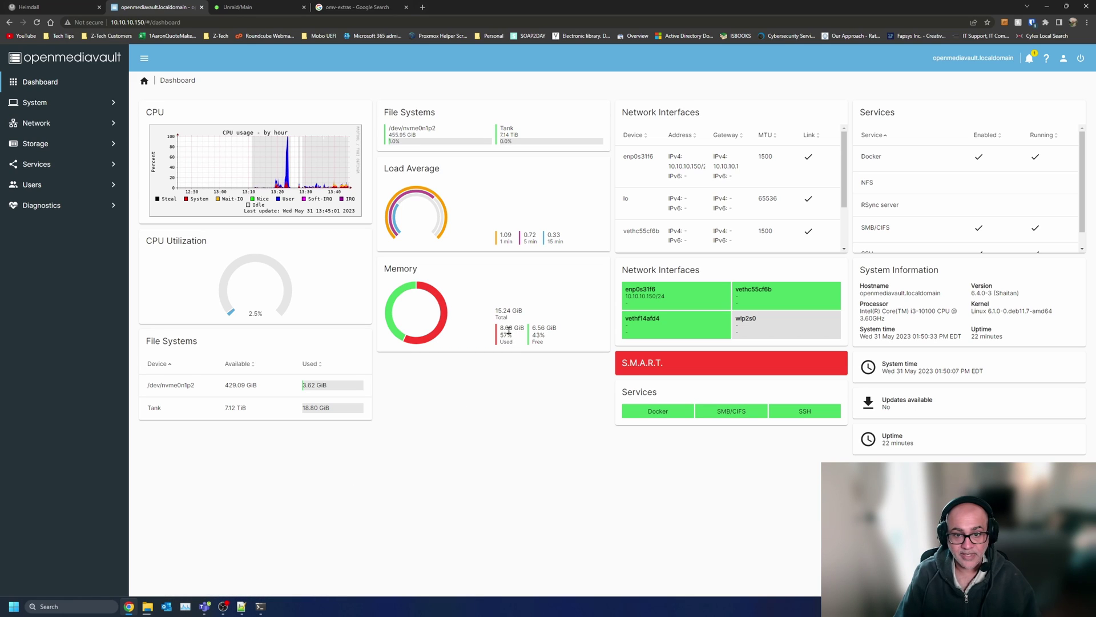
- Compare Tank usage and memory on the dashboard with zpool iostat output, and check the copy at 82%
drag(504, 331, 524, 328)
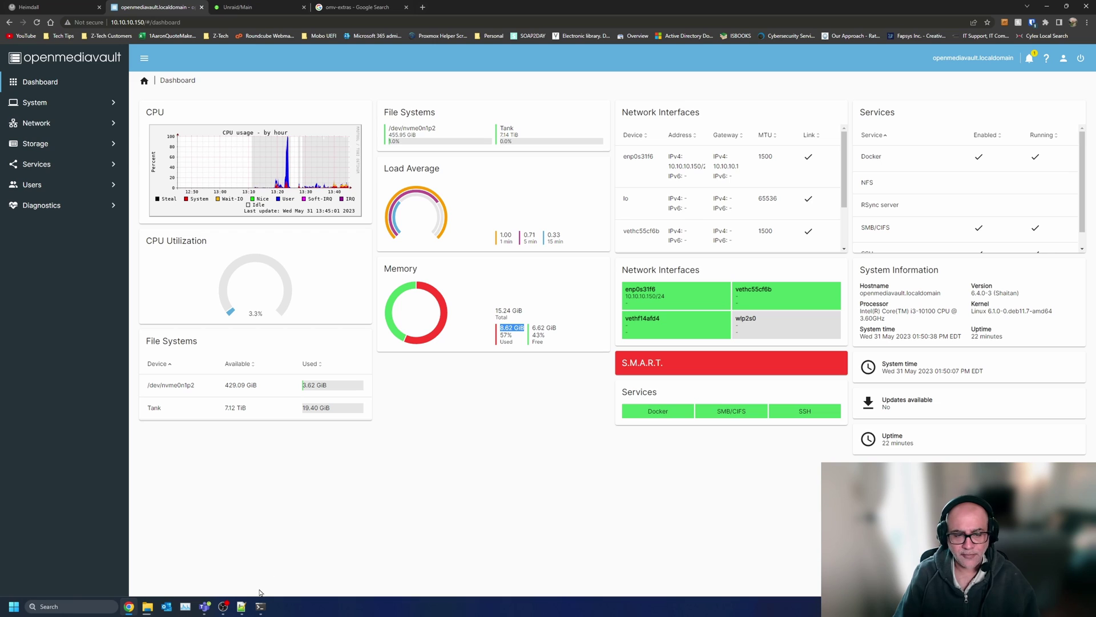
click(261, 606)
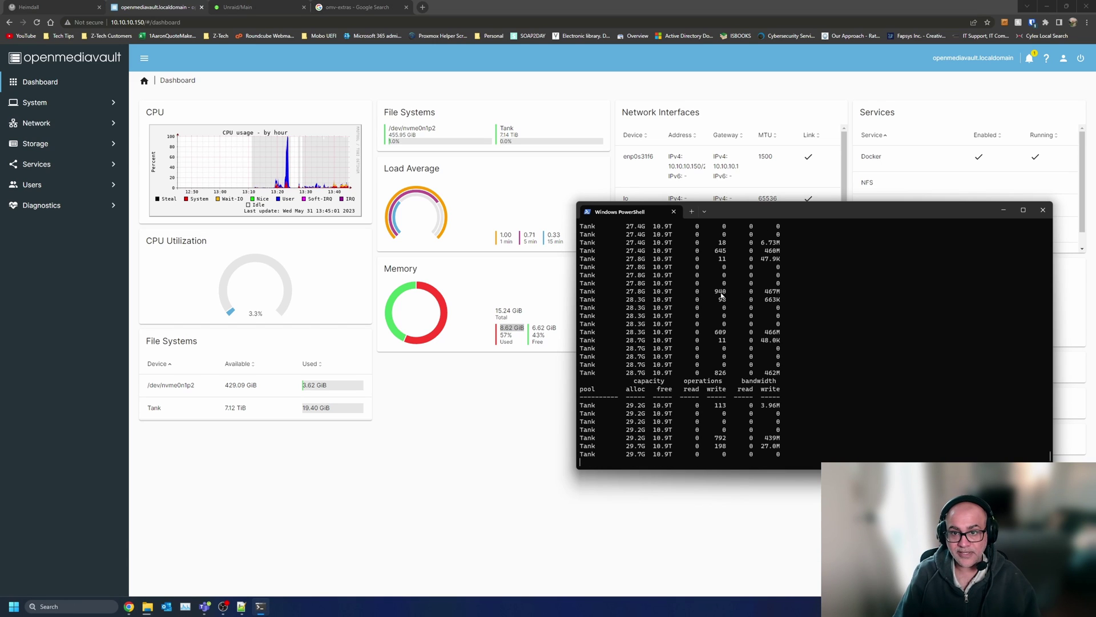
drag(737, 211, 685, 116)
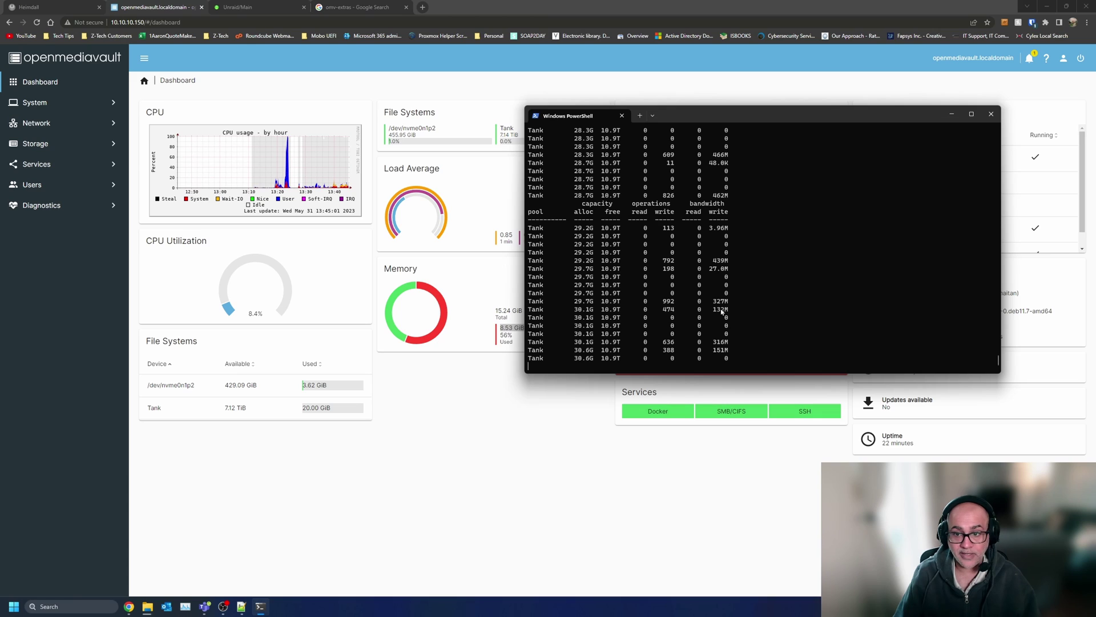
click(50, 86)
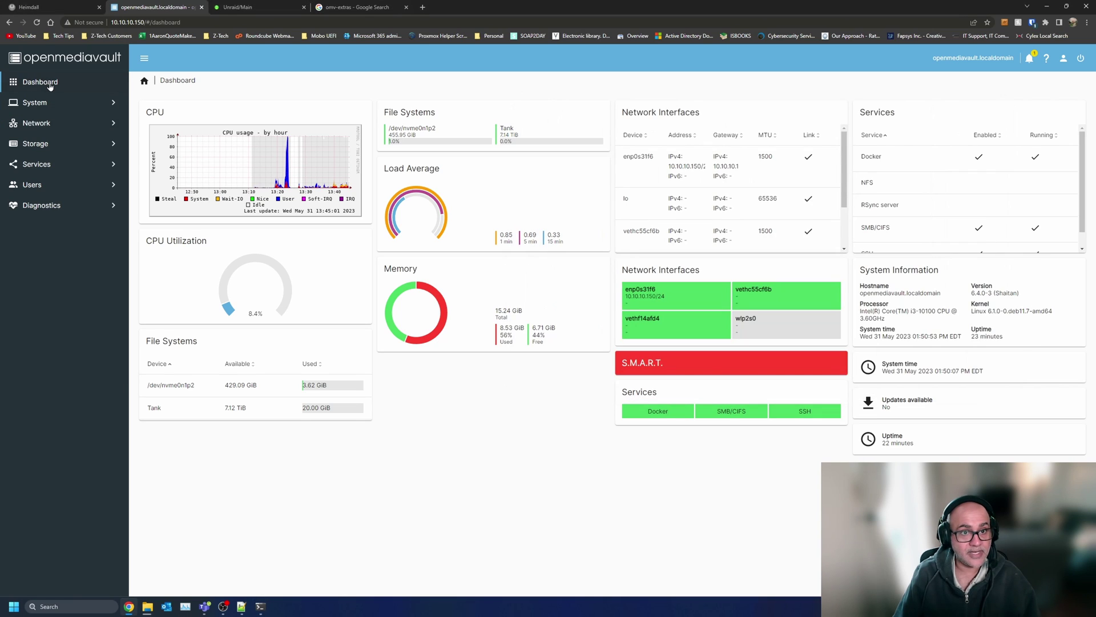
mouse_move(162, 610)
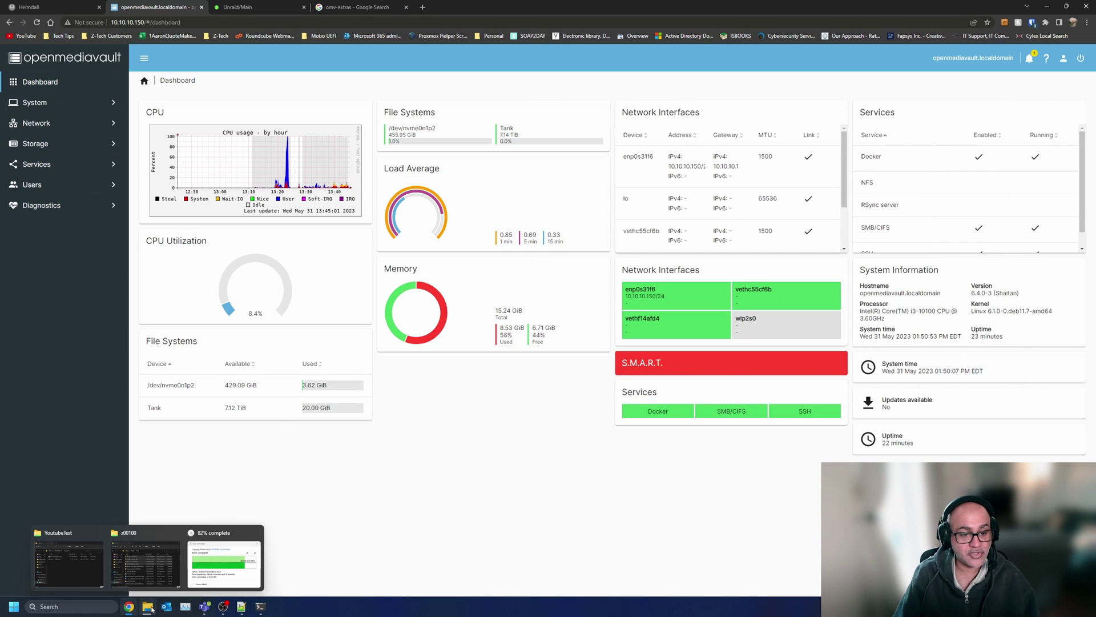
click(224, 562)
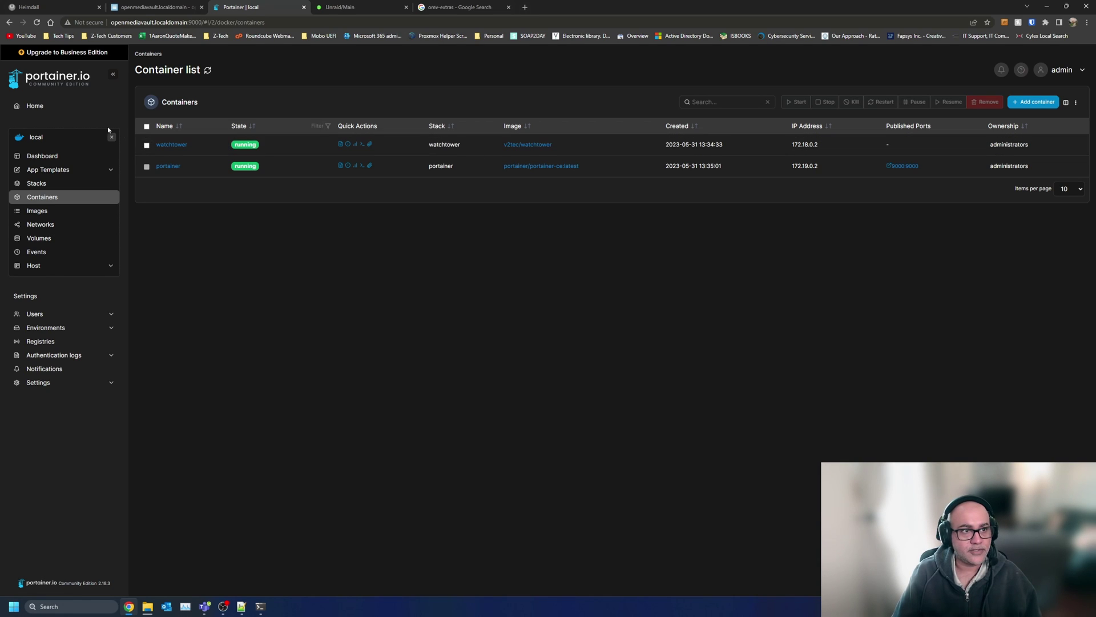
- View the portainer and watchtower container logs in Portainer, then switch back to OMV's Compose containers
click(39, 155)
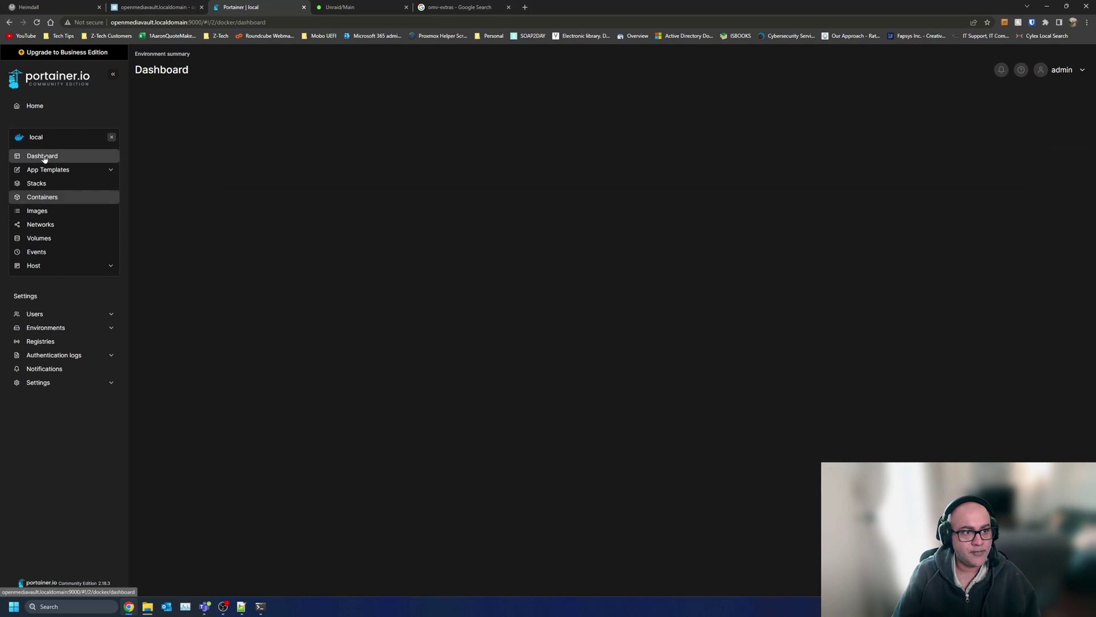
click(646, 238)
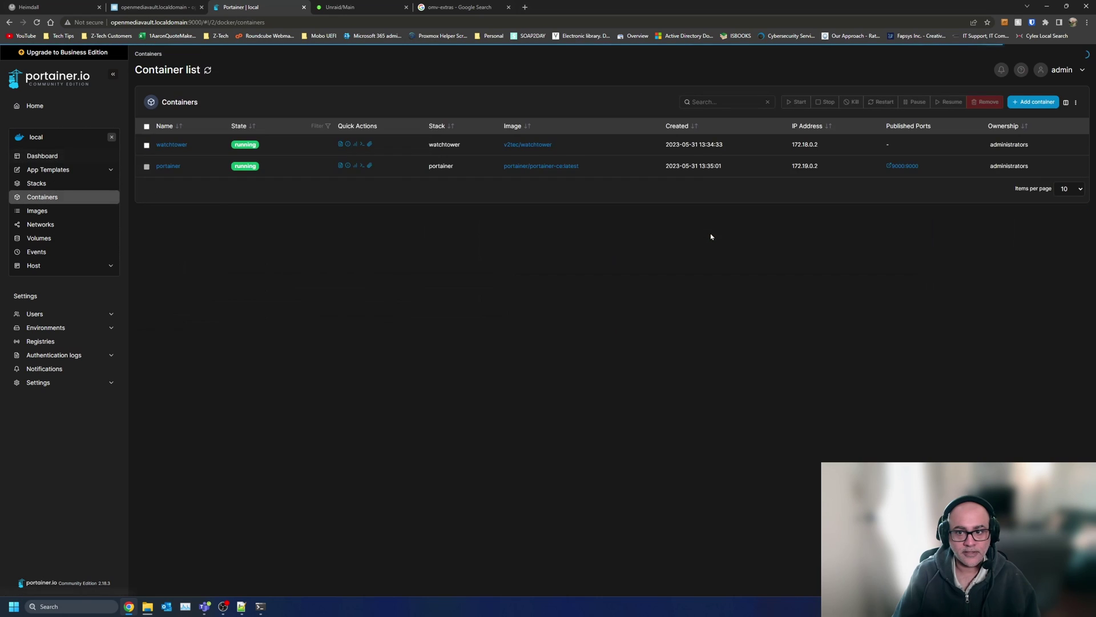
click(340, 166)
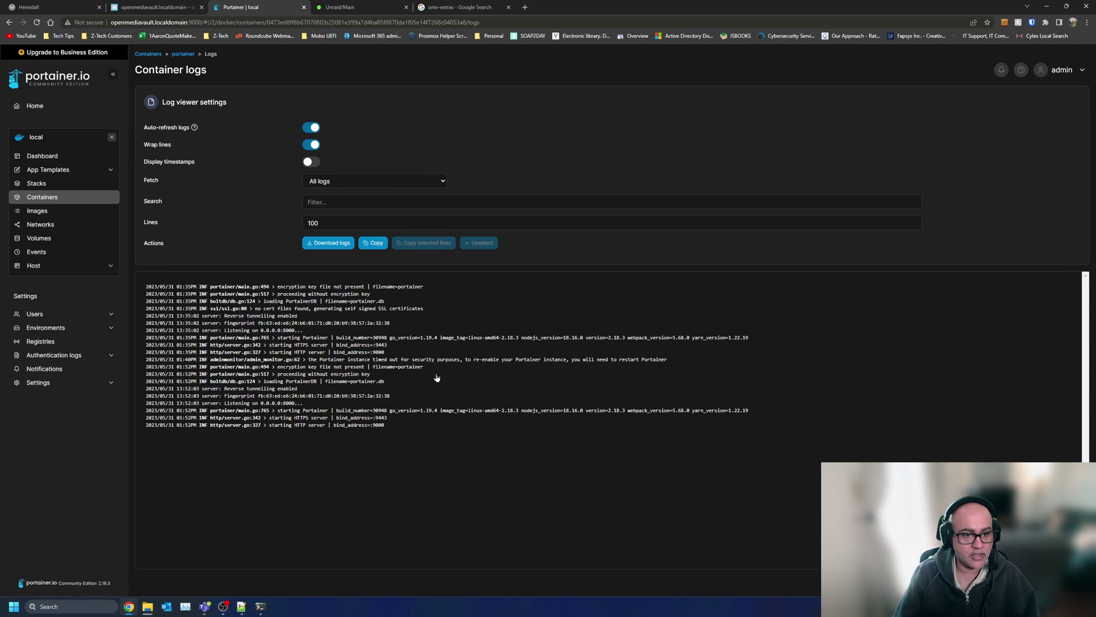
key(alt+Left)
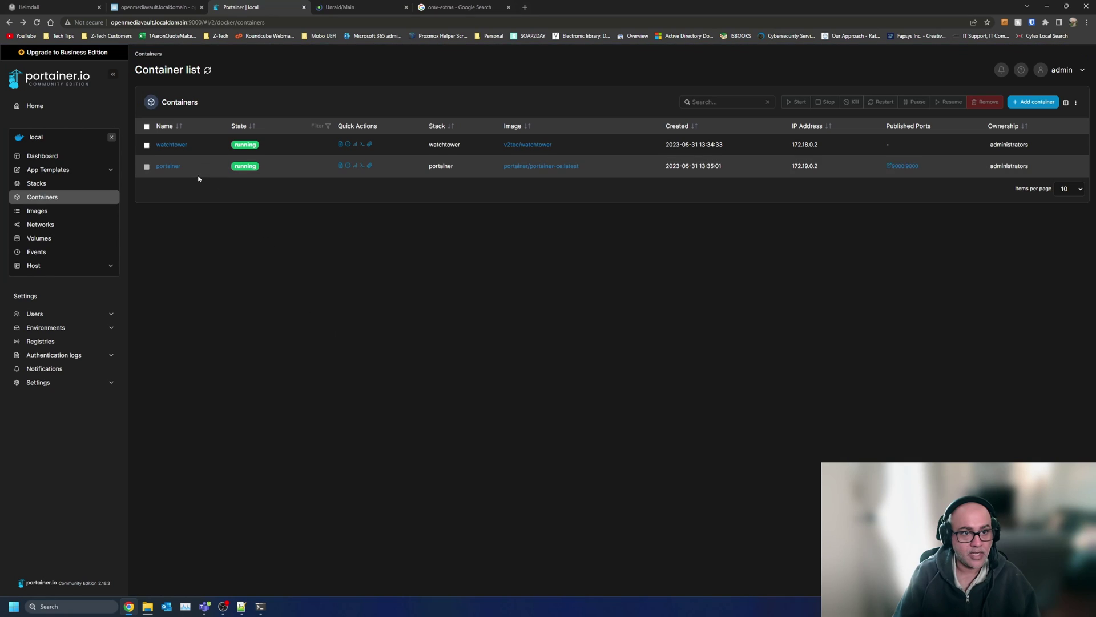
click(339, 145)
key(alt+Left)
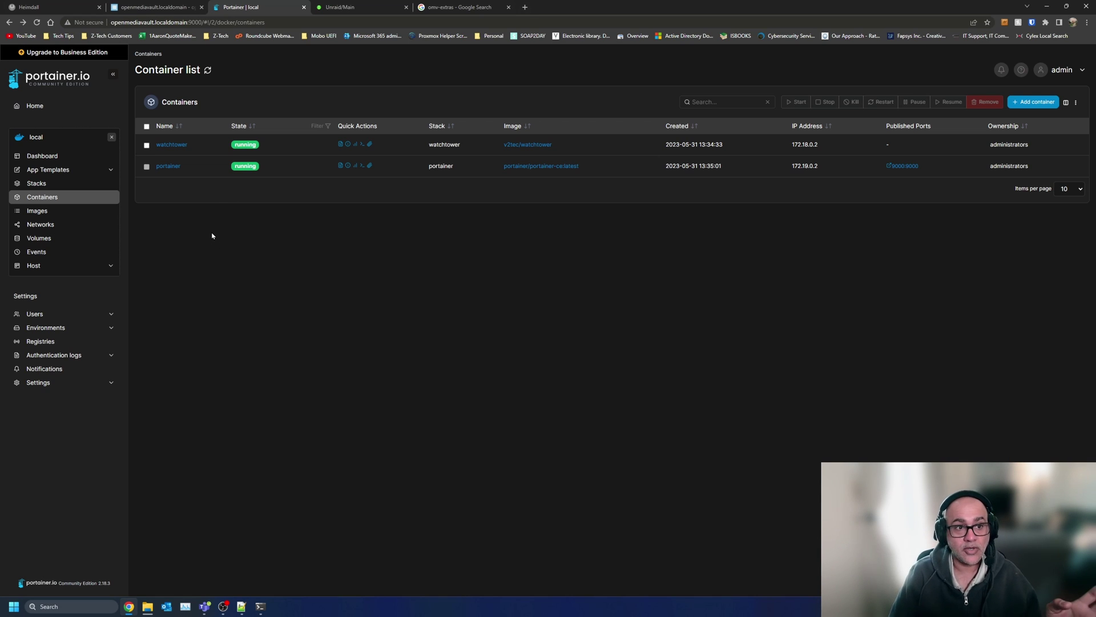
key(ctrl+shift+Tab)
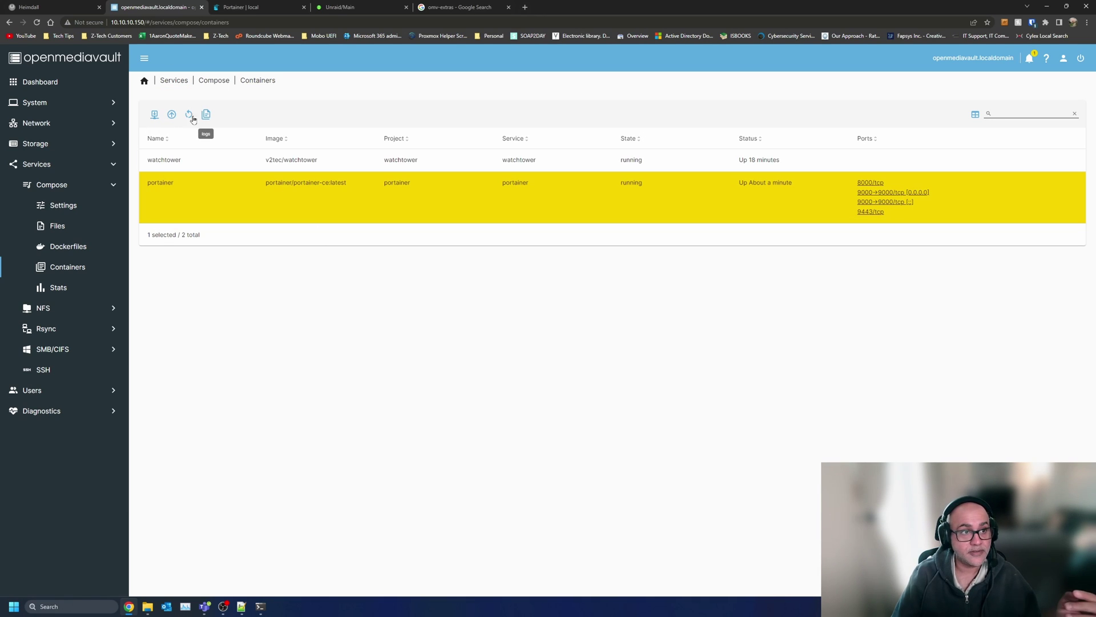
- Check Tank at 29.00 GiB used on the dashboard, then view the four-file YoutubeTest folder
click(46, 83)
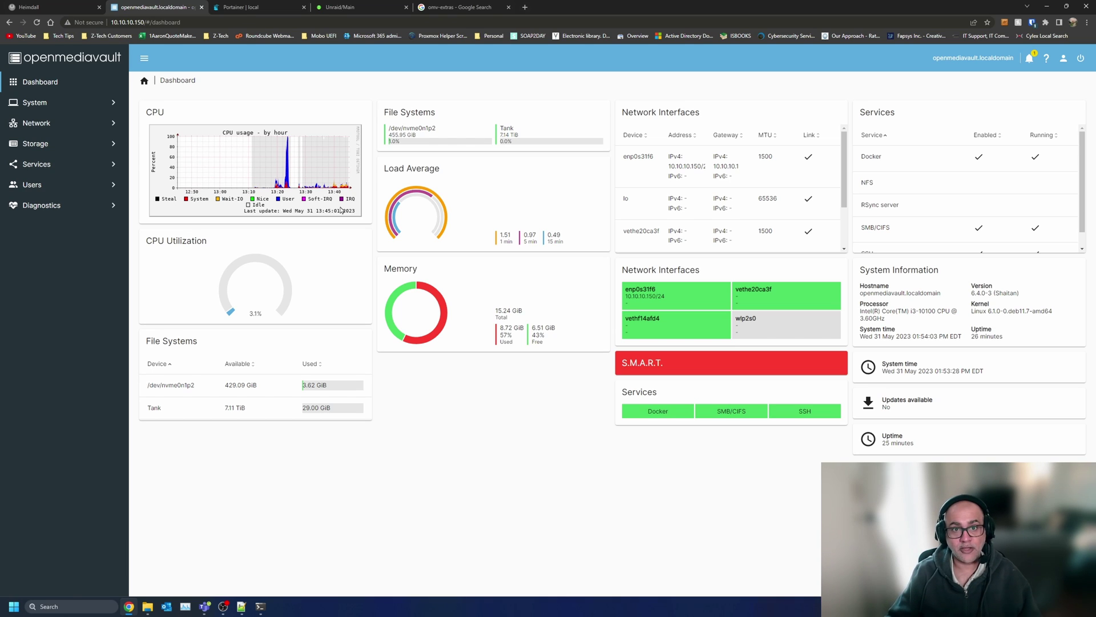
key(alt+Tab)
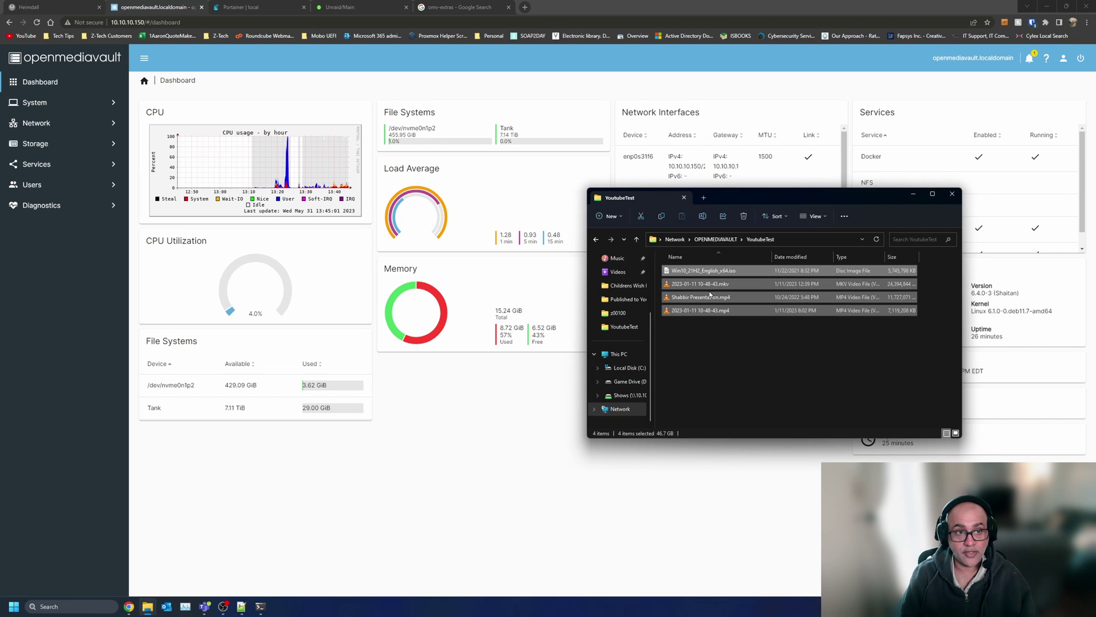
- Create a new 'Youtube Test' folder on Game Drive (D:) in a second Explorer window
key(super+e)
double_click(385, 275)
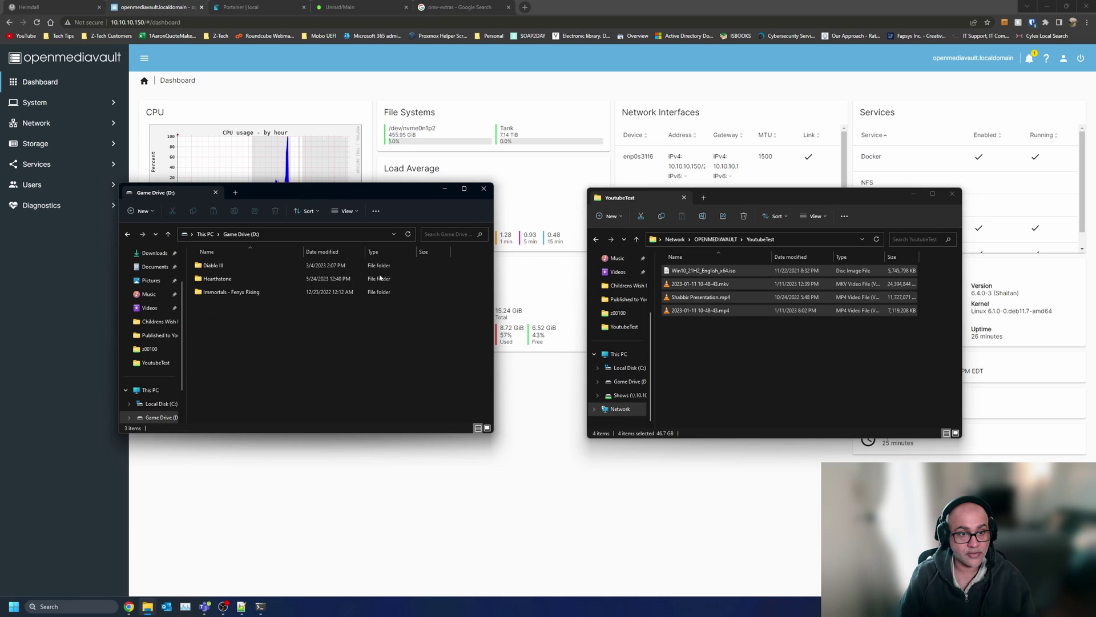
right_click(293, 345)
mouse_move(360, 475)
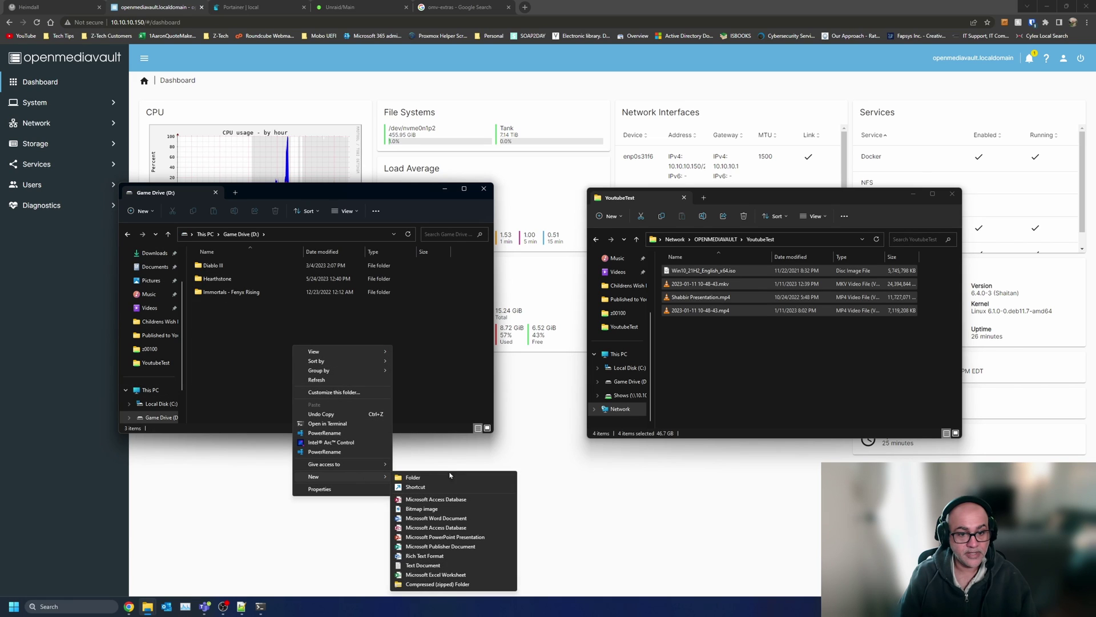
click(457, 481)
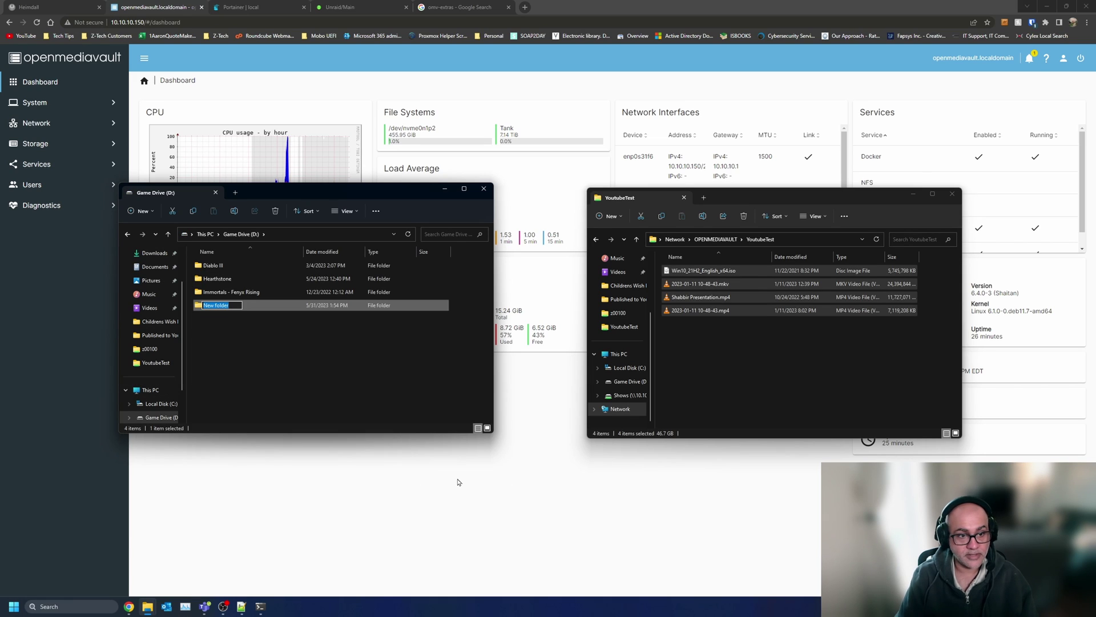
text(Youtube)
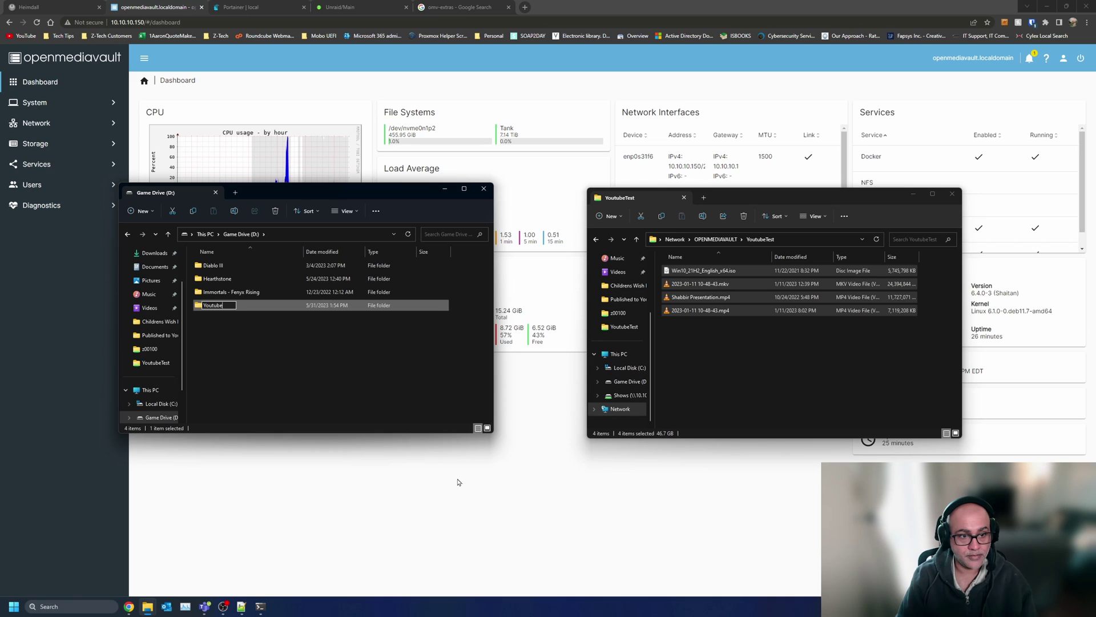
key(Return)
key(Return)
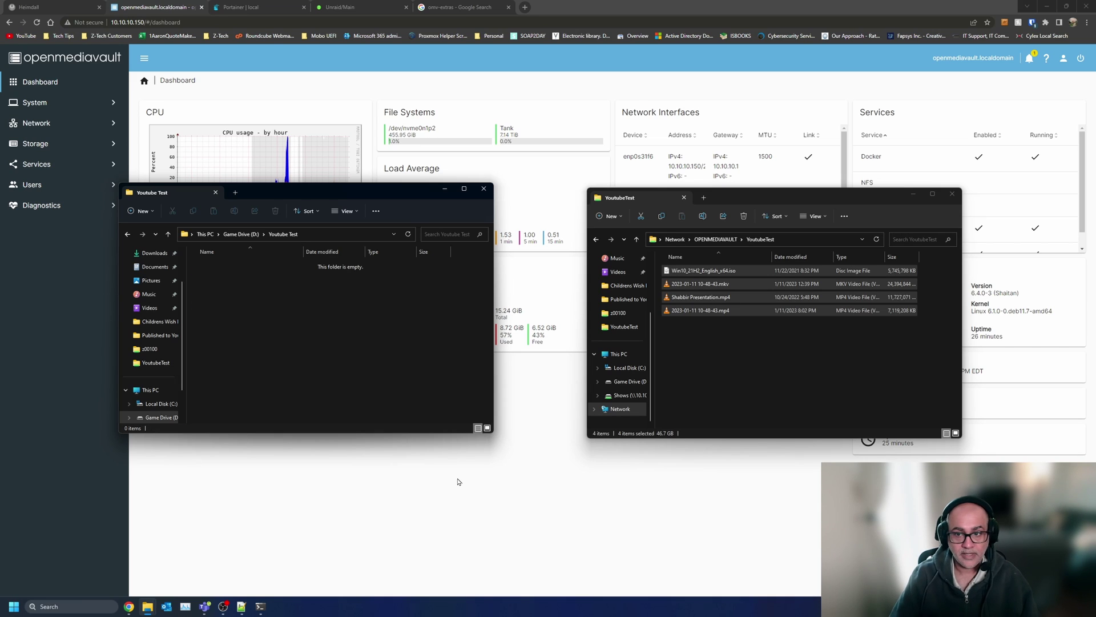
- Copy all four files from the YoutubeTest share into the local Youtube Test folder
click(783, 364)
key(ctrl+a)
click(336, 340)
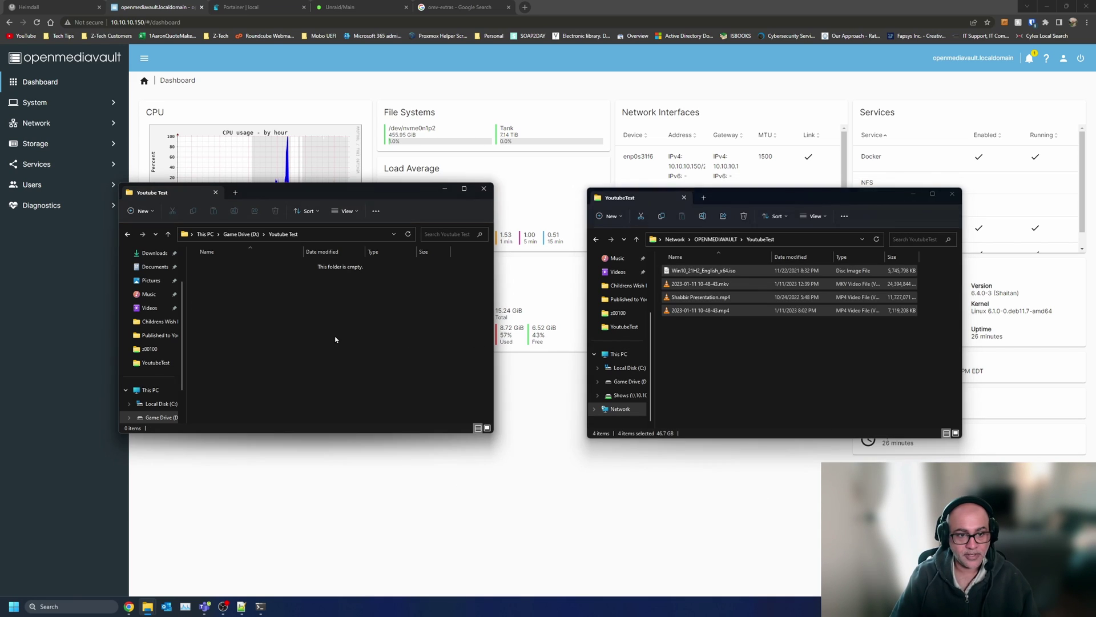
key(ctrl+v)
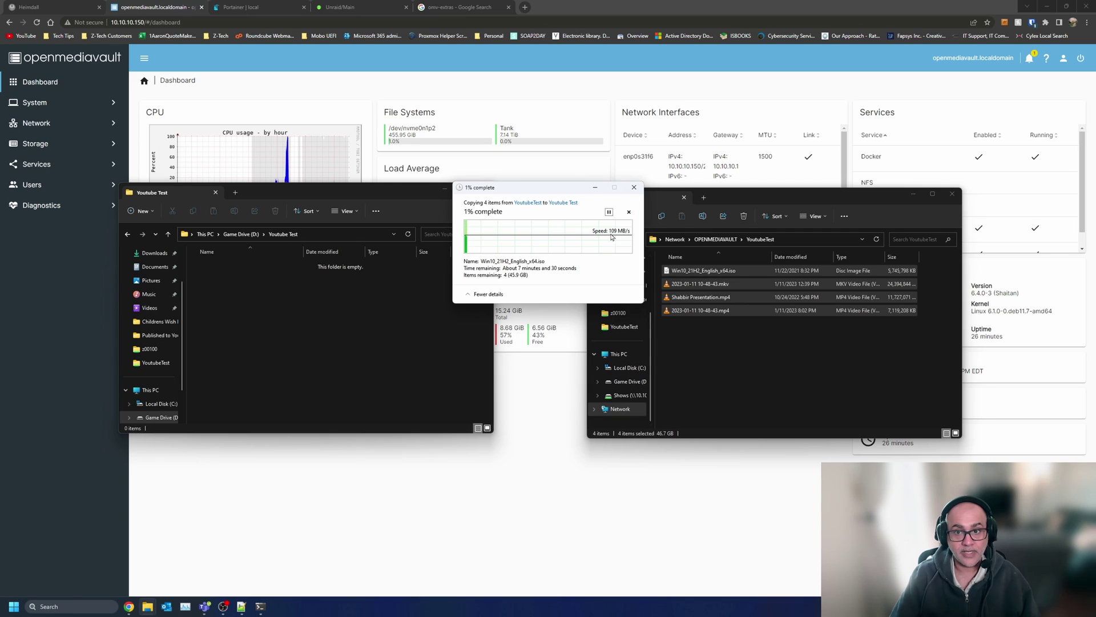
click(377, 543)
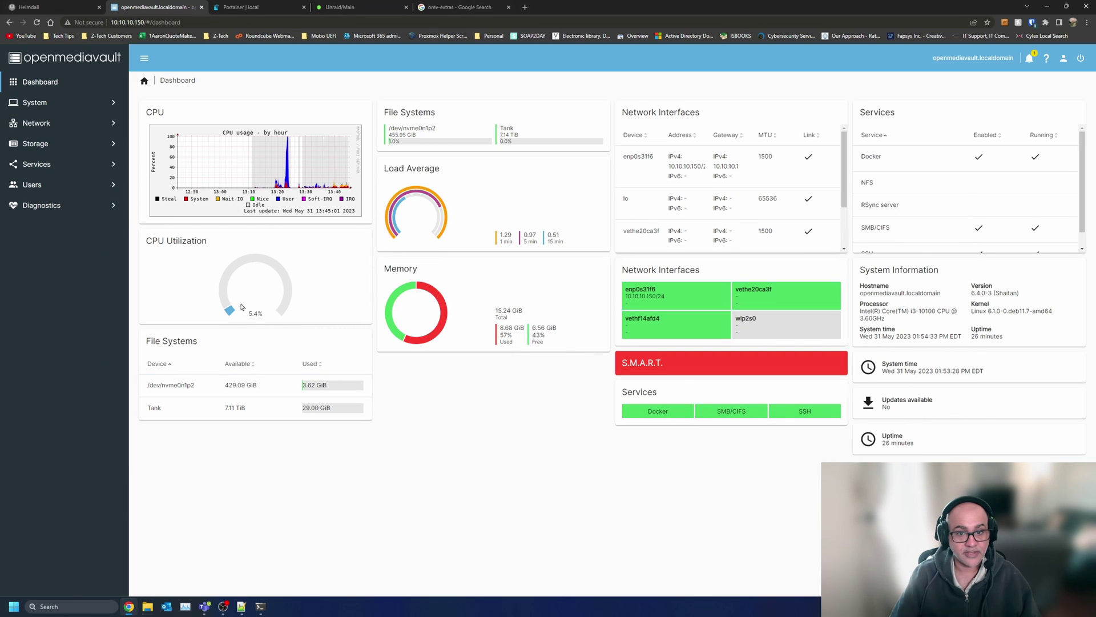
- Watch zpool iostat read bandwidth near 110M beside the copy dialog, then open a new browser tab
click(261, 606)
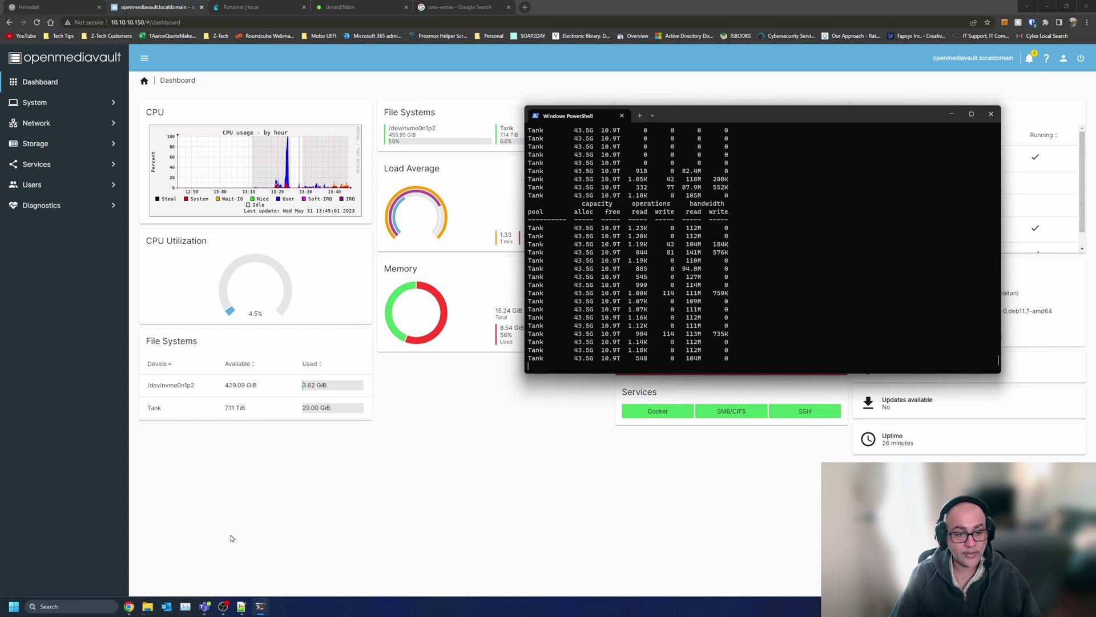
mouse_move(147, 606)
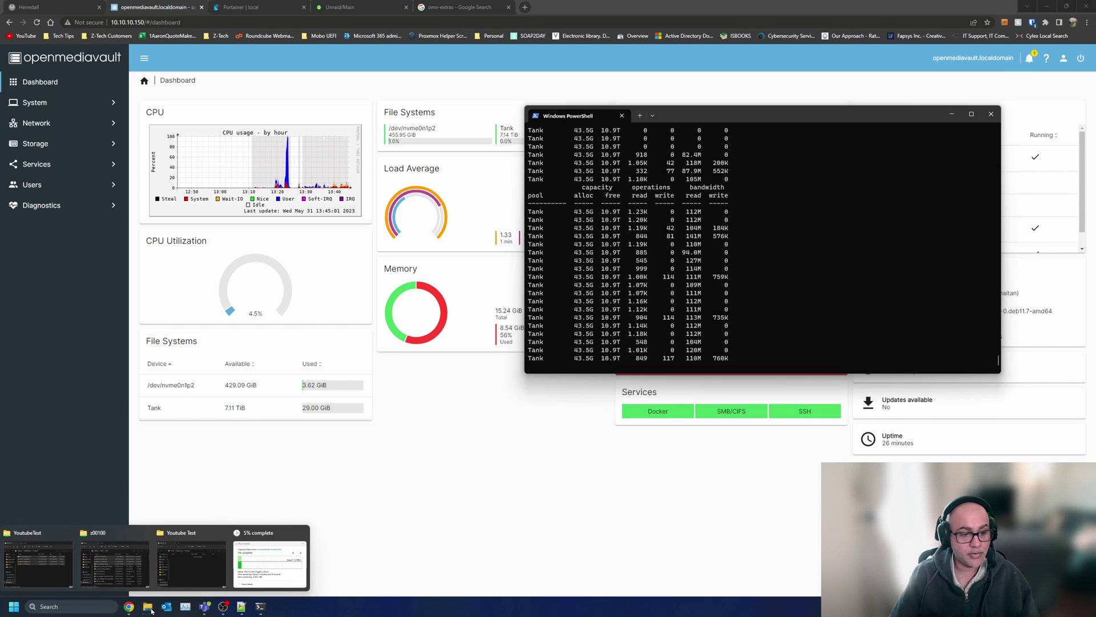
click(268, 565)
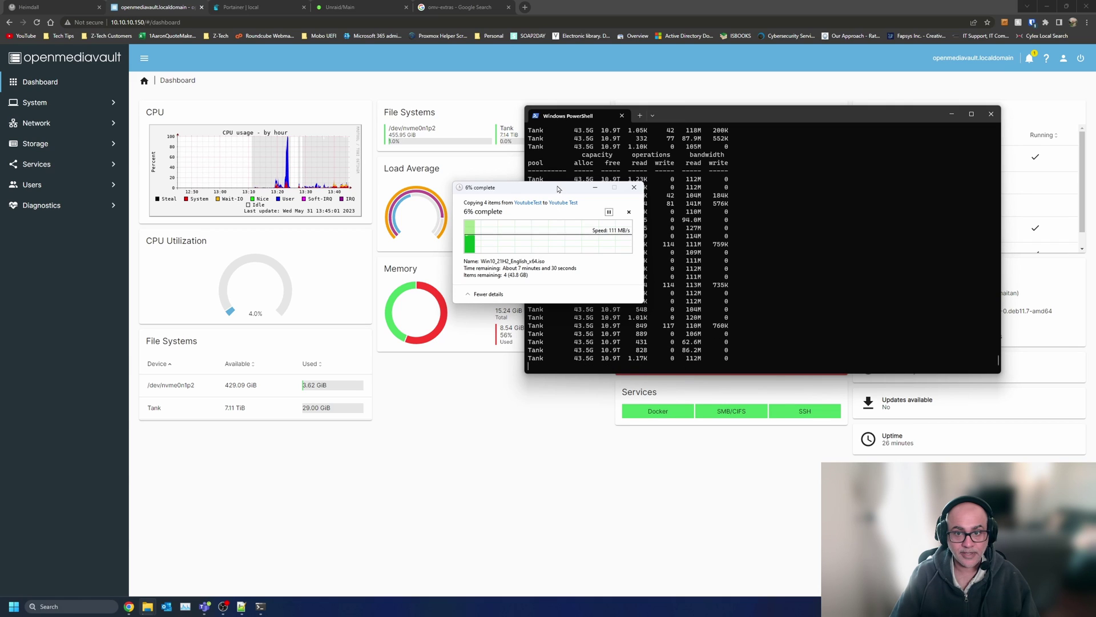
drag(558, 190, 461, 254)
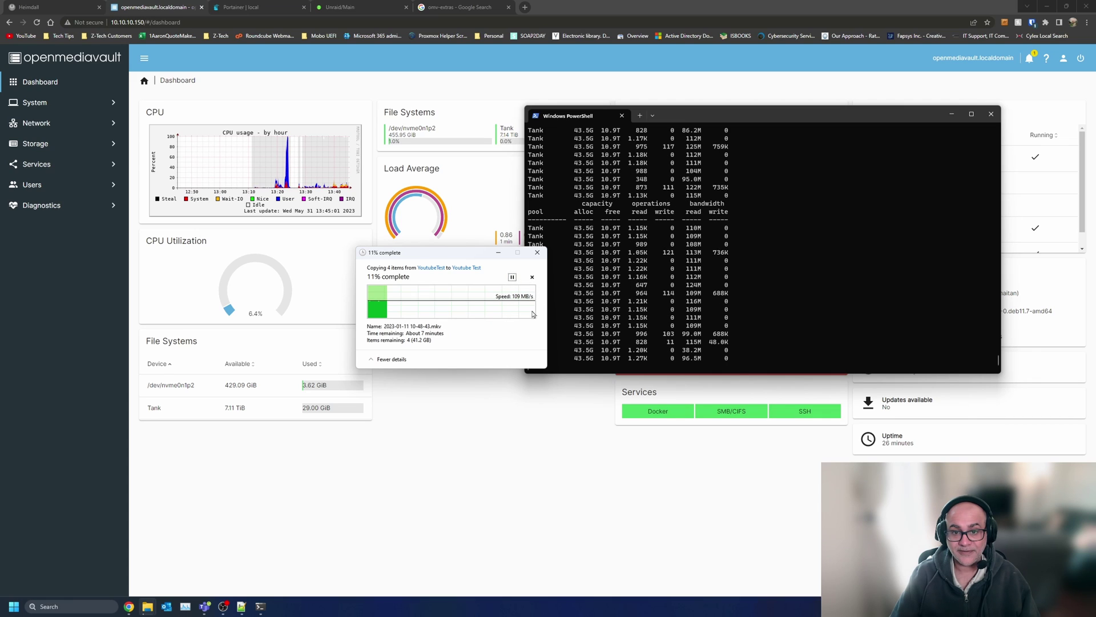
click(503, 80)
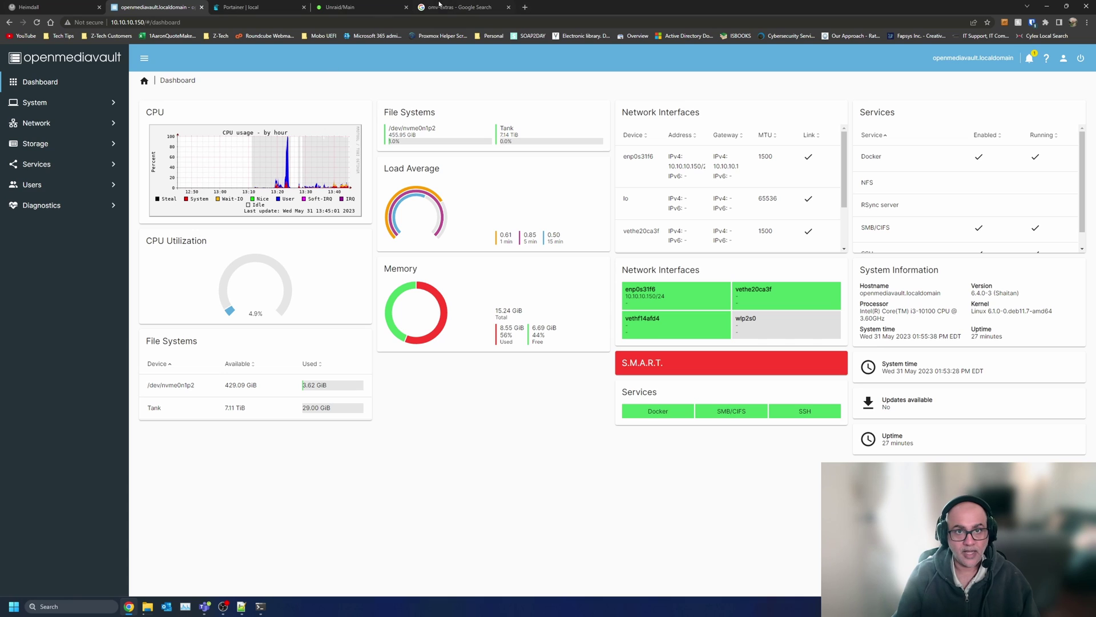
click(525, 8)
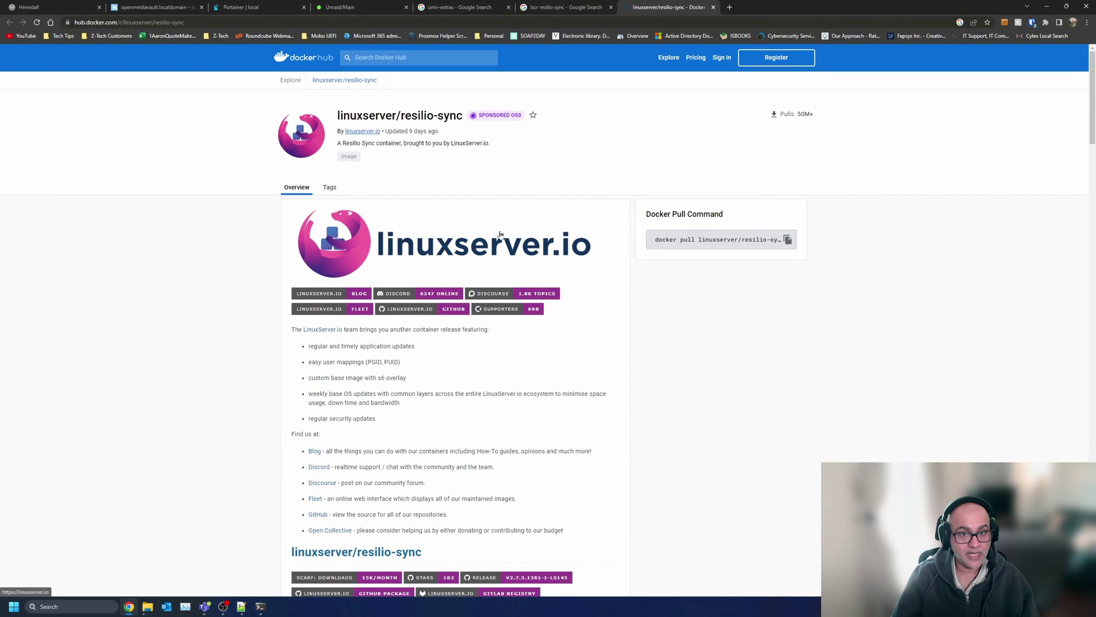
- Scroll to Usage on the linuxserver/resilio-sync page and select the whole docker-compose code block
scroll(427, 255, down, 5)
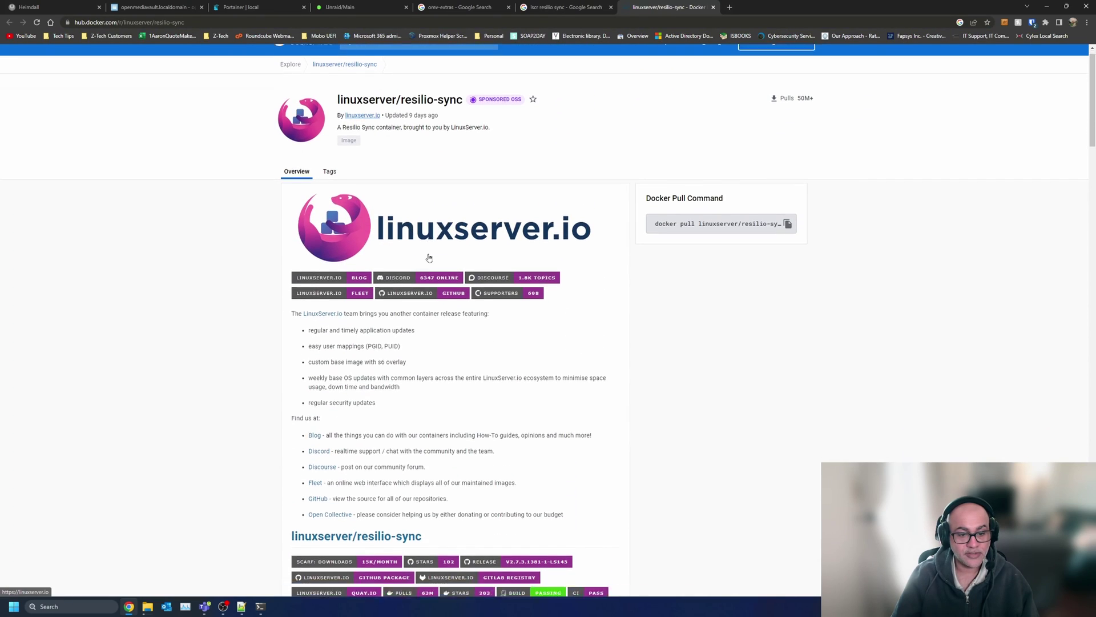
scroll(414, 286, down, 10)
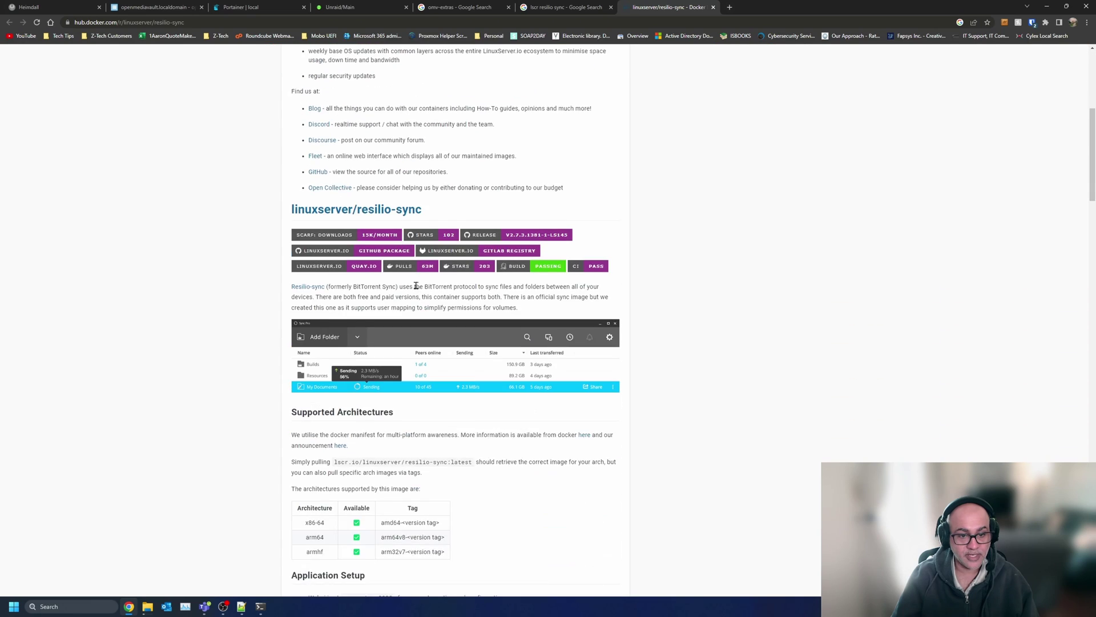
scroll(411, 290, down, 4)
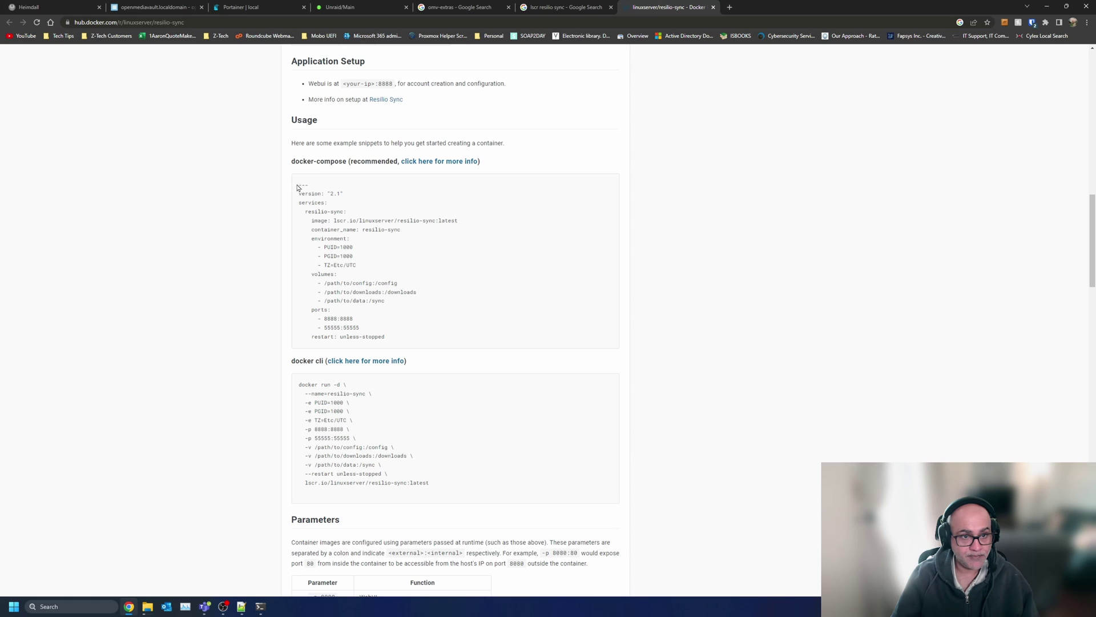
drag(297, 188, 421, 339)
click(414, 241)
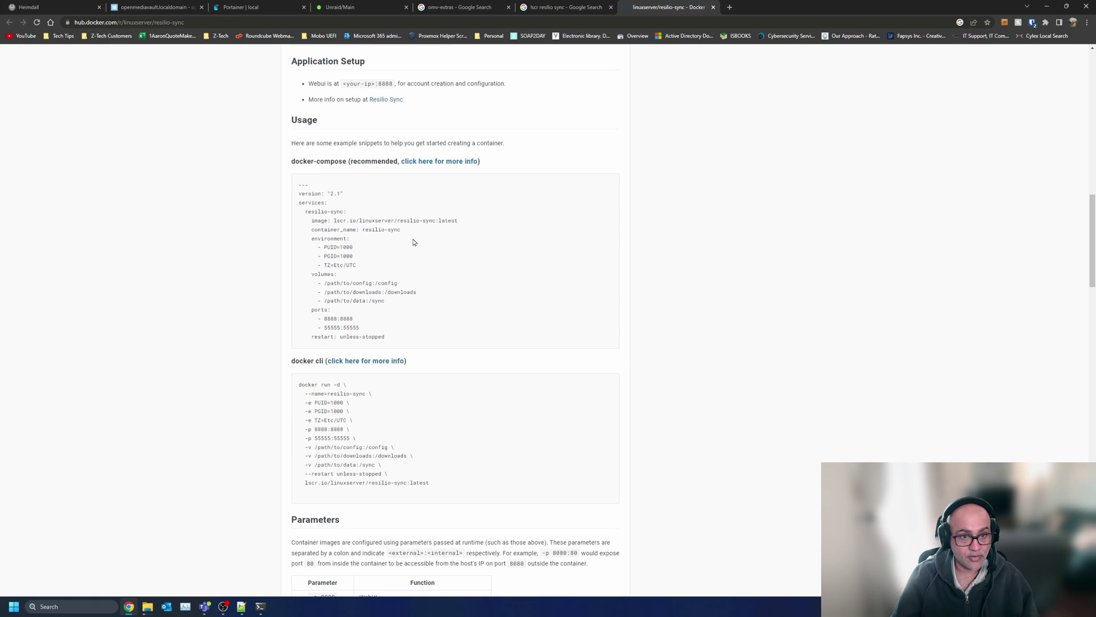
drag(298, 188, 422, 341)
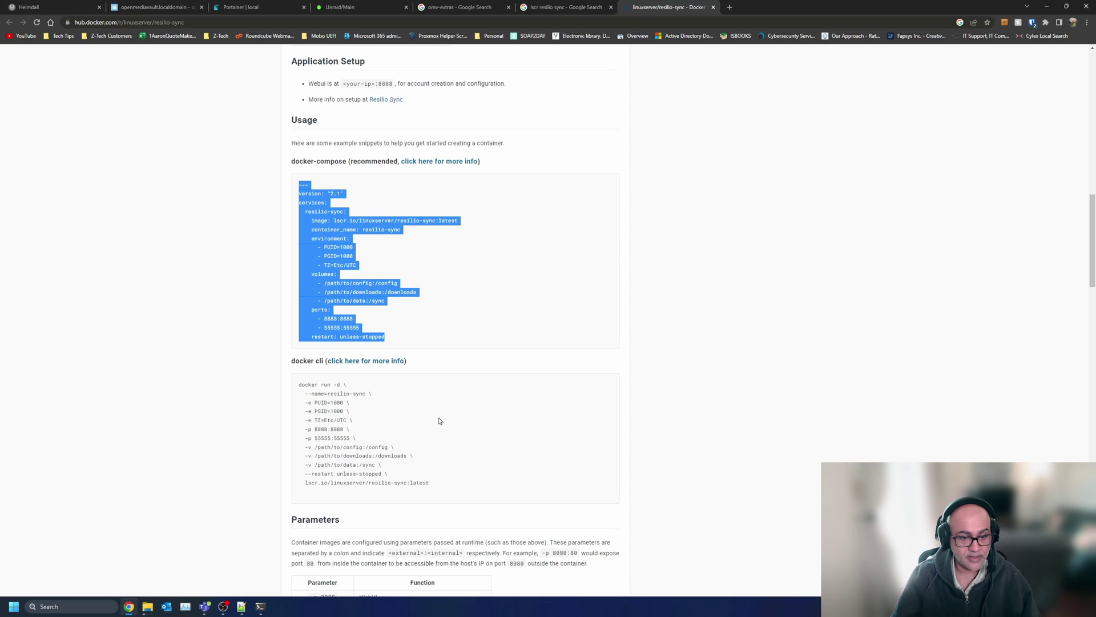
- Paste the snippet into a new Notepad++ document and set its language to YAML
click(242, 607)
key(ctrl+n)
key(ctrl+v)
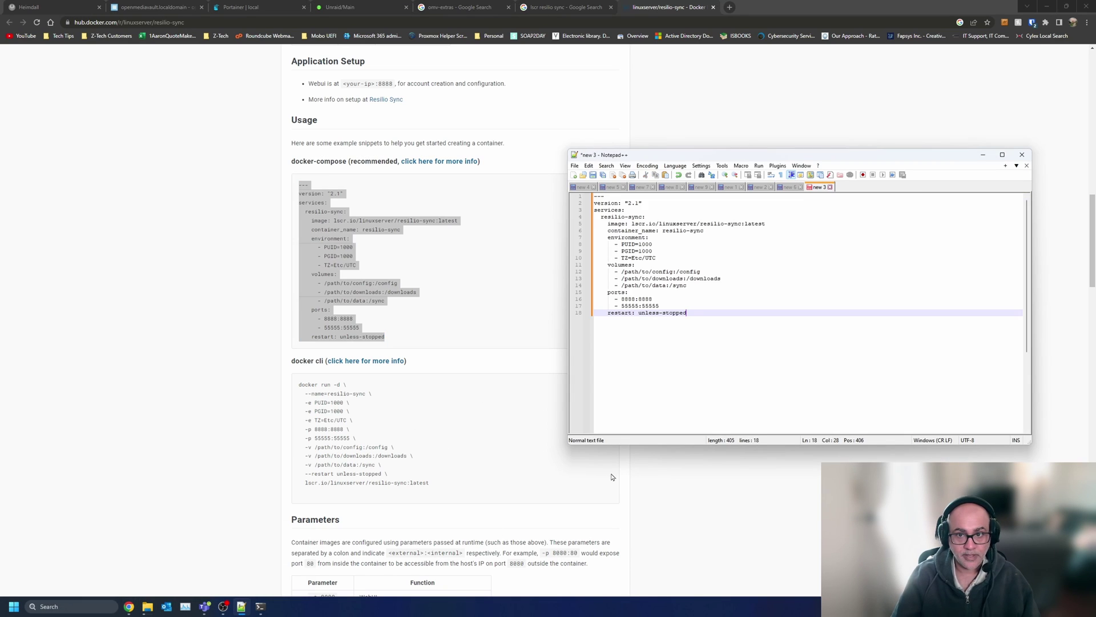
click(777, 166)
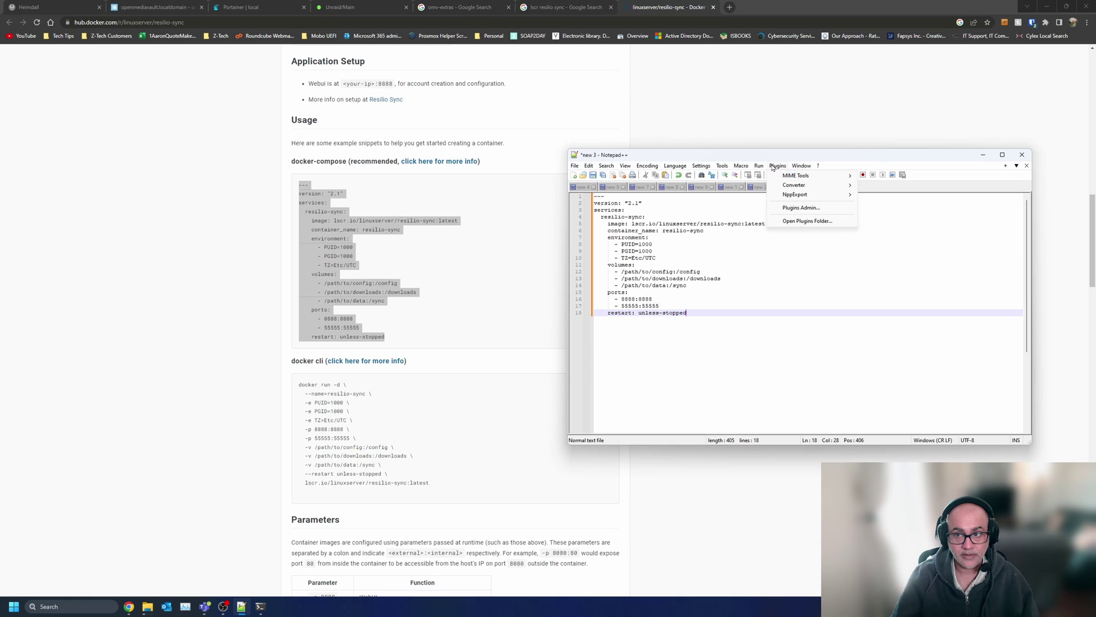
mouse_move(671, 167)
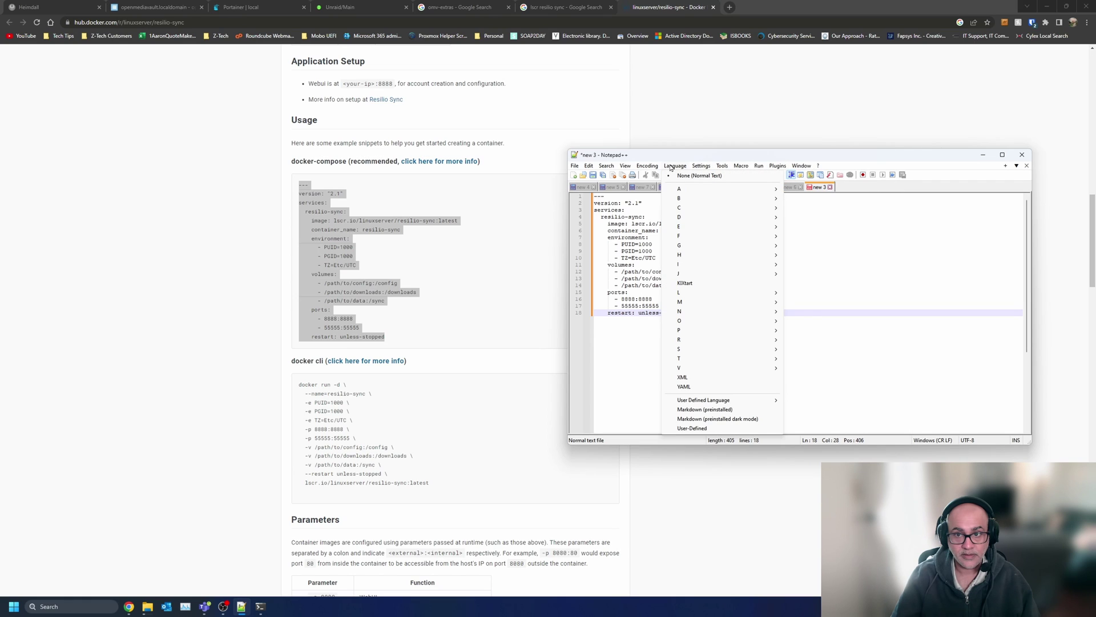
mouse_move(706, 223)
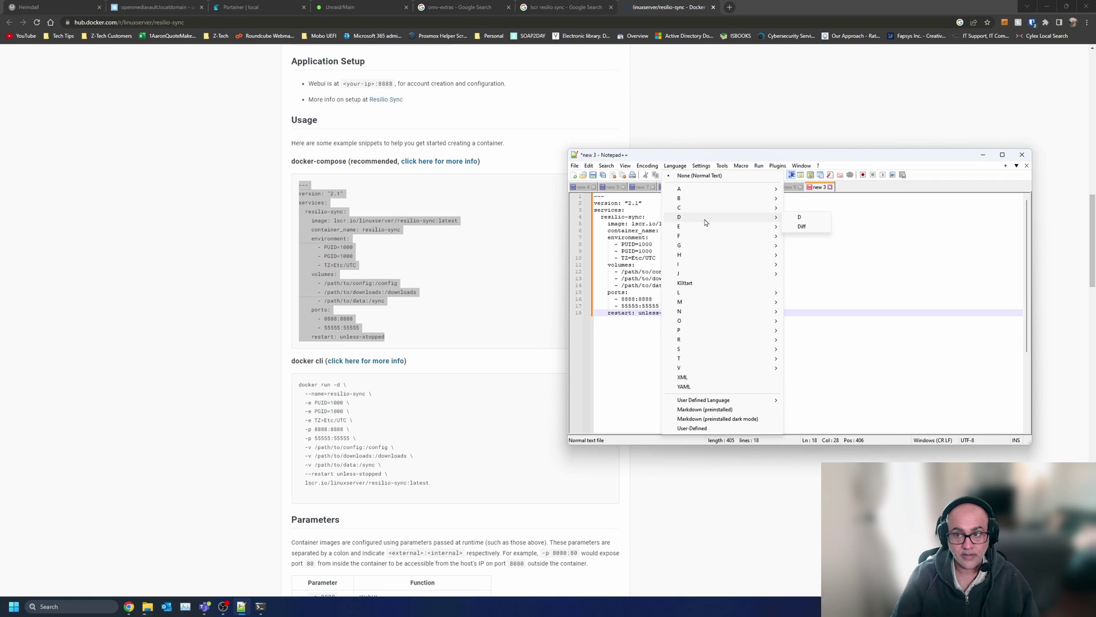
click(735, 388)
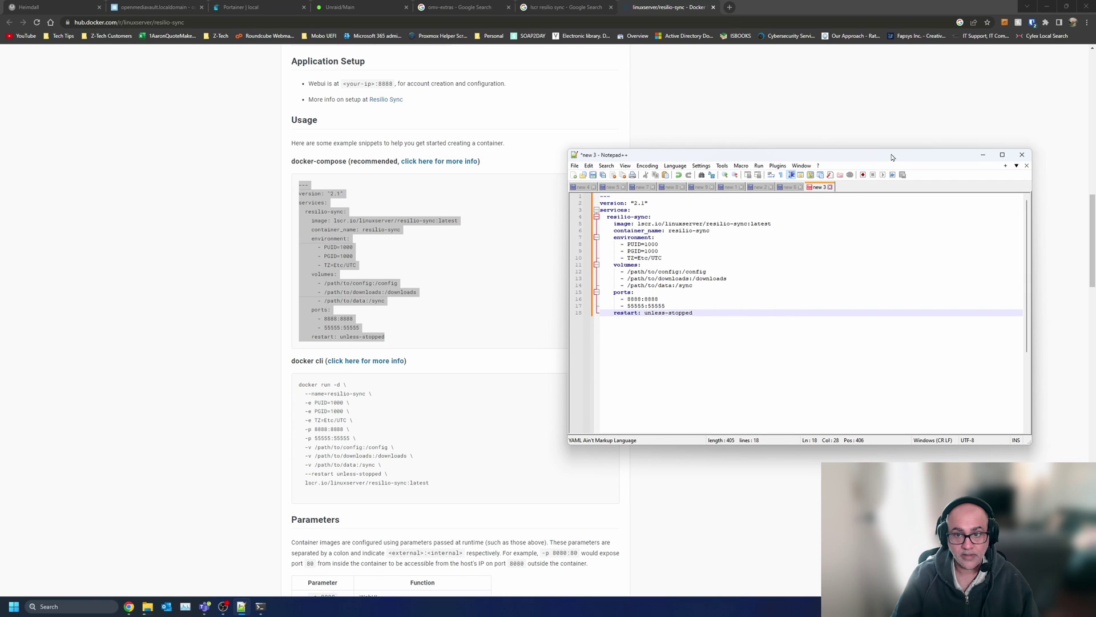
drag(893, 157, 711, 159)
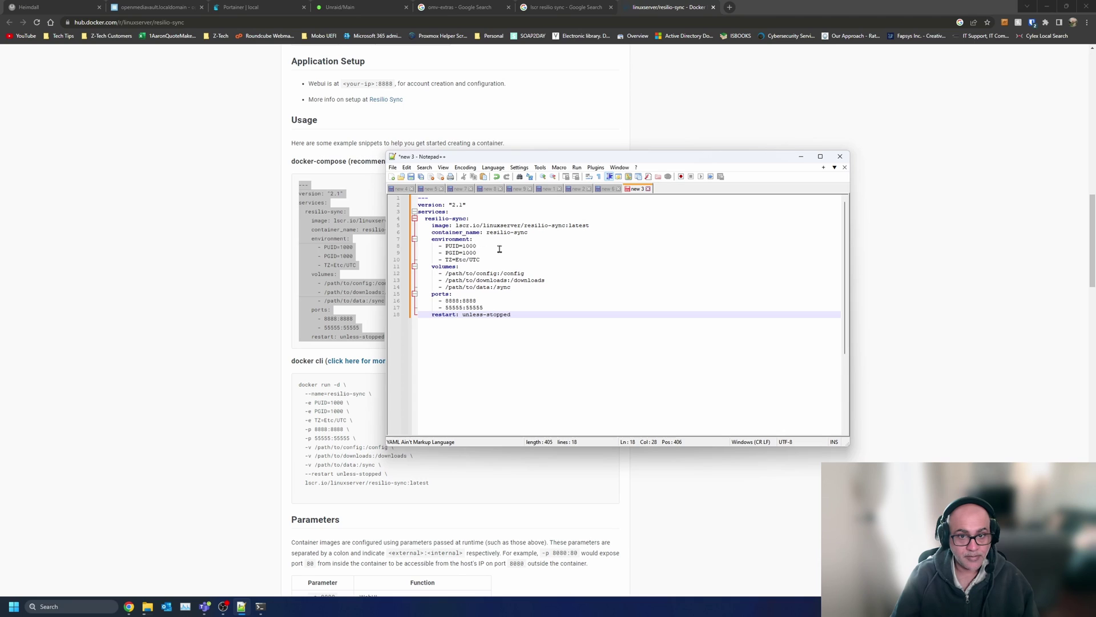
- Change the timezone line from TZ=Etc/UTC to TZ=America/Toronto
double_click(460, 261)
text(Americ)
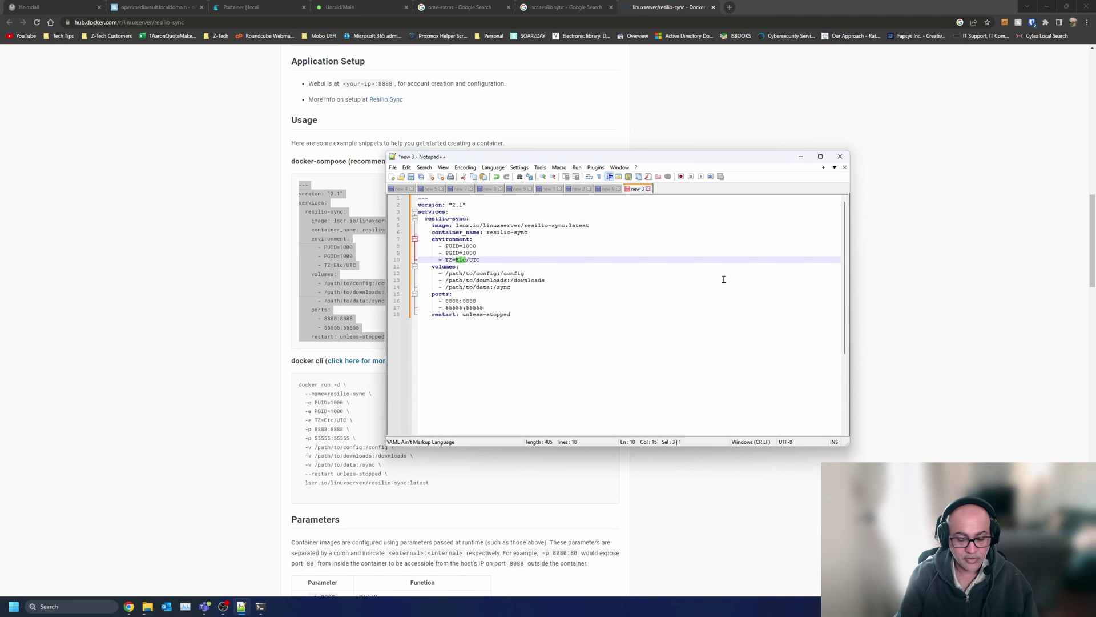
text(a)
key(Right)
key(shift+Right)
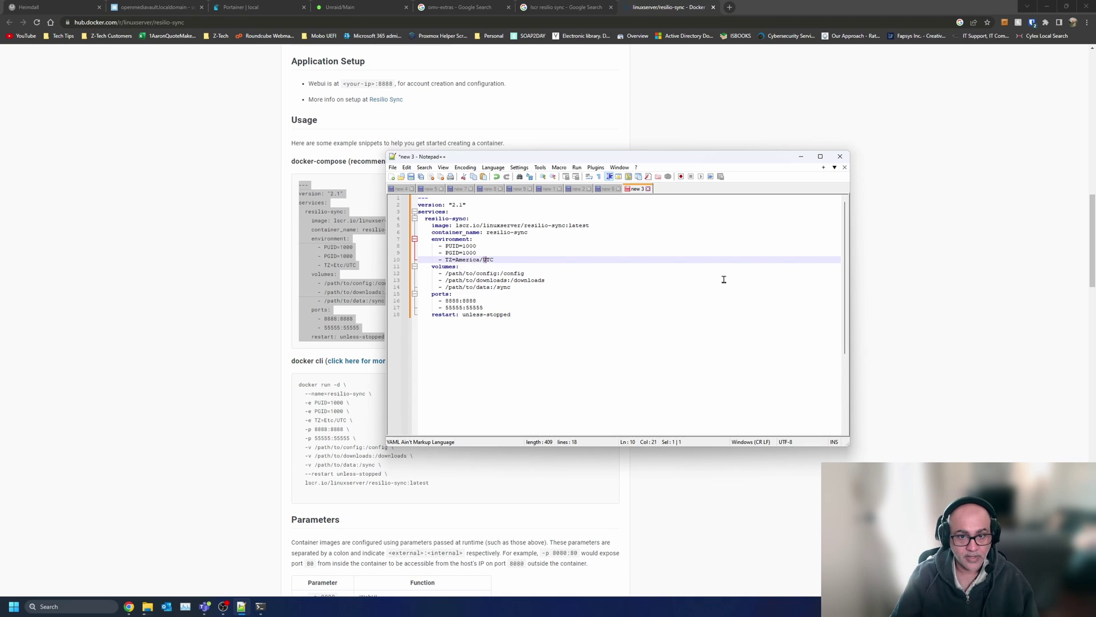
key(shift+Right)
text(Toro)
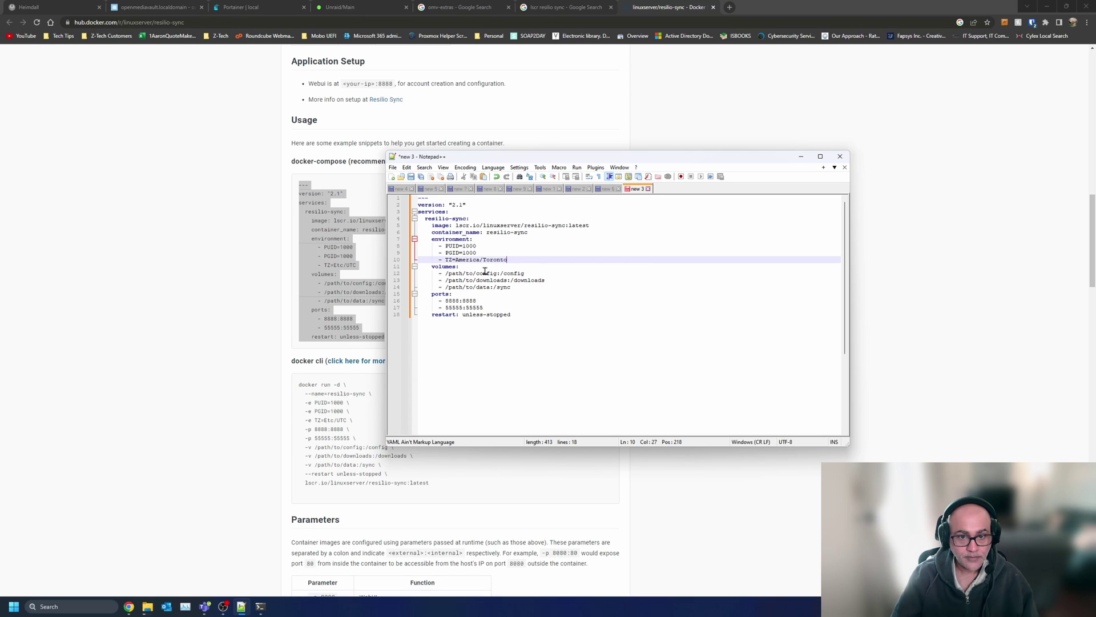
click(485, 273)
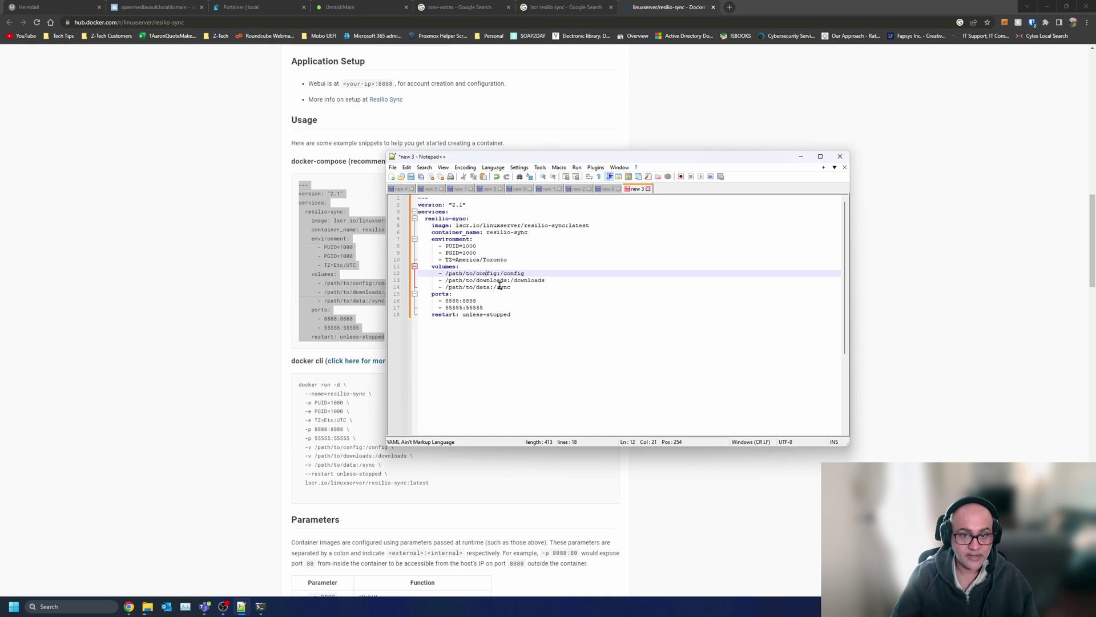
click(473, 282)
click(480, 288)
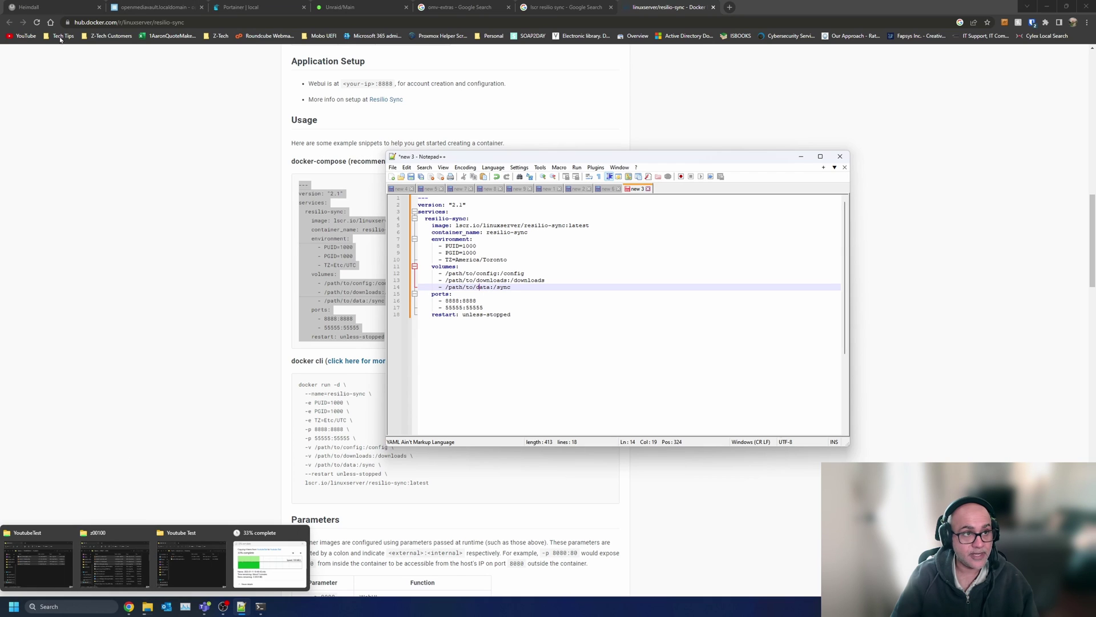
- Save the new docker SMB/CIFS share and apply the configuration changes
click(153, 6)
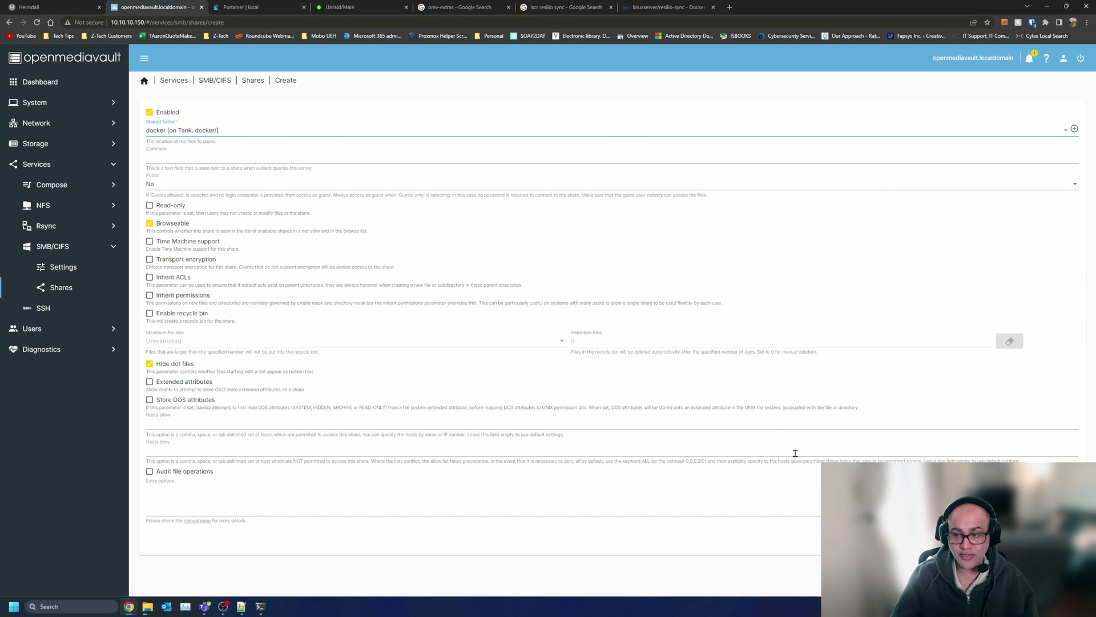
click(1061, 539)
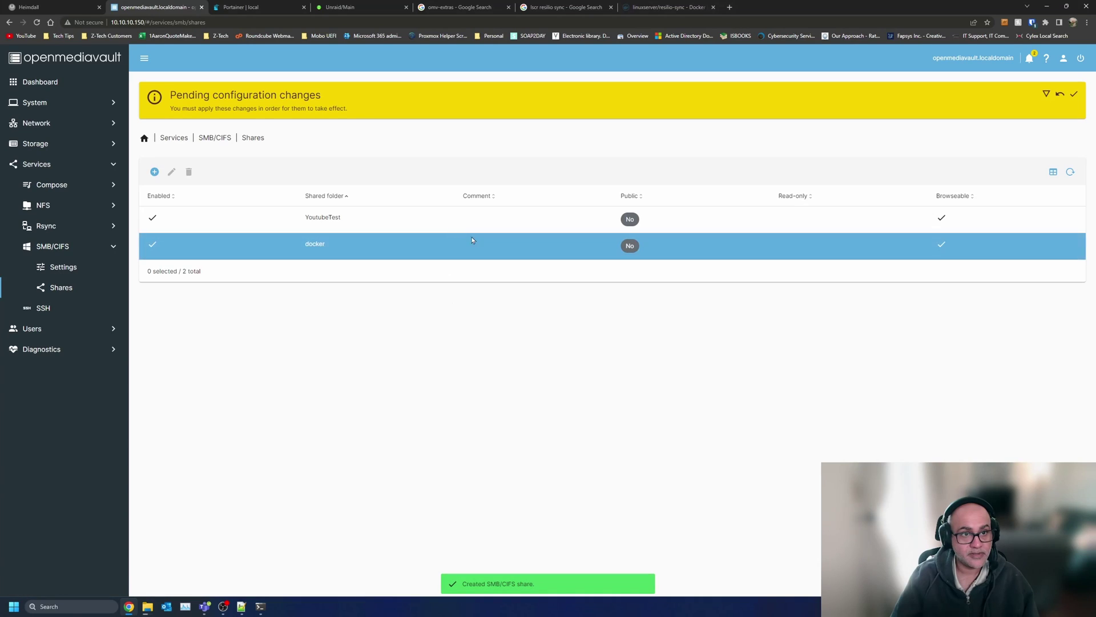
click(1074, 98)
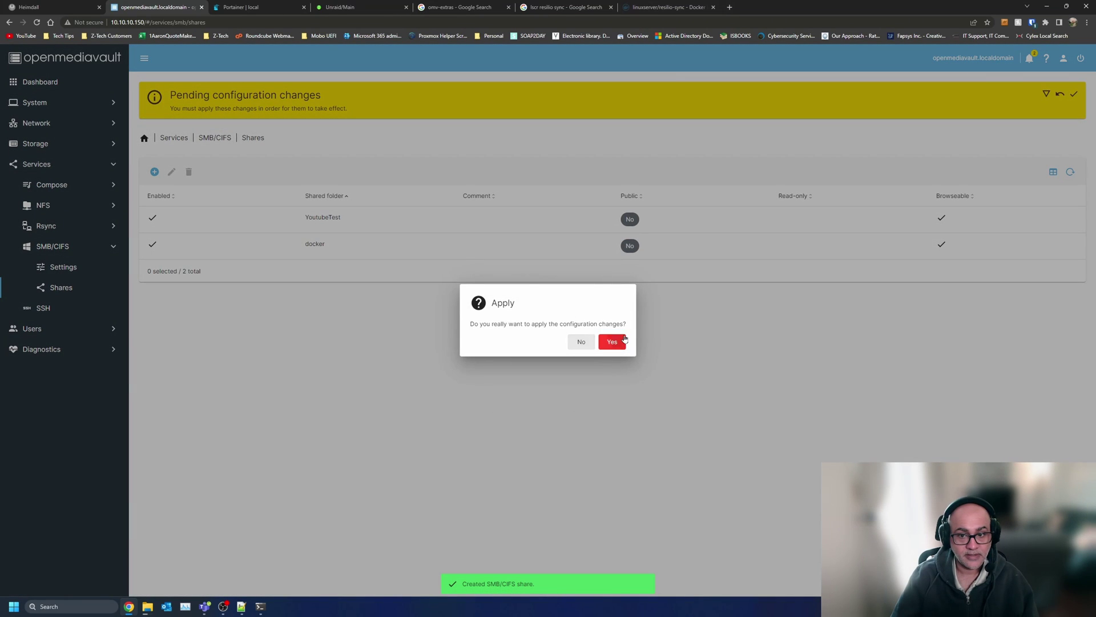
click(610, 341)
- Open the docker share in File Explorer, retry the interrupted copy, and view portainer and watchtower
click(150, 609)
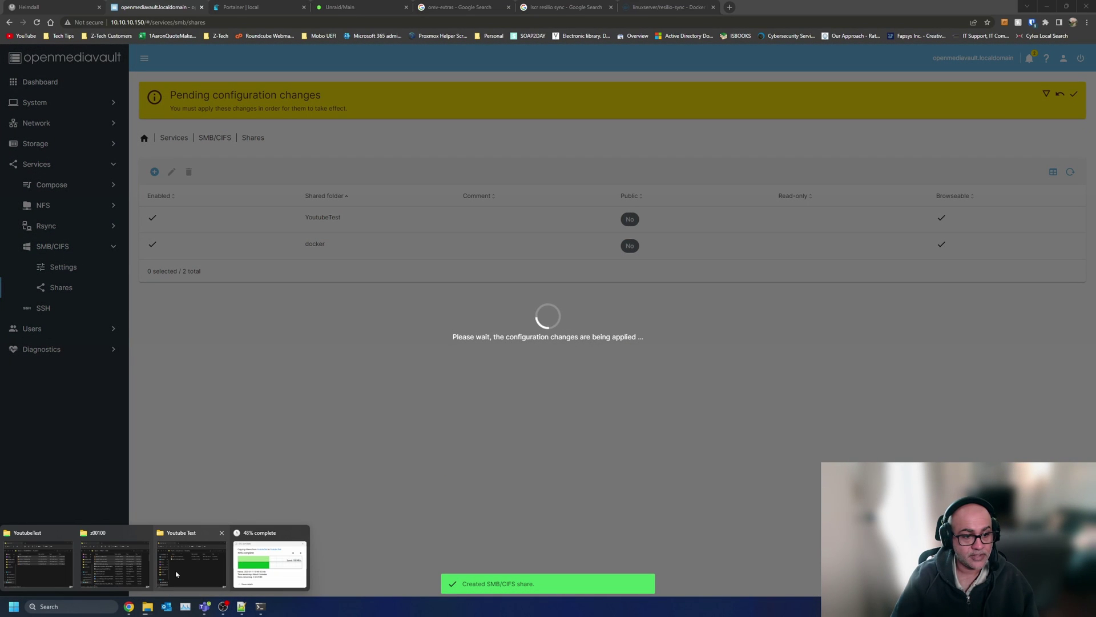
click(65, 565)
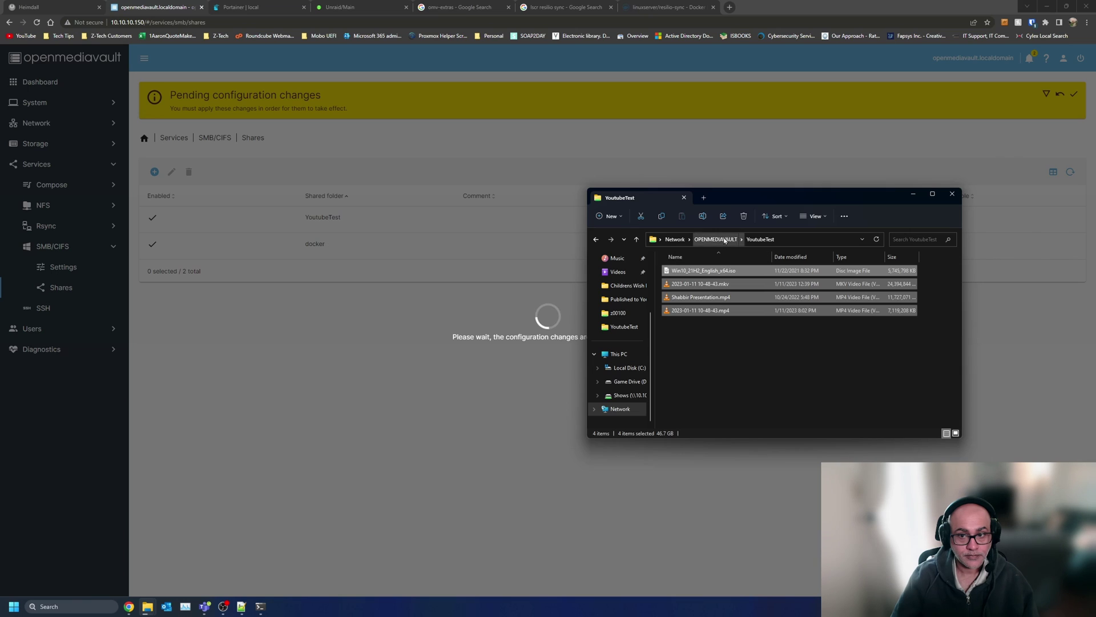
click(721, 239)
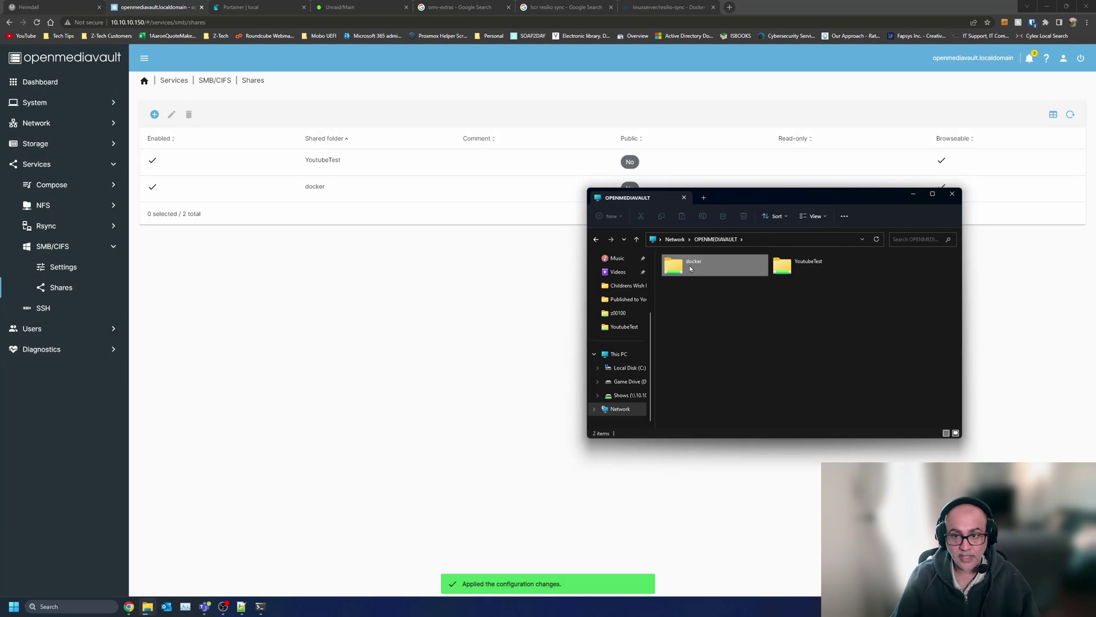
double_click(692, 268)
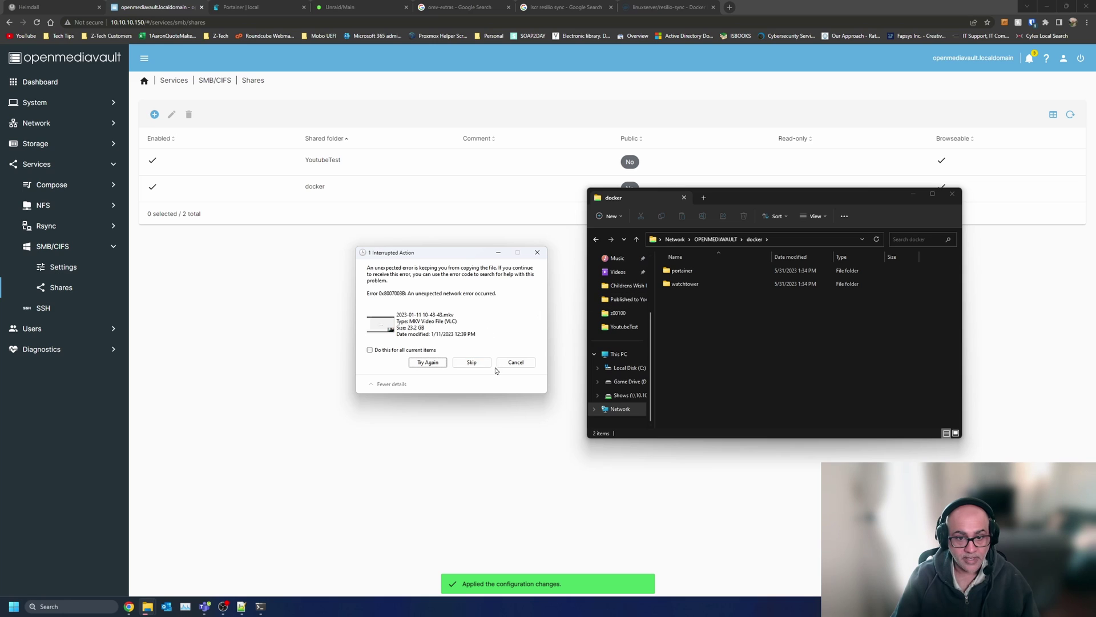
click(430, 363)
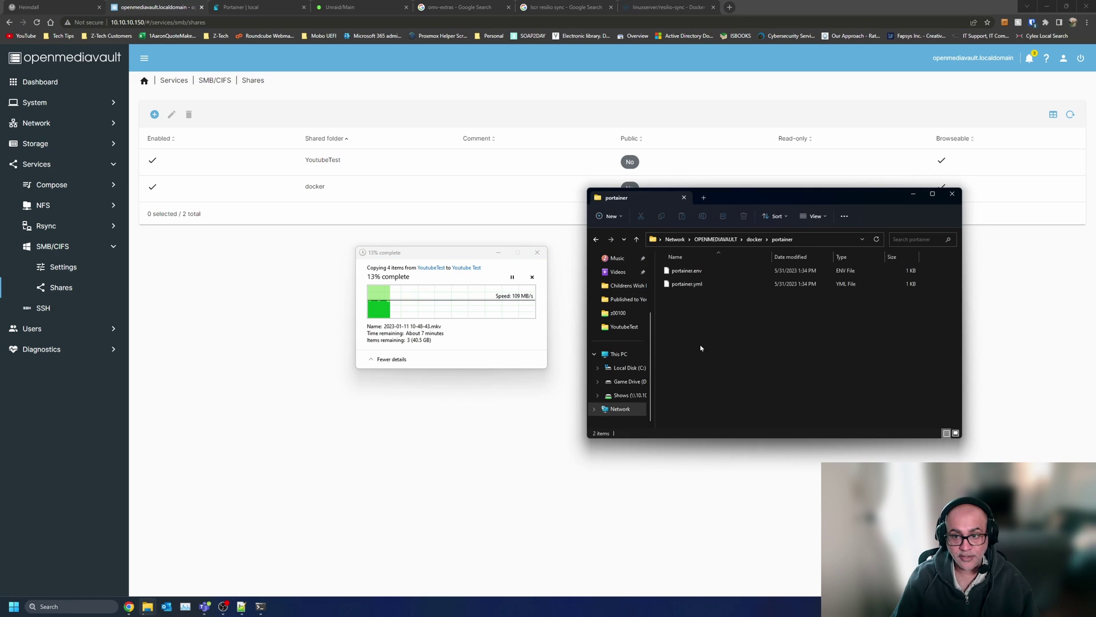
click(707, 271)
click(707, 282)
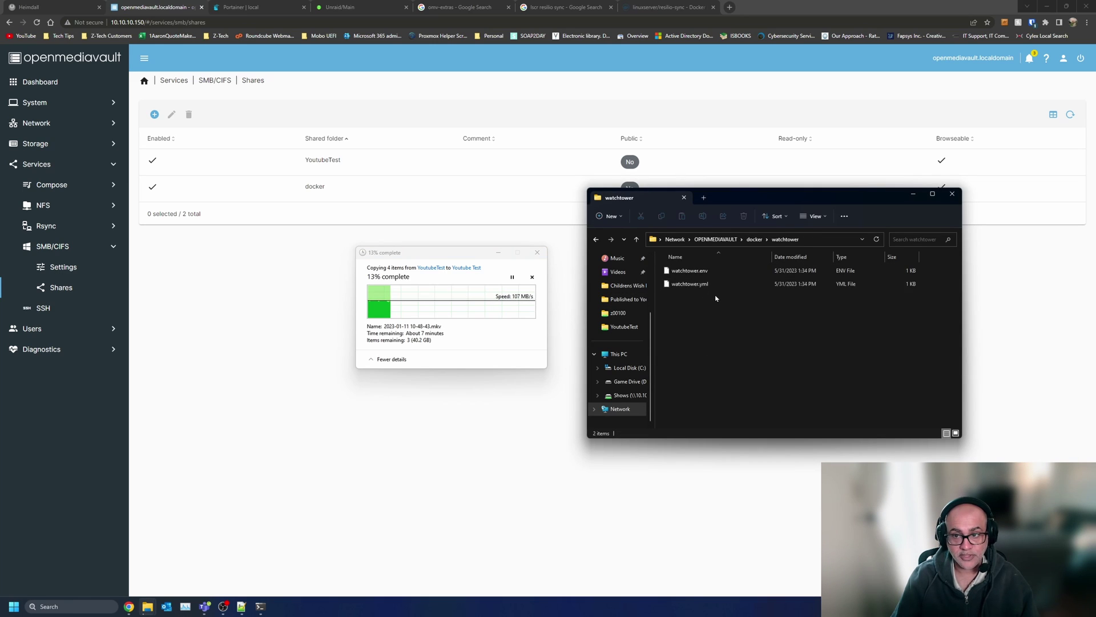
- Change the config and downloads volume paths from /path/to to /resilio-sync
click(500, 251)
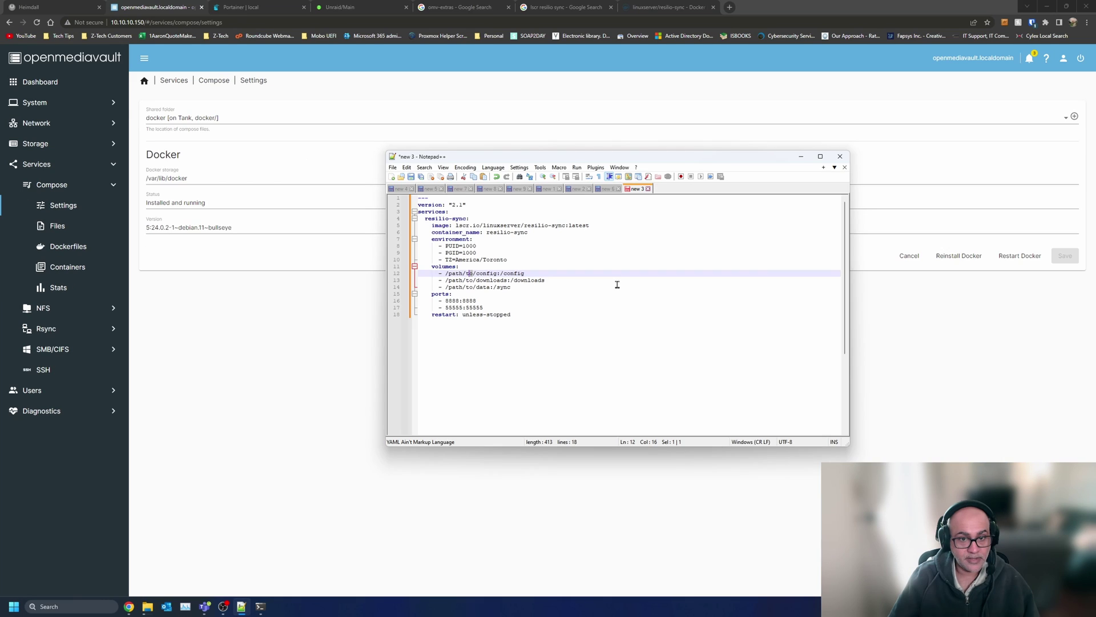
key(shift+Left)
key(shift+Left)
key(shift+Left)
key(shift+Left)
key(shift+Left)
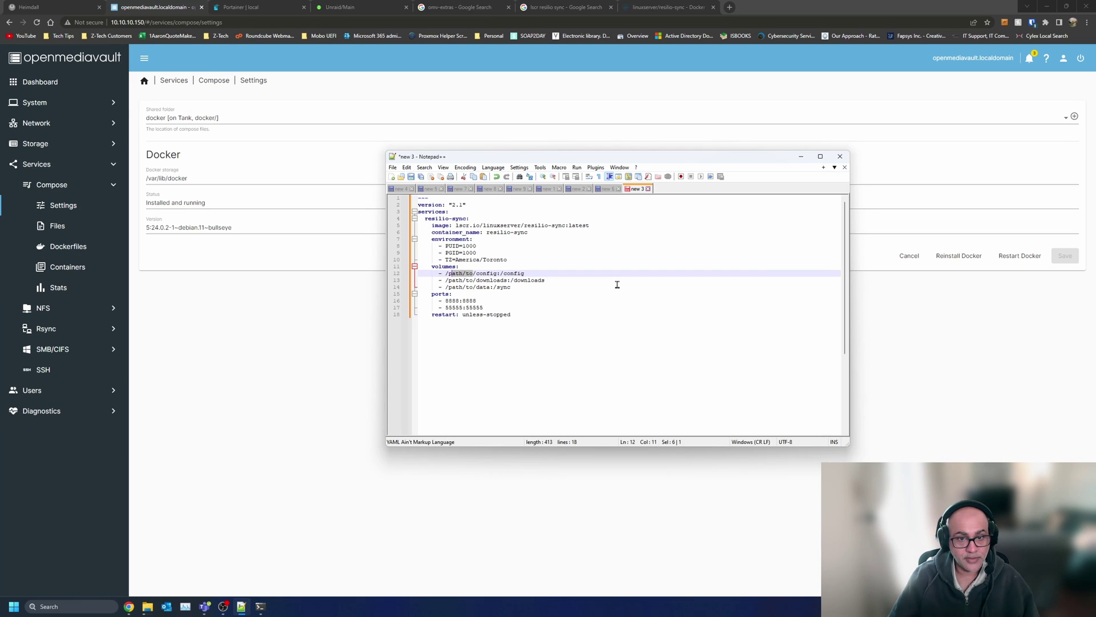
text(resil)
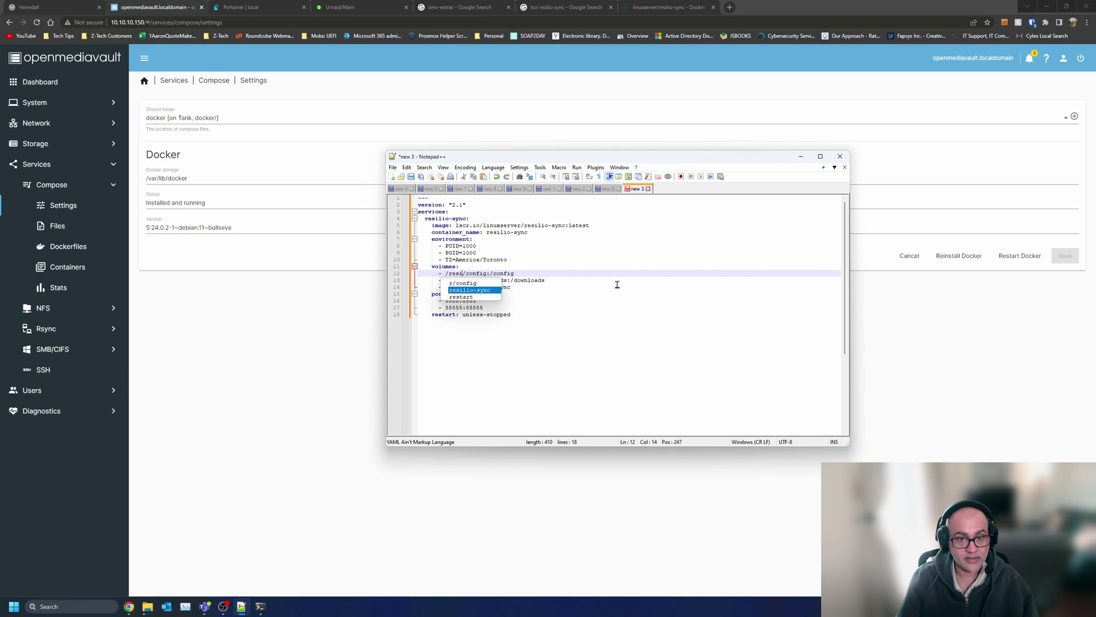
key(Return)
key(Down)
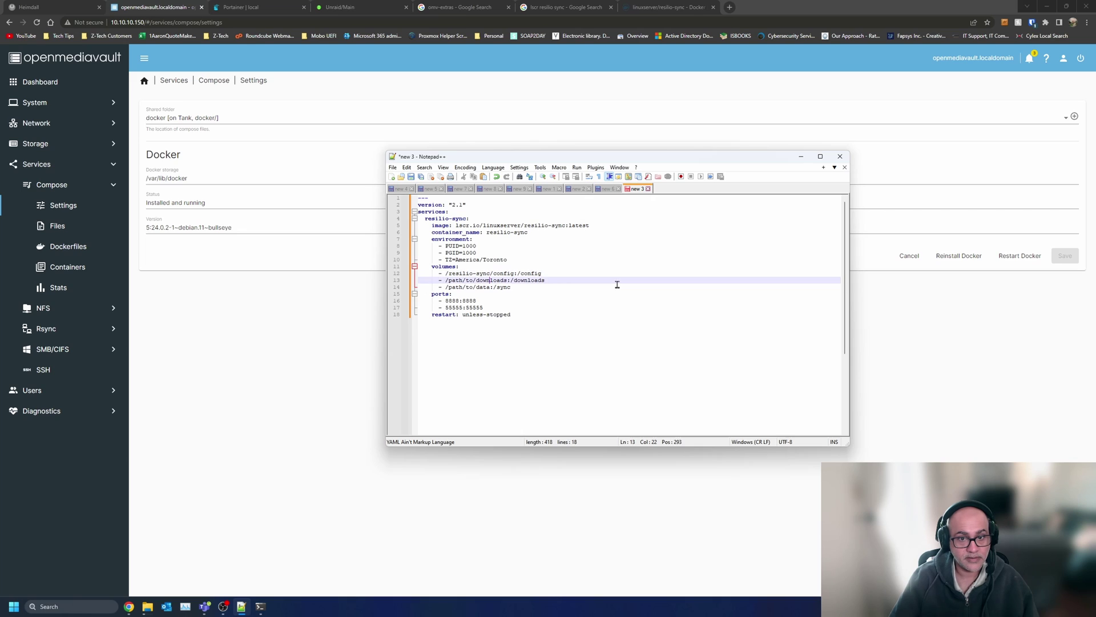
key(shift+Left)
key(shift+Left)
key(shift+Left)
key(shift+Left)
key(shift+Left)
key(shift+Left)
key(shift+Left)
text(res)
key(Return)
- Change the data volume path to /resilio-sync and select the whole compose file
key(Down)
key(Left)
key(shift+Left)
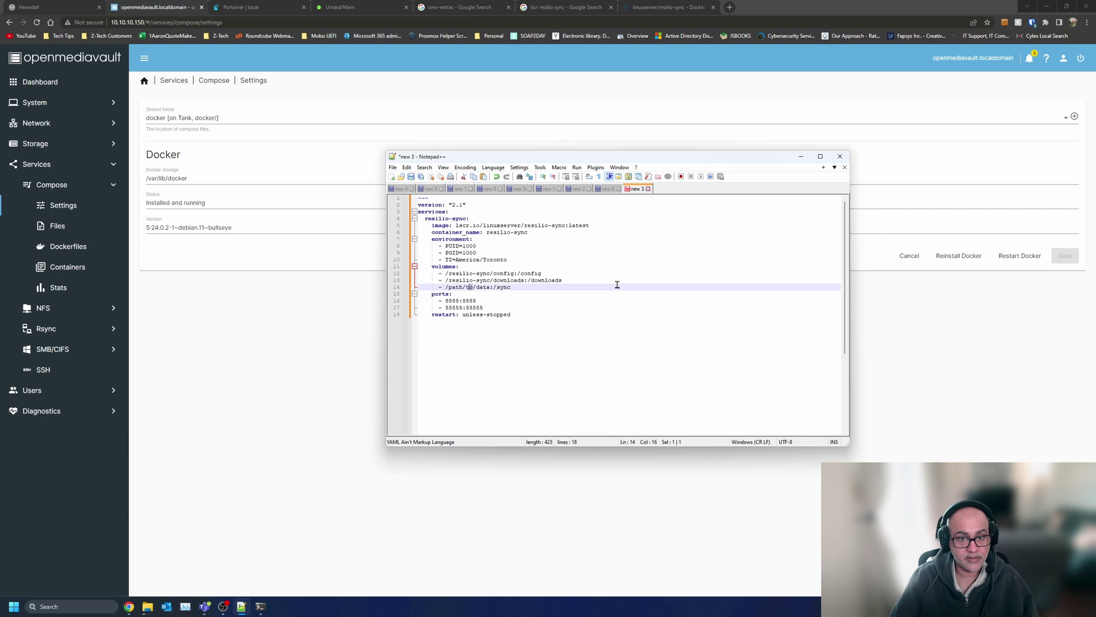
key(shift+Left)
key(shift+Left)
text(res)
key(Return)
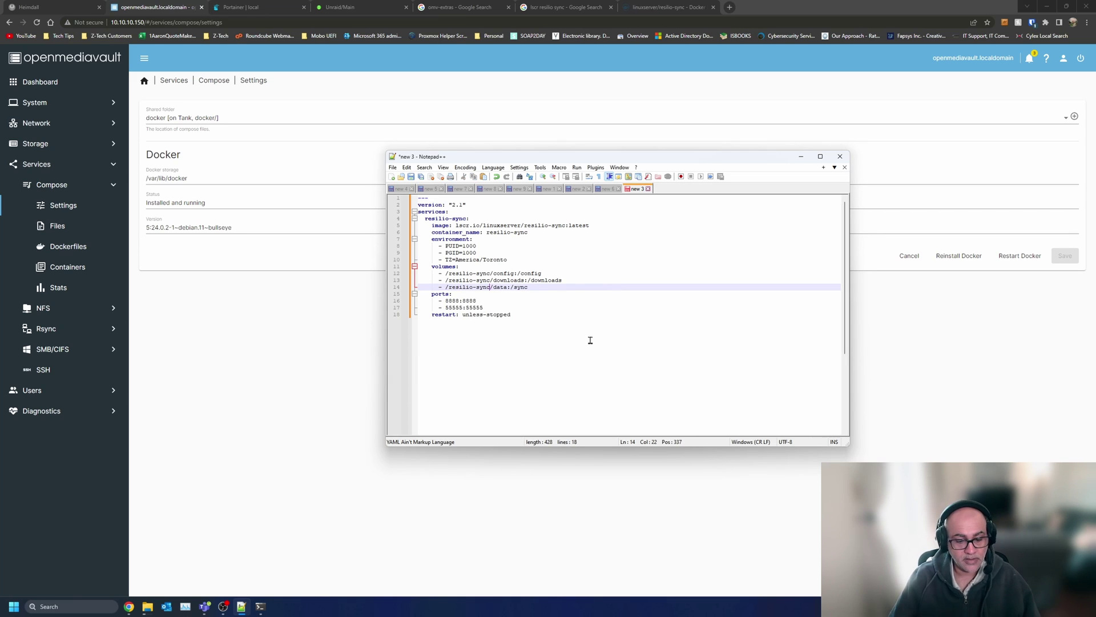
key(ctrl+a)
key(ctrl+c)
click(281, 341)
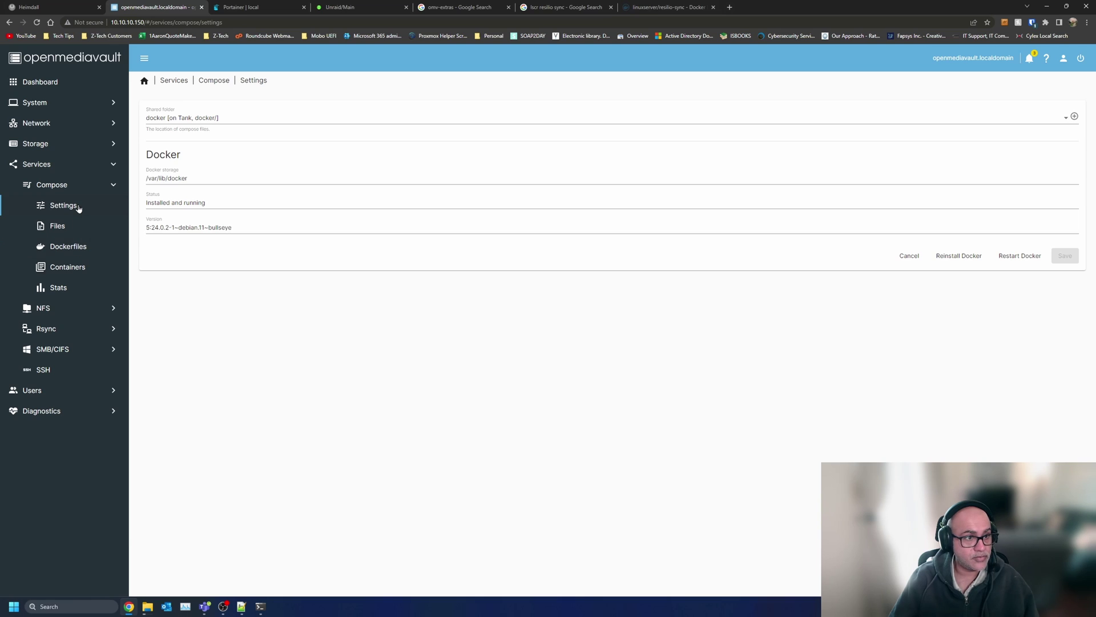
- Create a resilio-sync Dockerfile from the pasted compose content, save it and apply changes
click(67, 247)
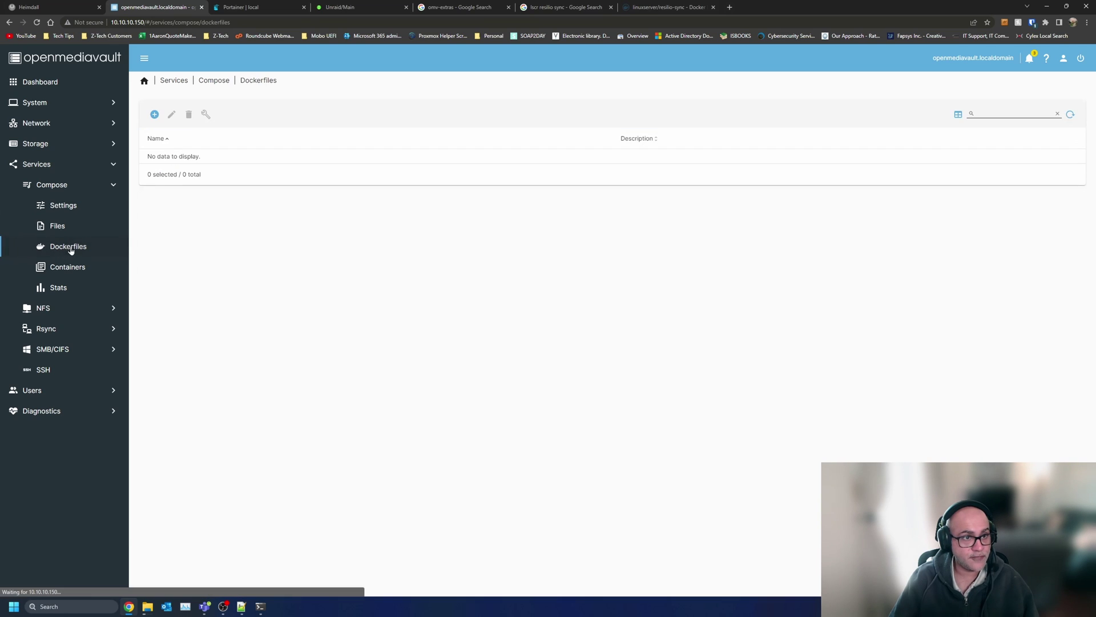
click(156, 116)
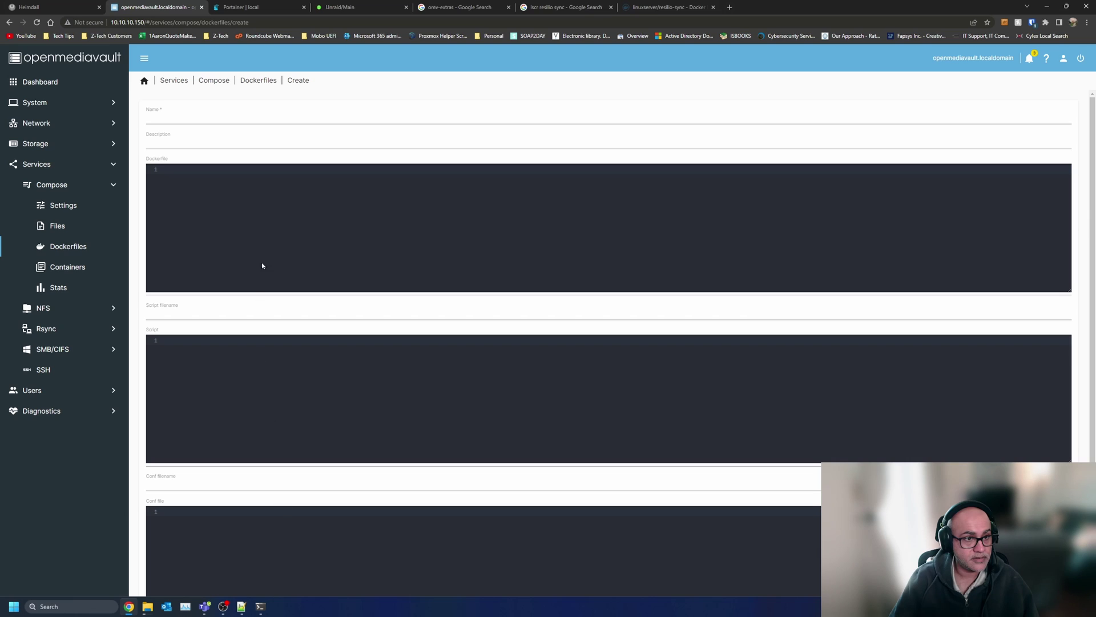
click(277, 212)
key(ctrl+v)
click(211, 117)
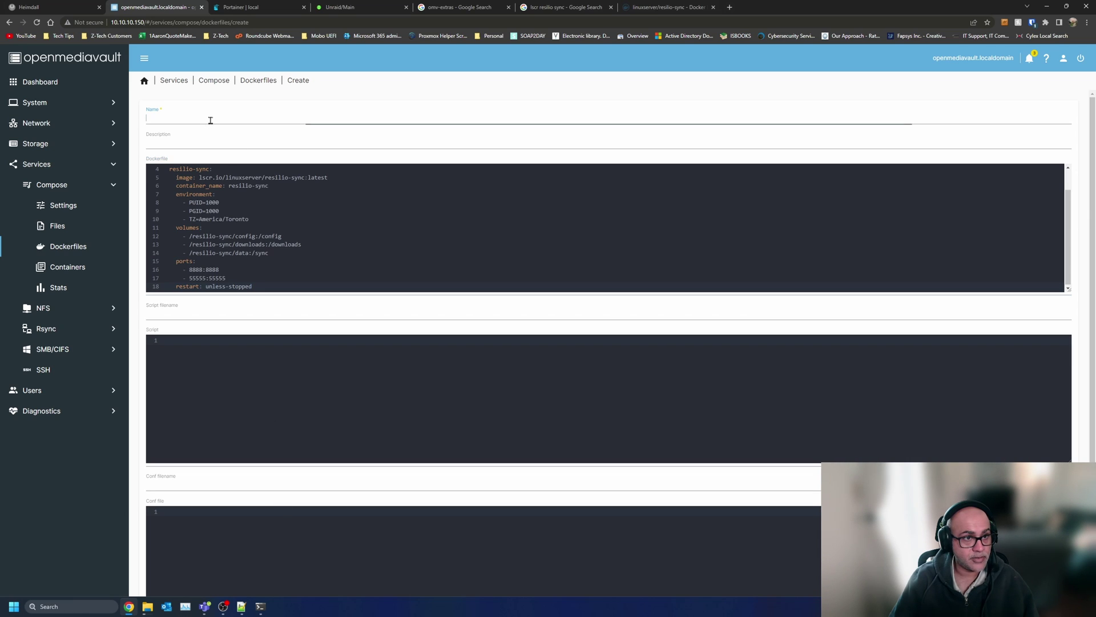
text(resilio-sync)
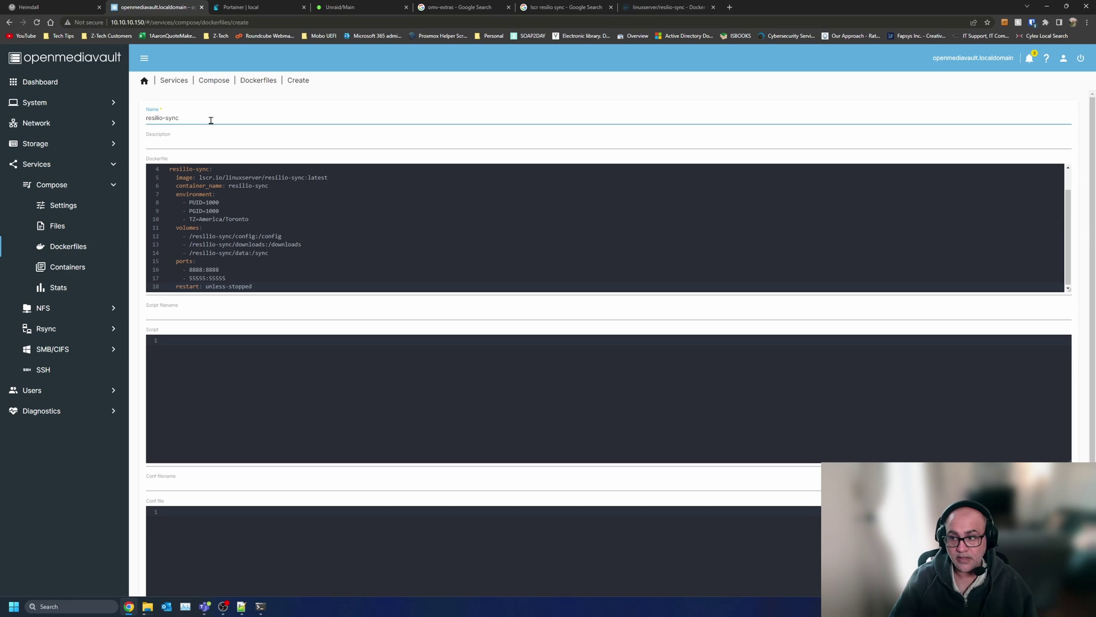
scroll(631, 396, down, 2)
click(1055, 568)
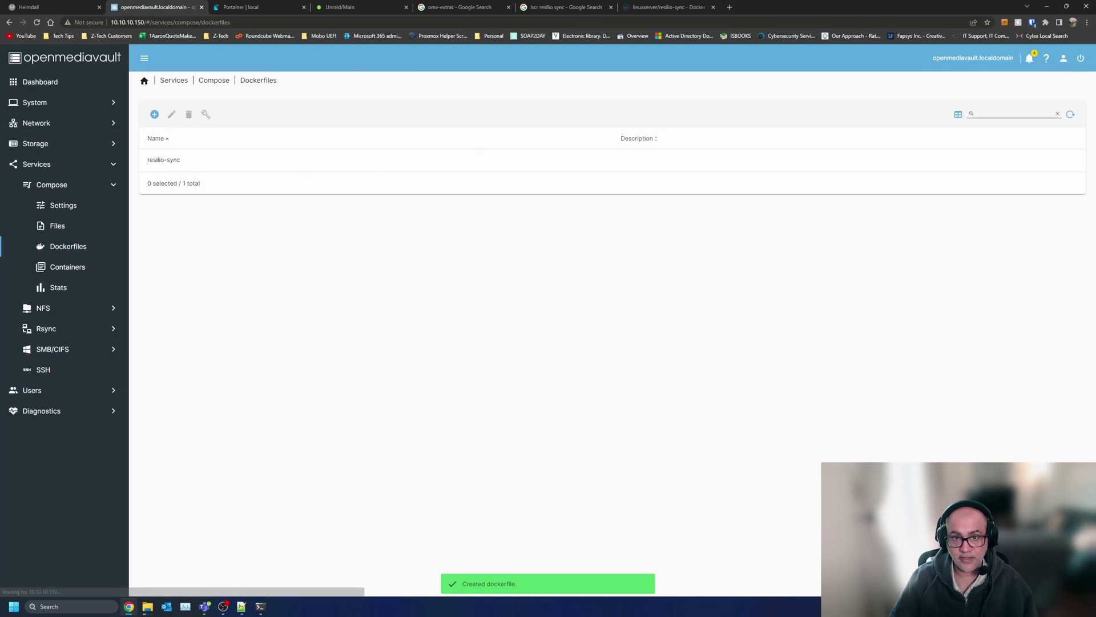
click(248, 154)
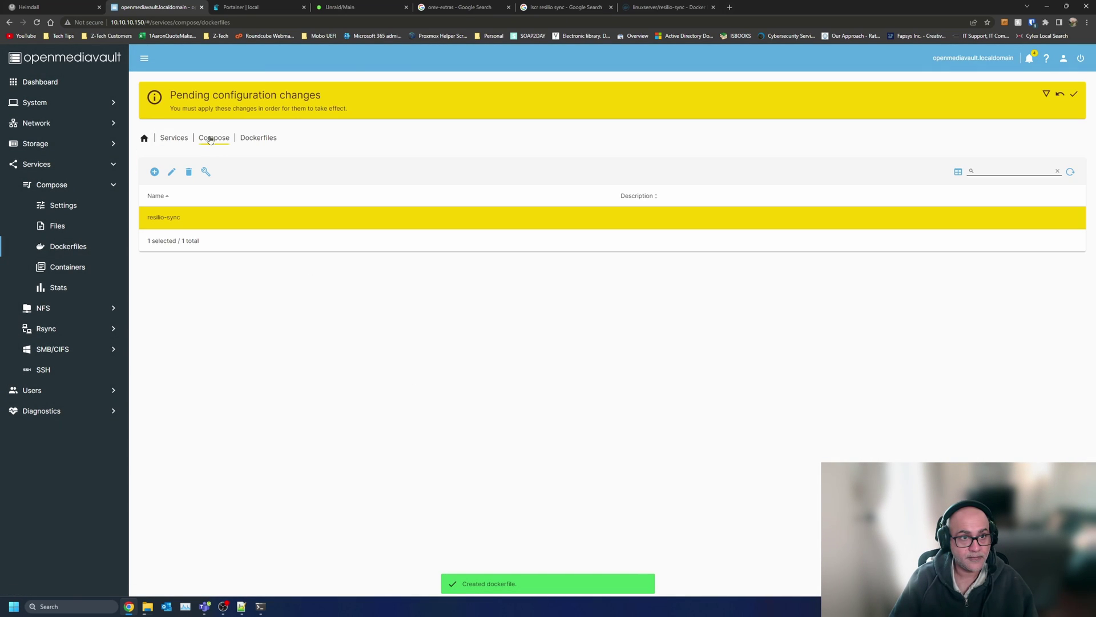
click(1074, 94)
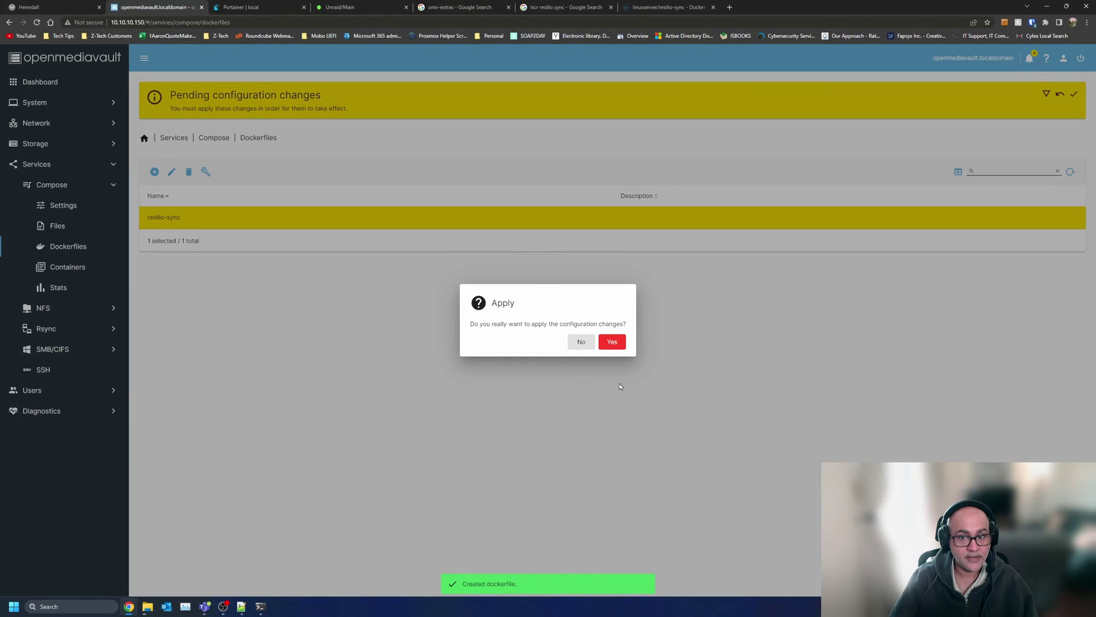
click(612, 342)
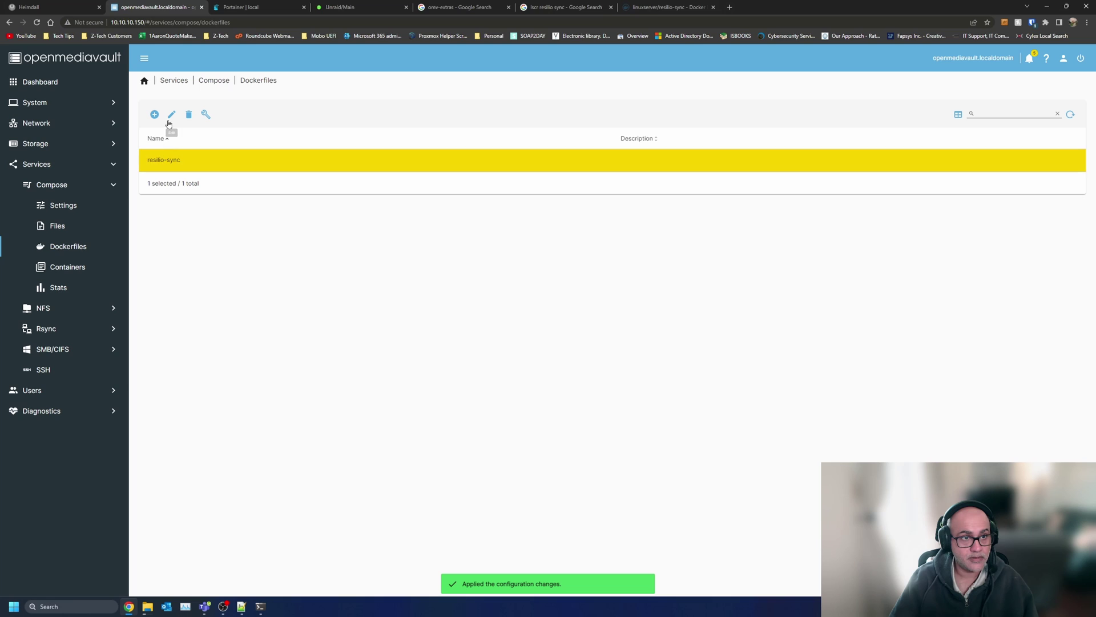
- Build the resilio-sync Dockerfile, close the failed output, and delete the Dockerfile
click(204, 115)
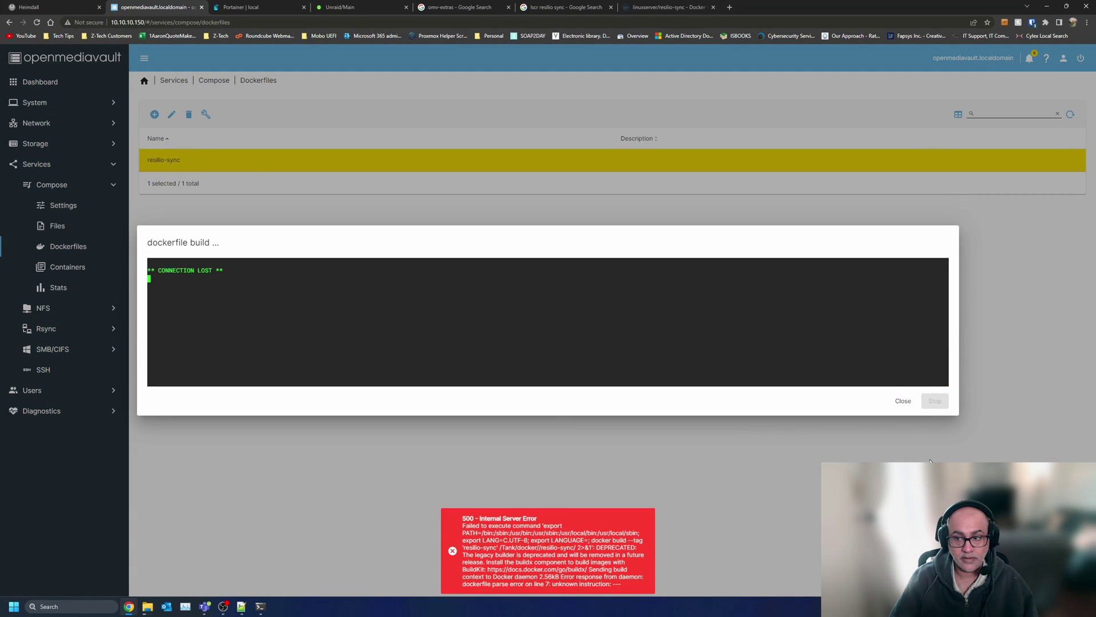
click(904, 402)
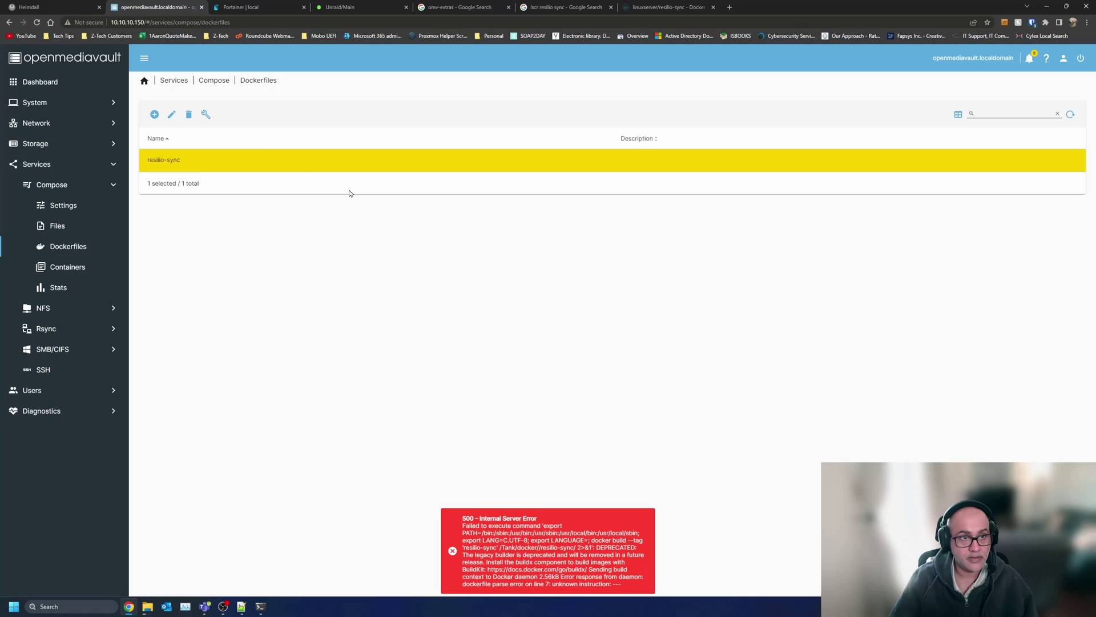
click(188, 115)
click(600, 342)
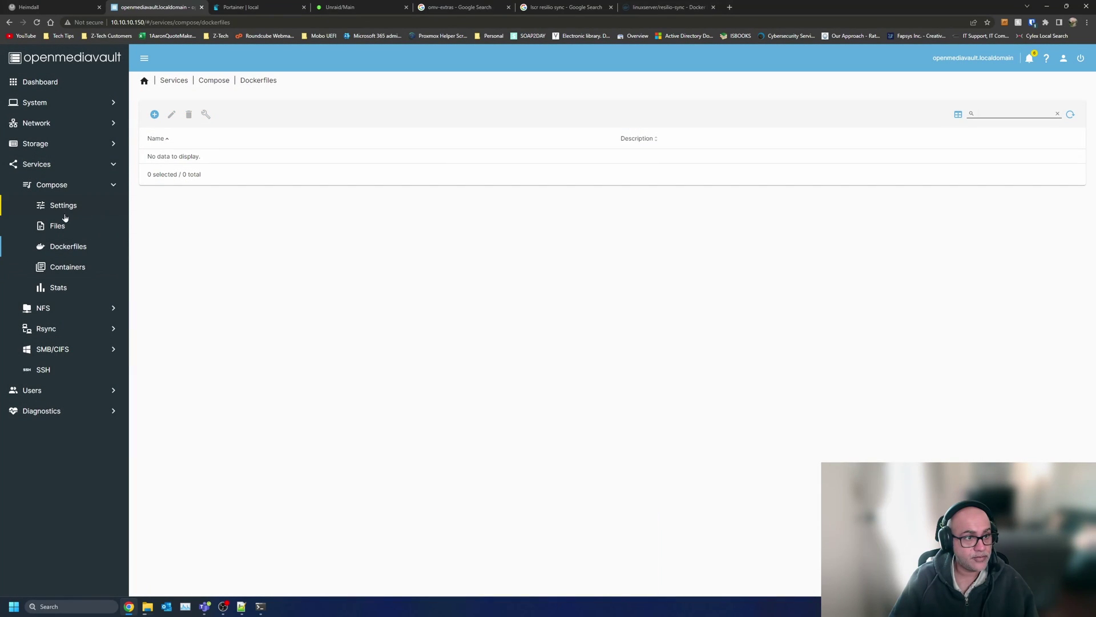
- Apply pending changes from Compose > Containers, then open Compose Files and cancel the Autocompose dialog
click(69, 187)
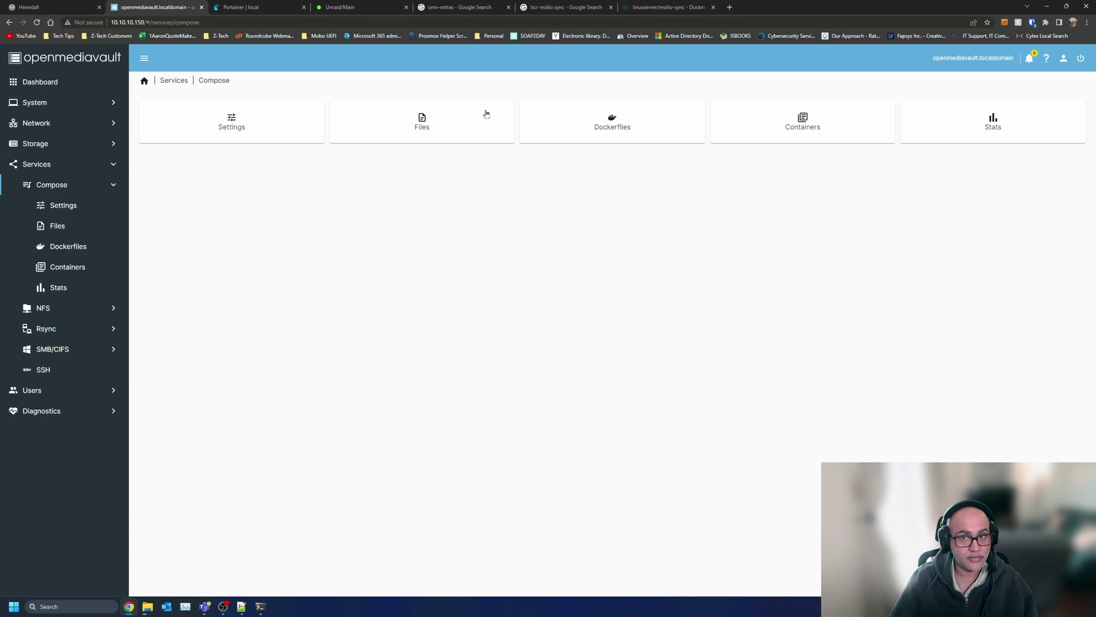
click(787, 108)
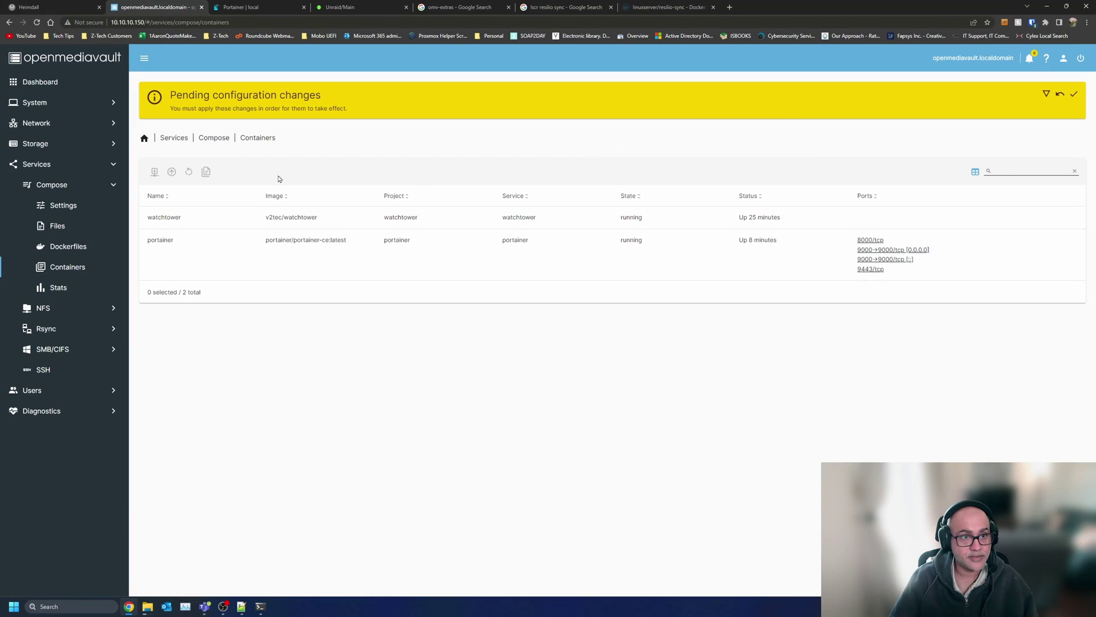
click(1074, 94)
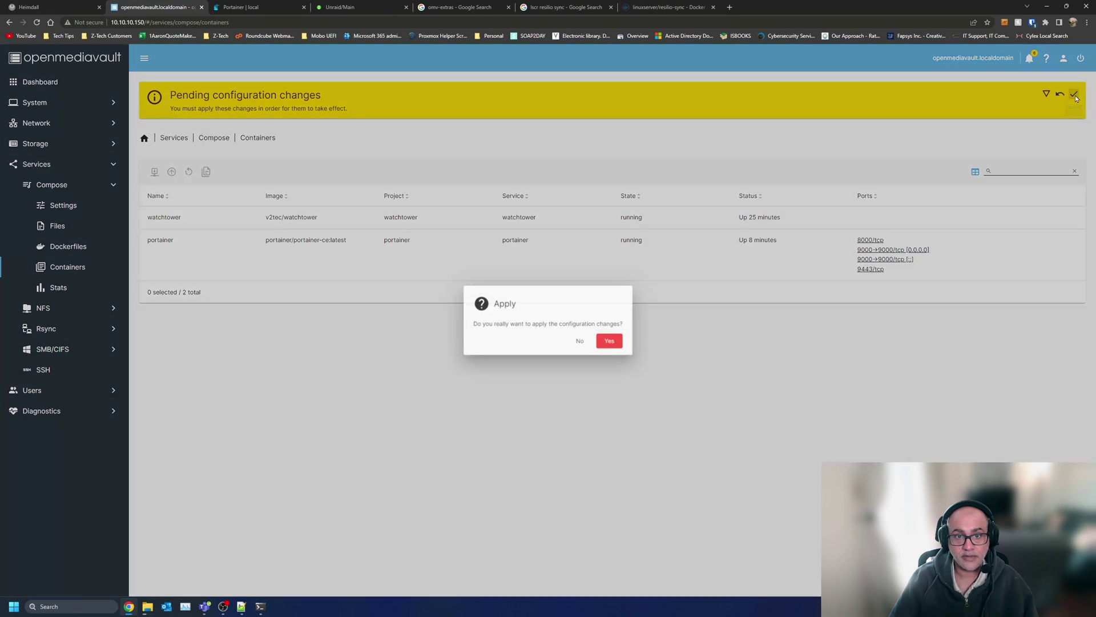
click(611, 341)
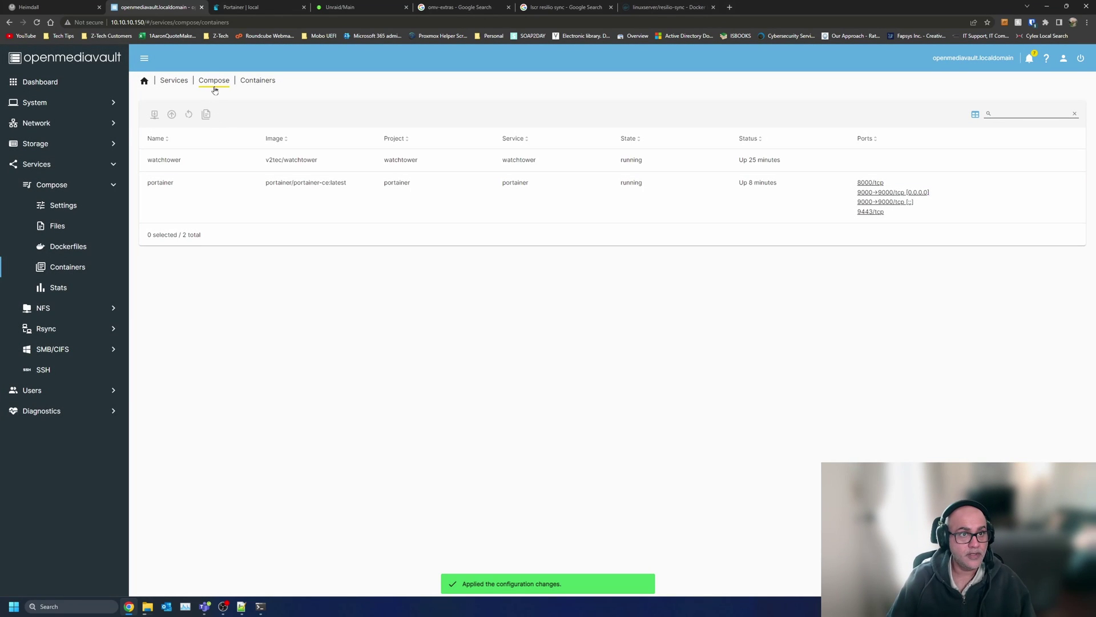
click(214, 83)
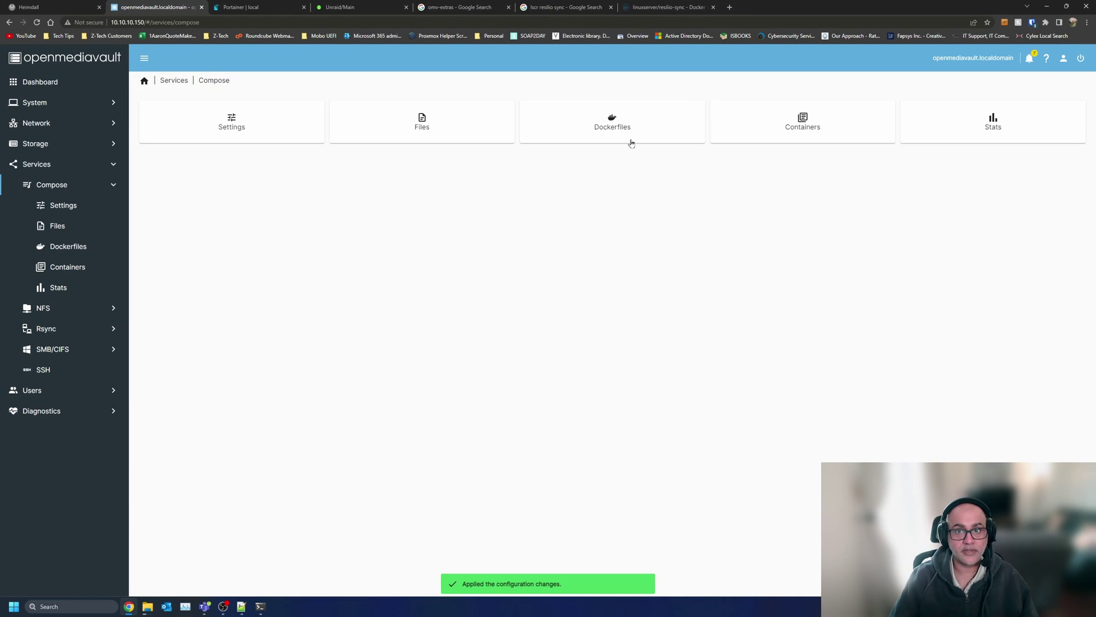
click(440, 110)
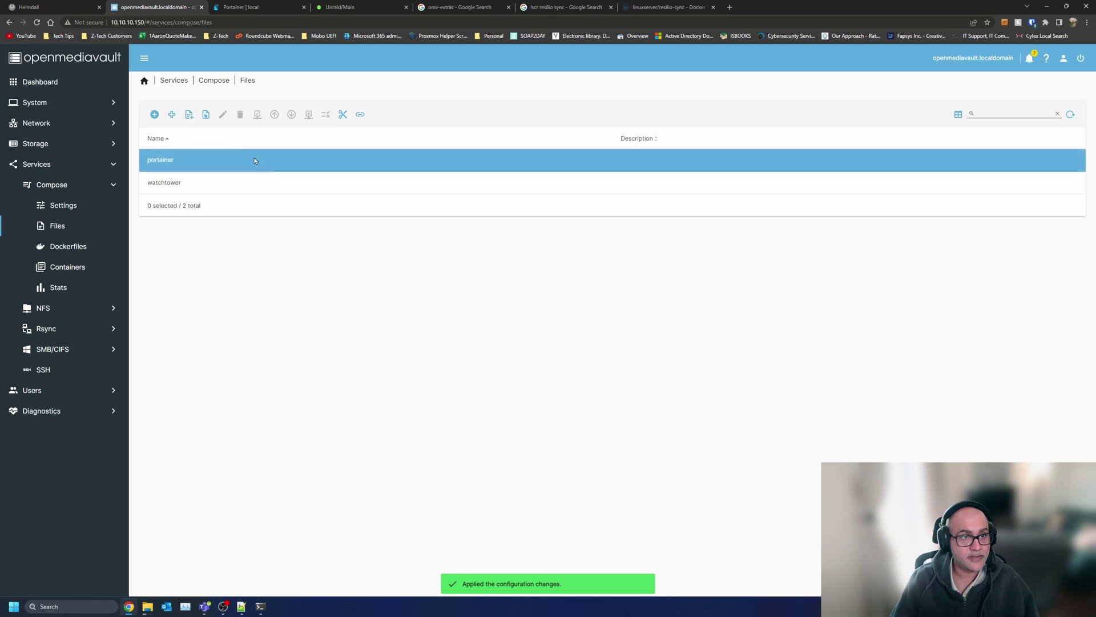
click(188, 115)
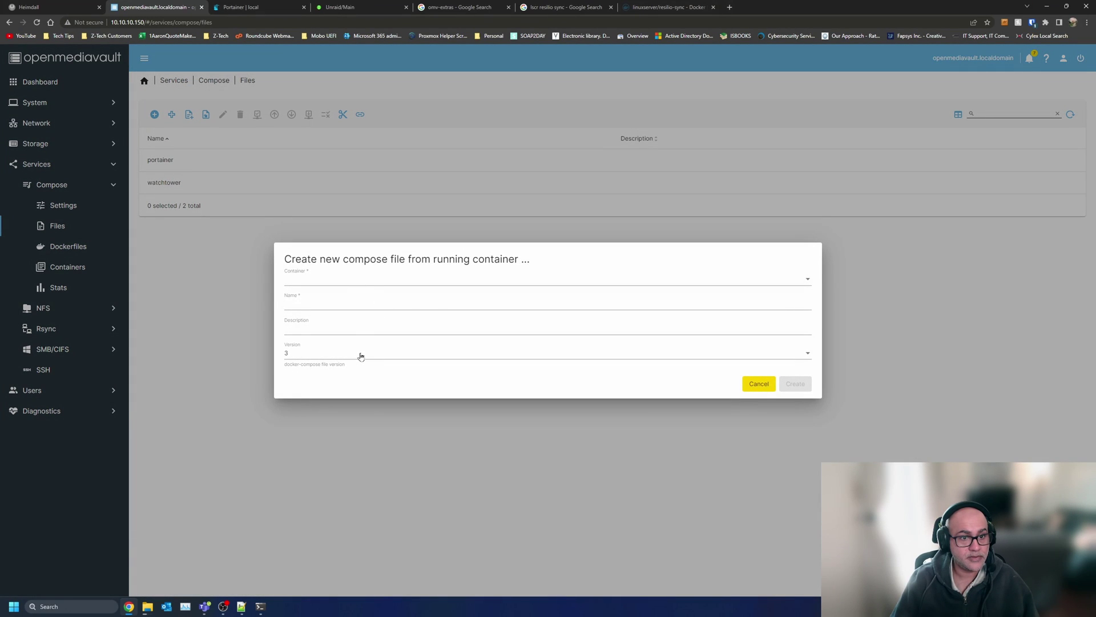
click(758, 383)
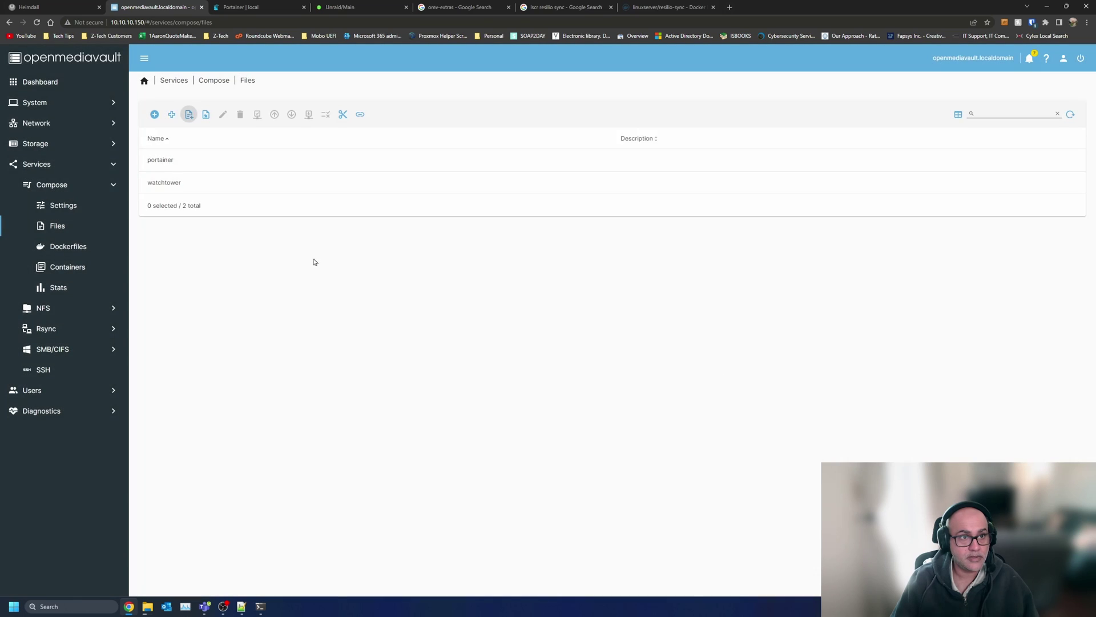
- Create a compose file named resilio-sync from the pasted YAML, save it and apply changes
click(156, 114)
click(235, 184)
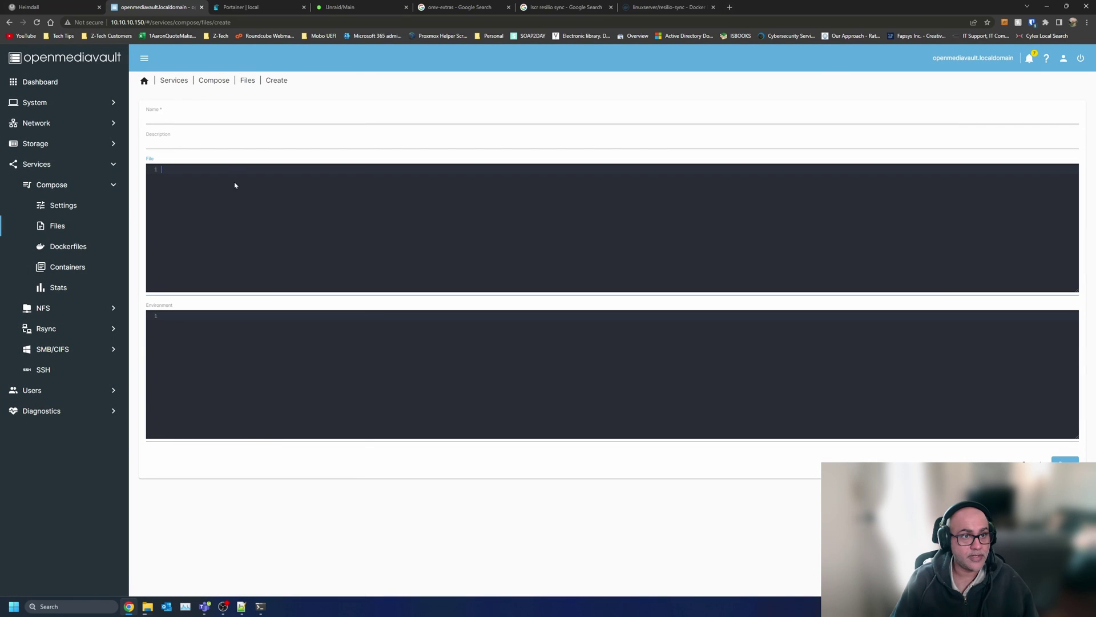
key(ctrl+v)
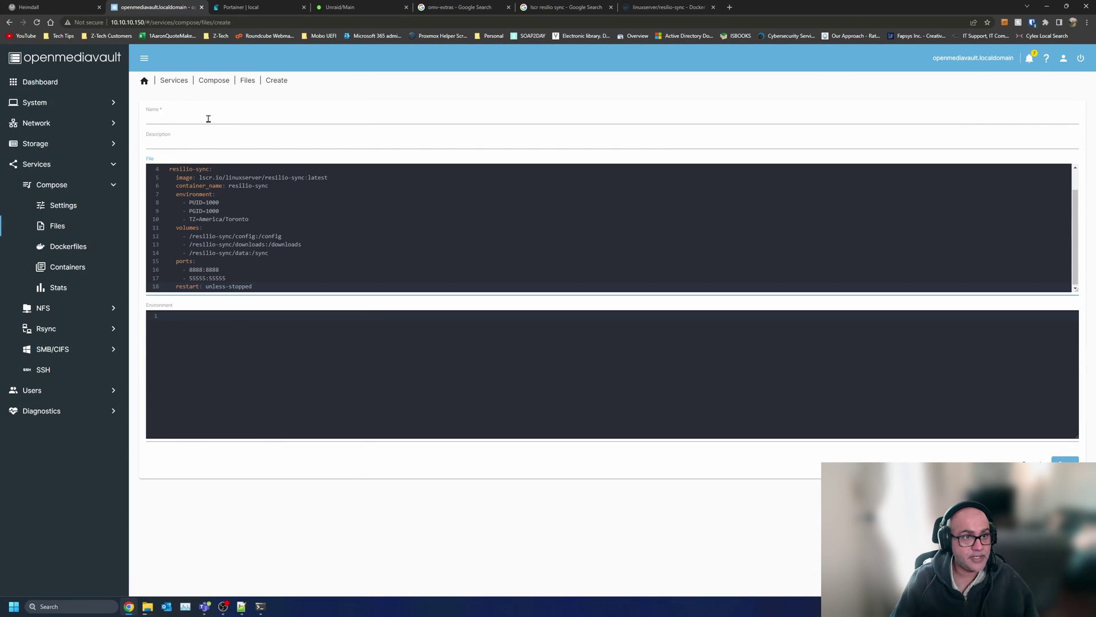
click(208, 118)
text(resili)
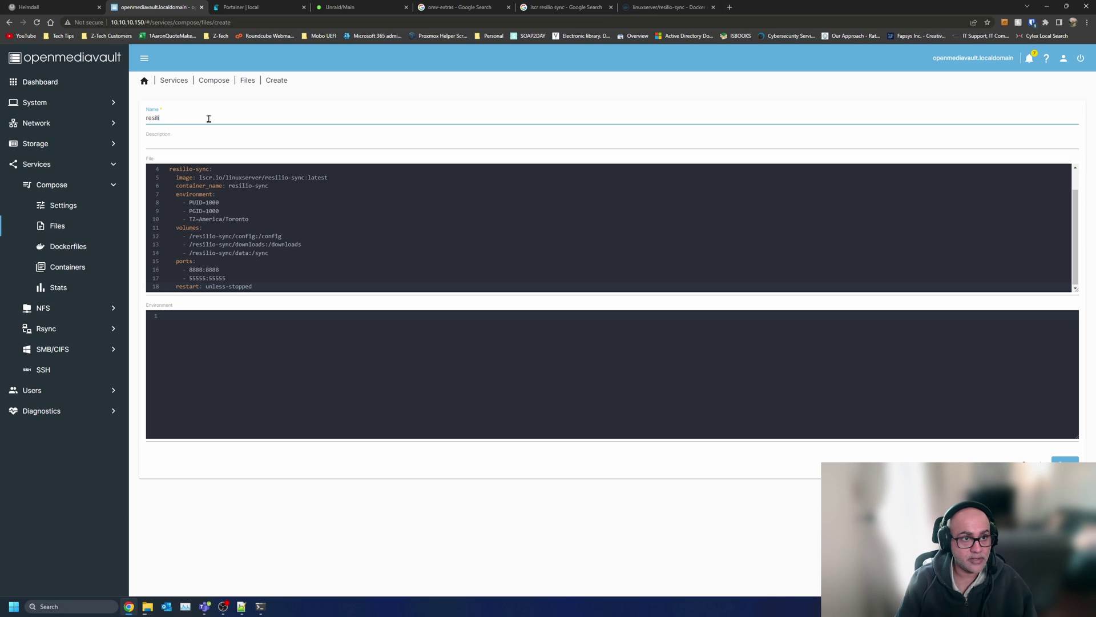
text(o-sy)
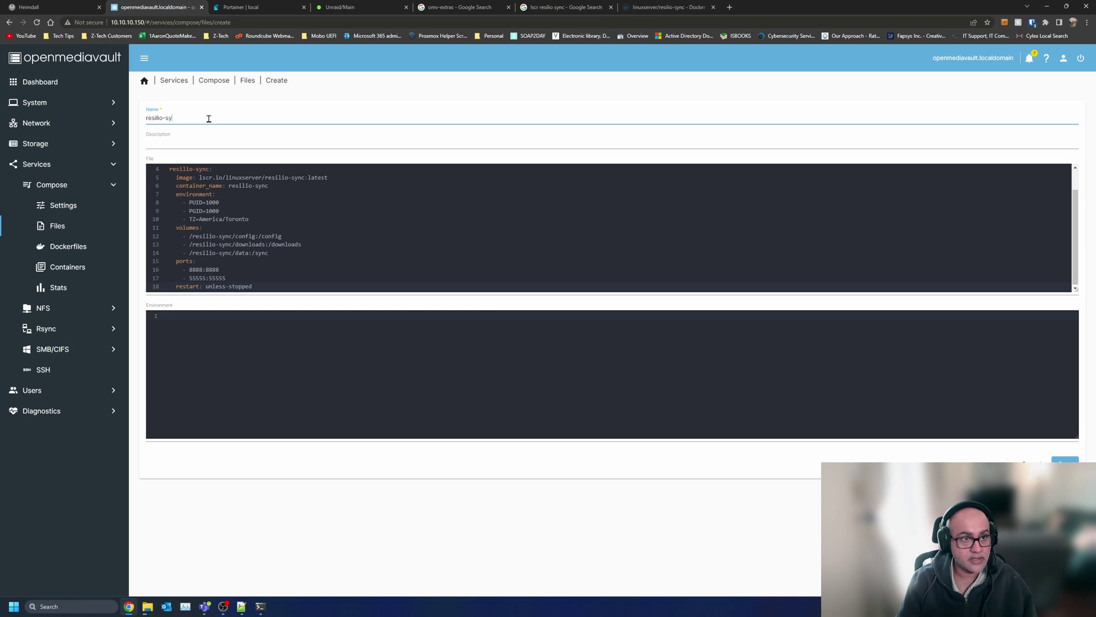
text(nc)
click(1066, 464)
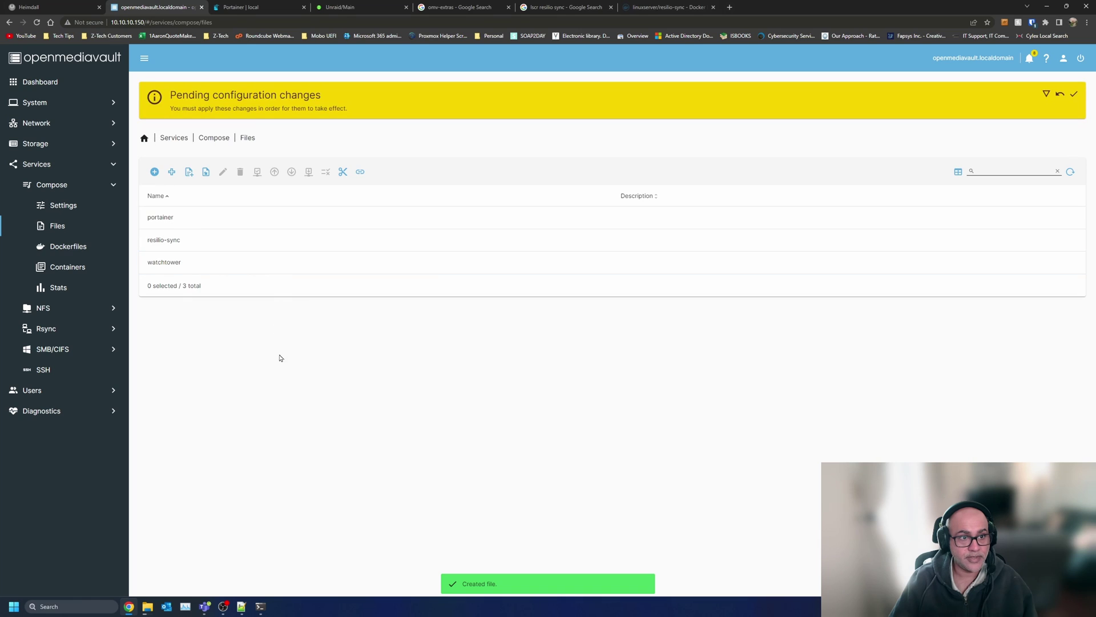
click(1074, 93)
click(611, 340)
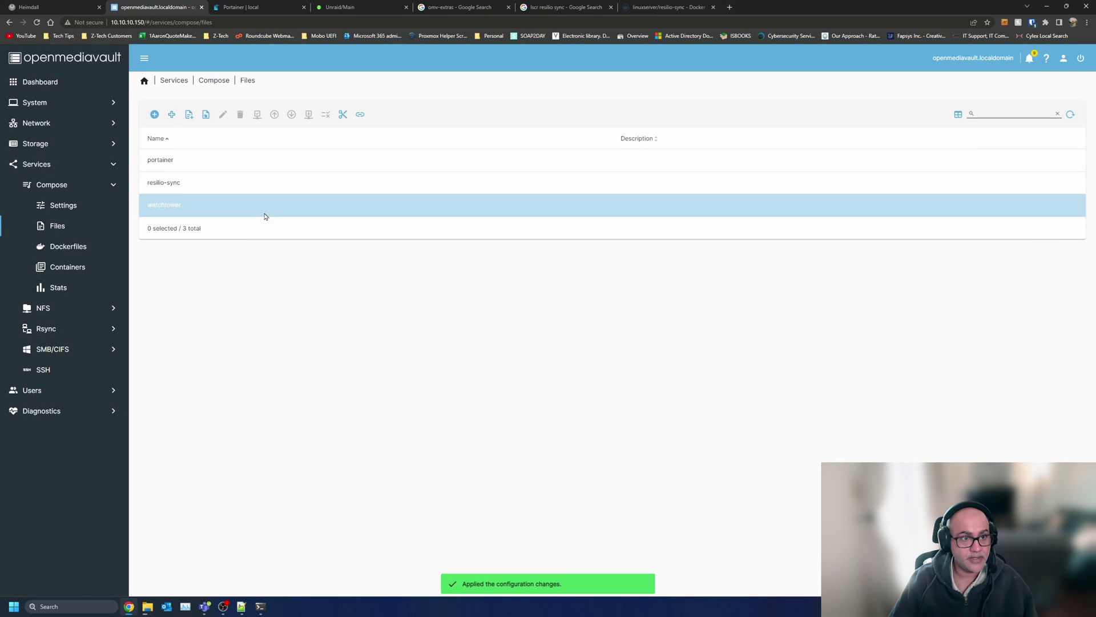
- Bring the resilio-sync stack up, then open its web UI from the 8888 port link
click(265, 184)
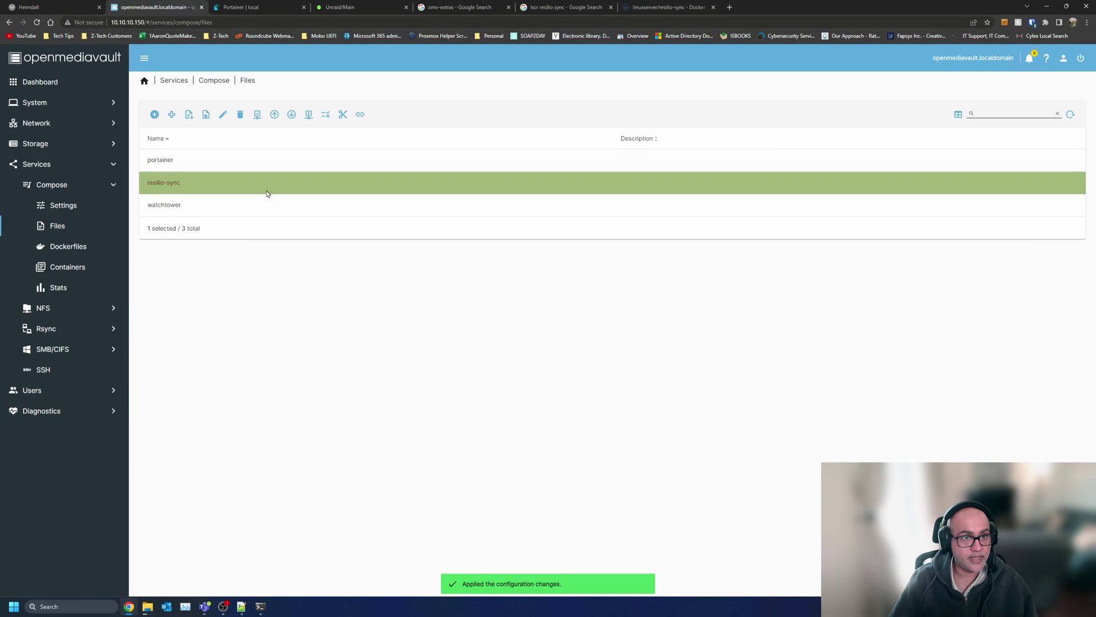
click(273, 115)
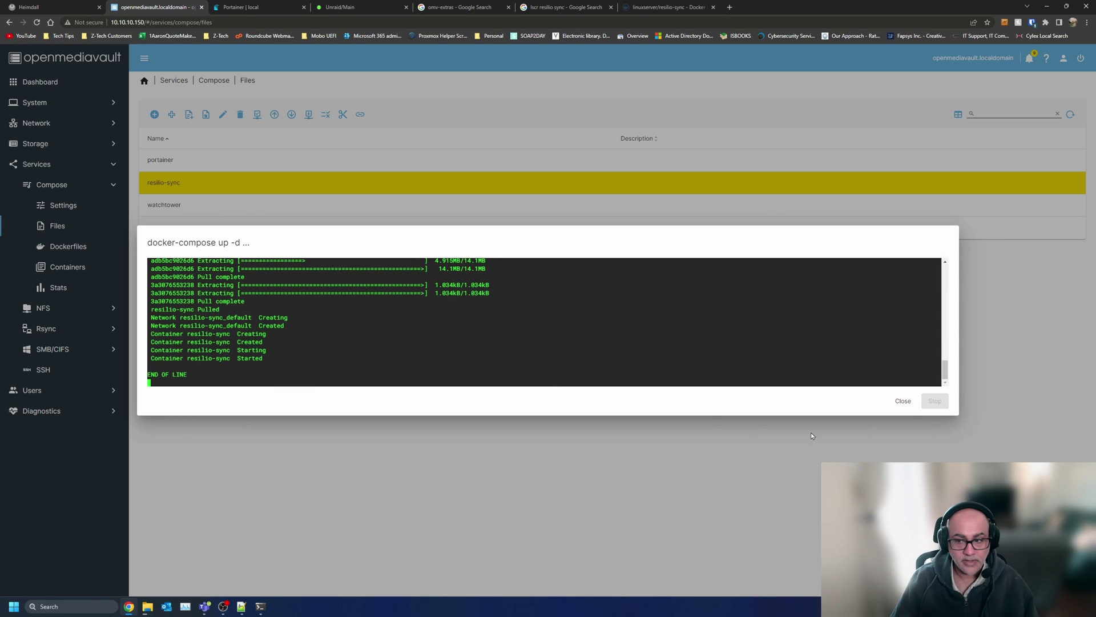
click(903, 401)
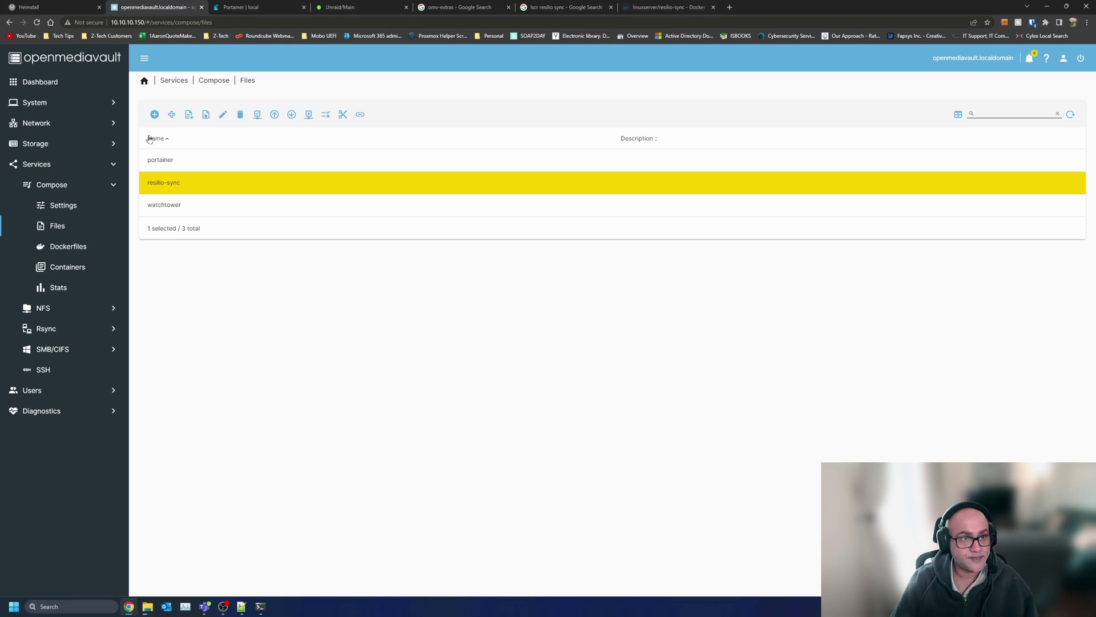
click(174, 81)
click(262, 106)
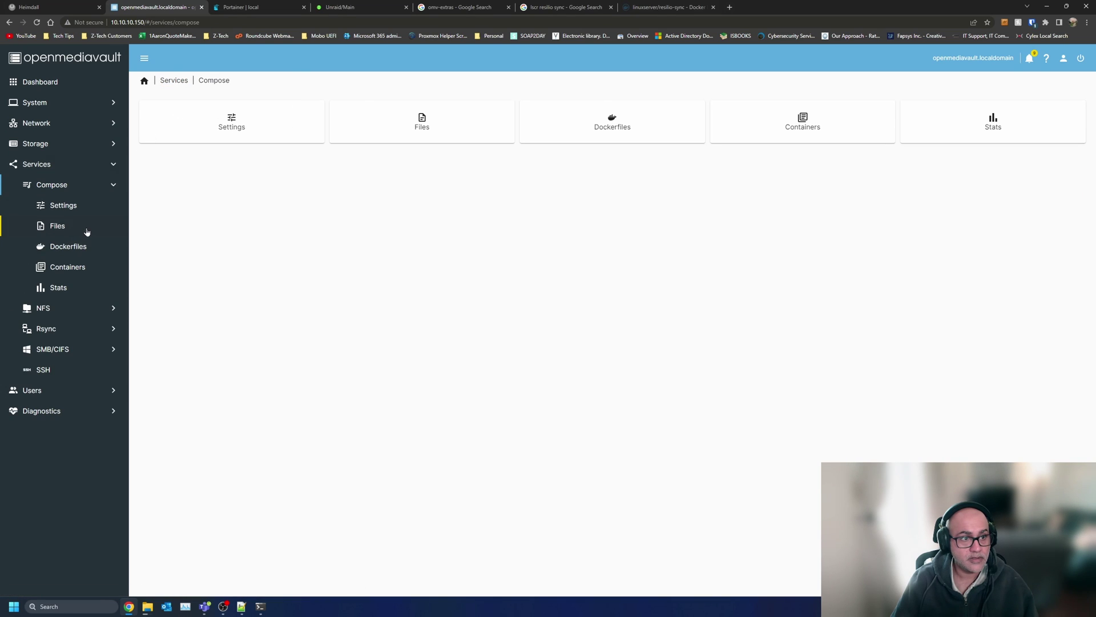
click(67, 267)
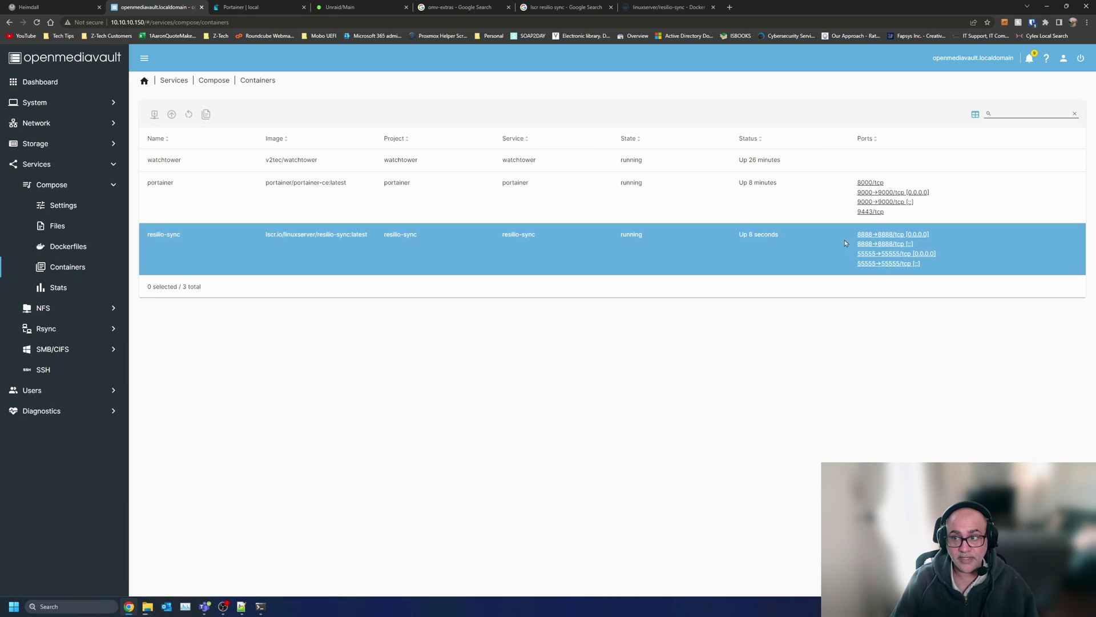
click(877, 237)
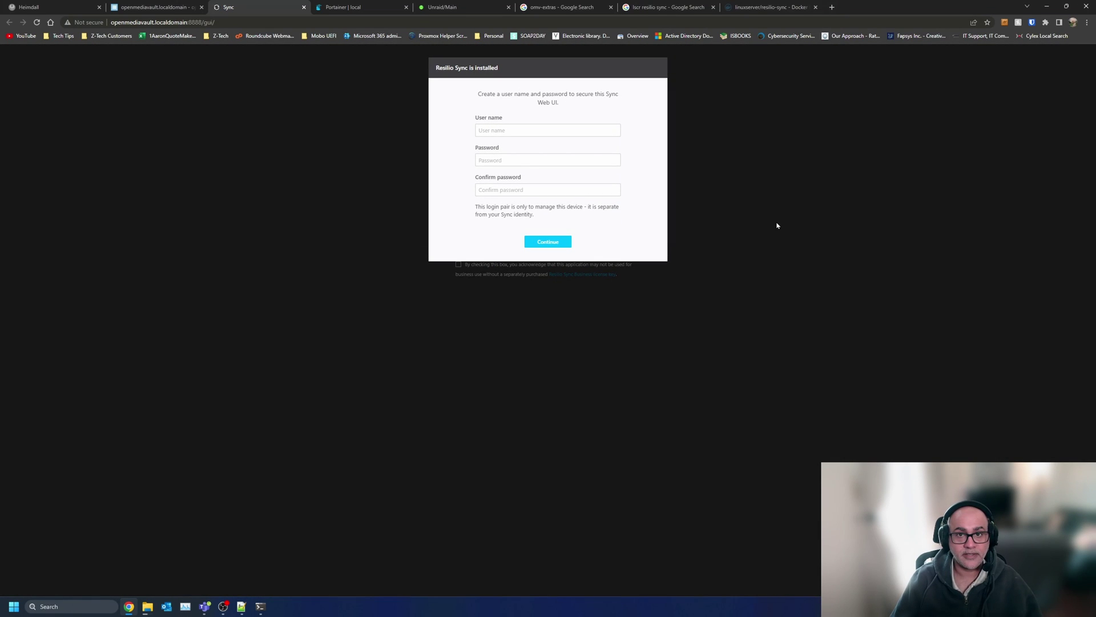
- Create the Sync web UI login with a user name and a confirmed password
click(590, 134)
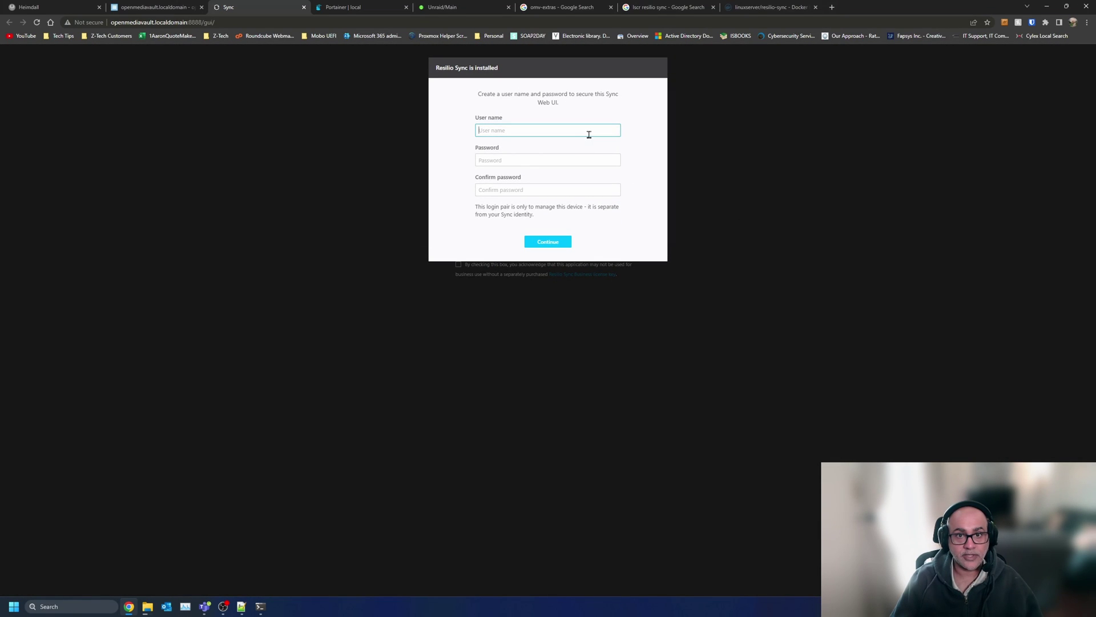
text(zt010)
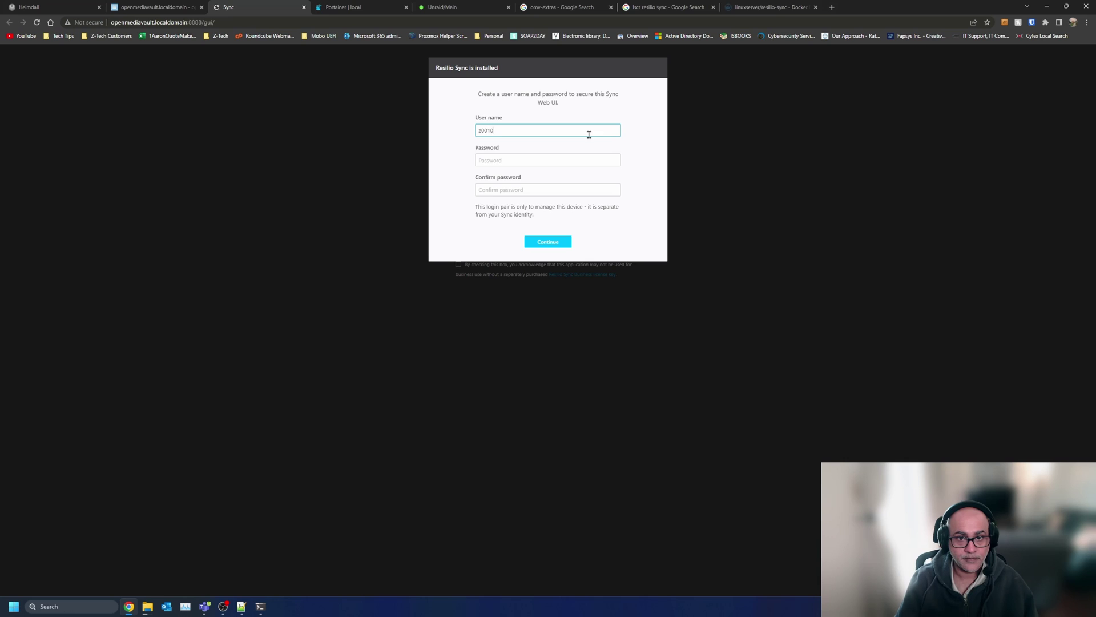
text(0)
key(Tab)
text(********)
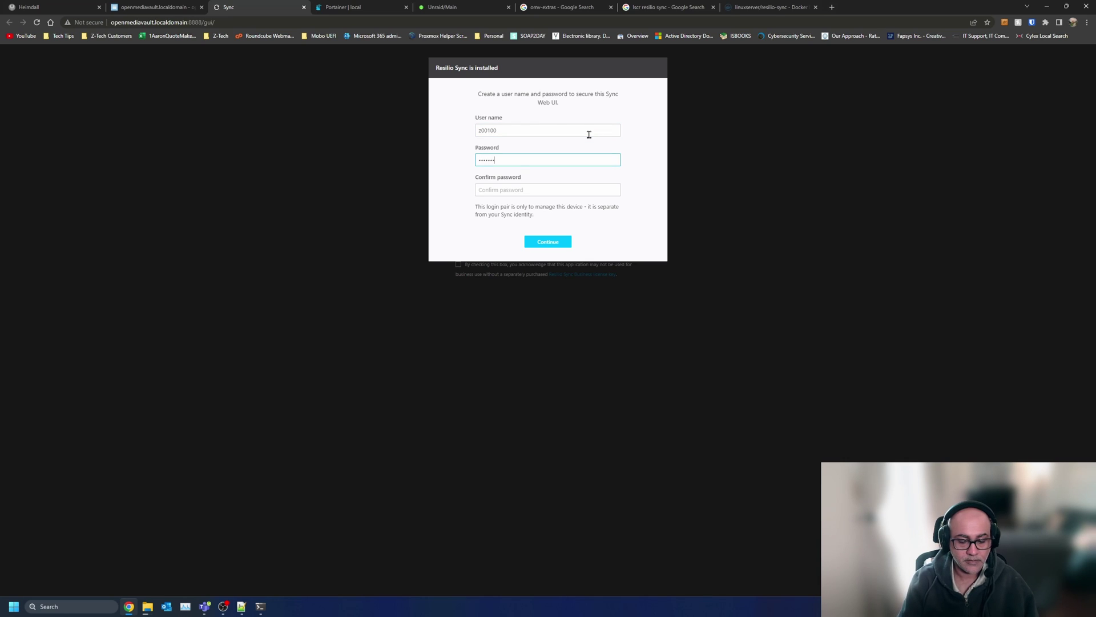
key(Tab)
text(*********)
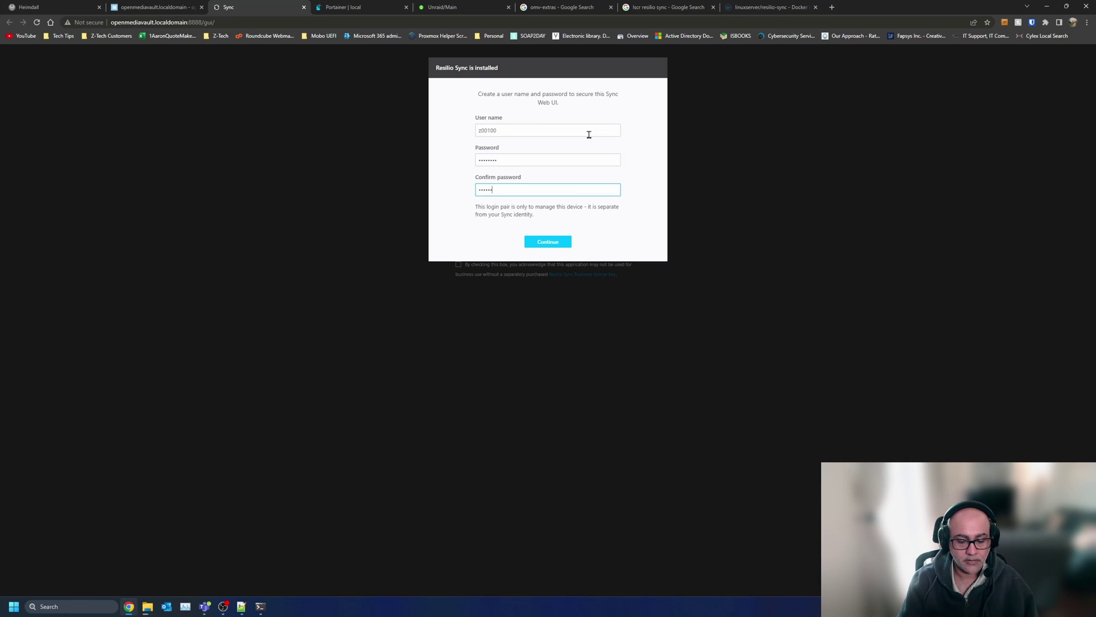
click(551, 245)
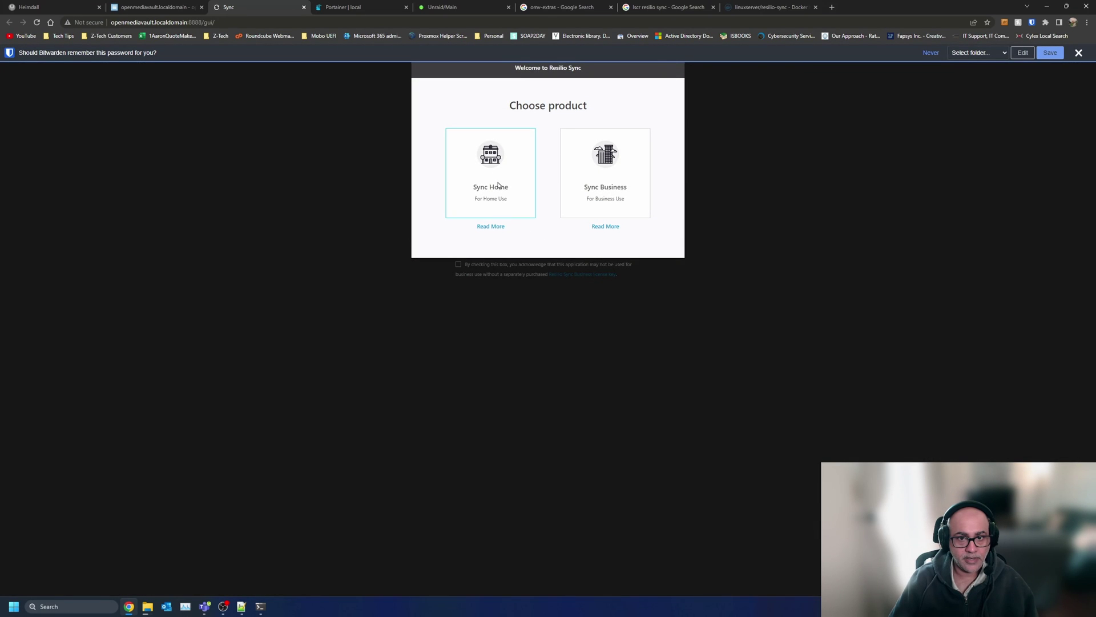
- Choose Sync Home, name the device Z-Tech, and accept both agreements to get started
click(500, 188)
double_click(516, 193)
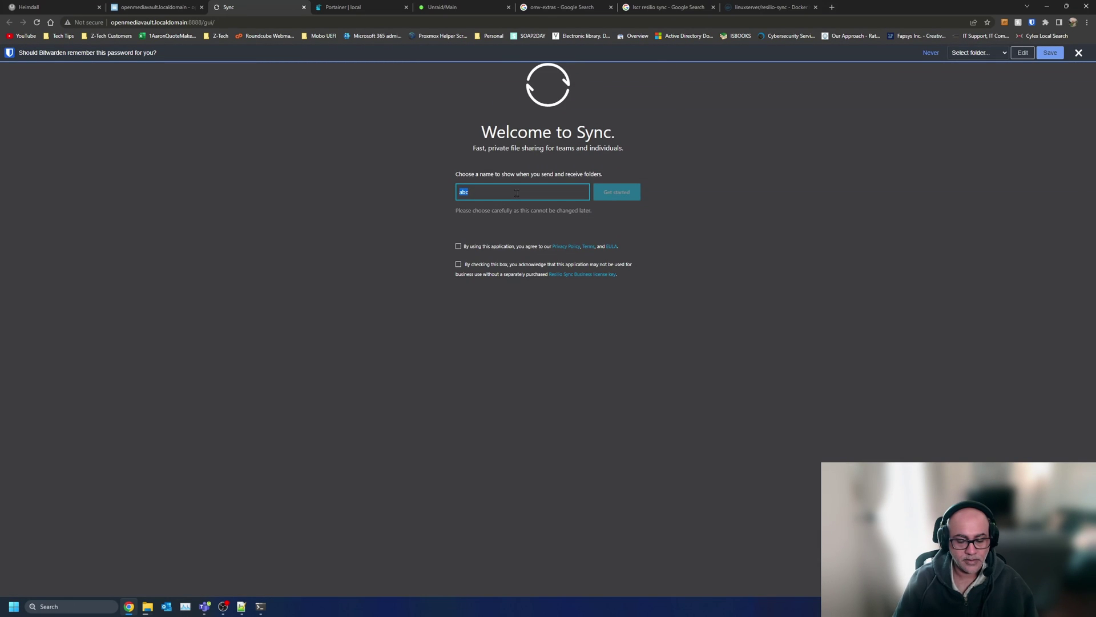
text(Z-Tech)
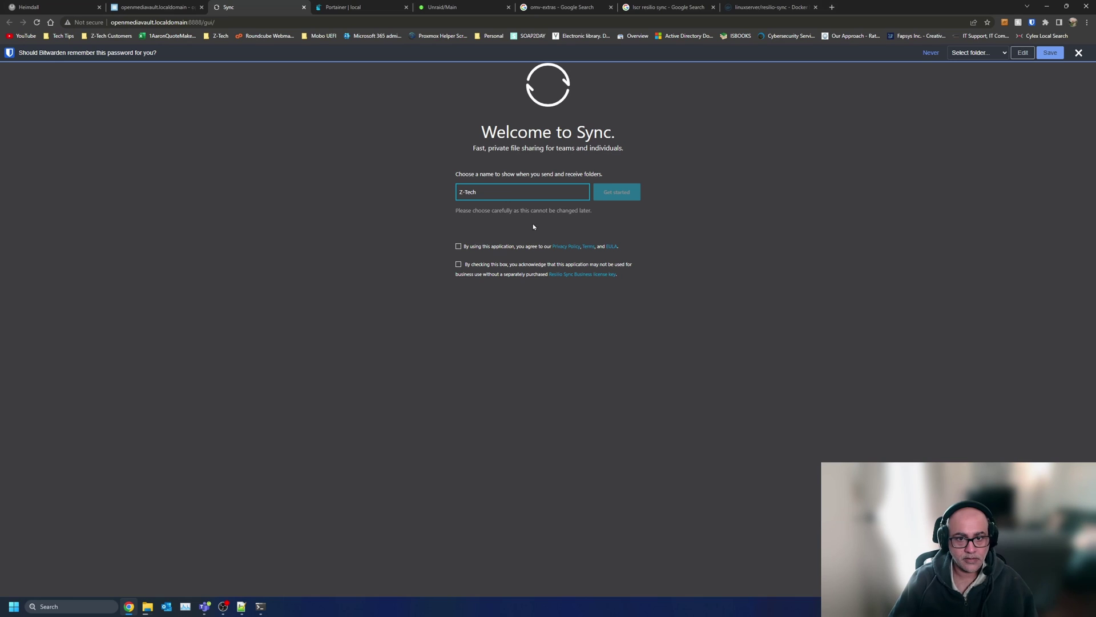
click(482, 245)
click(478, 265)
click(623, 193)
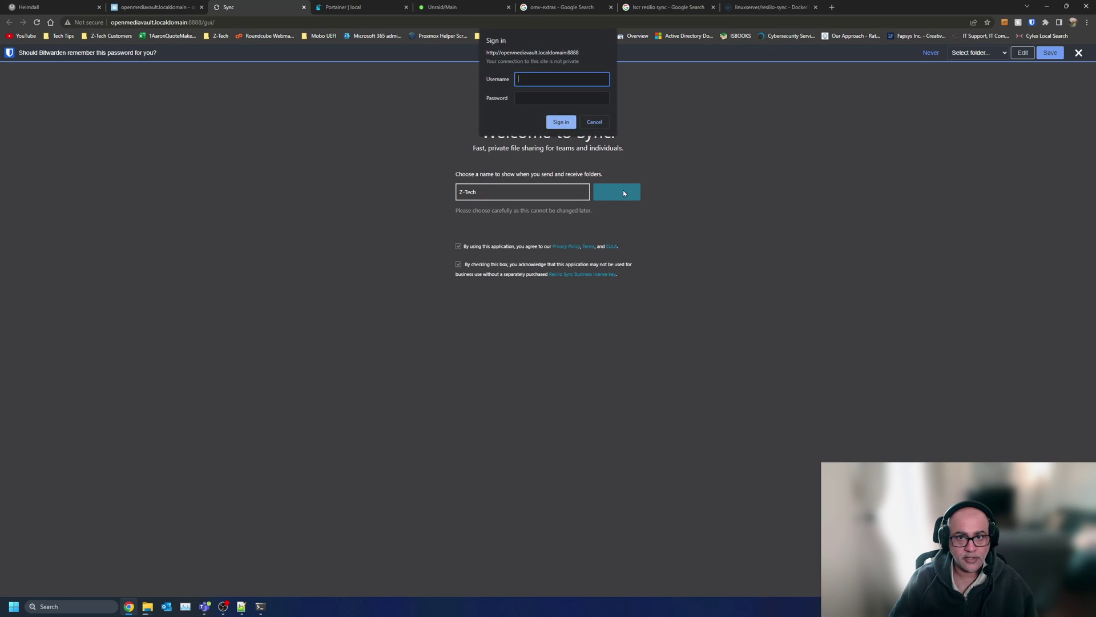
- Sign in to the Sync web interface with the new user name and password
text(z00100)
key(Tab)
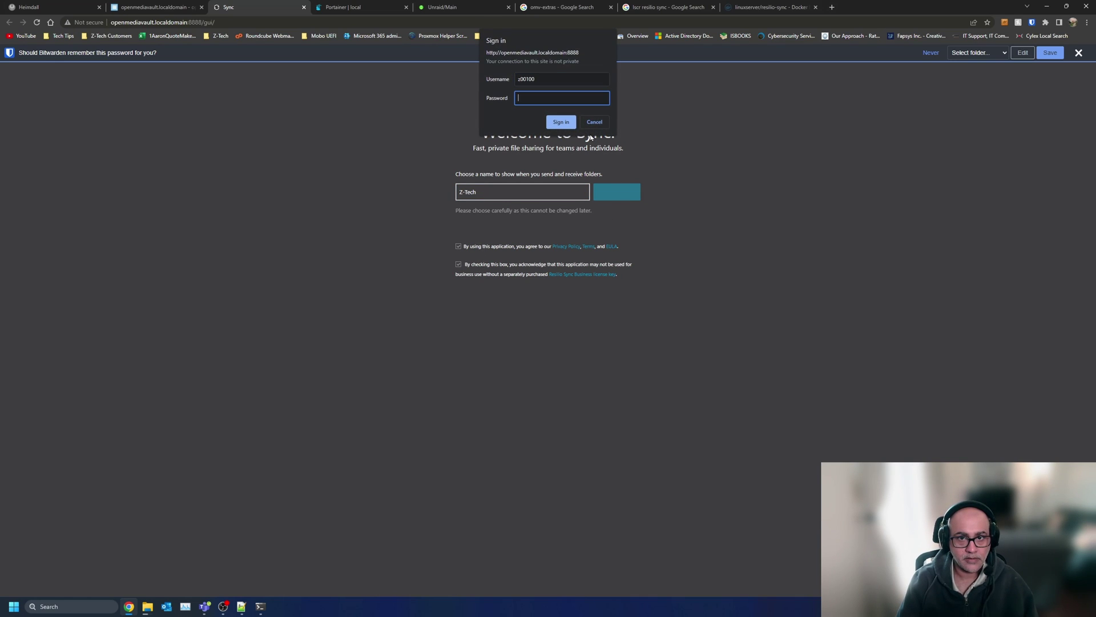
text(********)
key(Return)
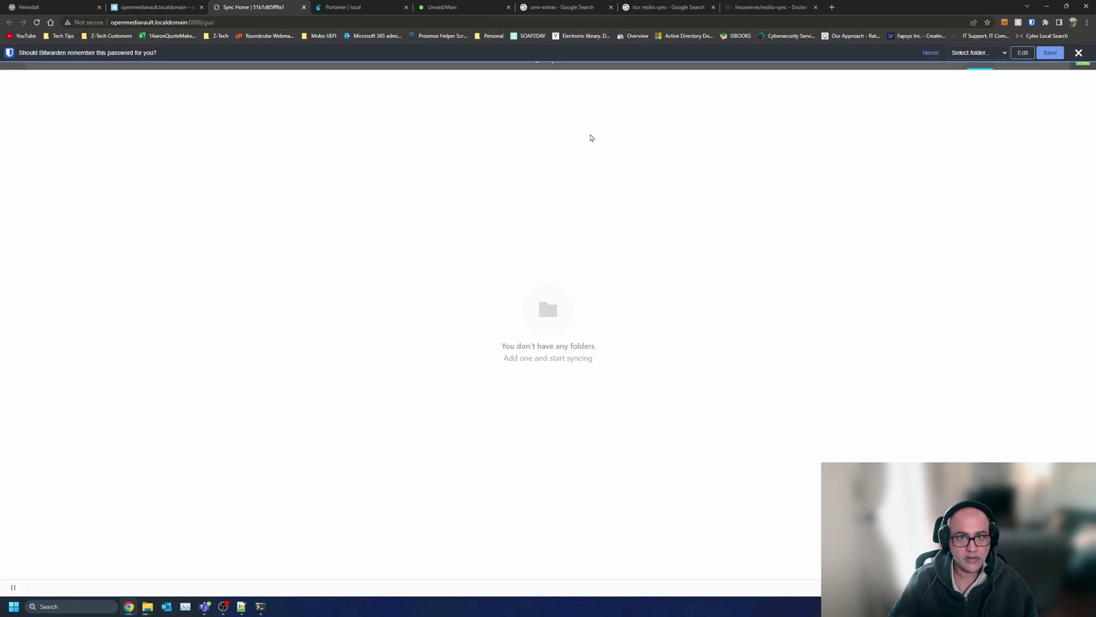
- Copy CV Proxmox's Read & Write key on the existing Sync server, opened from Heimdall
click(1079, 52)
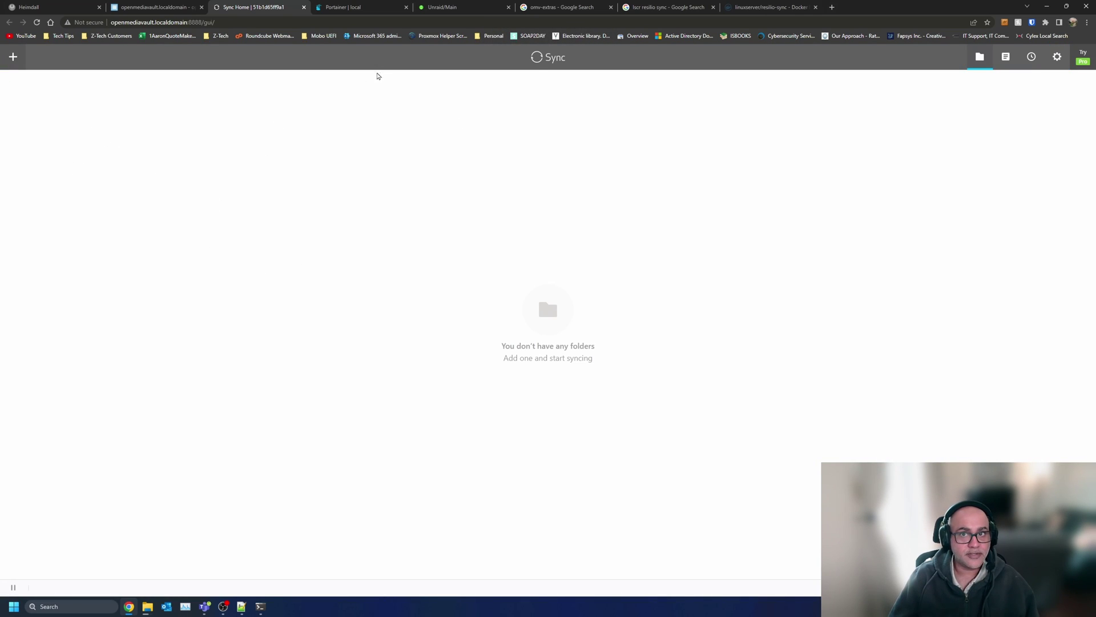
click(832, 7)
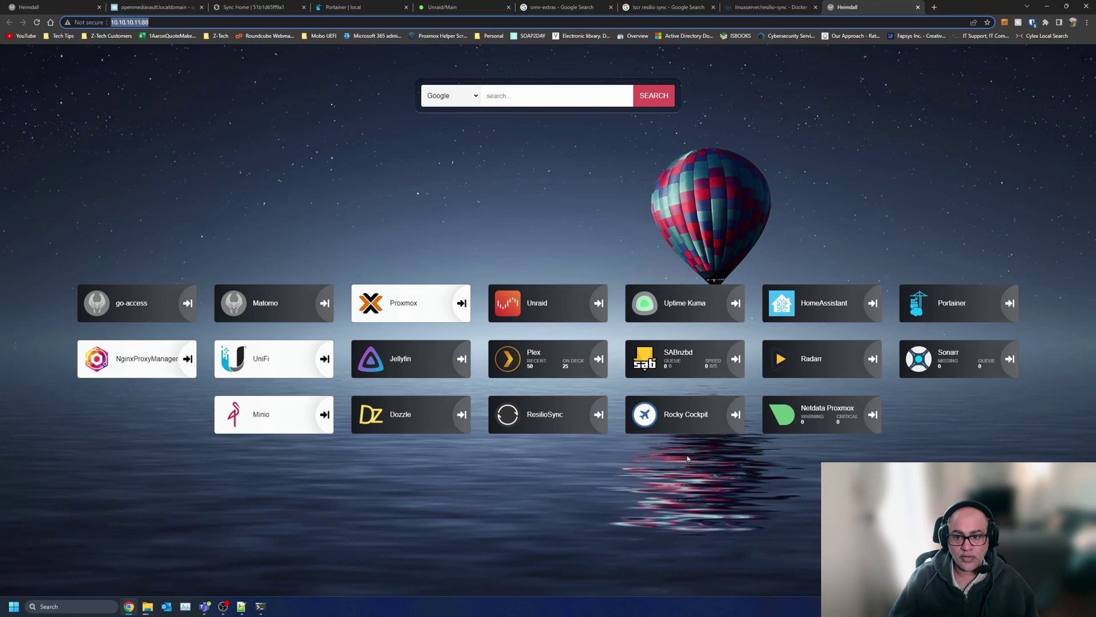
click(550, 418)
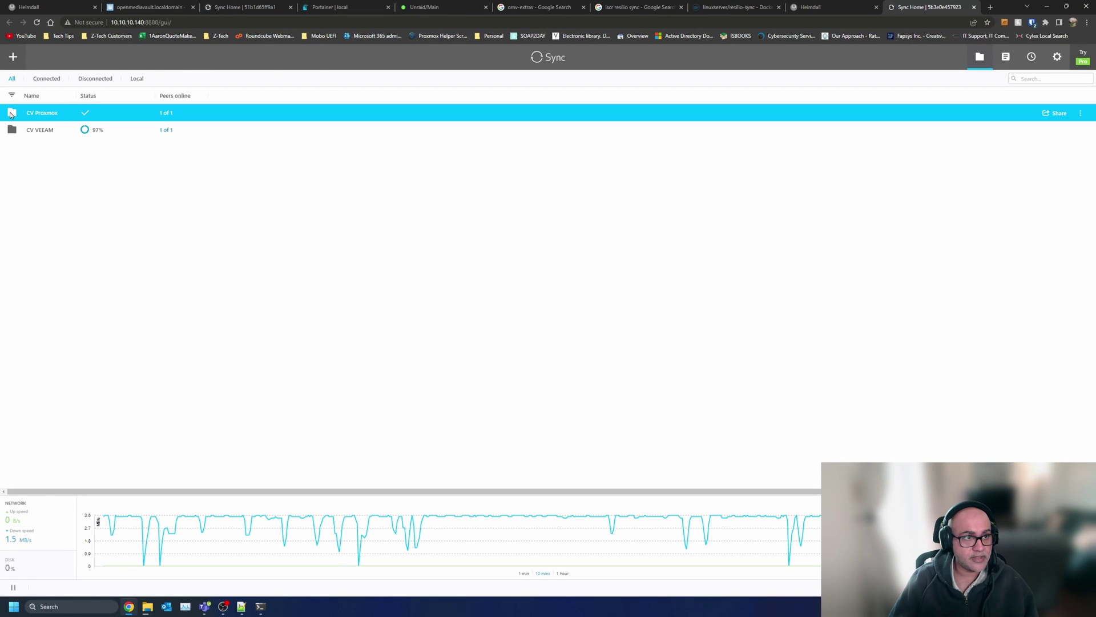
right_click(99, 113)
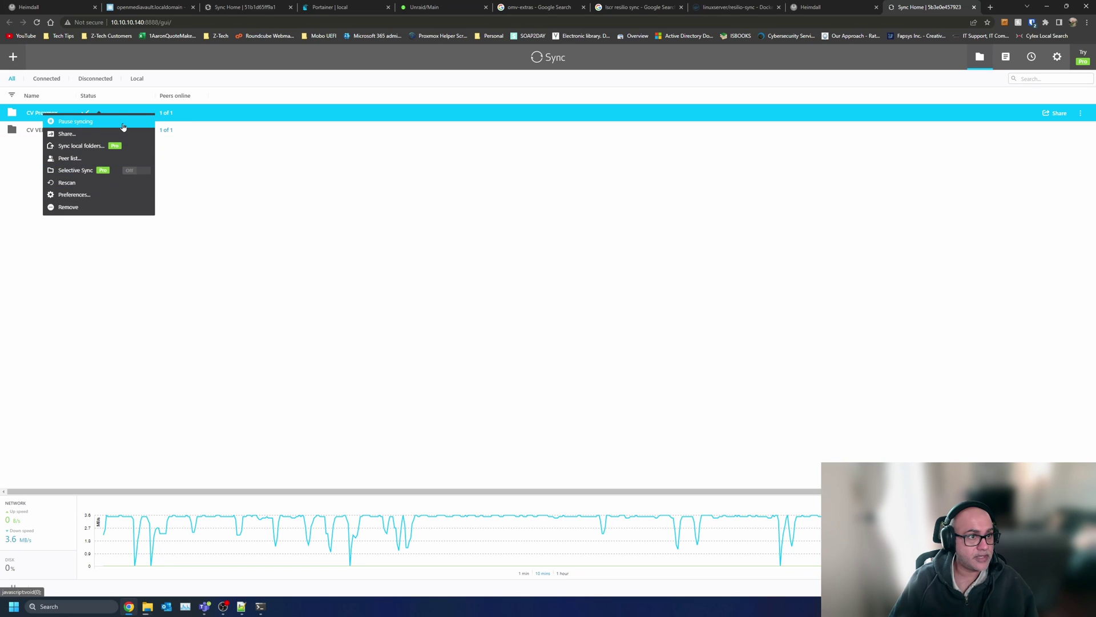
click(107, 135)
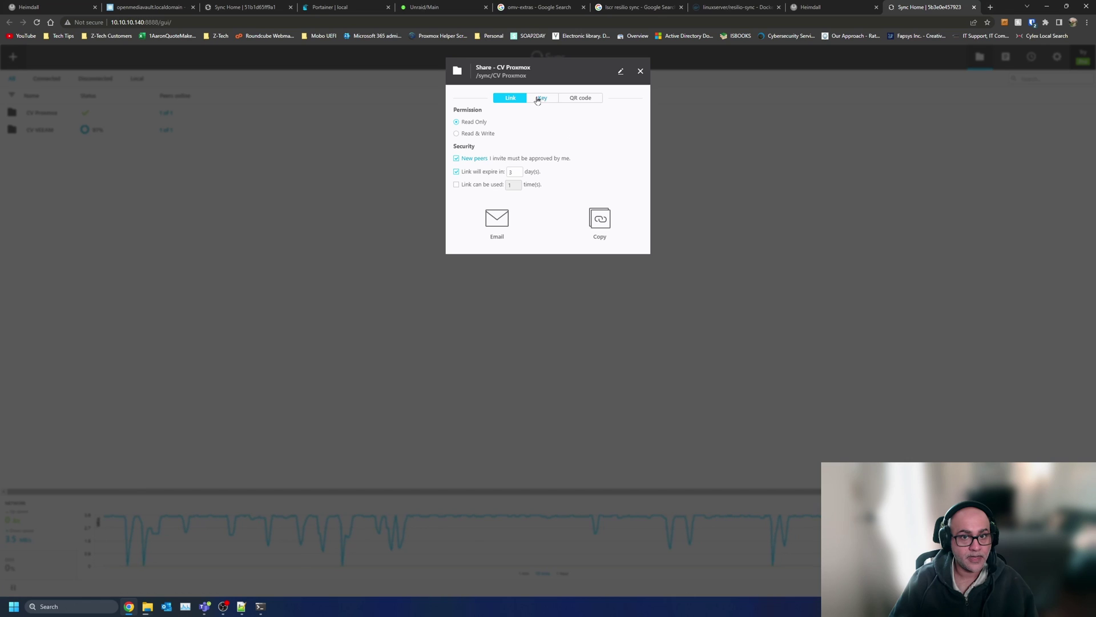
click(538, 100)
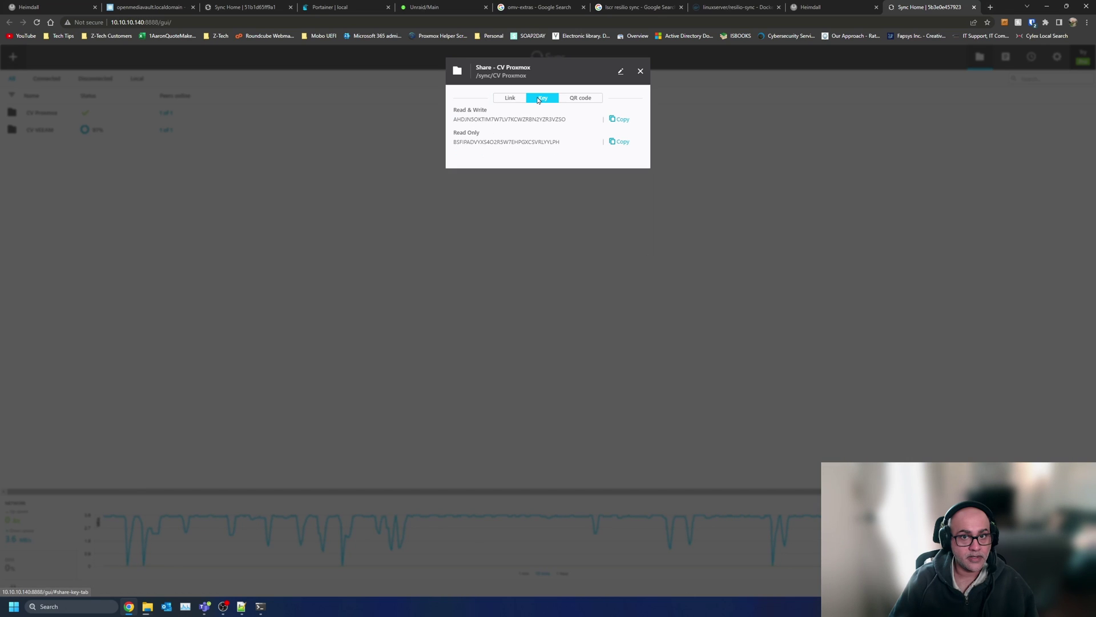
click(621, 119)
key(ctrl+c)
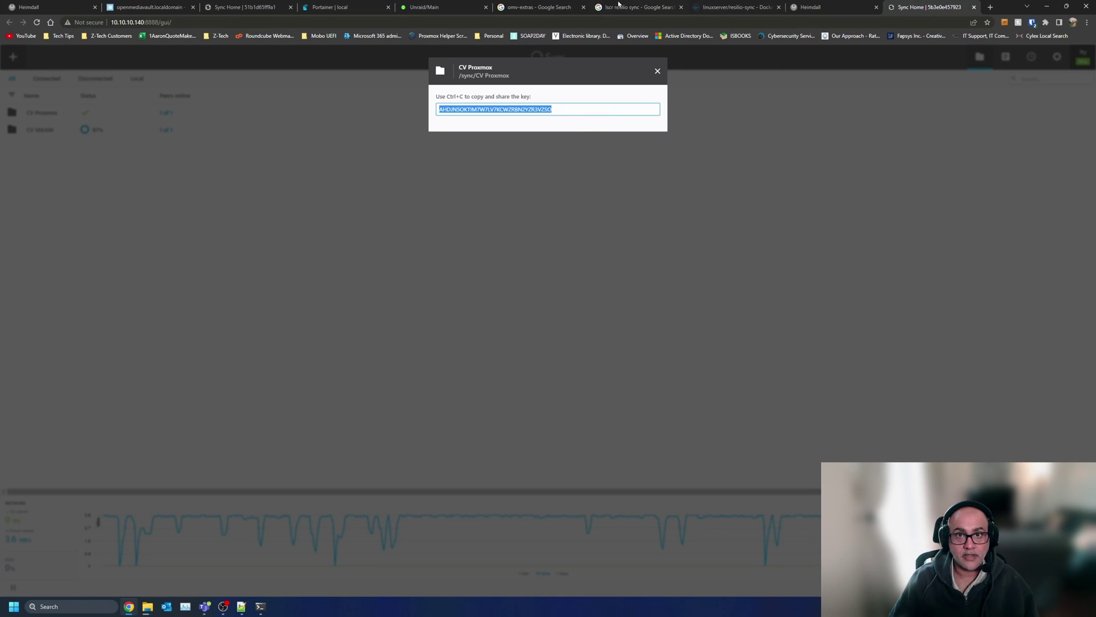
click(246, 7)
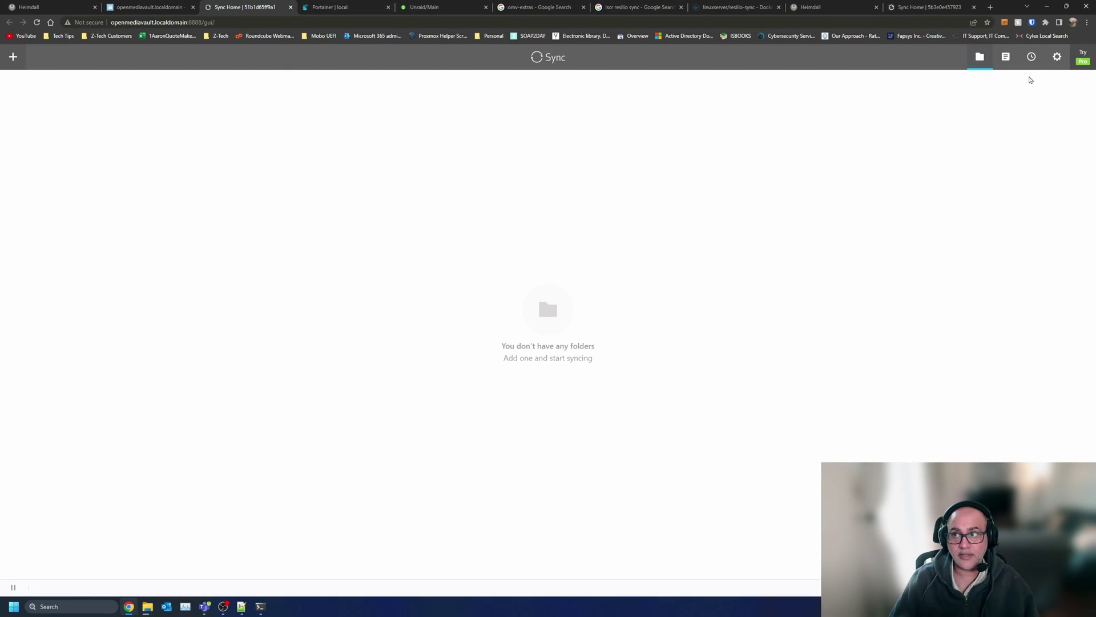
- Add a folder from the pasted CV Proxmox Read & Write key
click(12, 57)
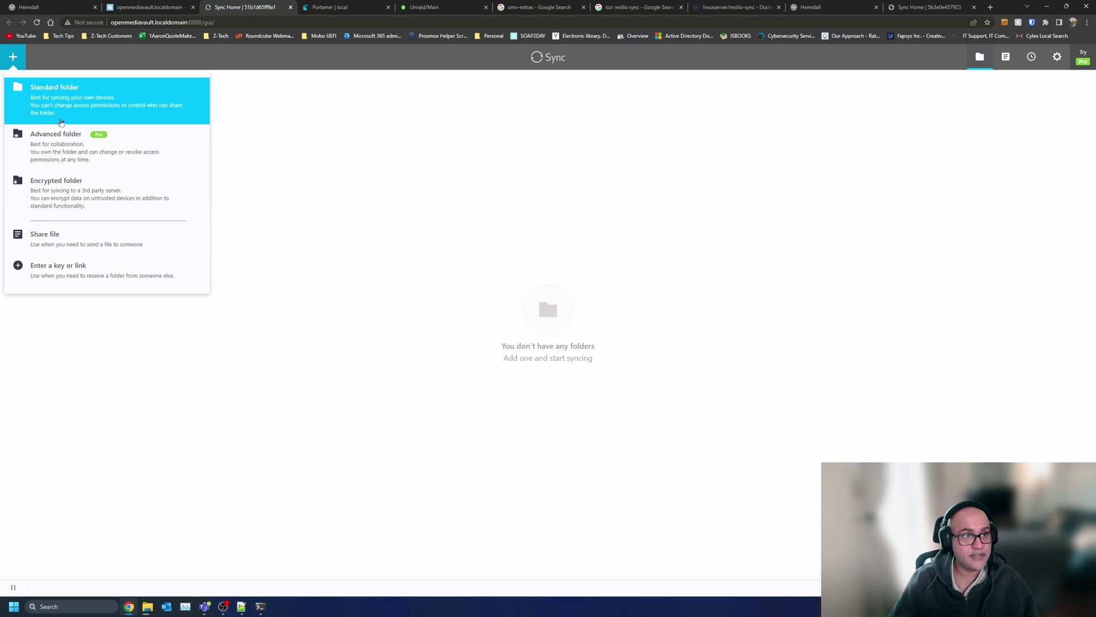
click(145, 105)
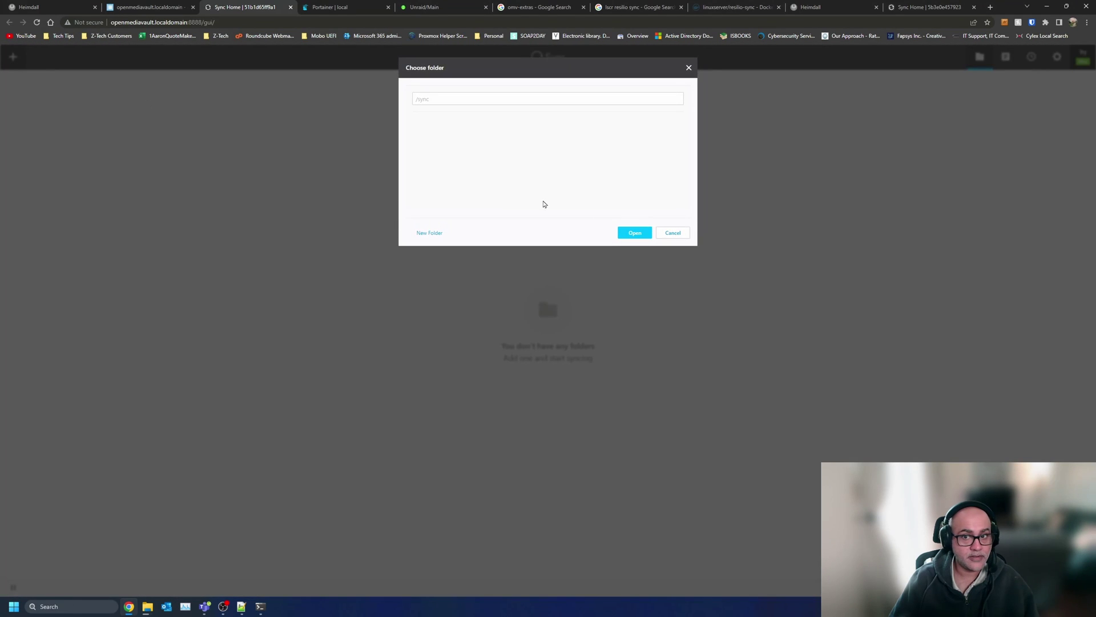
click(674, 232)
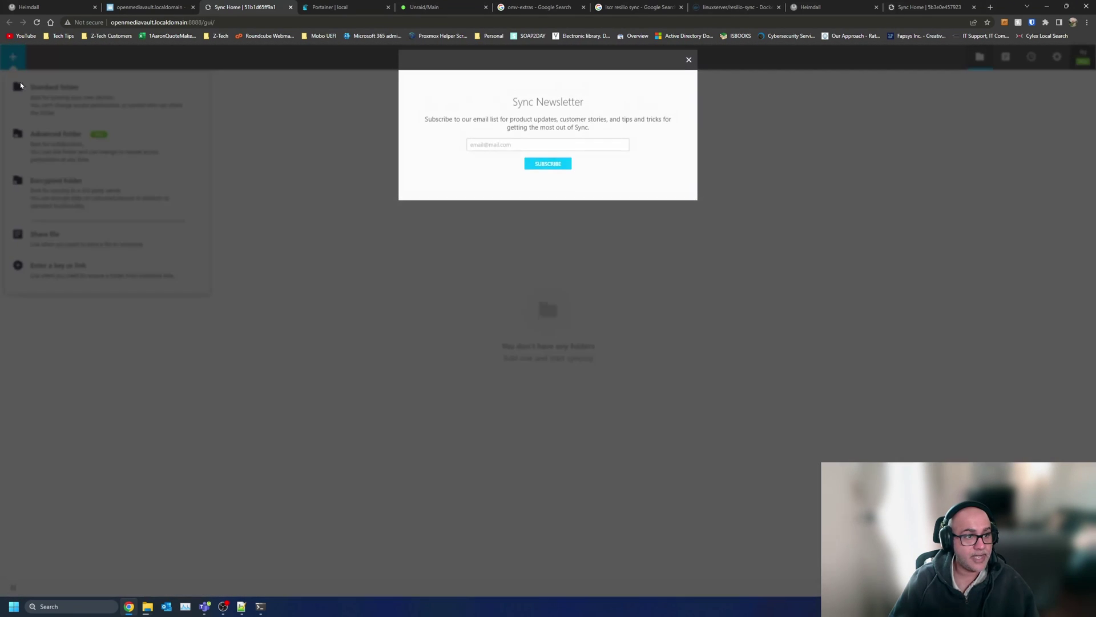
click(689, 67)
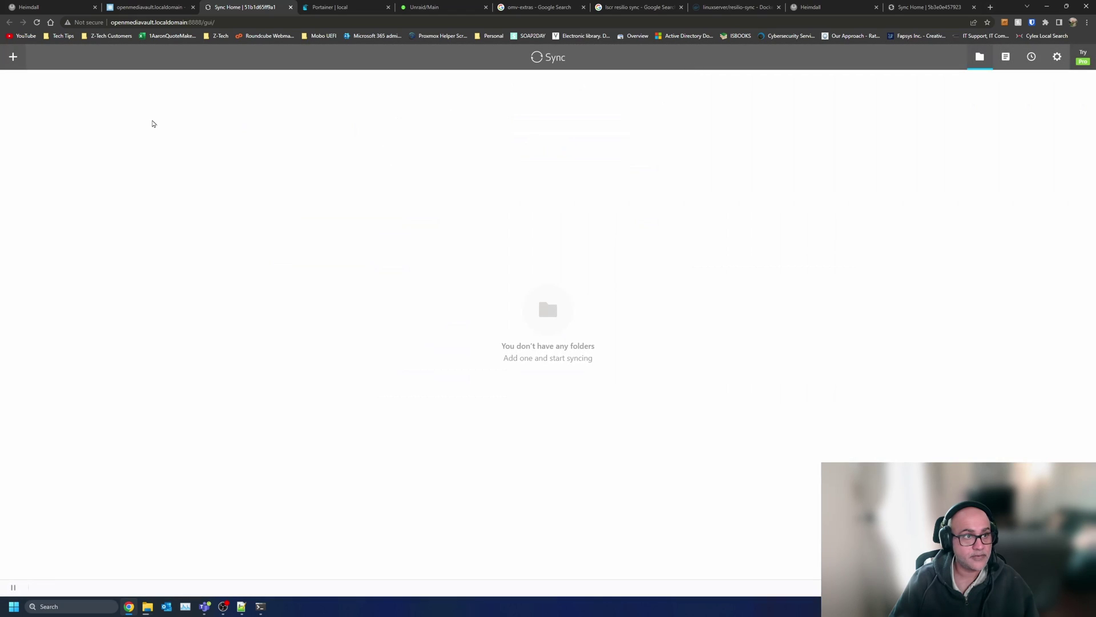
click(69, 268)
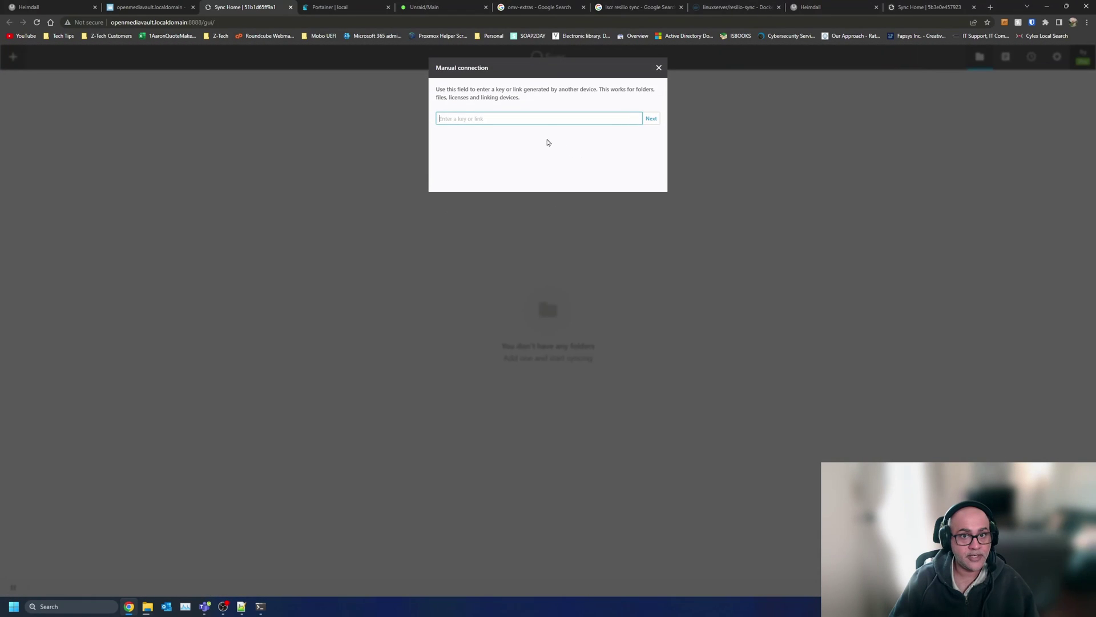
key(ctrl+v)
click(652, 119)
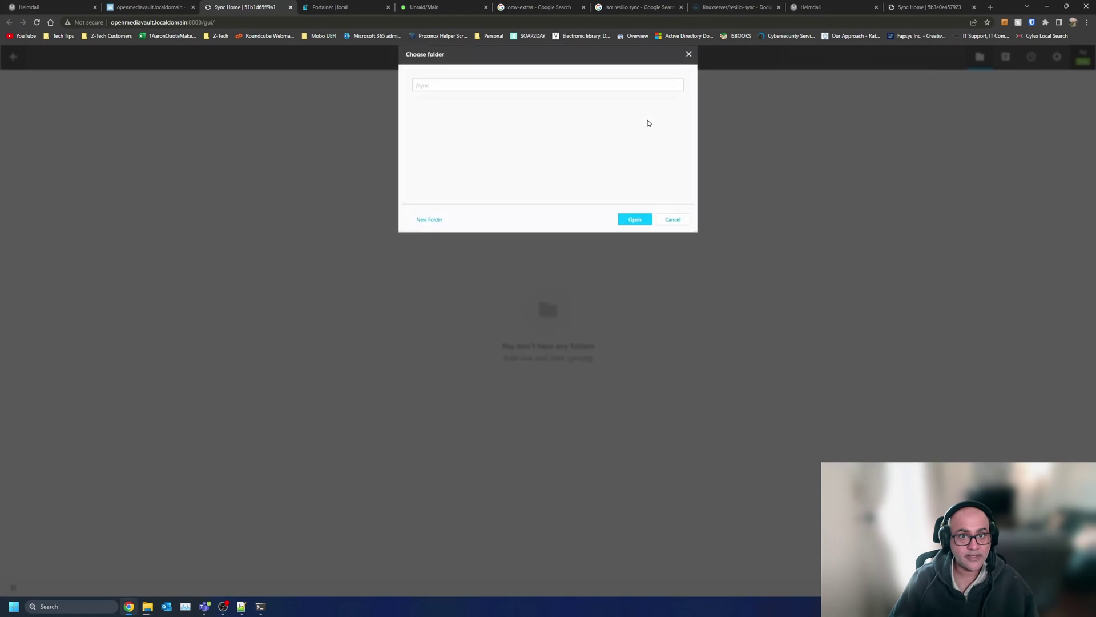
- Create a new YoutubeTest destination folder in the sync directory and confirm it
click(497, 99)
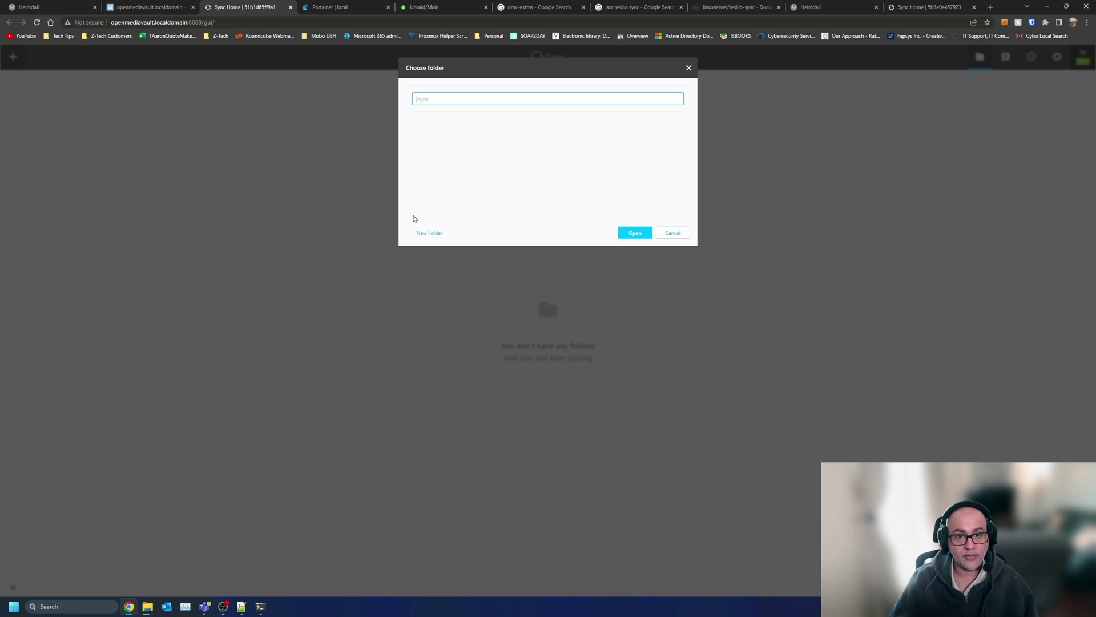
click(425, 233)
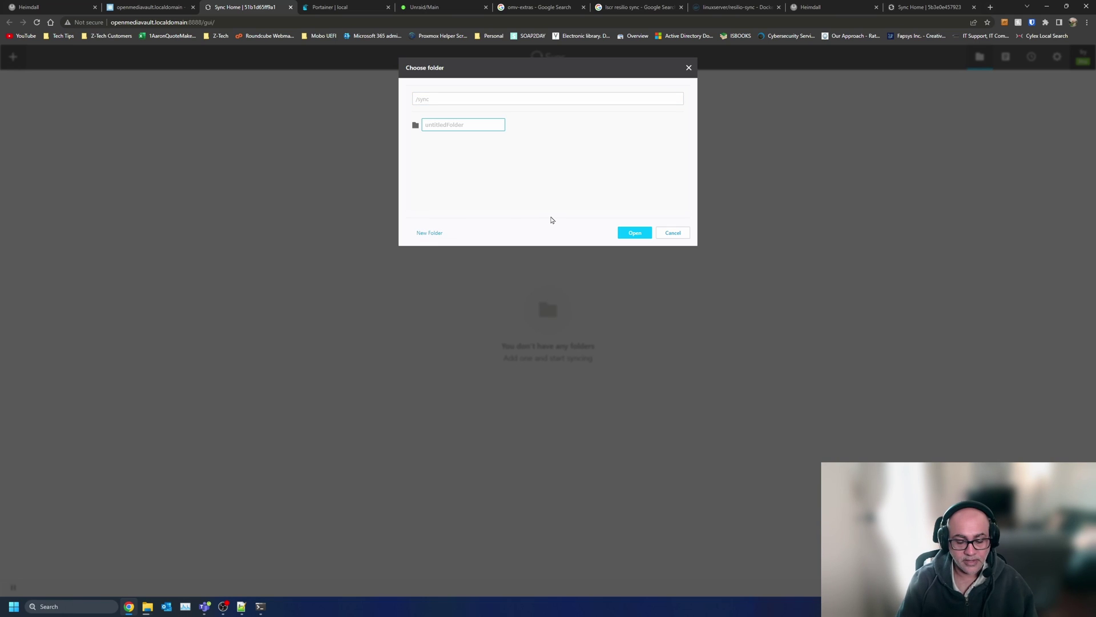
text(YoutubeT)
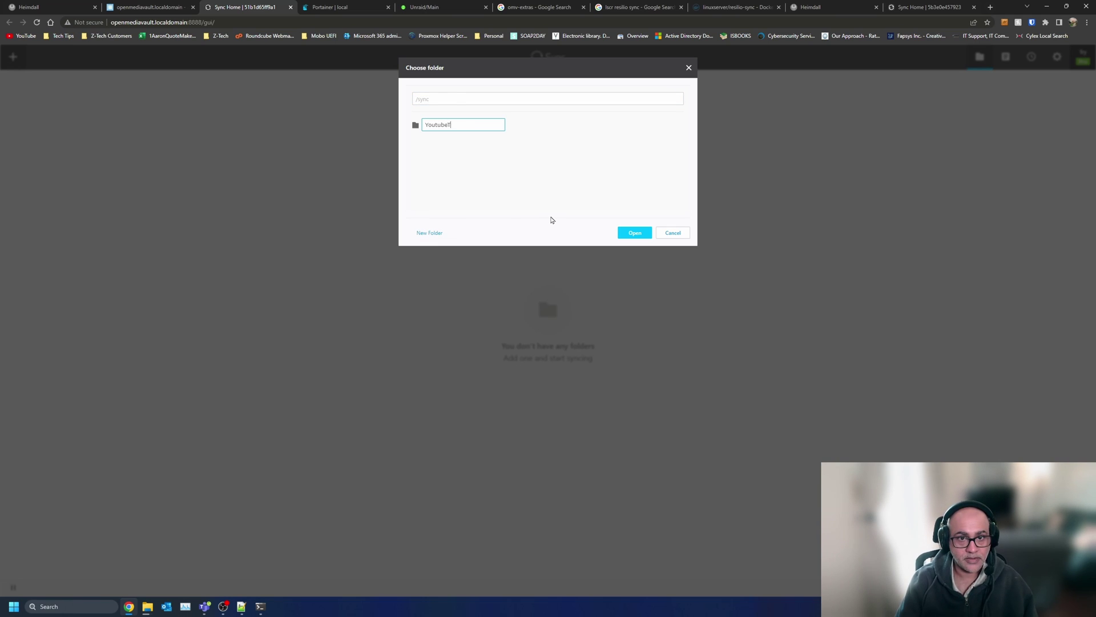
text(est)
click(646, 236)
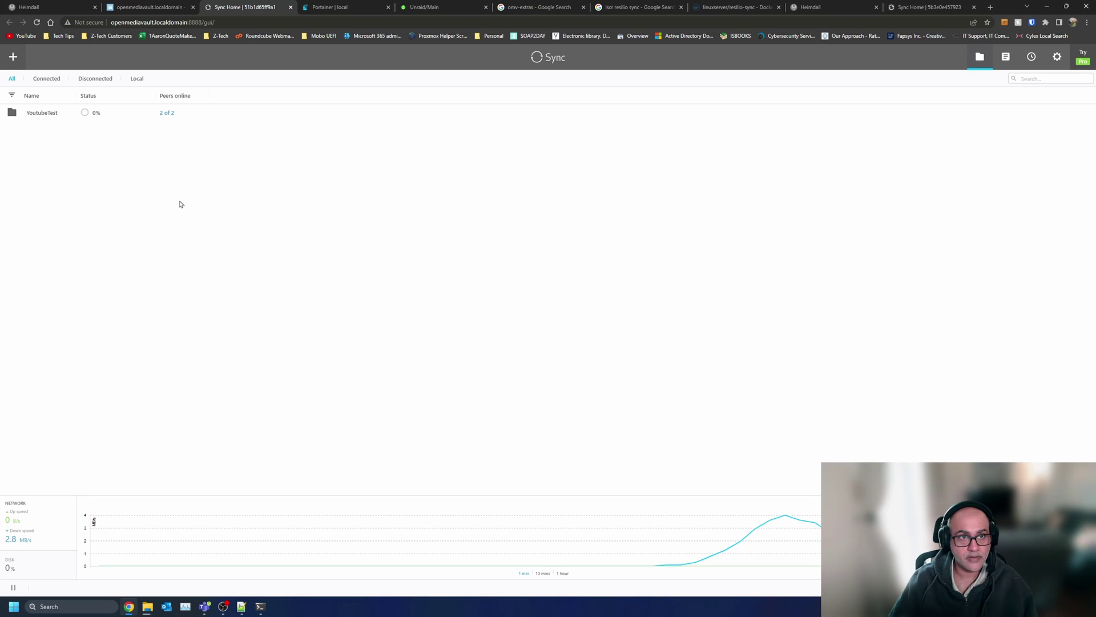
- Check CV Proxmox progress on the other device and Unraid, then close that device's Sync page
click(928, 7)
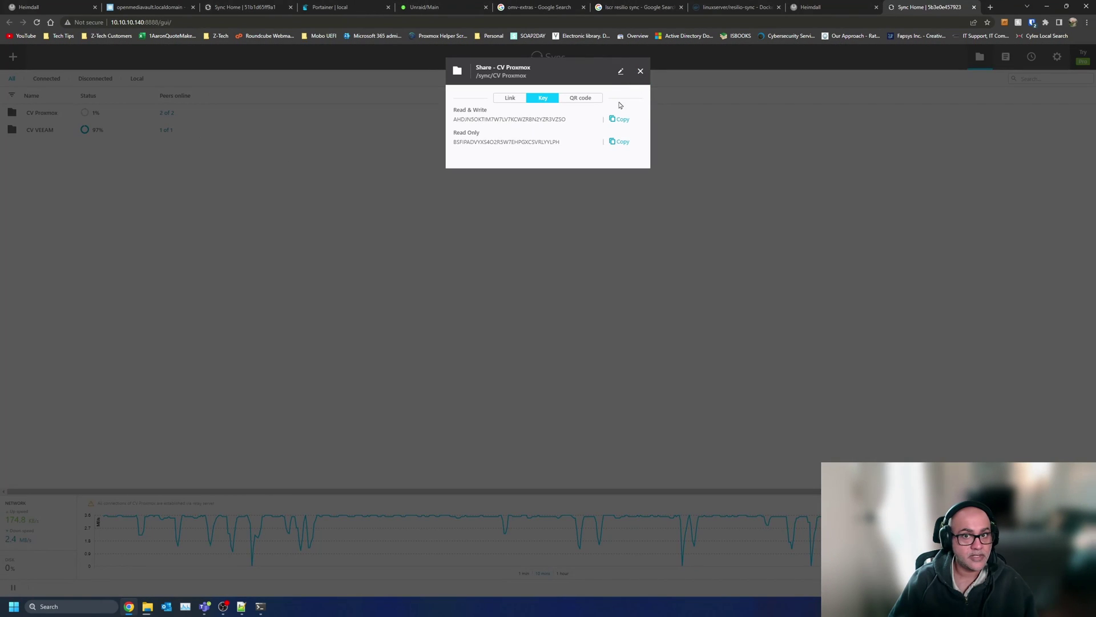
click(641, 71)
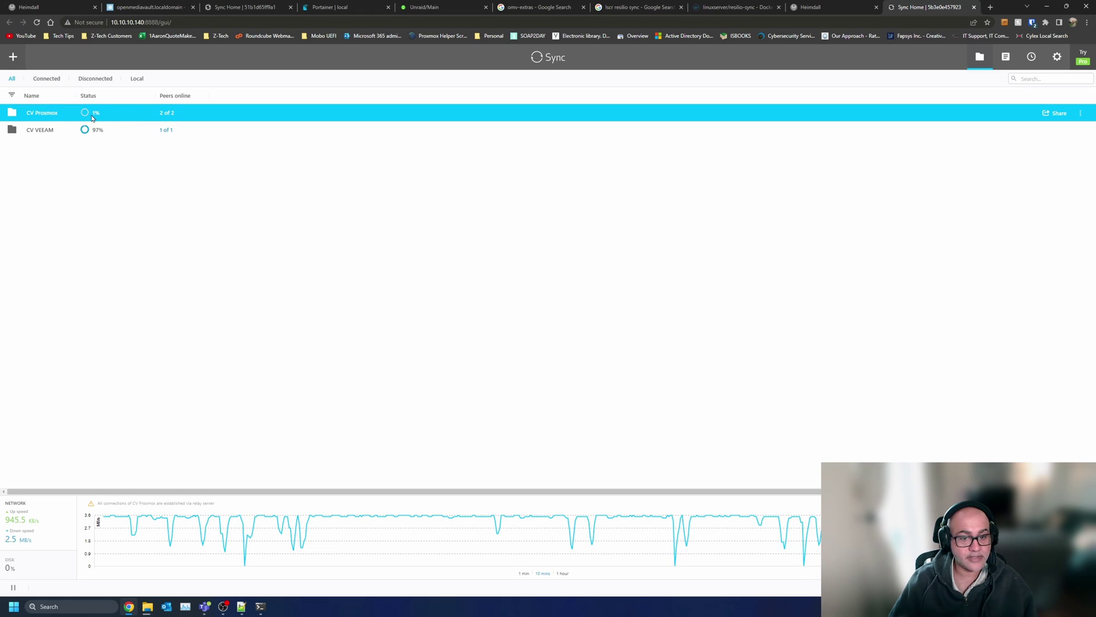
mouse_move(92, 117)
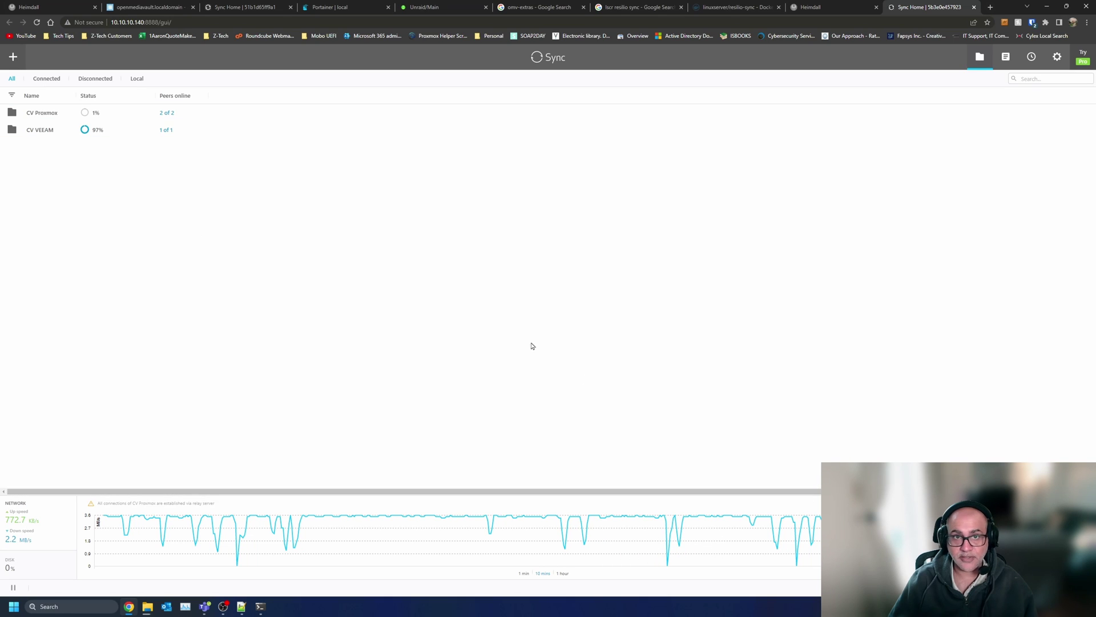
click(424, 7)
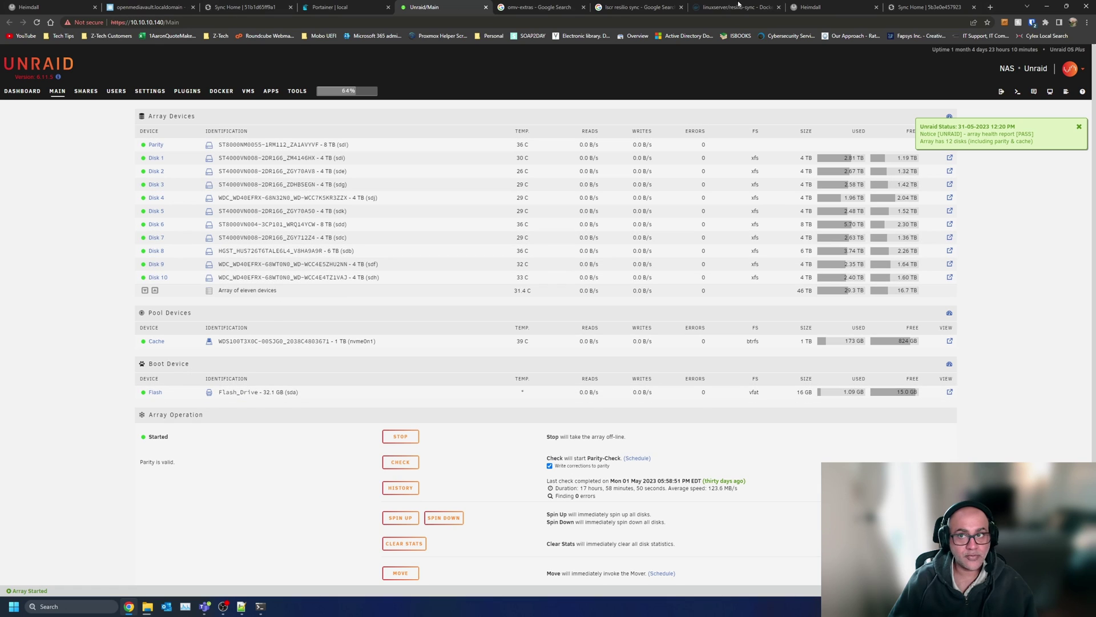
click(909, 5)
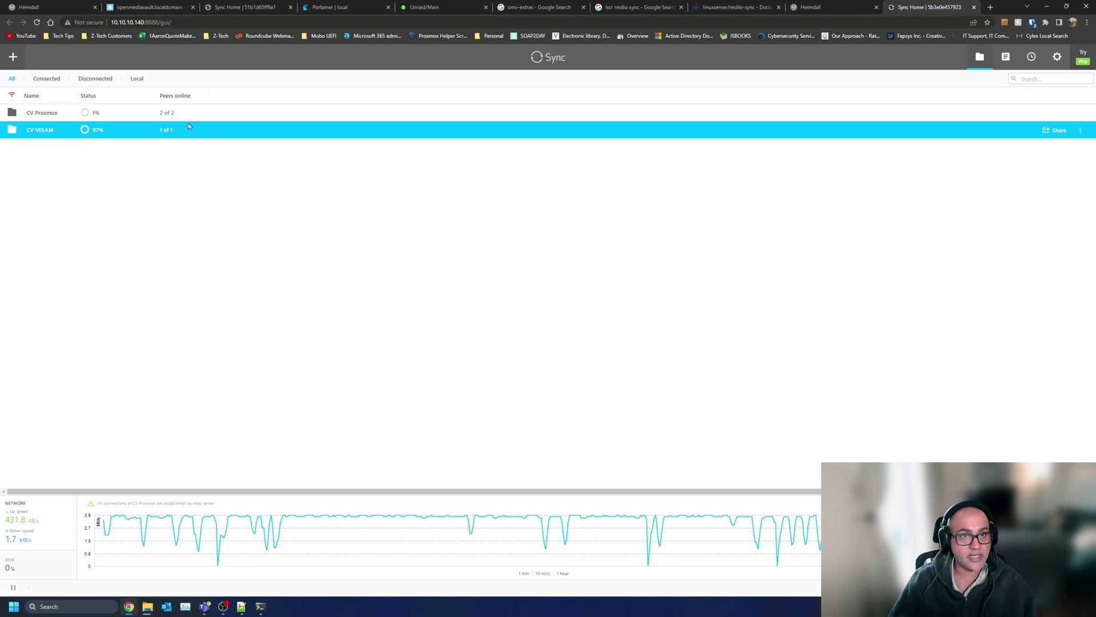
click(974, 6)
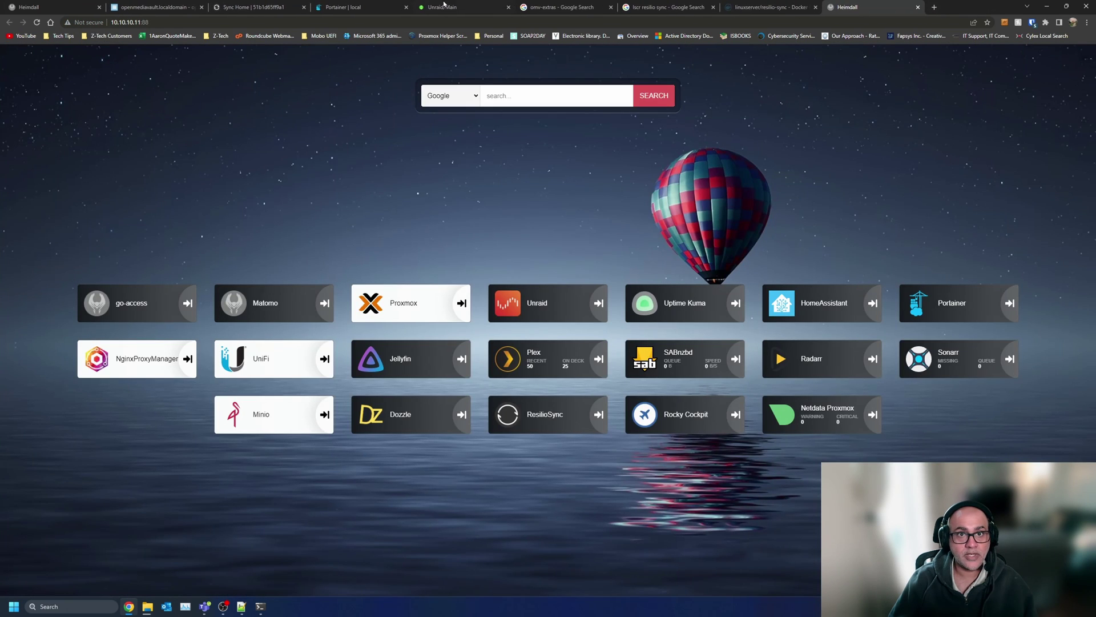
click(297, 4)
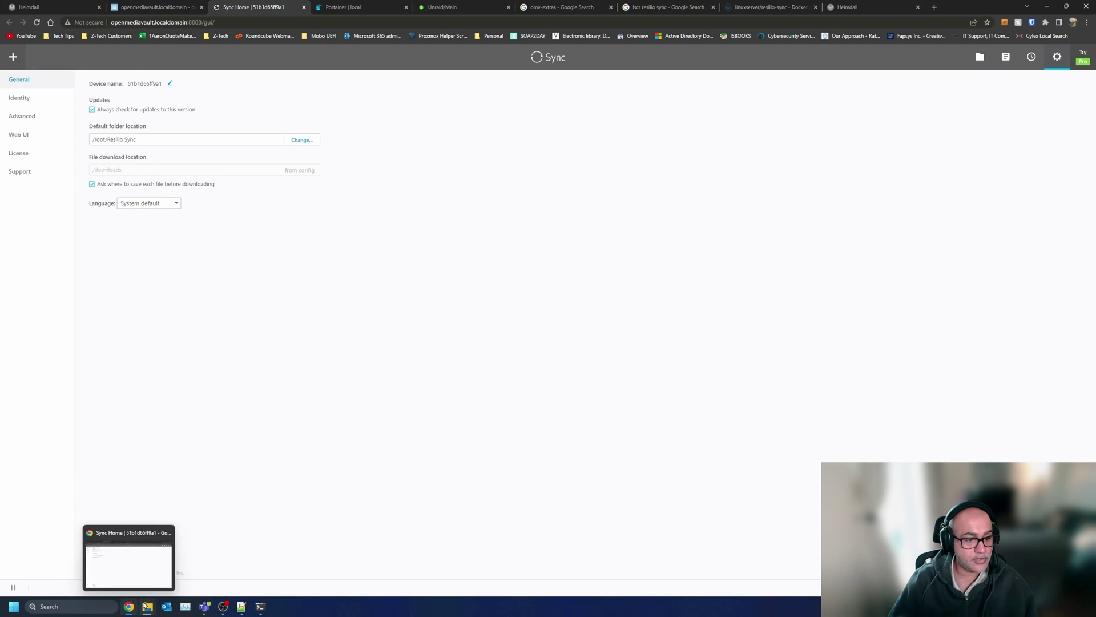
- Open docker > resilio-sync in Explorer and view its three files
mouse_move(146, 605)
click(66, 575)
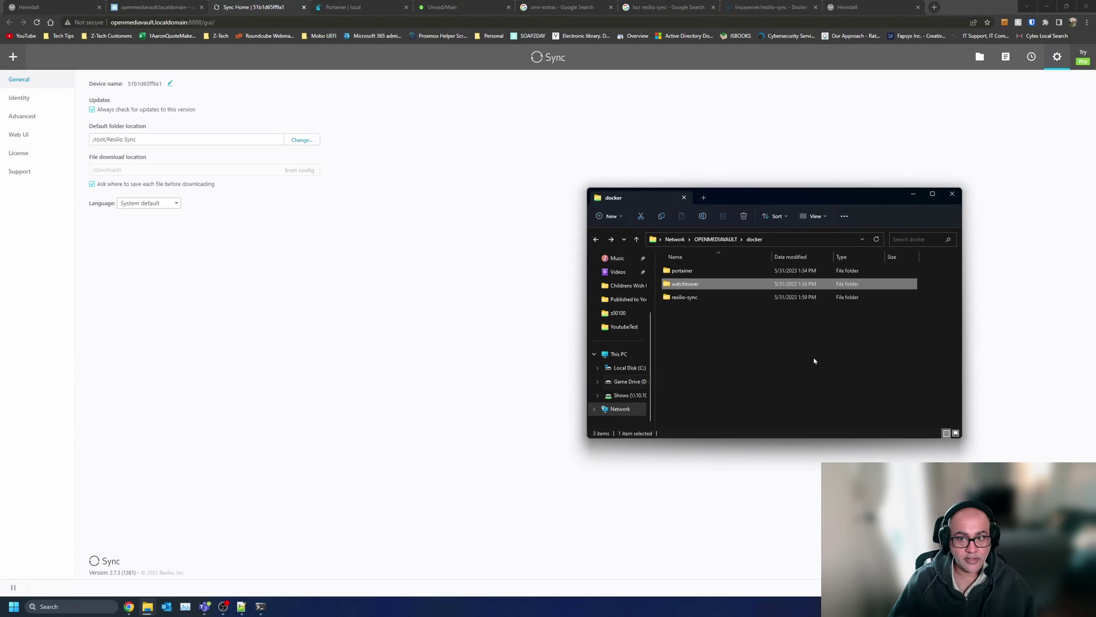
click(815, 361)
double_click(685, 297)
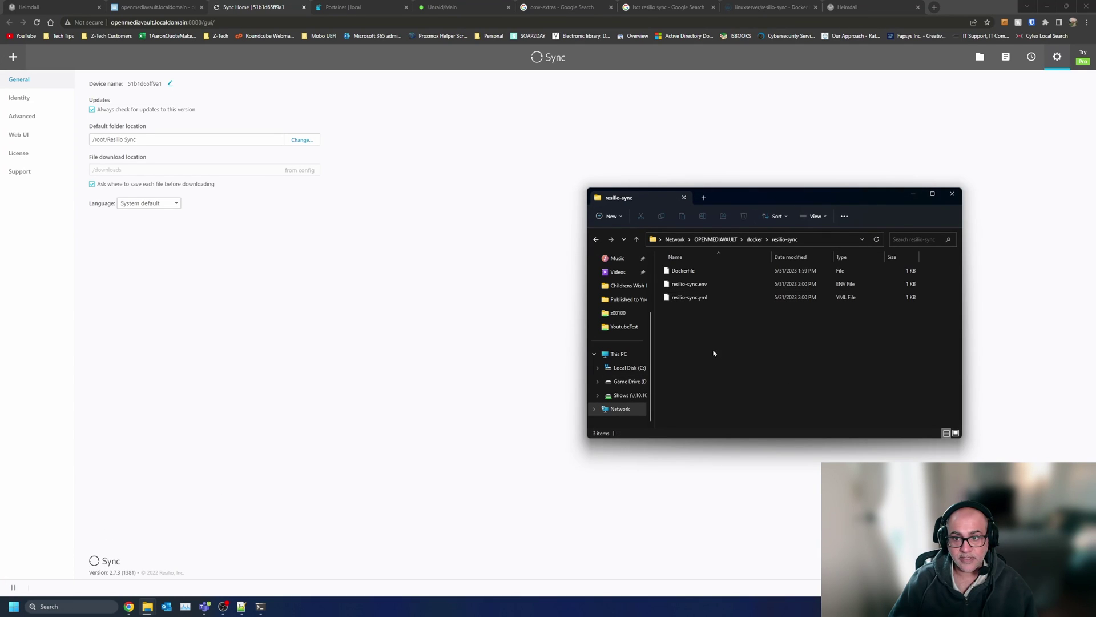
drag(736, 347, 674, 268)
click(680, 359)
- Look inside YoutubeTest, then return to docker > resilio-sync
key(alt+Left)
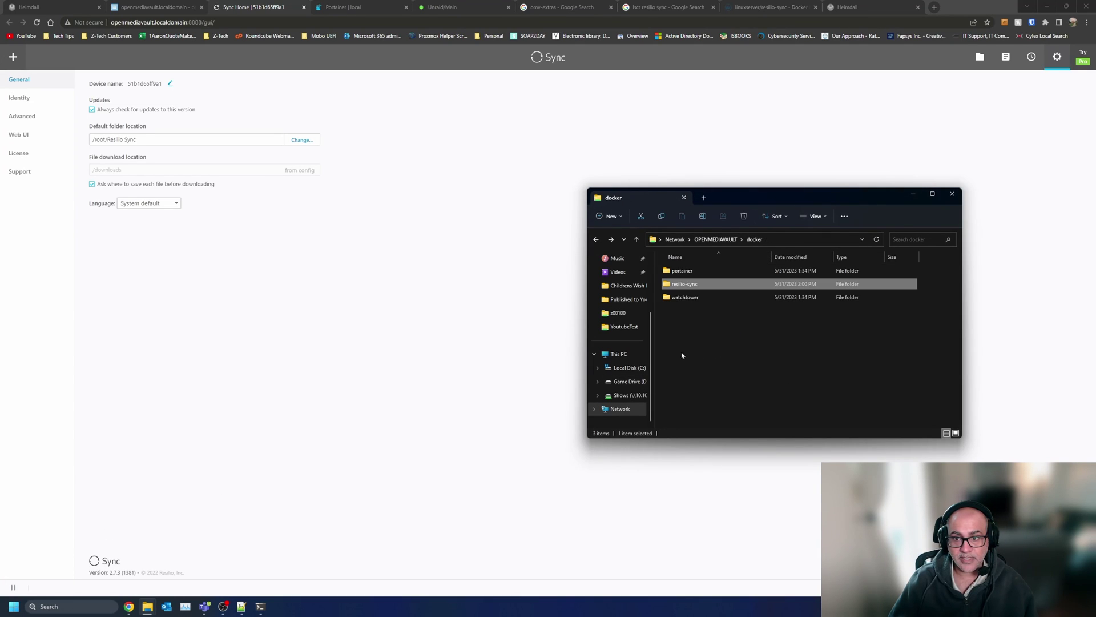
key(alt+Left)
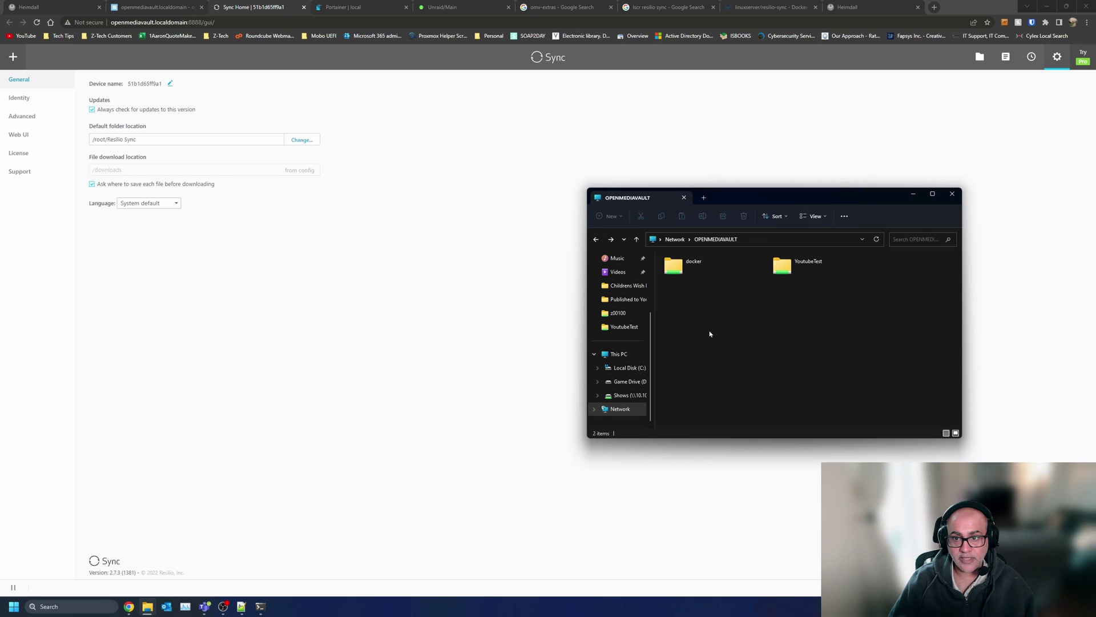
double_click(803, 264)
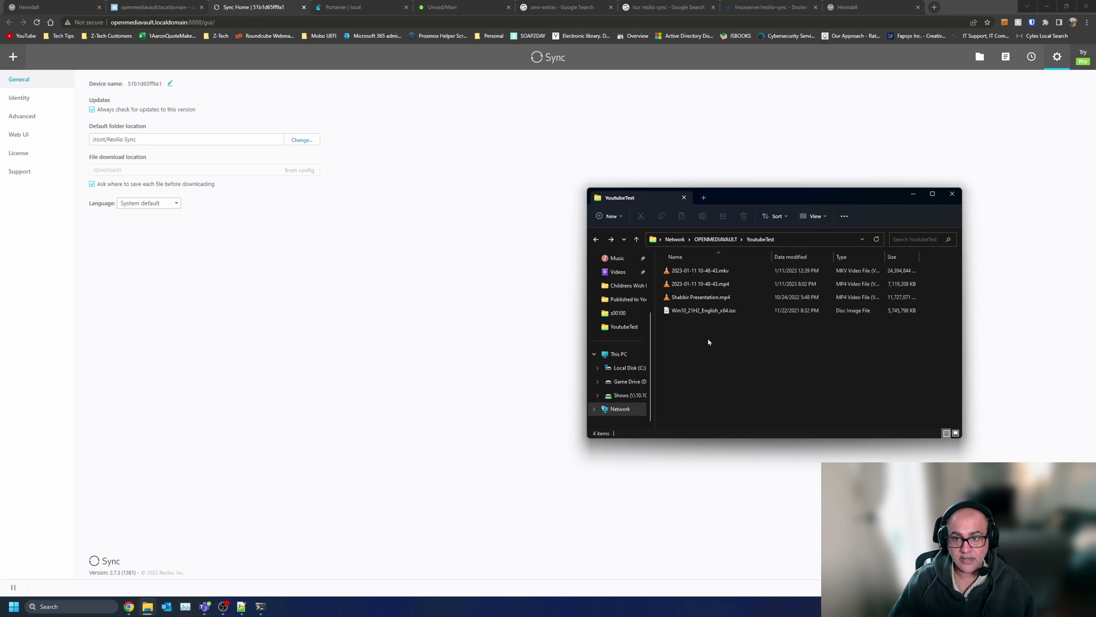
key(alt+Left)
double_click(679, 264)
double_click(680, 264)
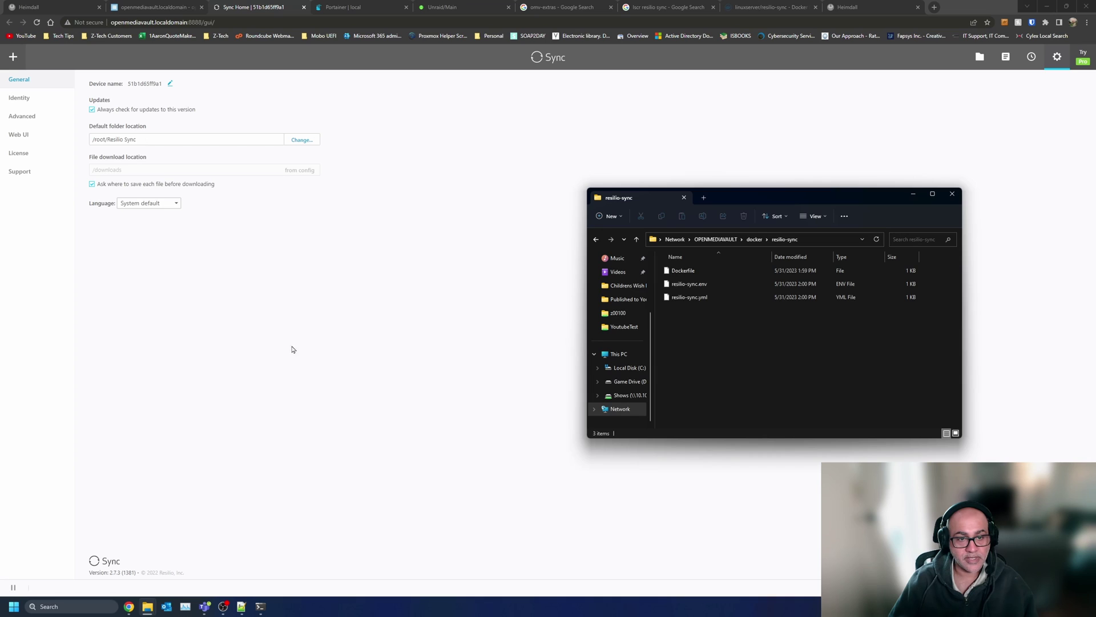
- Stop zpool iostat in the SSH session and list the root directory
click(260, 606)
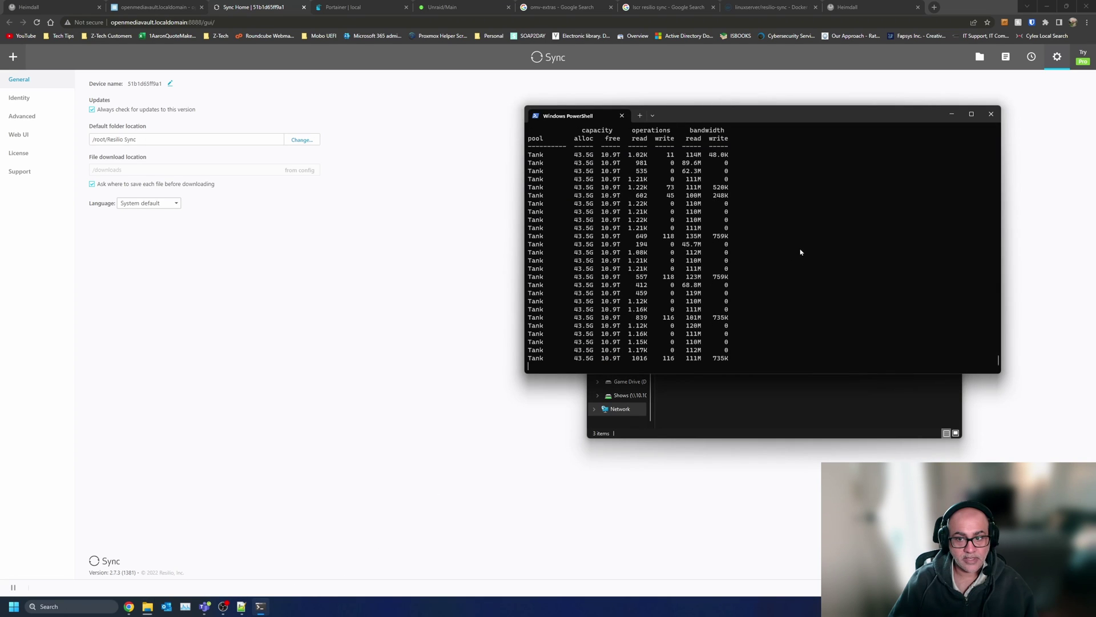
key(ctrl+c)
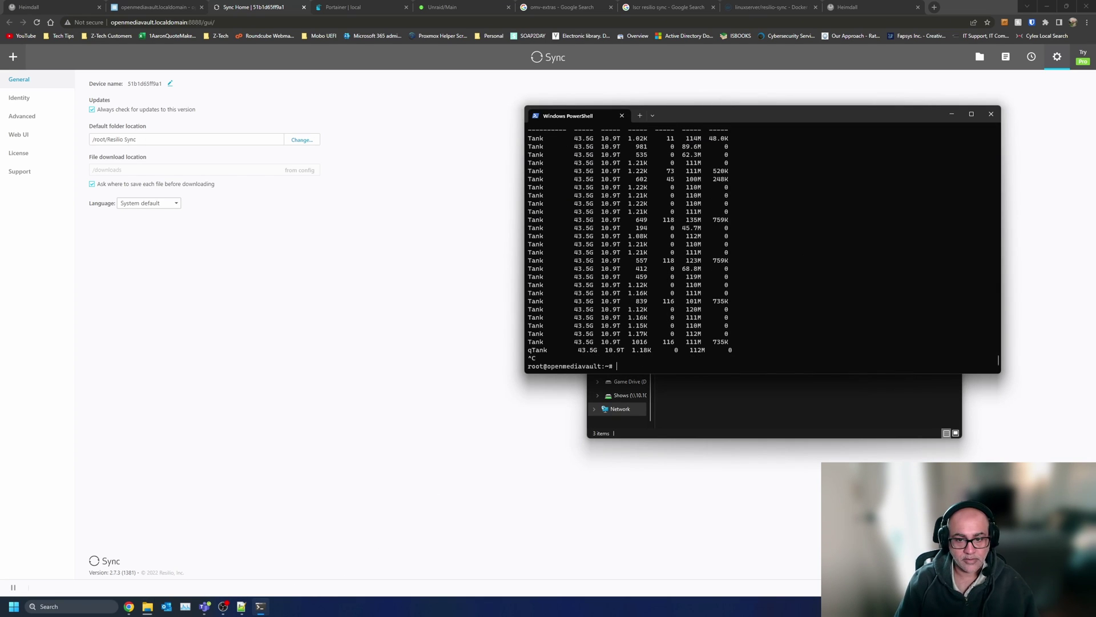
text(cd /)
key(Return)
text(ls)
key(Return)
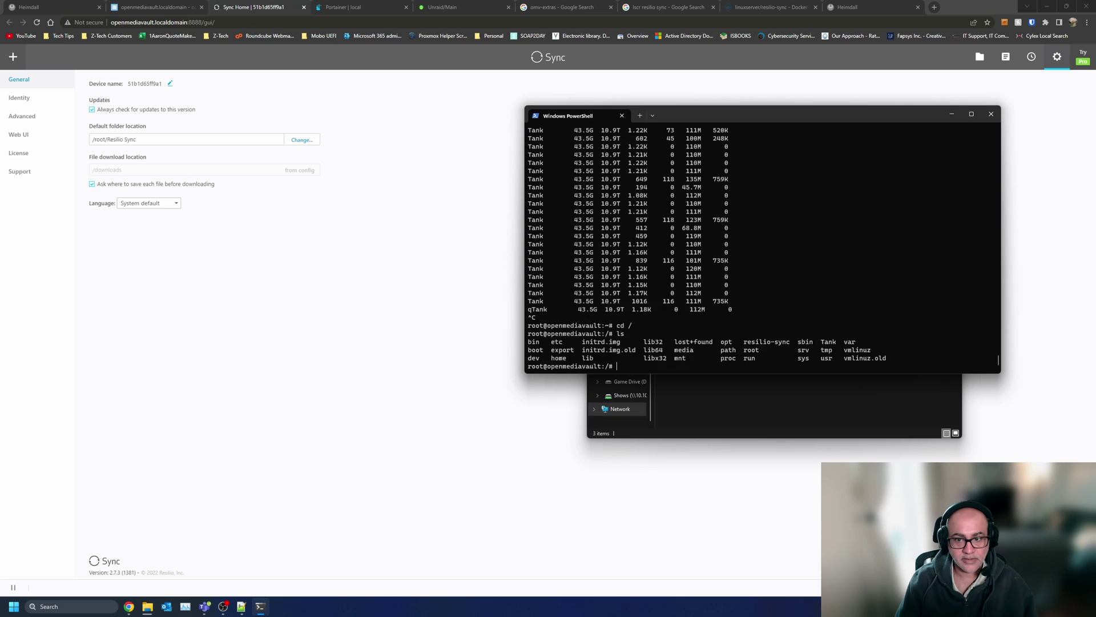
- List /resilio-sync with ls and ls -laR, then close the PowerShell window
text(cd r)
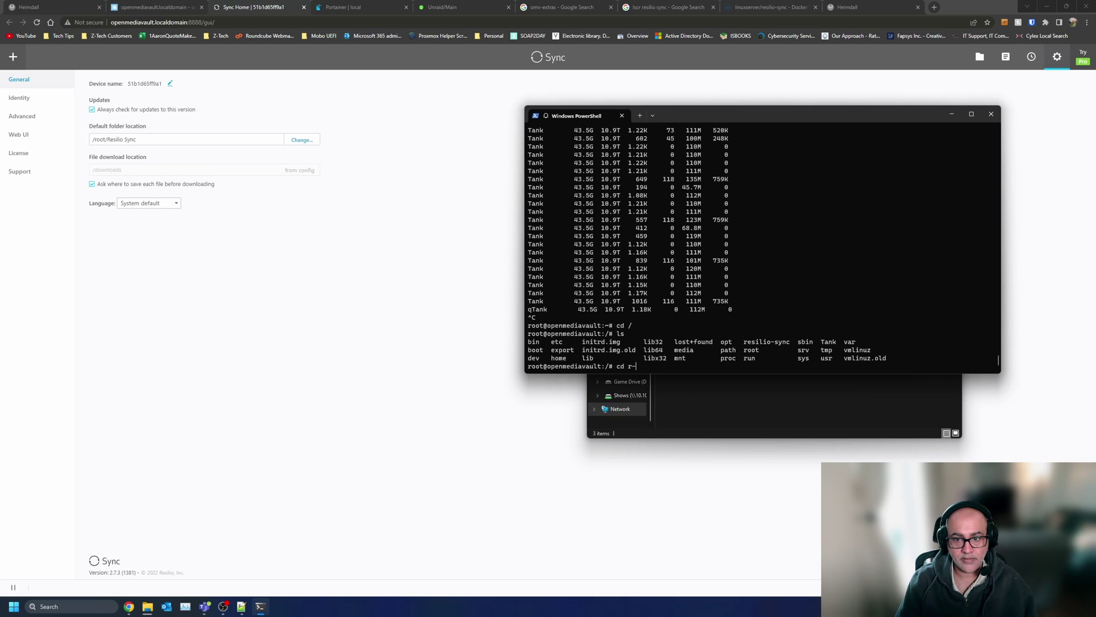
text(e)
key(Tab)
key(Return)
text(ls)
key(Return)
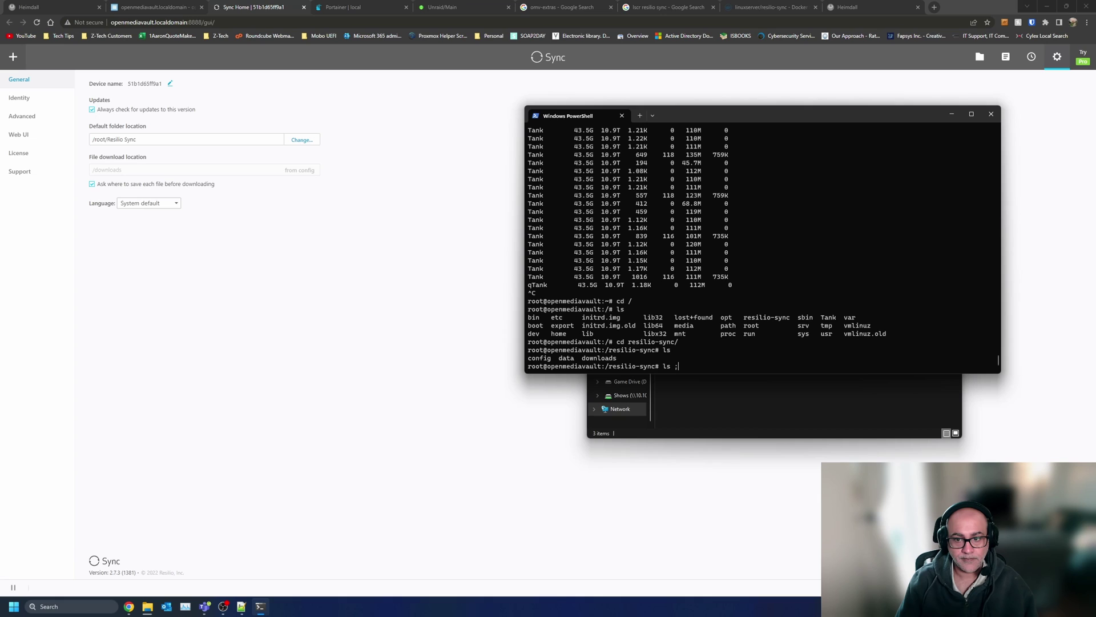
text(ls -laR)
key(Return)
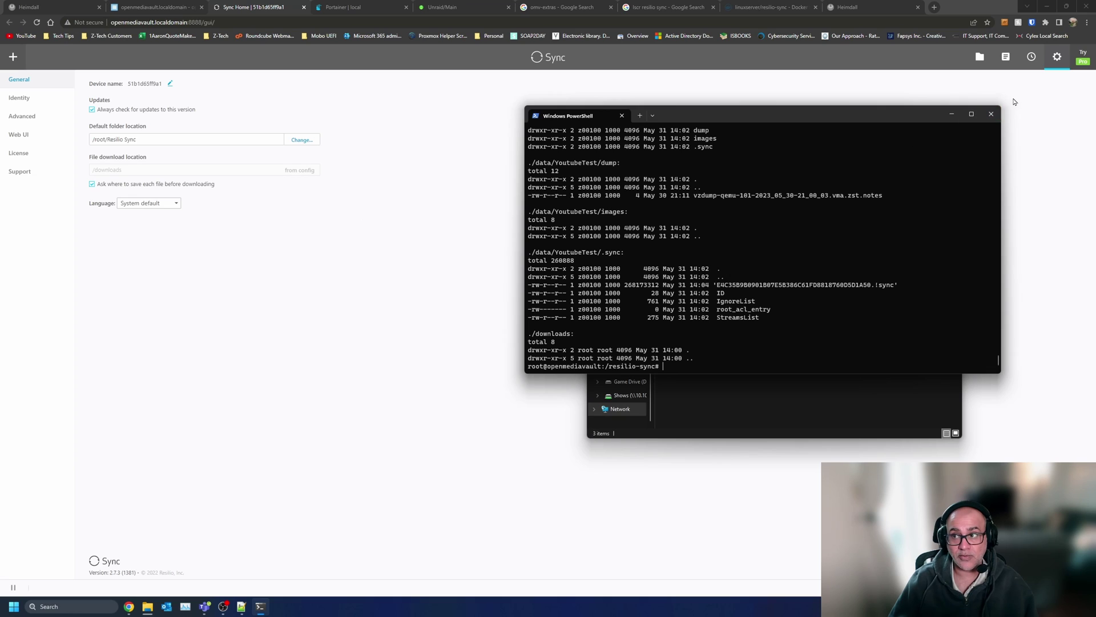
click(991, 114)
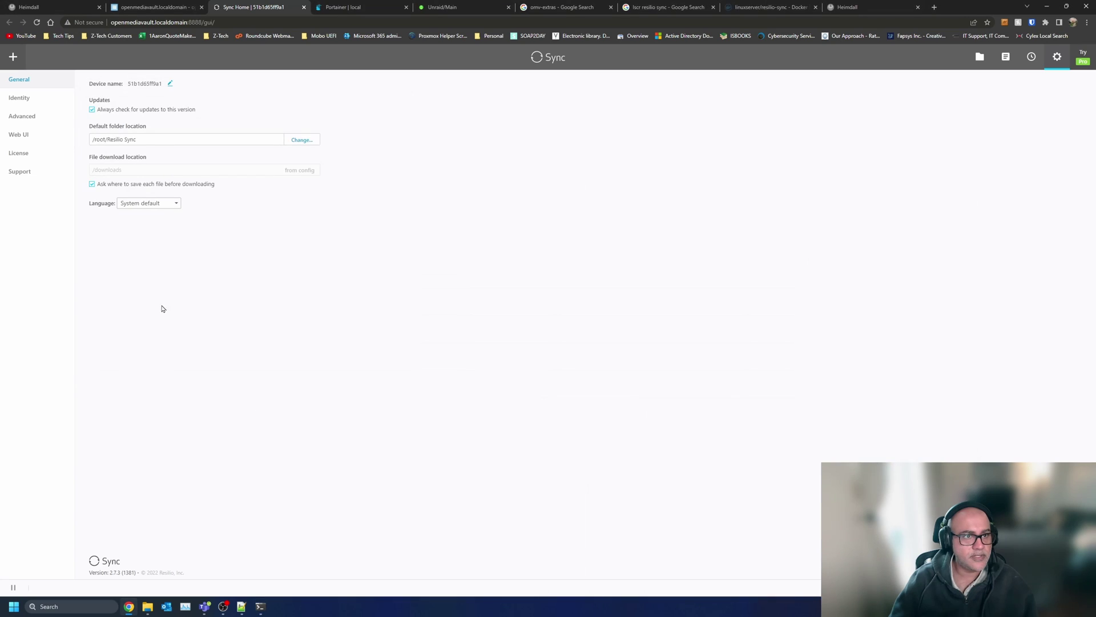
- Open the resilio-sync compose file for editing with the SSH terminal placed alongside
middle_click(261, 5)
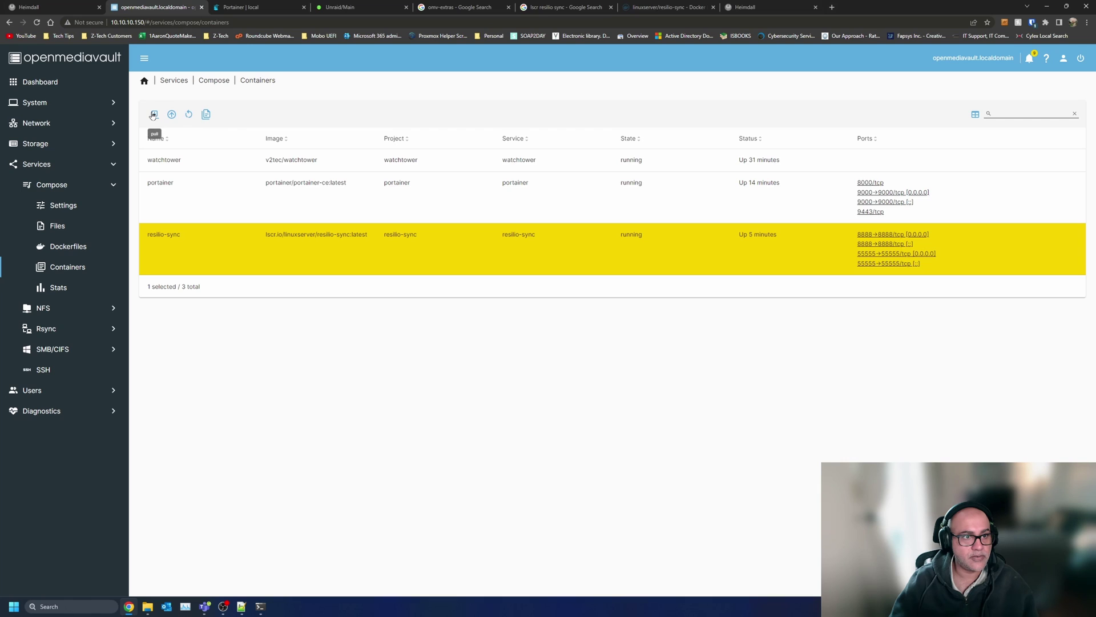
click(206, 114)
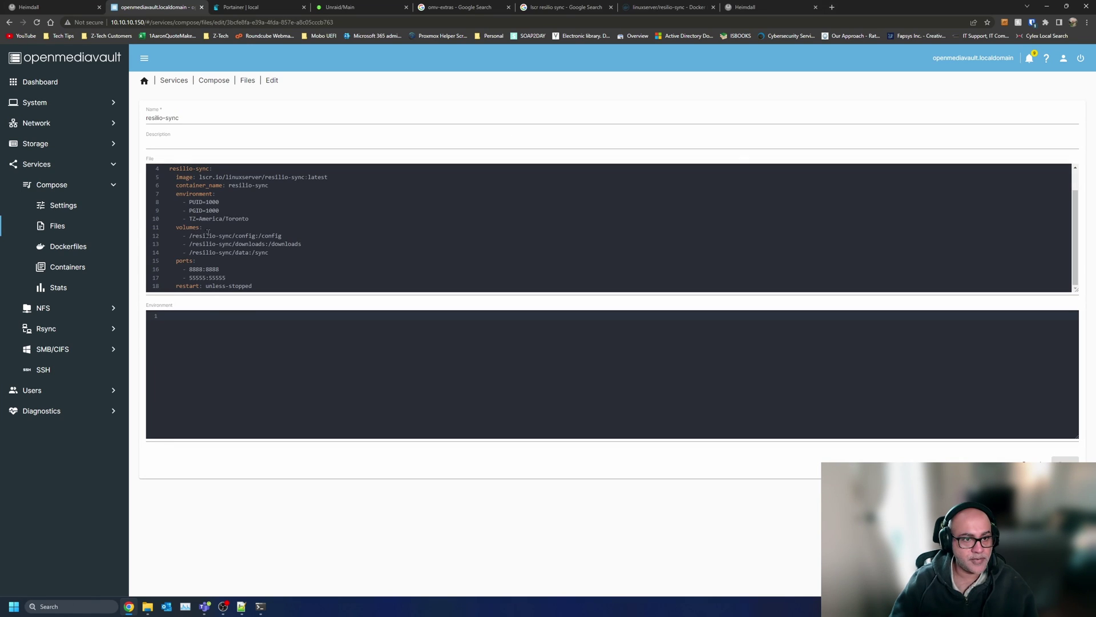
click(260, 607)
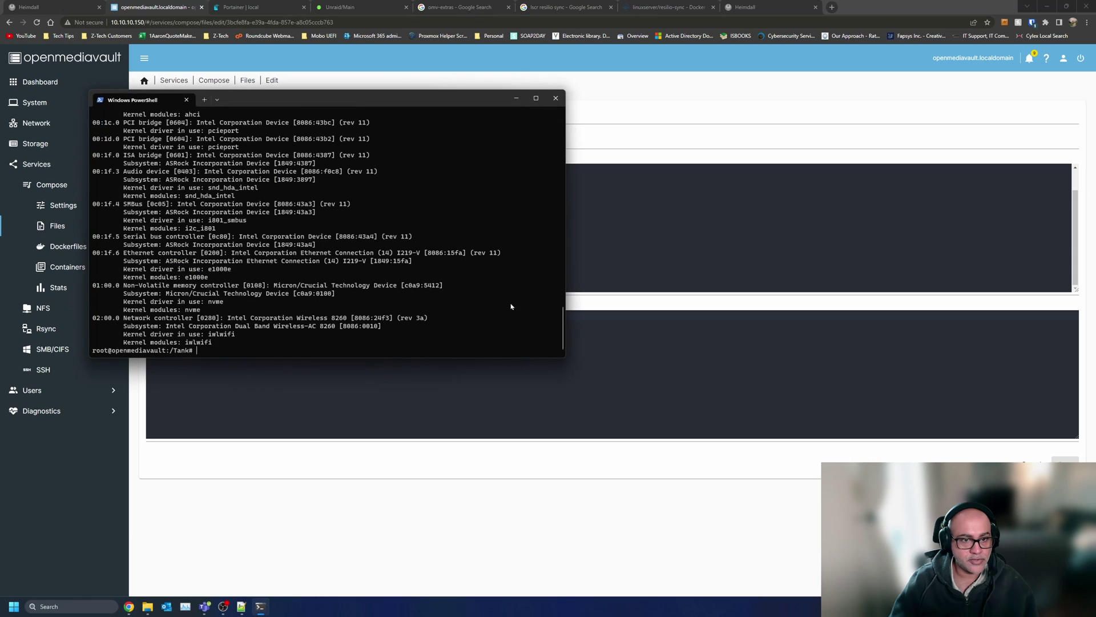
drag(356, 108, 760, 71)
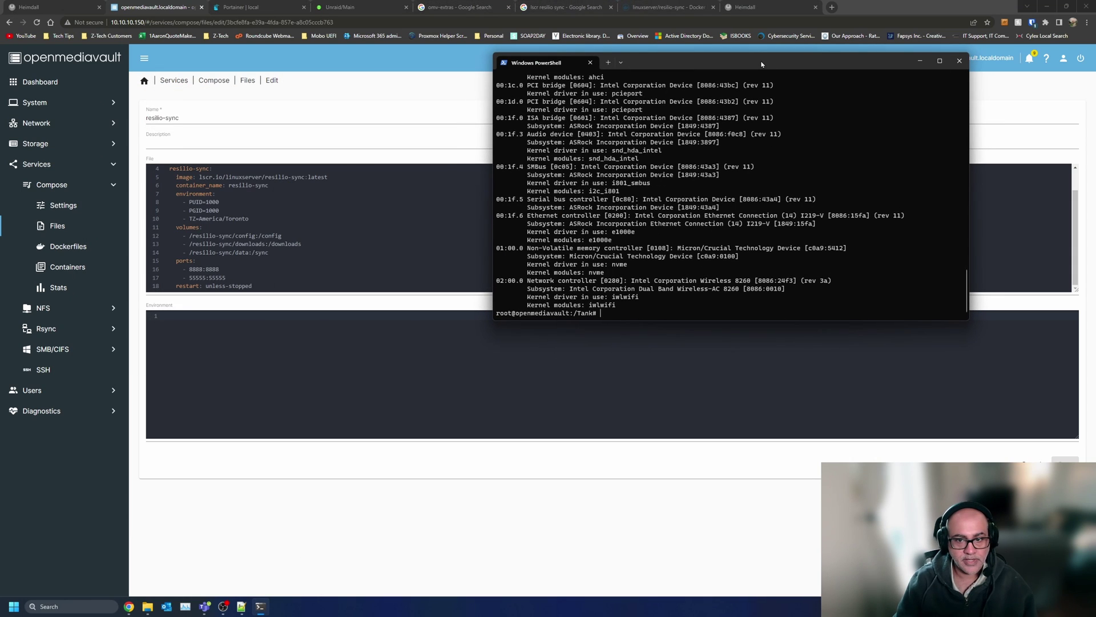
- Over SSH, list the Tank directory, root, and /resilio-sync contents
text(ls)
key(Return)
text(cd /)
key(Return)
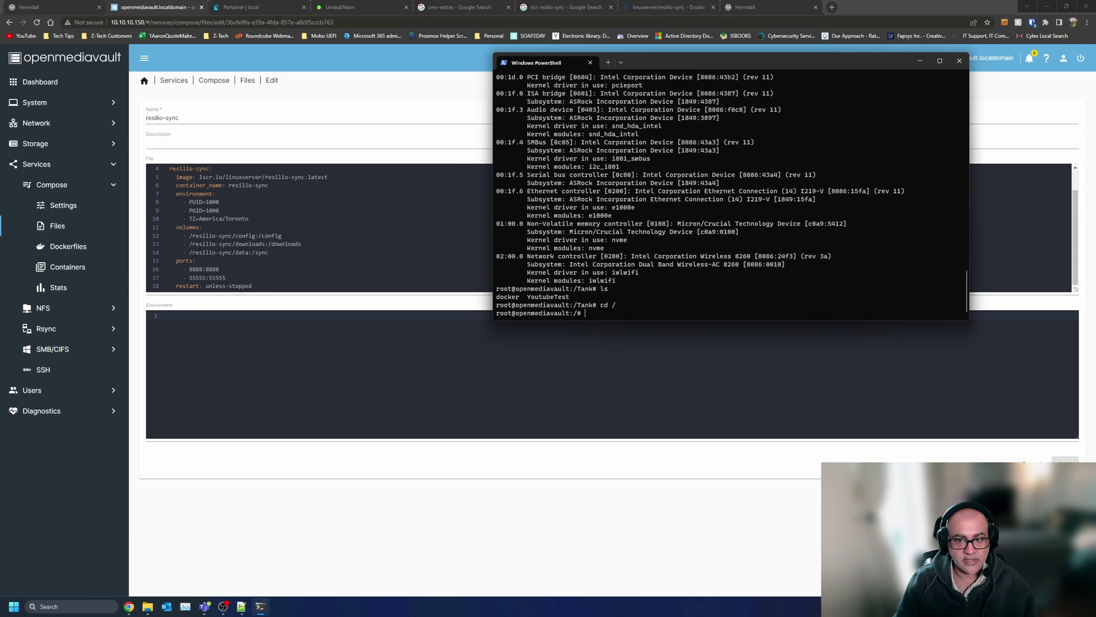
text(ls)
key(Return)
text(cd resilio-sync/)
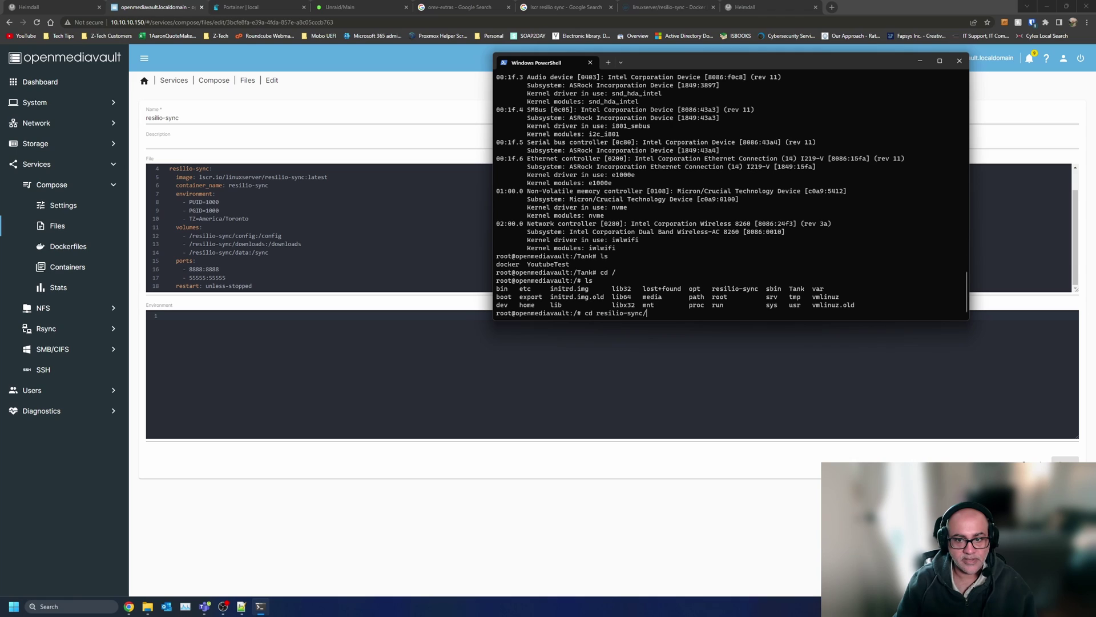
key(Return)
text(ls)
key(Return)
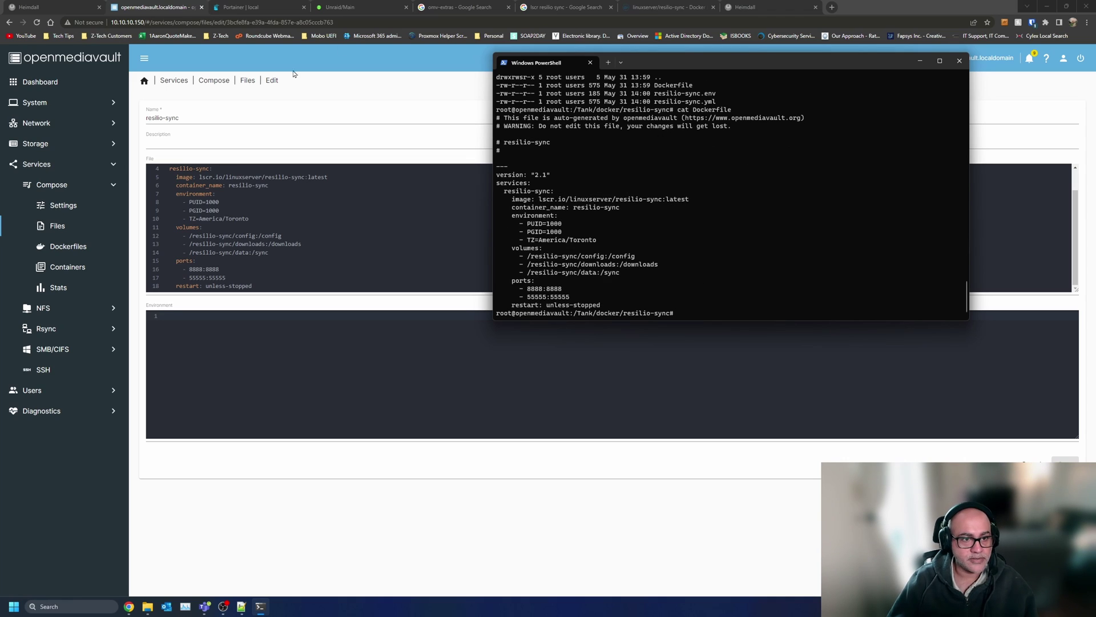
- Change the config, downloads and data volumes to /Tank/resilio-sync paths and save
click(191, 236)
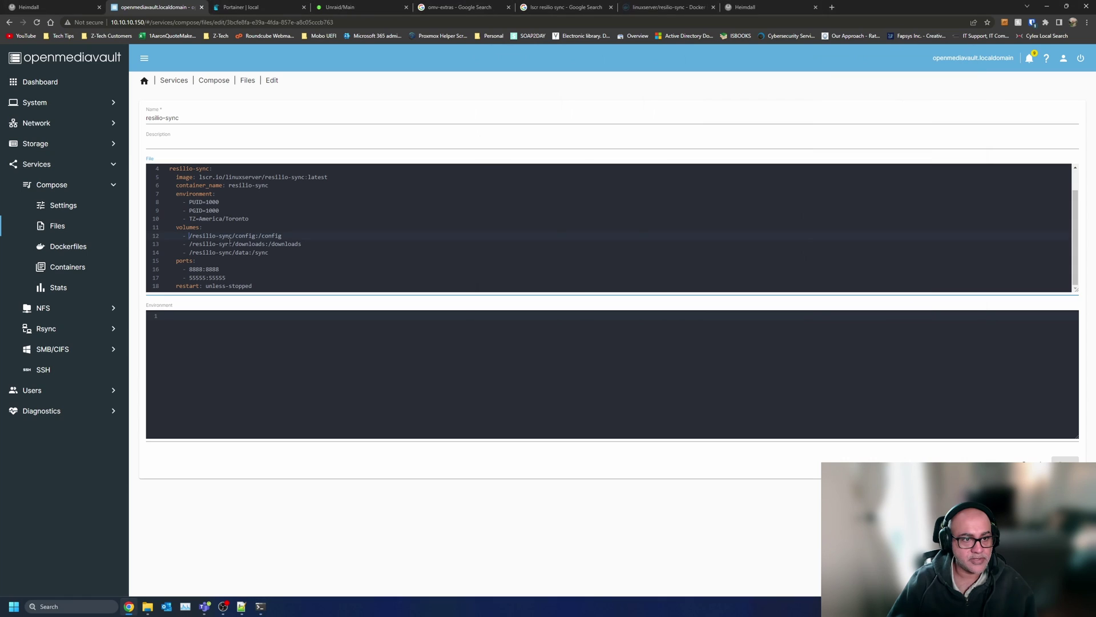
text(Tank/)
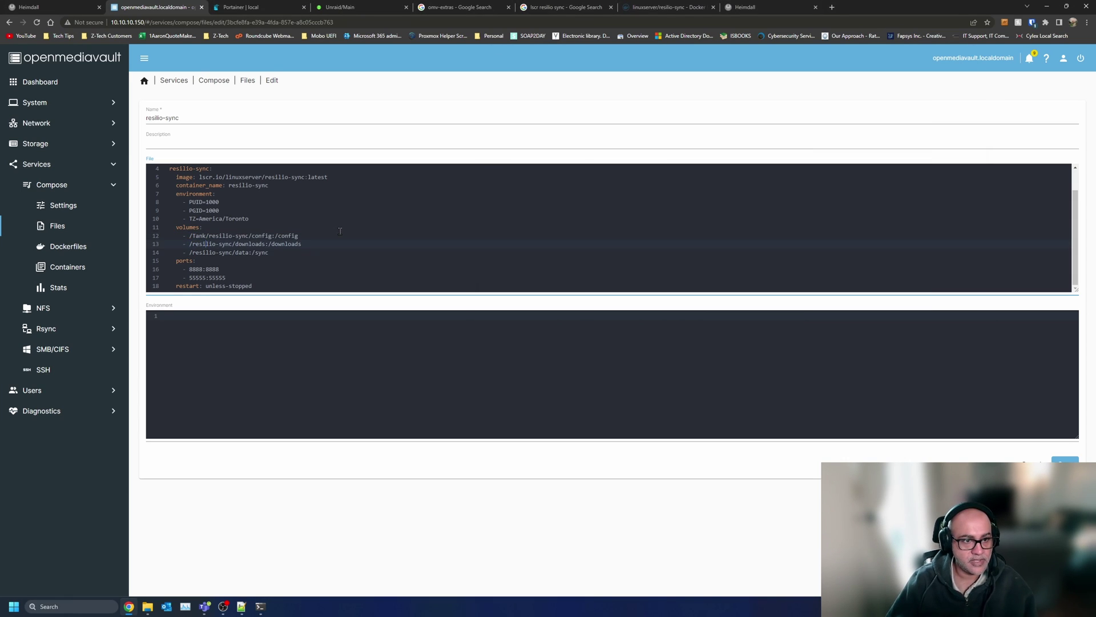
text(Tan)
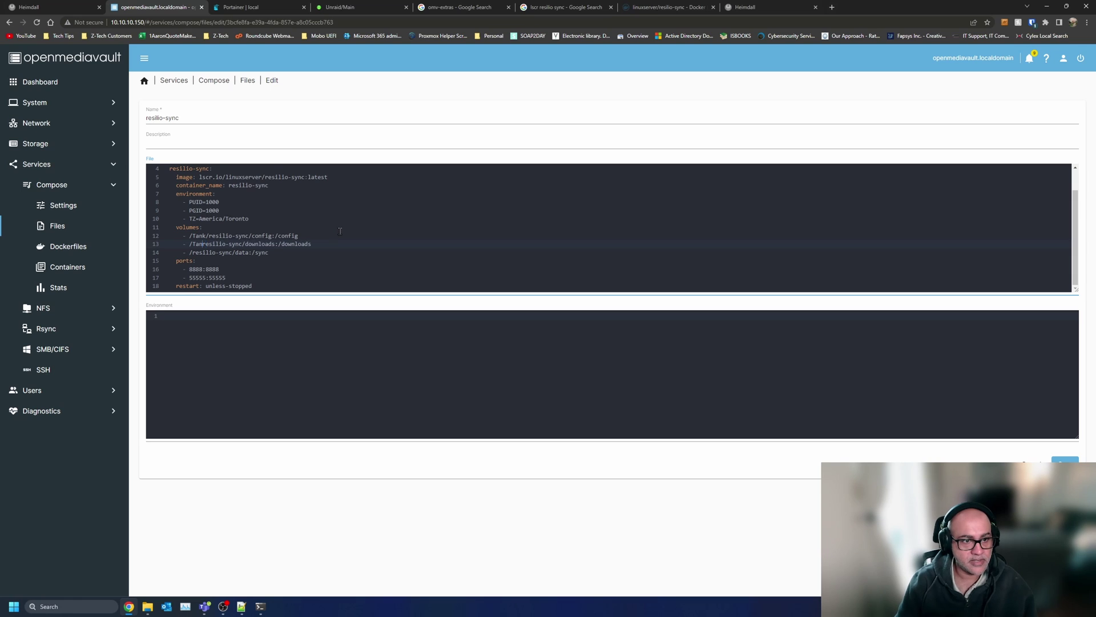
text(k/)
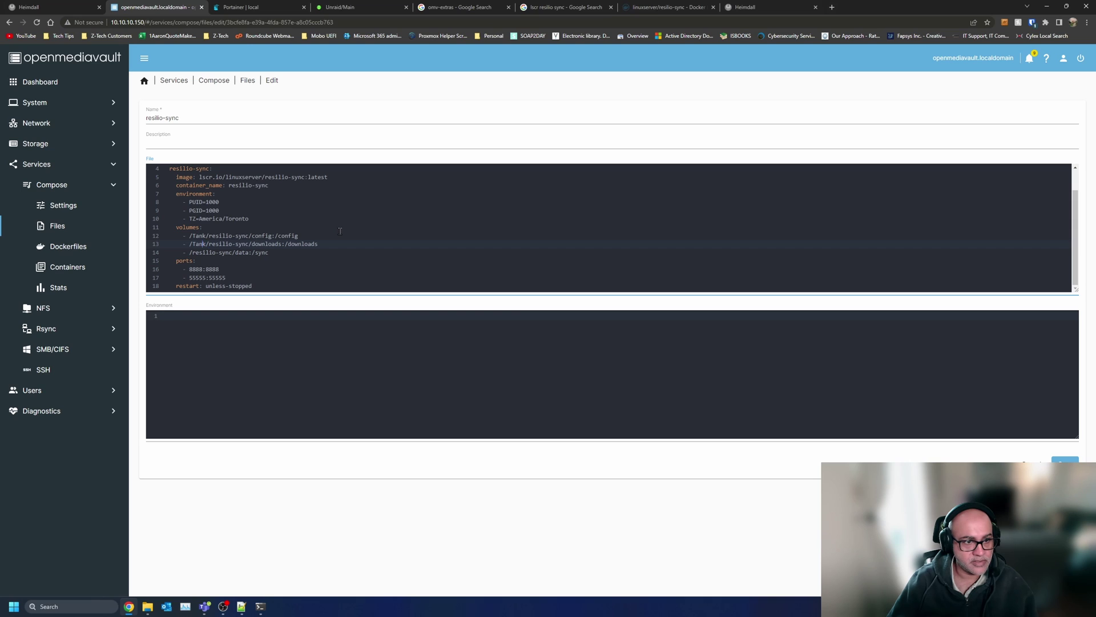
text(/Tank/)
key(BackSpace)
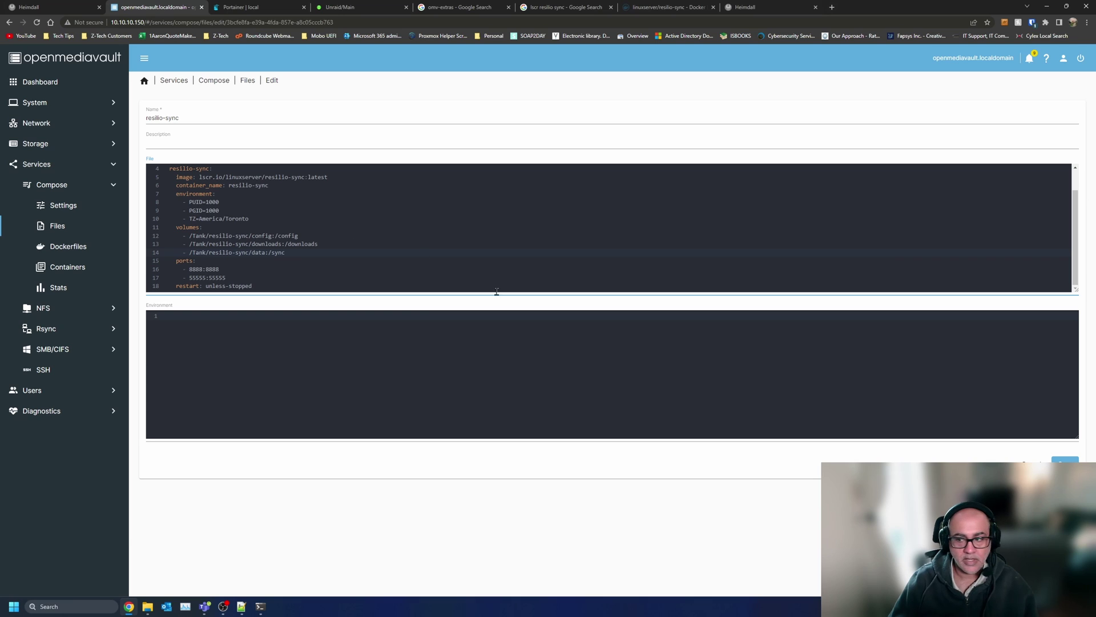
click(1065, 466)
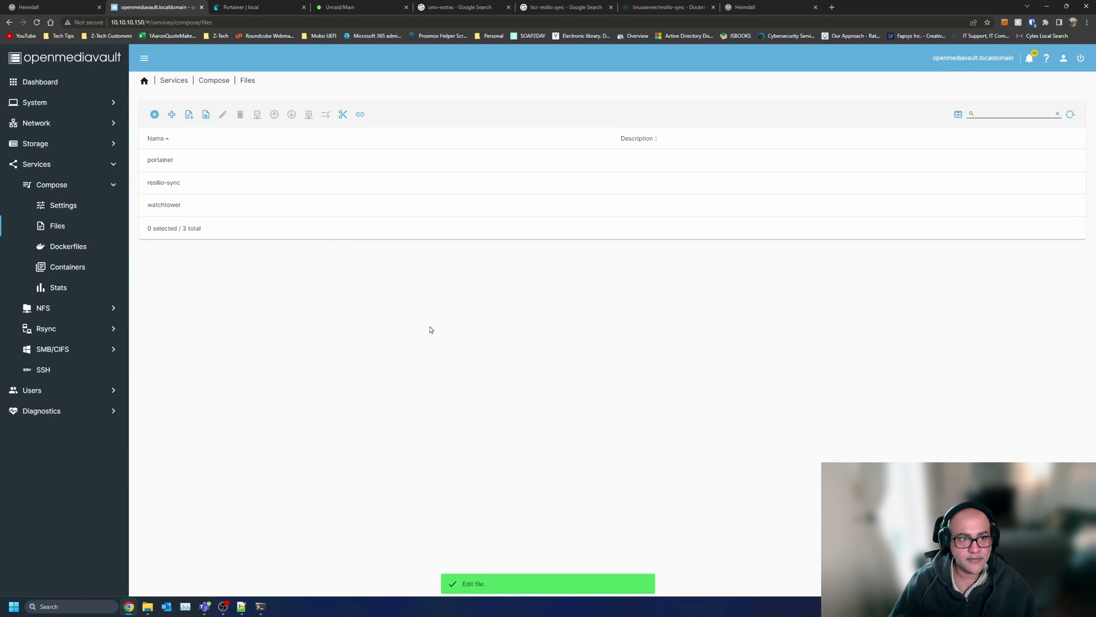
- Select resilio-sync and apply the pending configuration changes
click(228, 182)
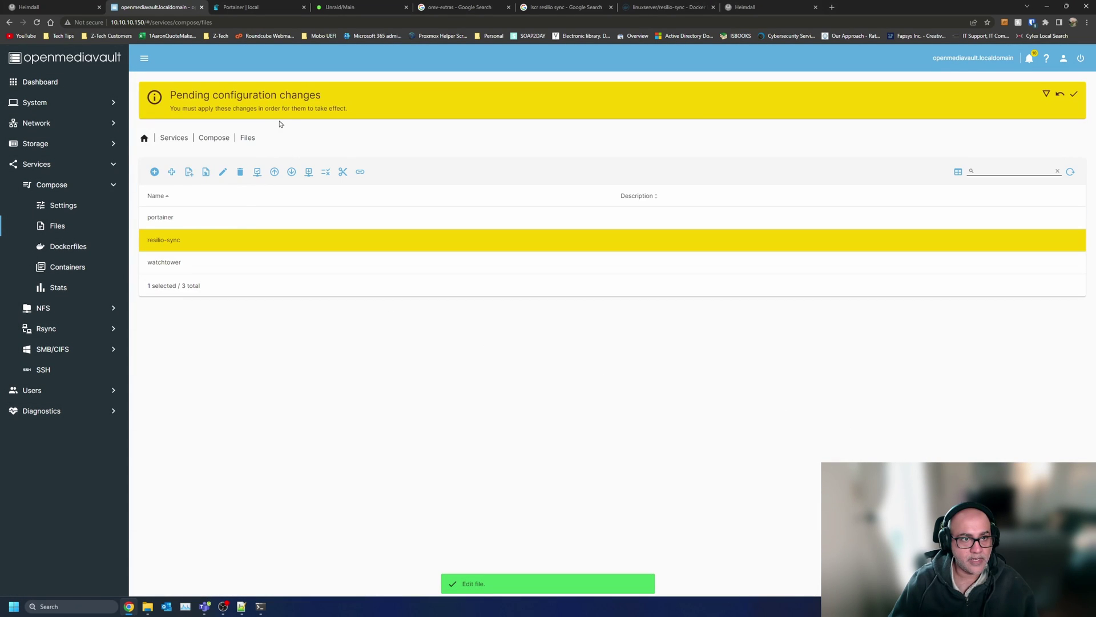
click(1075, 96)
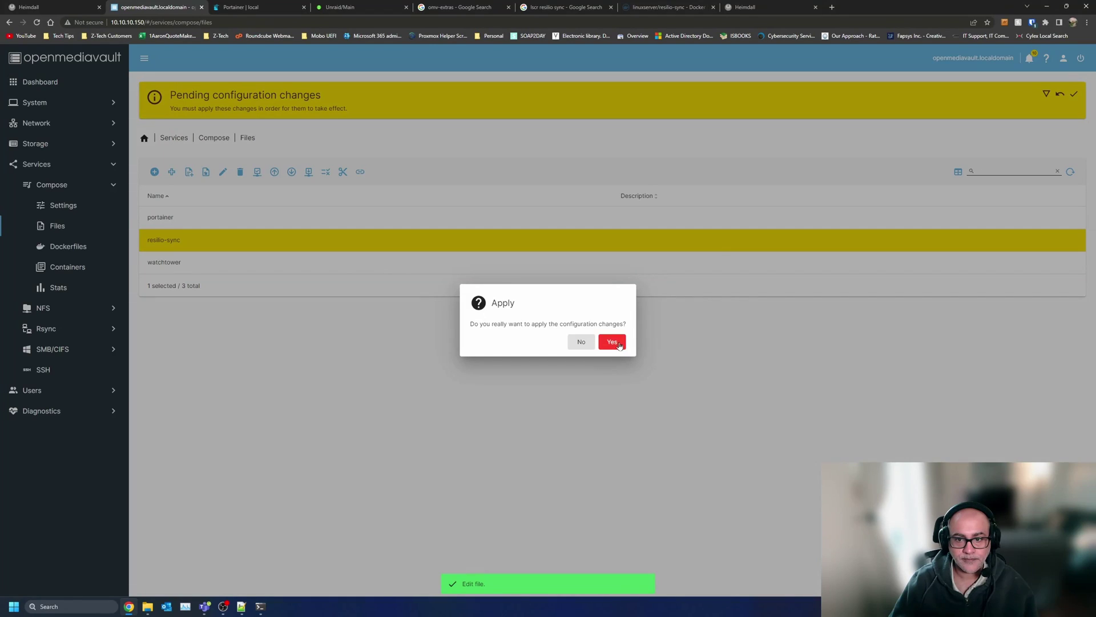
click(612, 341)
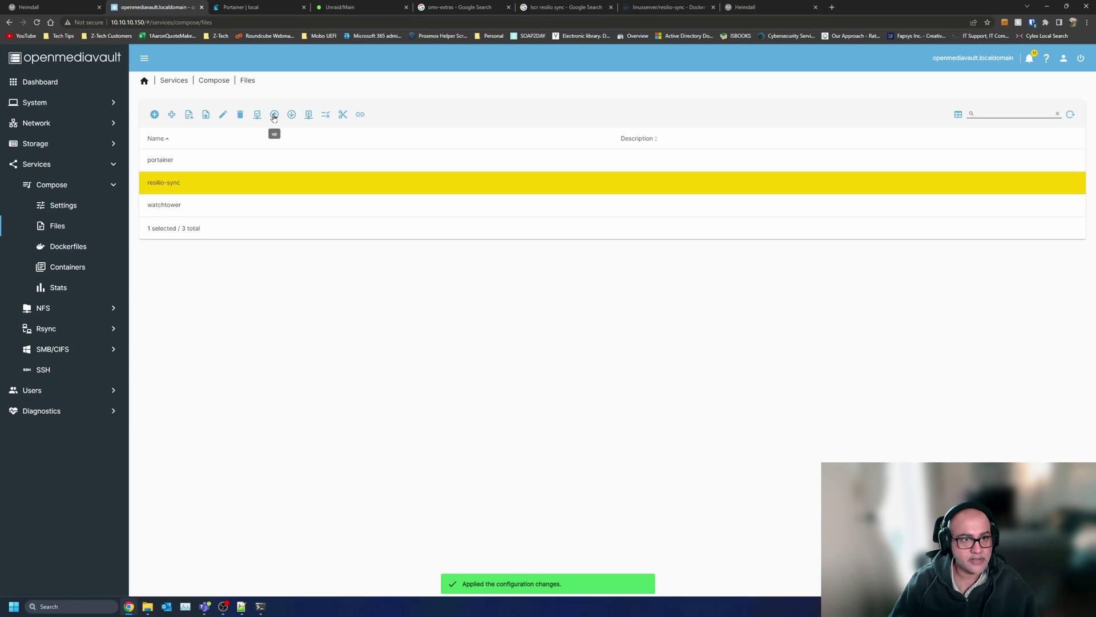
- Take the resilio-sync container down, then bring it back up
click(291, 114)
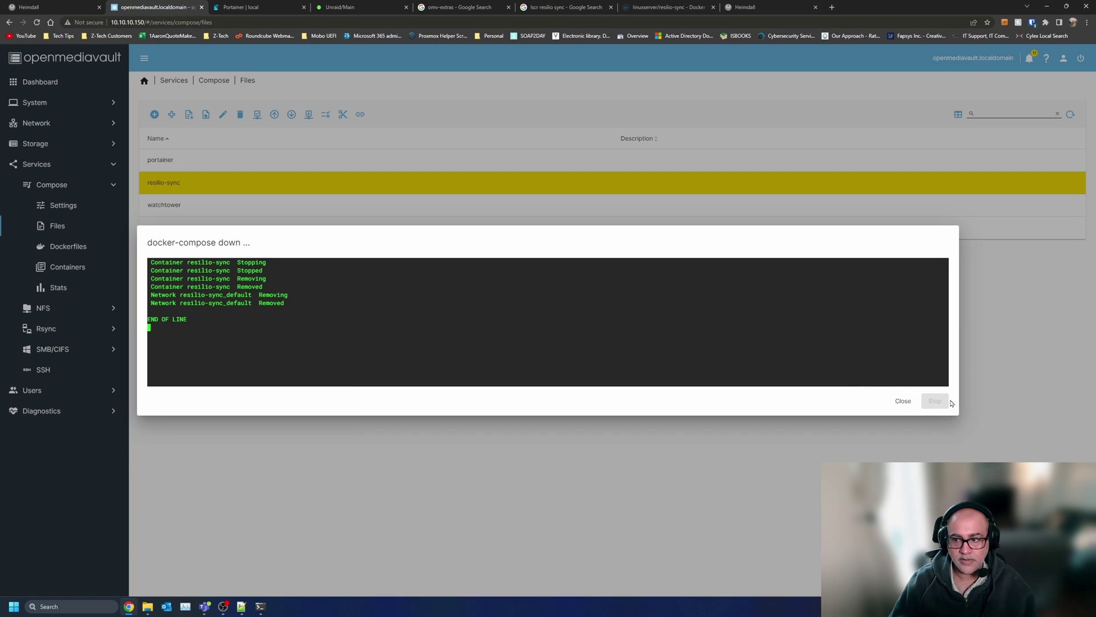
click(895, 401)
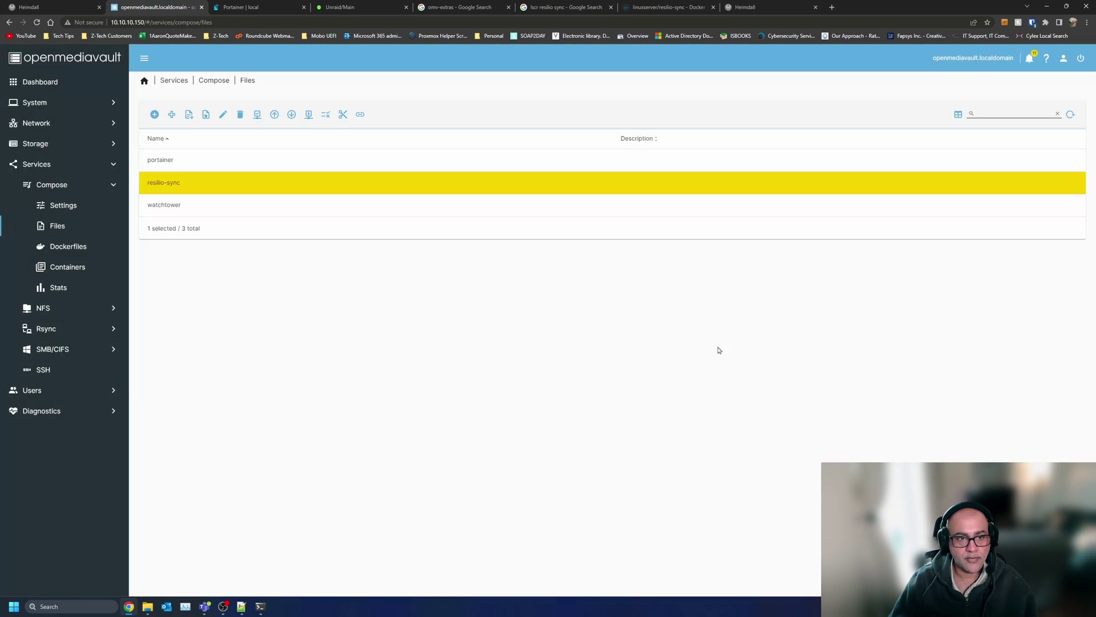
click(274, 114)
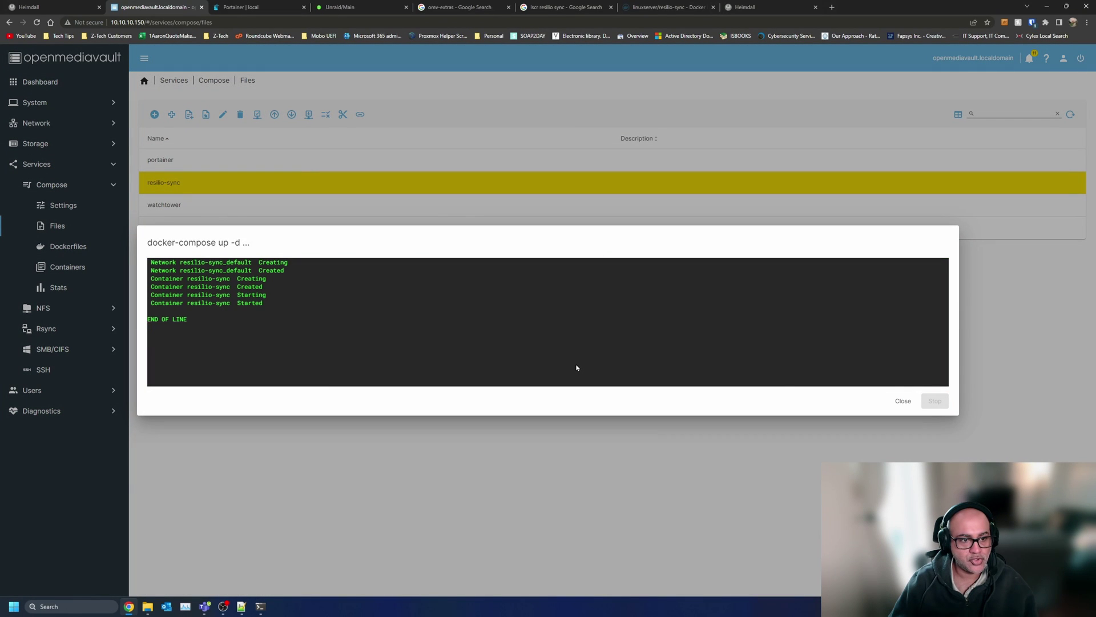
click(903, 400)
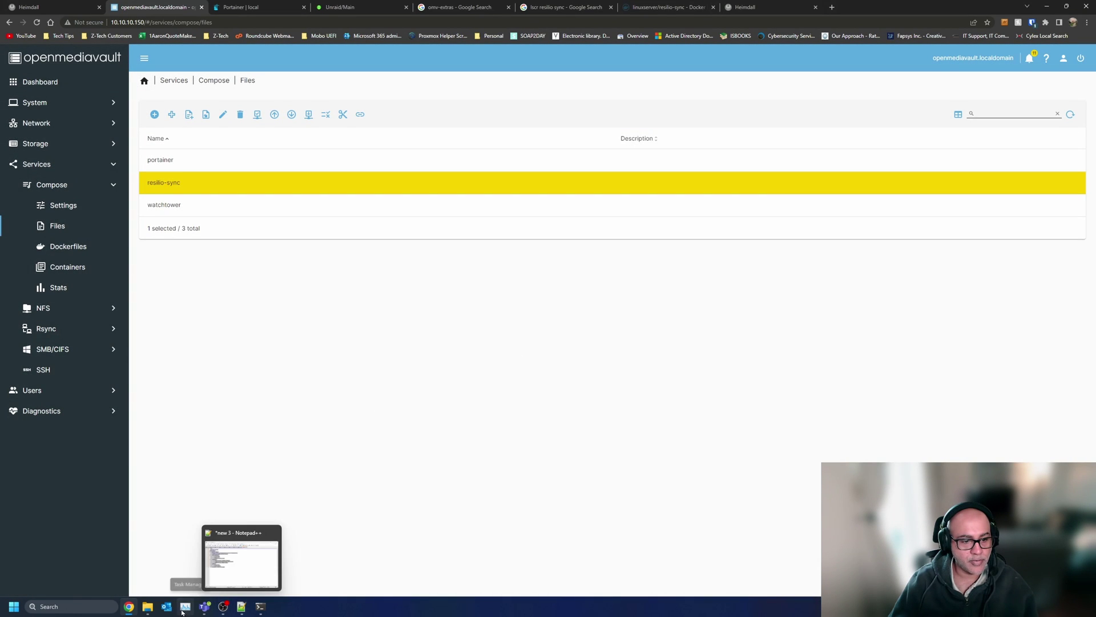
- Over SSH, run cd .., ls, cd resilio-sync/ and ls to list /Tank/docker/resilio-sync
mouse_move(147, 606)
click(81, 567)
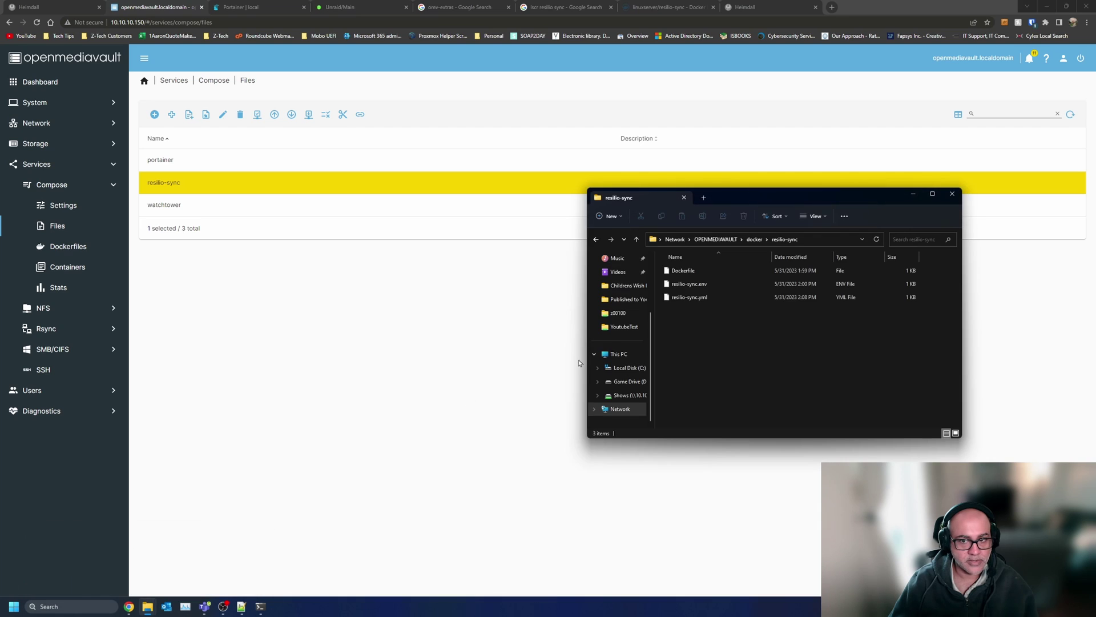
mouse_move(260, 606)
click(260, 558)
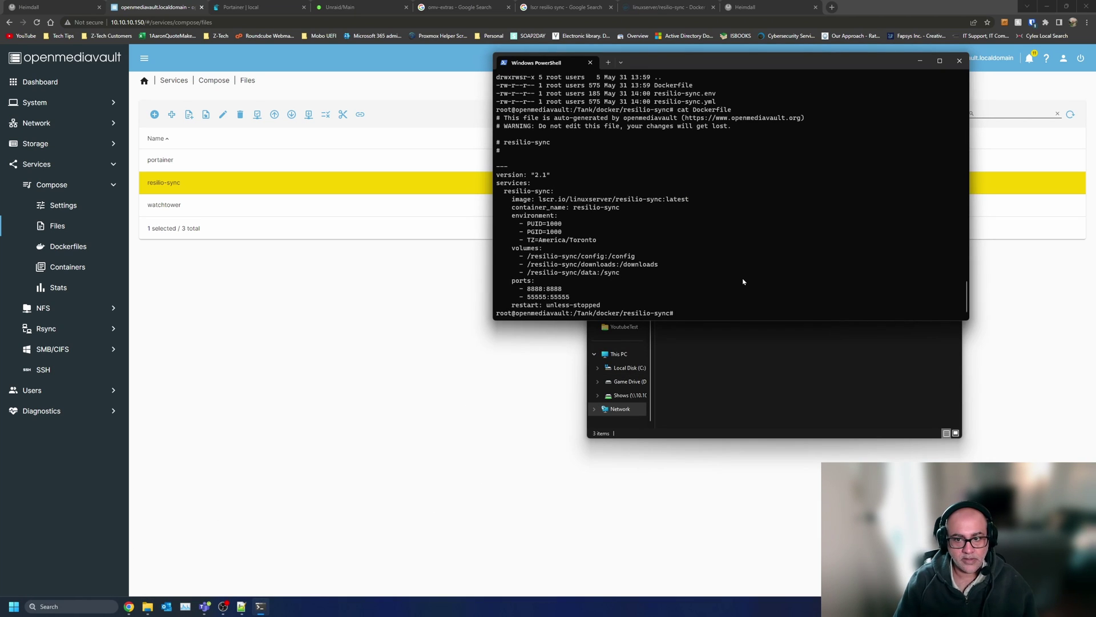
text(cd ..)
key(Return)
text(ls)
key(Return)
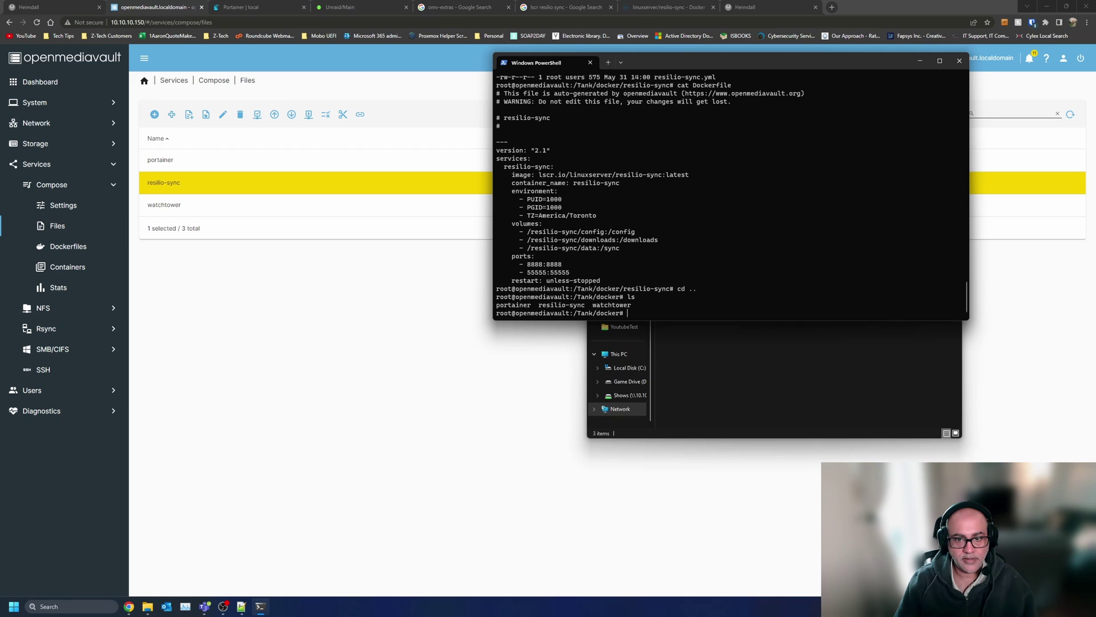
text(cd r)
key(Tab)
key(Return)
text(ls)
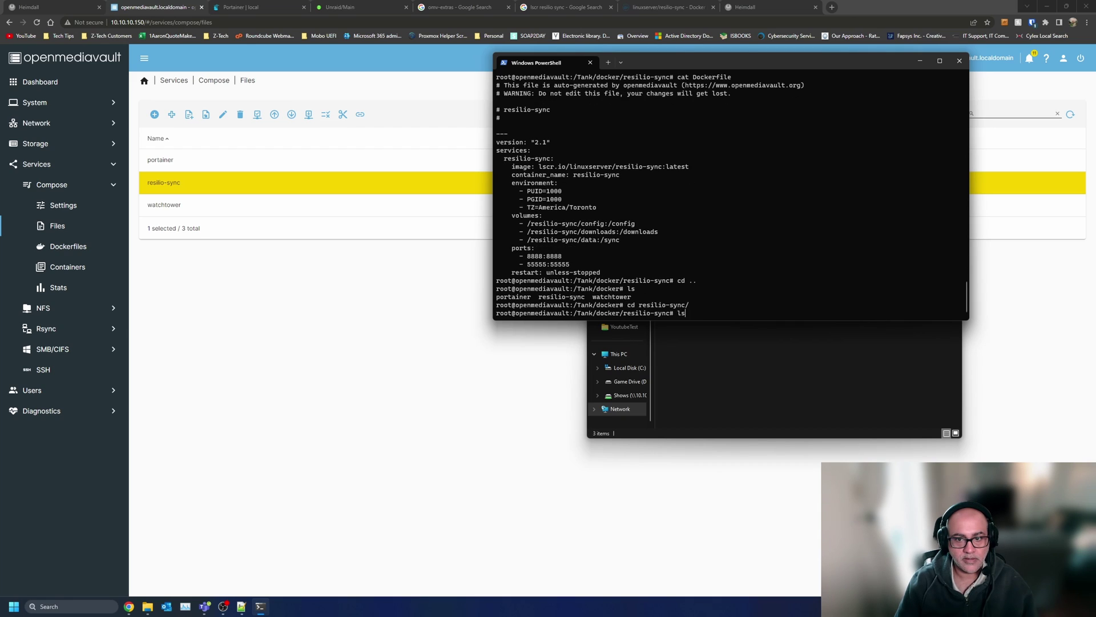
key(Return)
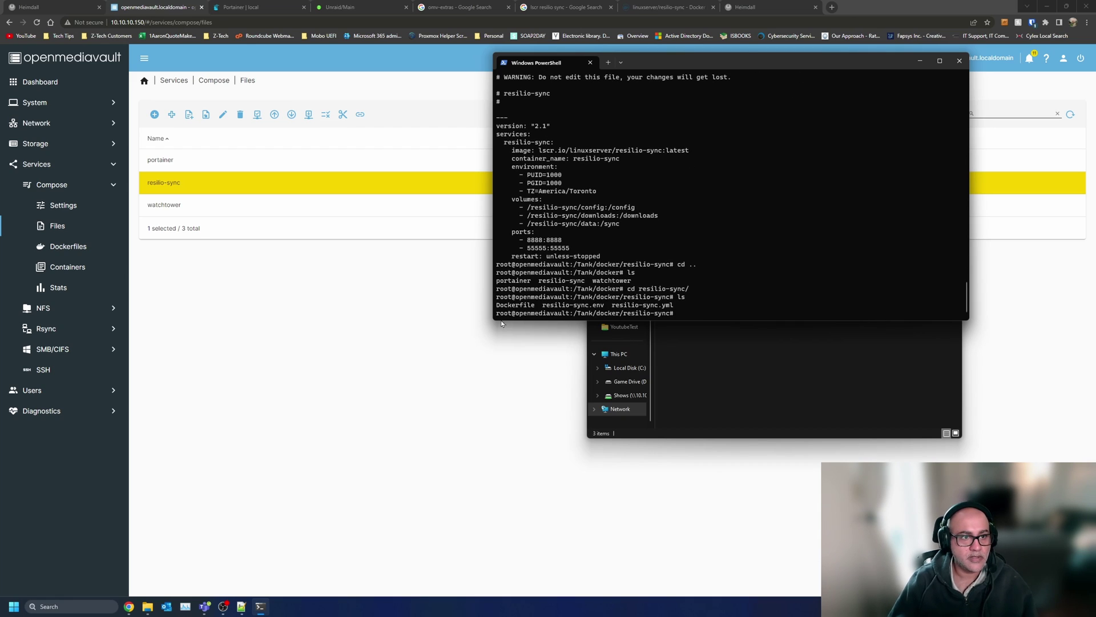
- Open the Resilio Sync web UI on port 8888 from Compose > Containers
click(269, 350)
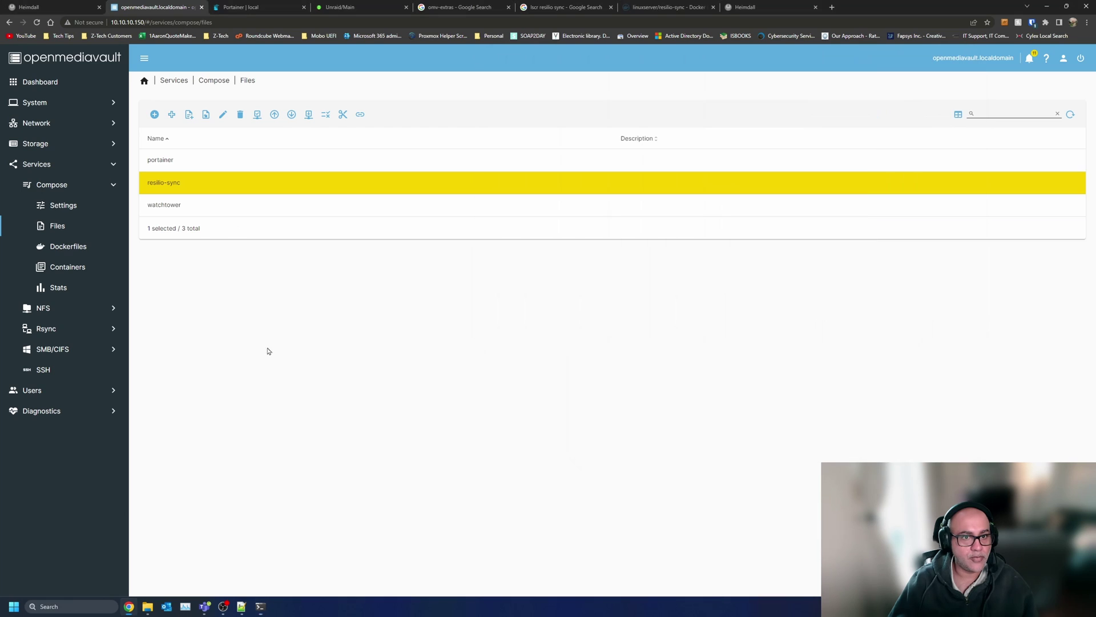
click(75, 268)
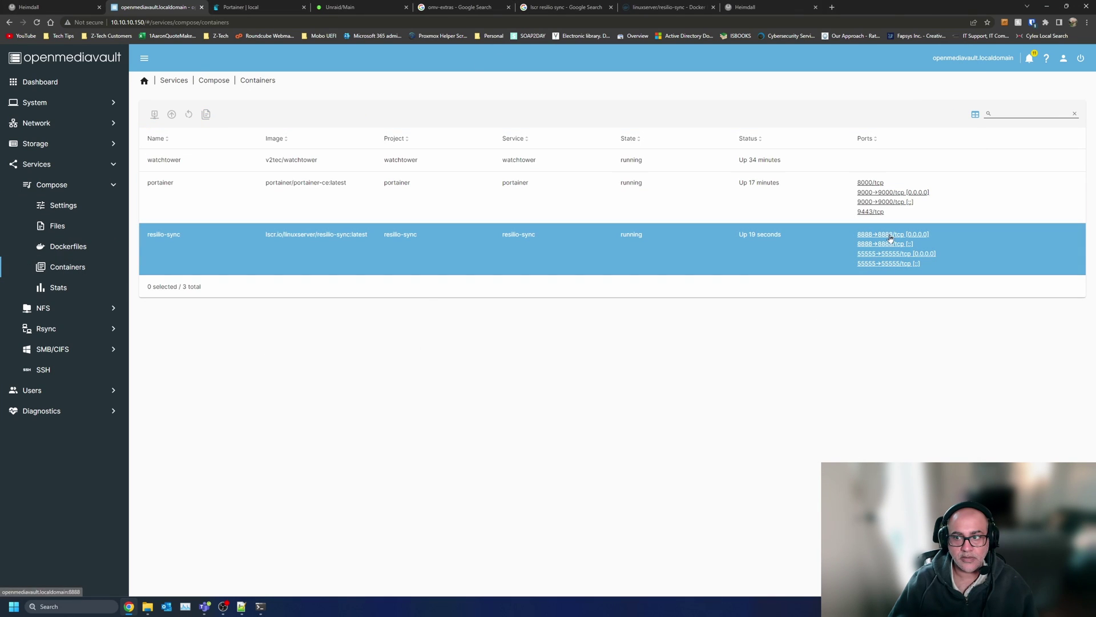
click(888, 235)
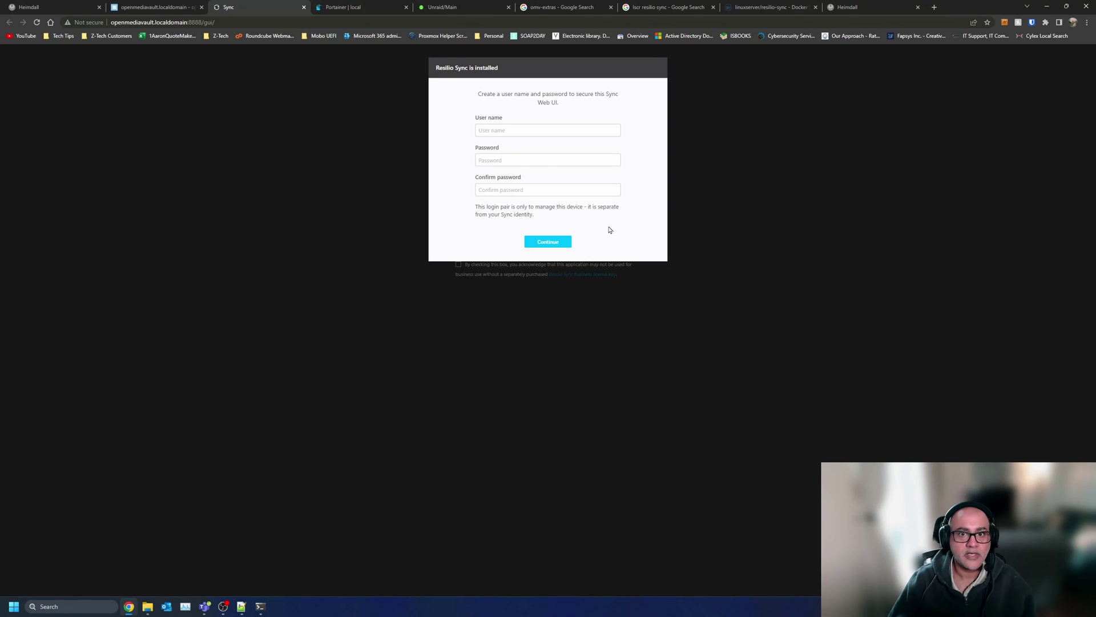
- Create a new web UI login with a user name and confirmed password
click(537, 129)
text(z00100)
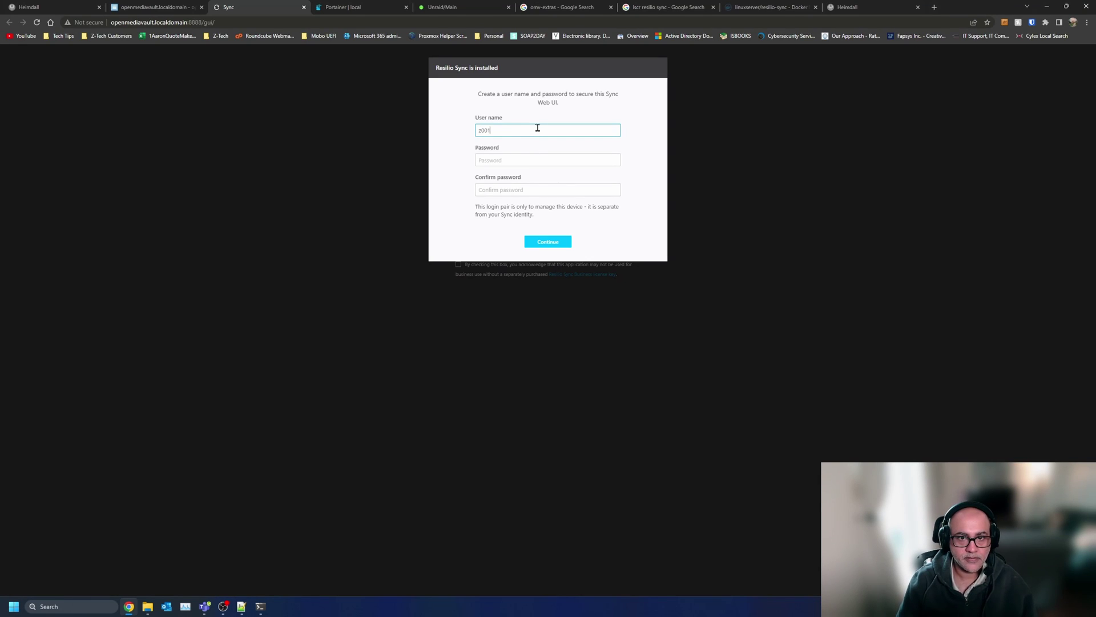
key(Tab)
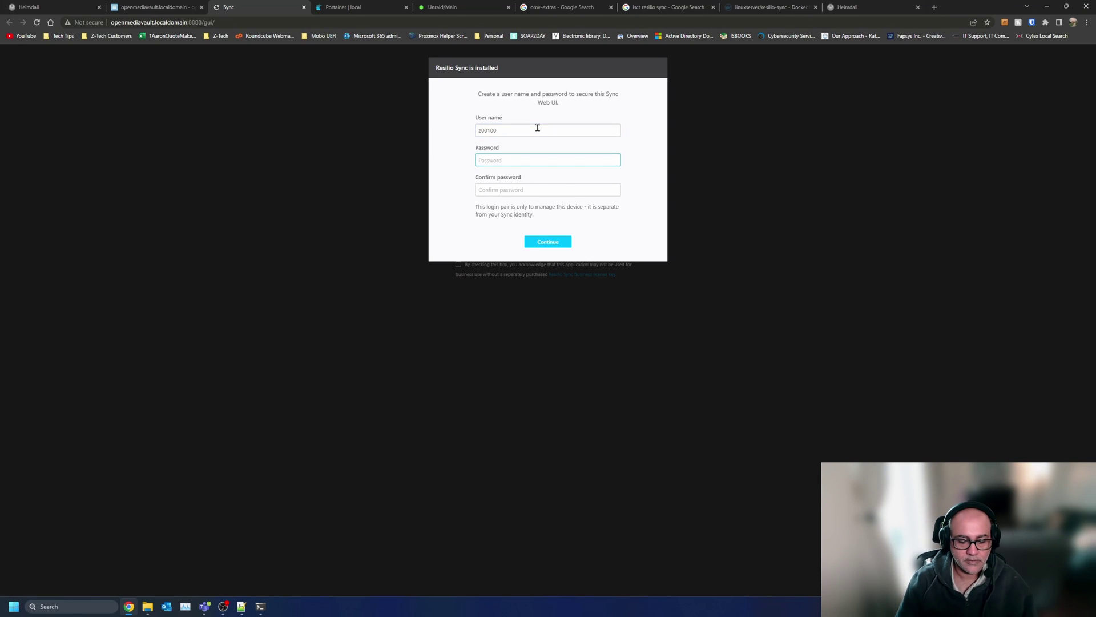
text(********)
key(Tab)
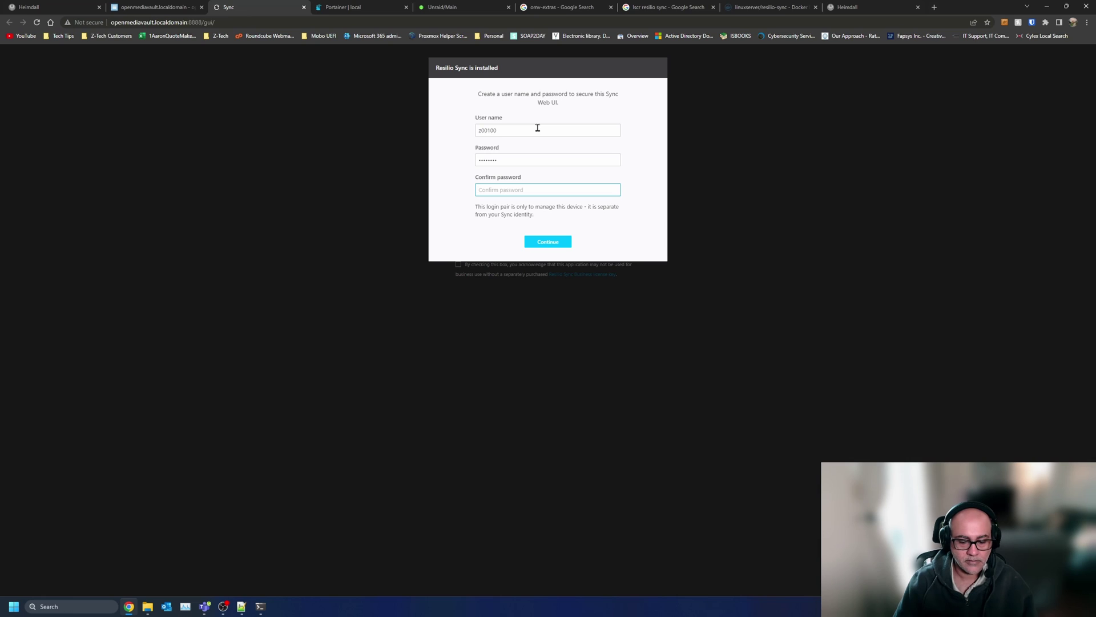
text(********)
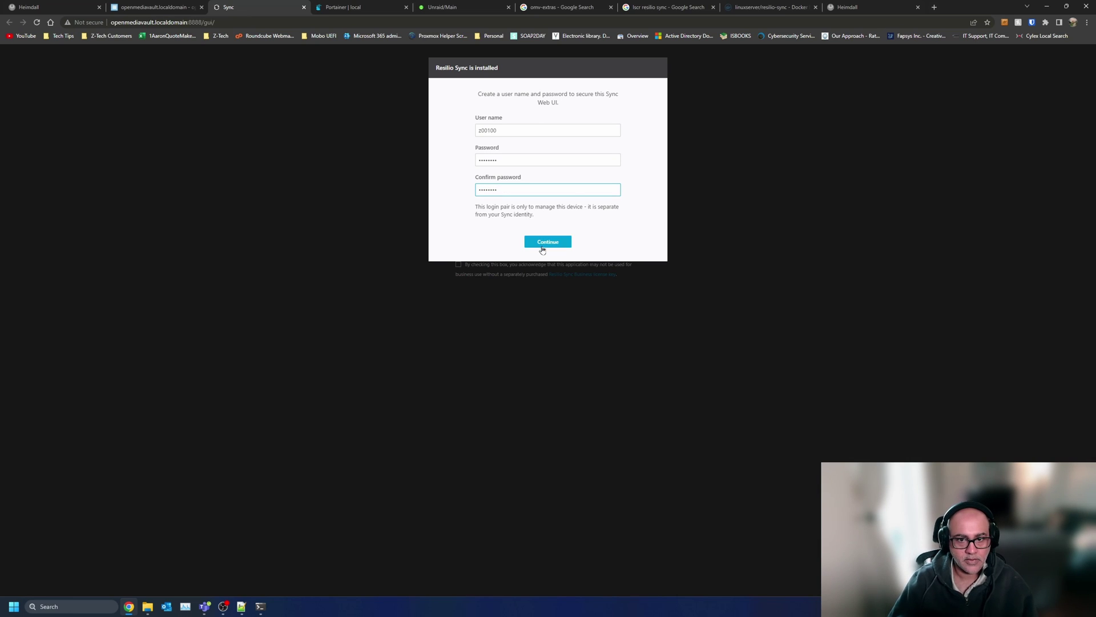
click(542, 241)
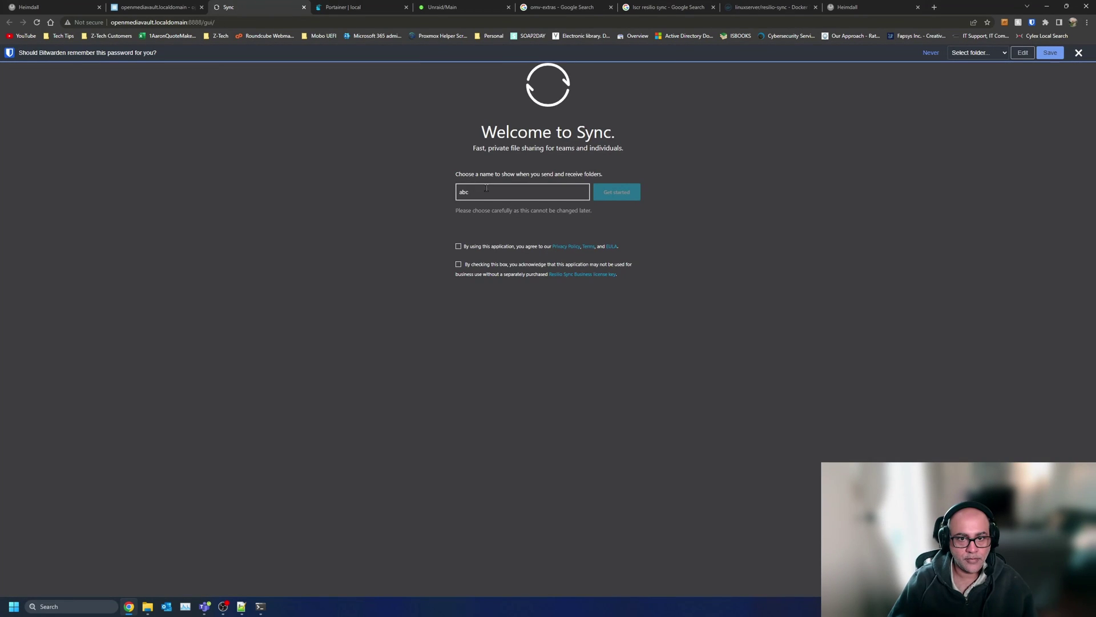
- Name the device Z-Tech, accept both agreements, and get started
double_click(486, 188)
text(Z-Tech)
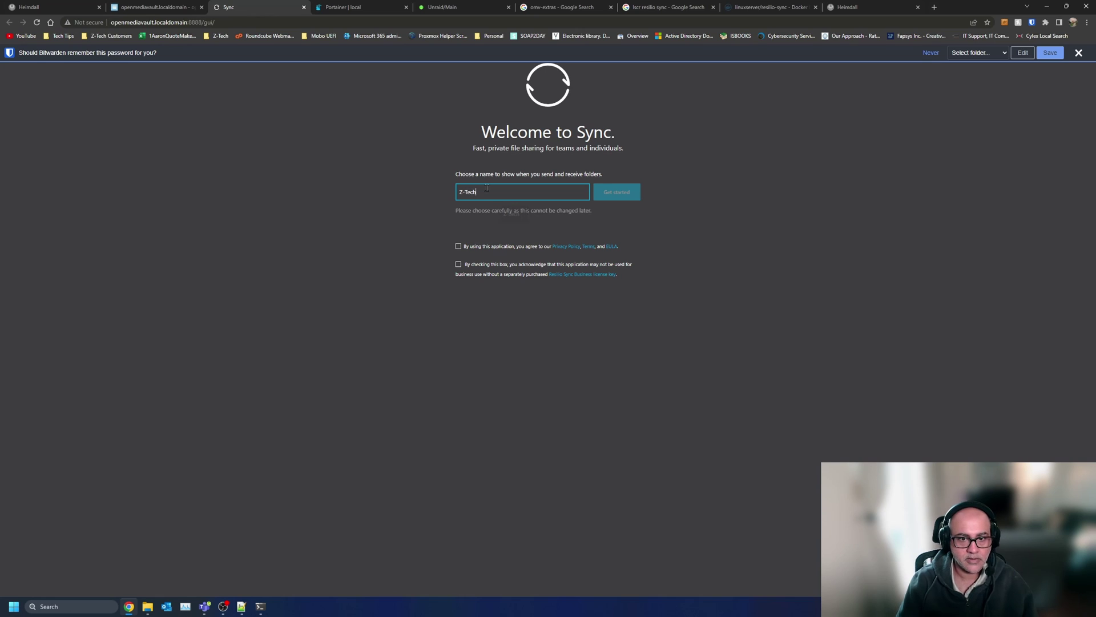
click(471, 249)
click(460, 264)
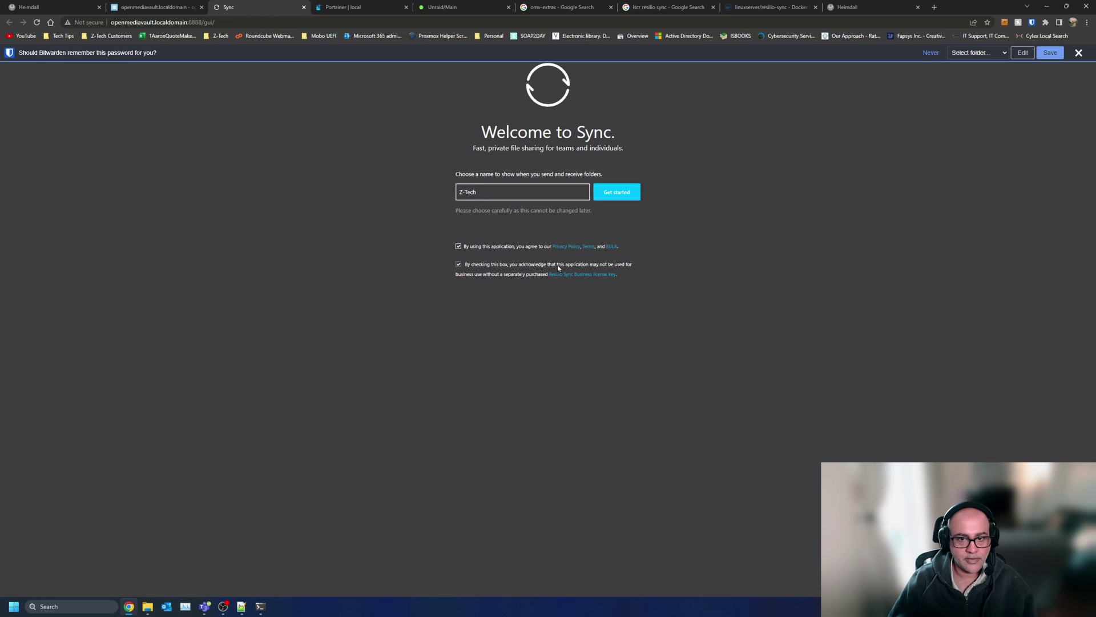
click(628, 193)
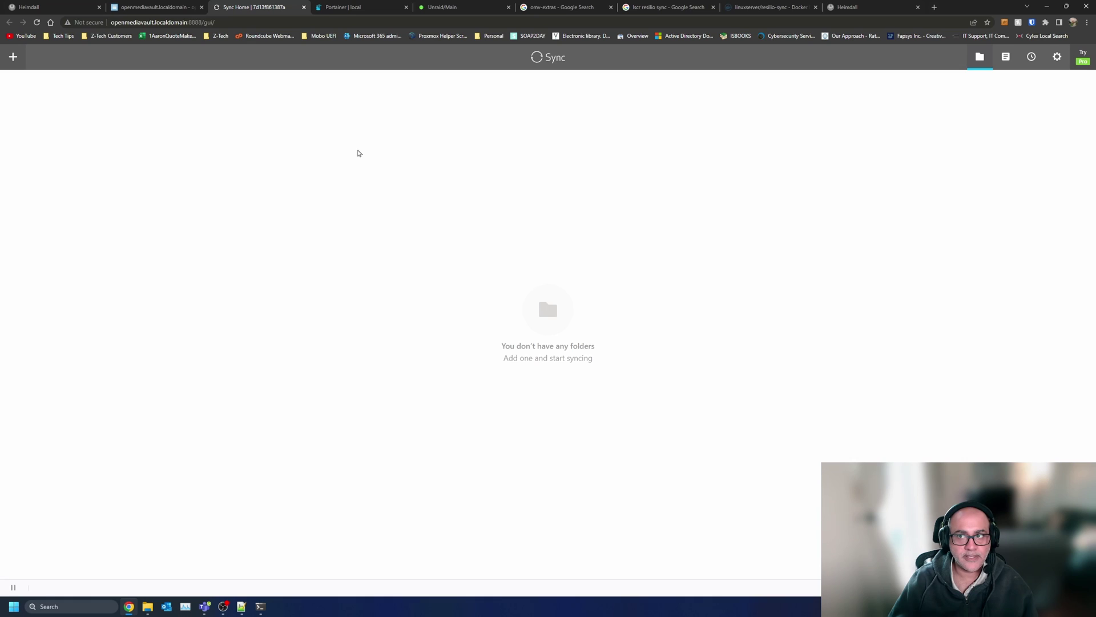
- In the SSH session, move to the server's root folder, clear the screen and list its contents
click(260, 607)
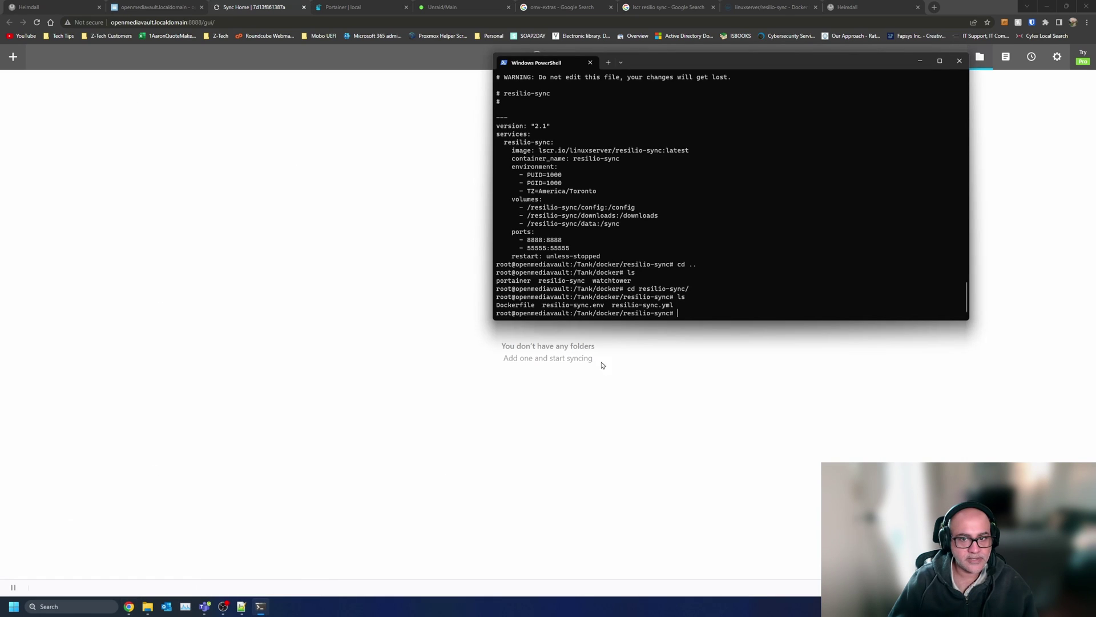
text(cd .)
key(Return)
text(cd)
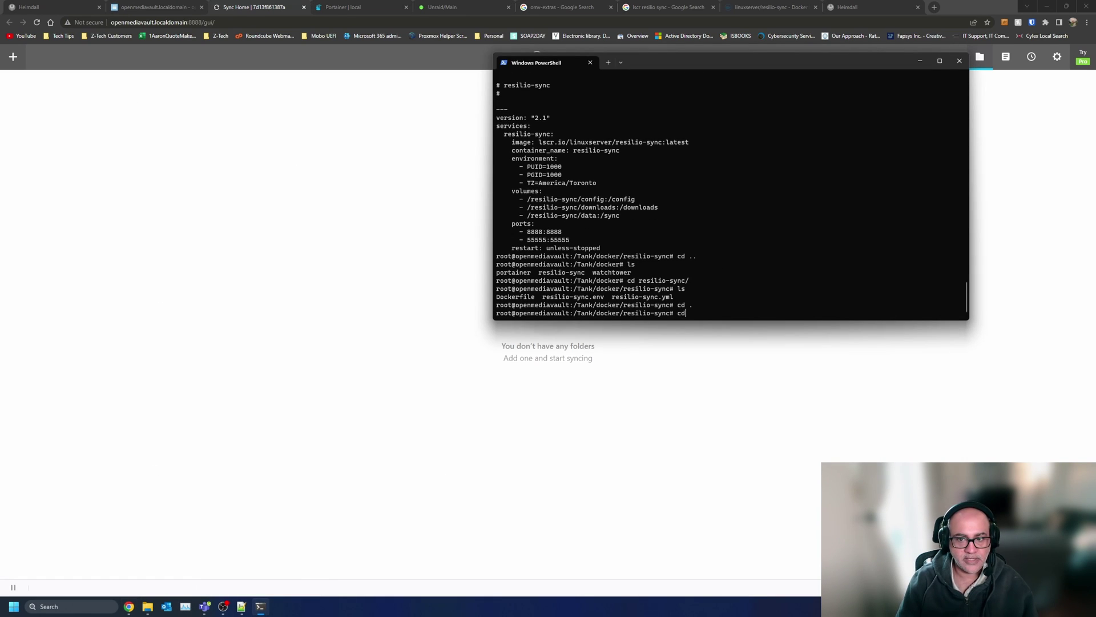
text( /)
key(Return)
text(clear)
key(Return)
text(ls)
key(Return)
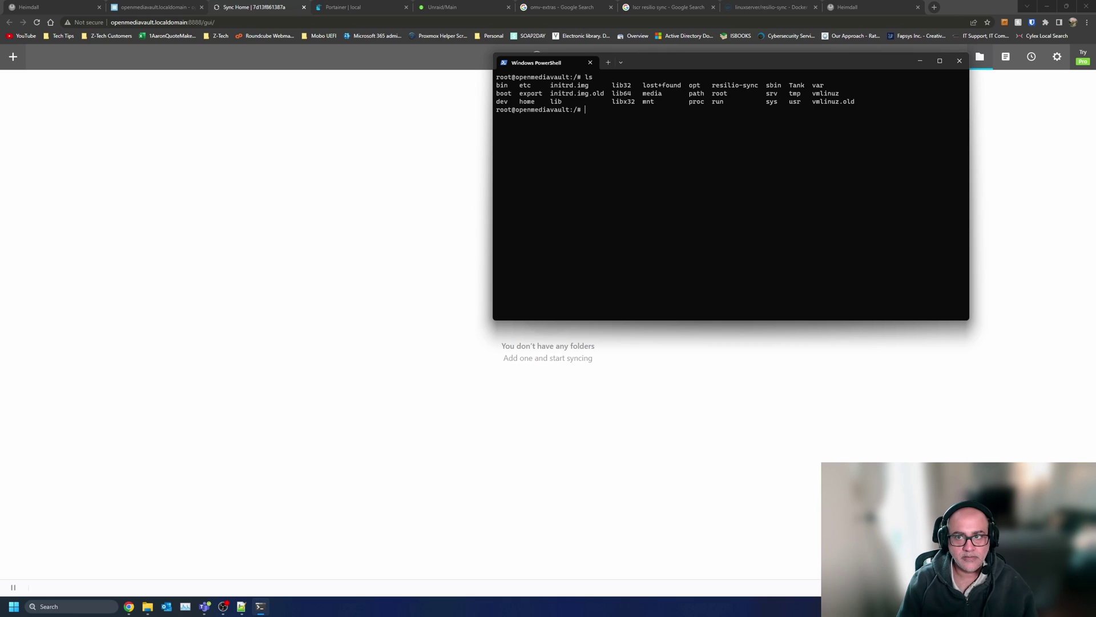
- Delete the stray /resilio-sync folder with rm -rf, then end the SSH session
text(rm -rf r)
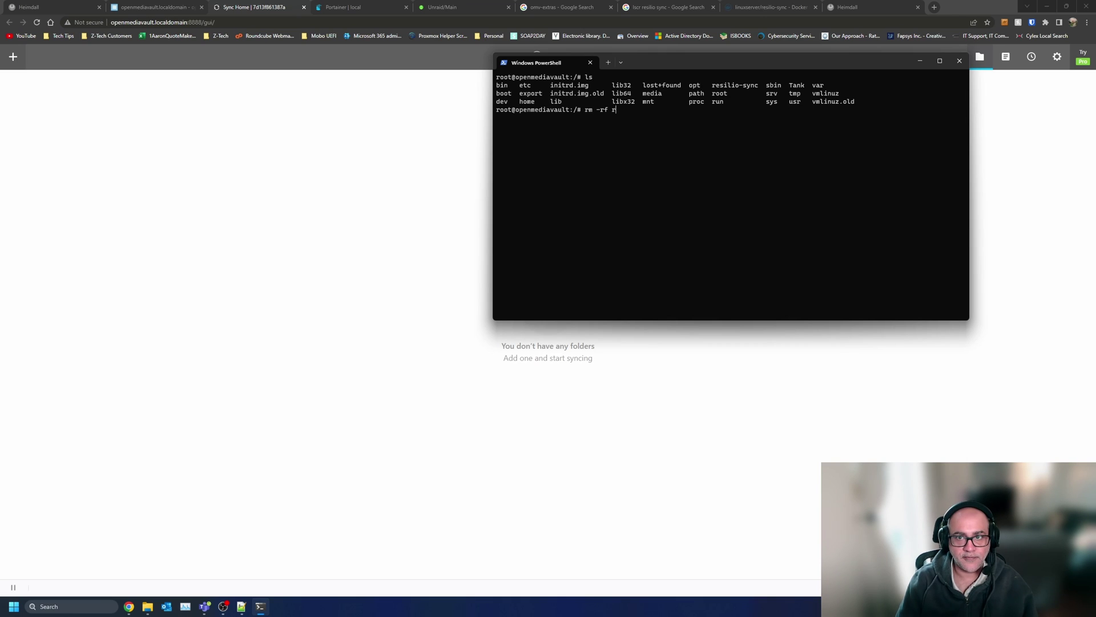
text(e)
key(Tab)
key(Return)
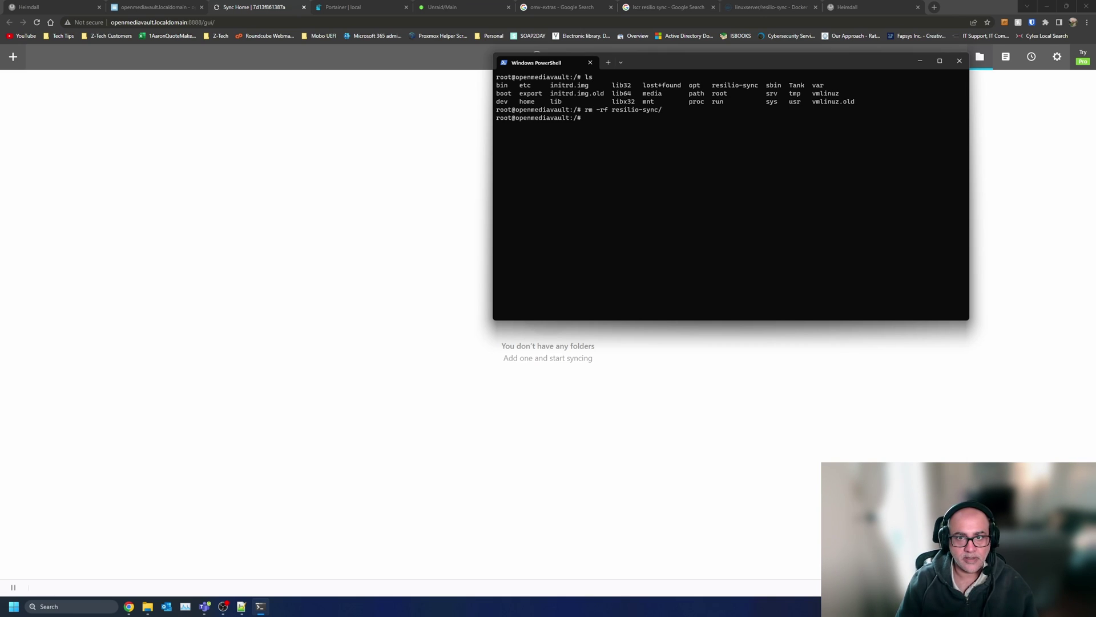
key(Return)
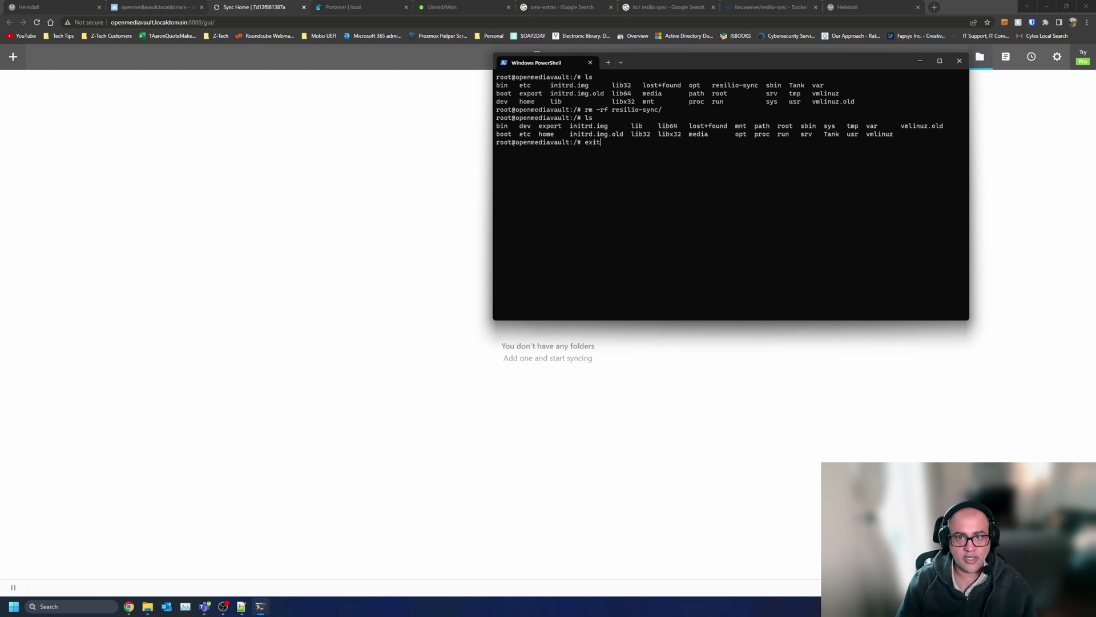
key(Return)
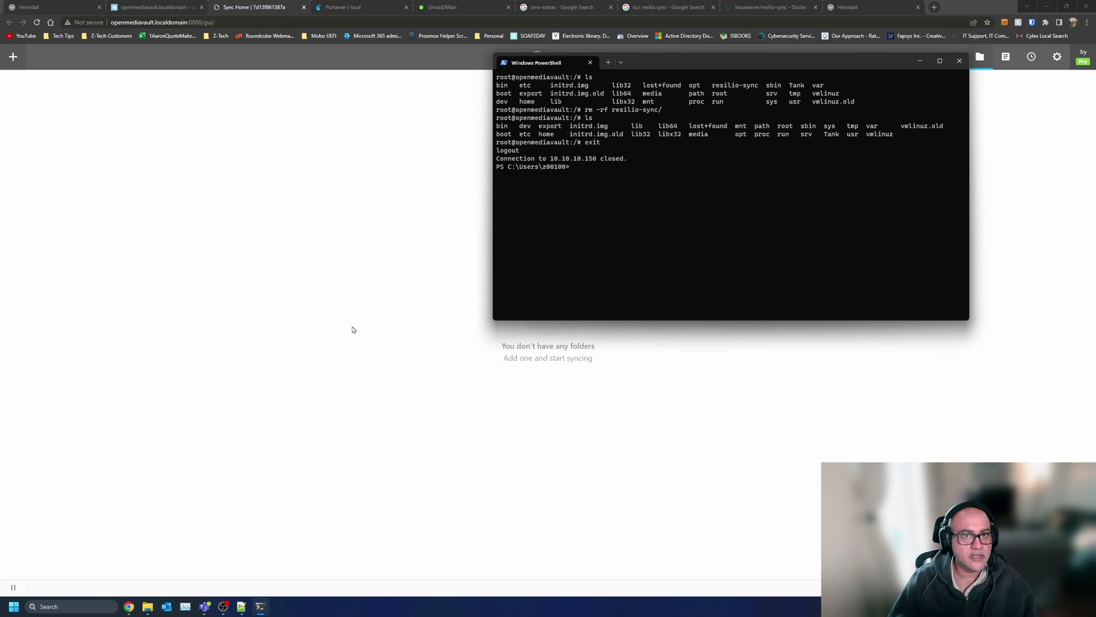
click(352, 329)
- Copy the CV Proxmox folder's Read & Write key from the other server, then begin adding a folder on the OMV instance
click(857, 7)
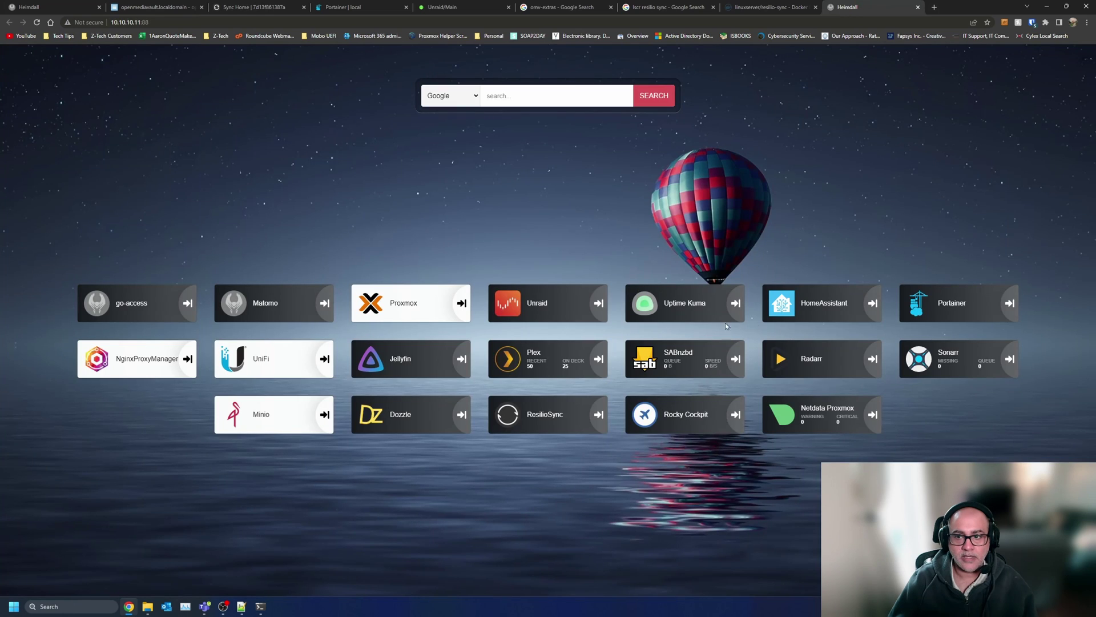
click(539, 423)
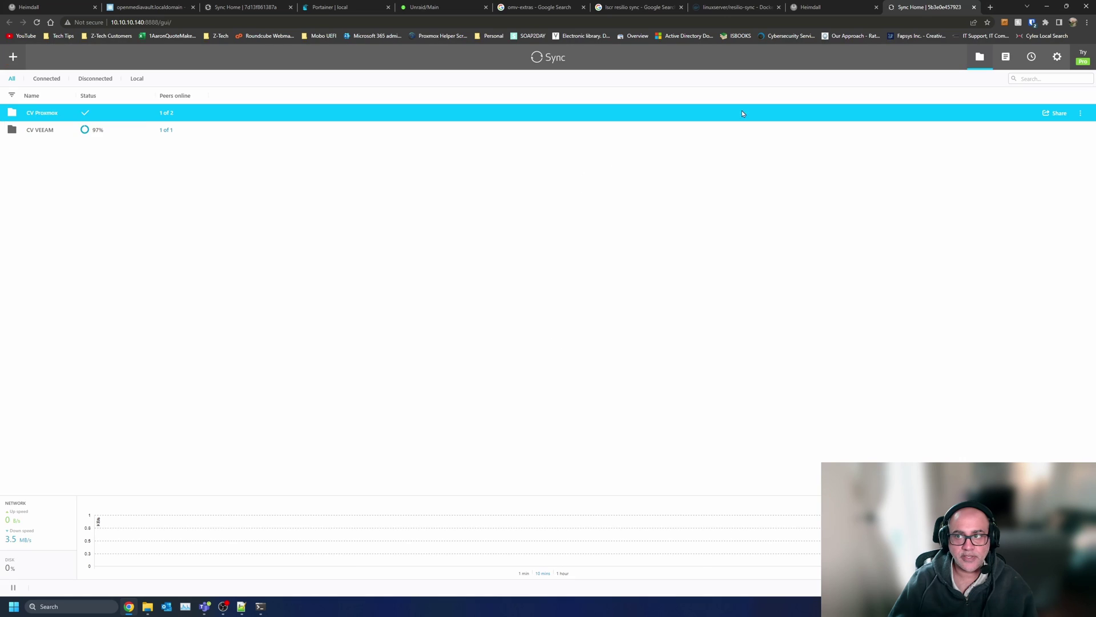
click(112, 111)
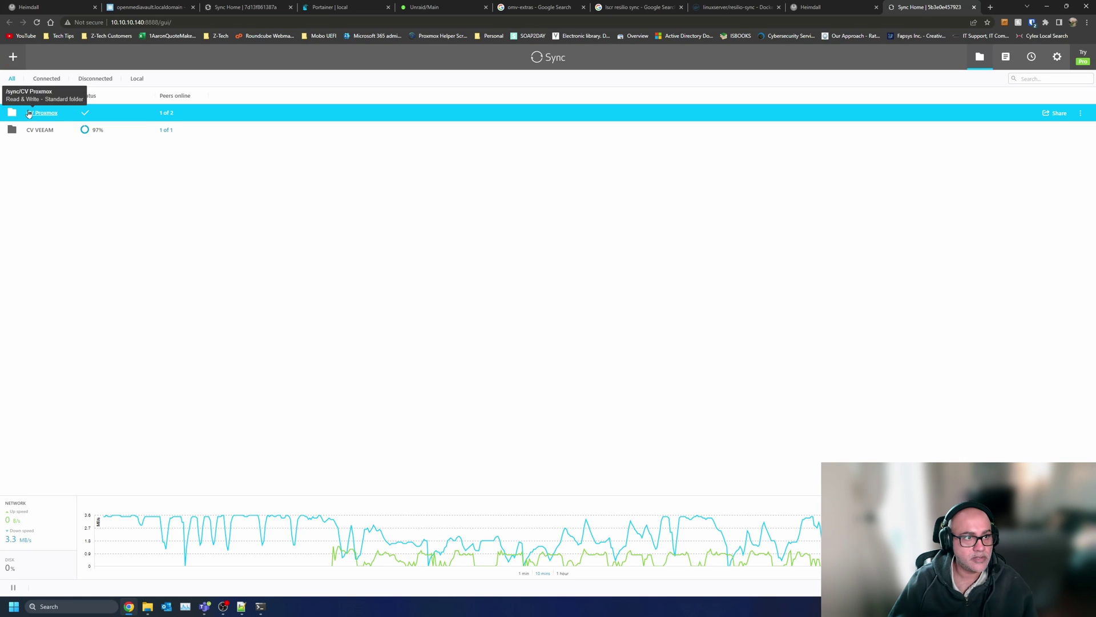
right_click(29, 114)
click(44, 170)
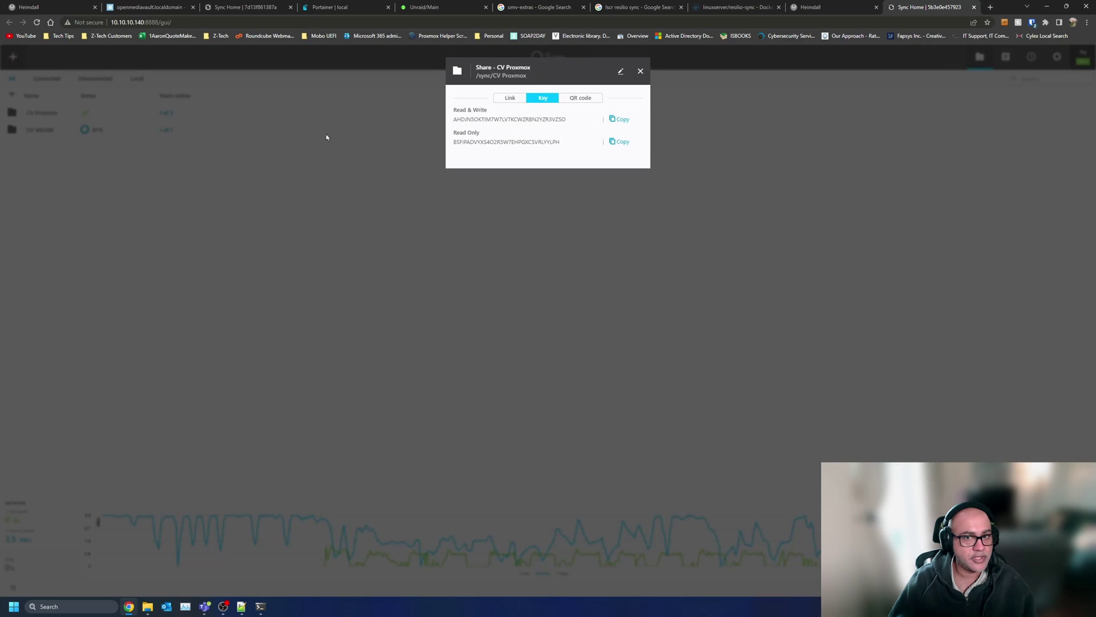
click(622, 122)
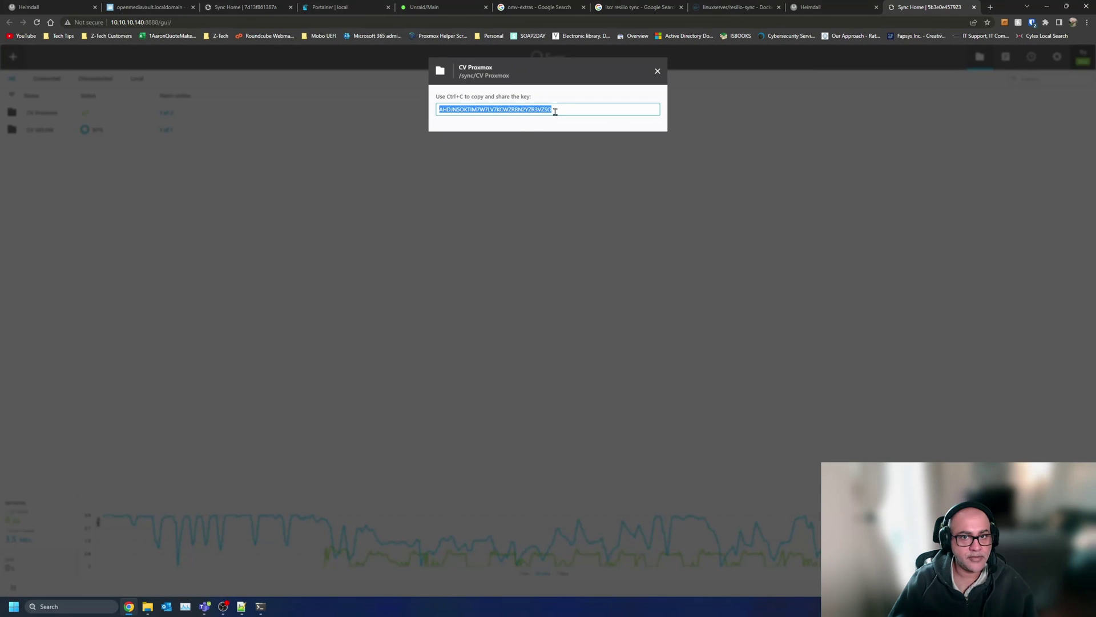
click(206, 6)
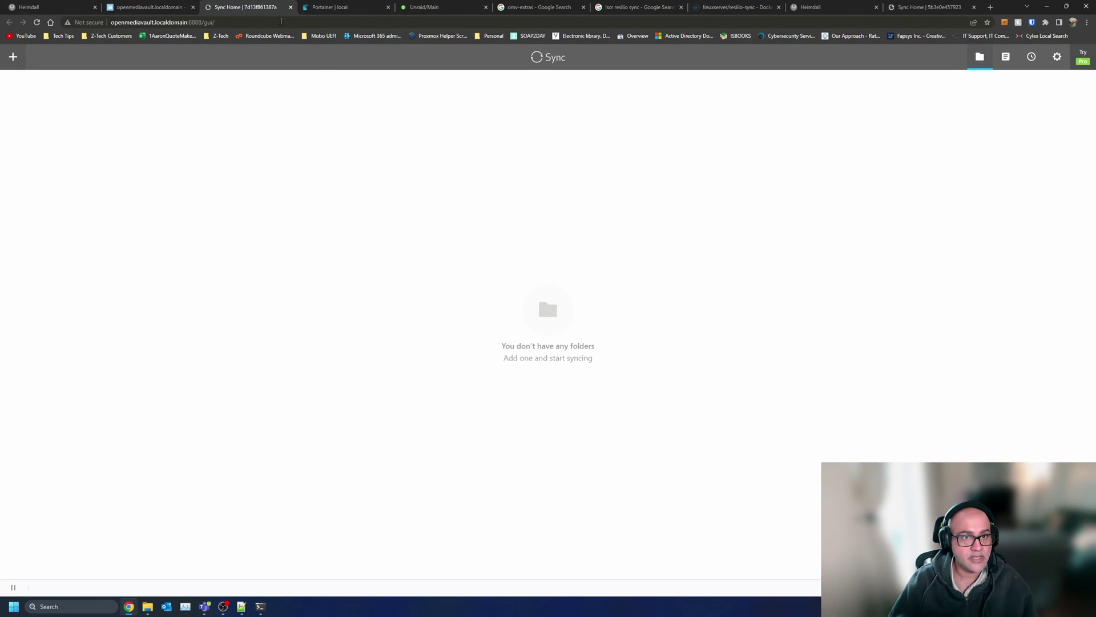
click(12, 56)
- Paste the copied key and sync it into a new YoutubeTest folder under /sync, dismissing the popups
click(72, 270)
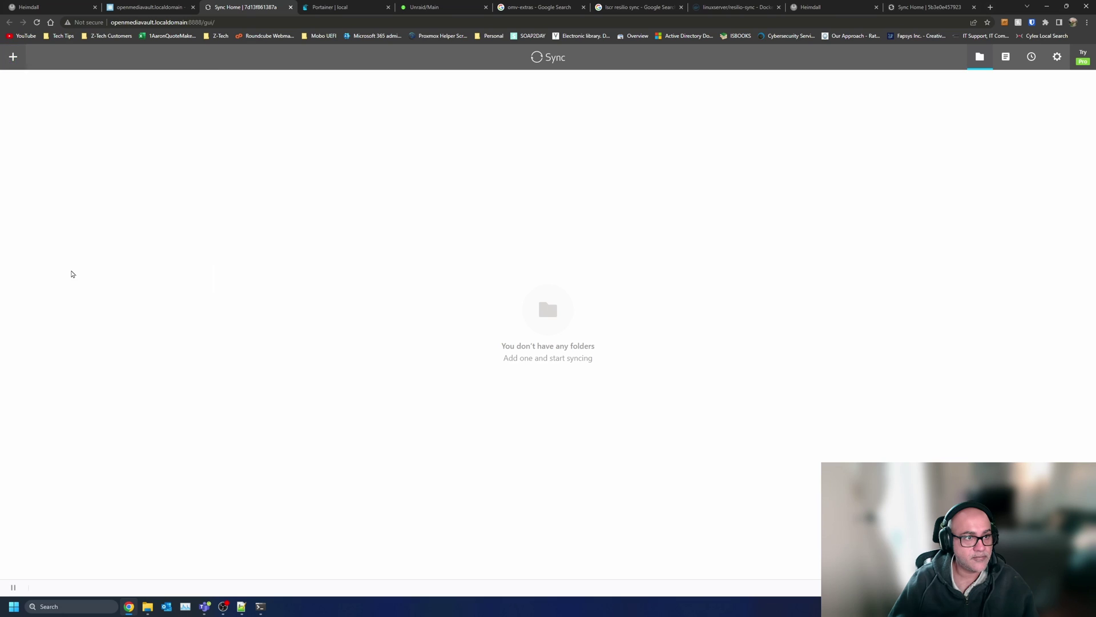
key(ctrl+v)
click(650, 119)
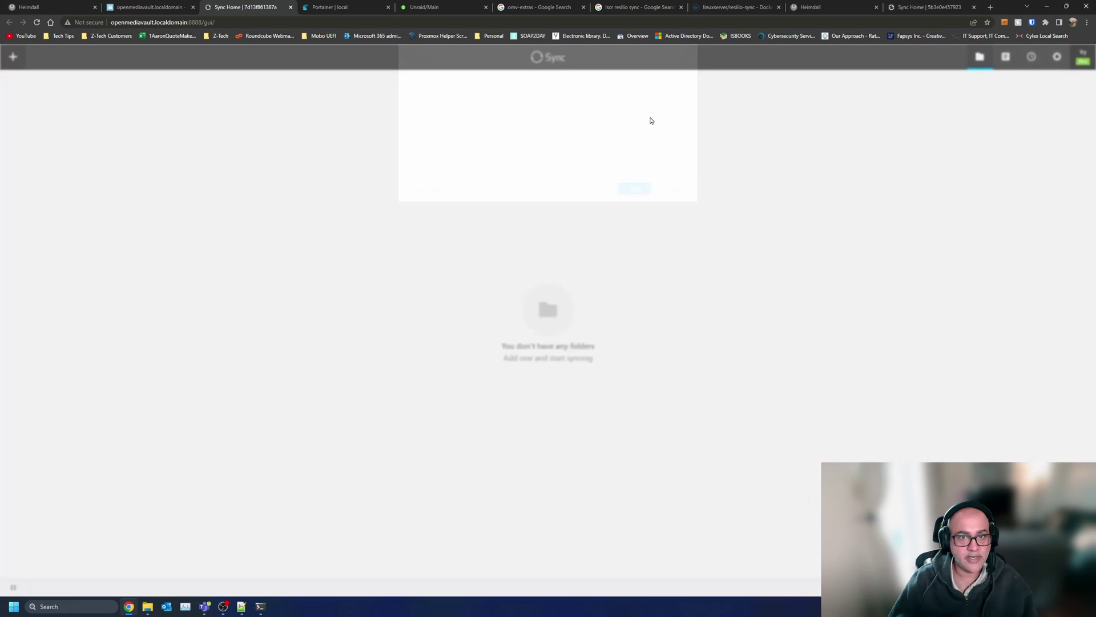
click(426, 234)
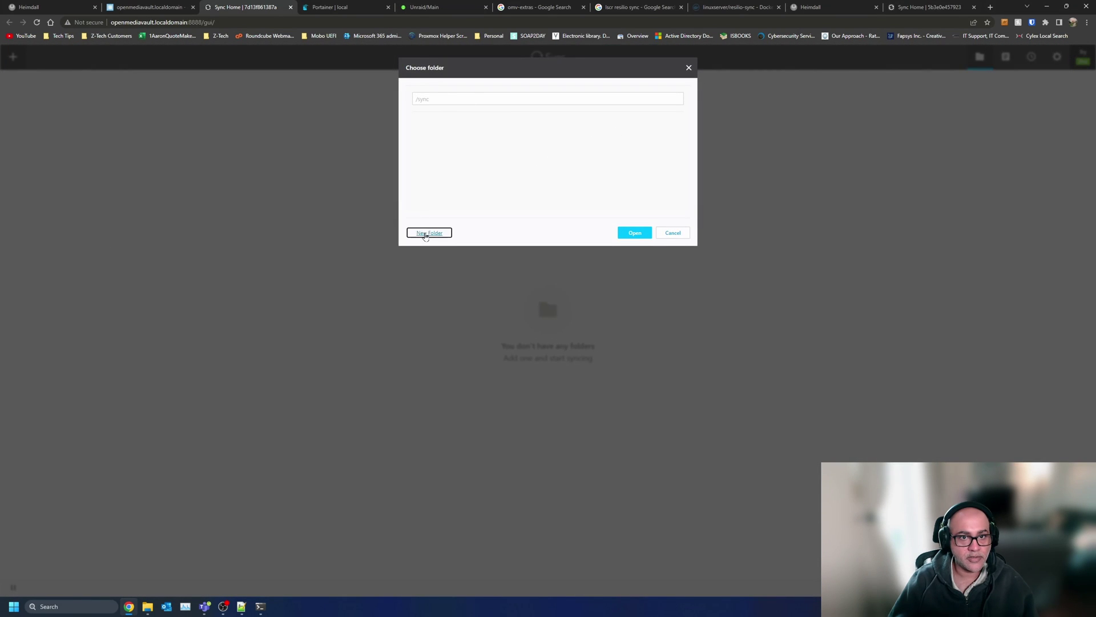
text(Y)
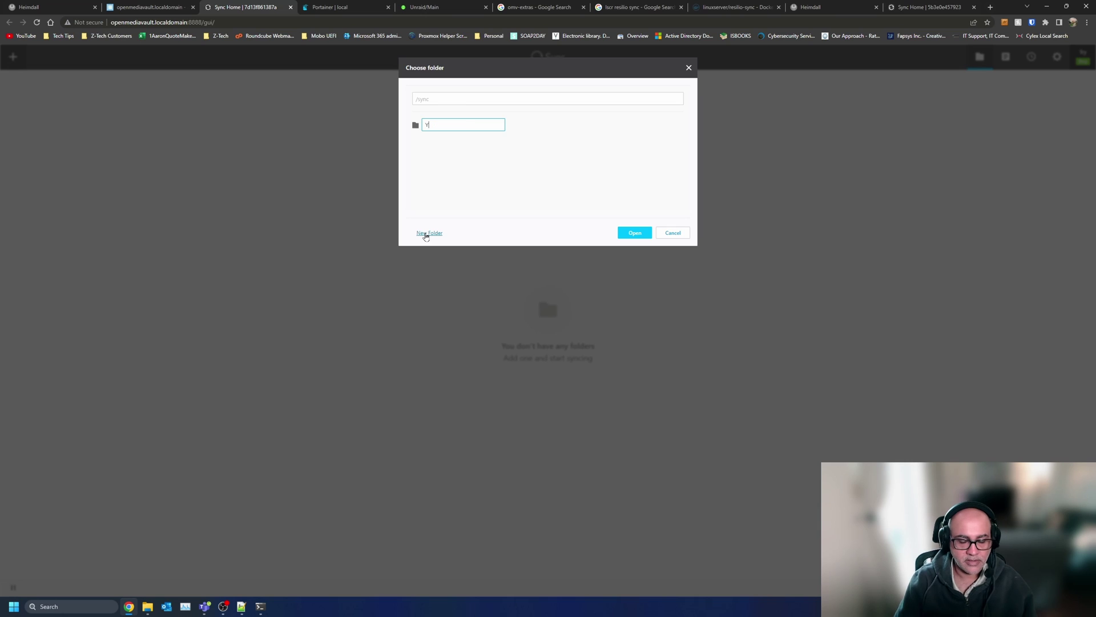
text(outubeTest)
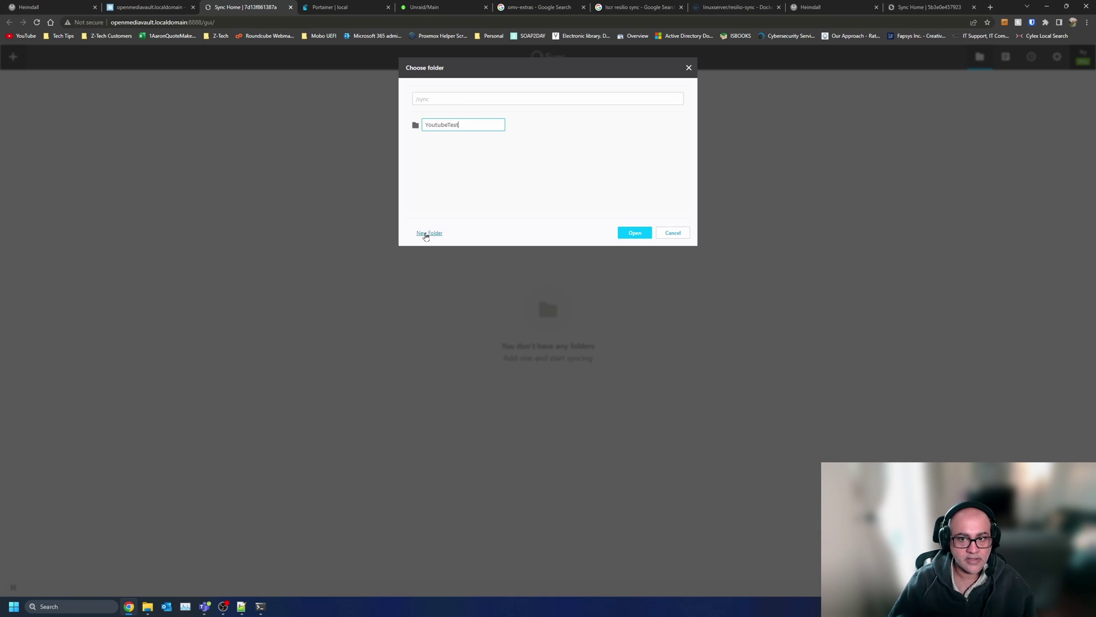
click(635, 233)
click(639, 235)
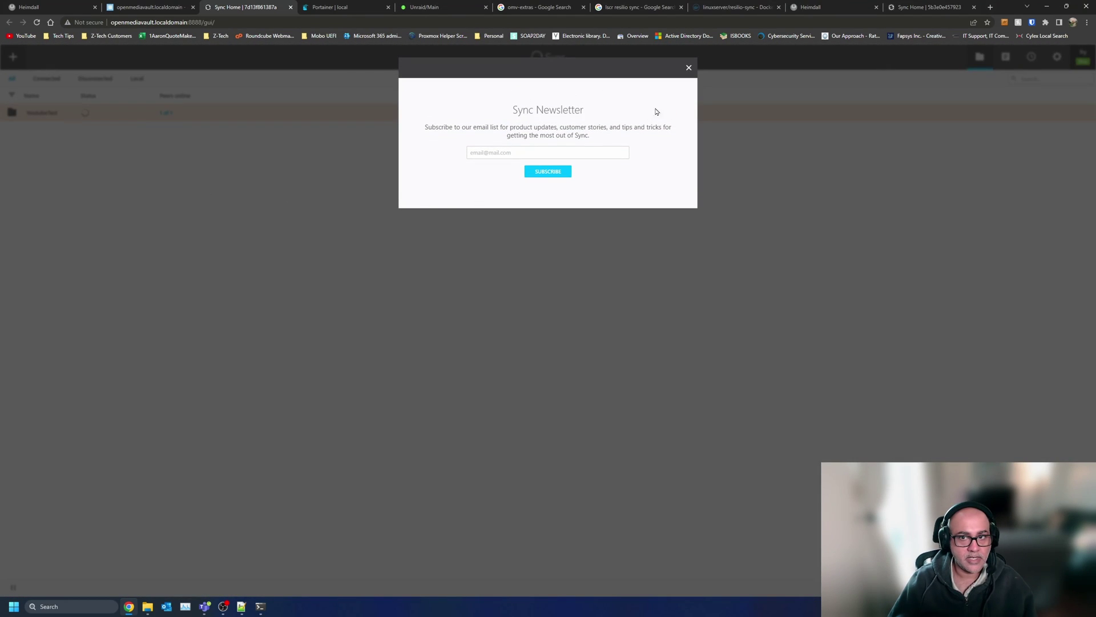
click(688, 67)
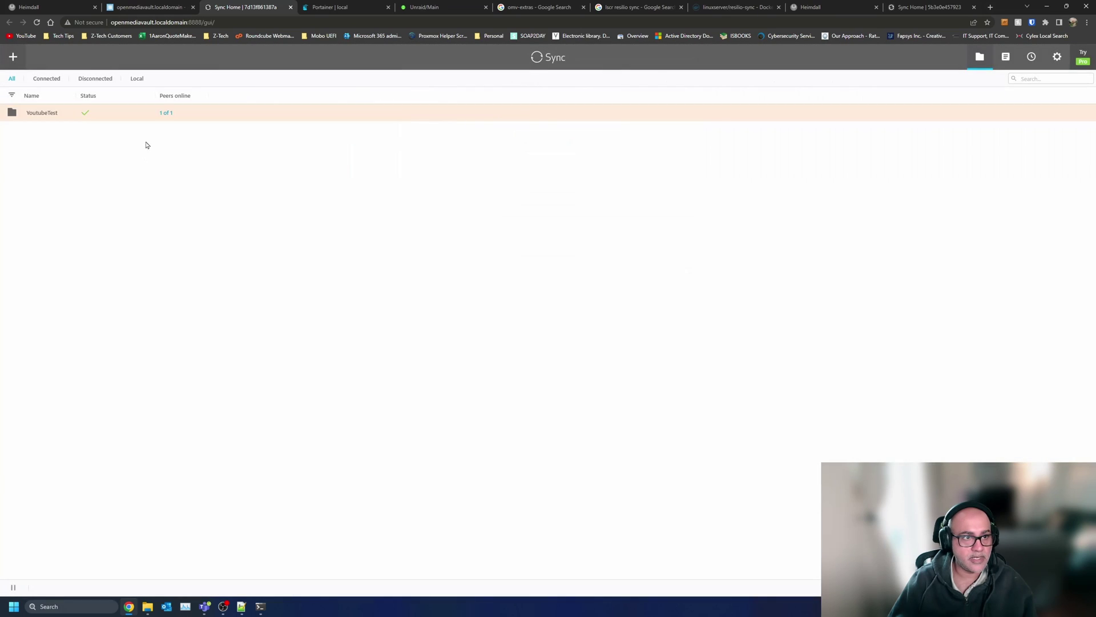
- Reconnect to the server over SSH by rerunning the previous ssh login command
click(112, 120)
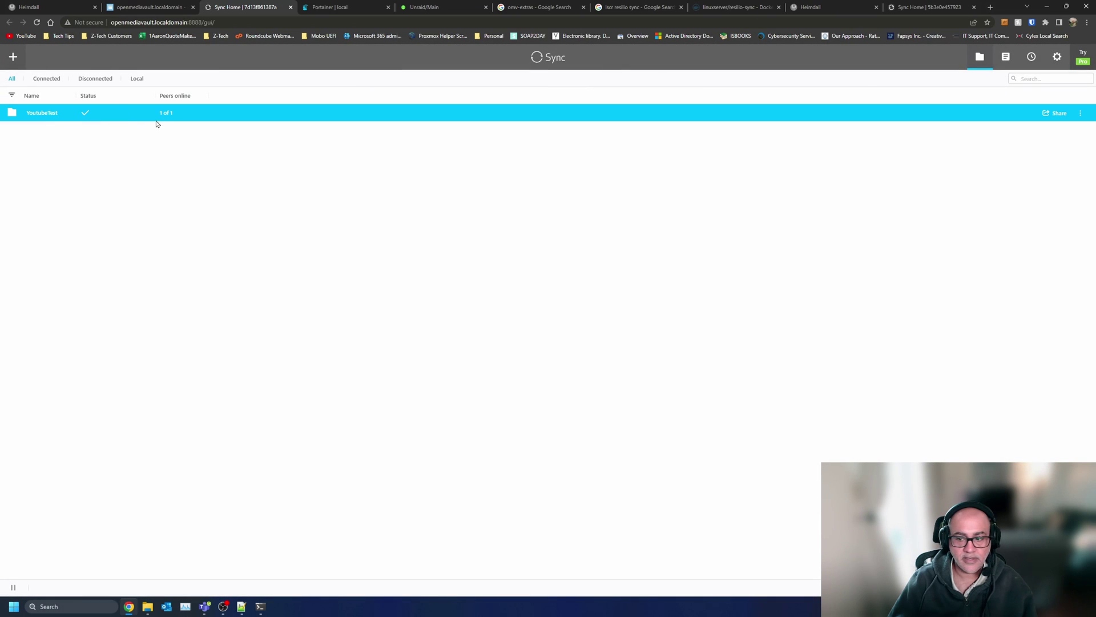
click(360, 423)
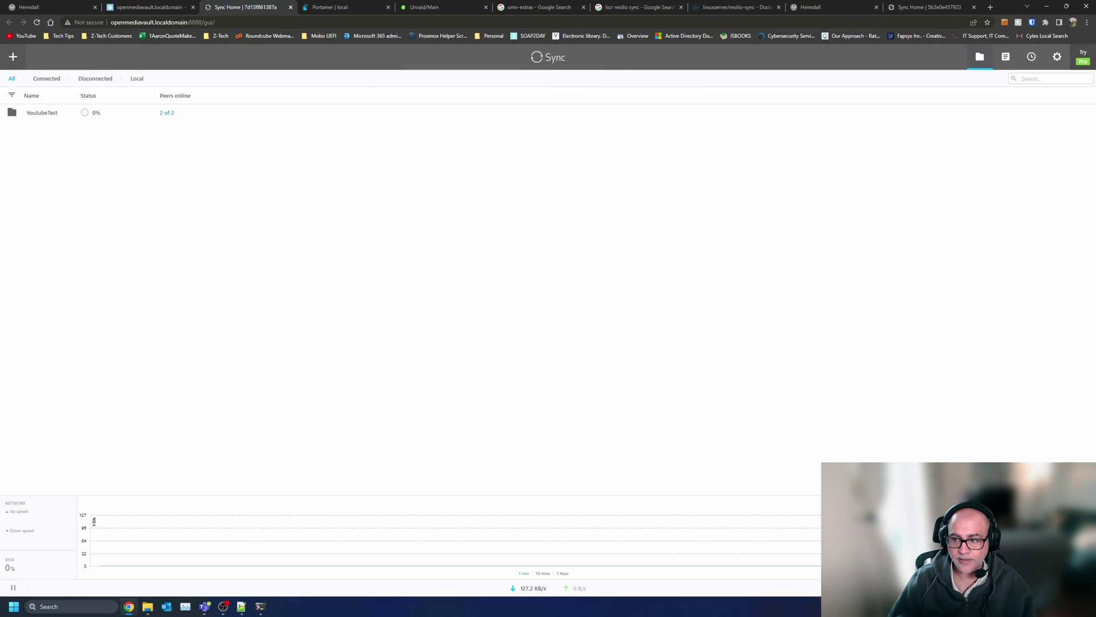
click(260, 607)
key(Up)
key(Return)
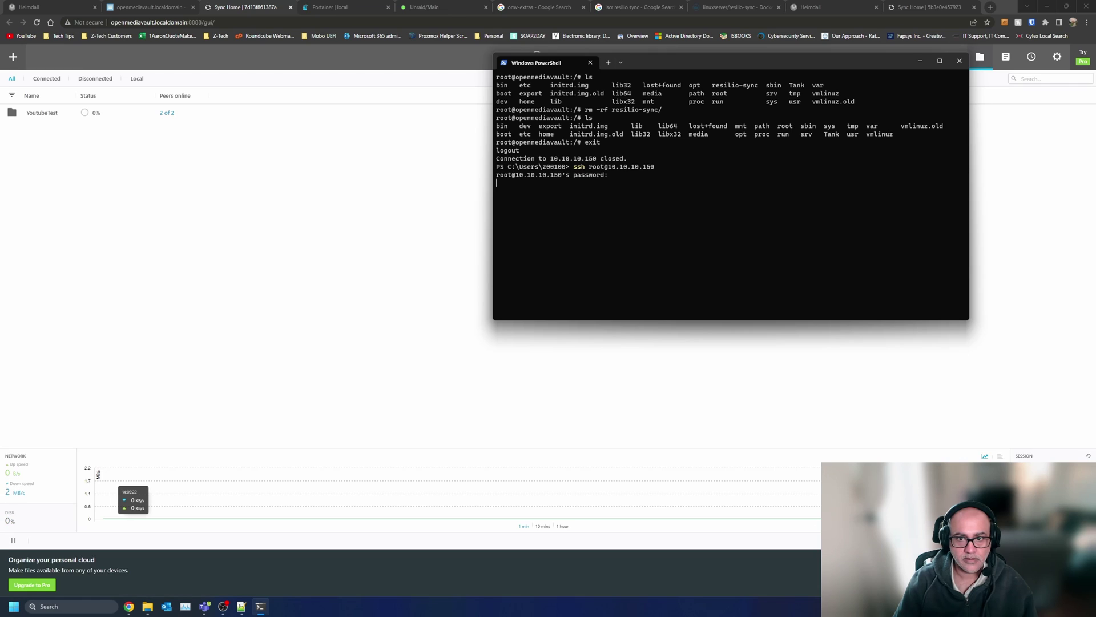
- Log in with the root password and list the server's root directory
key(Return)
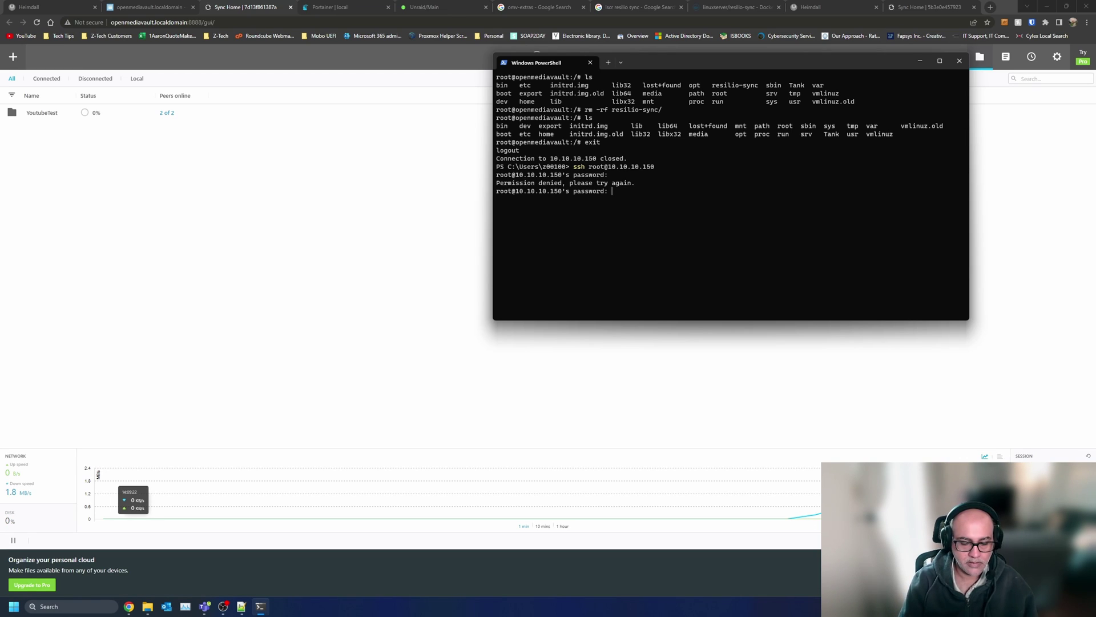
key(Return)
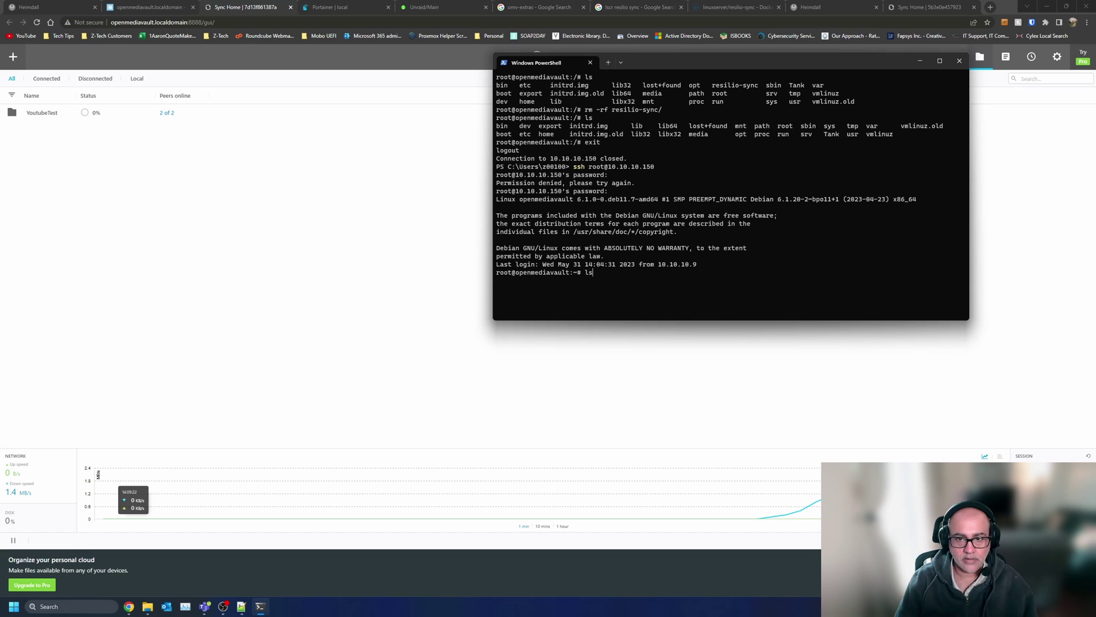
key(Return)
text(cd /)
key(Return)
text(ls)
key(Return)
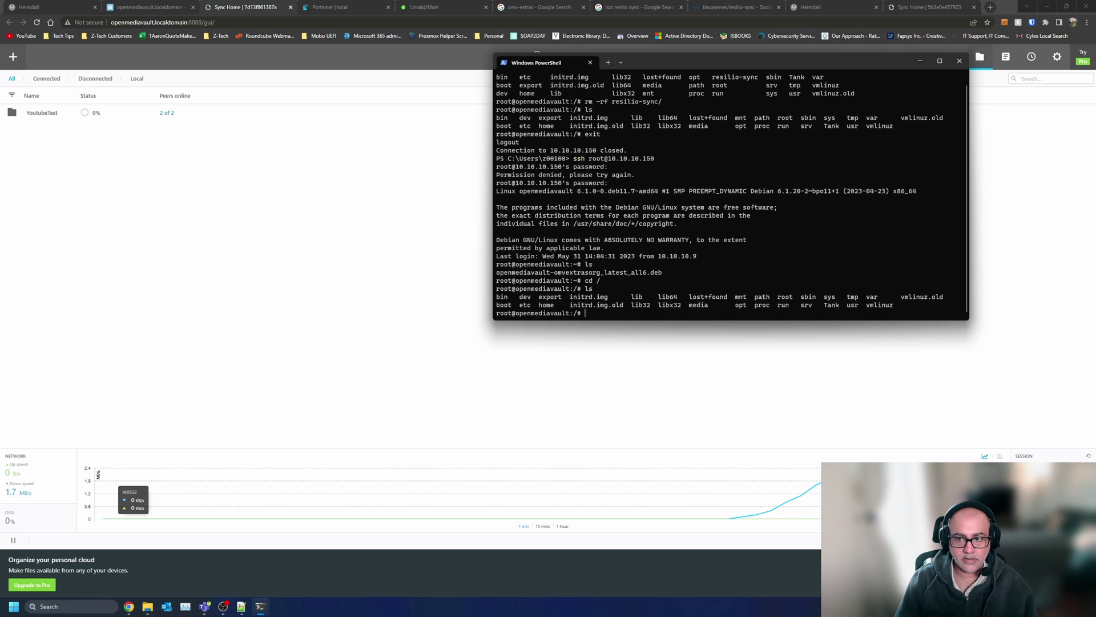
- List /Tank and check the contents of its resilio-sync folder
text(cd T)
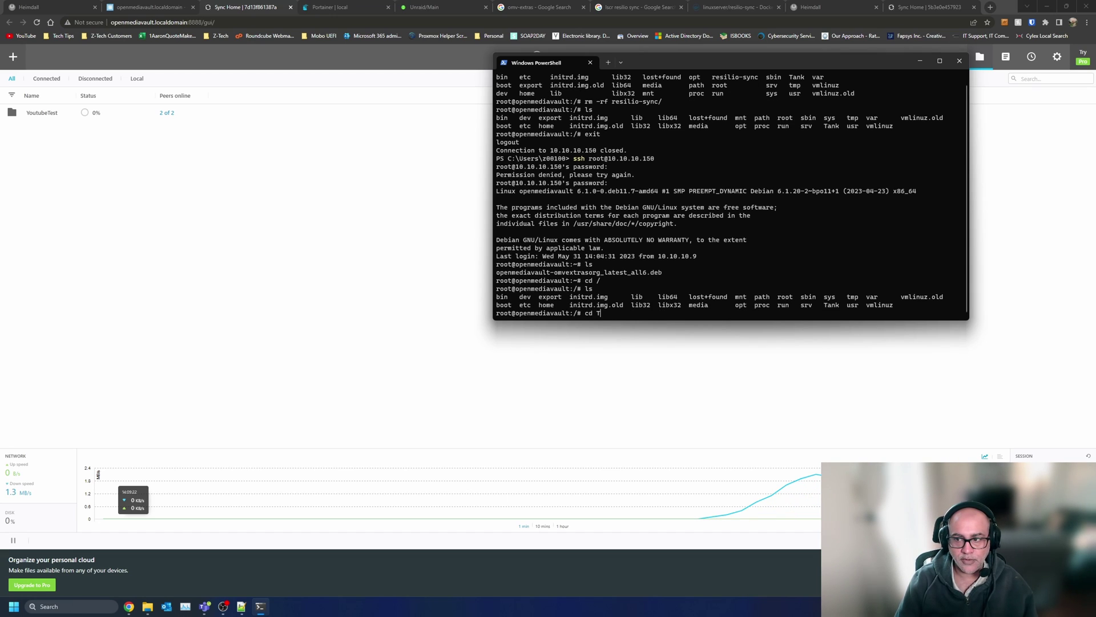
key(Tab)
key(Return)
text(ls)
key(Return)
text(cd )
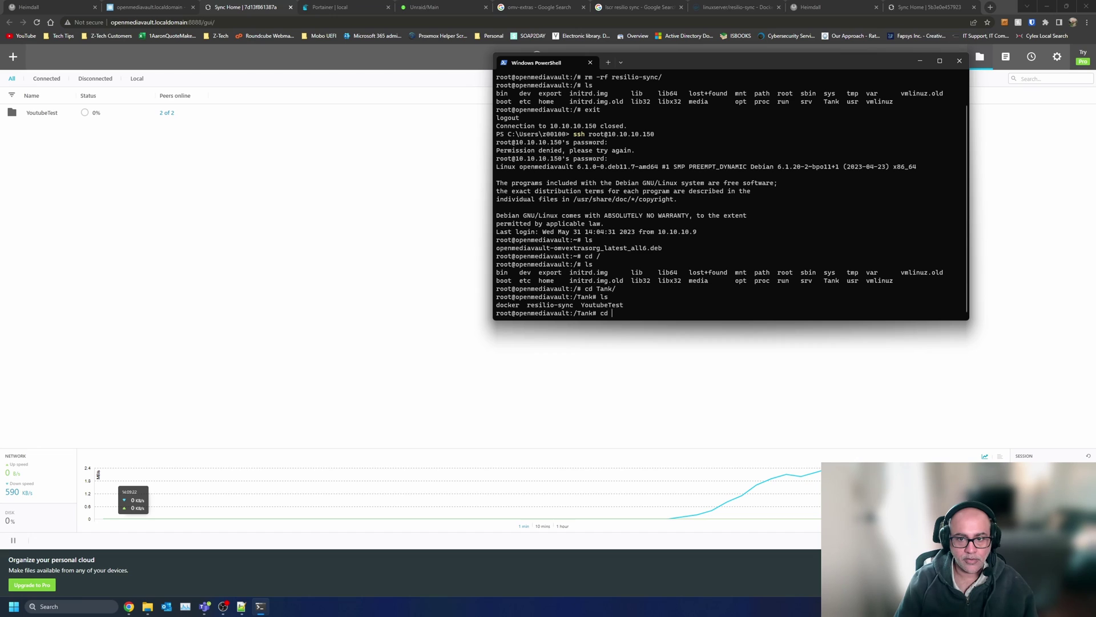
text(r)
key(Tab)
key(Return)
text(ls)
key(Return)
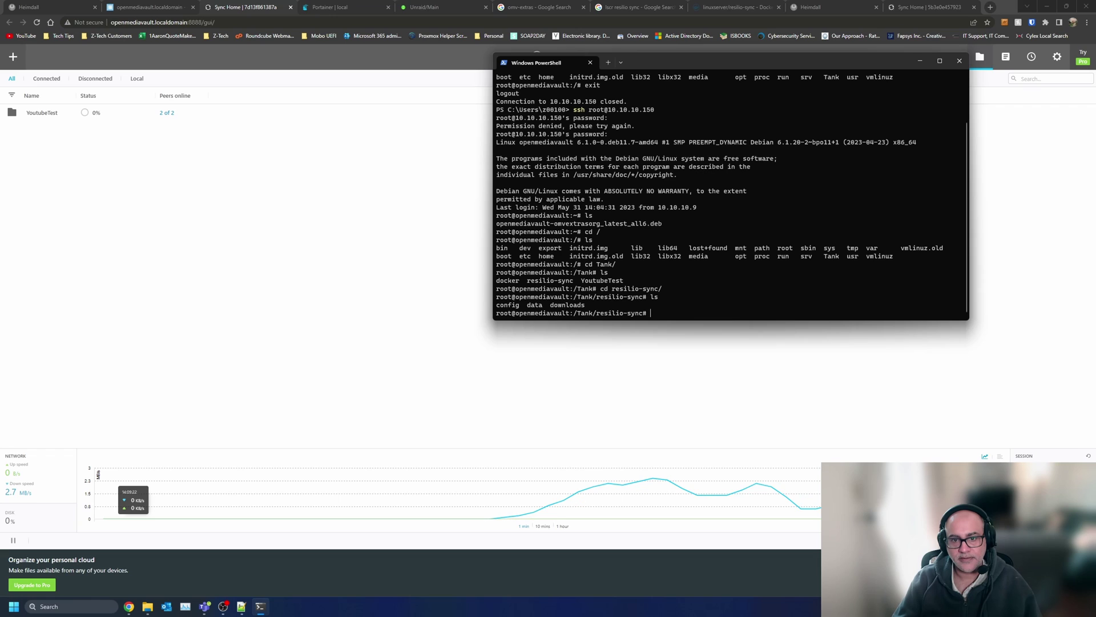
text(cd ..)
key(Return)
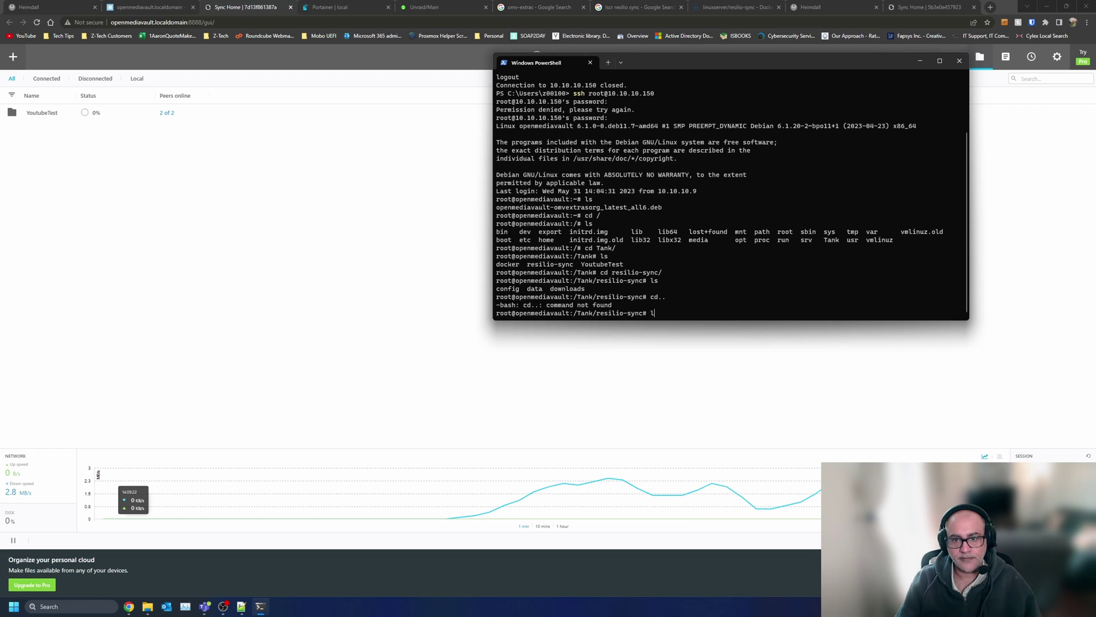
text(ls)
key(Return)
- Go back up to /Tank and list the docker folder's contents
text(cd ..)
key(Return)
text(ls)
key(Return)
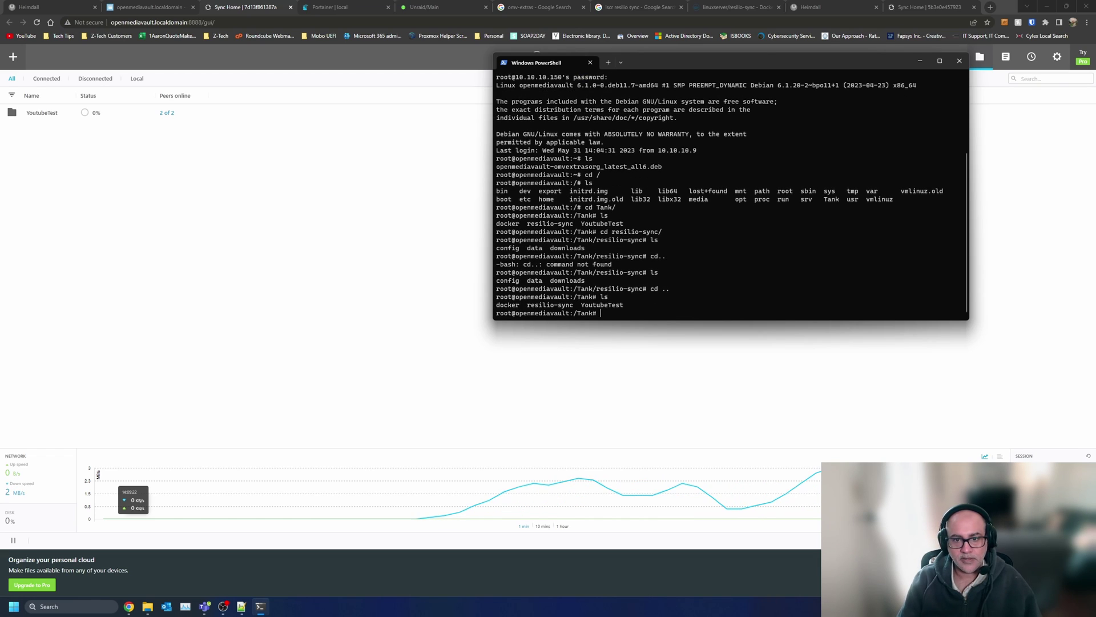
text(cd dock)
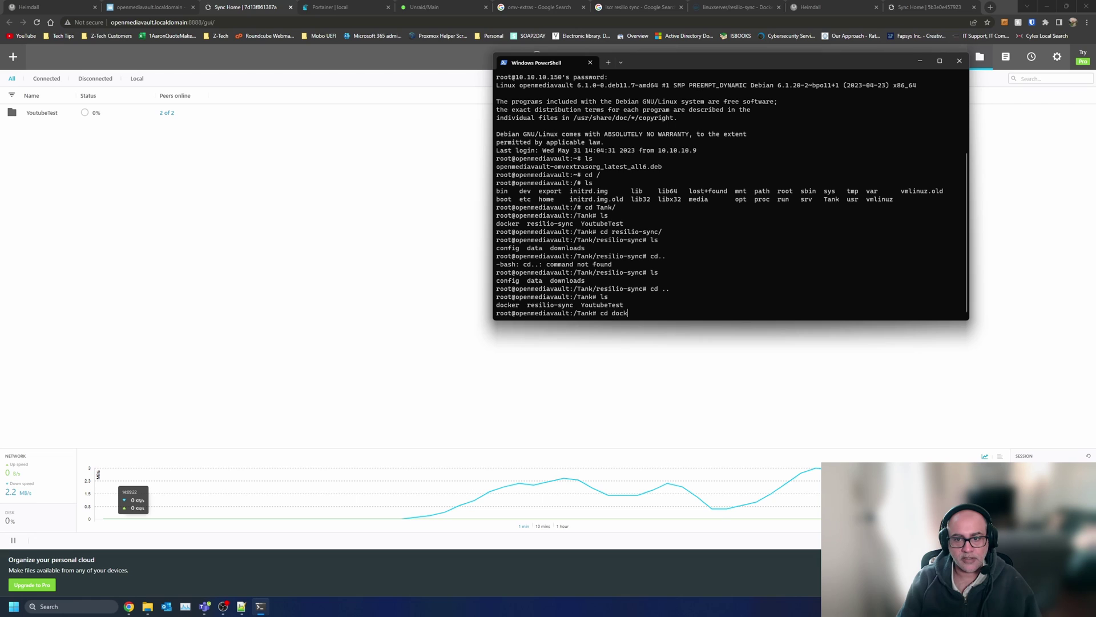
key(Tab)
key(Return)
text(ls)
key(Return)
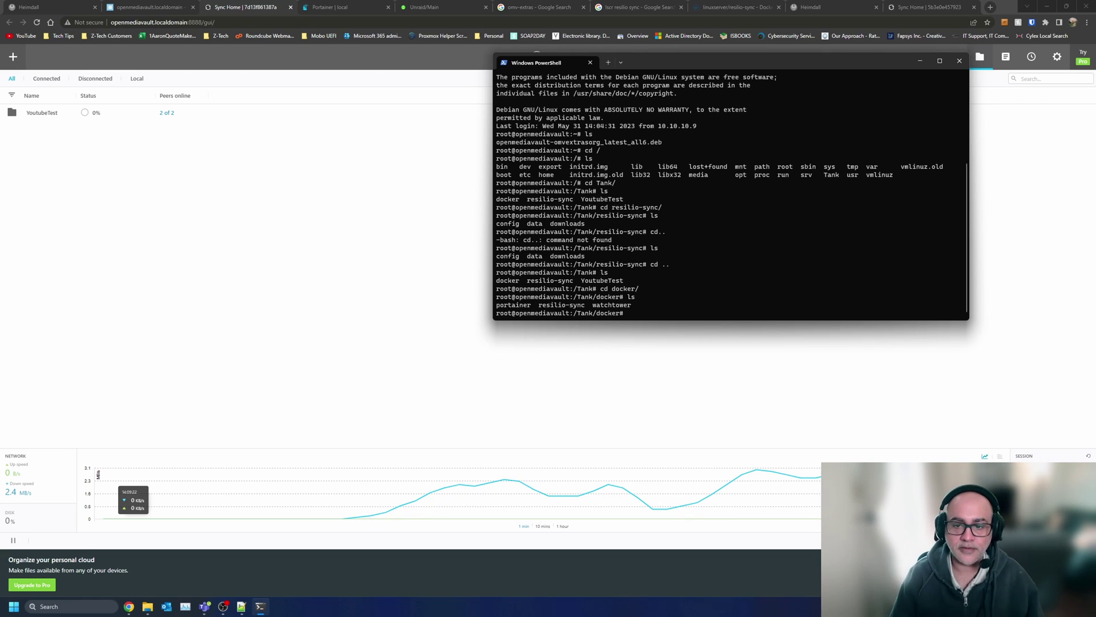
- Return to /Tank and list resilio-sync again, showing config, data and downloads
text(cd ..)
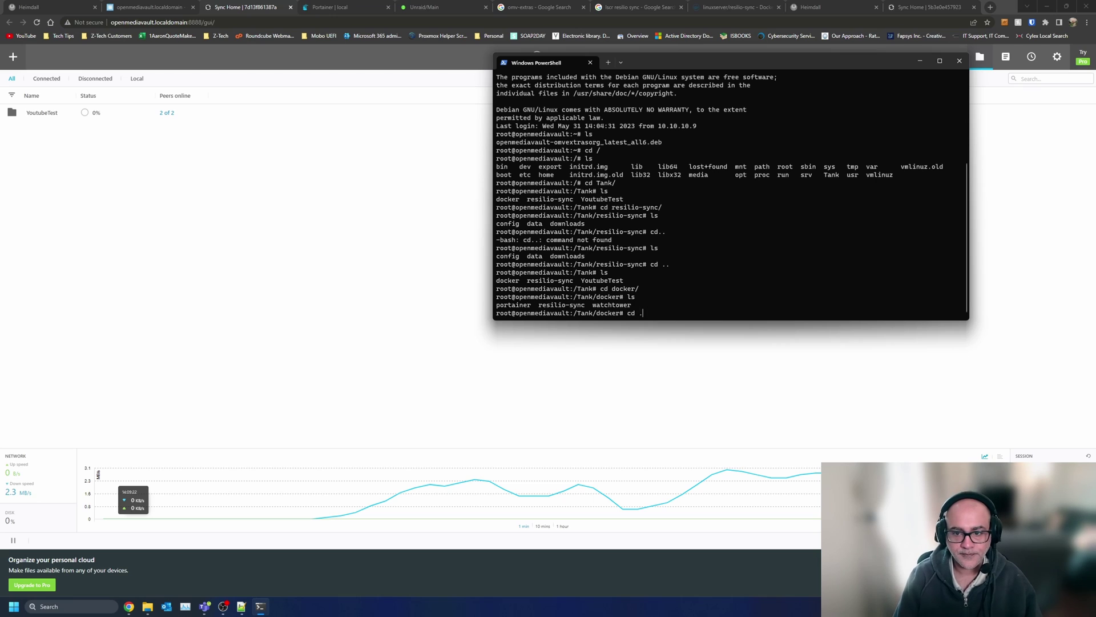
key(Return)
text(ls)
key(Return)
text(cd resilio-sync/)
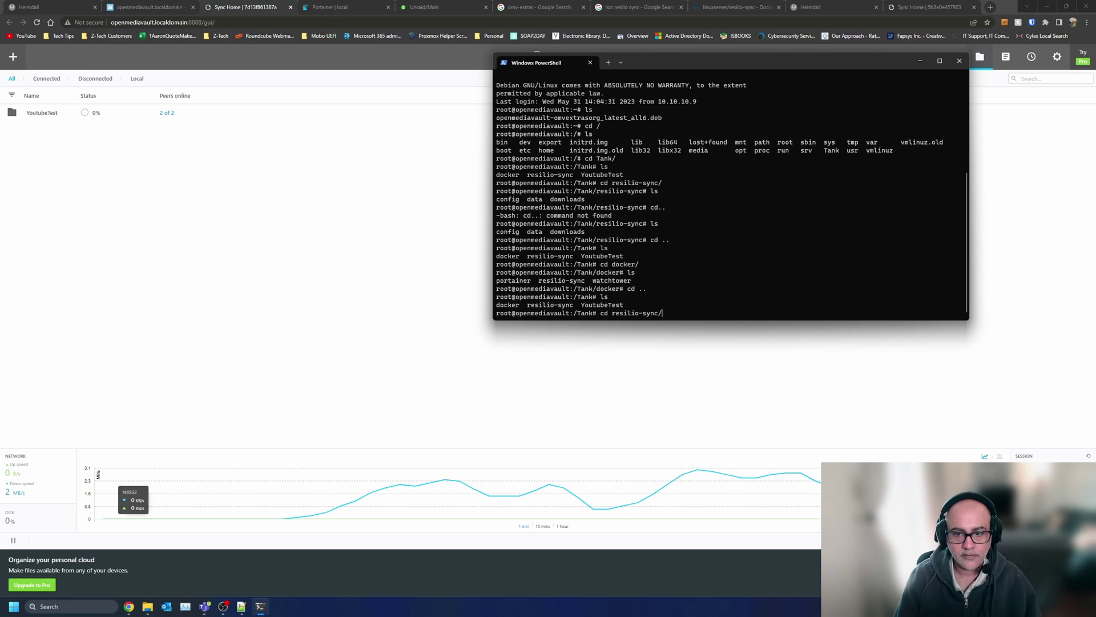
key(Return)
text(ls)
key(Return)
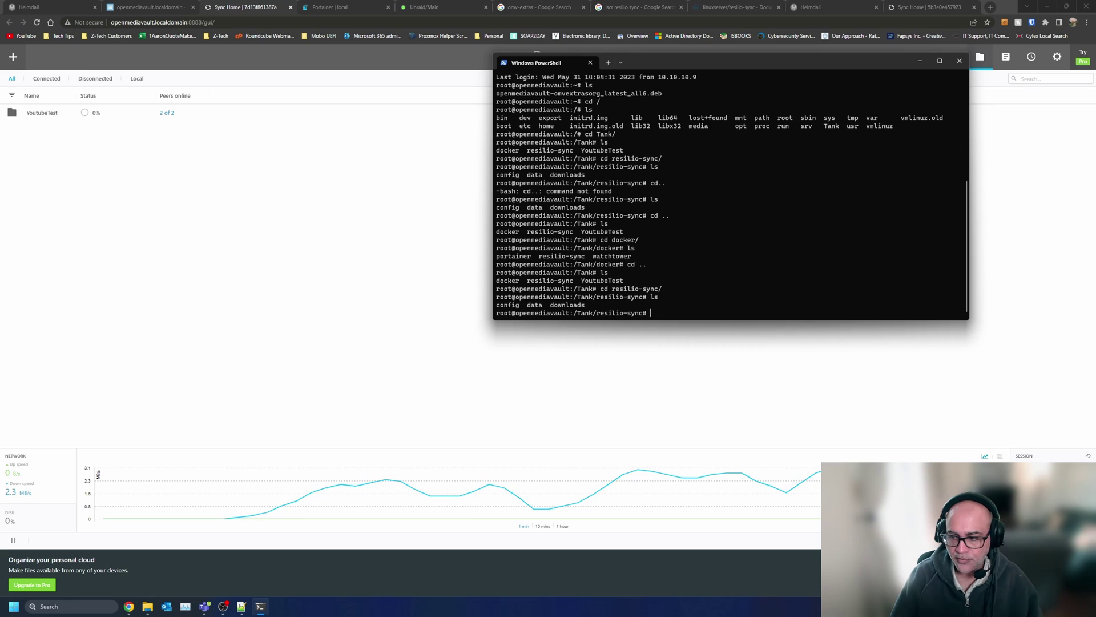
click(1085, 560)
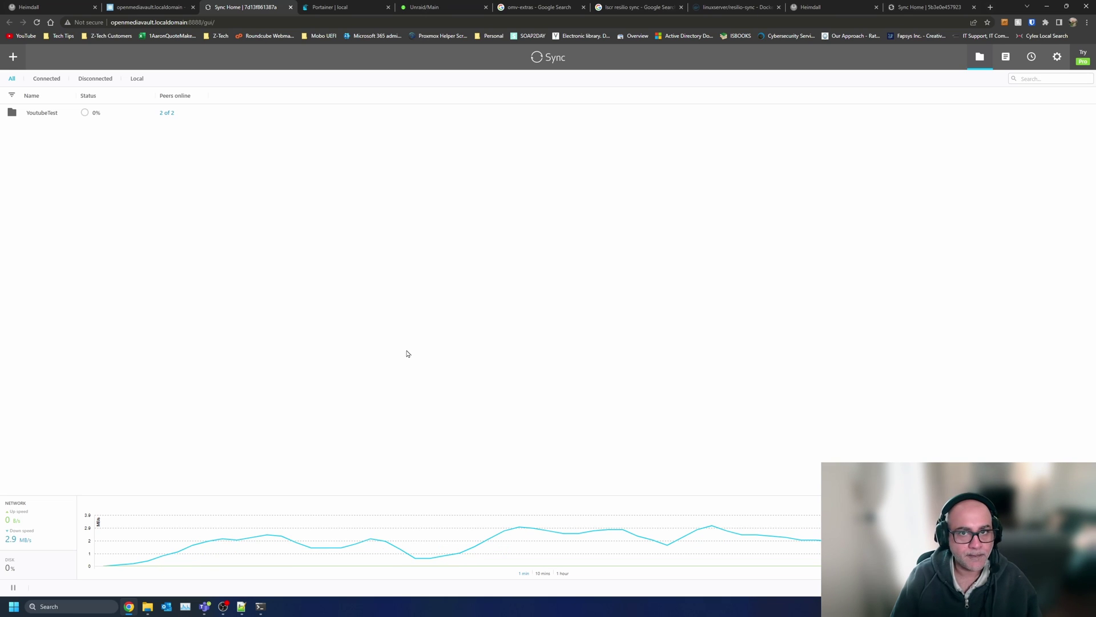
- Close the CV Proxmox share dialogs and remove the offline peer from its peer list
click(934, 6)
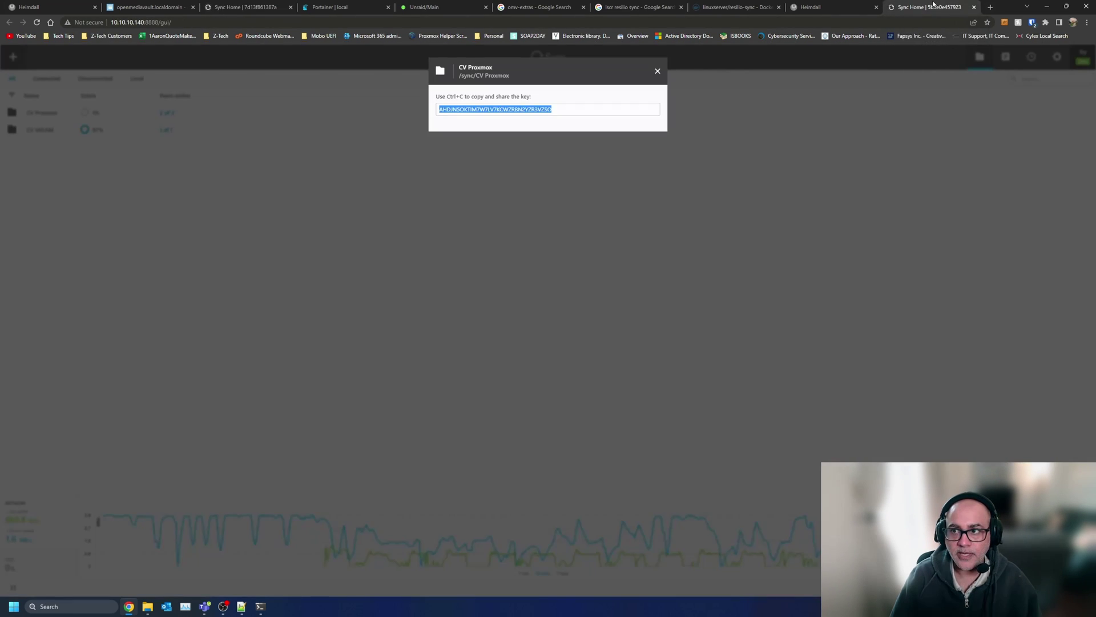
click(657, 72)
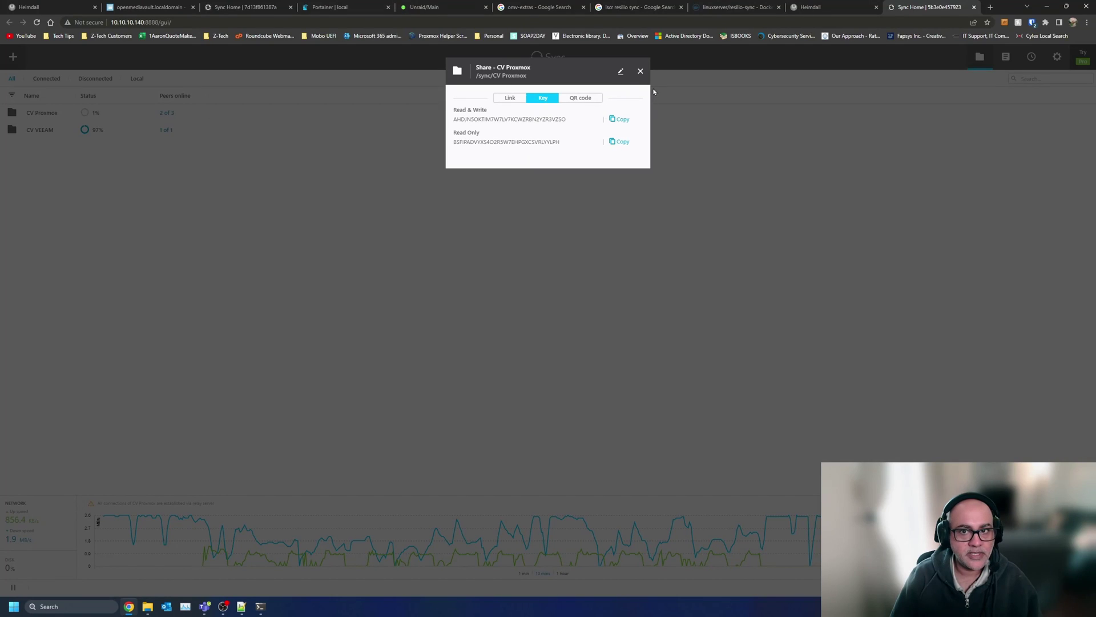
click(640, 70)
click(54, 117)
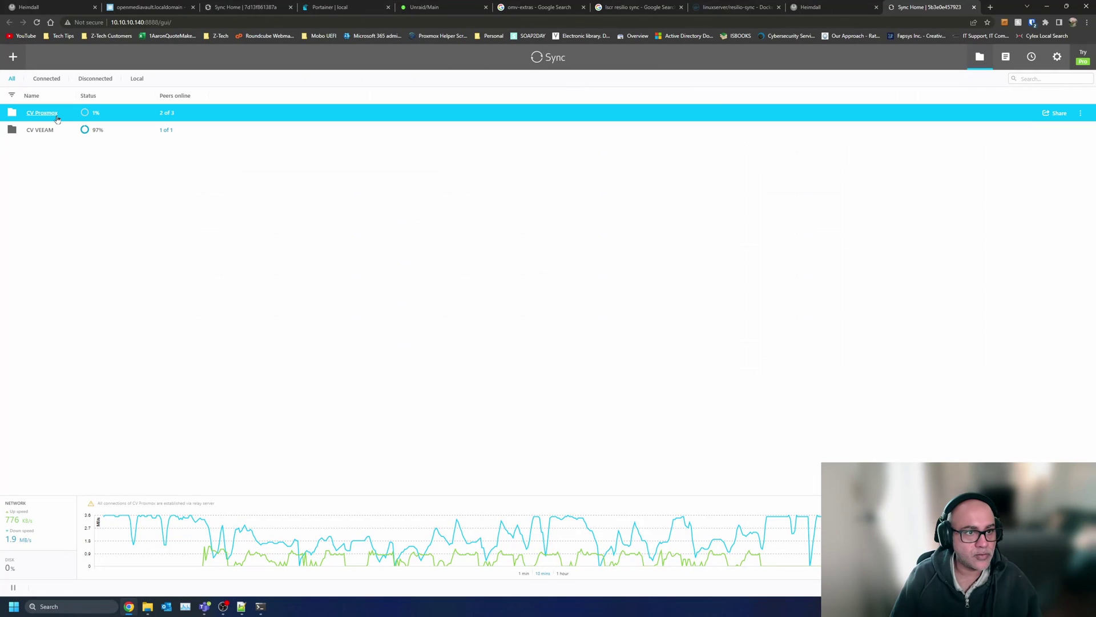
click(165, 114)
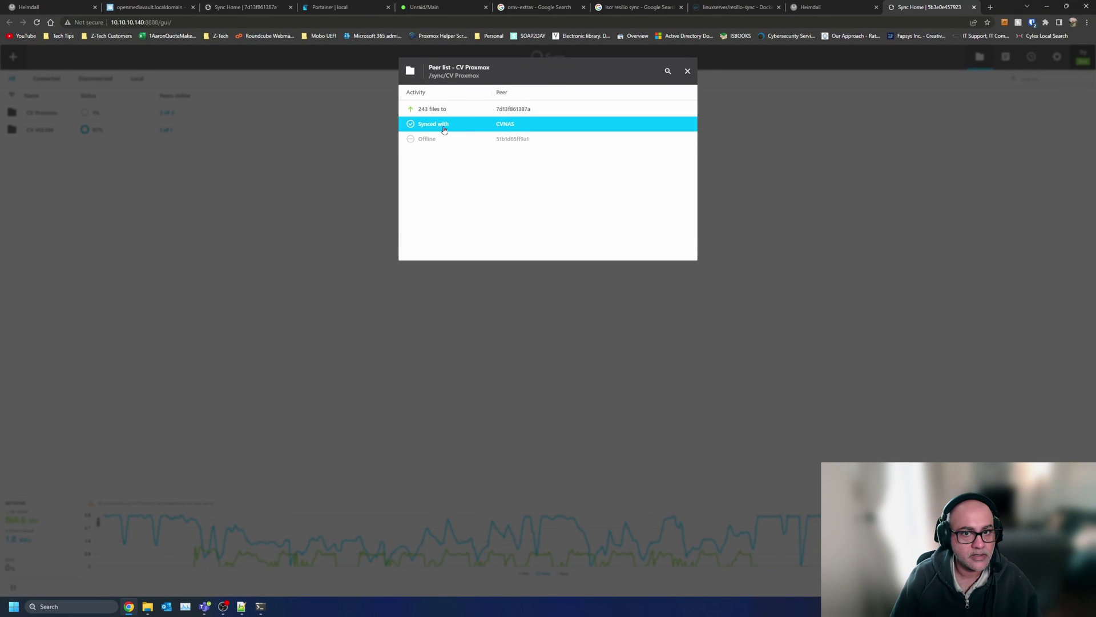
click(453, 145)
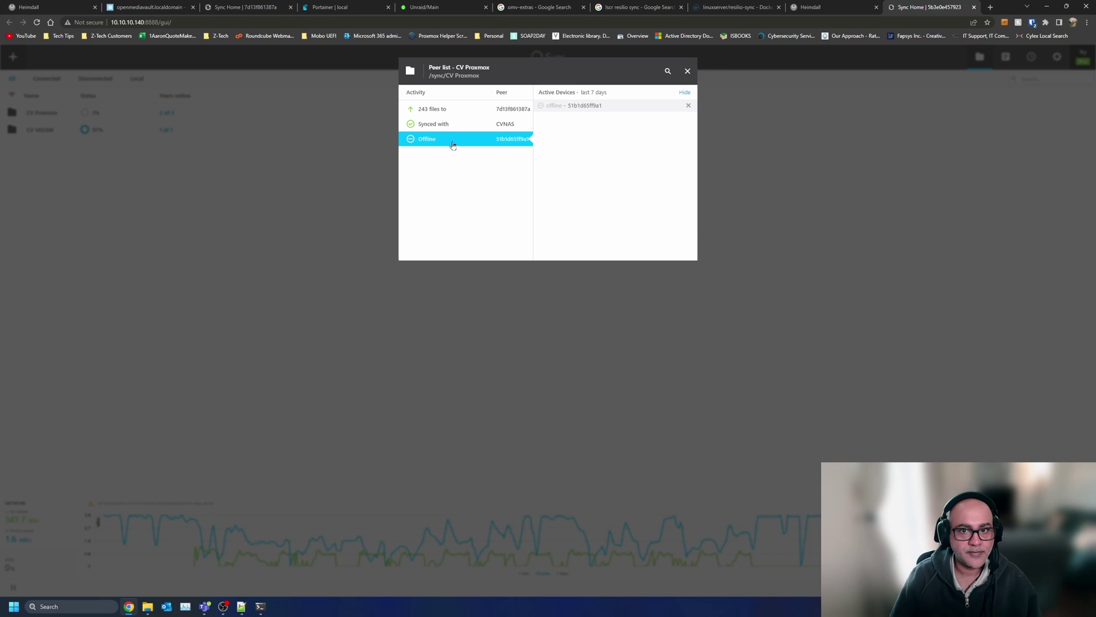
click(688, 106)
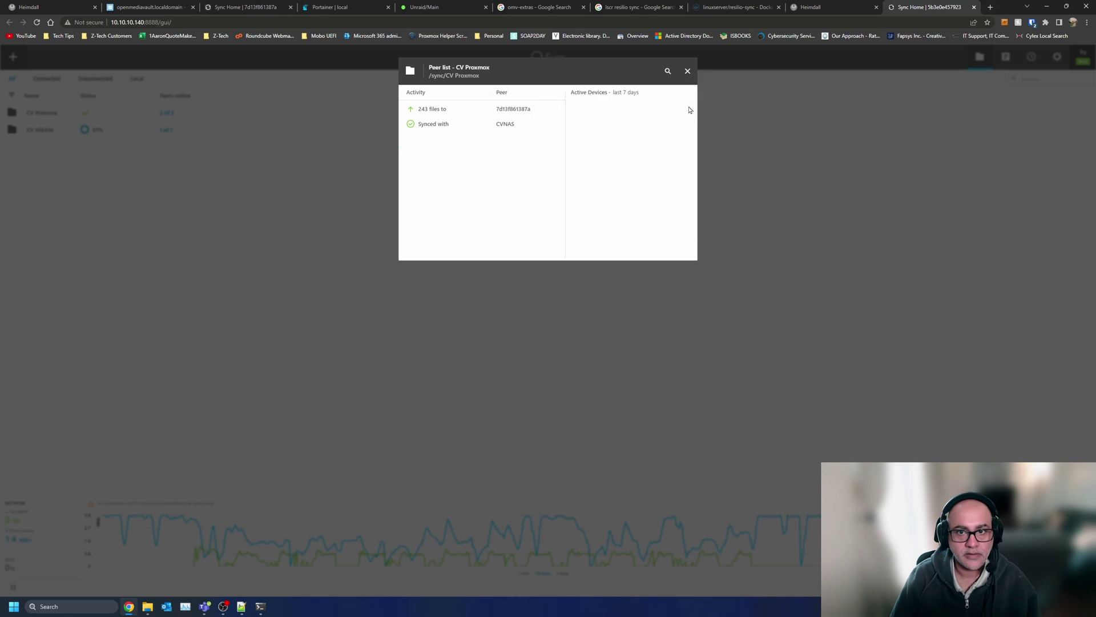
click(692, 74)
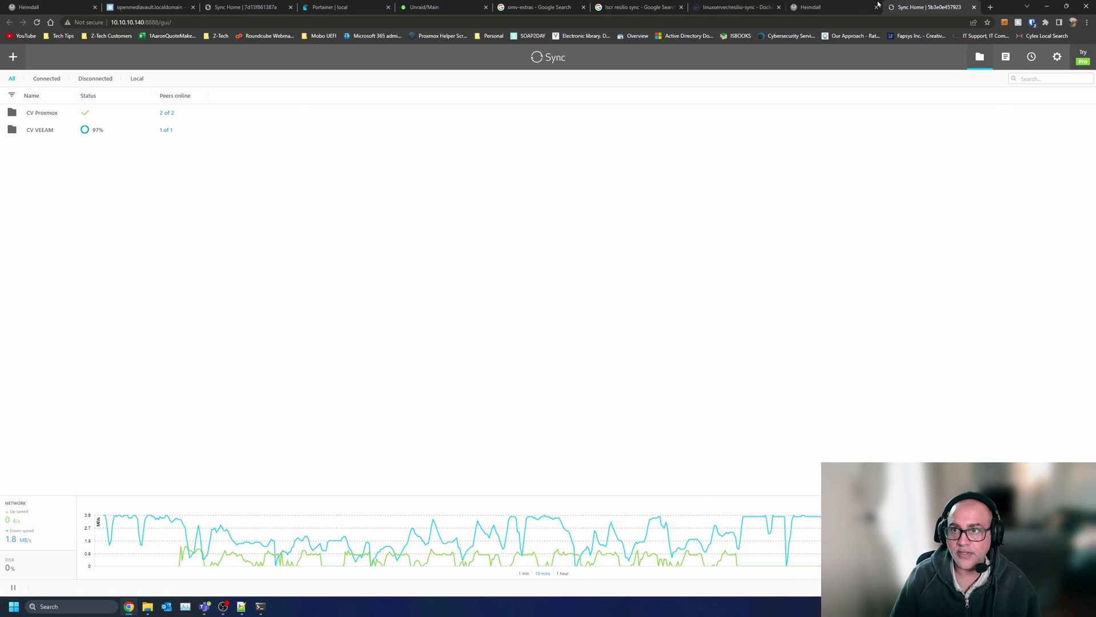
- Switch to the openmediavault containers page showing resilio-sync running
click(838, 5)
click(259, 6)
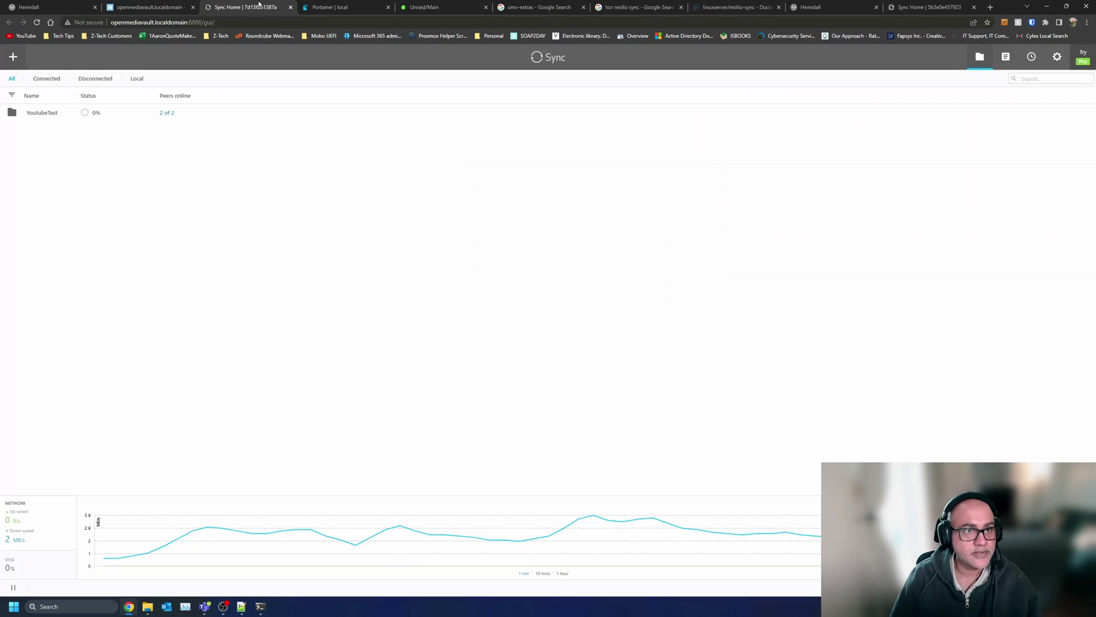
click(143, 6)
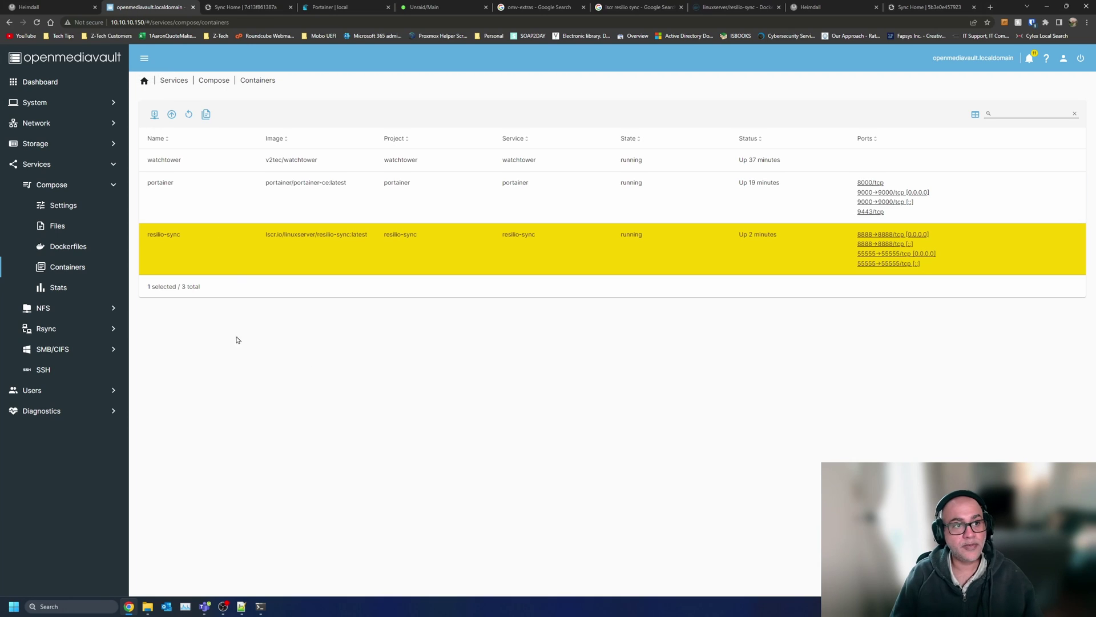
- Bring the Explorer windows forward and move the resilio-sync window to the upper left
click(78, 83)
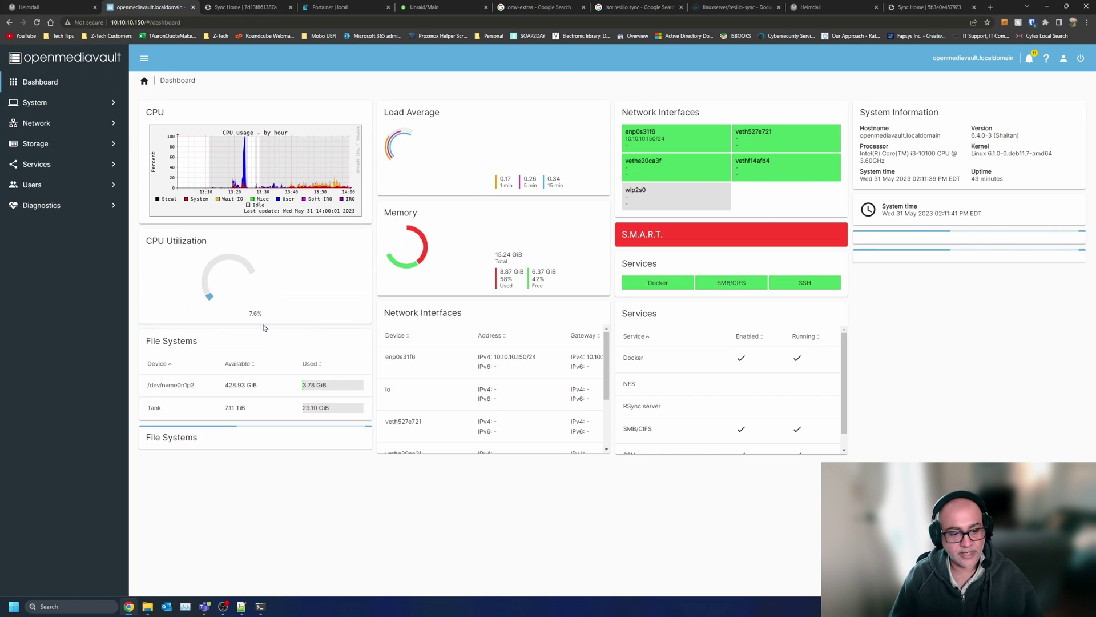
click(148, 606)
click(230, 556)
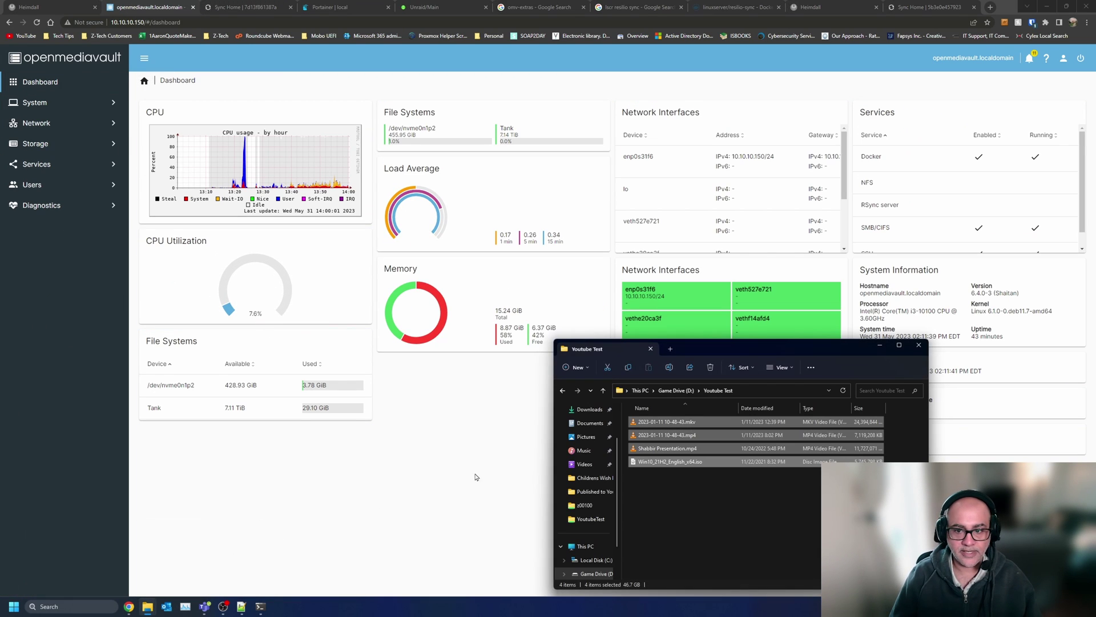
mouse_move(134, 592)
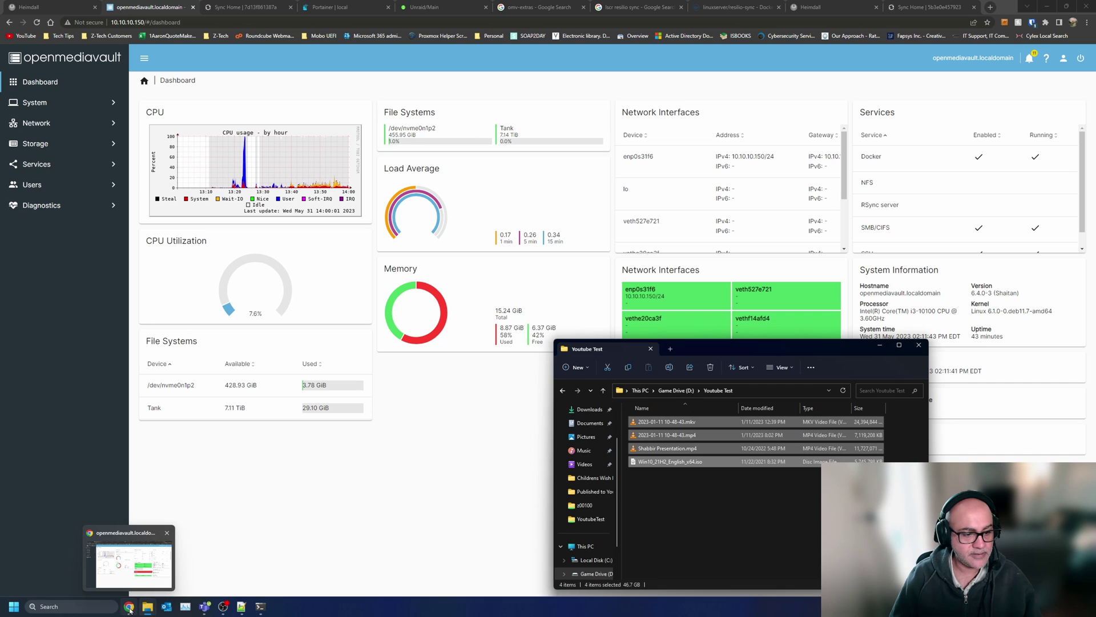
click(70, 557)
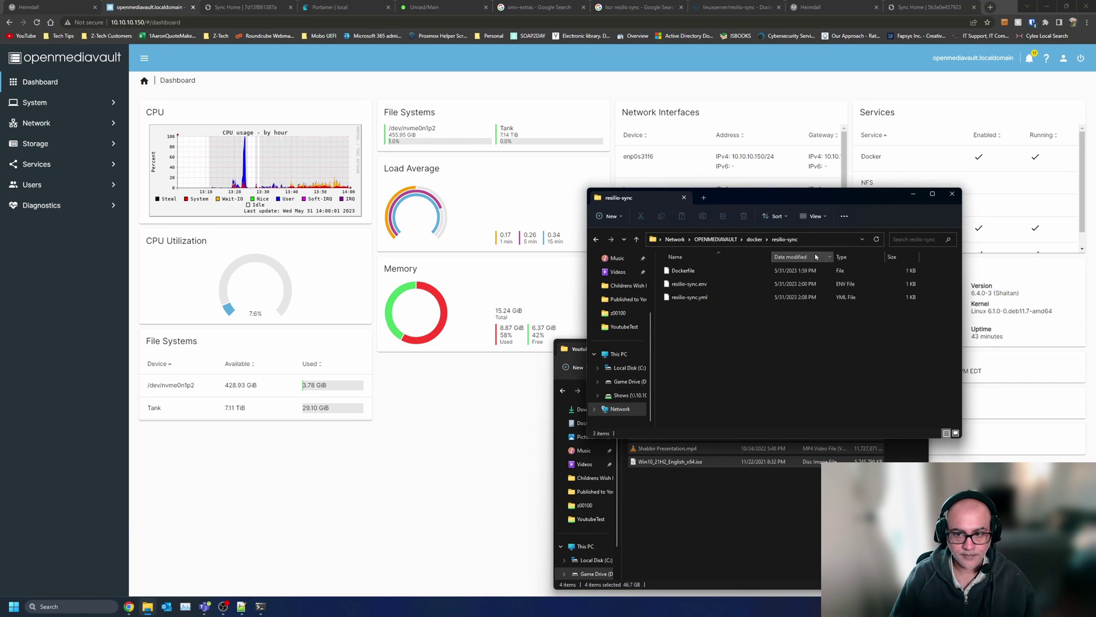
drag(844, 196, 445, 127)
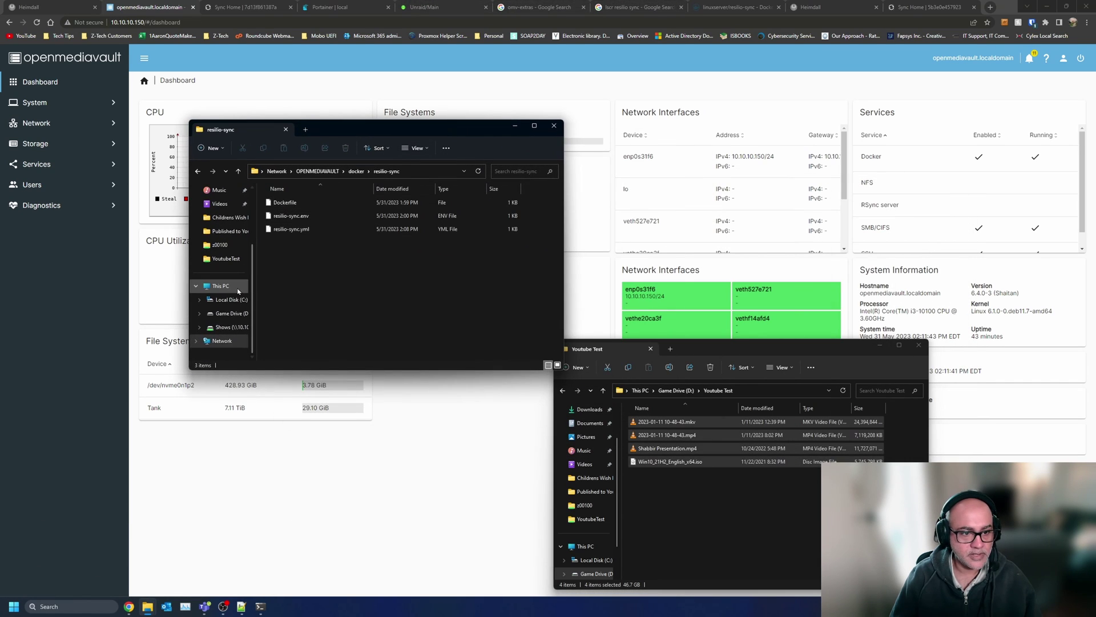
- Open D:\Youtube Test on Game Drive and delete all four files
click(230, 314)
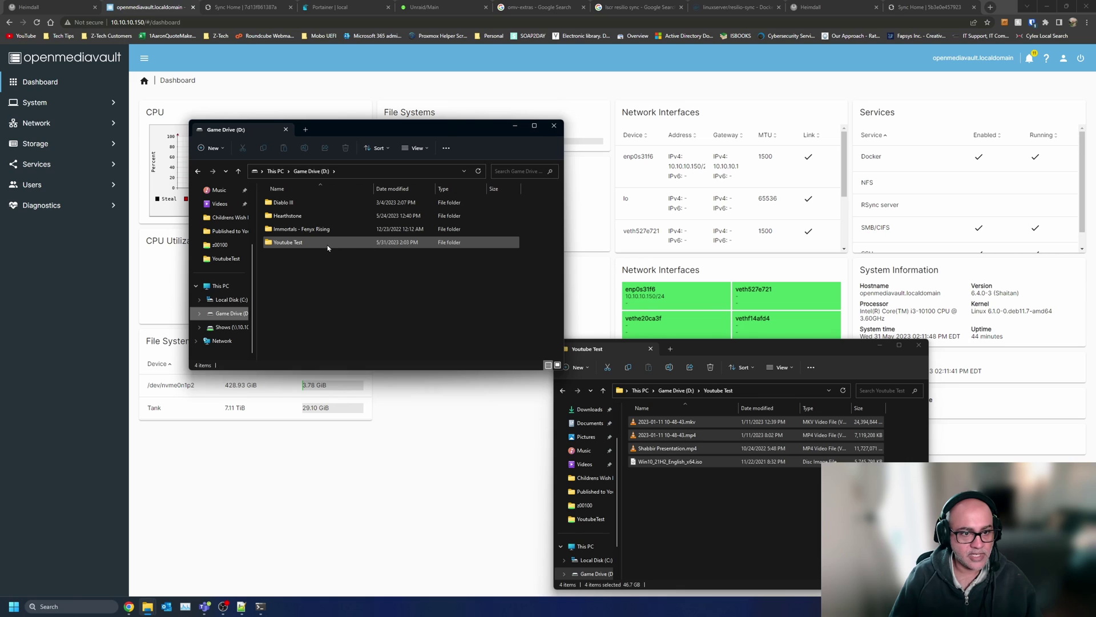
double_click(328, 242)
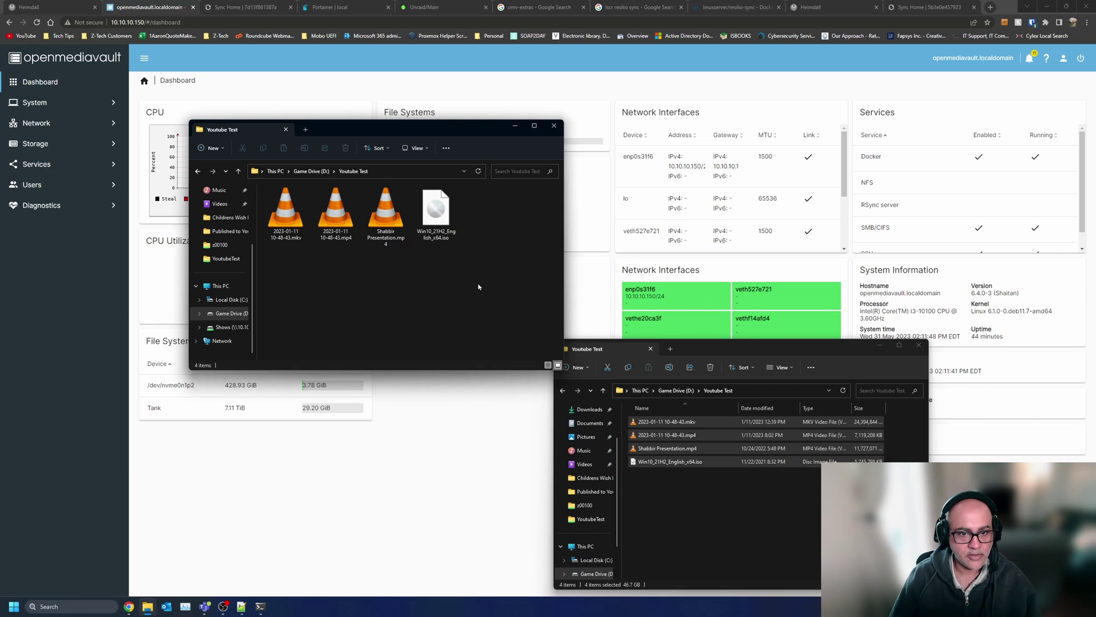
drag(515, 285, 242, 198)
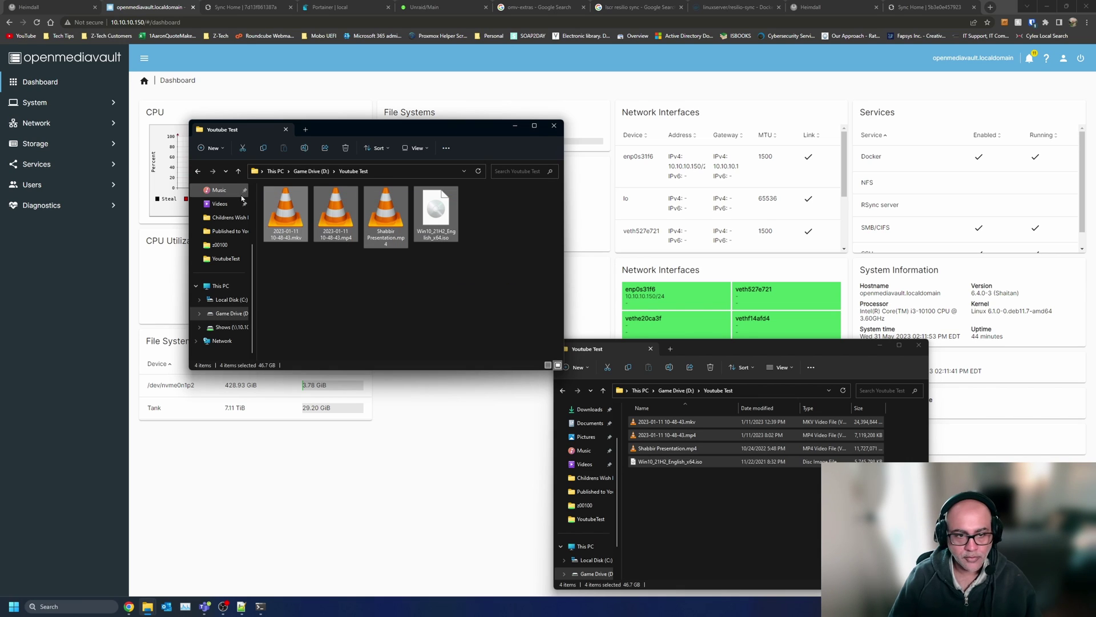
key(Delete)
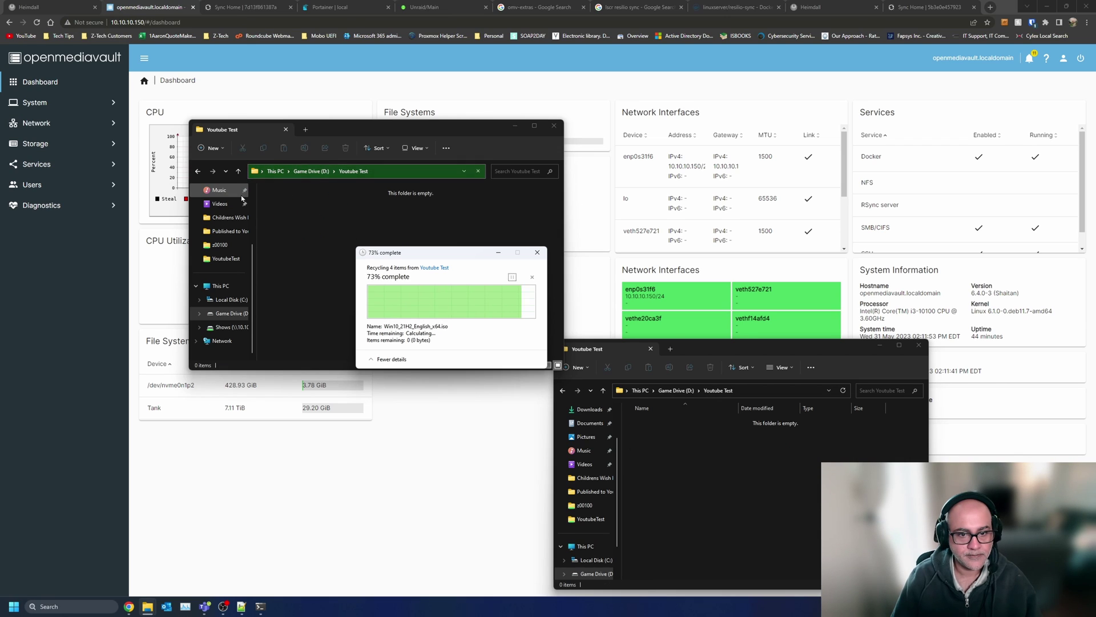
- Browse Network > OPENMEDIAVAULT > YoutubeTest in the second Explorer window
click(727, 457)
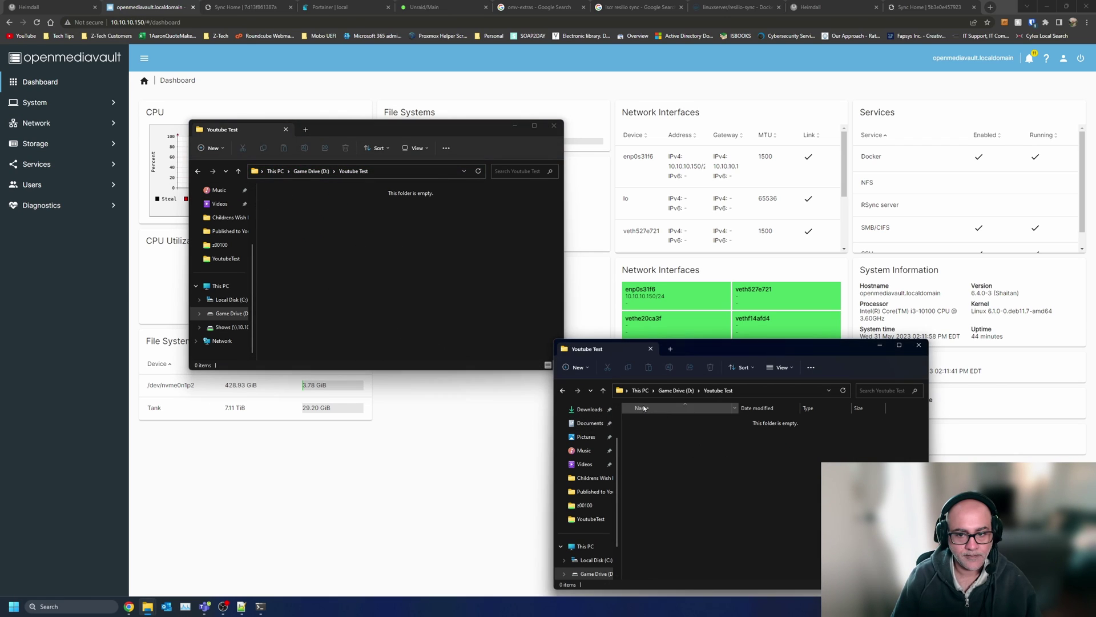
scroll(585, 548, down, 1)
click(586, 560)
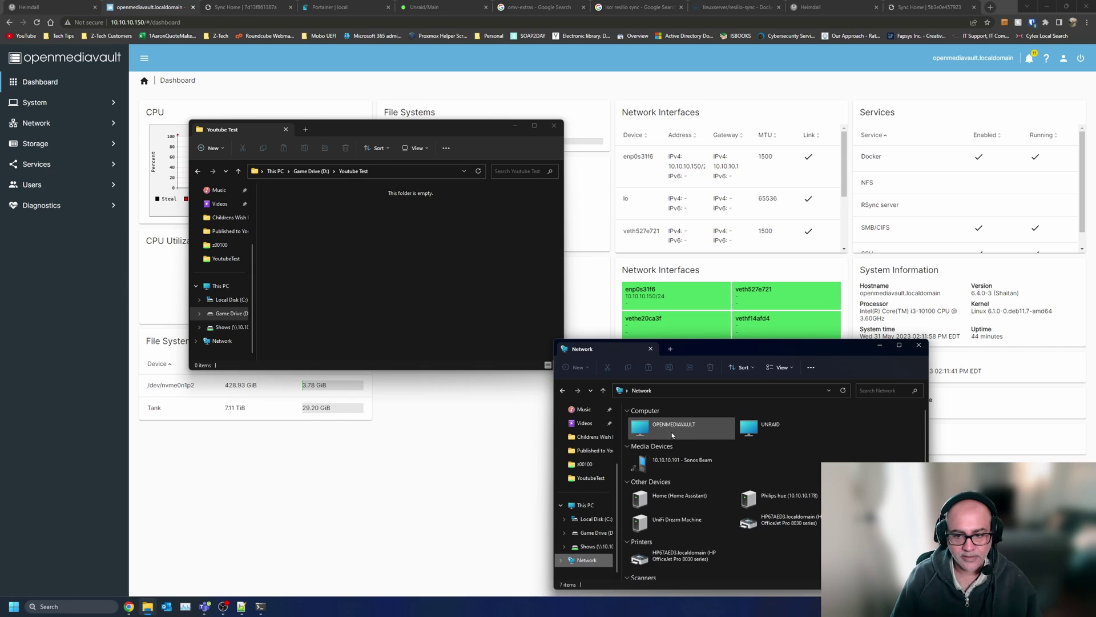
double_click(676, 426)
double_click(785, 427)
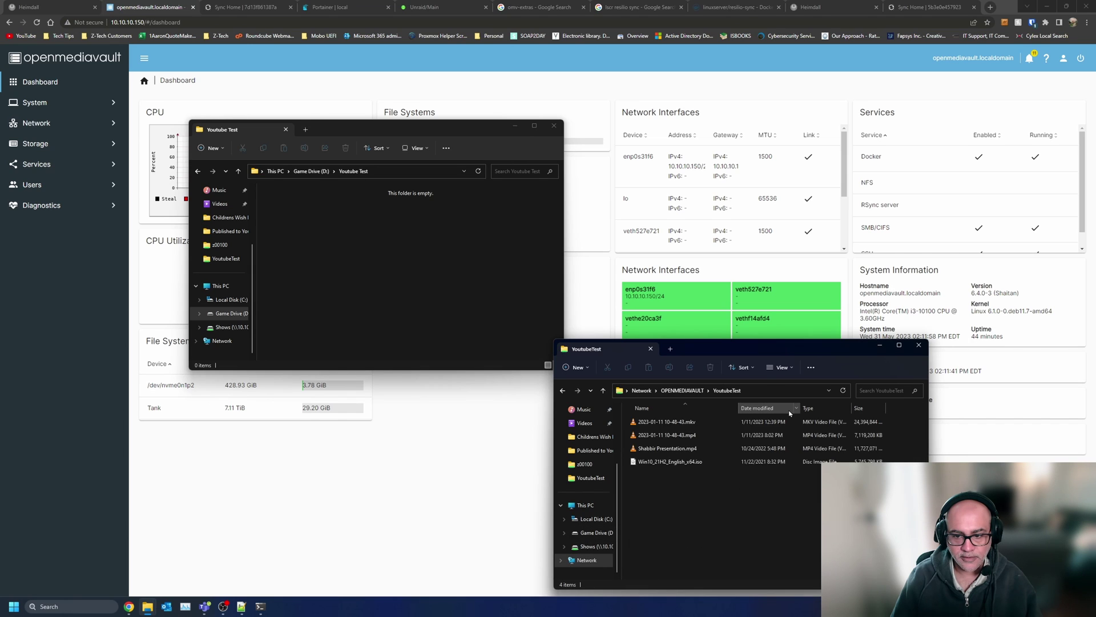
drag(718, 503, 403, 293)
click(697, 514)
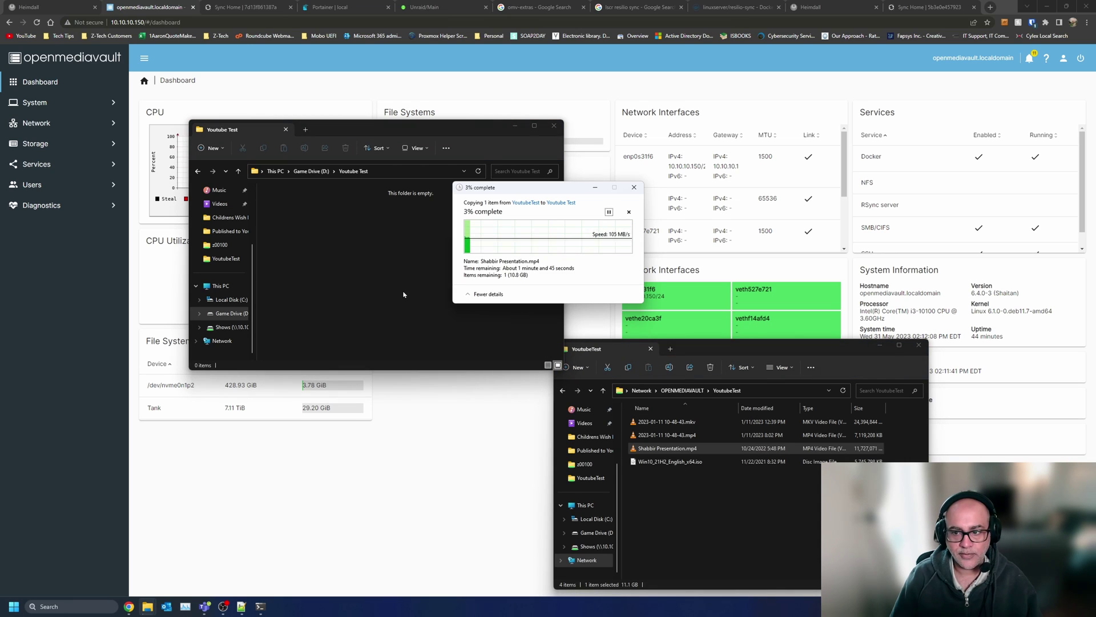
- Copy the presentation MP4 from the YoutubeTest share into the local Youtube Test folder
drag(937, 350, 880, 353)
click(880, 353)
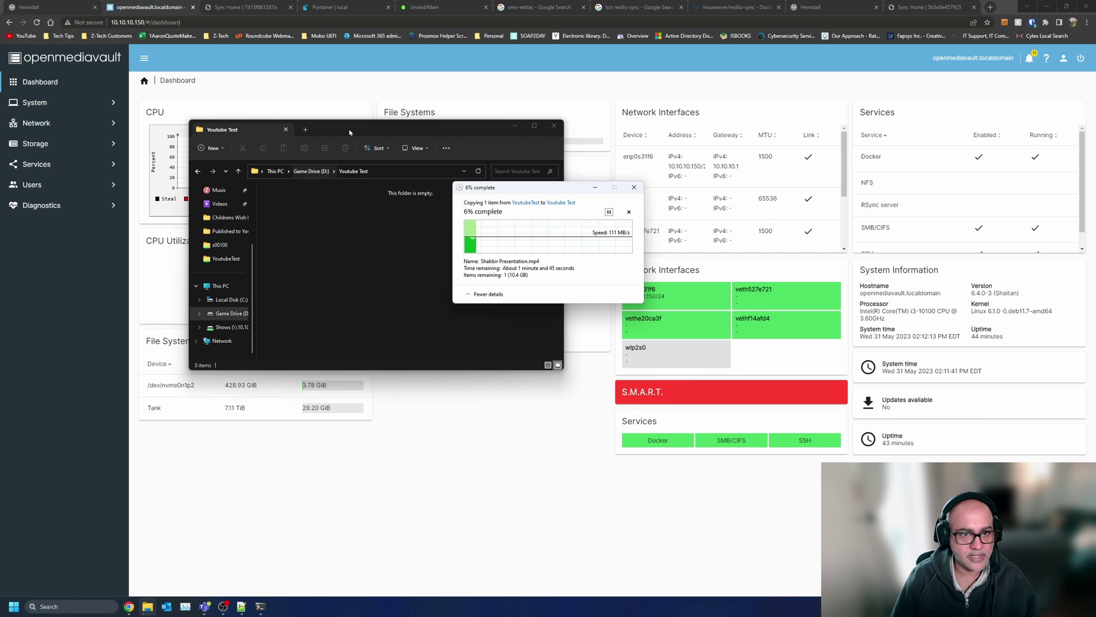
drag(351, 129, 796, 288)
click(259, 606)
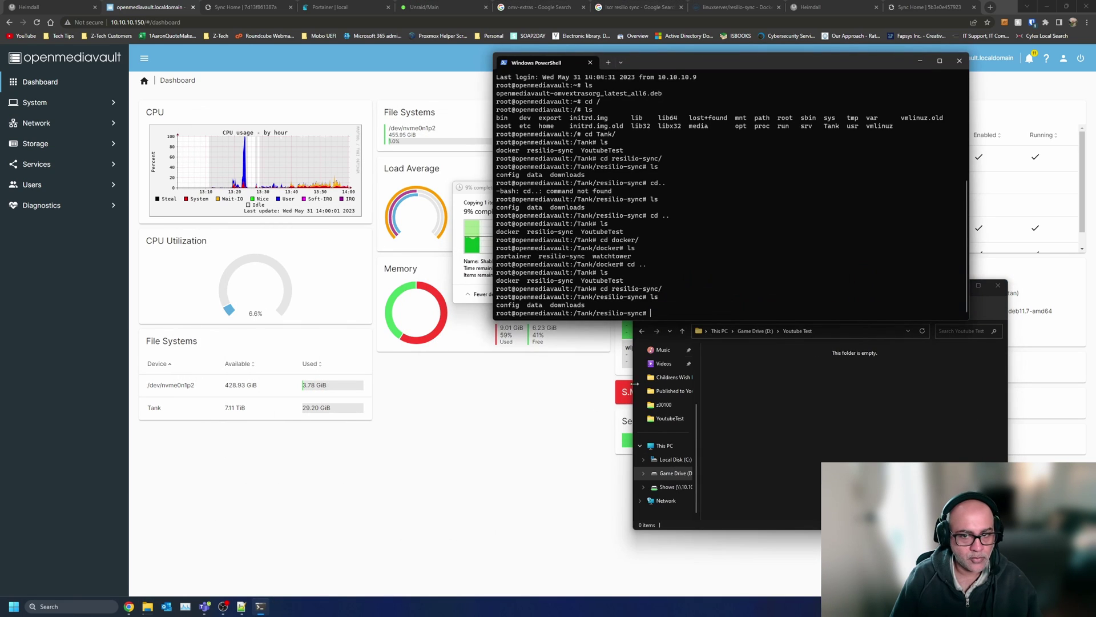
- Run htop to watch rslsync during the copy, then check Tank's 29.30 GiB usage on the dashboard
text(htop)
key(Return)
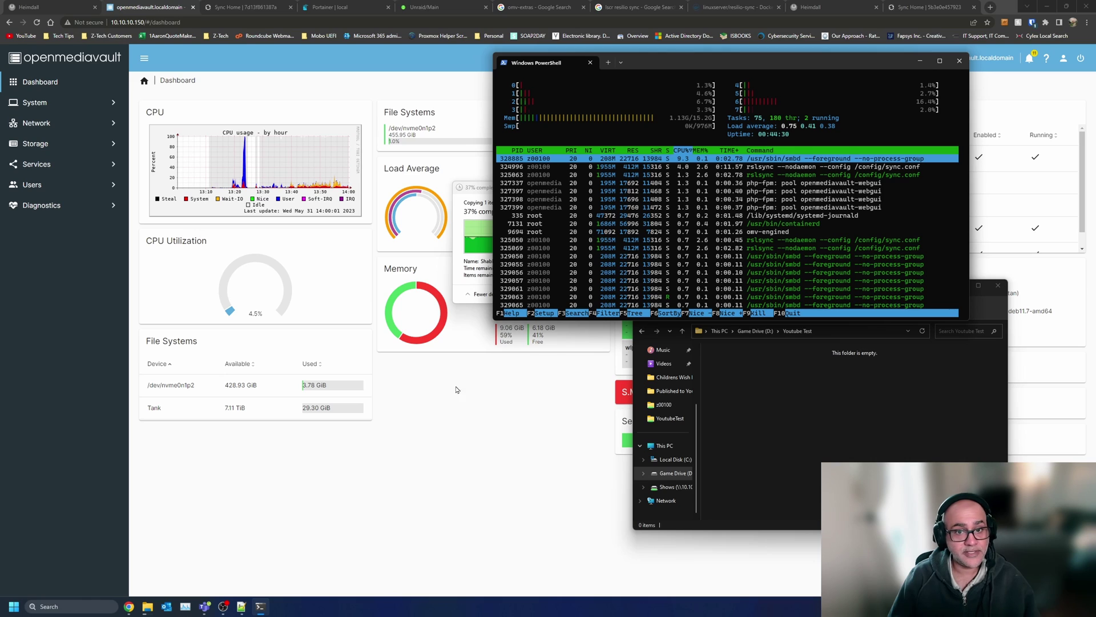
click(485, 189)
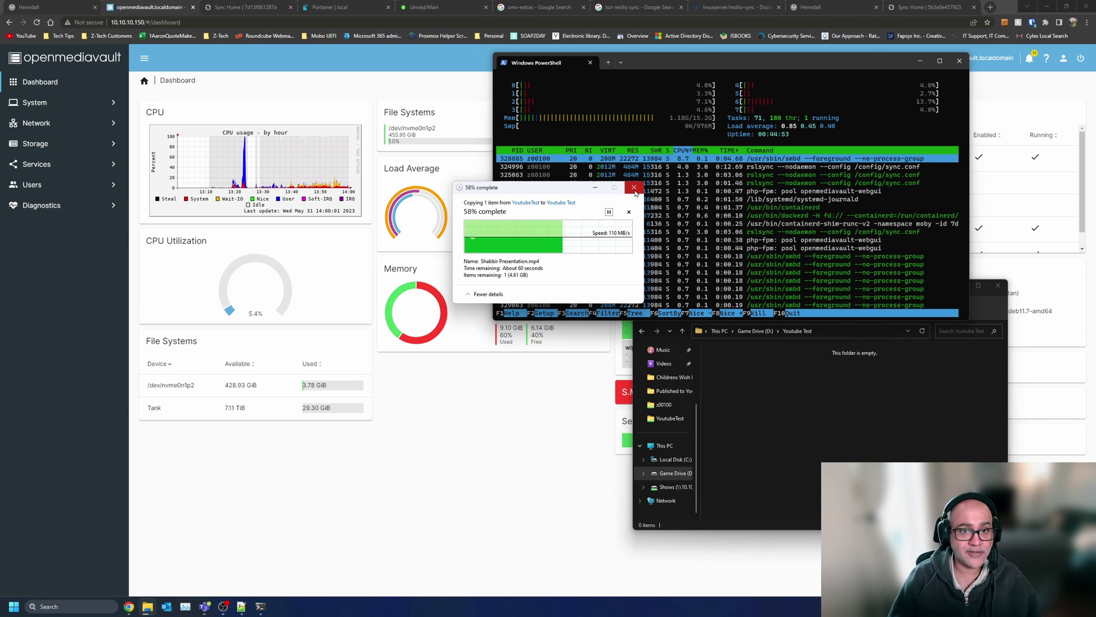
click(496, 416)
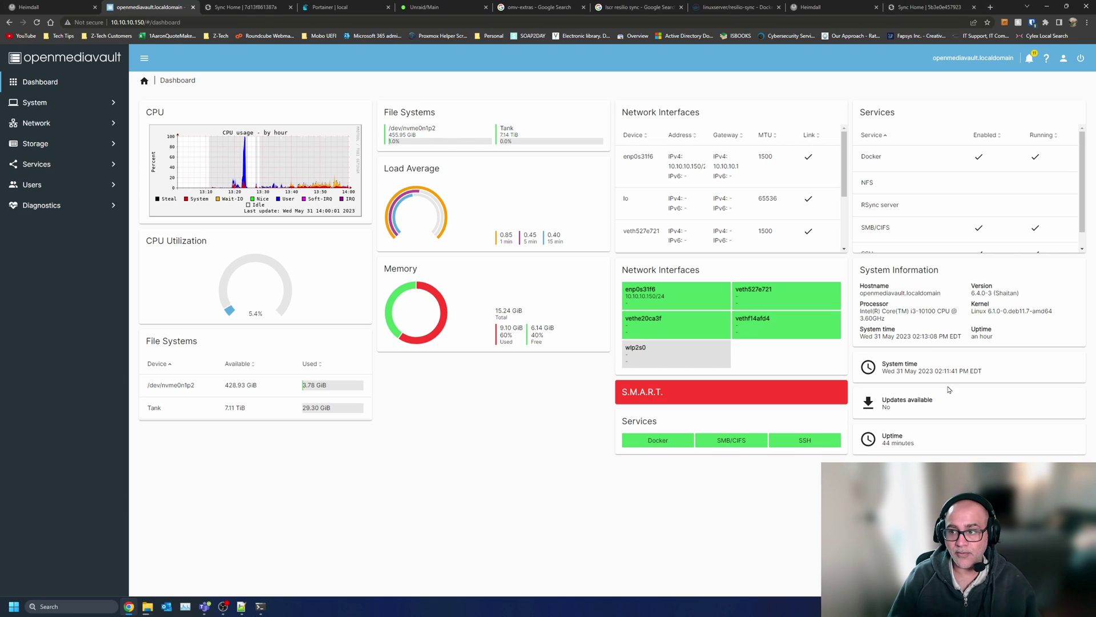
scroll(913, 183, down, 1)
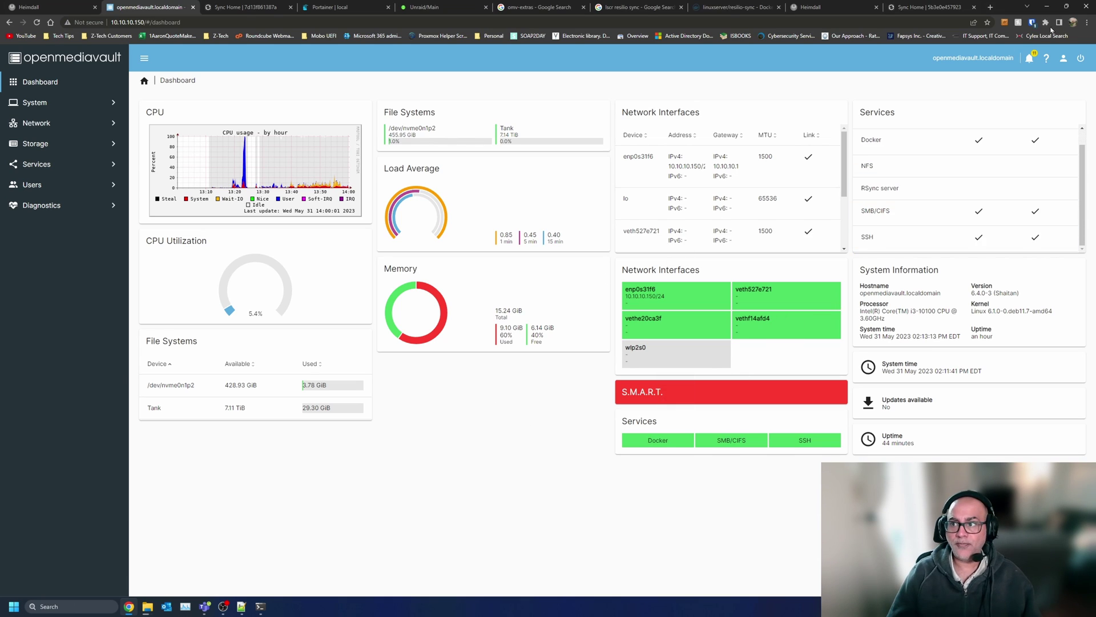
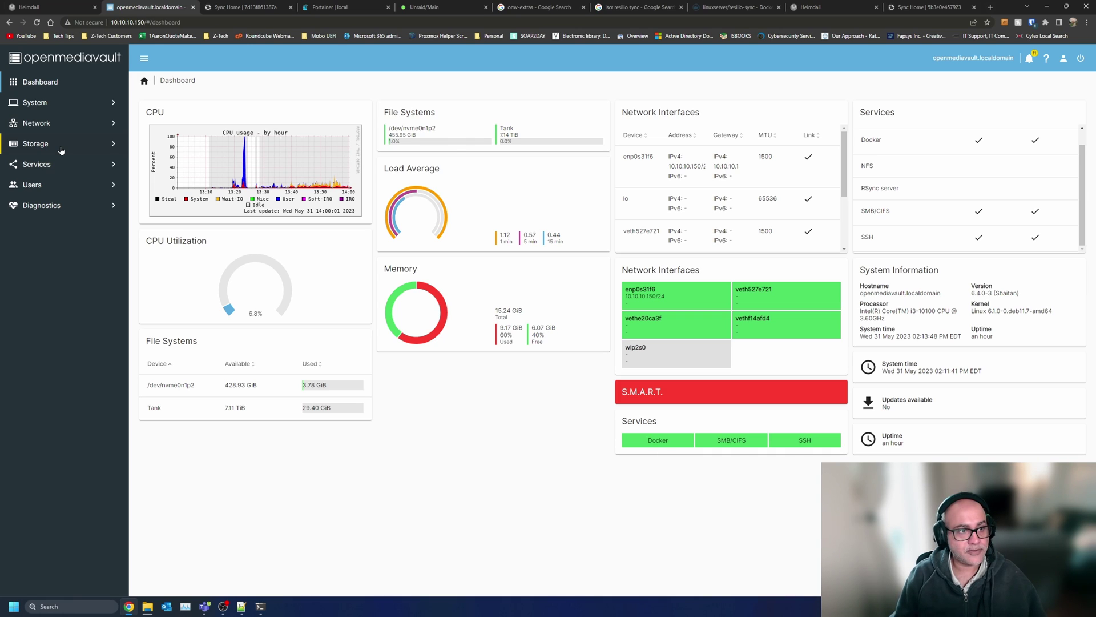
- Select the Tank pool under Storage > zfs > Pools and run a Tools maintenance action on it
click(61, 150)
click(61, 265)
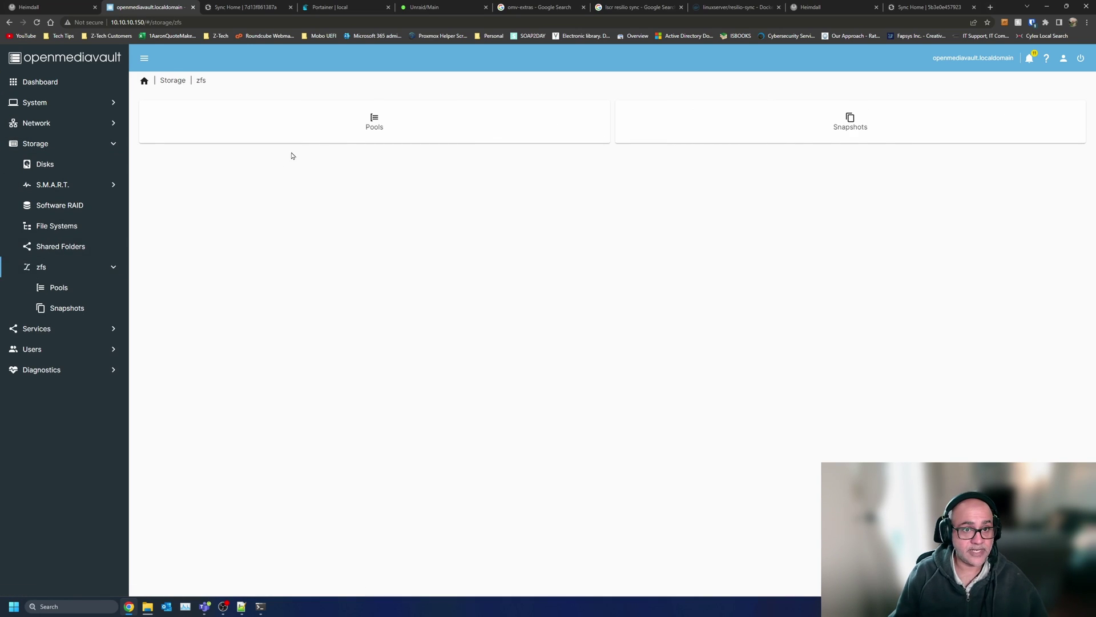
click(376, 119)
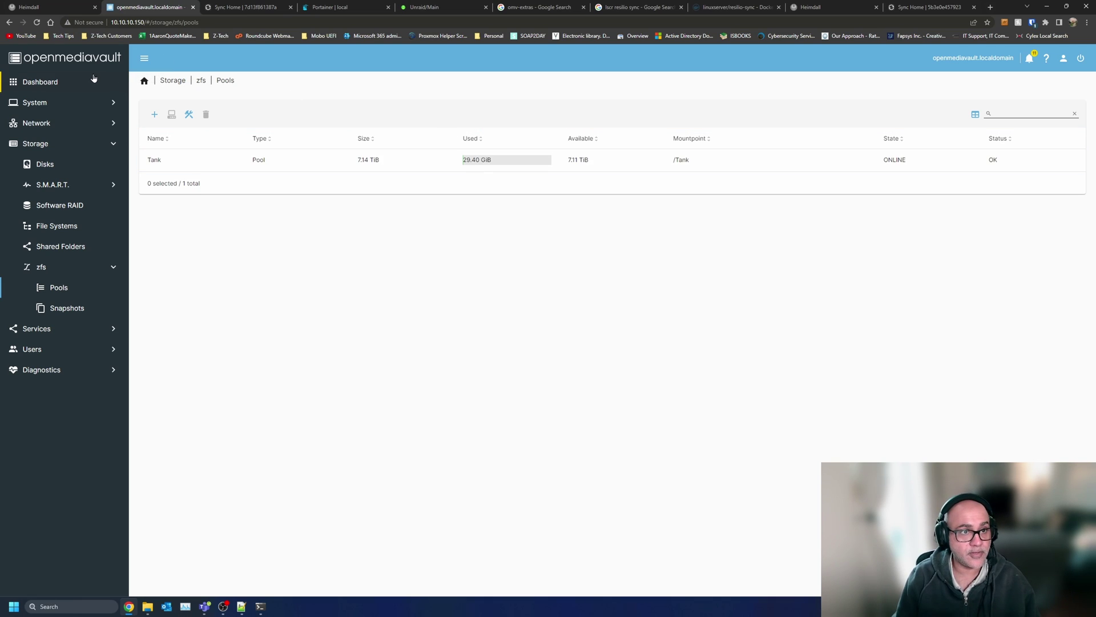
click(188, 160)
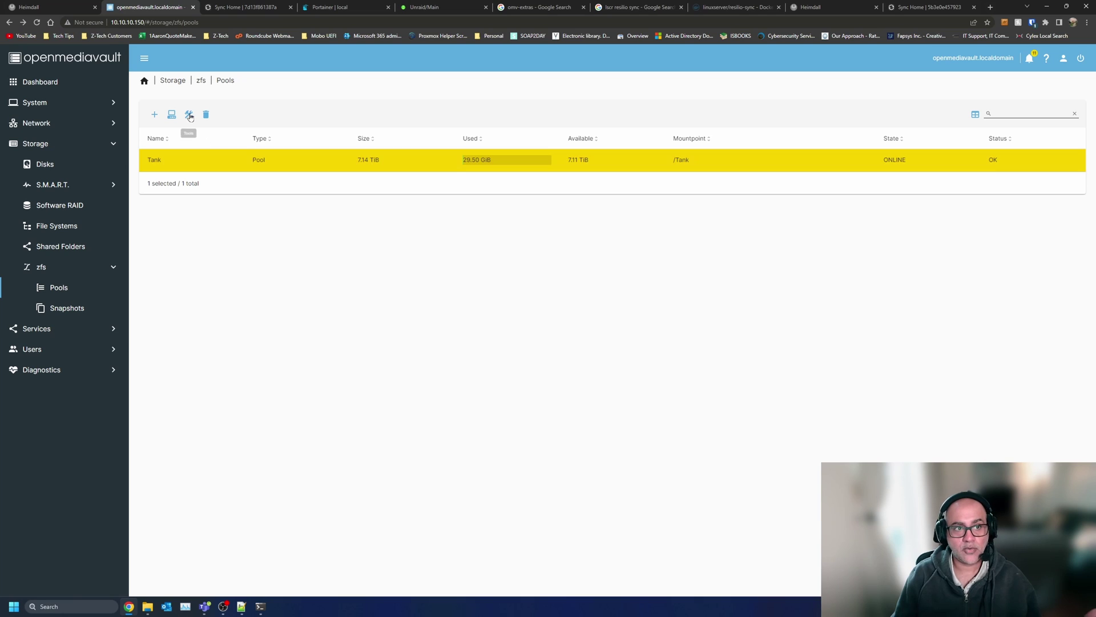
click(191, 115)
click(217, 162)
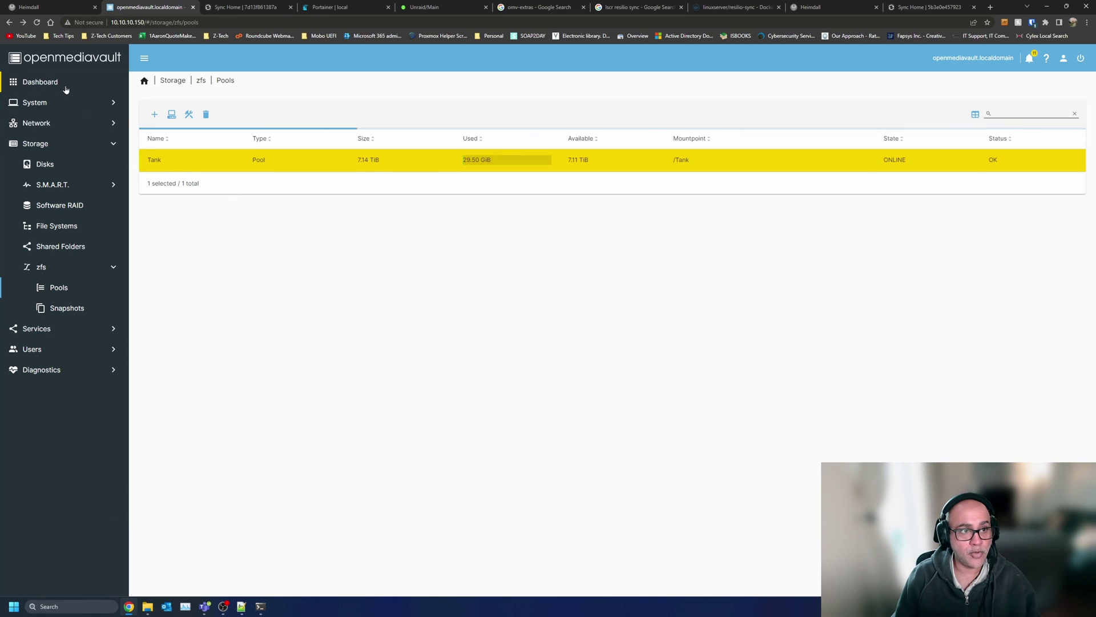
- Return to the Dashboard, then bring up the Storage overview
click(65, 85)
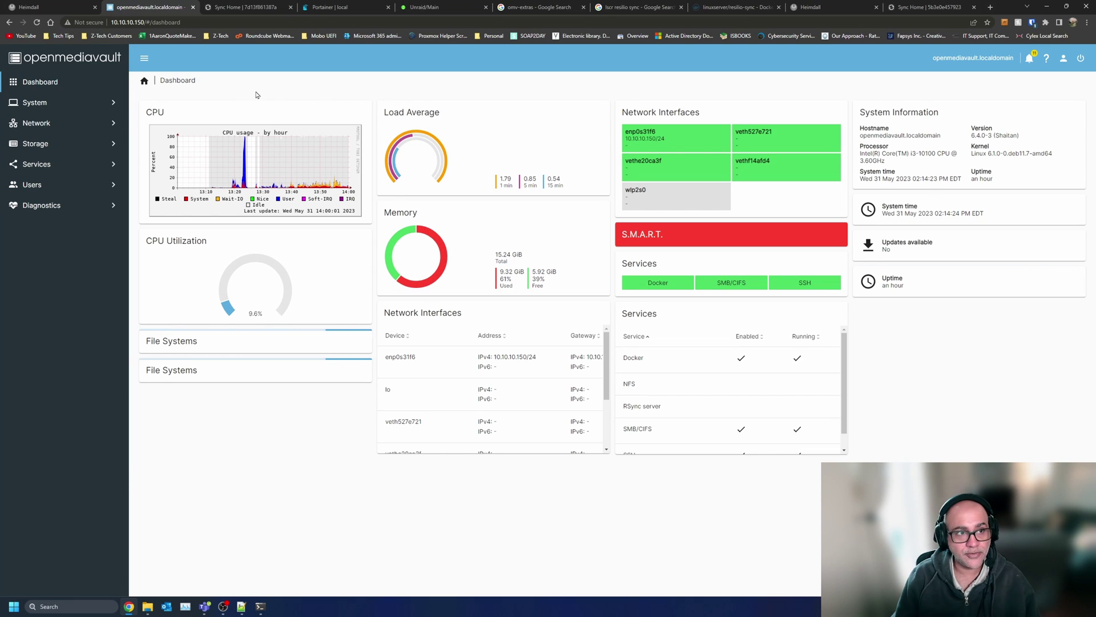
click(69, 143)
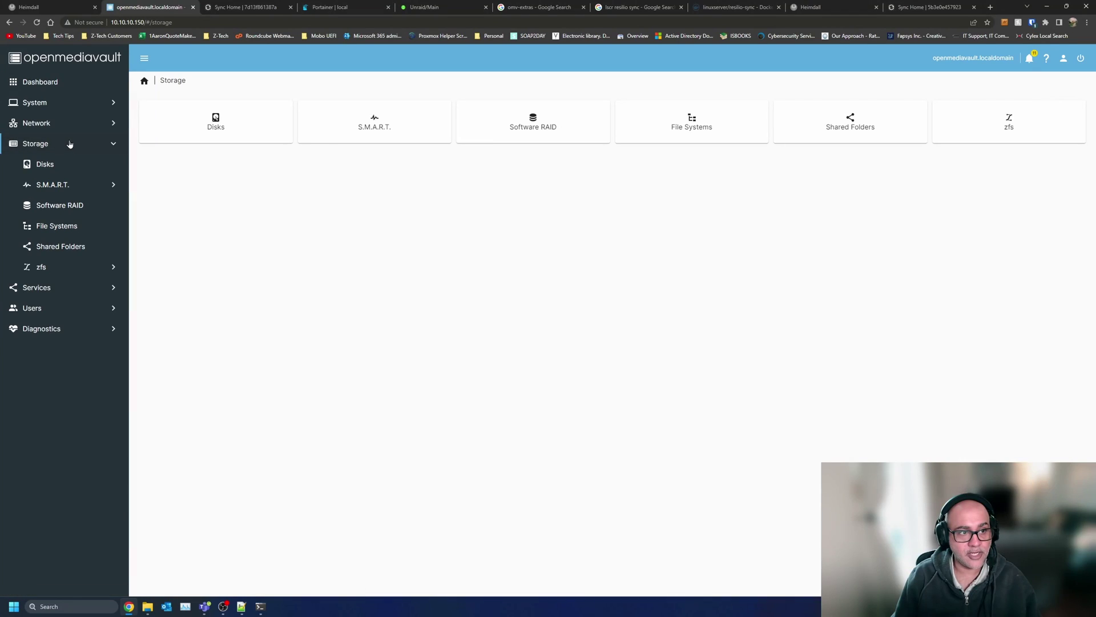
click(73, 124)
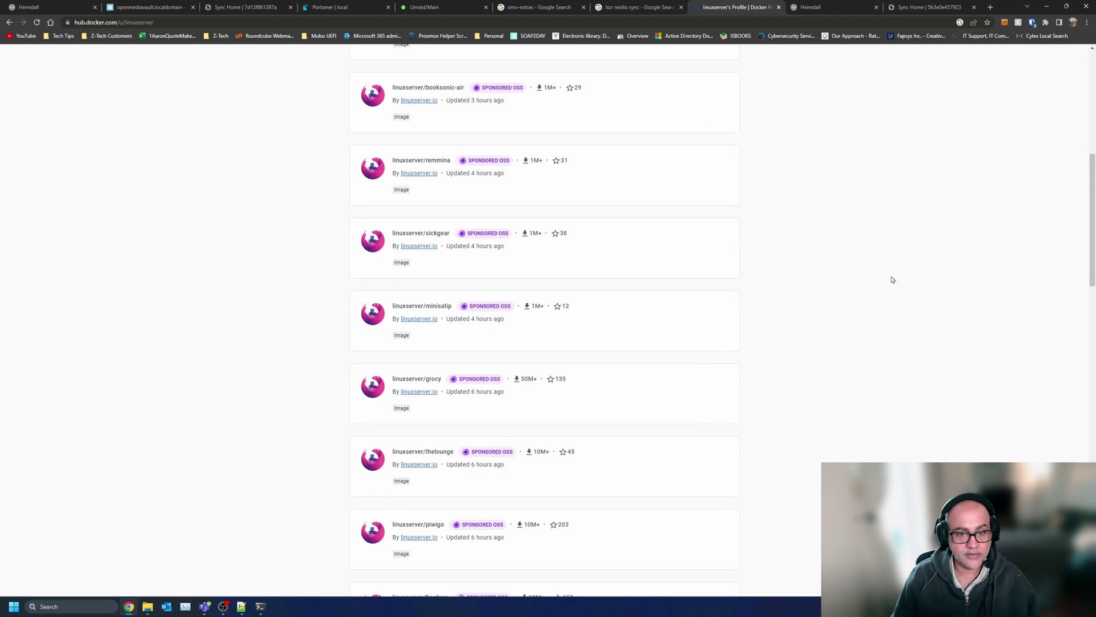
- Open the linuxserver/nextcloud page on Docker Hub and select its docker-compose usage example
scroll(828, 277, down, 5)
scroll(805, 282, down, 3)
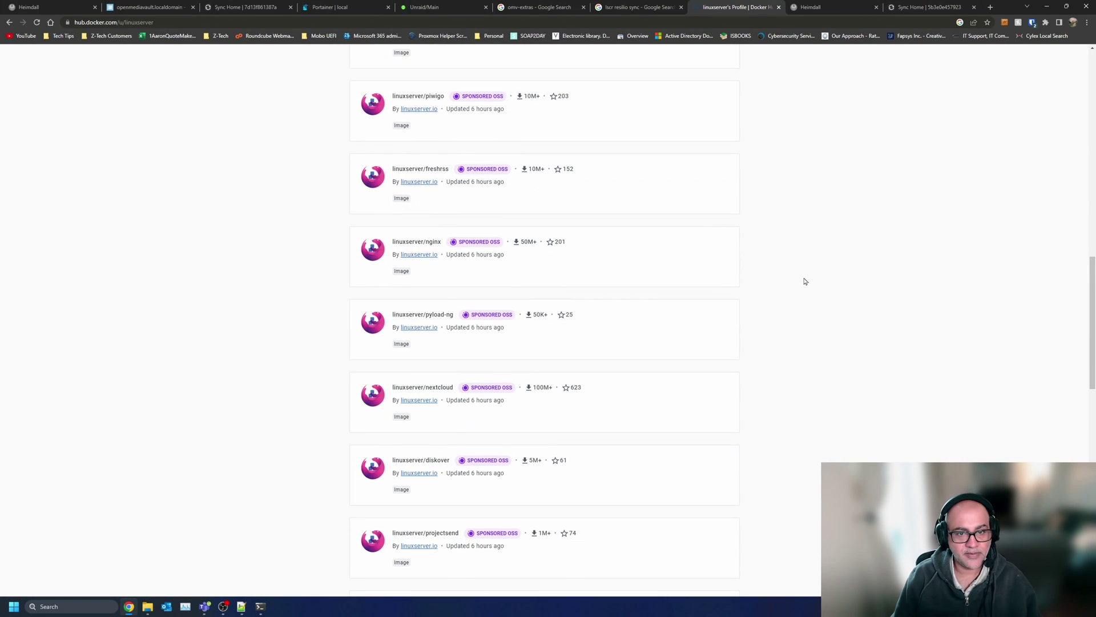
scroll(805, 282, down, 2)
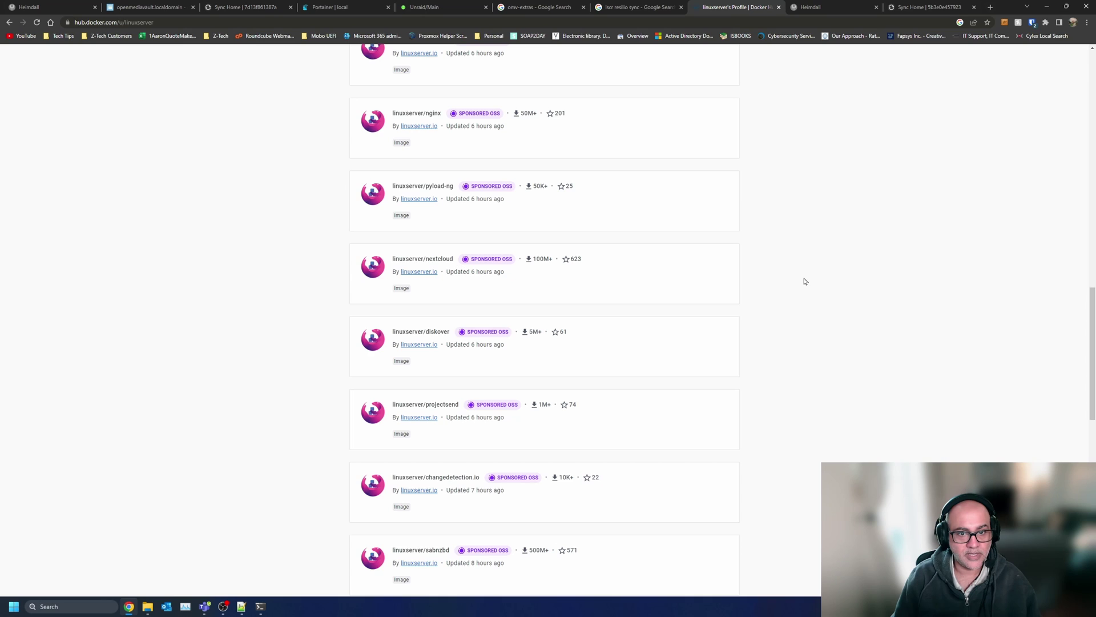
click(417, 260)
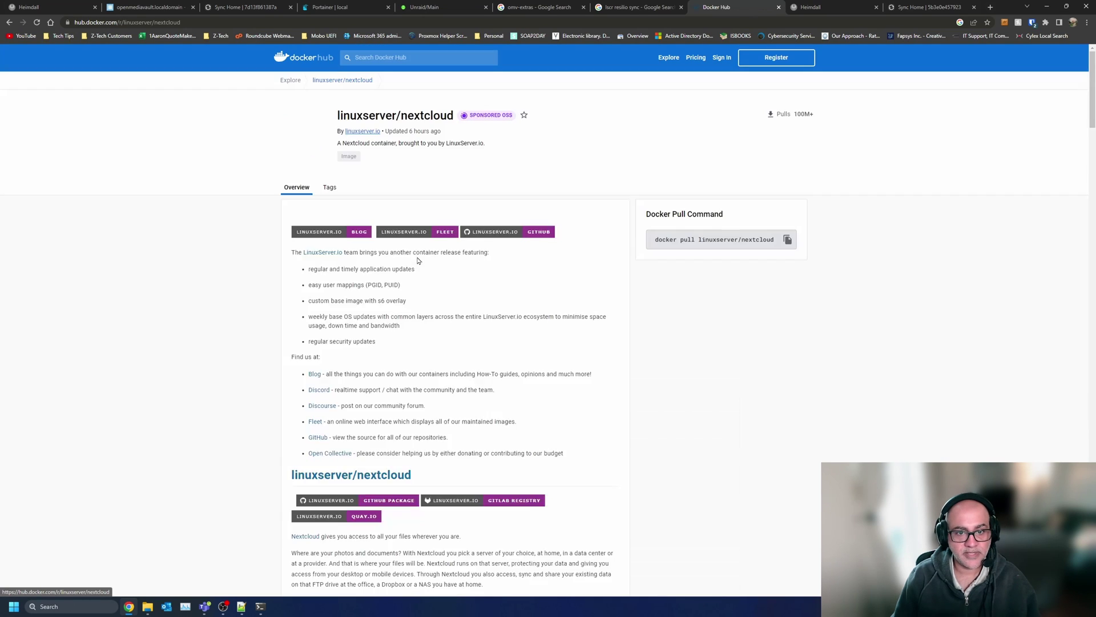
scroll(343, 343, down, 15)
drag(386, 422, 294, 292)
key(ctrl+c)
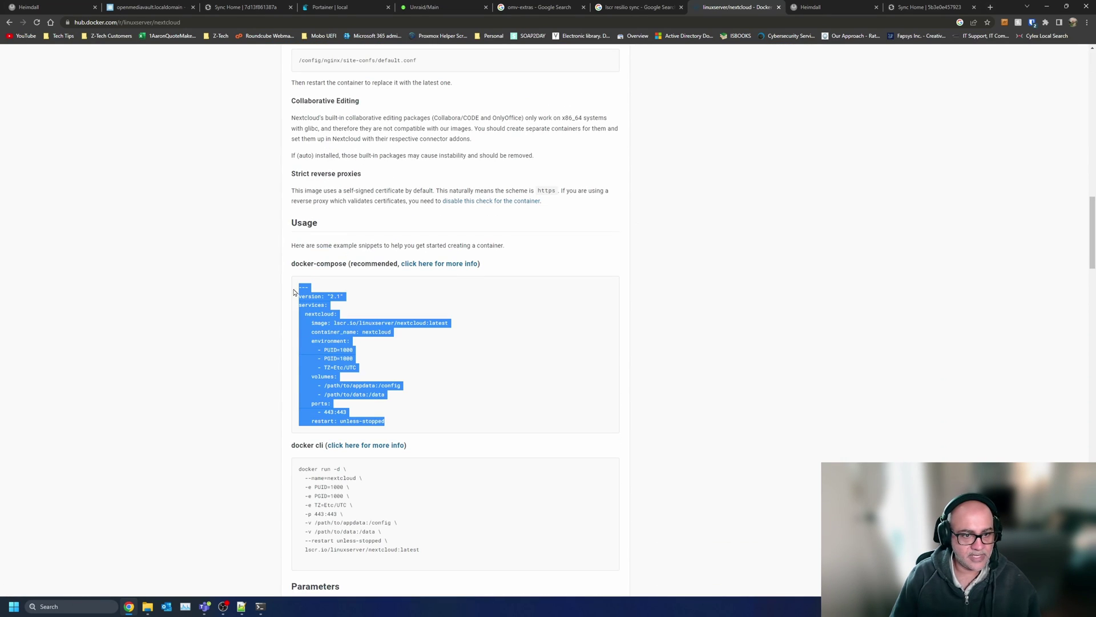
- Paste the nextcloud compose block into Notepad++ and set TZ to America/Toronto
click(241, 606)
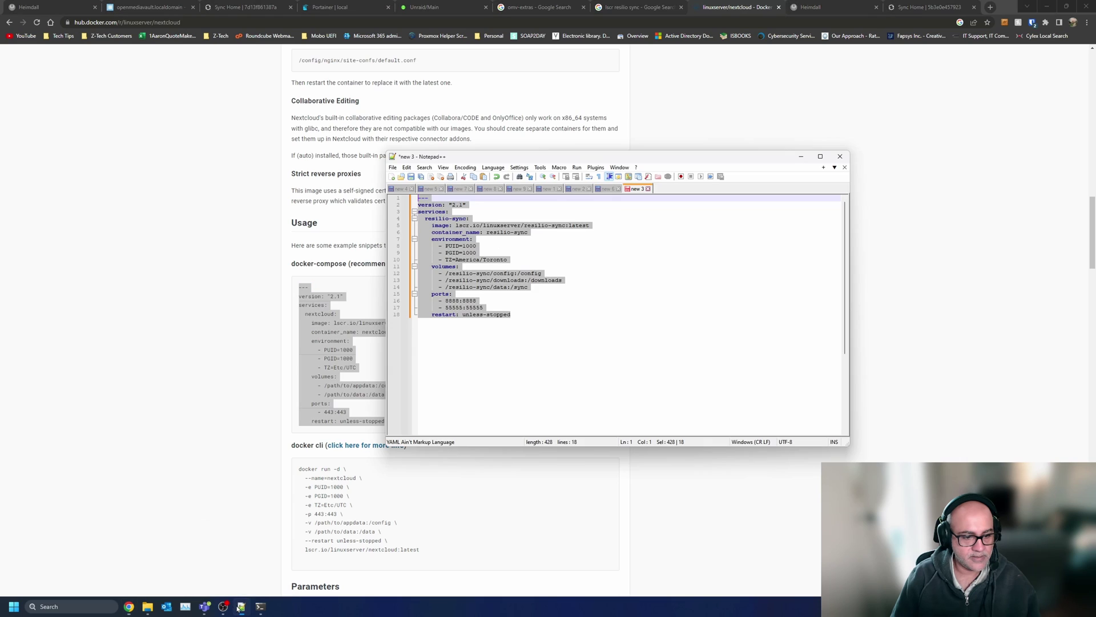
key(ctrl+v)
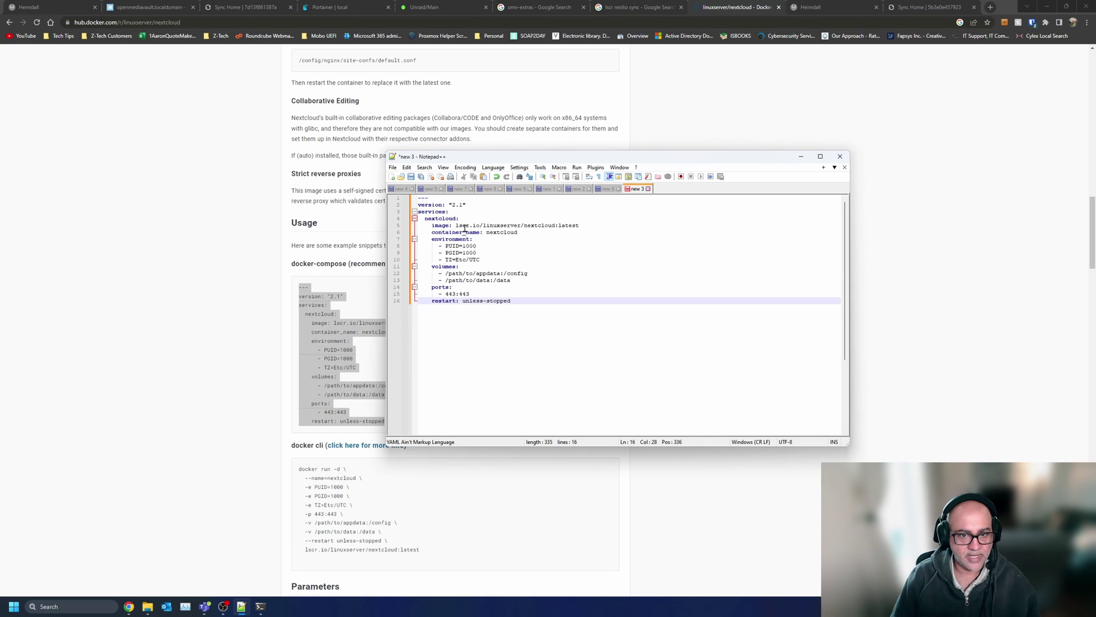
double_click(454, 260)
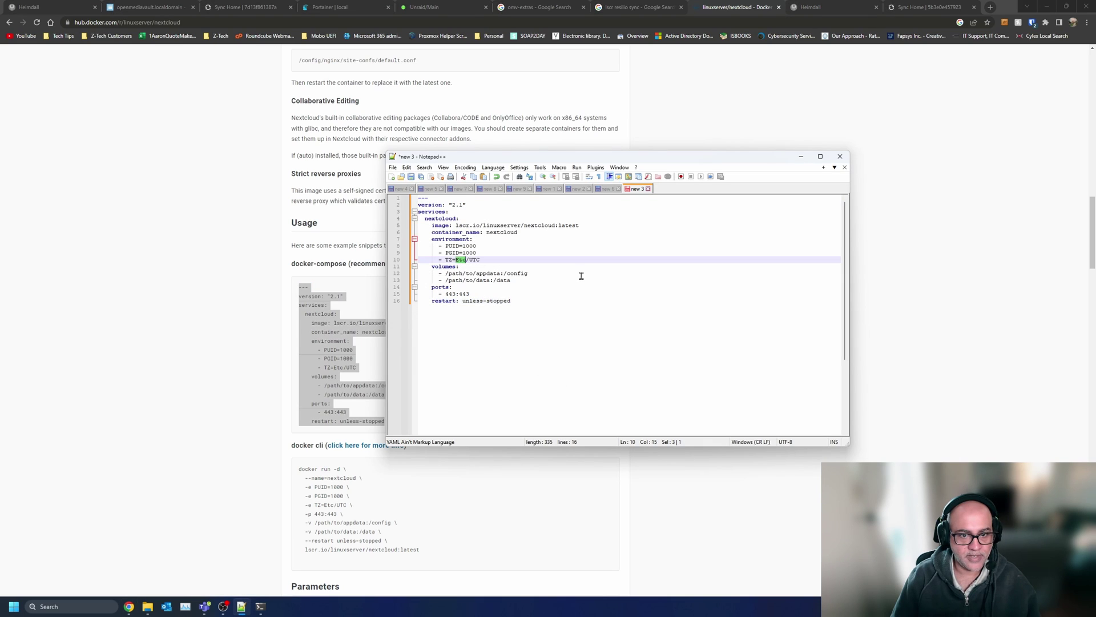
text(America)
key(Escape)
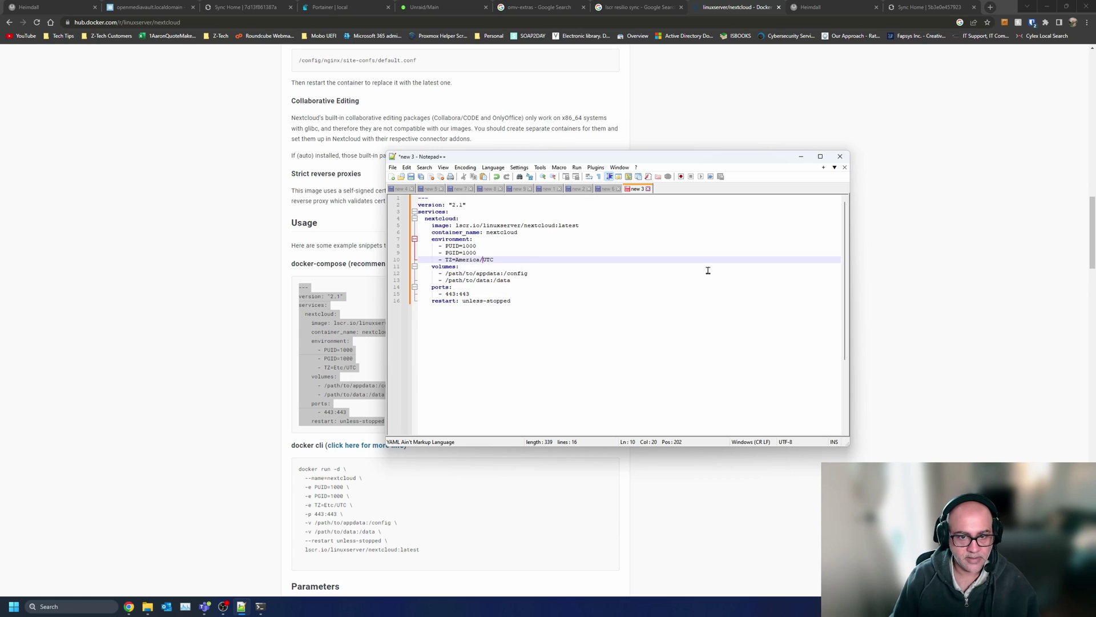
key(shift+End)
text(/Toron)
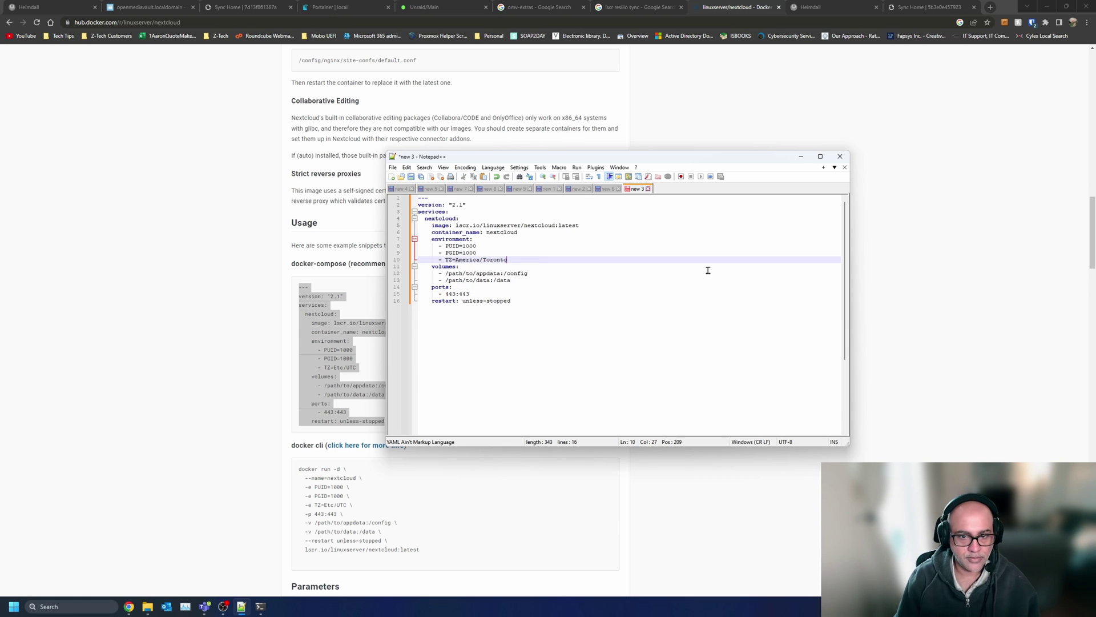
- Point the config volume at /Tank/nextcloud/config
key(Down)
key(Down)
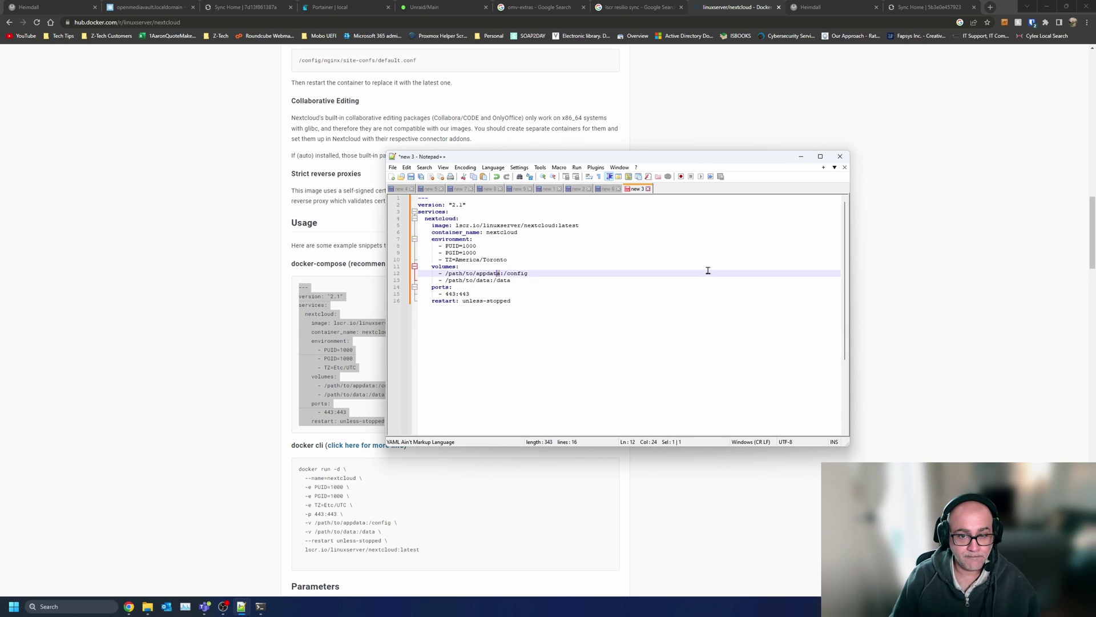
key(shift+Left)
key(shift+Left)
key(shift+Left)
key(shift+Left)
key(shift+Left)
key(shift+Left)
key(shift+Left)
key(shift+Left)
key(shift+Left)
key(shift+Left)
key(shift+Left)
key(shift+Left)
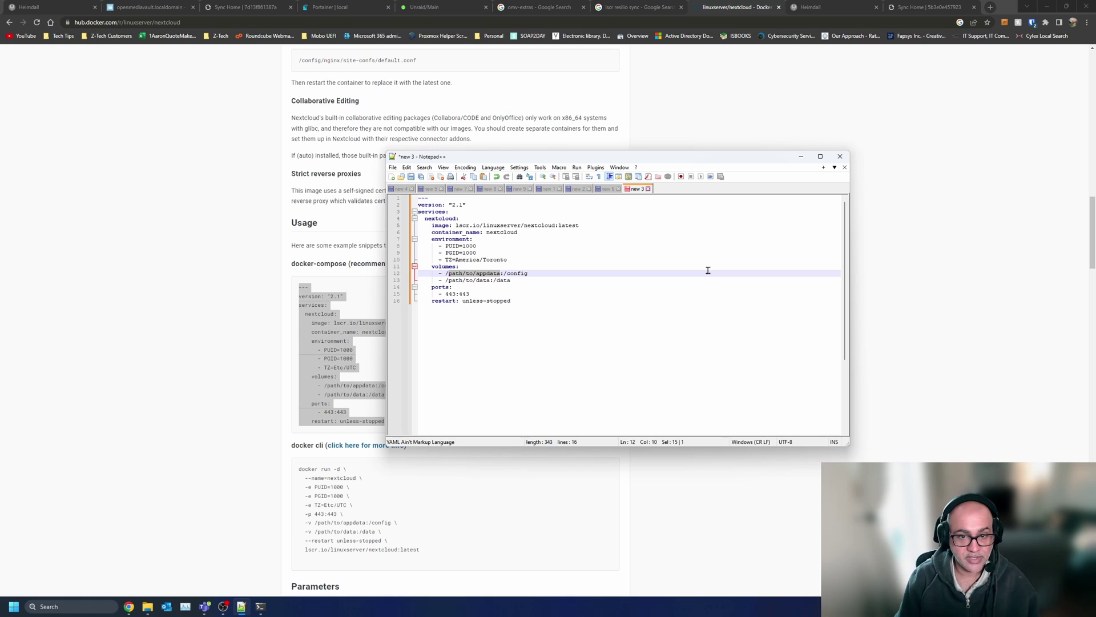
text(Tank)
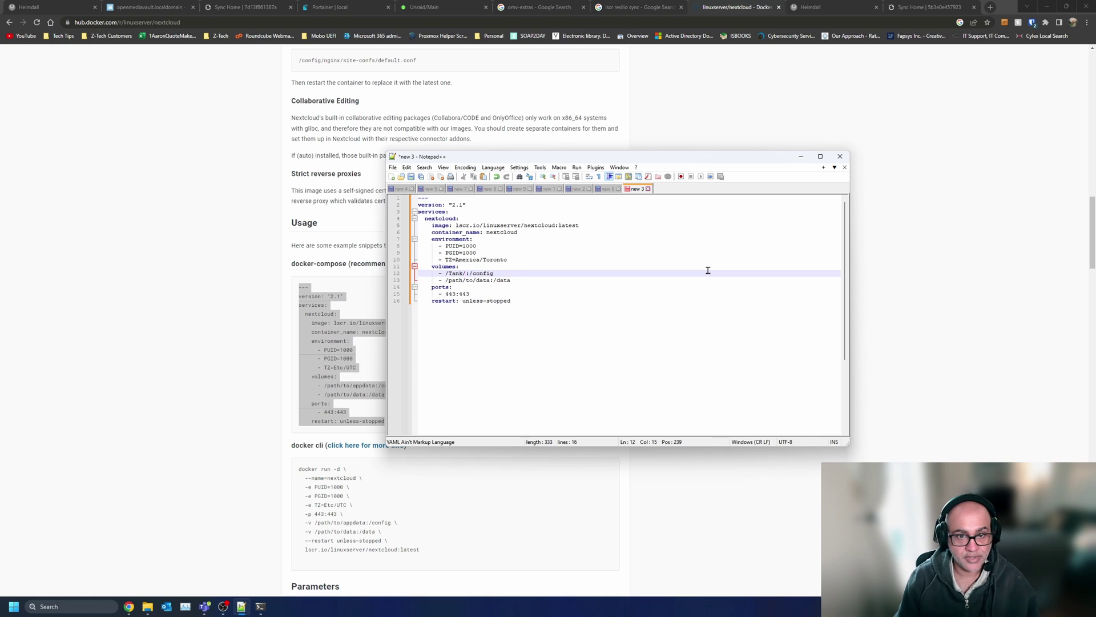
text(/nextcou)
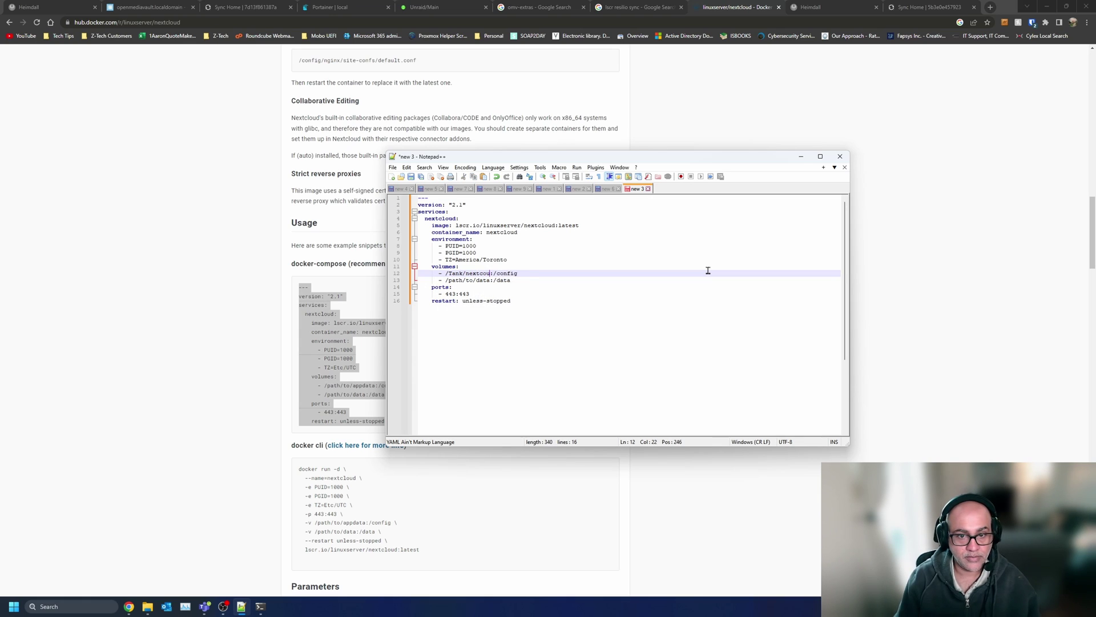
text(l)
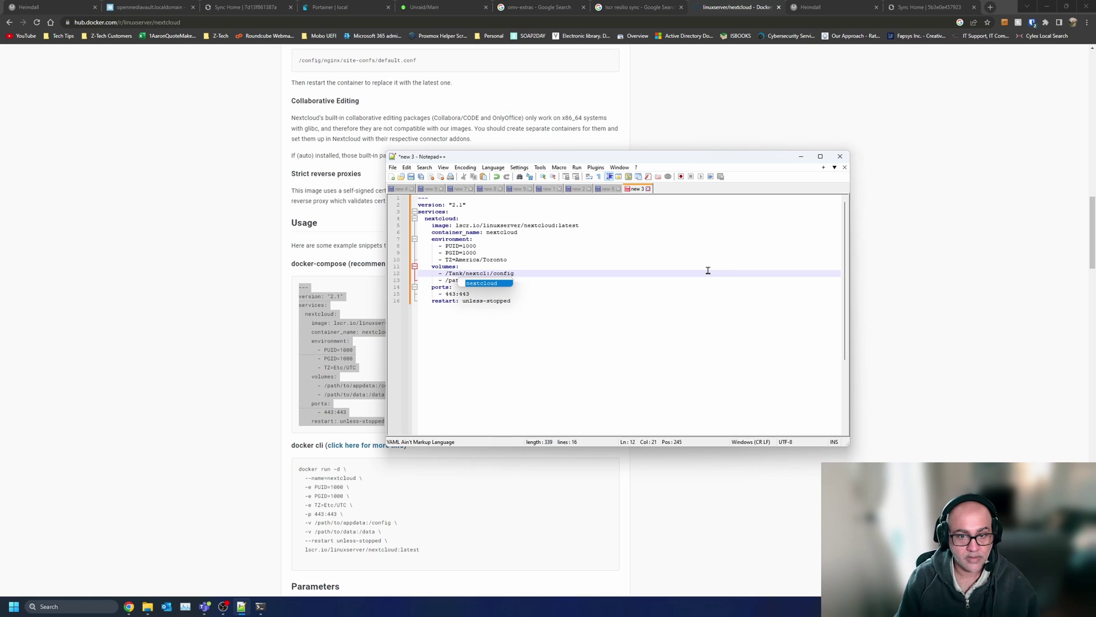
key(Return)
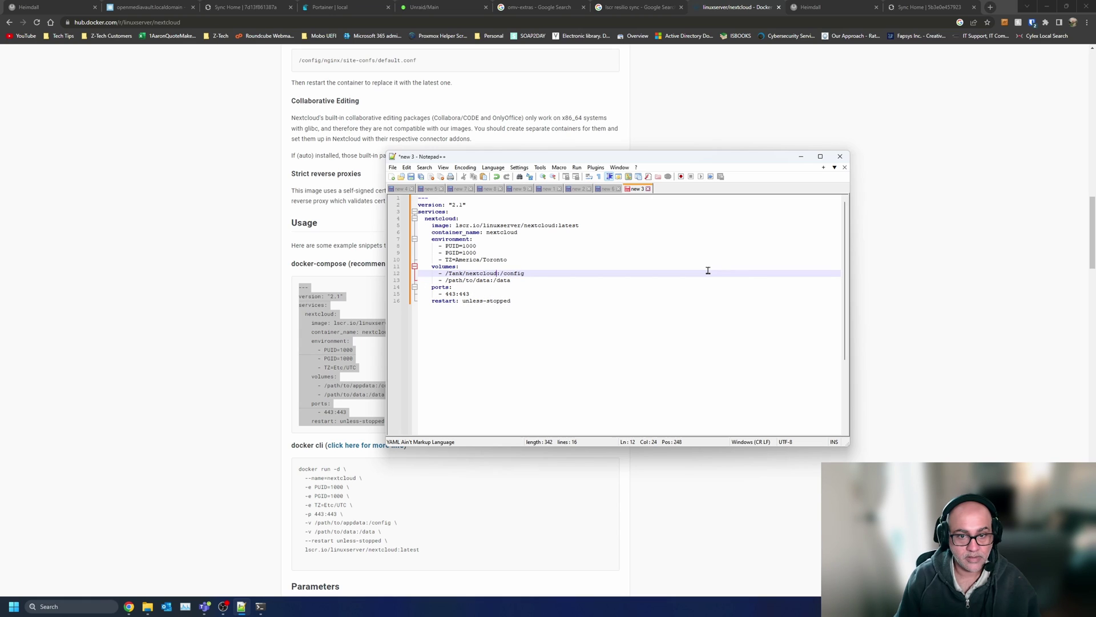
text(/config)
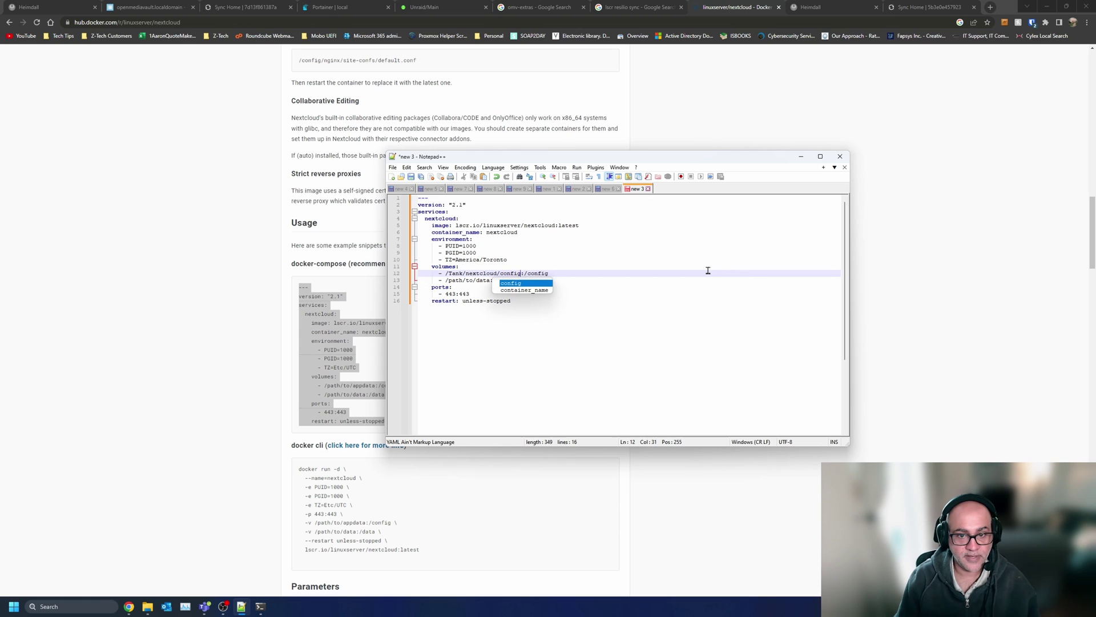
key(Escape)
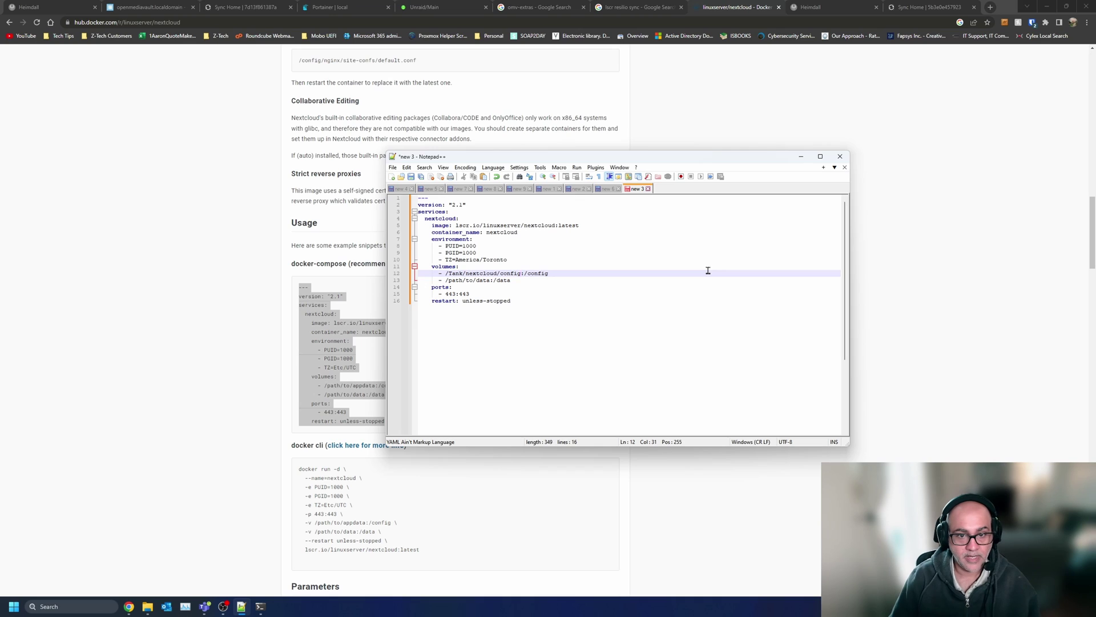
key(shift+Left)
key(shift+Left)
key(shift+Left)
key(shift+Left)
key(shift+Left)
key(shift+Left)
key(shift+Left)
key(shift+Left)
key(shift+Left)
key(shift+Left)
key(shift+Left)
key(shift+Left)
key(shift+Left)
key(shift+Left)
key(shift+Left)
key(shift+Left)
key(shift+Left)
key(shift+Left)
key(shift+Left)
key(shift+Left)
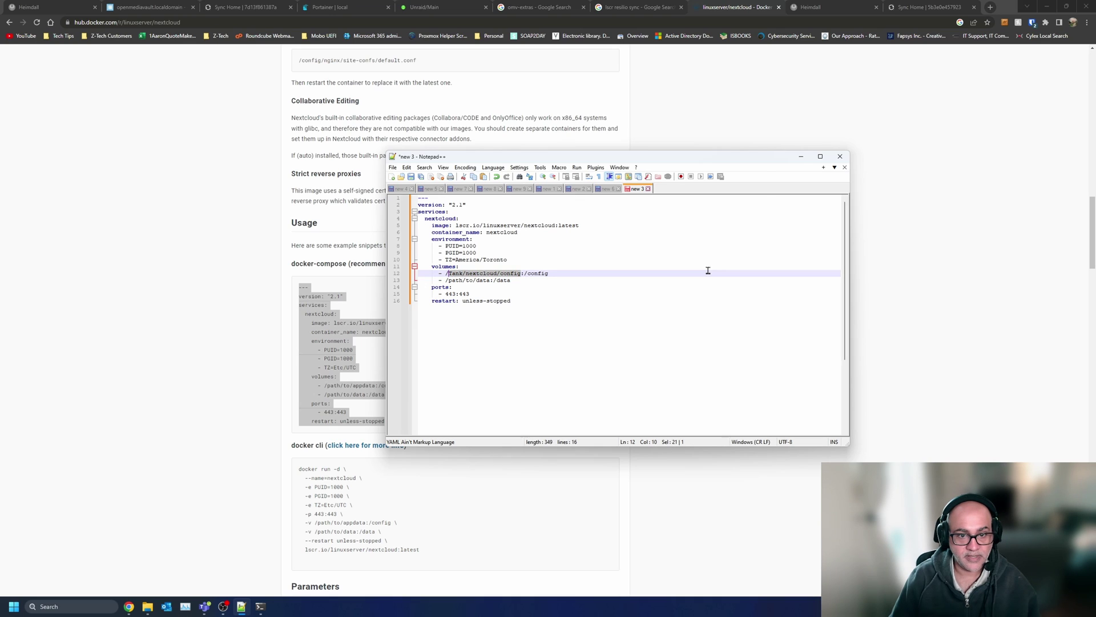
key(shift+Left)
key(ctrl+c)
- Point the data volume at /Tank/nextcloud/data and select the whole compose file
key(Down)
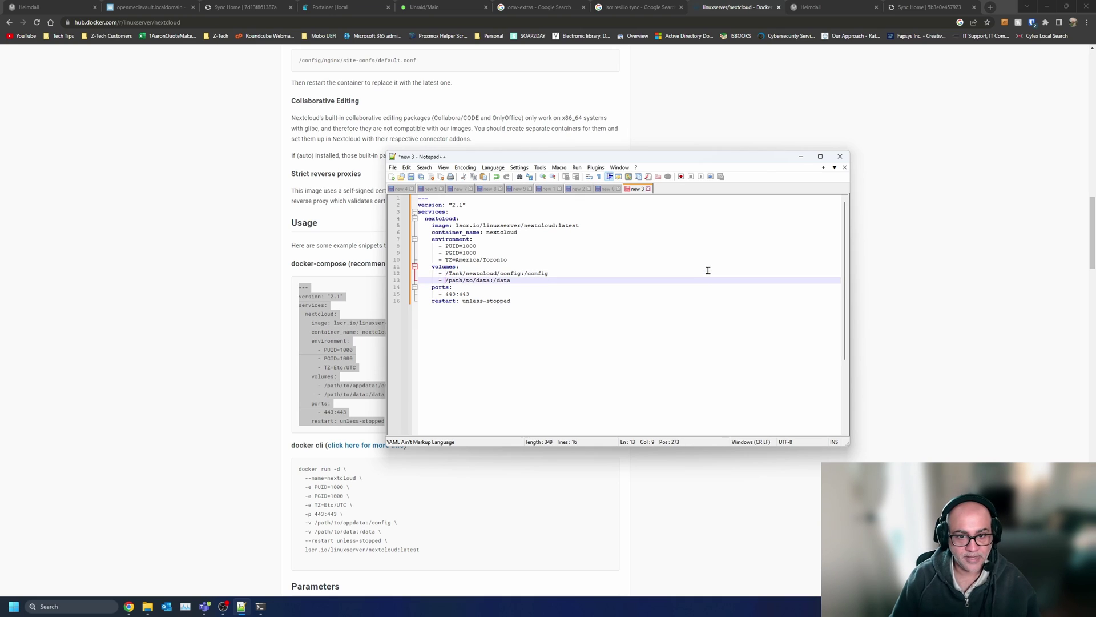
key(shift+Right)
key(shift+Right)
key(shift+Right)
key(shift+Right)
key(shift+Right)
key(shift+Right)
key(shift+Right)
key(shift+Right)
key(shift+Right)
key(shift+Right)
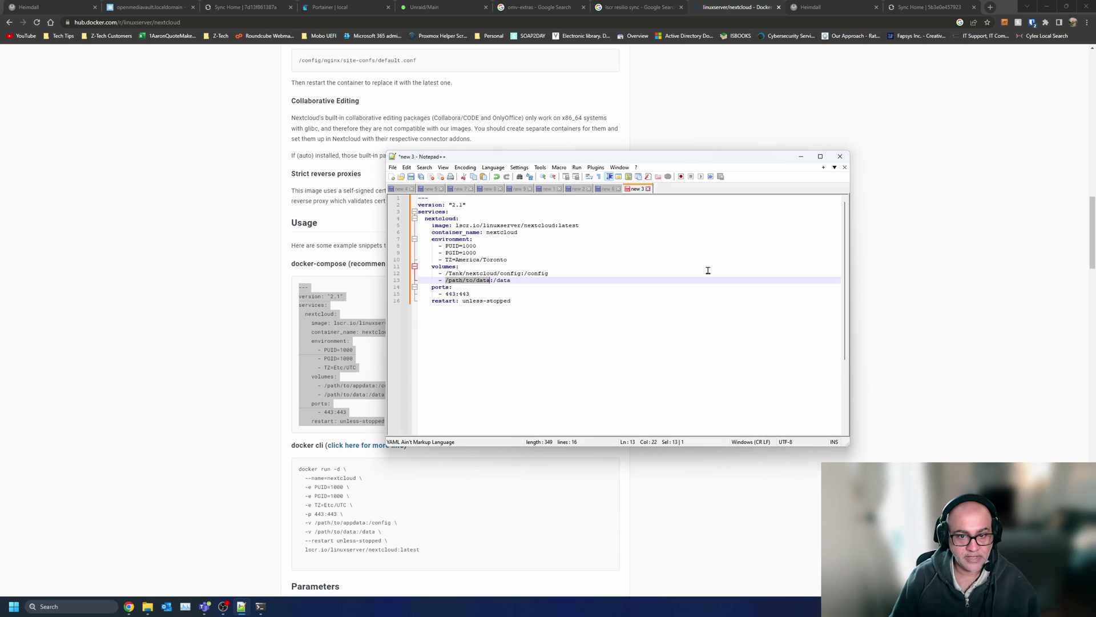
key(ctrl+v)
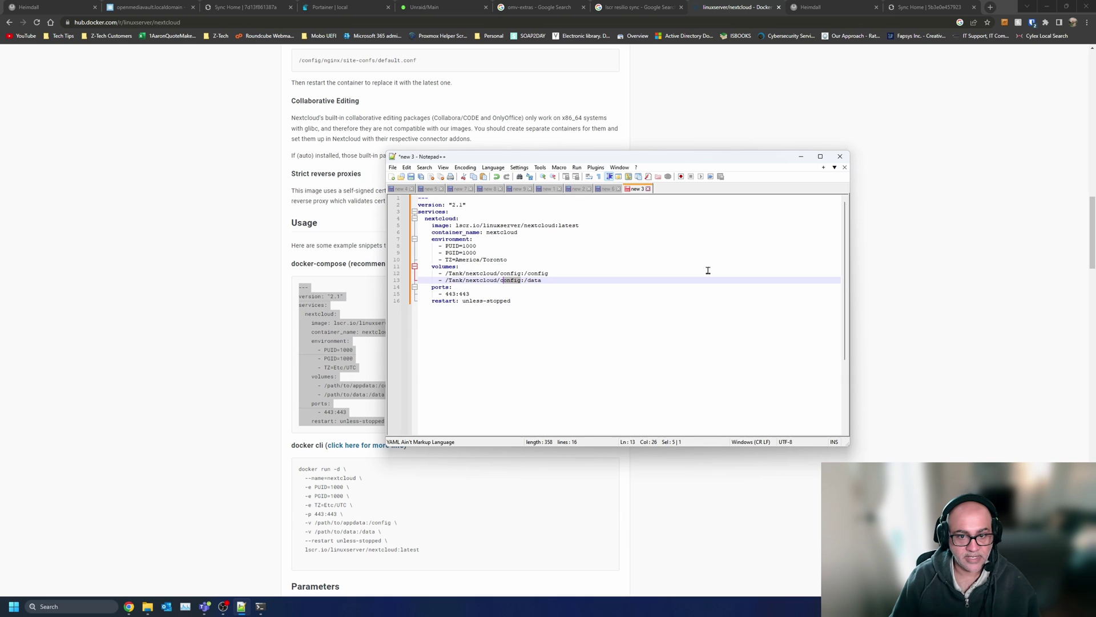
key(shift+Left)
text(da)
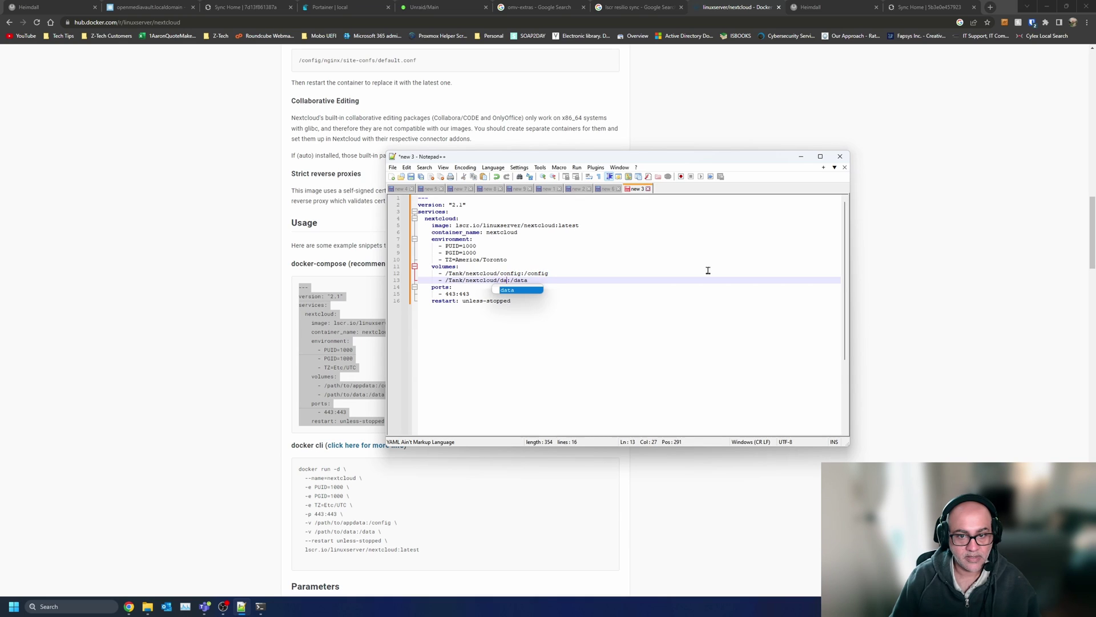
text(ta)
key(Escape)
click(707, 313)
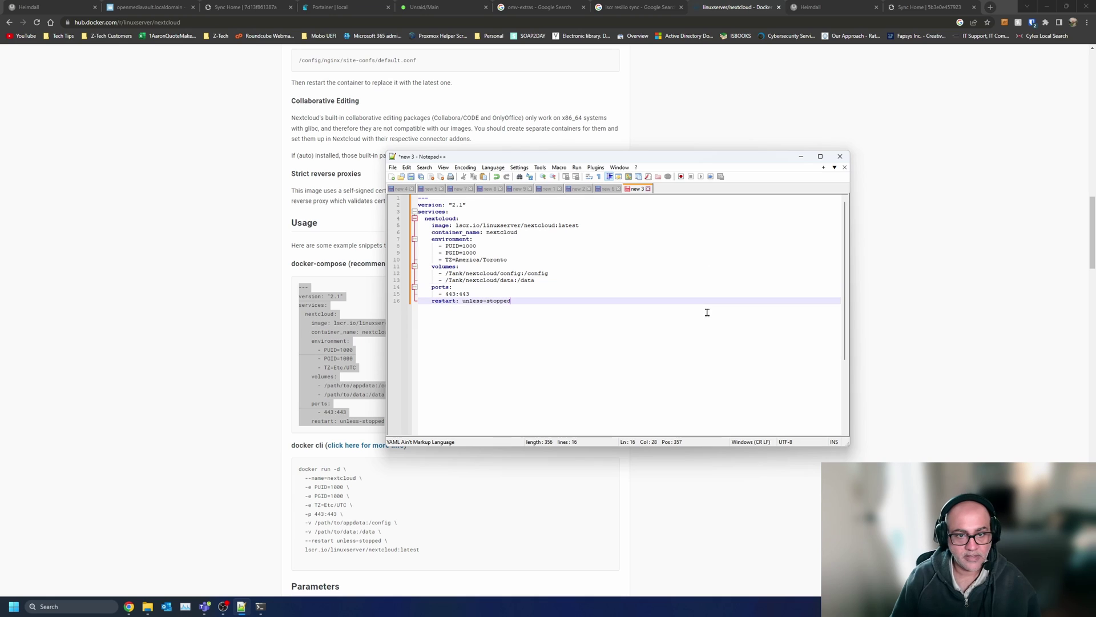
key(ctrl+a)
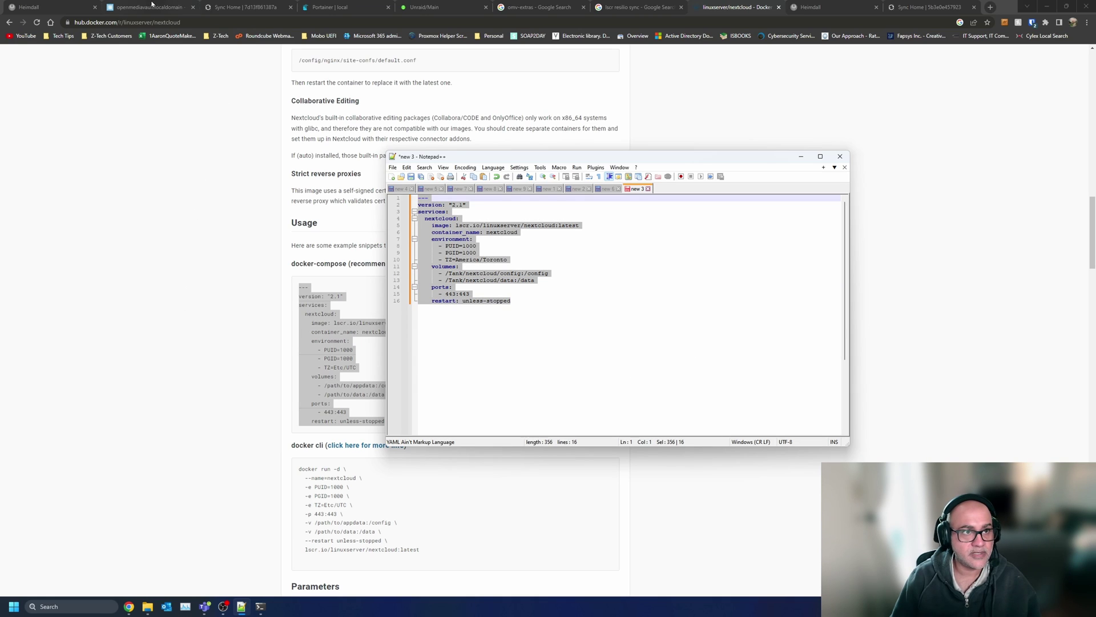
click(152, 6)
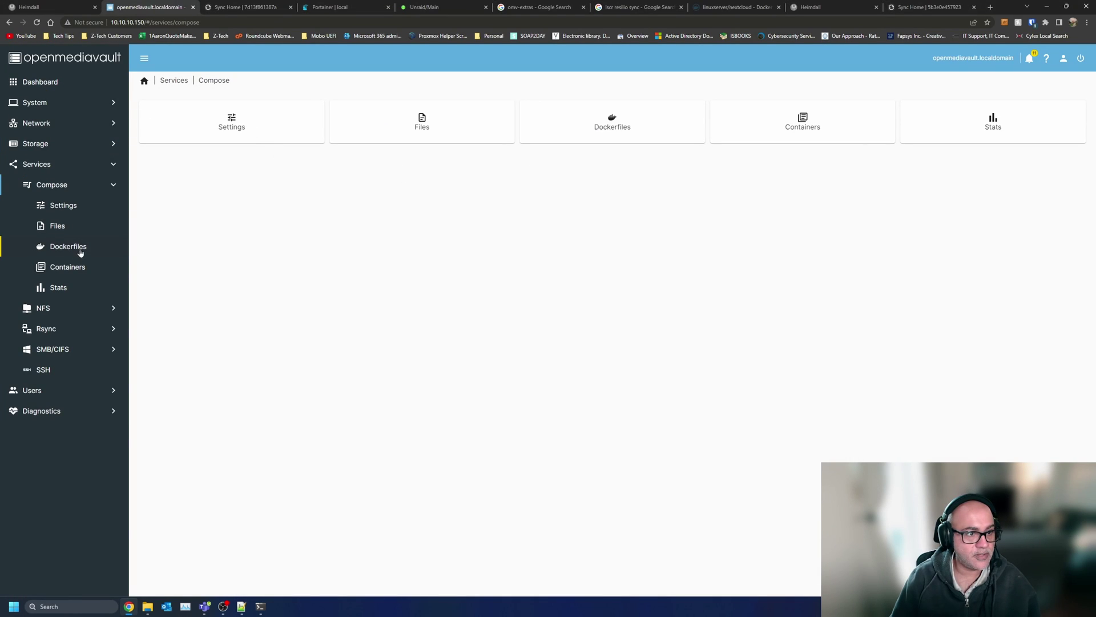
- Add a compose file named nextcloud with the pasted YAML, port changed to 8443, and save it
click(78, 267)
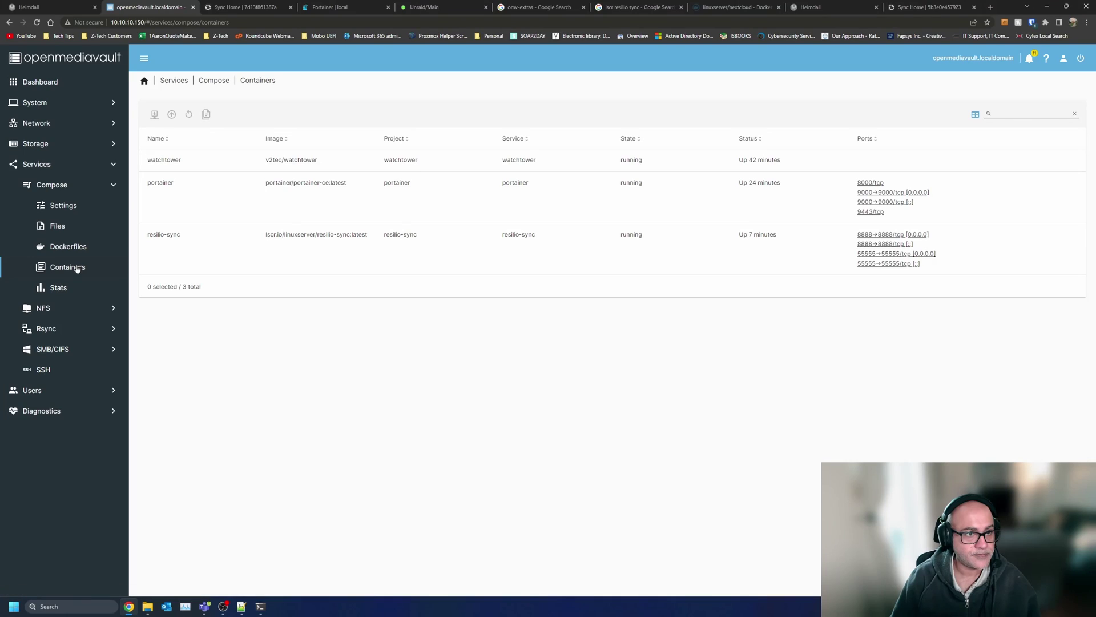
click(68, 206)
click(61, 226)
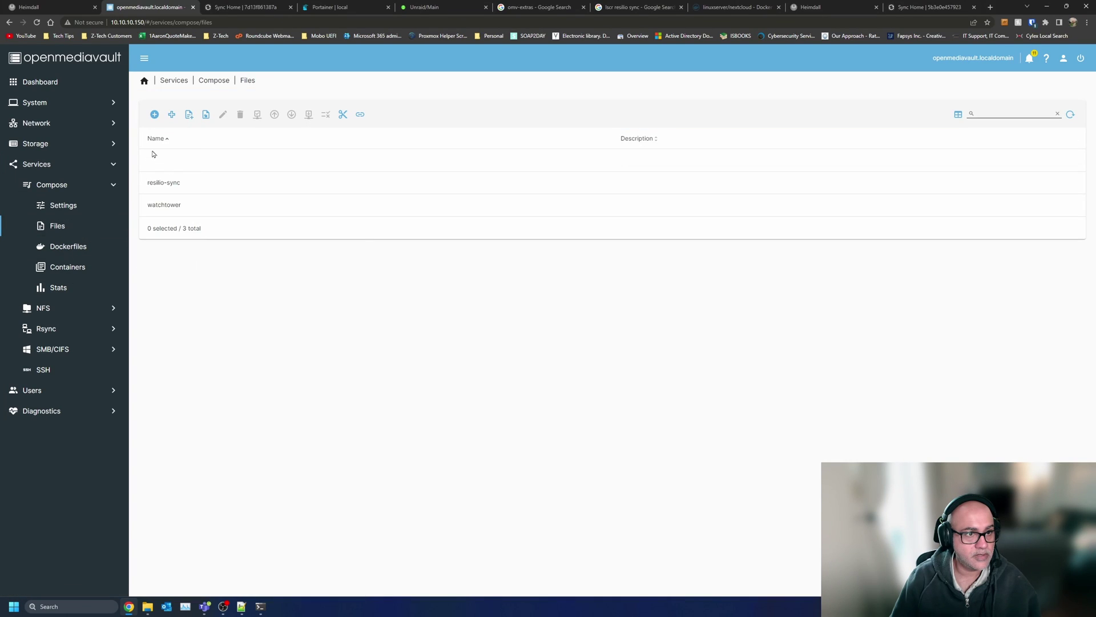
click(156, 116)
click(221, 119)
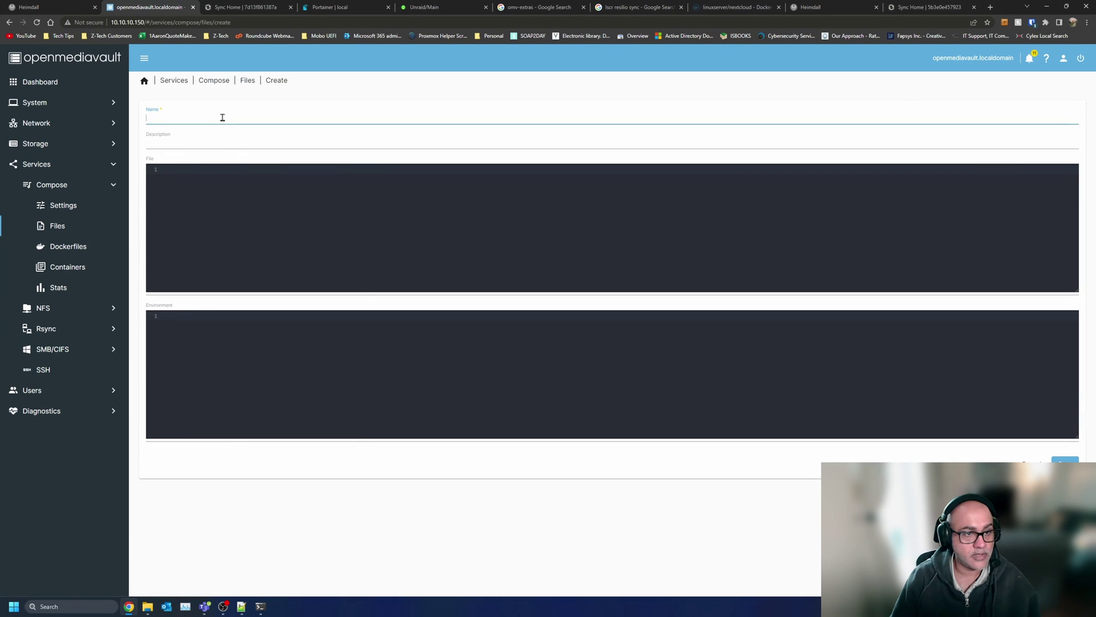
text(nextcloud)
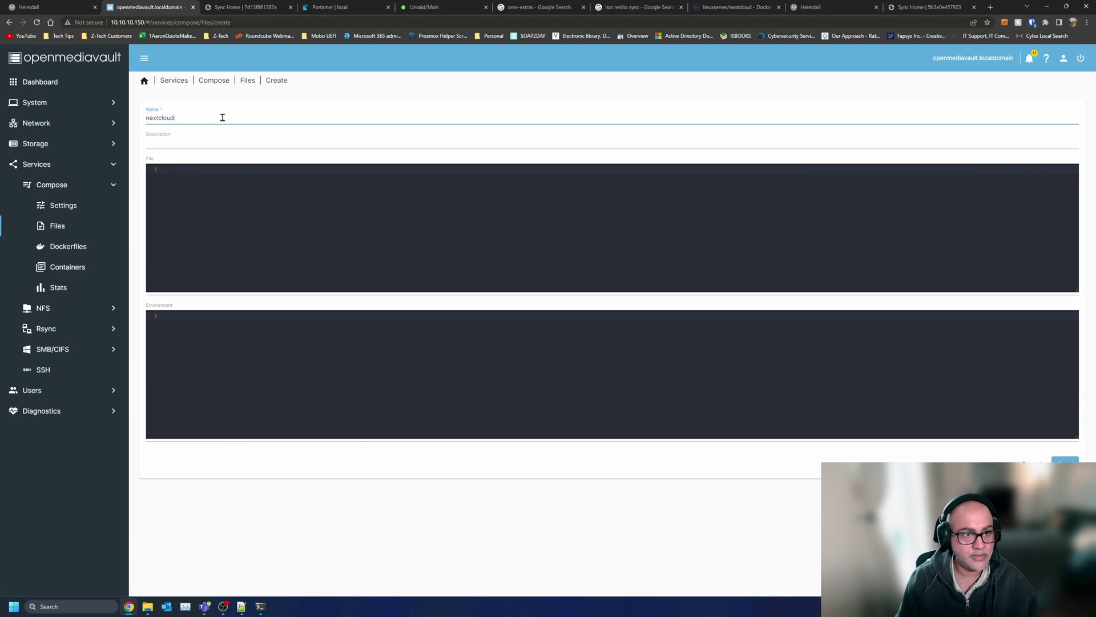
click(235, 216)
text(--- version: "2.1" services:   nextcloud:     image: lscr.io/linuxserver/nextcloud:latest     container_name: nextcloud     environment:       - PUID=1000       - PGID=1000       - TZ=America/Toronto     volumes:       - /Tank/nextcloud/config:/config       - /Tank/nextcloud/data:/data     ports:       - 443:443     restart: unless-stopped)
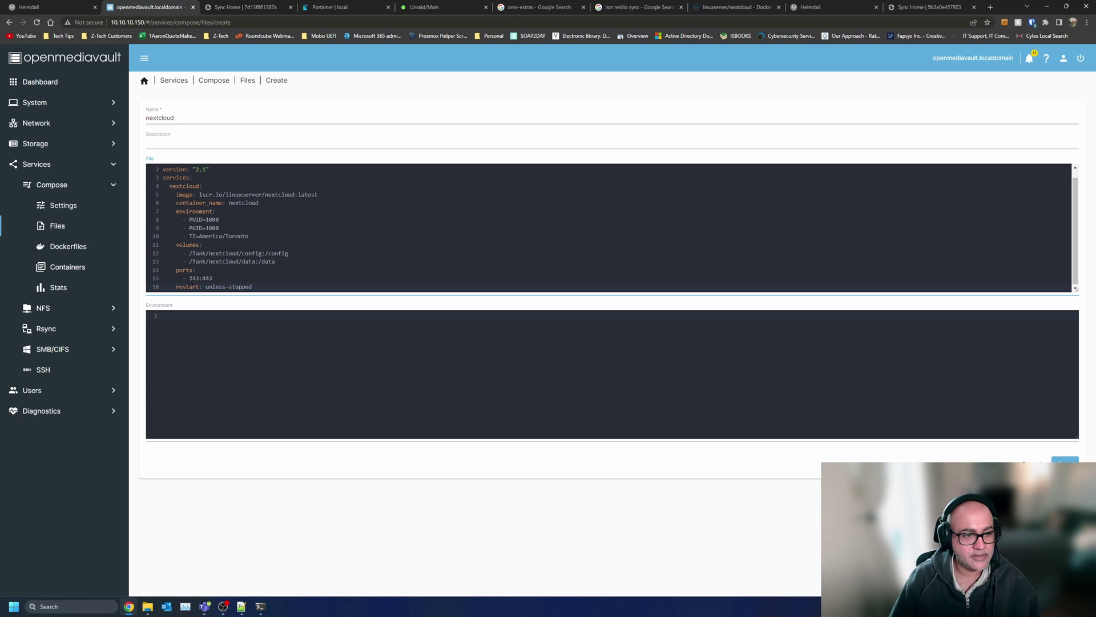
text(8)
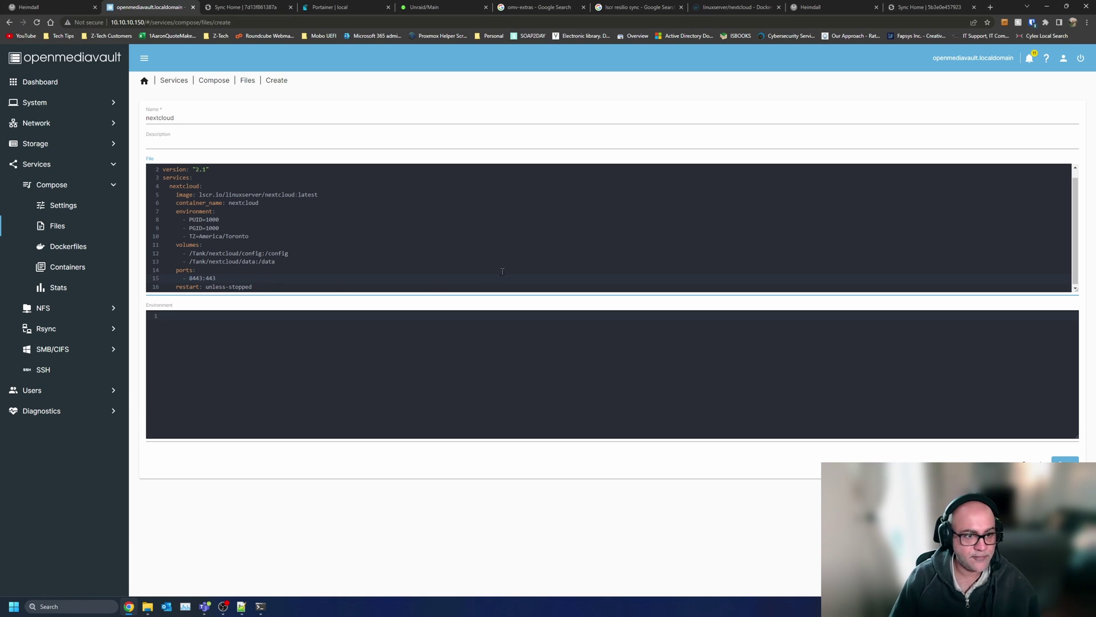
click(1065, 461)
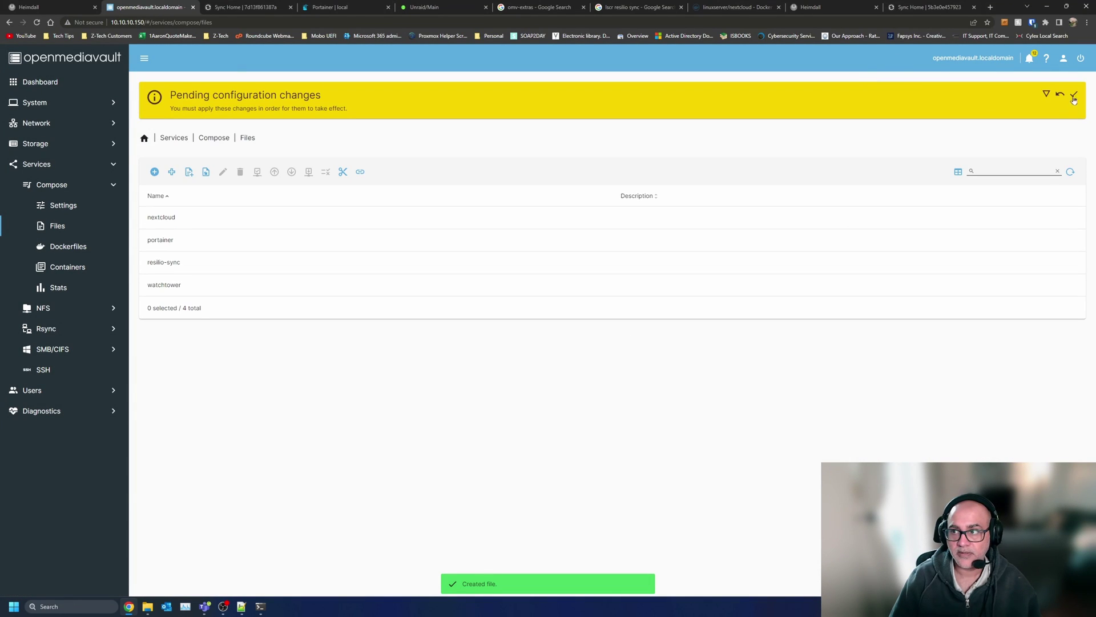
- Apply the pending configuration changes and bring the nextcloud container up
click(1074, 96)
click(611, 342)
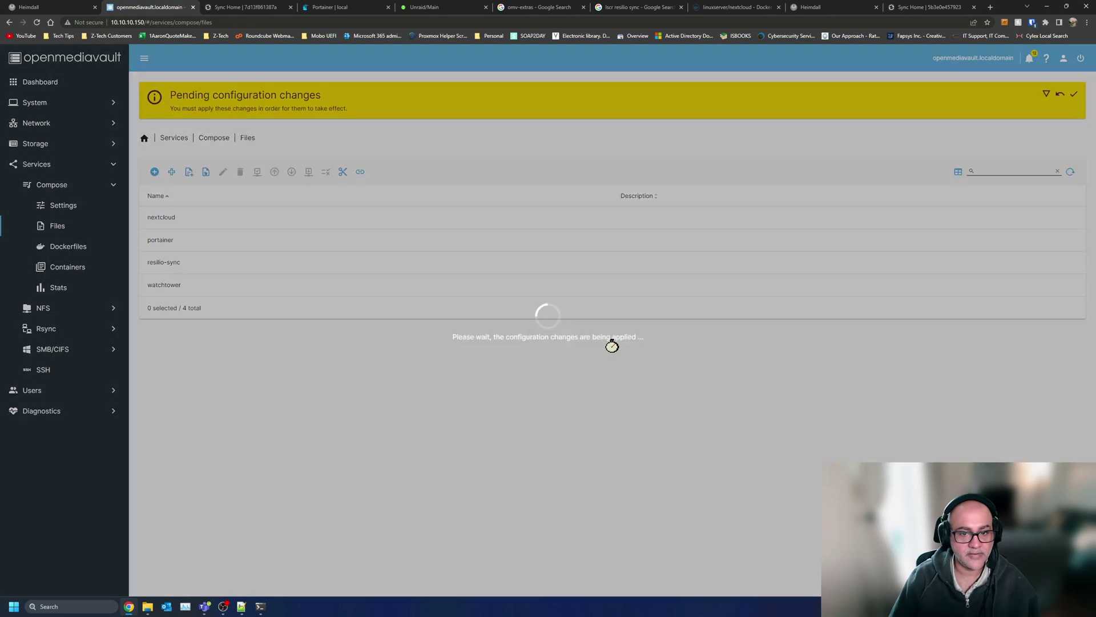
mouse_move(213, 602)
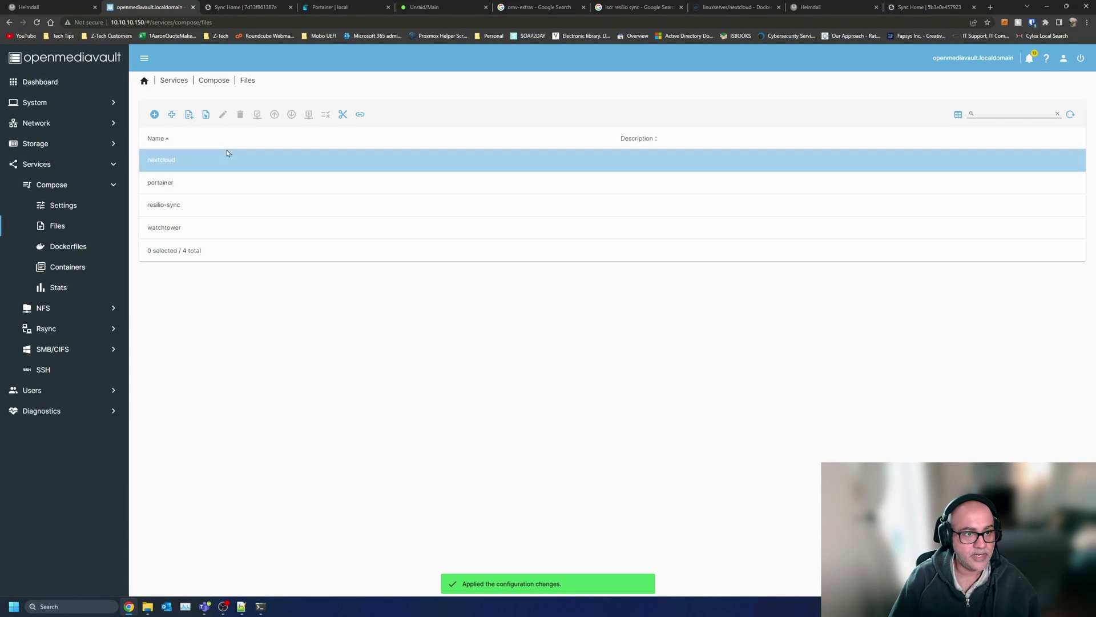
click(223, 160)
click(274, 115)
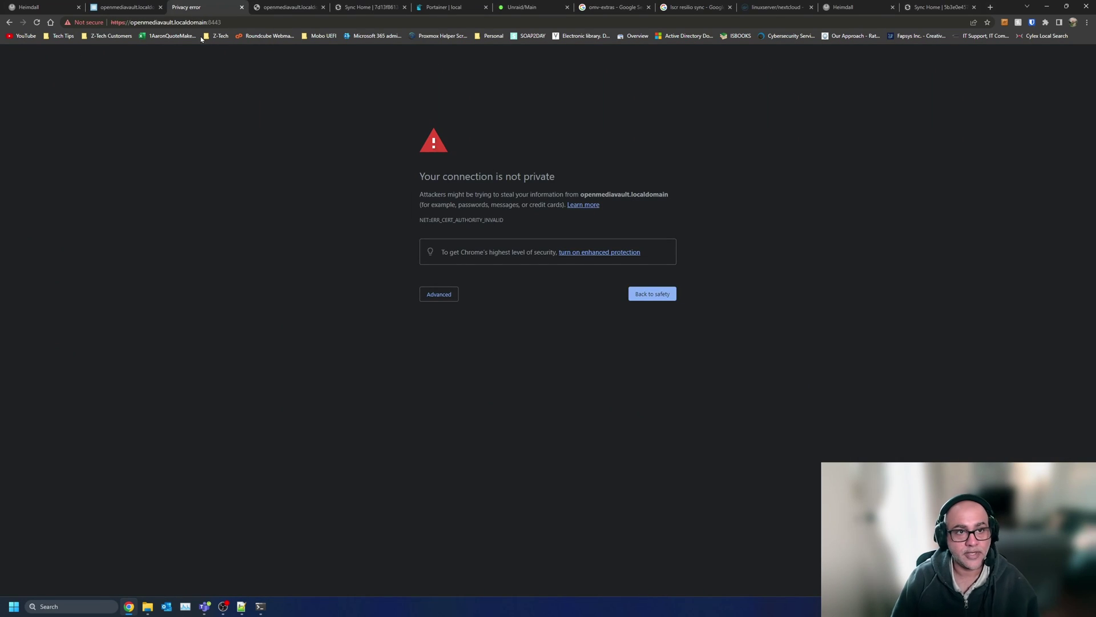
- Bypass the certificate warning and choose MySQL/MariaDB in Nextcloud's storage and database setup
click(441, 294)
click(477, 361)
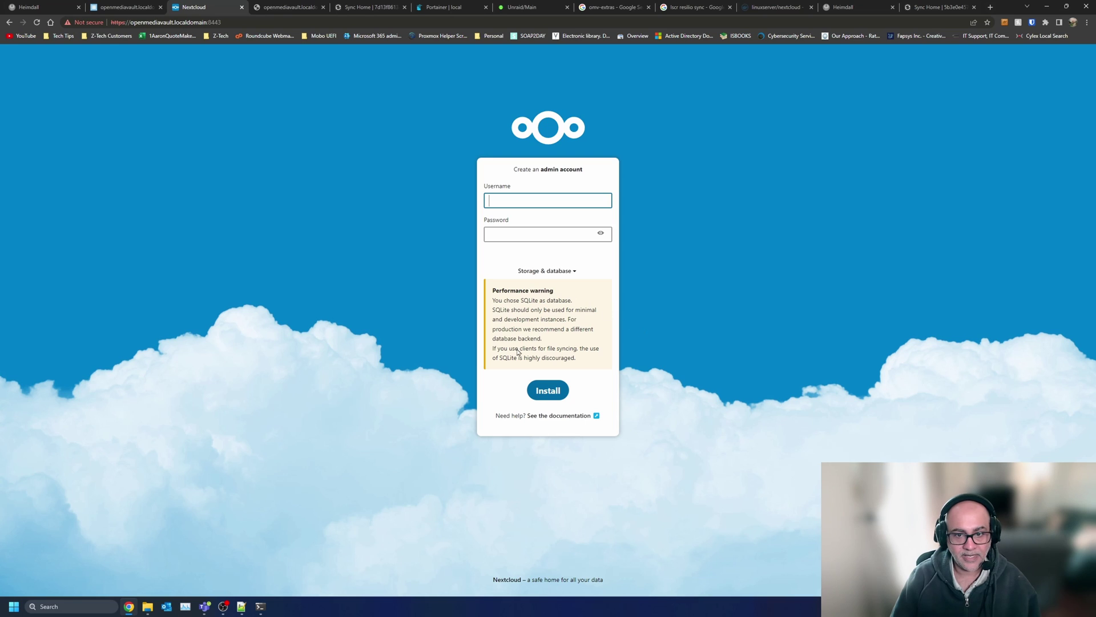
click(568, 273)
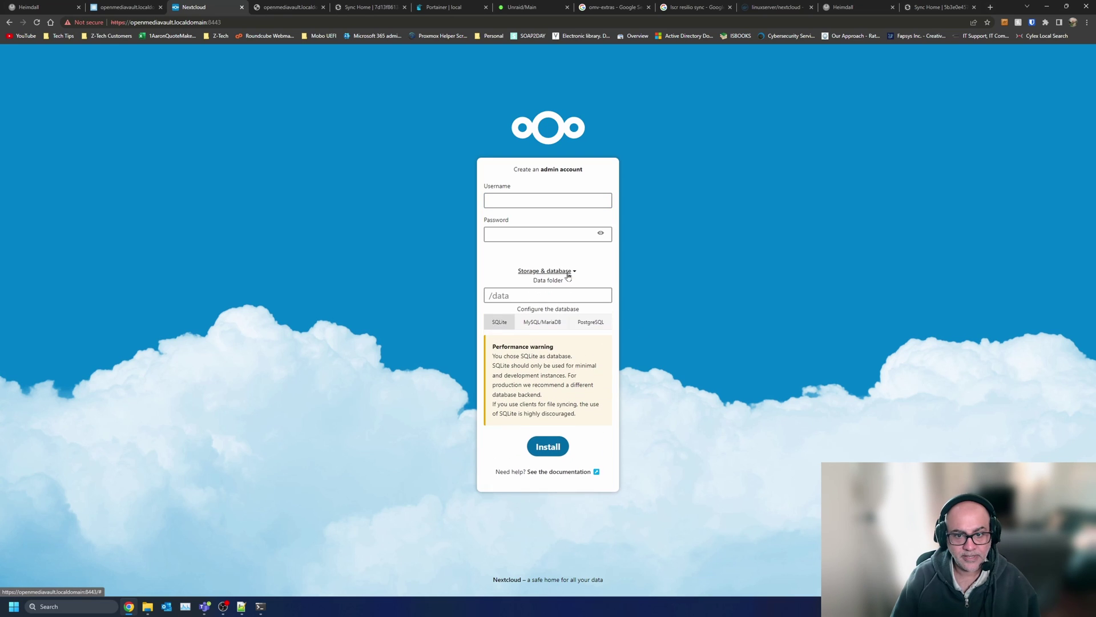
click(548, 330)
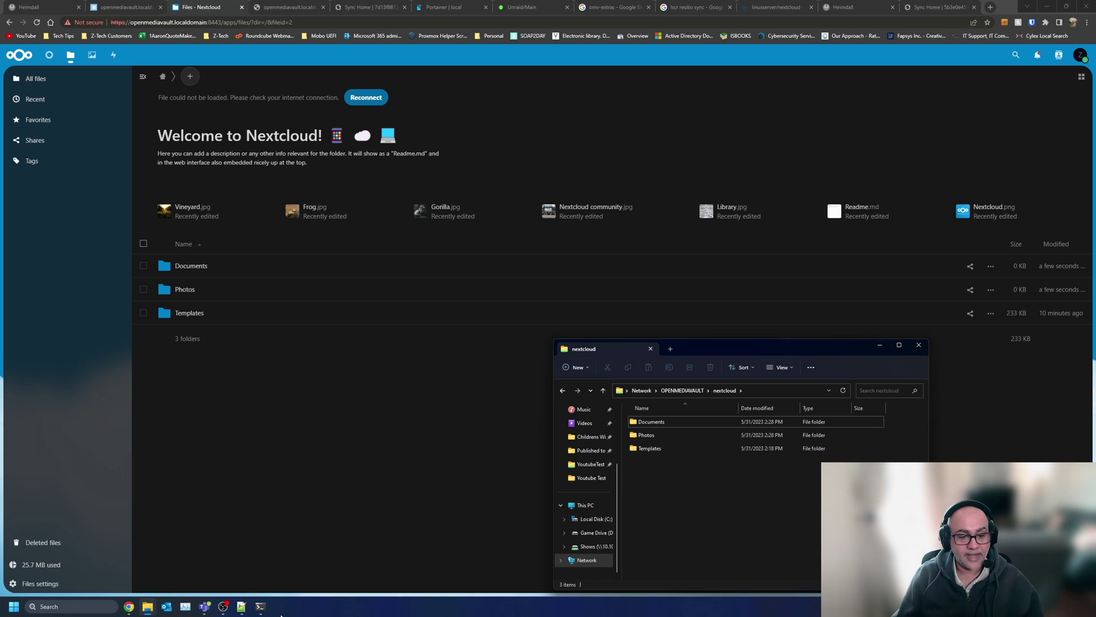
- Check htop in the terminal, then return to the nextcloud shared folder editor
click(261, 607)
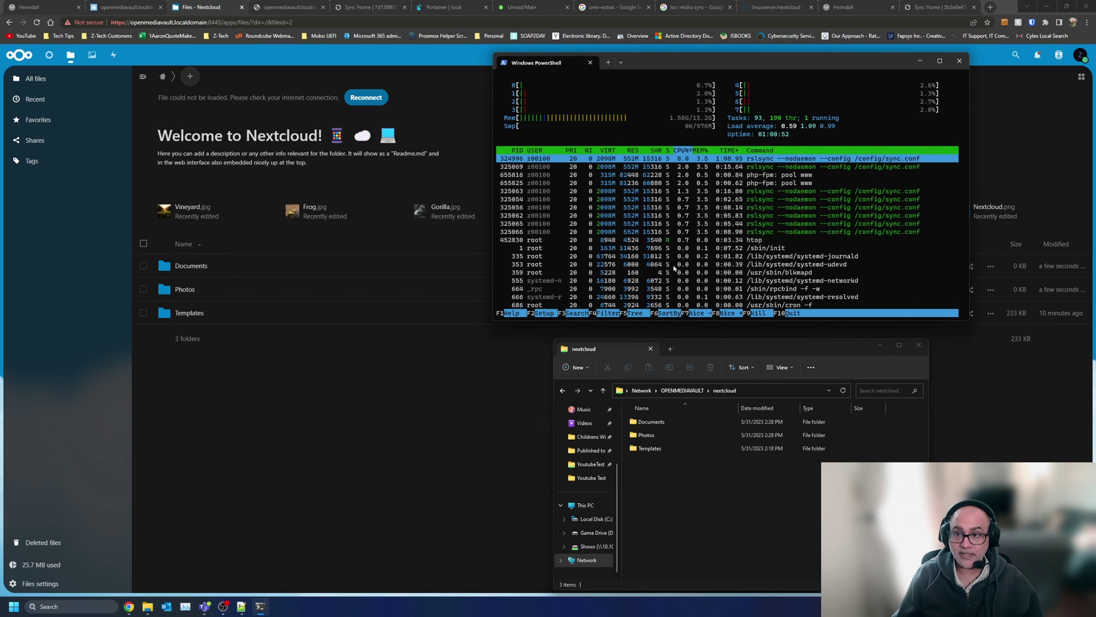
click(247, 4)
click(114, 5)
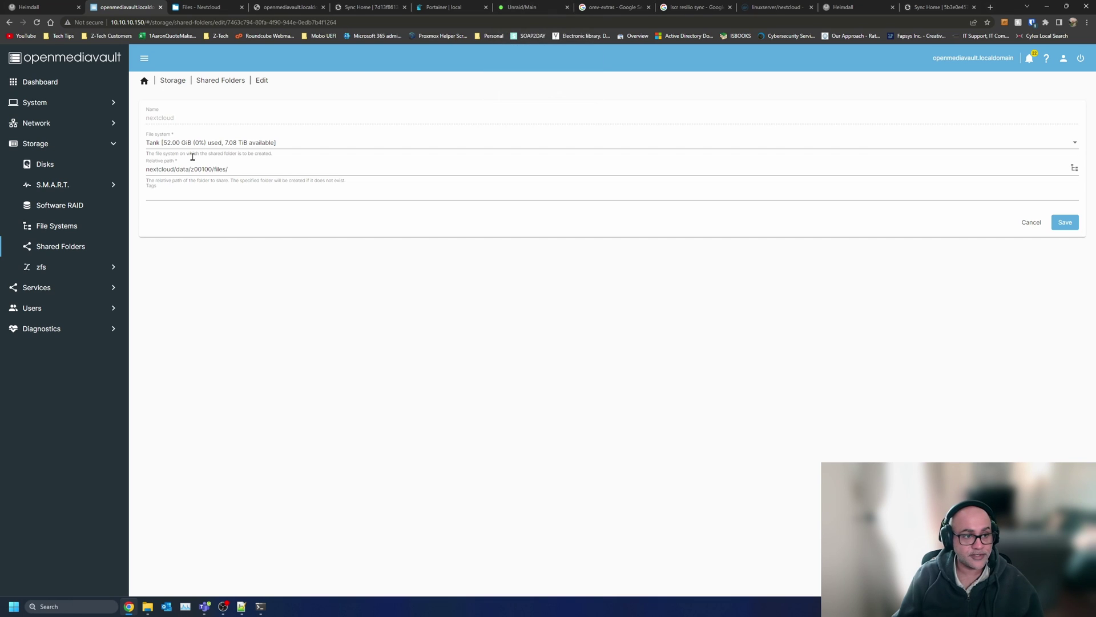
- Discard the shared folder edits, view S.M.A.R.T. Devices, then open the Dashboard
click(52, 184)
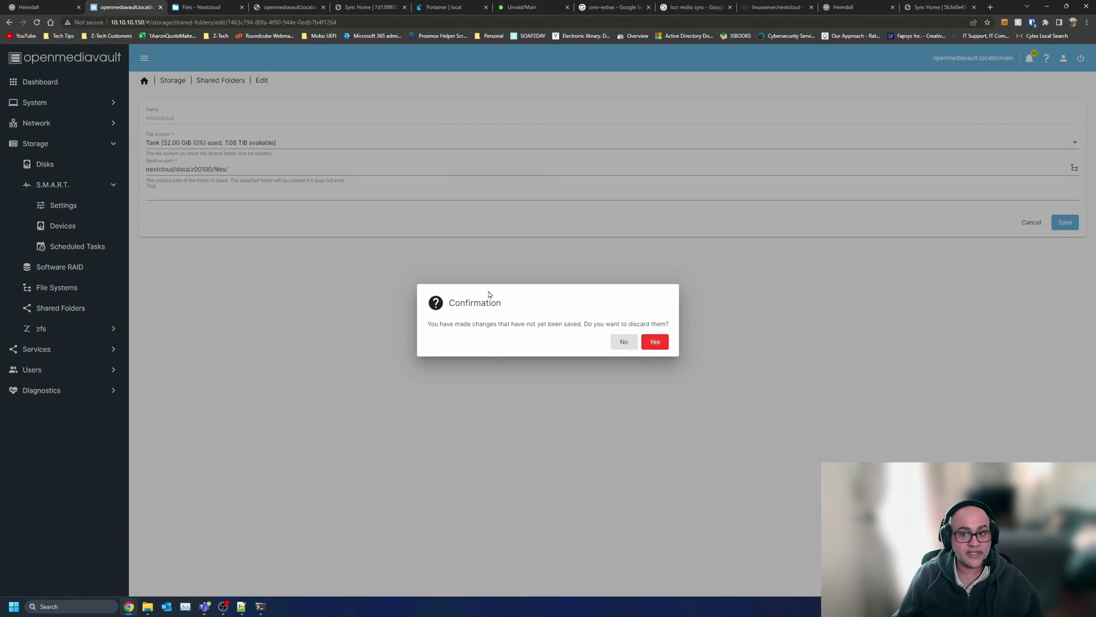
click(655, 343)
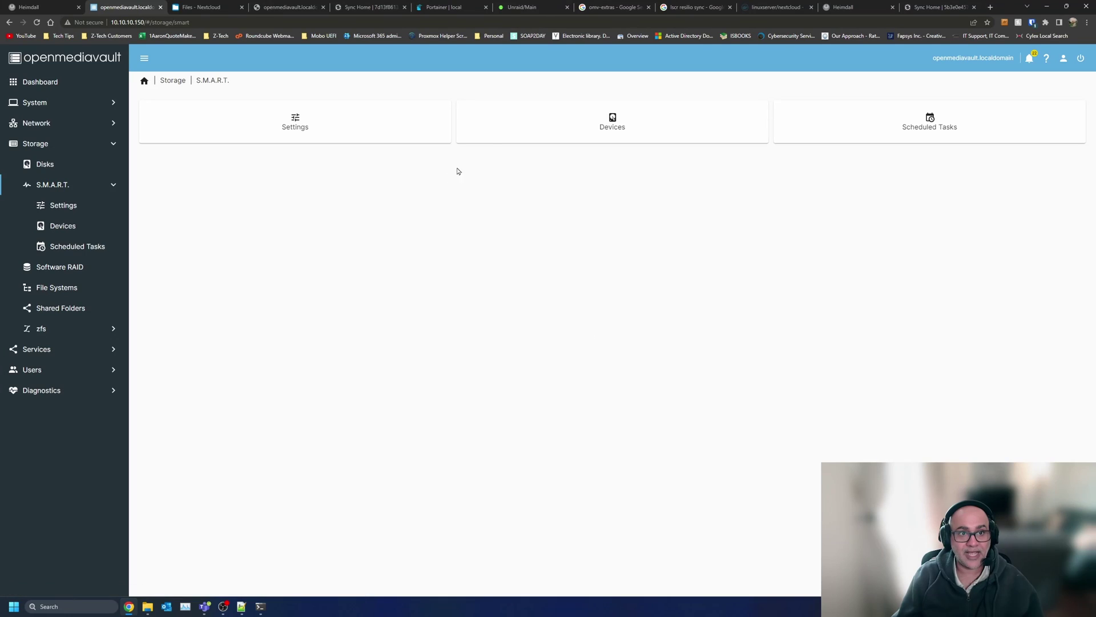
click(616, 117)
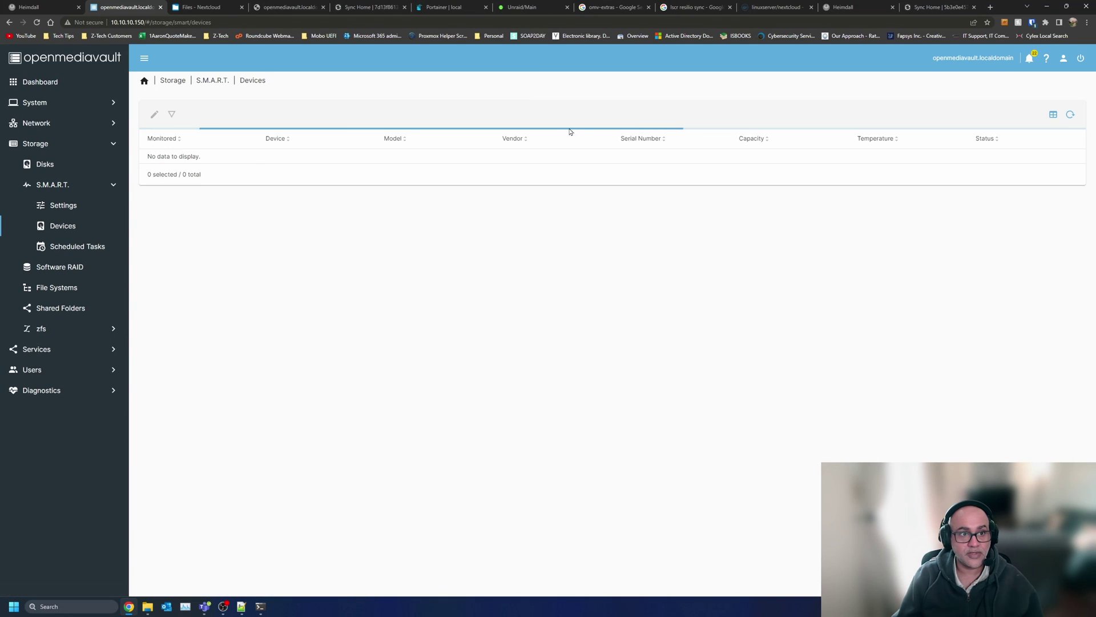
click(144, 81)
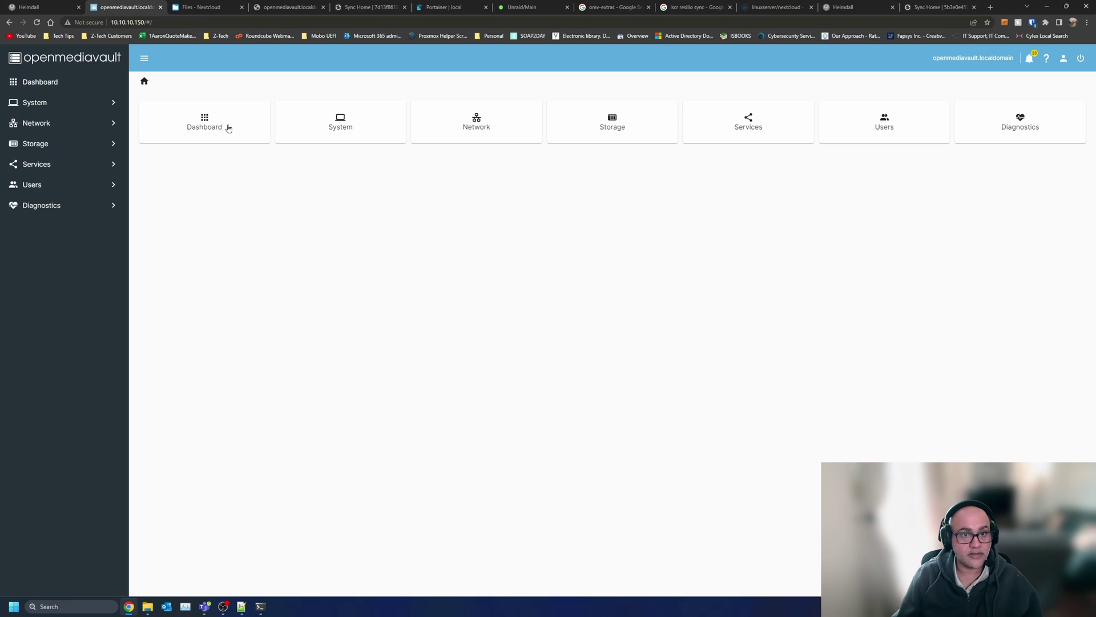
click(54, 87)
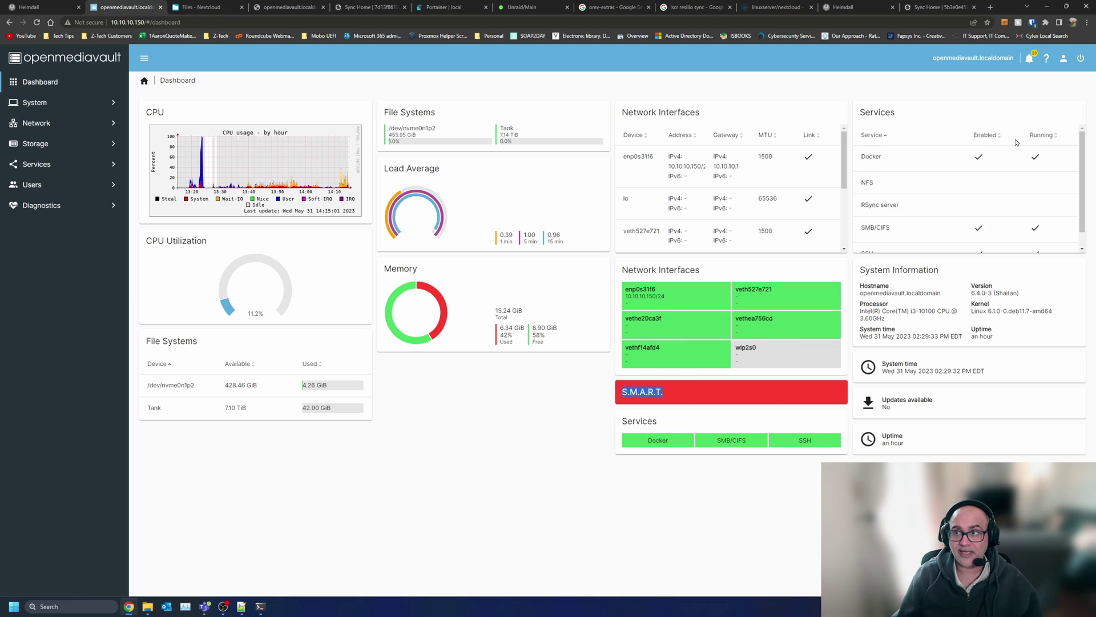
- Clear all notifications, then open the system settings overview
click(1031, 62)
click(955, 60)
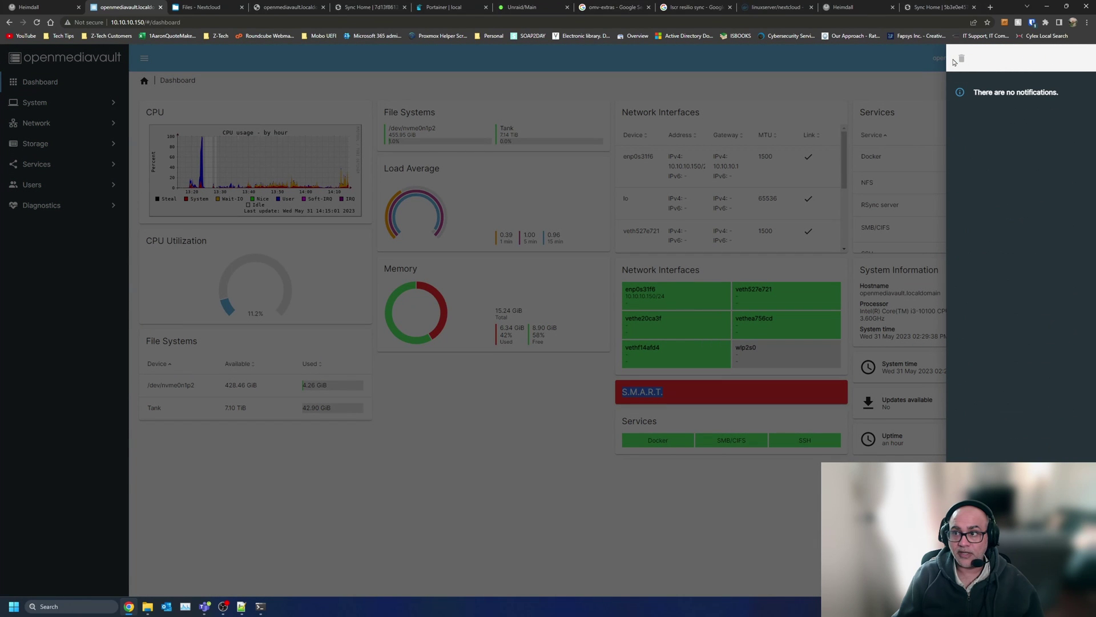
click(443, 470)
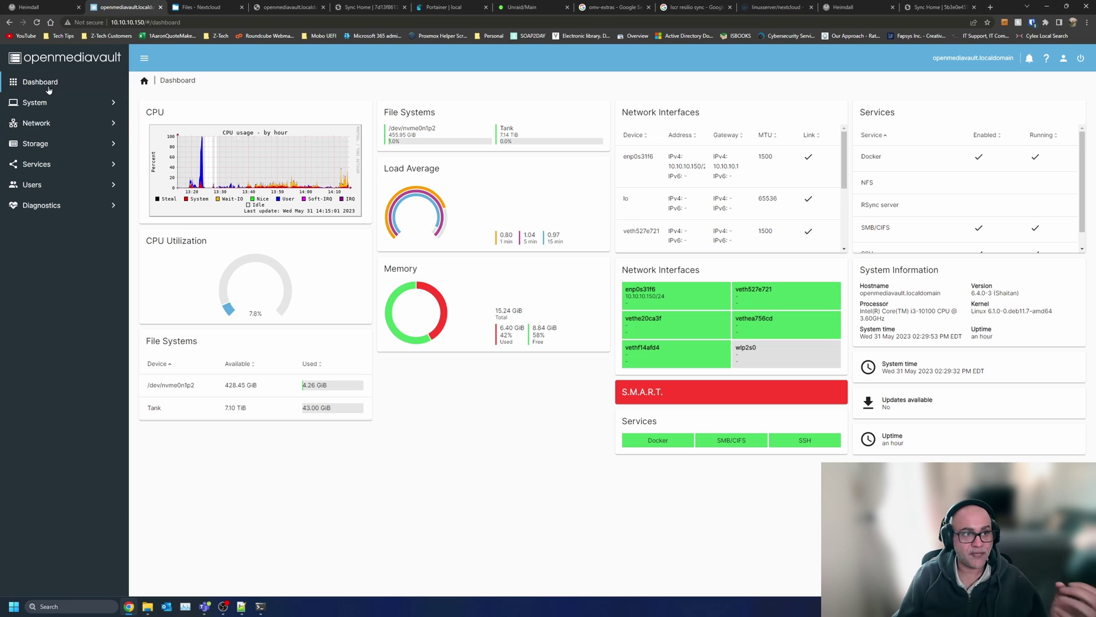
click(60, 103)
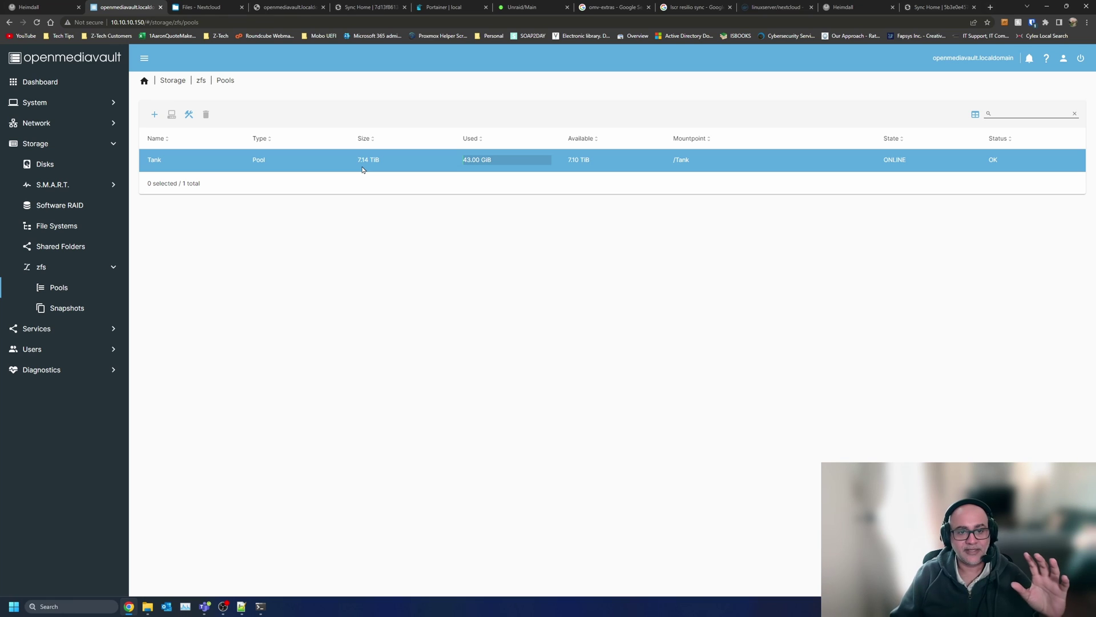
- Check htop in the terminal, then open Storage > Shared Folders in OpenMediaVault
click(261, 606)
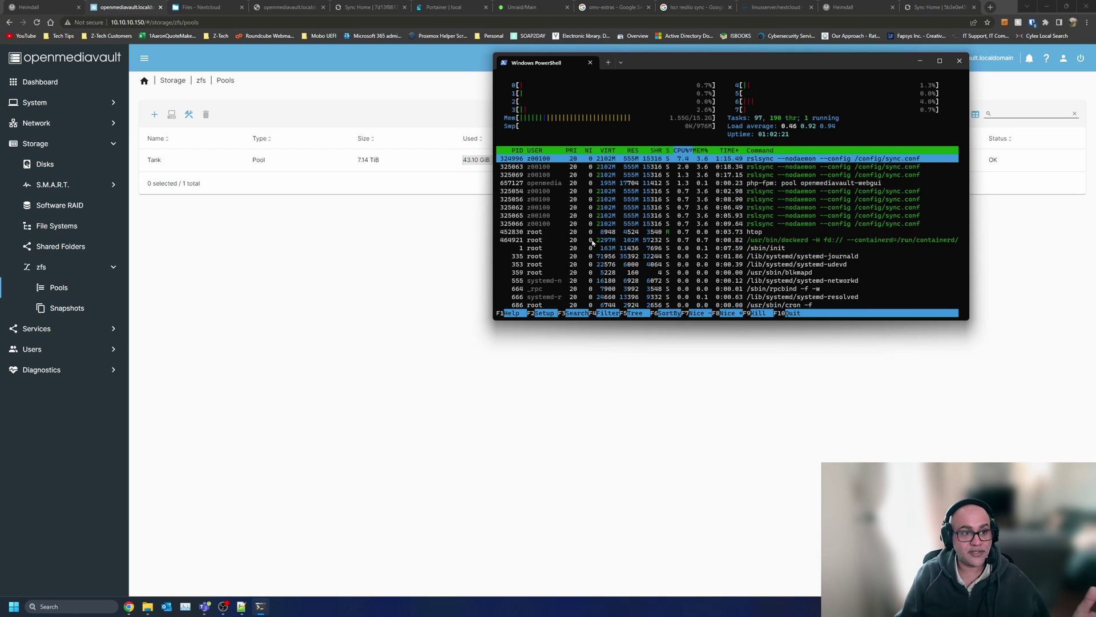
click(86, 293)
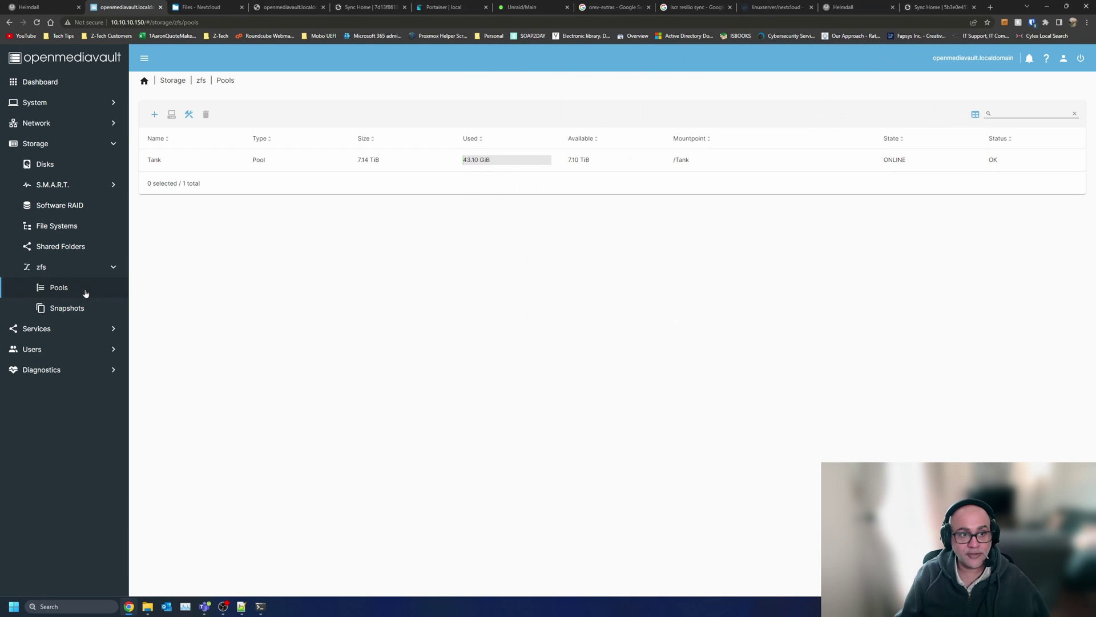
click(55, 248)
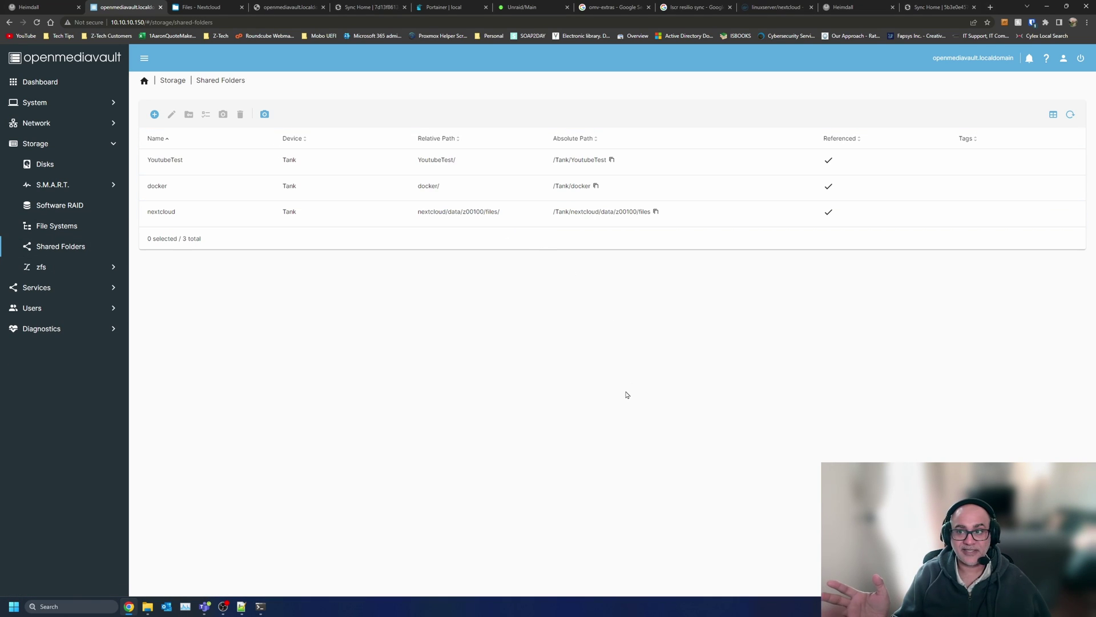
- Inspect the docker folder's ACL, then the YoutubeTest folder's ACL and share permissions
double_click(179, 185)
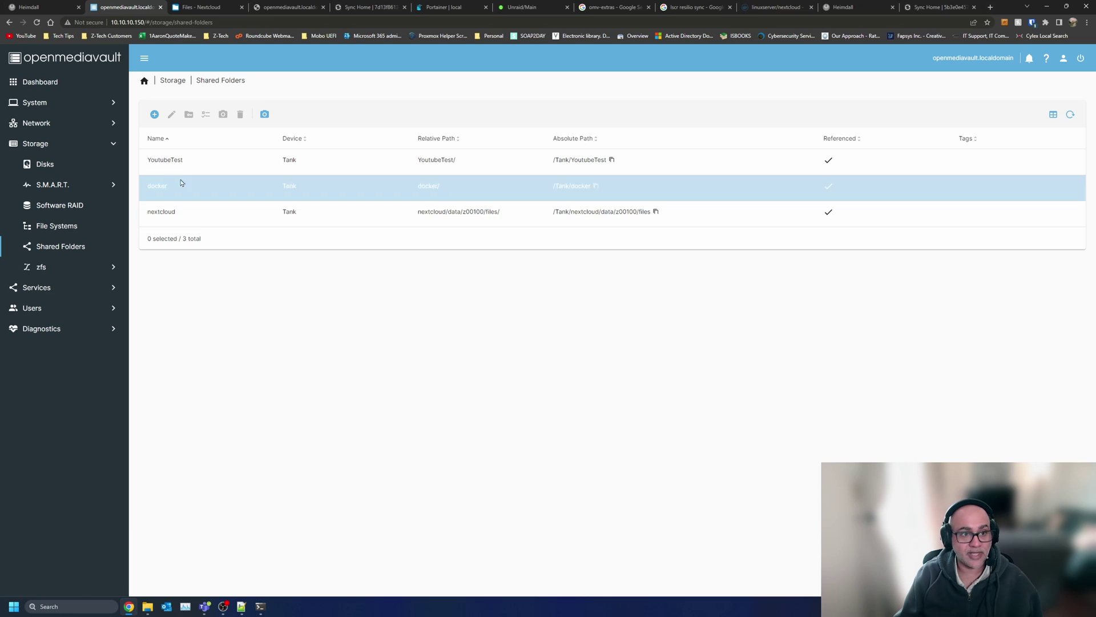
key(alt+Left)
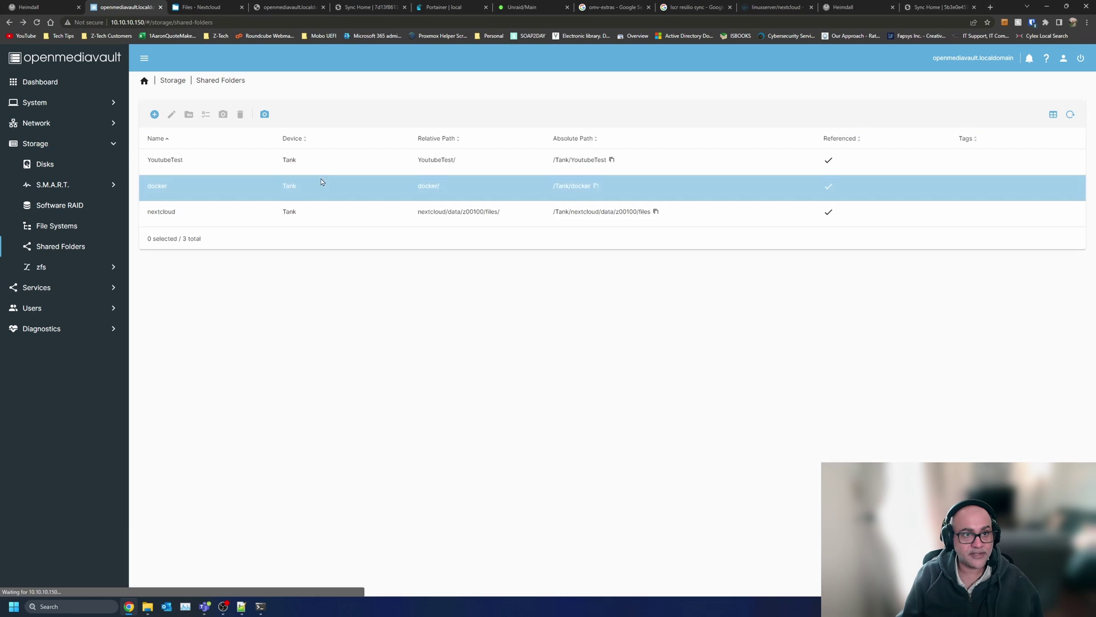
click(179, 160)
click(206, 116)
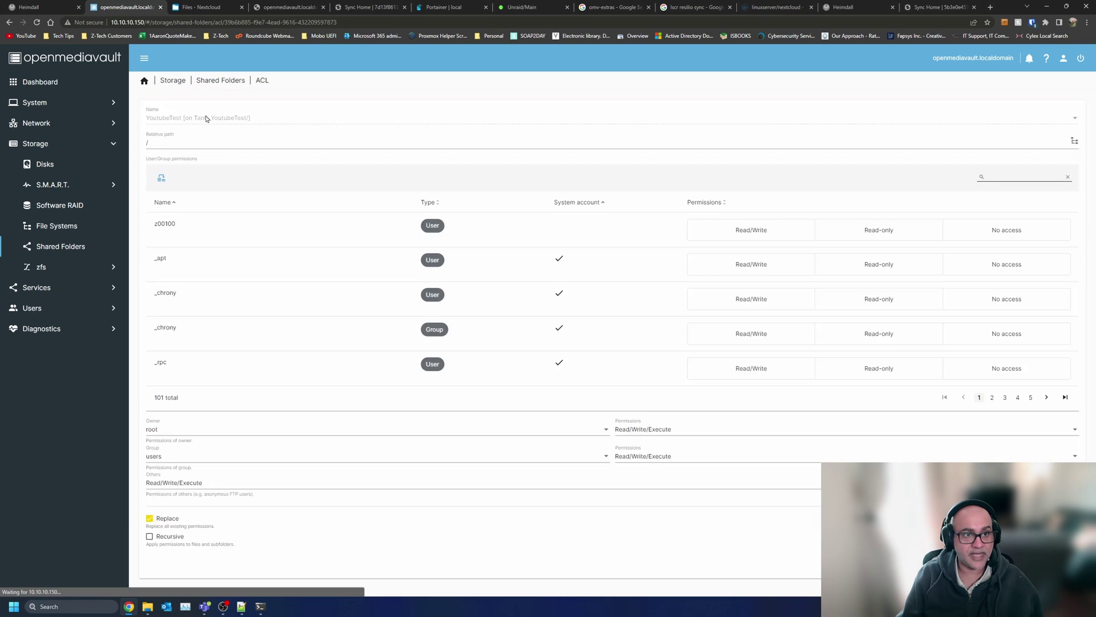
key(alt+Left)
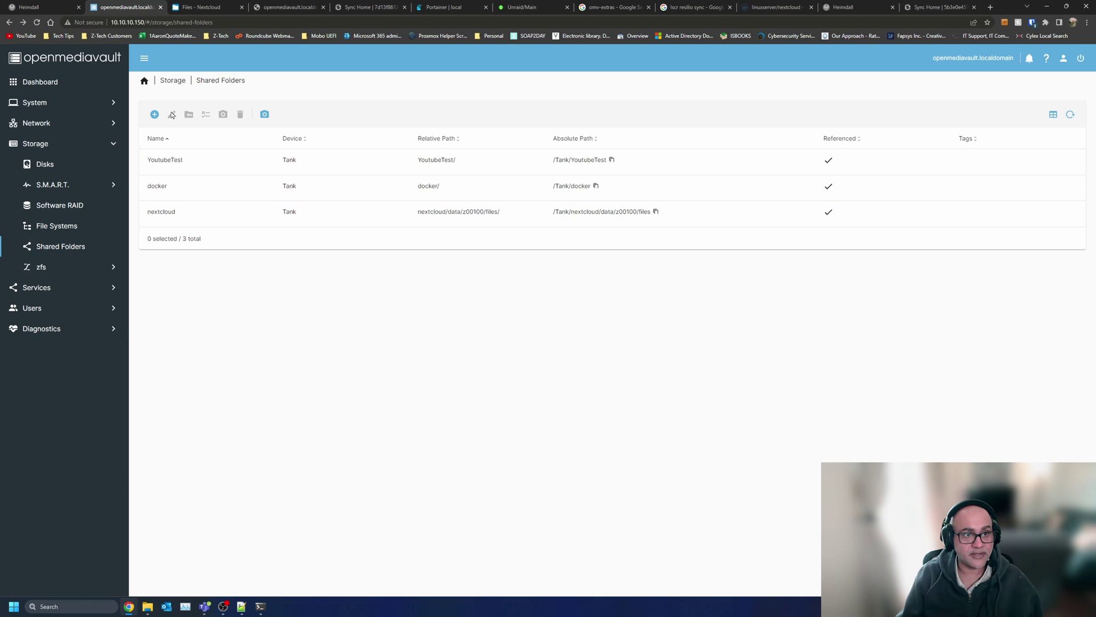
click(183, 162)
click(187, 115)
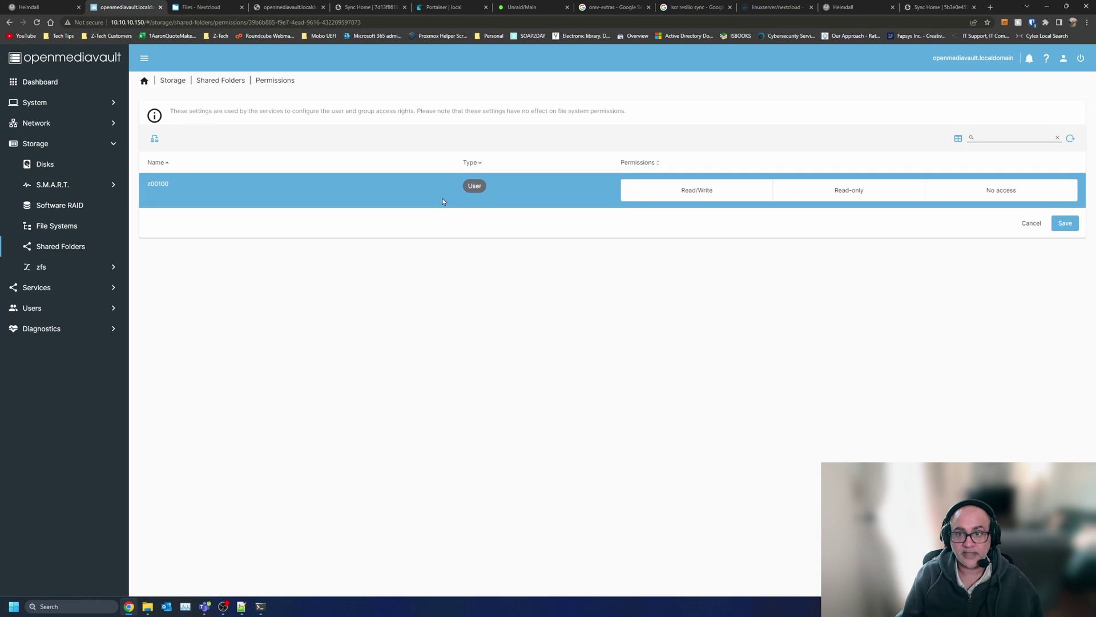
key(alt+Left)
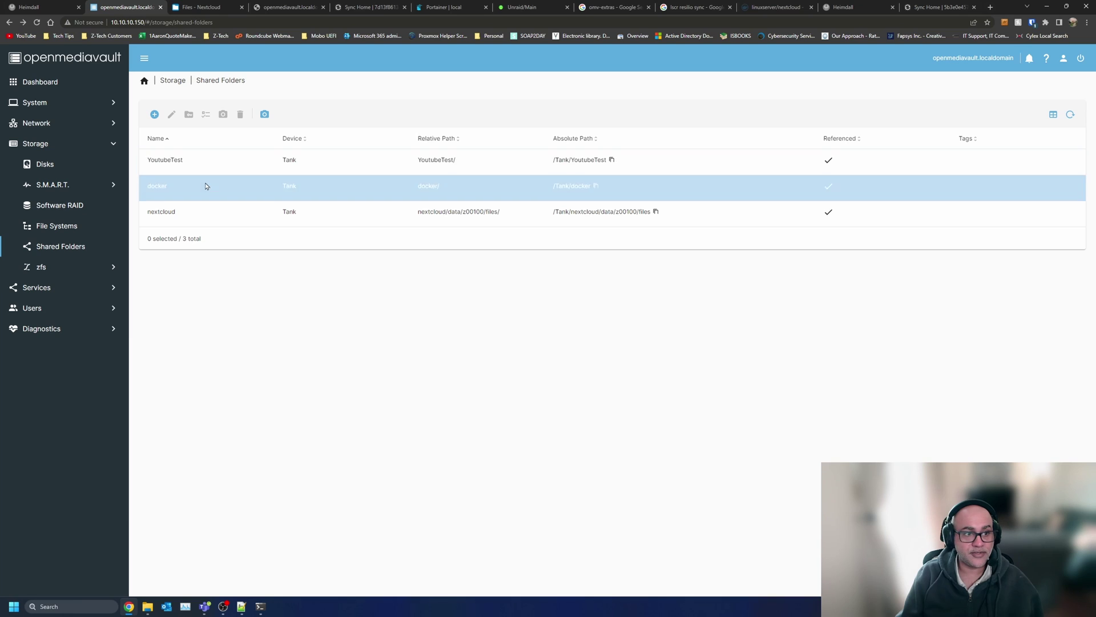
click(218, 151)
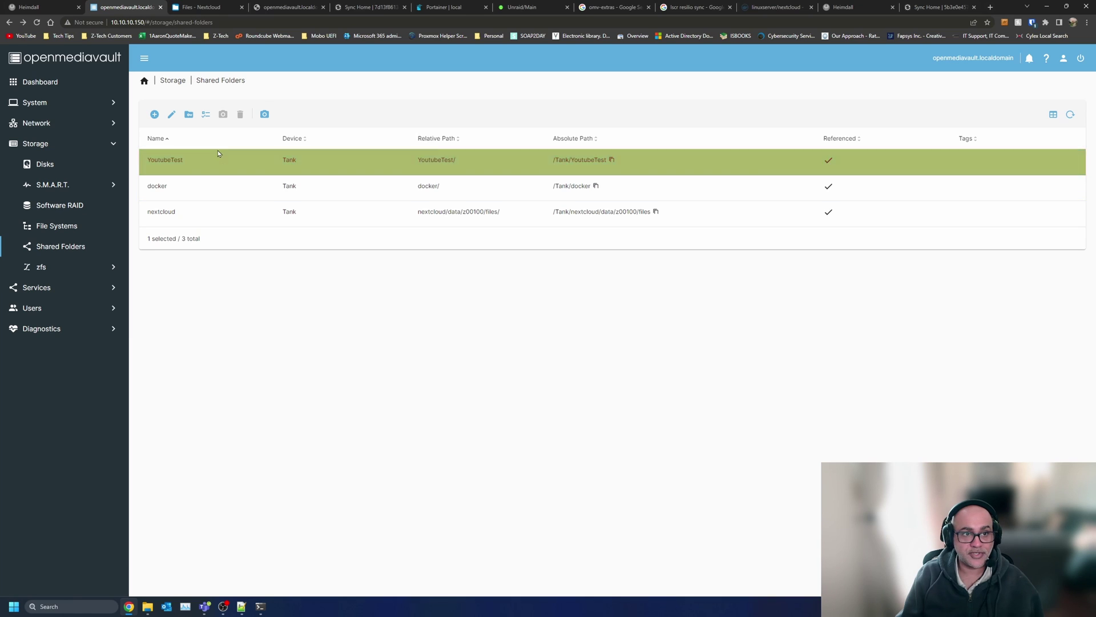
click(187, 122)
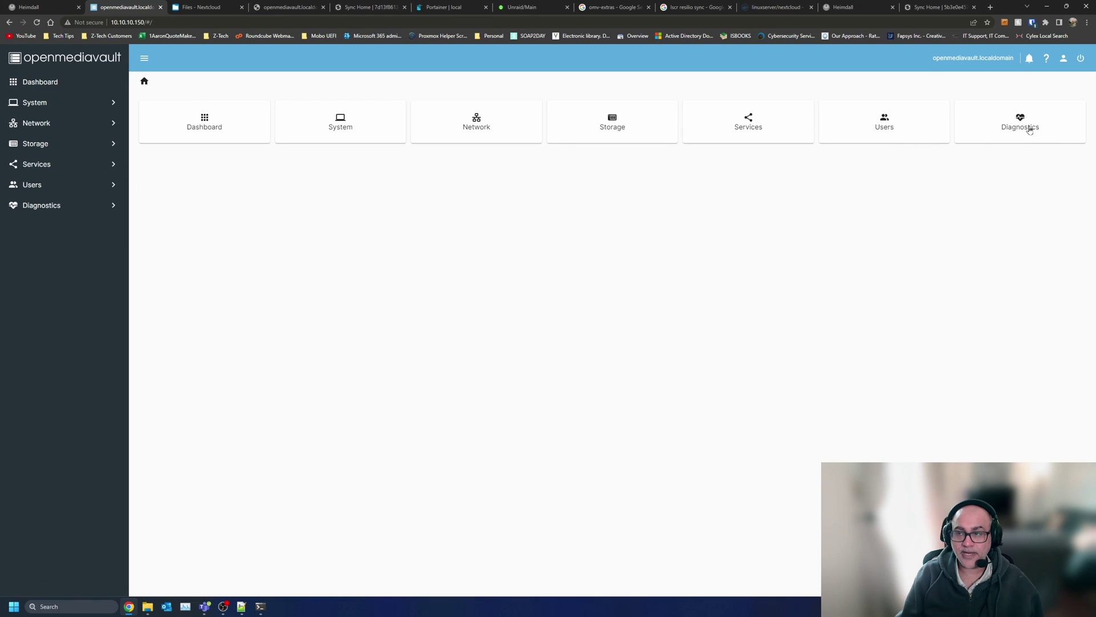
- Review the CPU and Tank Disk Usage graphs in Performance Statistics
click(1010, 129)
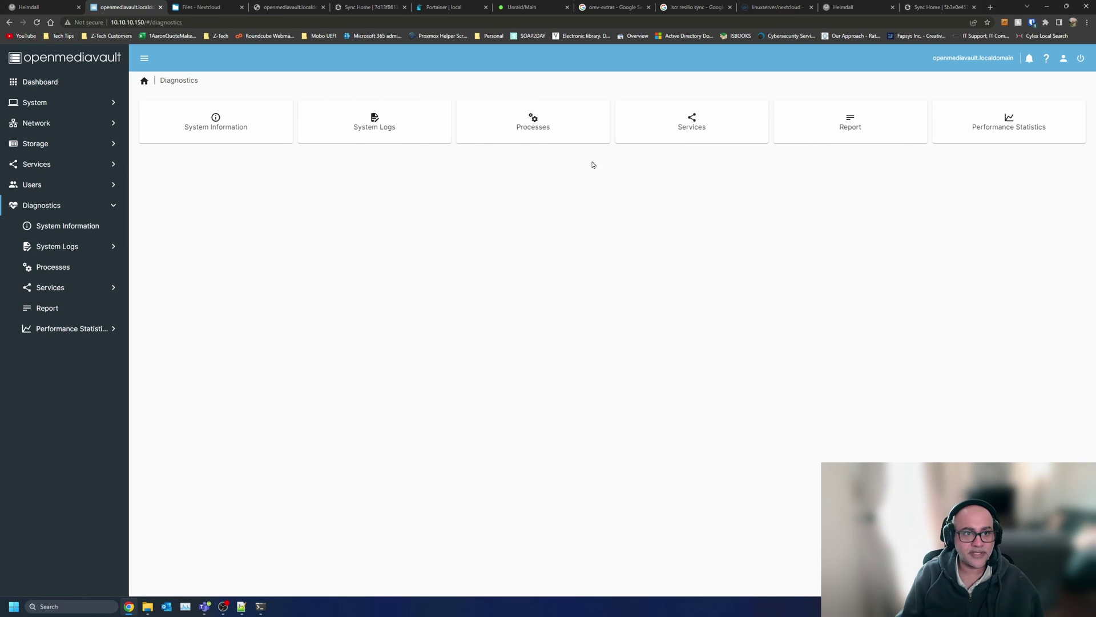
click(1018, 131)
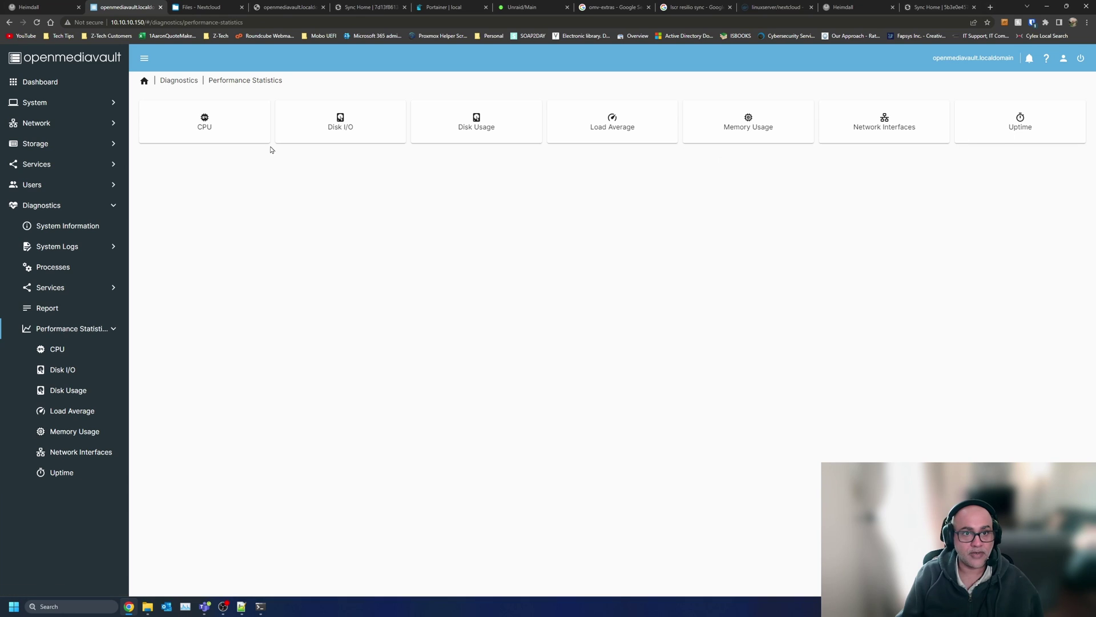
click(239, 135)
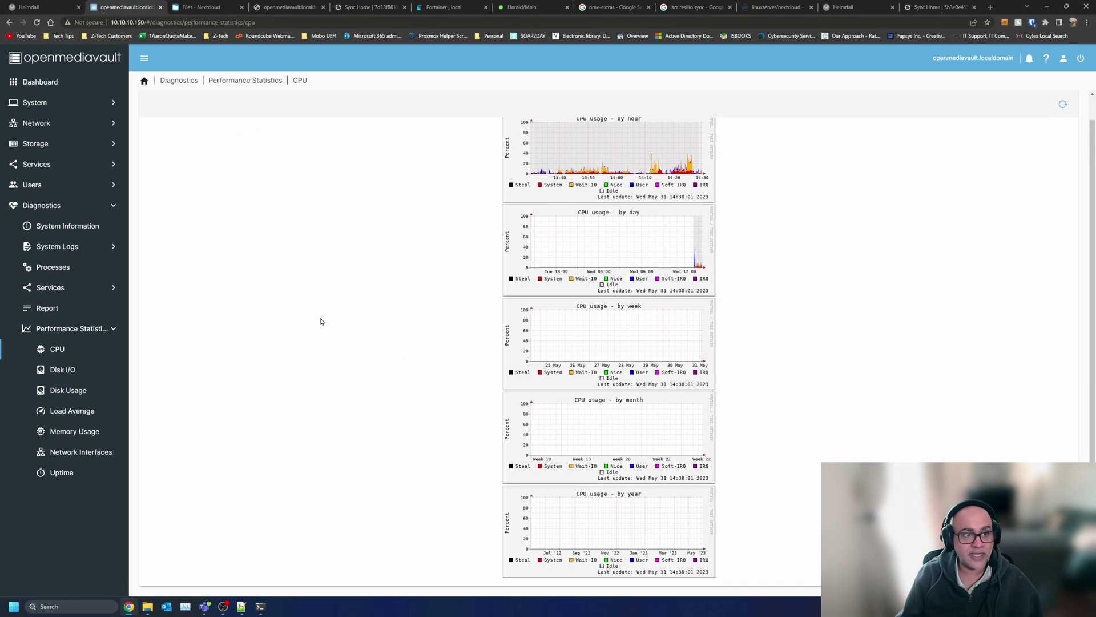
key(alt+Left)
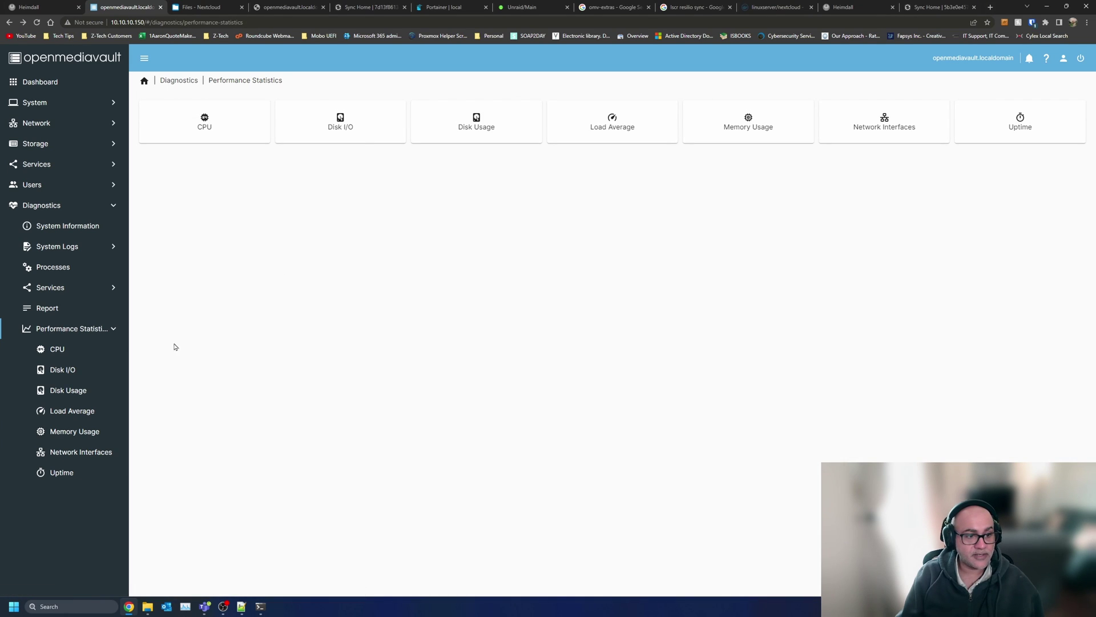
click(89, 392)
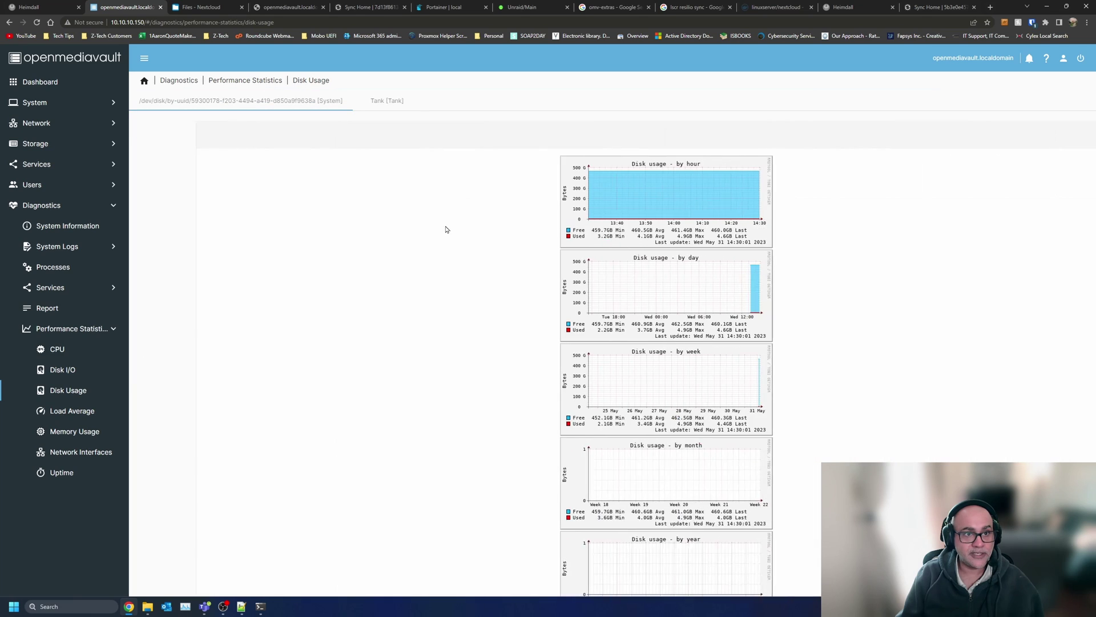
click(387, 101)
click(178, 80)
- Browse System Information, System Logs, Processes and Memory Usage, then return to the Dashboard
click(227, 121)
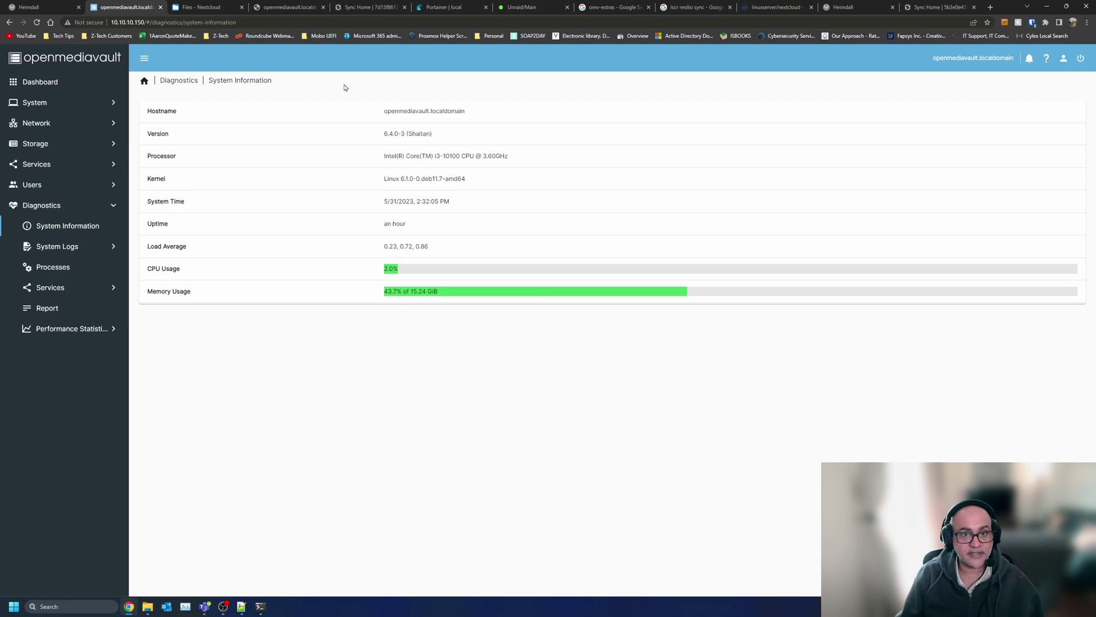
click(179, 81)
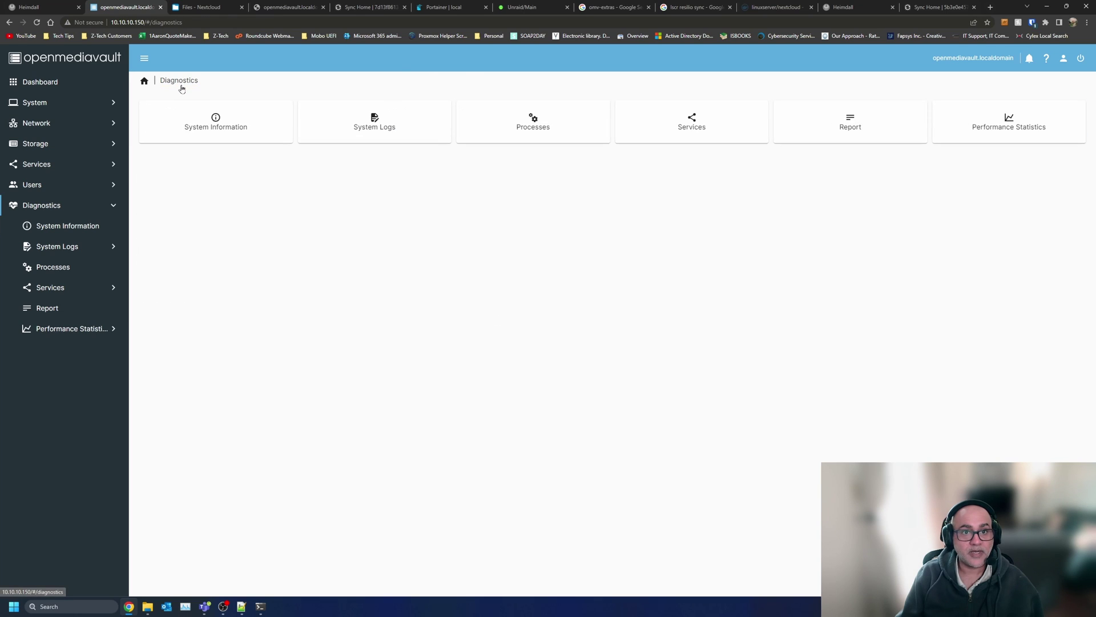
click(373, 121)
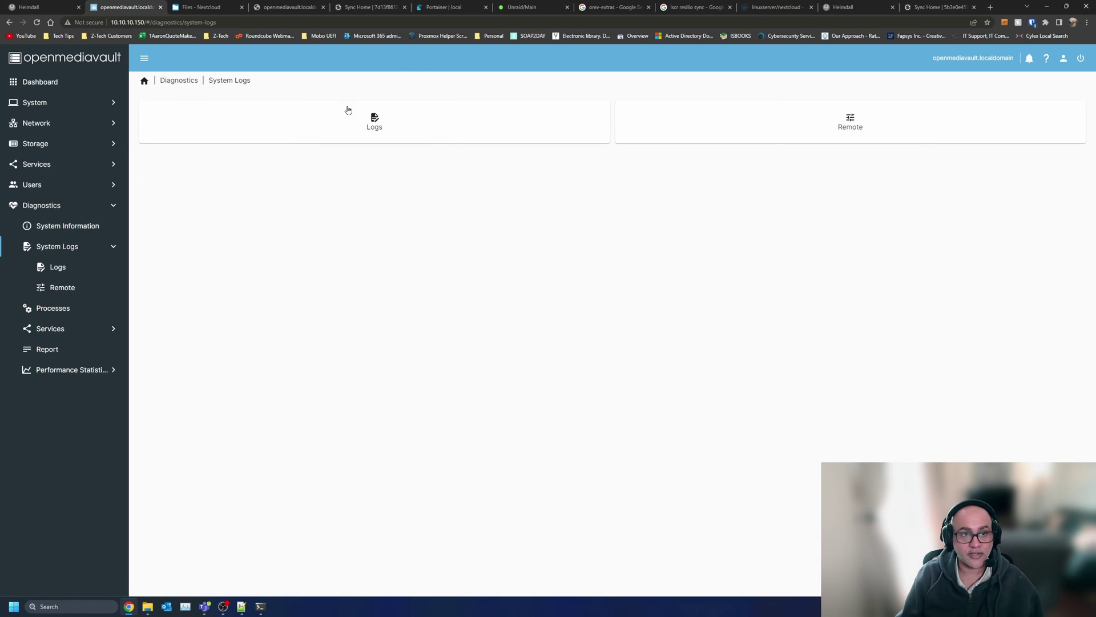
click(177, 80)
click(528, 119)
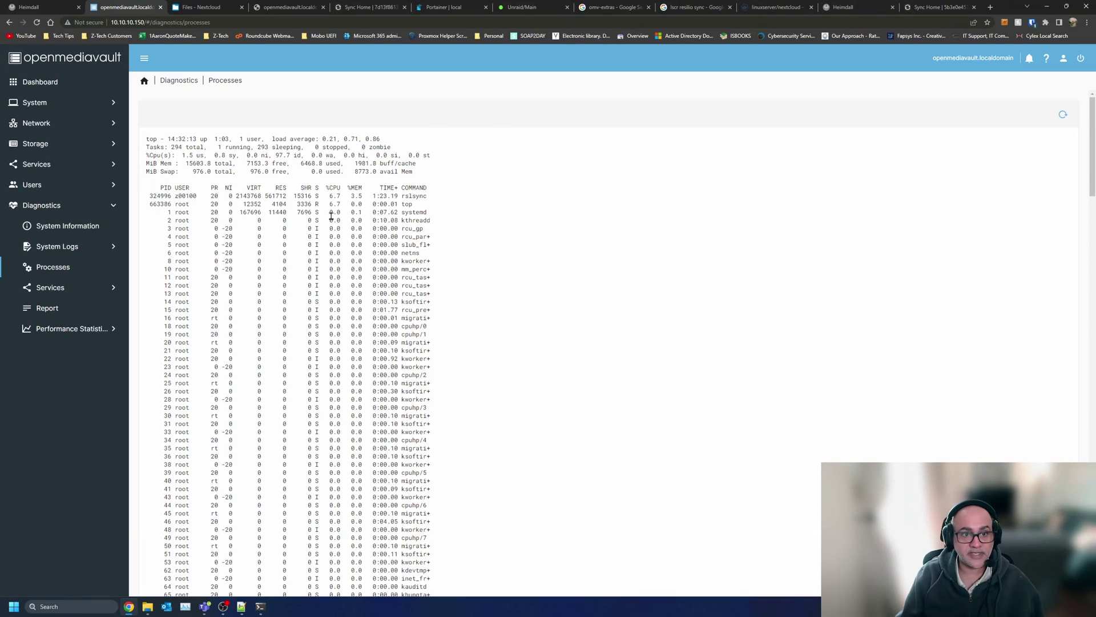
click(86, 328)
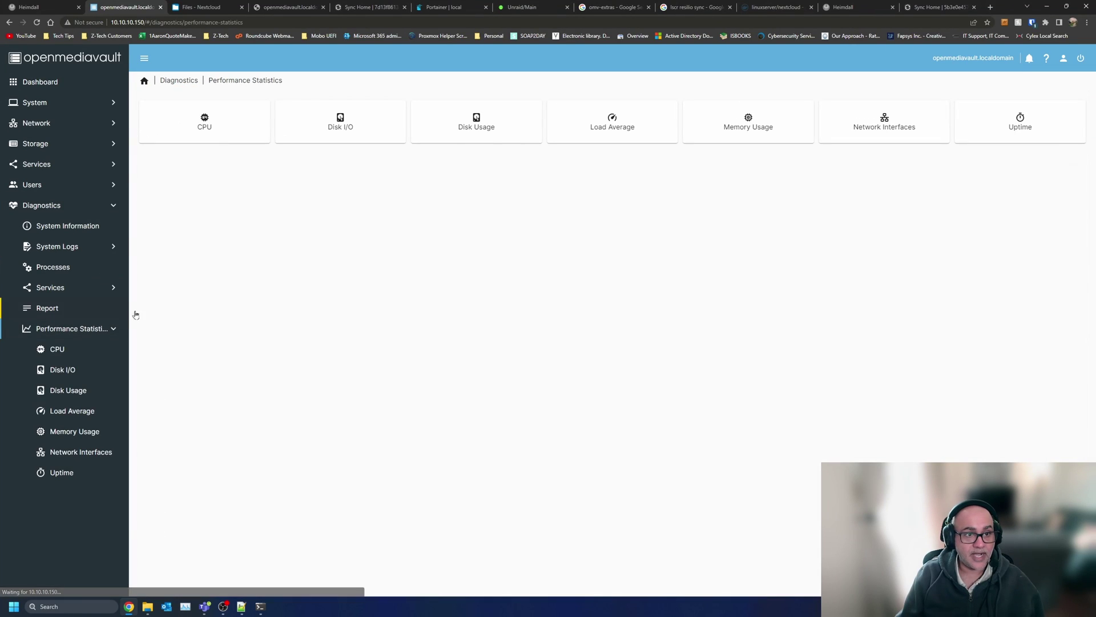
click(92, 432)
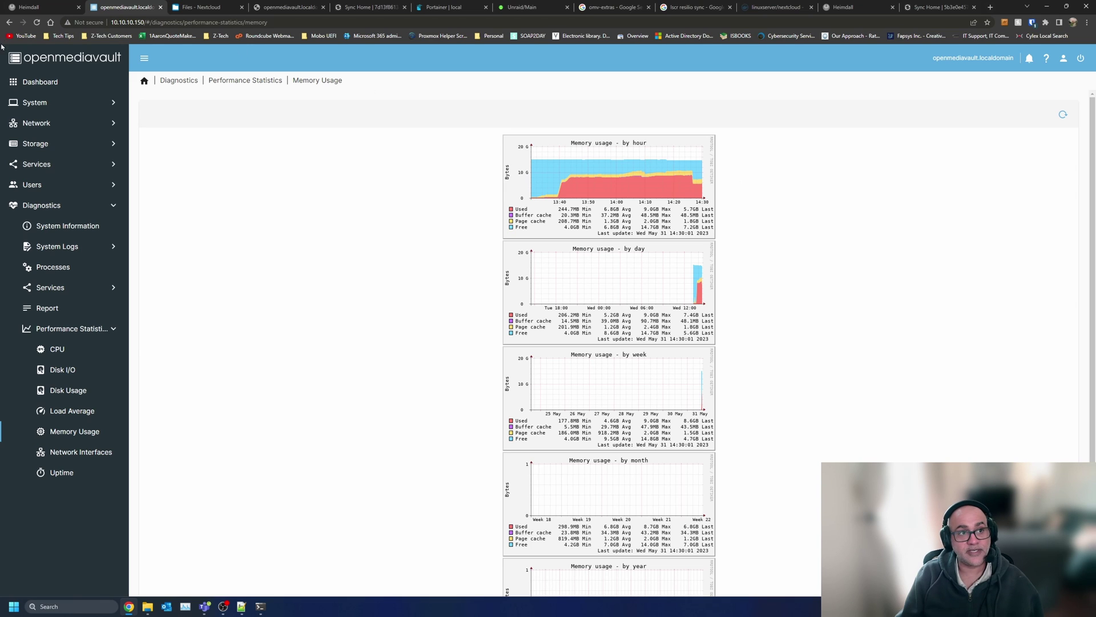
click(35, 83)
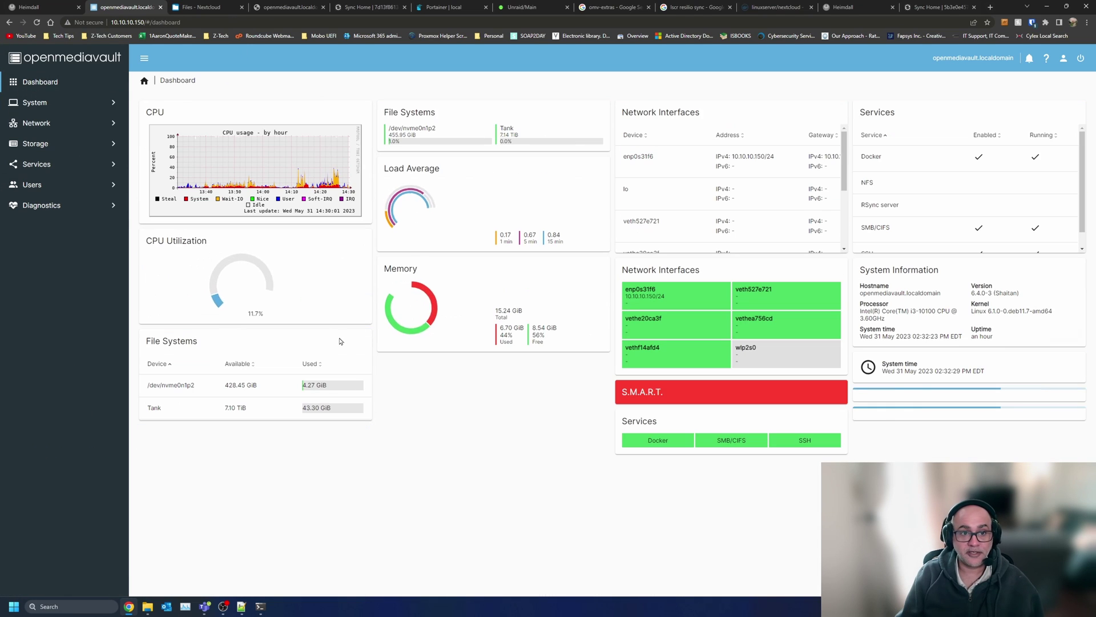